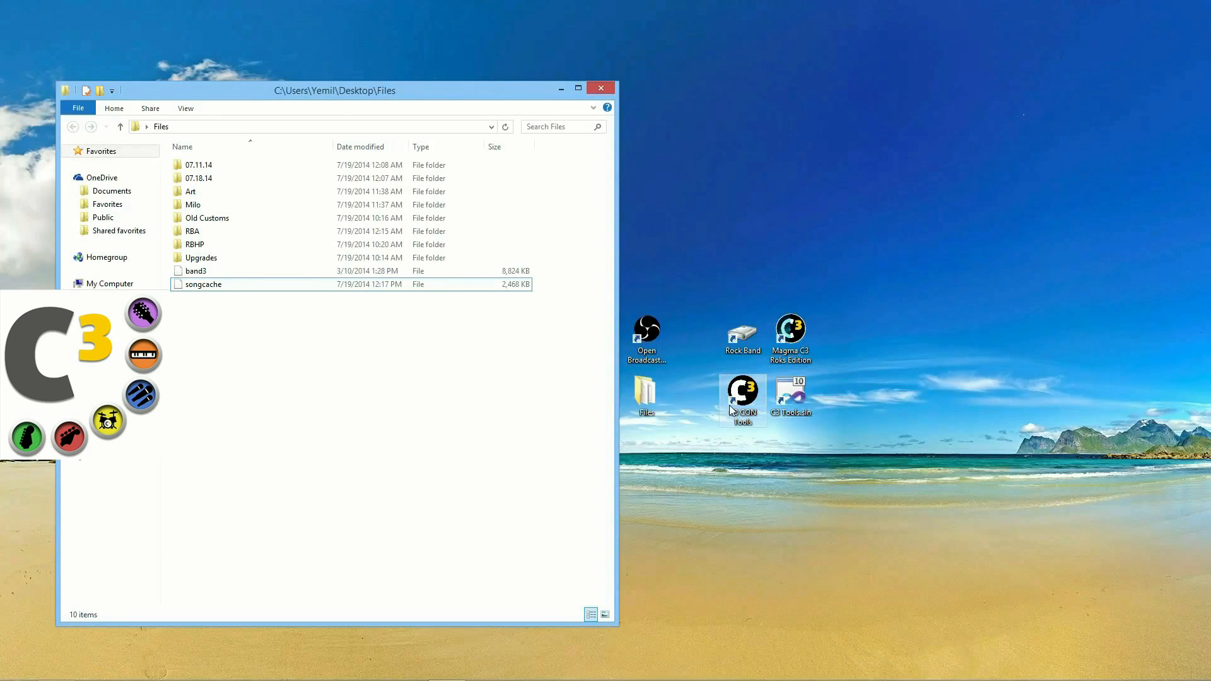
# Step: Launch C3 CON Tools and position its launcher window beside the Files folder window
pyautogui.doubleClick(732, 410)
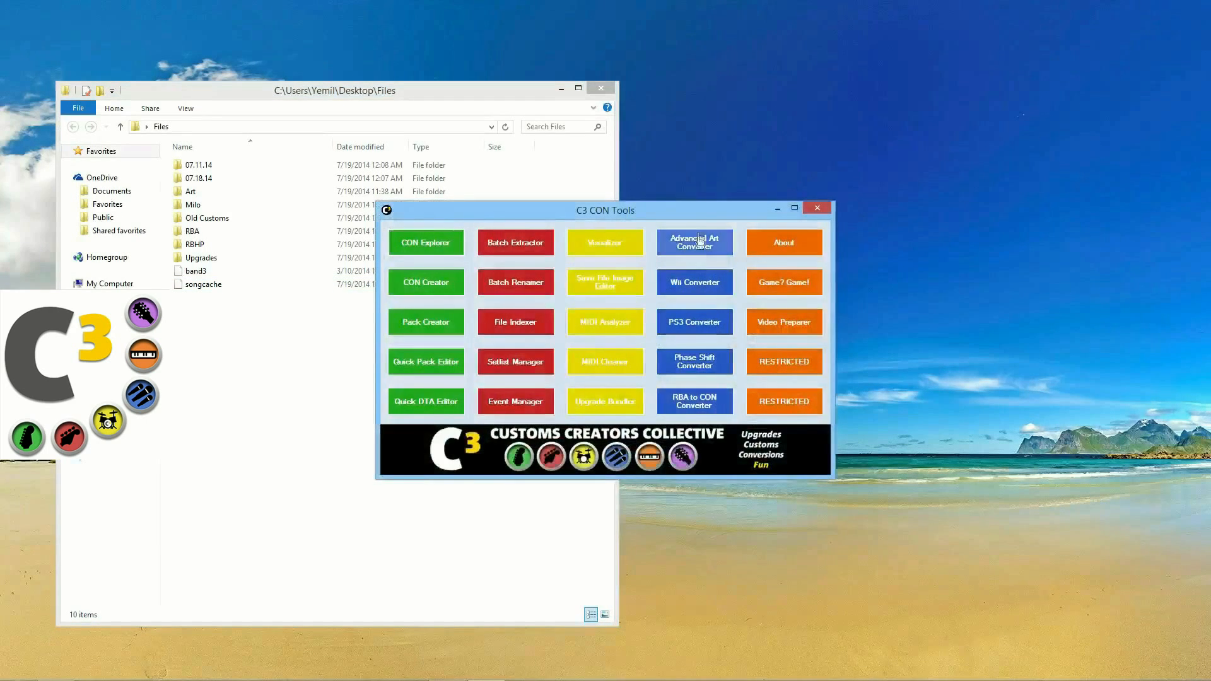
pyautogui.moveTo(697, 212); pyautogui.dragTo(820, 267)
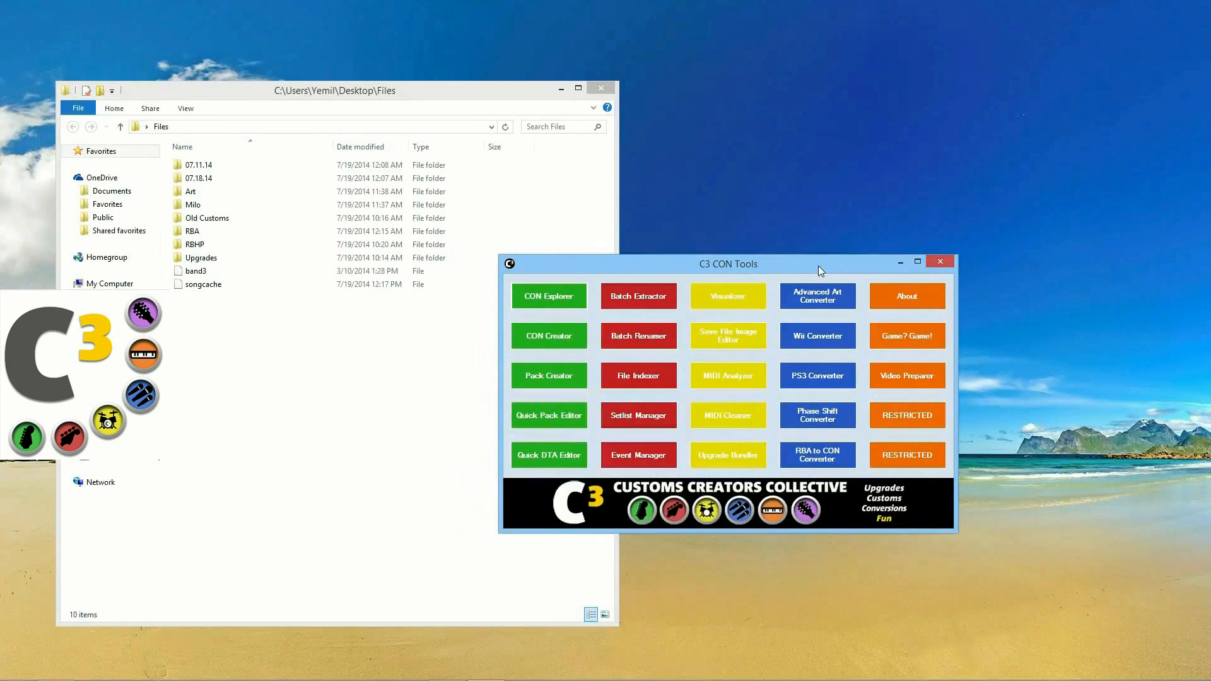
pyautogui.moveTo(821, 266); pyautogui.dragTo(812, 268)
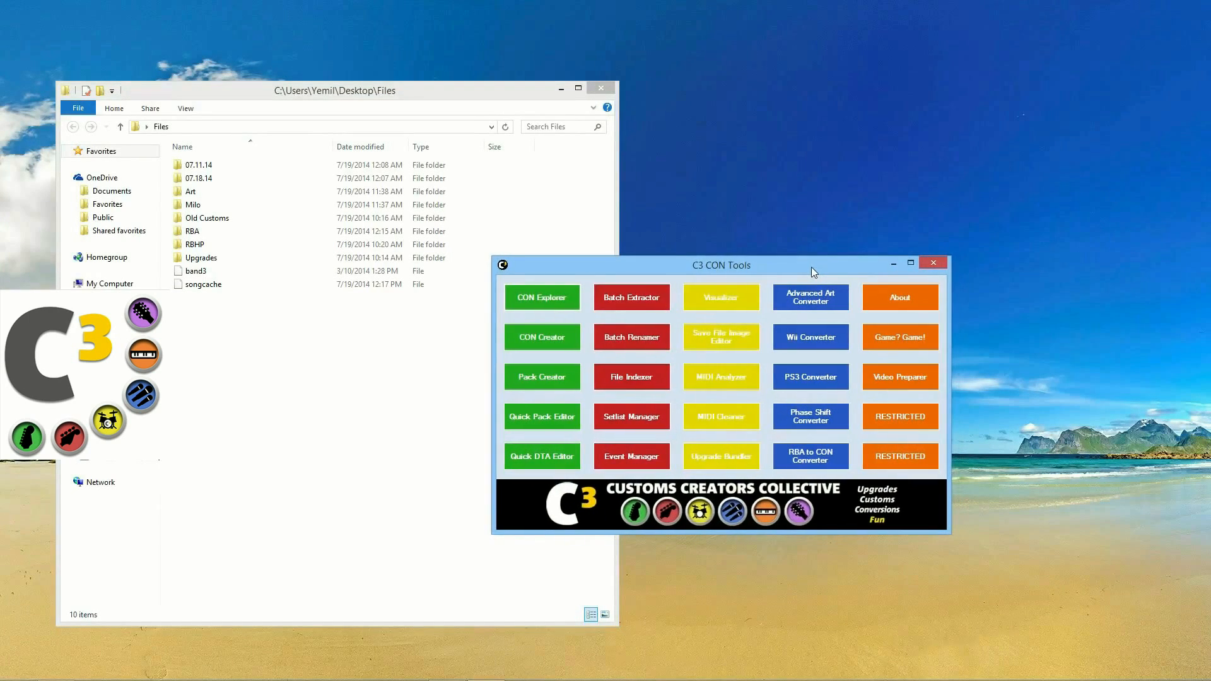
pyautogui.rightClick(770, 319)
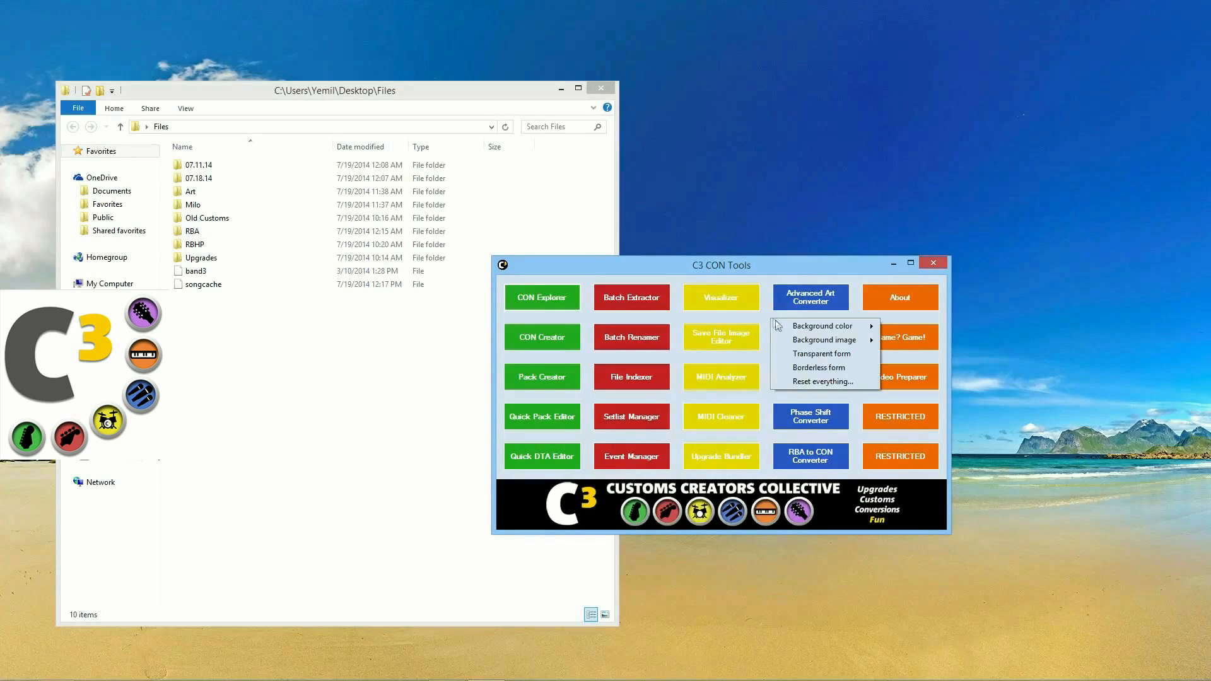
# Step: Try a custom grey background colour for the launcher, then cancel it
pyautogui.moveTo(808, 328)
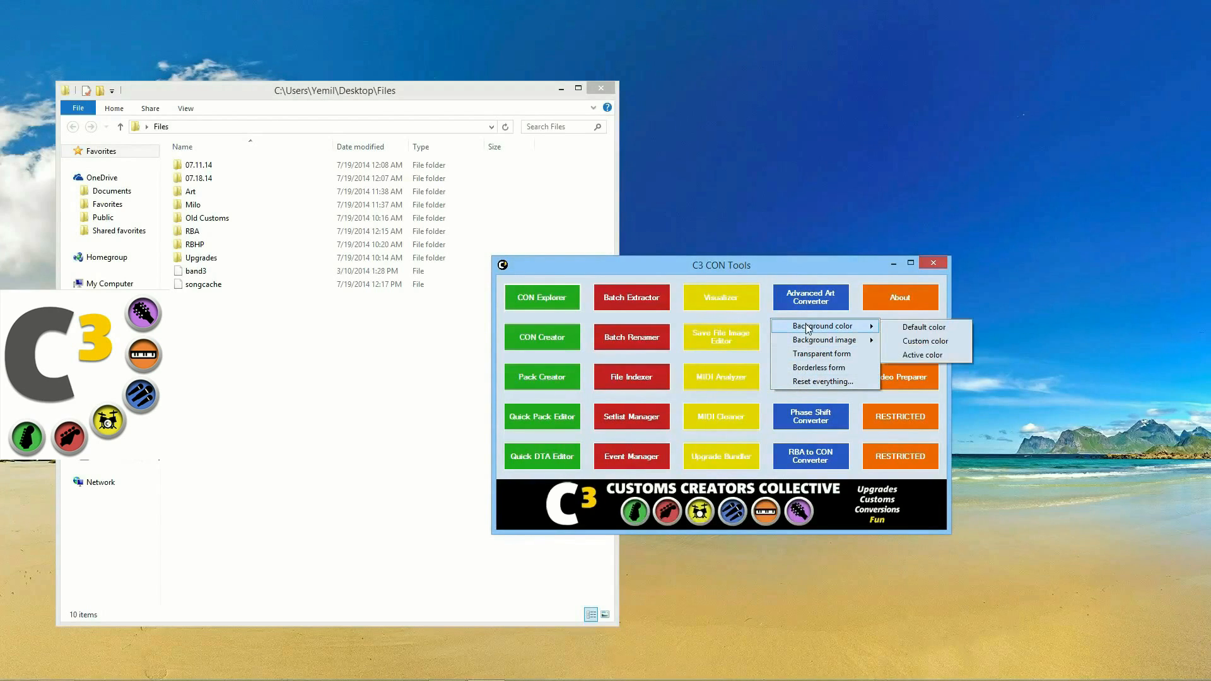
pyautogui.click(727, 318)
pyautogui.rightClick(727, 317)
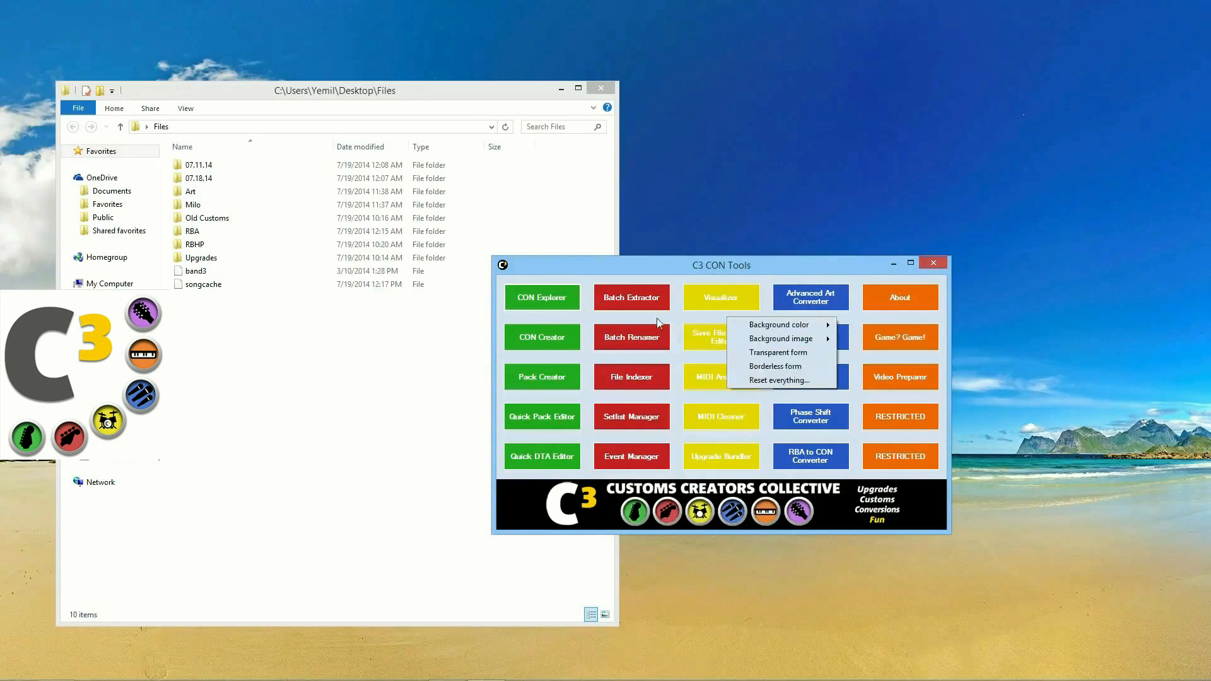
pyautogui.rightClick(680, 381)
pyautogui.moveTo(691, 389)
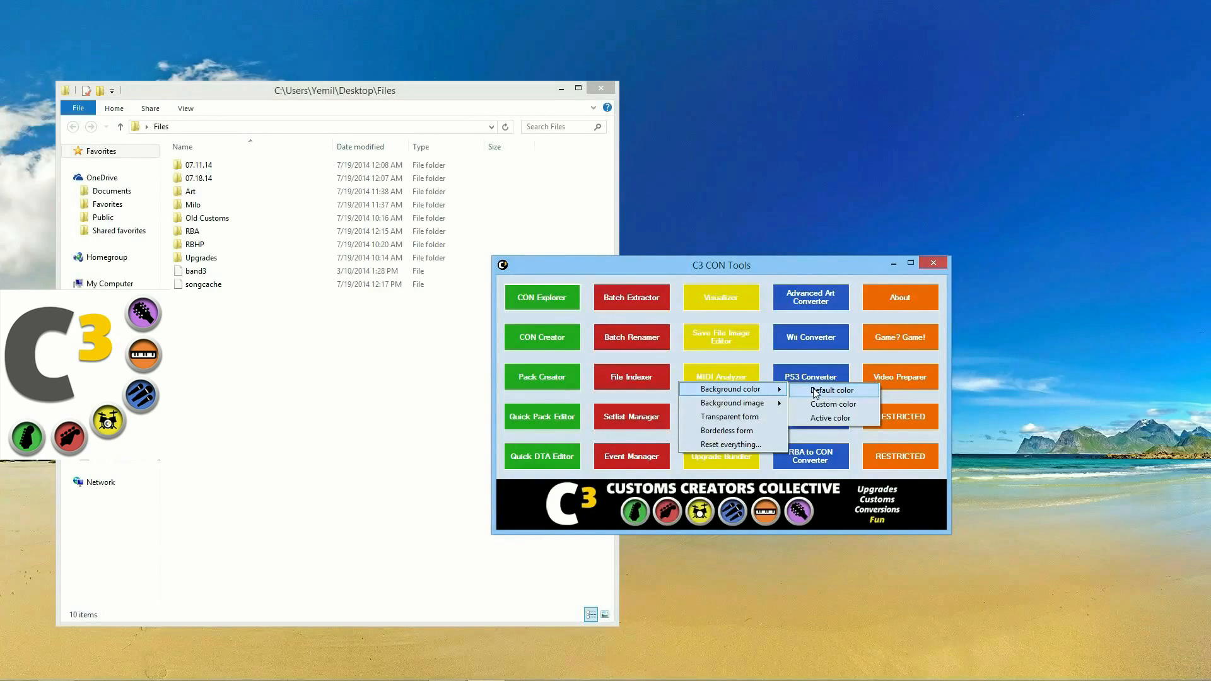
pyautogui.click(831, 404)
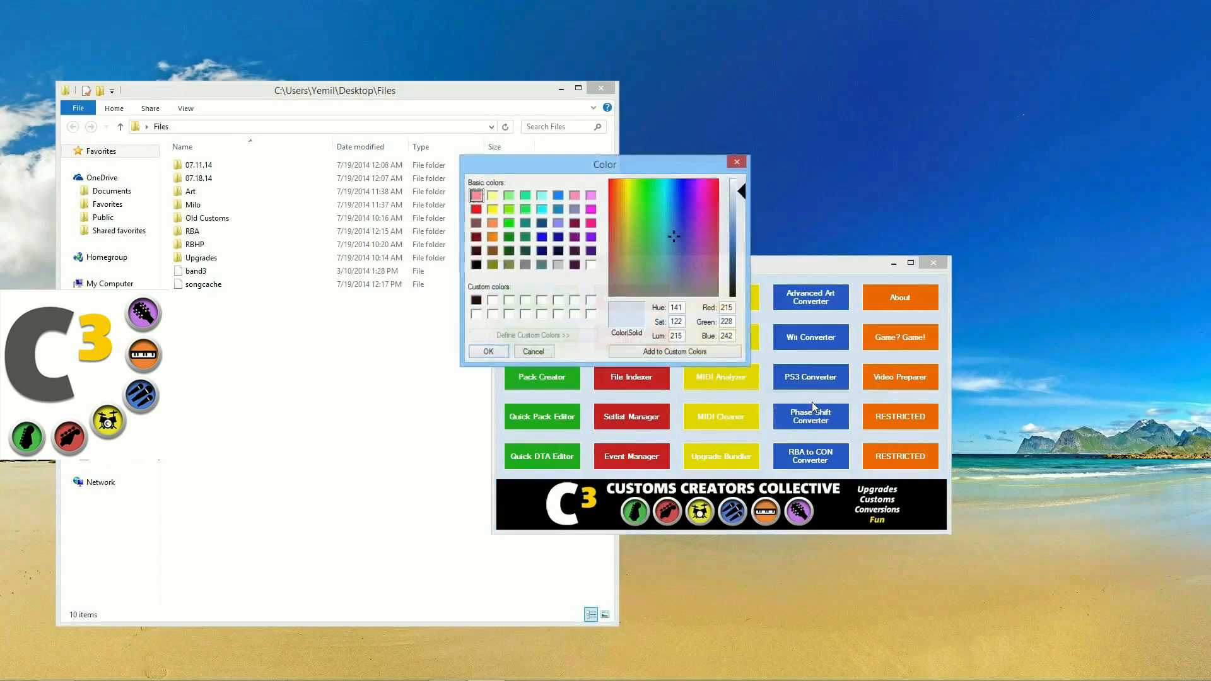
pyautogui.moveTo(675, 230); pyautogui.dragTo(638, 295)
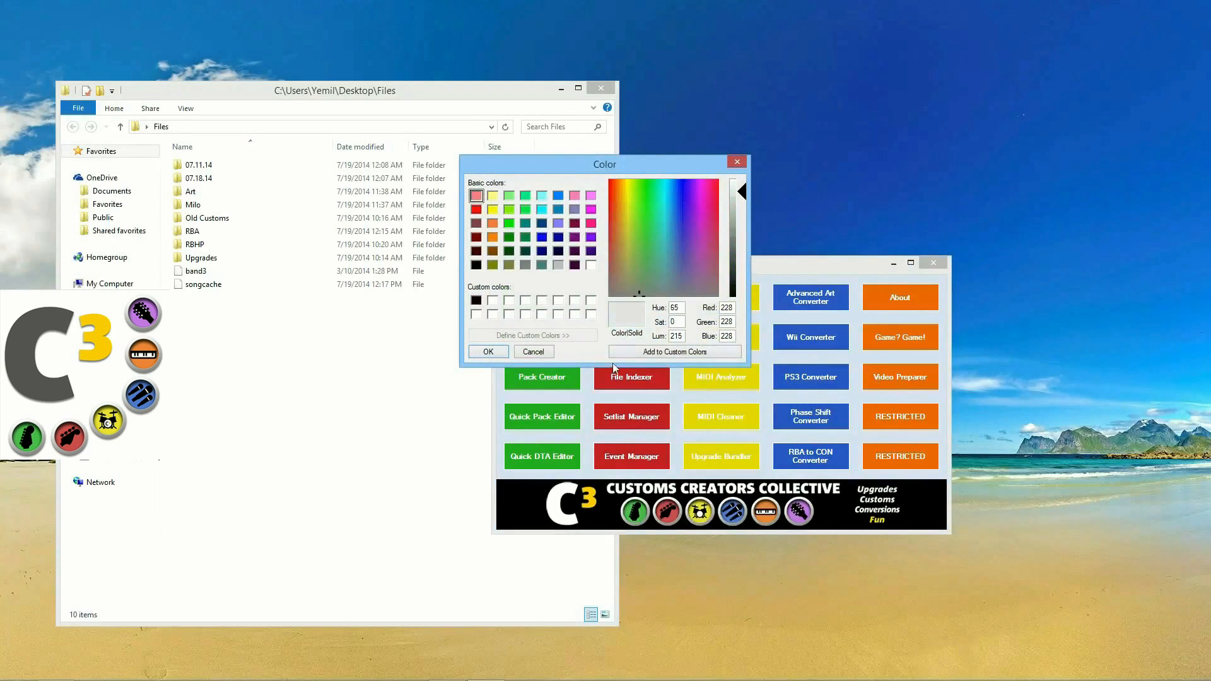
pyautogui.click(545, 352)
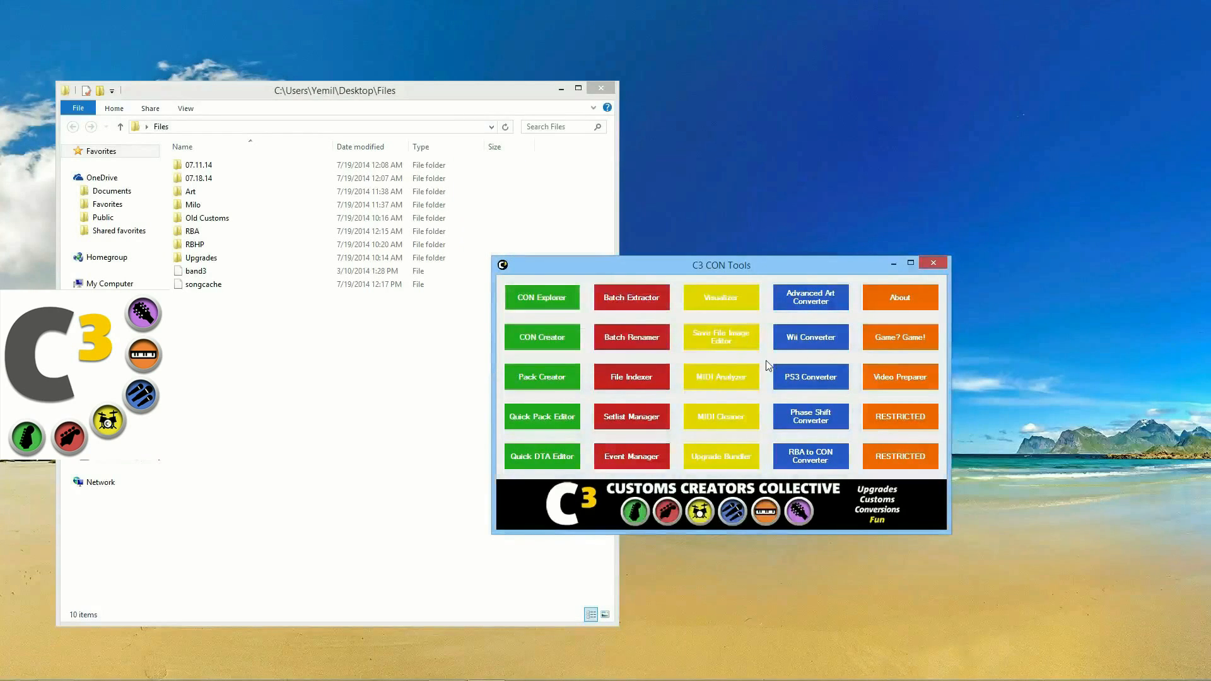
# Step: Set the launcher background to Active color so it cycles through colours
pyautogui.rightClick(772, 366)
pyautogui.moveTo(794, 368)
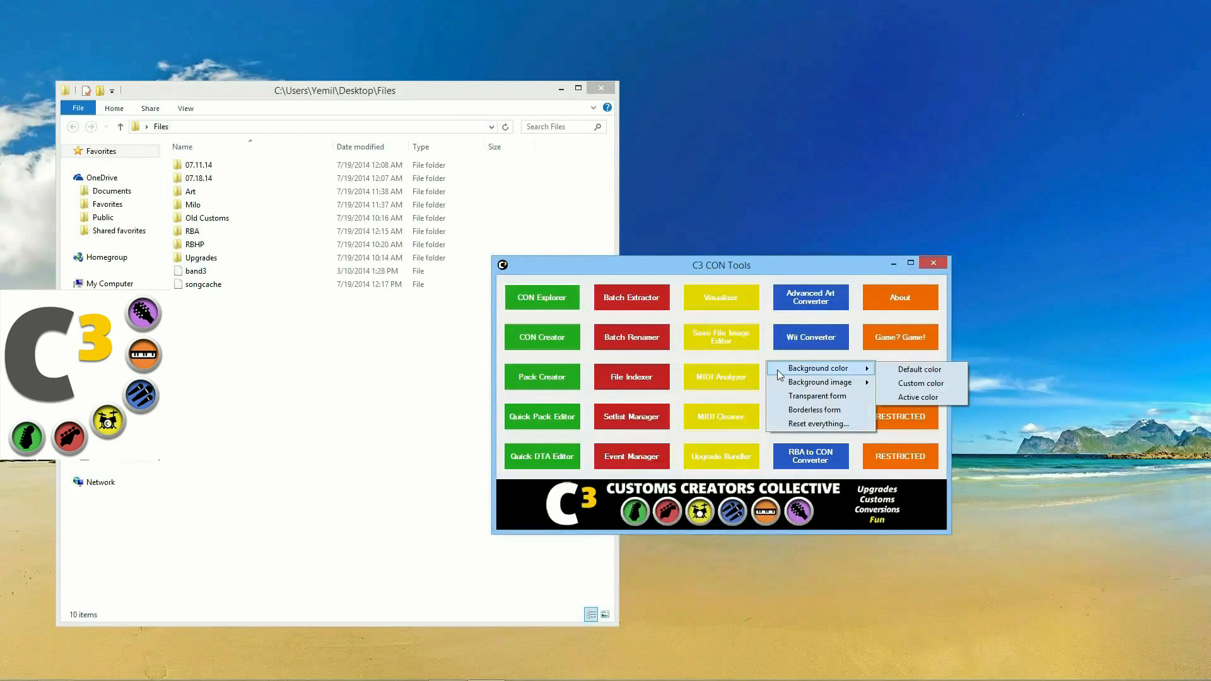
pyautogui.click(887, 392)
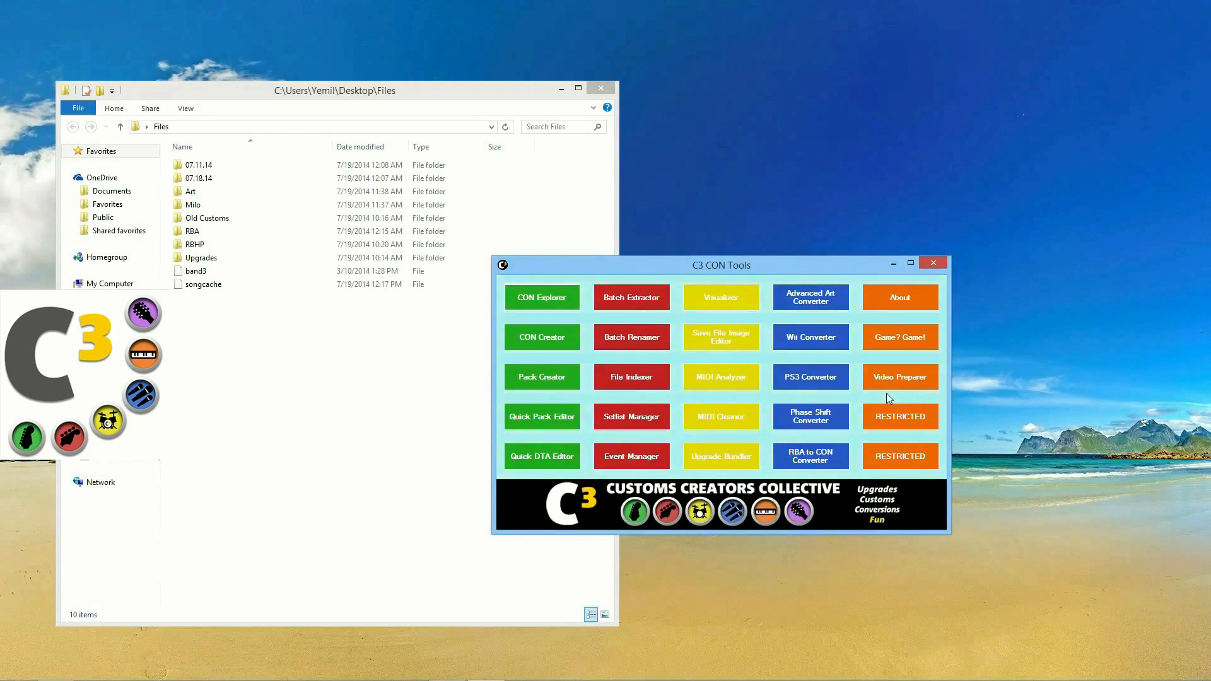
pyautogui.rightClick(851, 356)
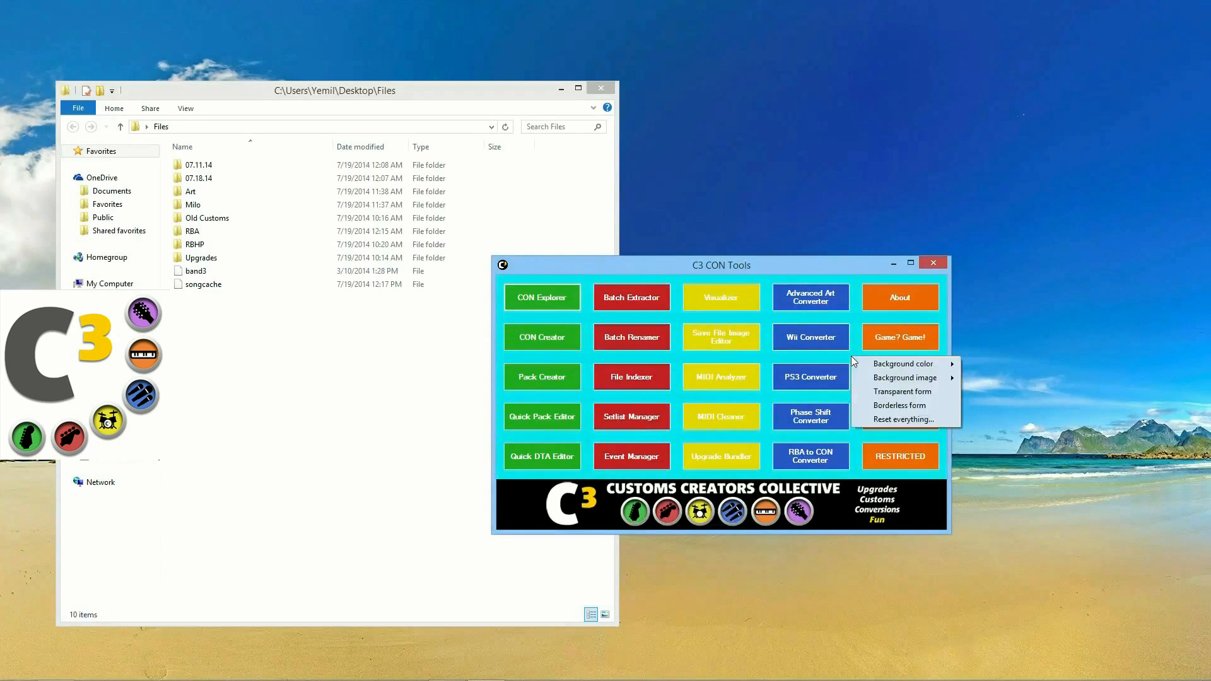
pyautogui.click(845, 357)
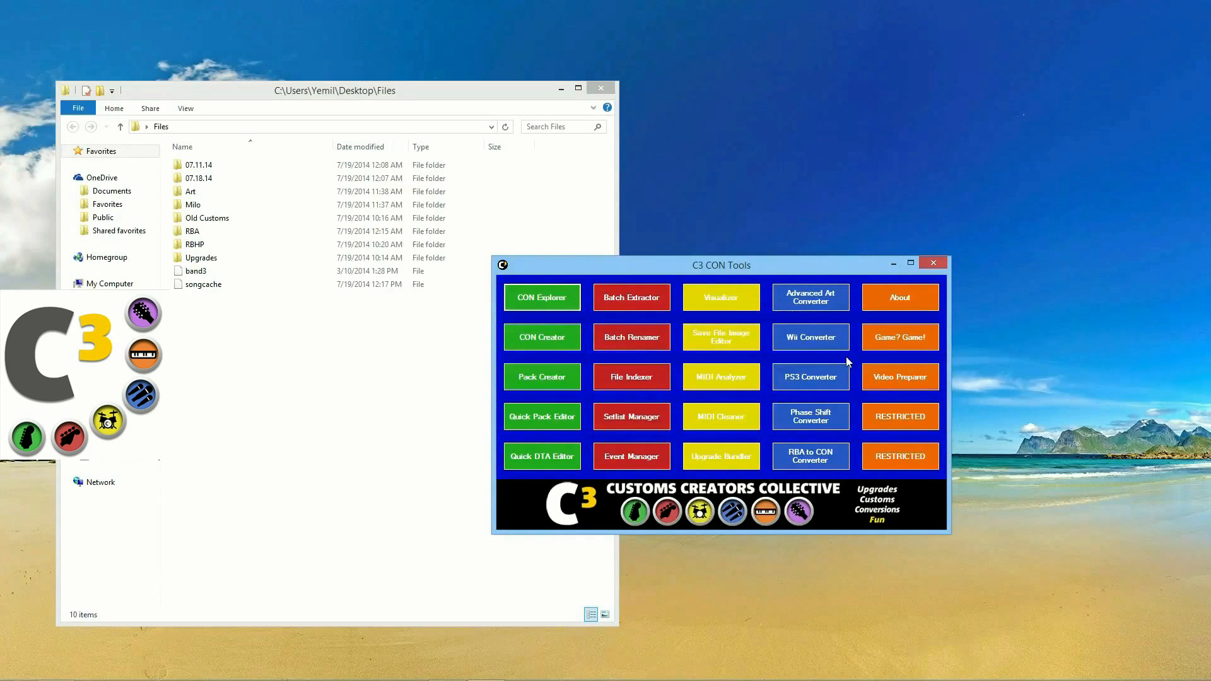
# Step: Choose Transparent form so the launcher background becomes see-through
pyautogui.moveTo(855, 271); pyautogui.dragTo(847, 277)
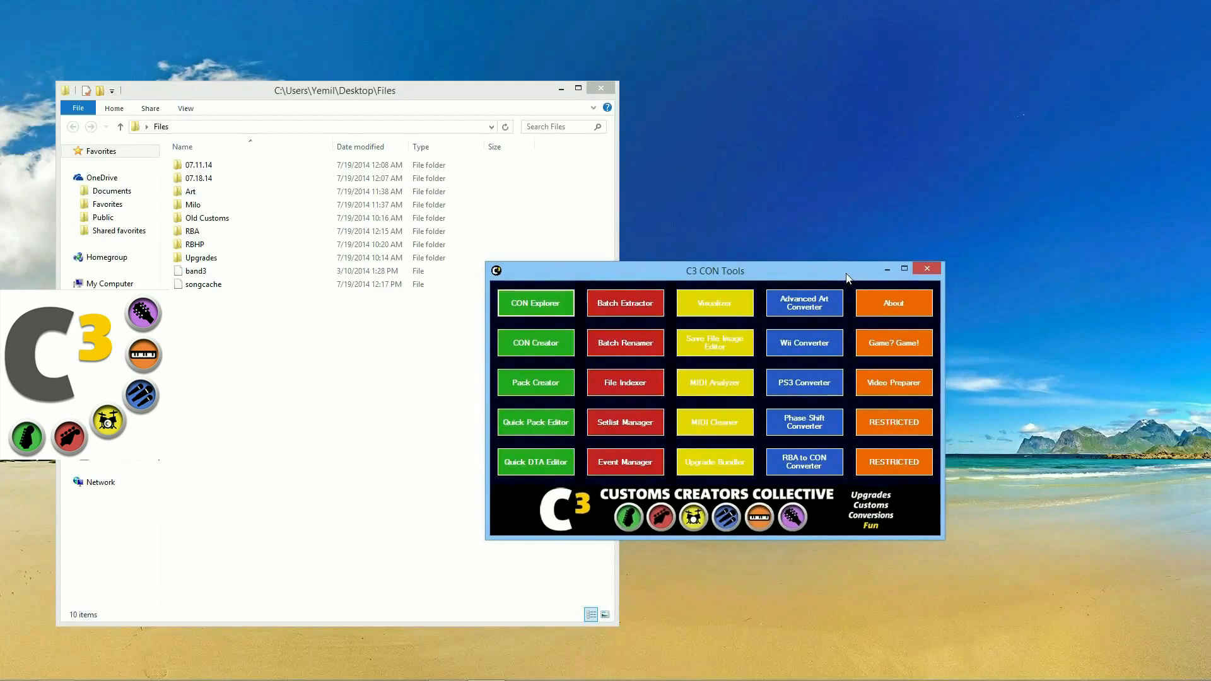
pyautogui.rightClick(853, 320)
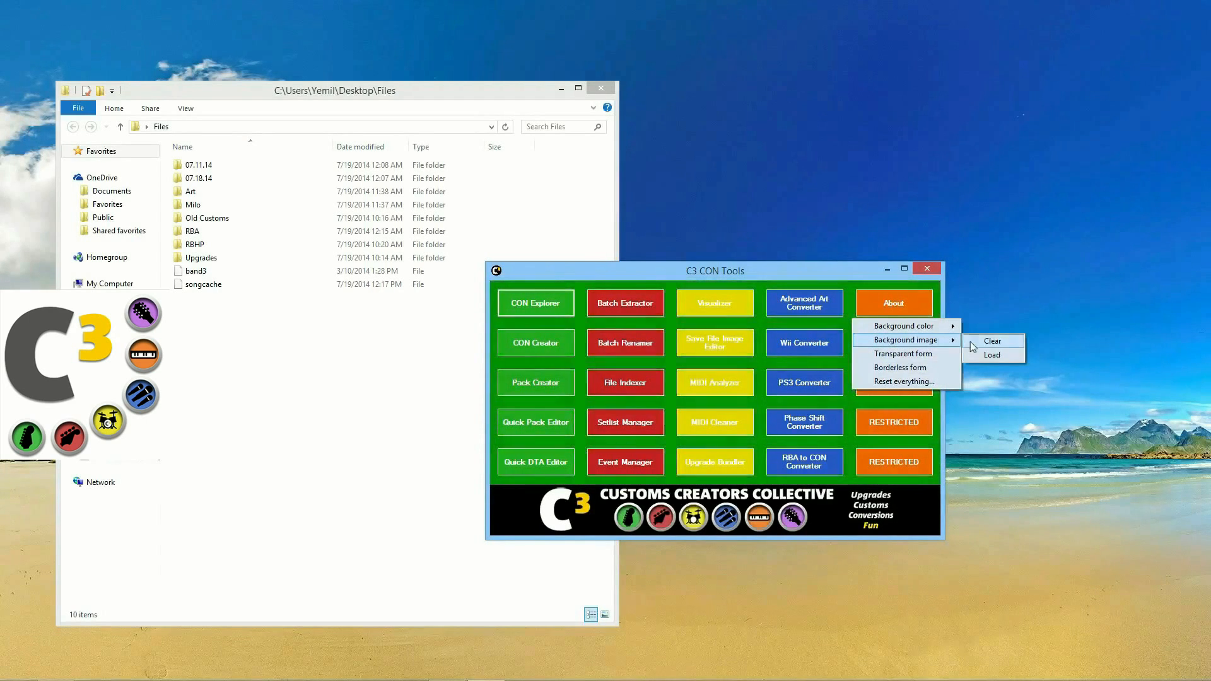
pyautogui.click(973, 348)
pyautogui.rightClick(861, 326)
pyautogui.moveTo(915, 332)
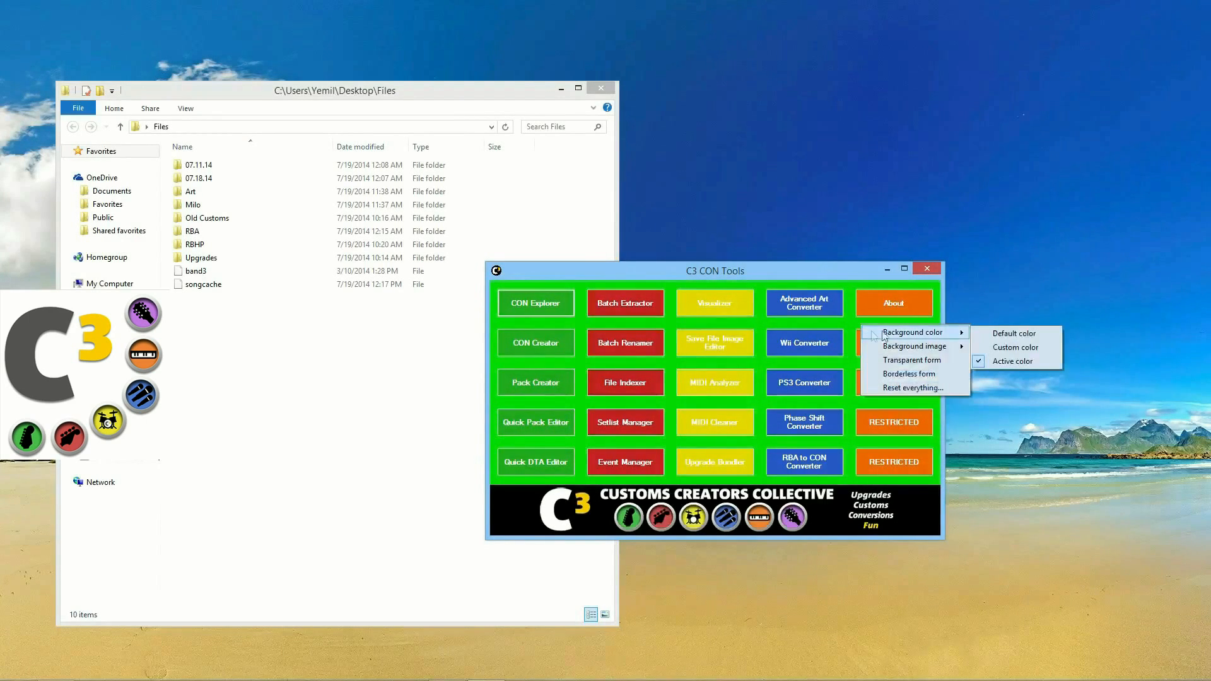
pyautogui.click(935, 360)
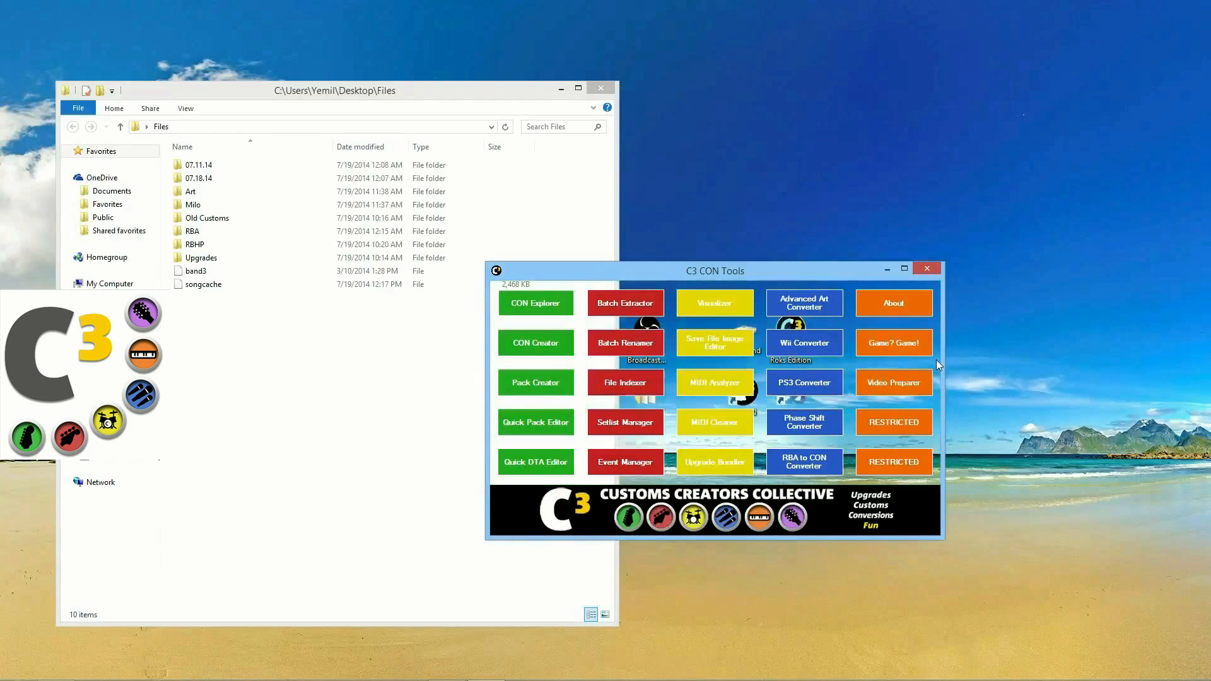
# Step: Reposition the transparent launcher window and enlarge it
pyautogui.moveTo(750, 295); pyautogui.dragTo(896, 298)
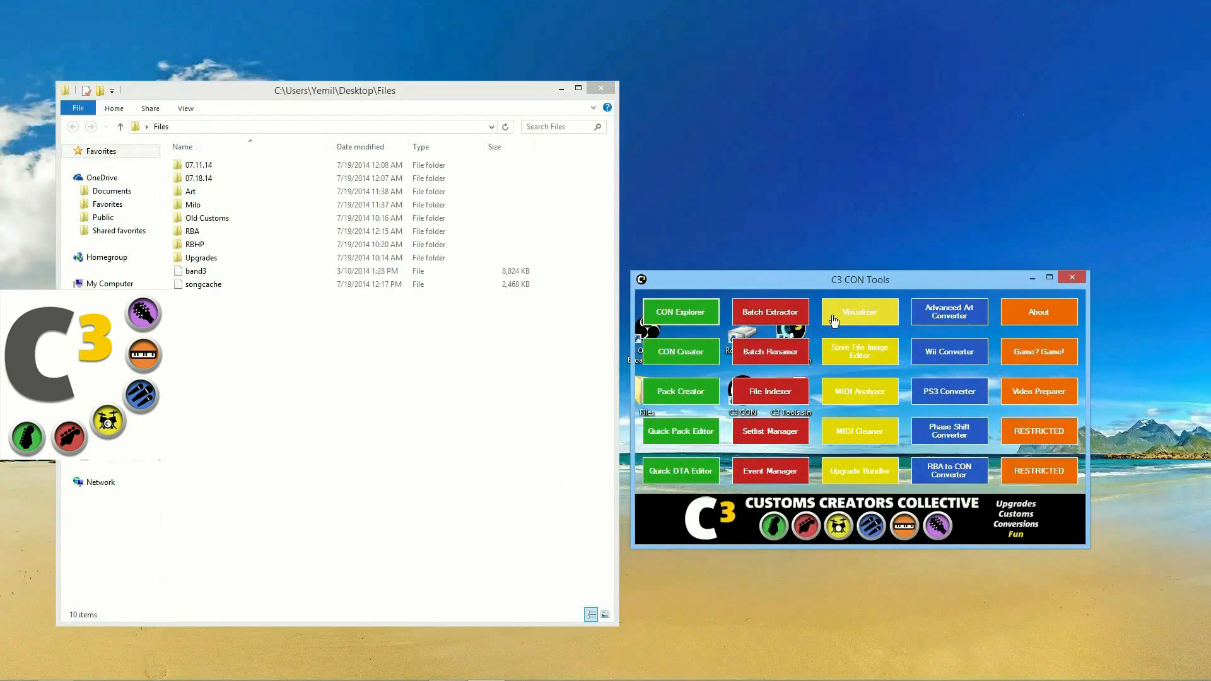
pyautogui.moveTo(838, 284); pyautogui.dragTo(865, 236)
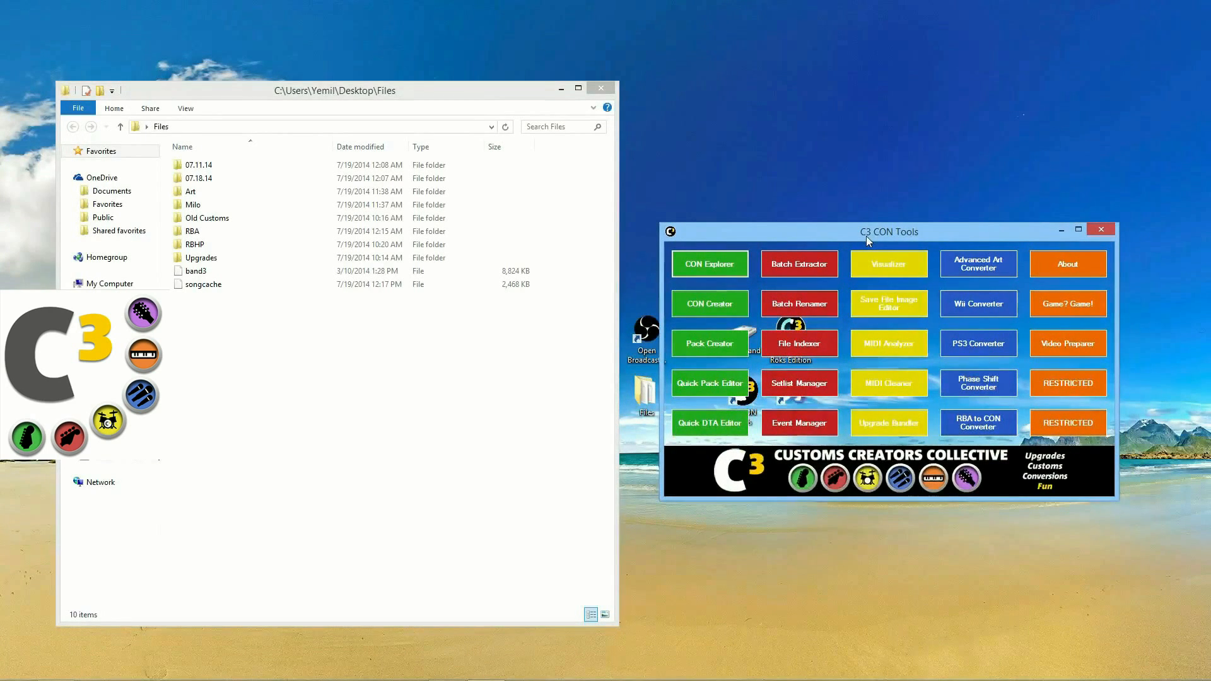
pyautogui.moveTo(865, 236); pyautogui.dragTo(863, 237)
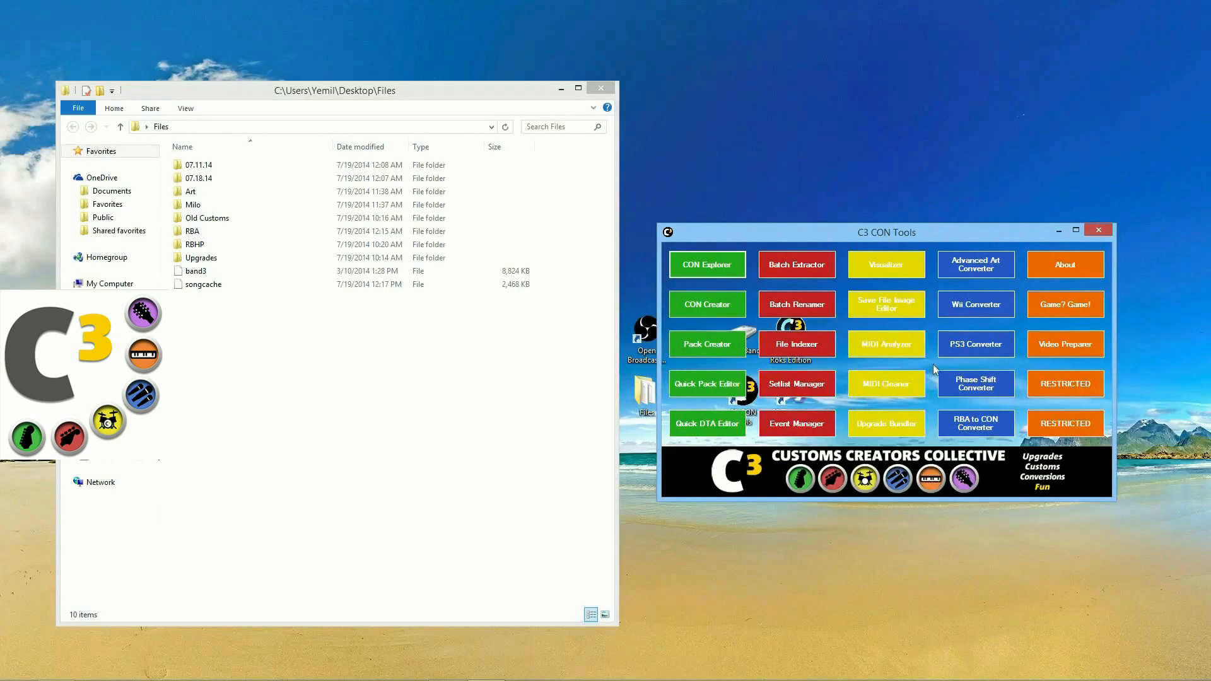
pyautogui.moveTo(924, 241); pyautogui.dragTo(921, 270)
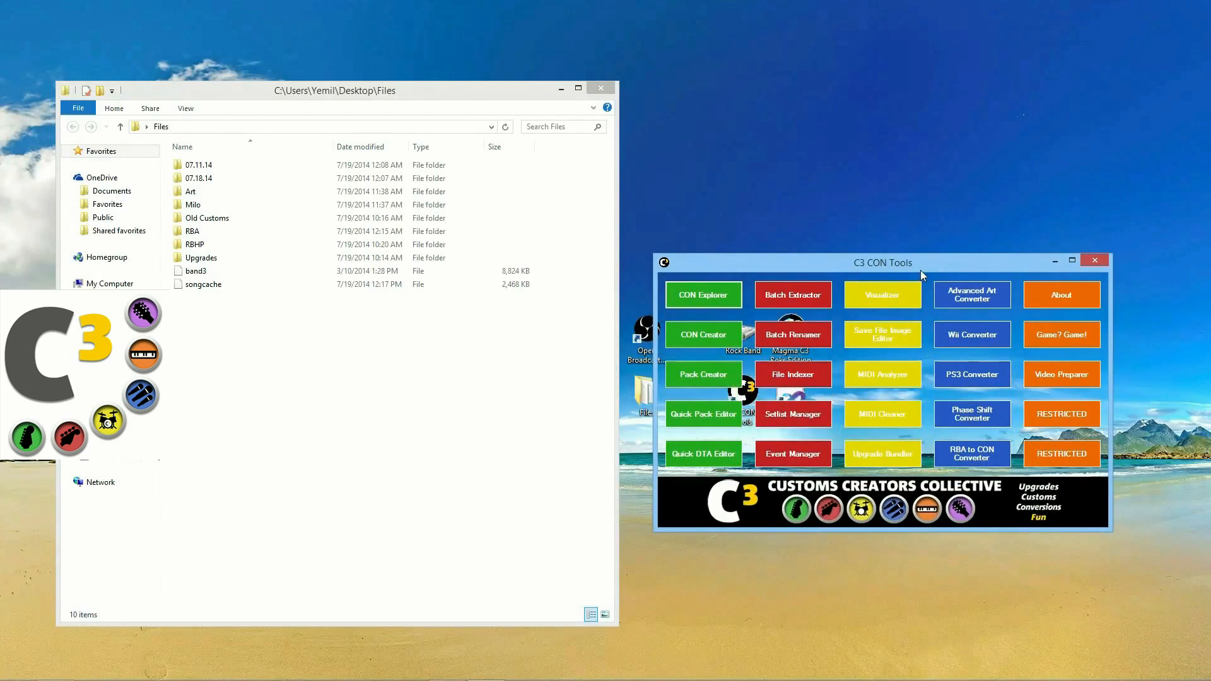
pyautogui.rightClick(929, 350)
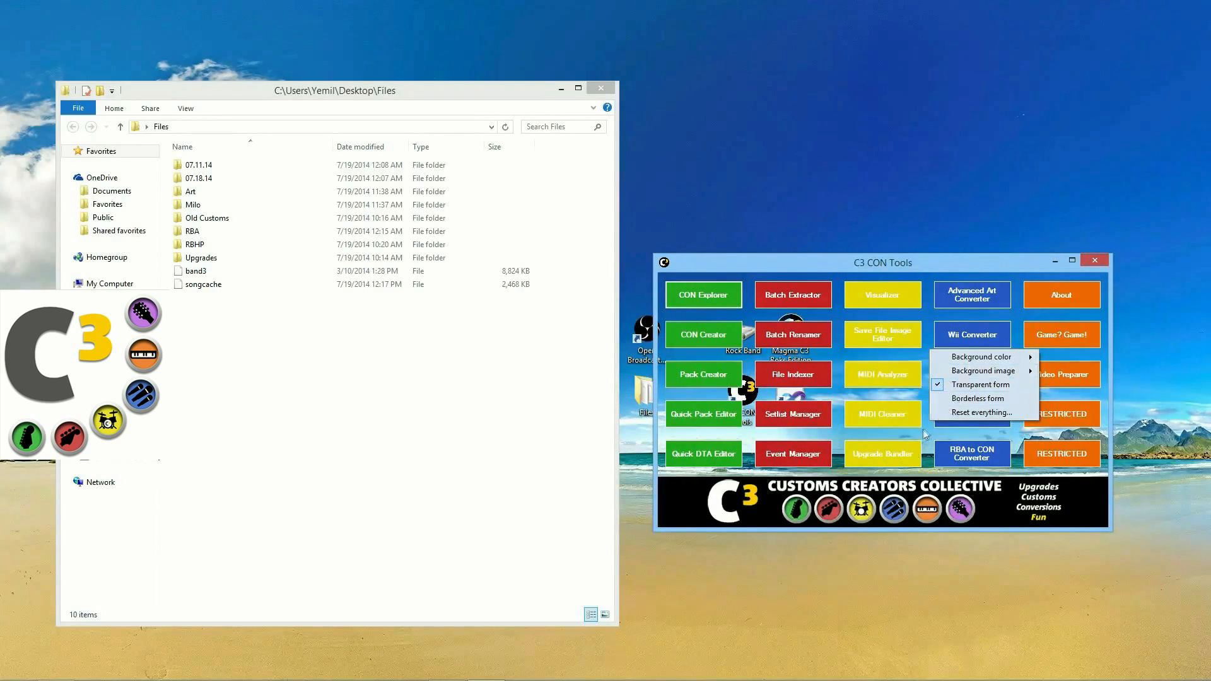
pyautogui.moveTo(655, 530); pyautogui.dragTo(170, 657)
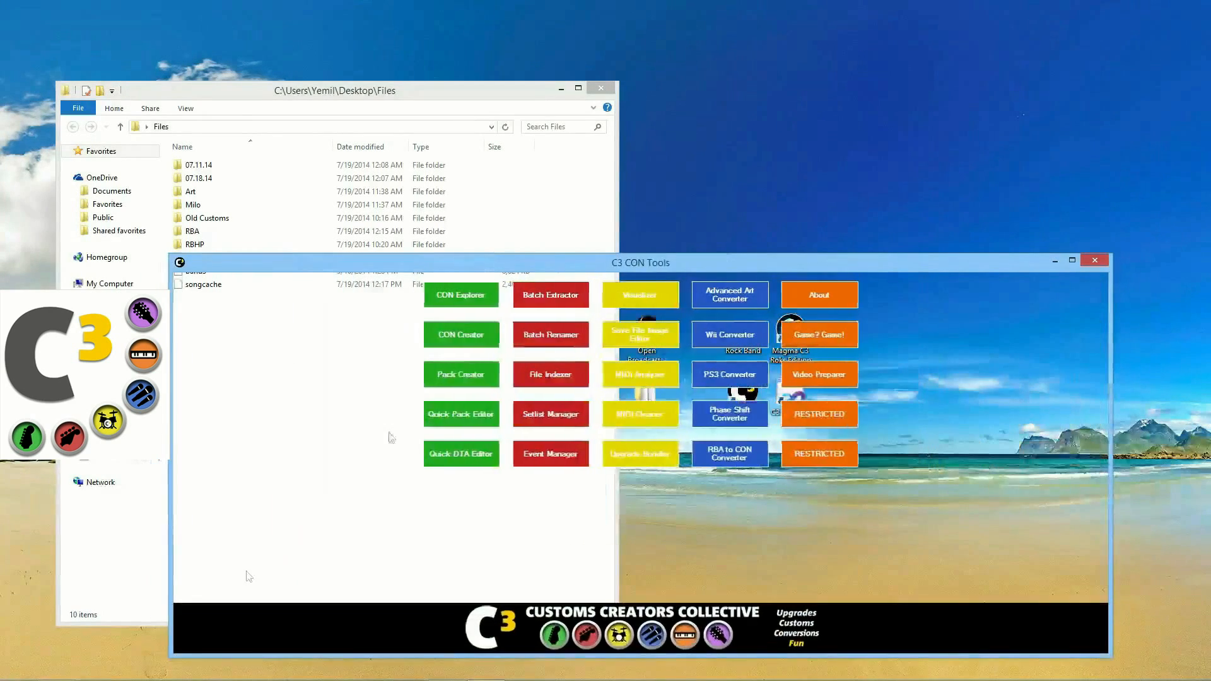
pyautogui.moveTo(657, 264); pyautogui.dragTo(656, 153)
# Step: Reset everything to the default solid look, re-center the launcher, and start Batch Renamer
pyautogui.rightClick(724, 442)
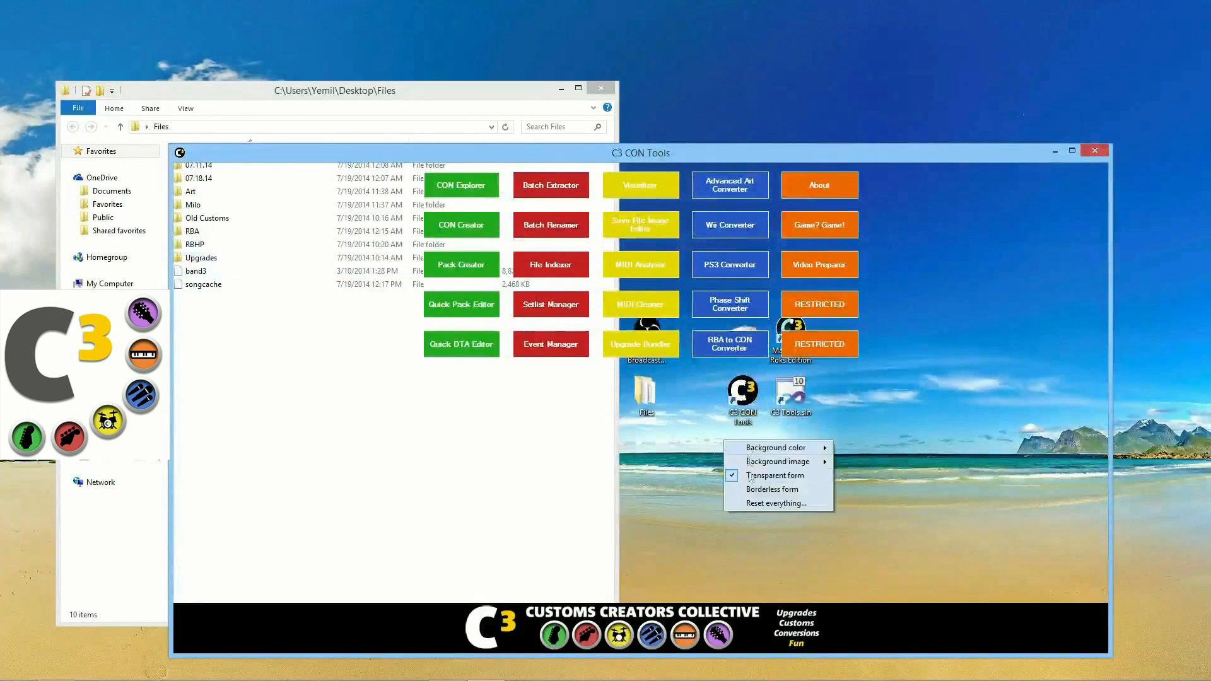
pyautogui.click(751, 503)
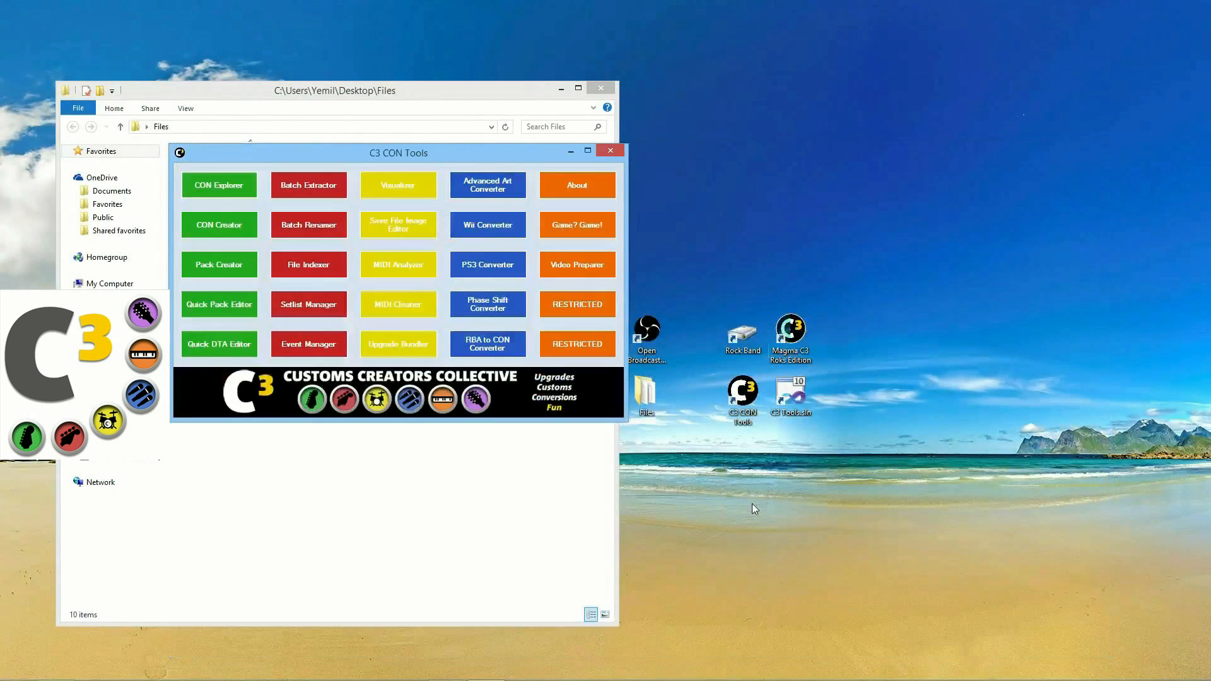
pyautogui.moveTo(313, 152); pyautogui.dragTo(749, 256)
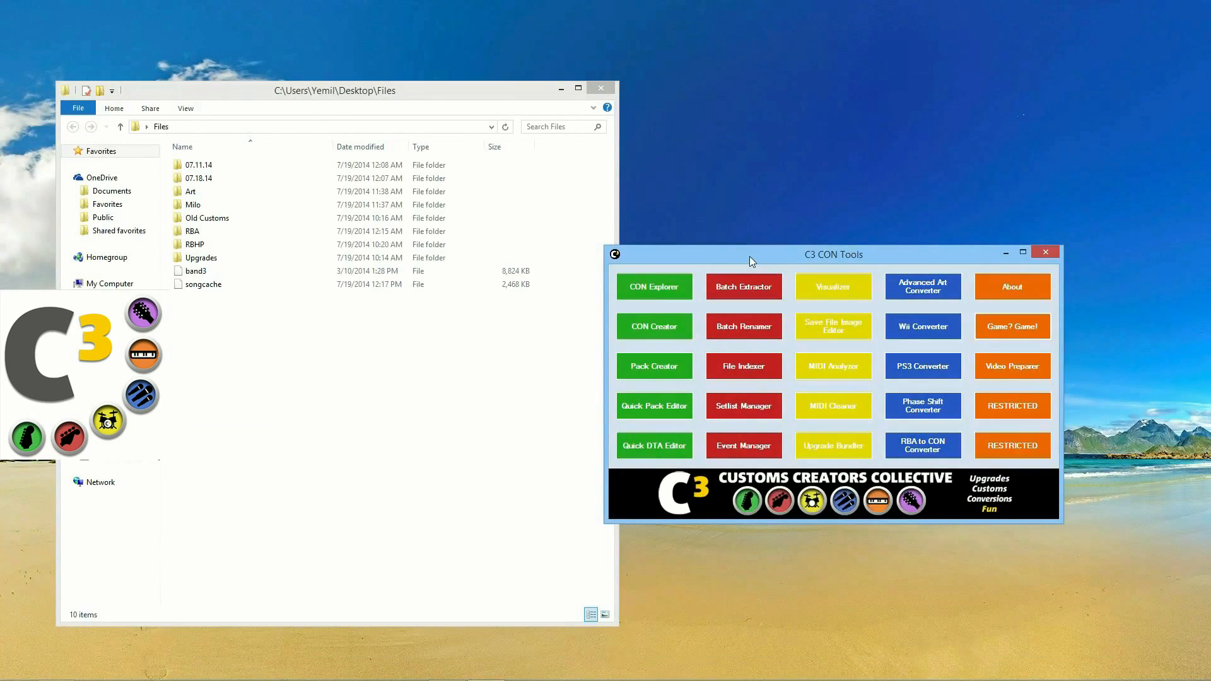
pyautogui.moveTo(740, 261); pyautogui.dragTo(754, 257)
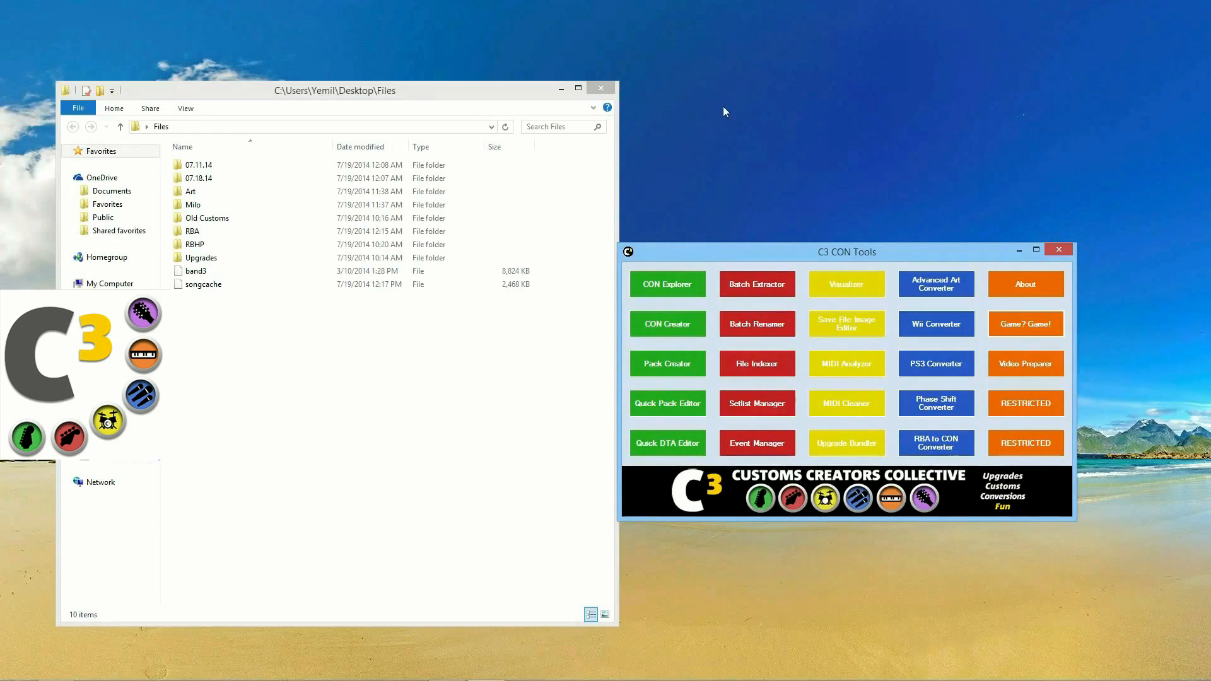
pyautogui.click(746, 315)
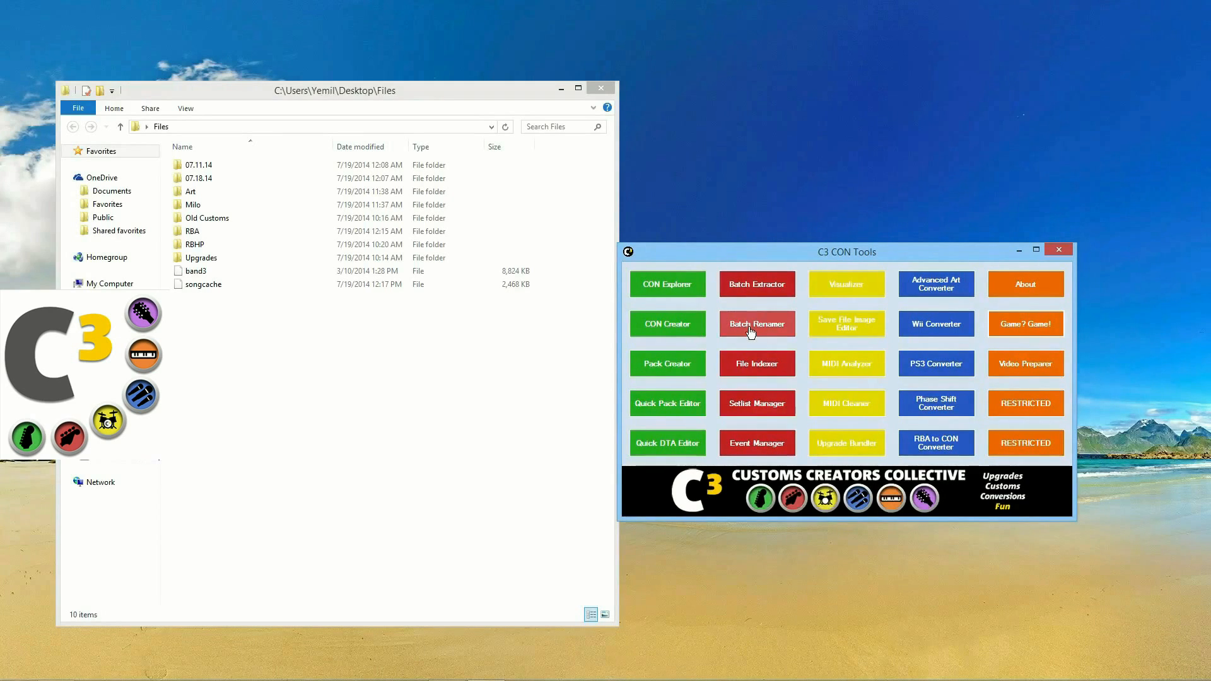
# Step: Open the 07.11.14 folder and drag a file onto Batch Renamer, loading 13 CON files
pyautogui.moveTo(635, 194); pyautogui.dragTo(680, 238)
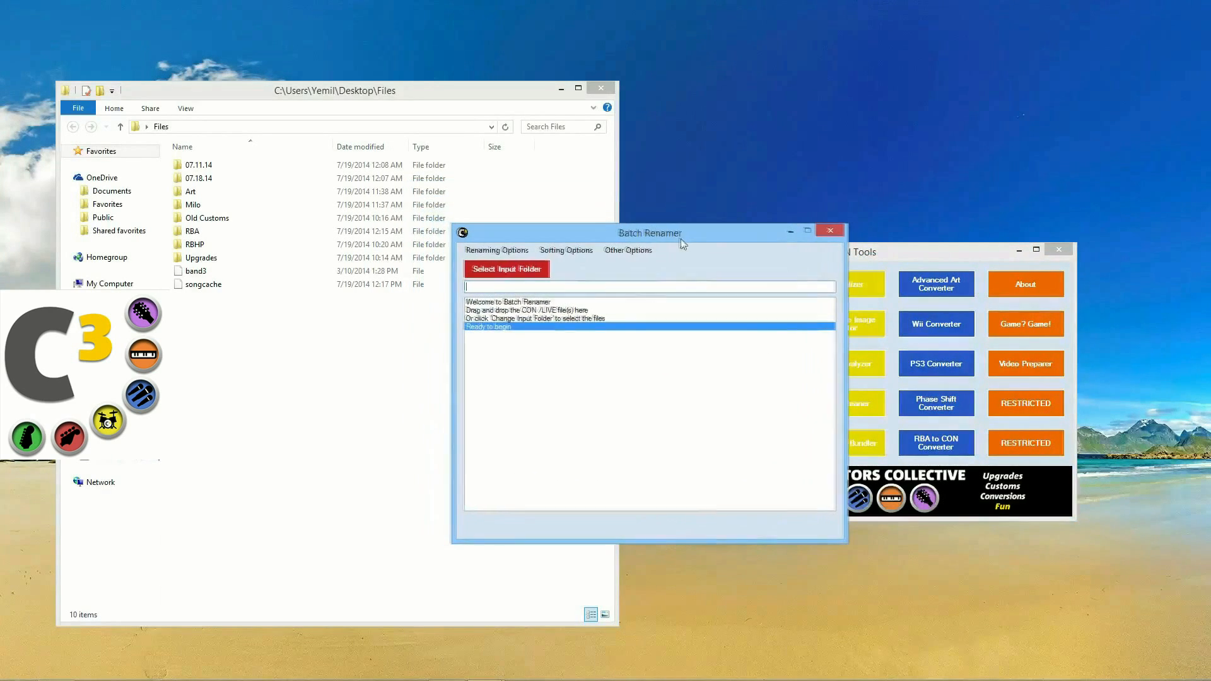
pyautogui.doubleClick(244, 165)
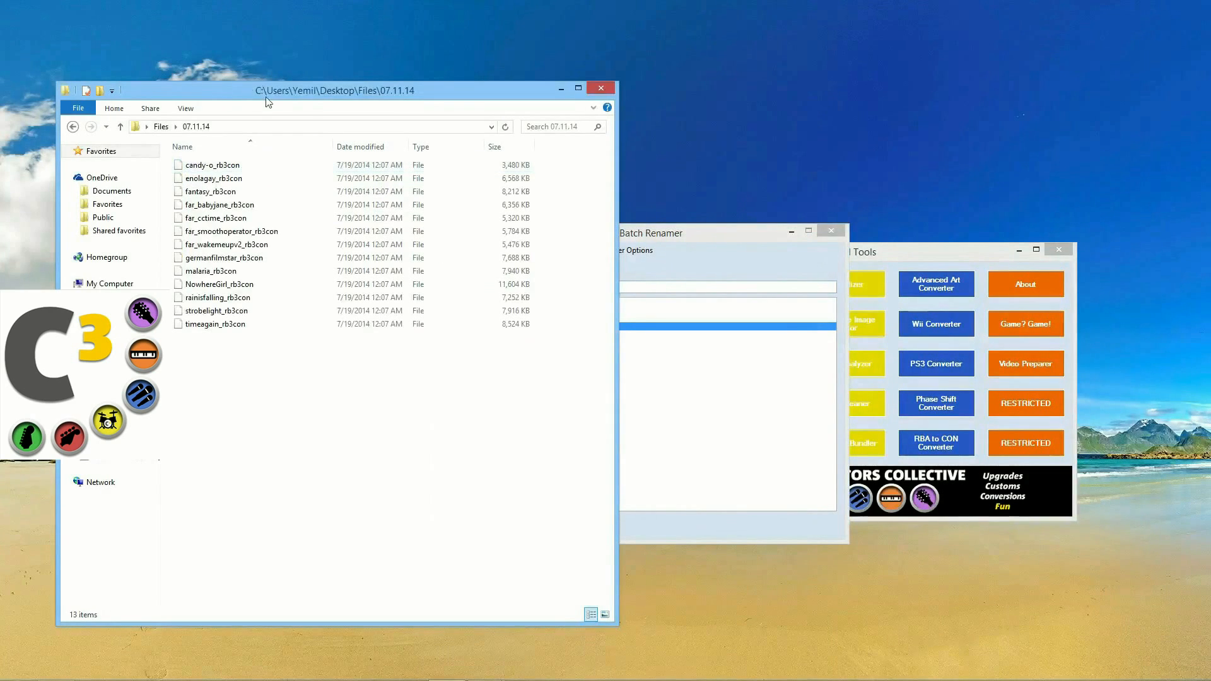
pyautogui.moveTo(257, 94); pyautogui.dragTo(239, 95)
pyautogui.moveTo(677, 239); pyautogui.dragTo(750, 223)
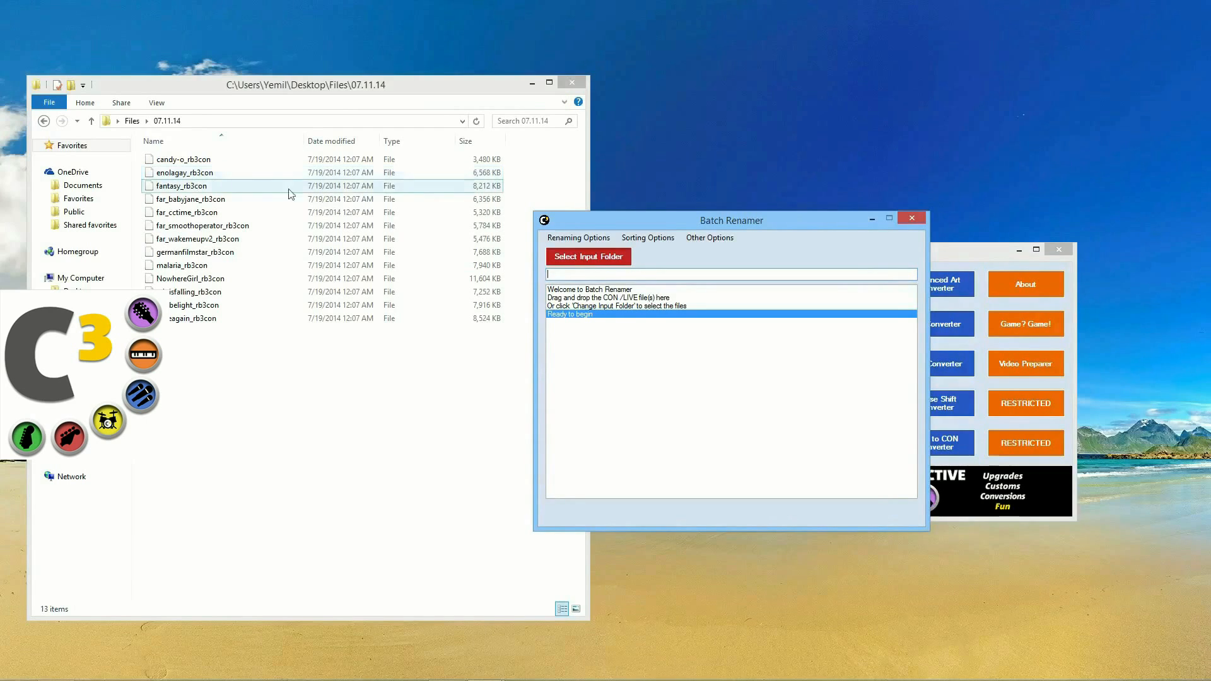
pyautogui.moveTo(603, 224); pyautogui.dragTo(618, 234)
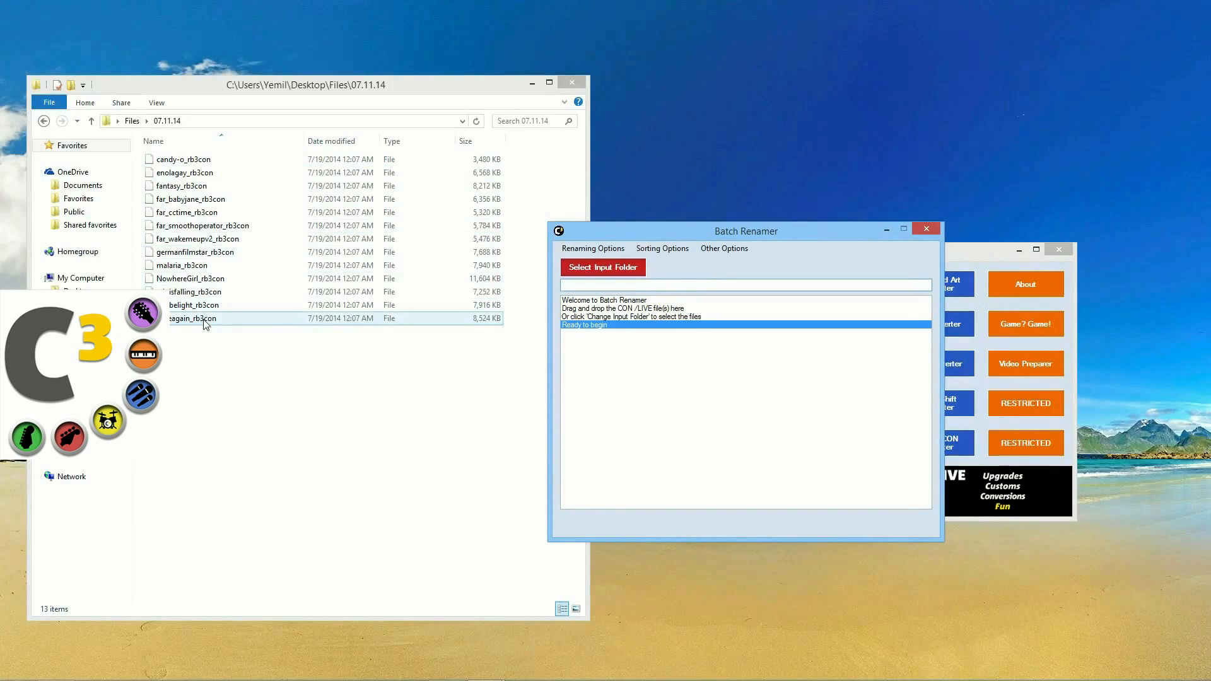
pyautogui.moveTo(205, 320); pyautogui.dragTo(632, 329)
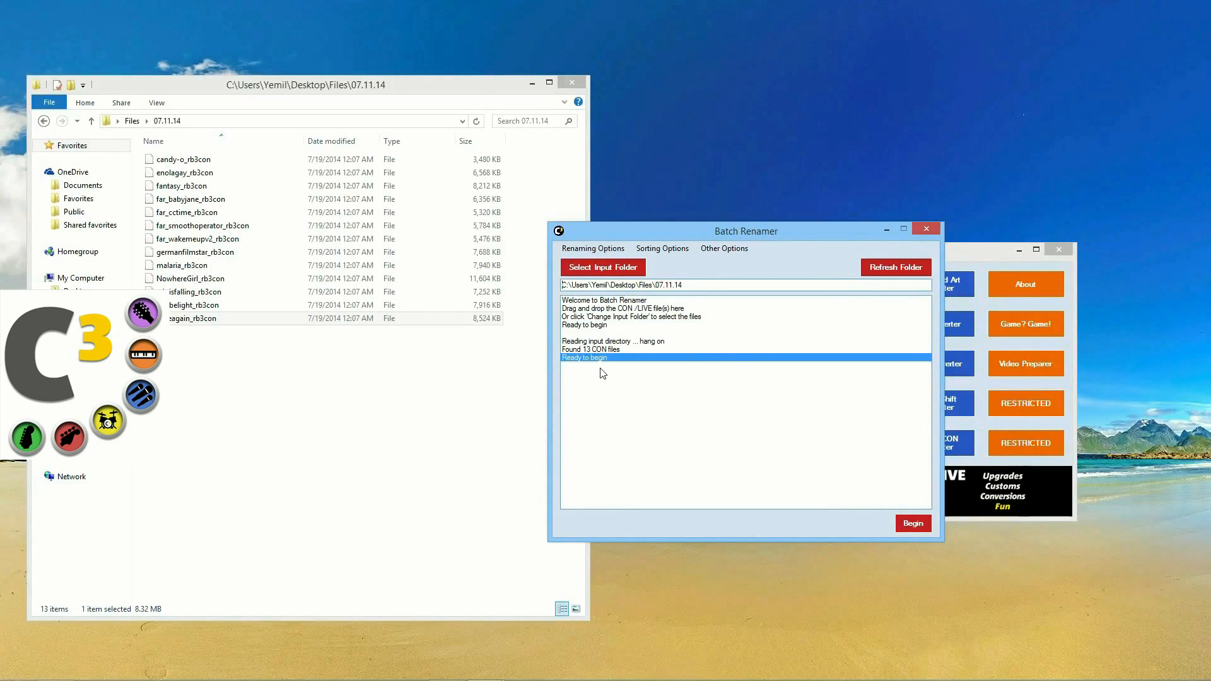
# Step: Rename all 13 CON files to 'Artist - Title' names, then enable ignoring Xbox file limitations
pyautogui.click(597, 249)
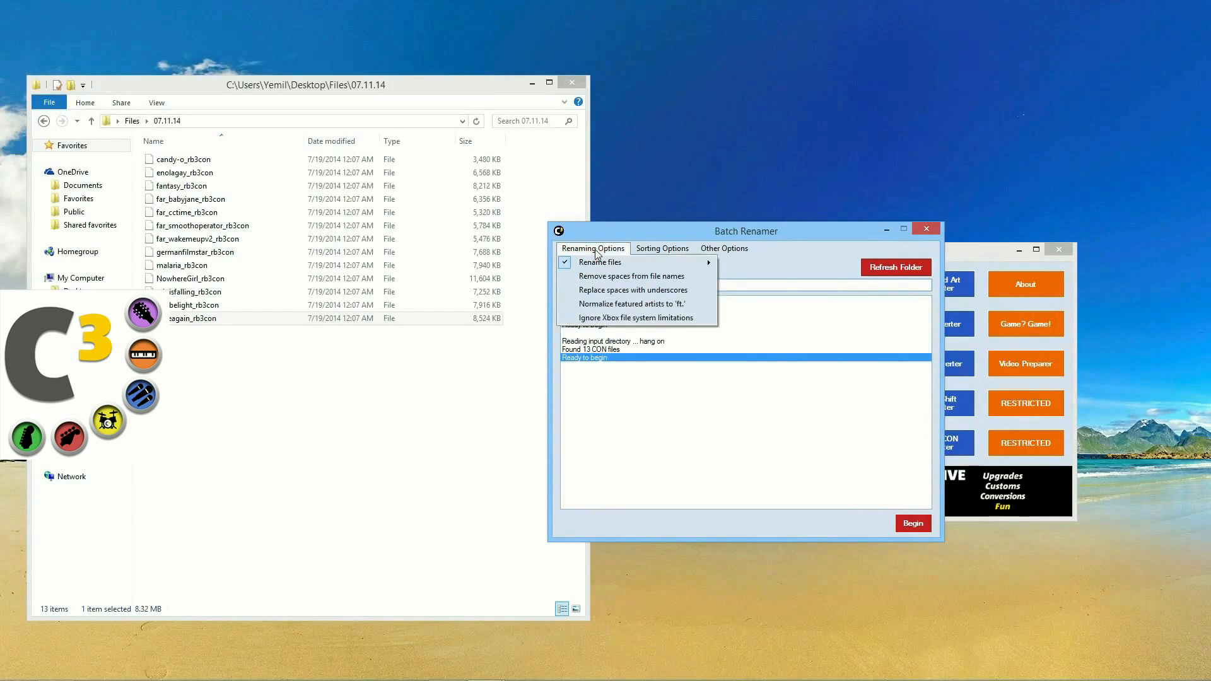
pyautogui.click(835, 252)
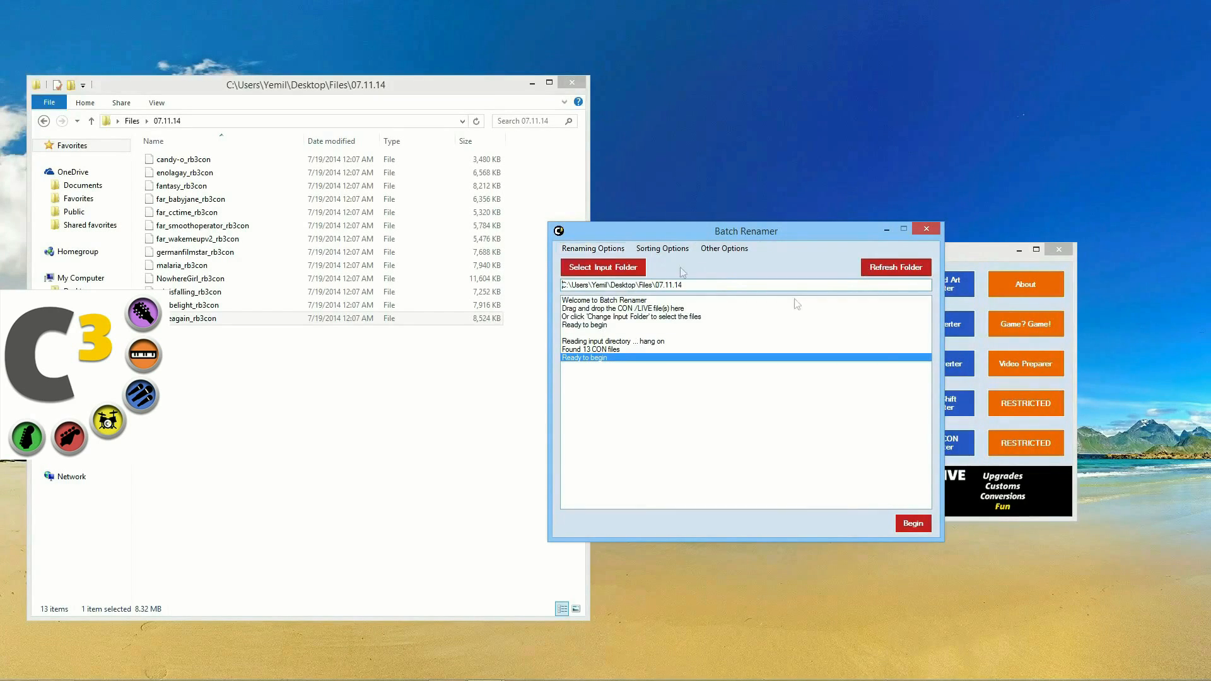
pyautogui.click(599, 251)
pyautogui.click(606, 251)
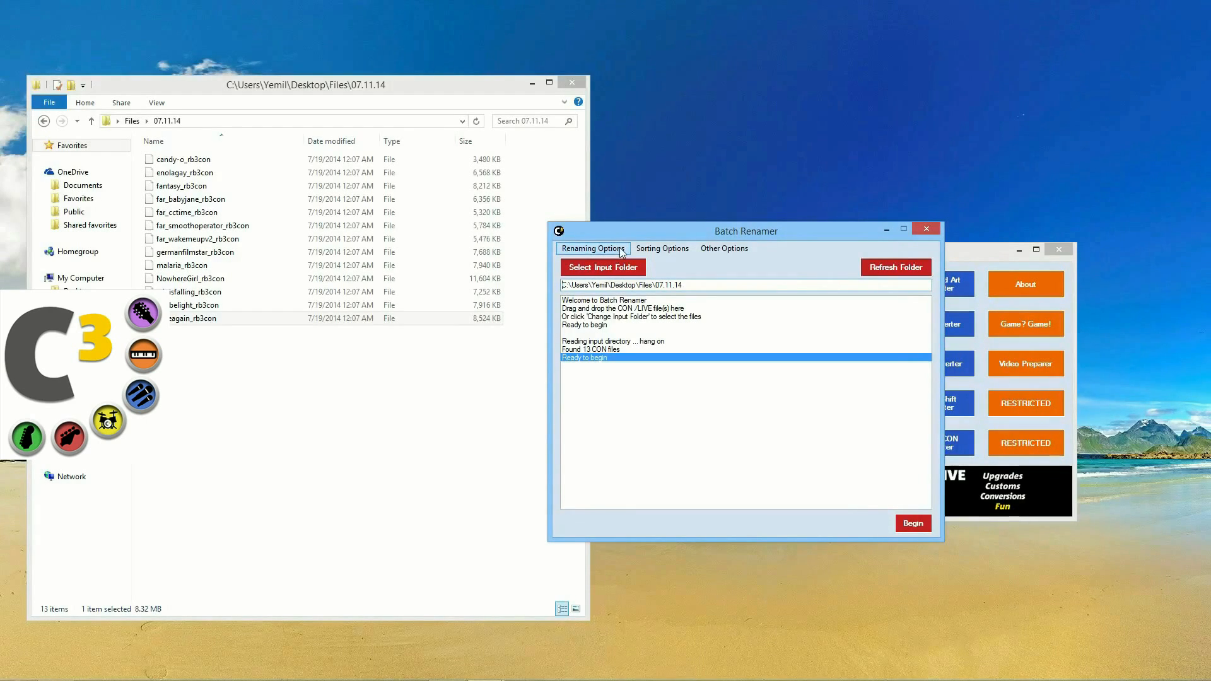
pyautogui.click(912, 523)
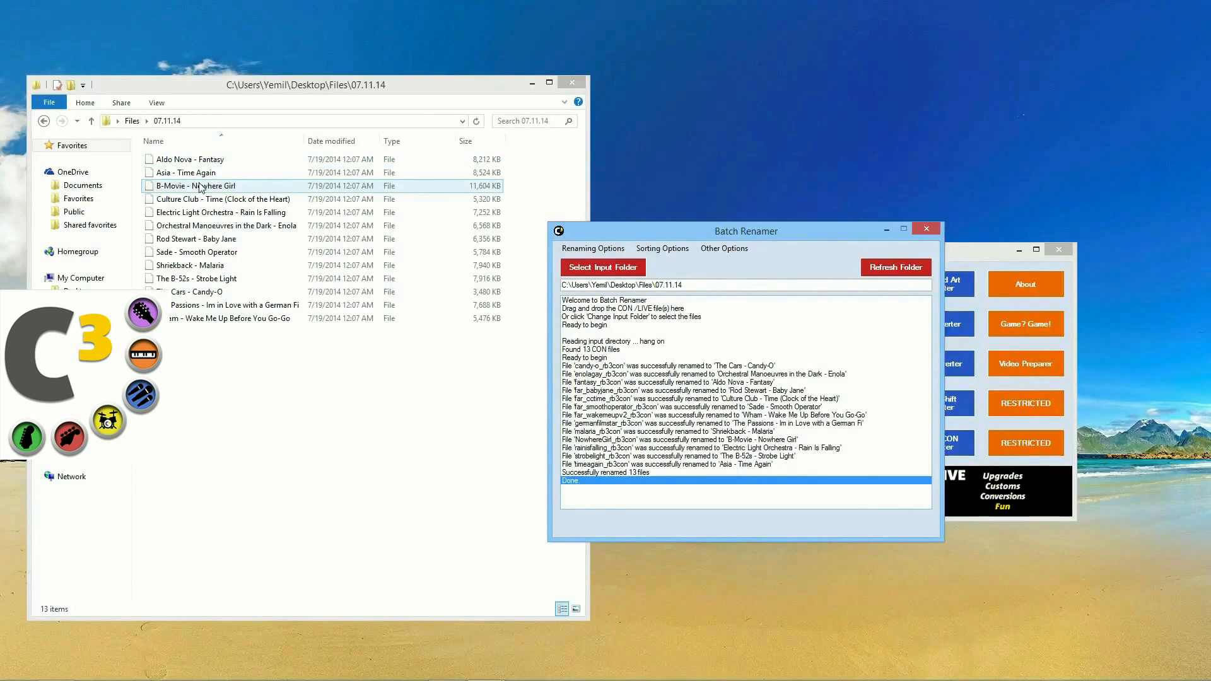
pyautogui.click(587, 250)
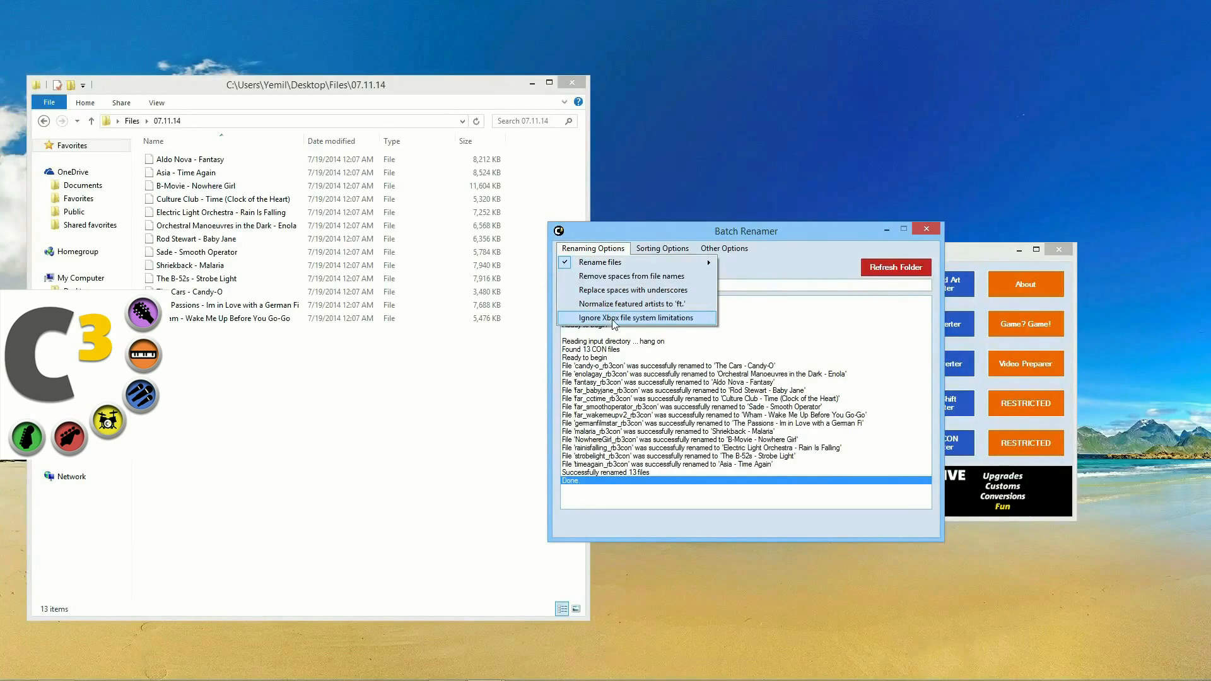
pyautogui.click(614, 321)
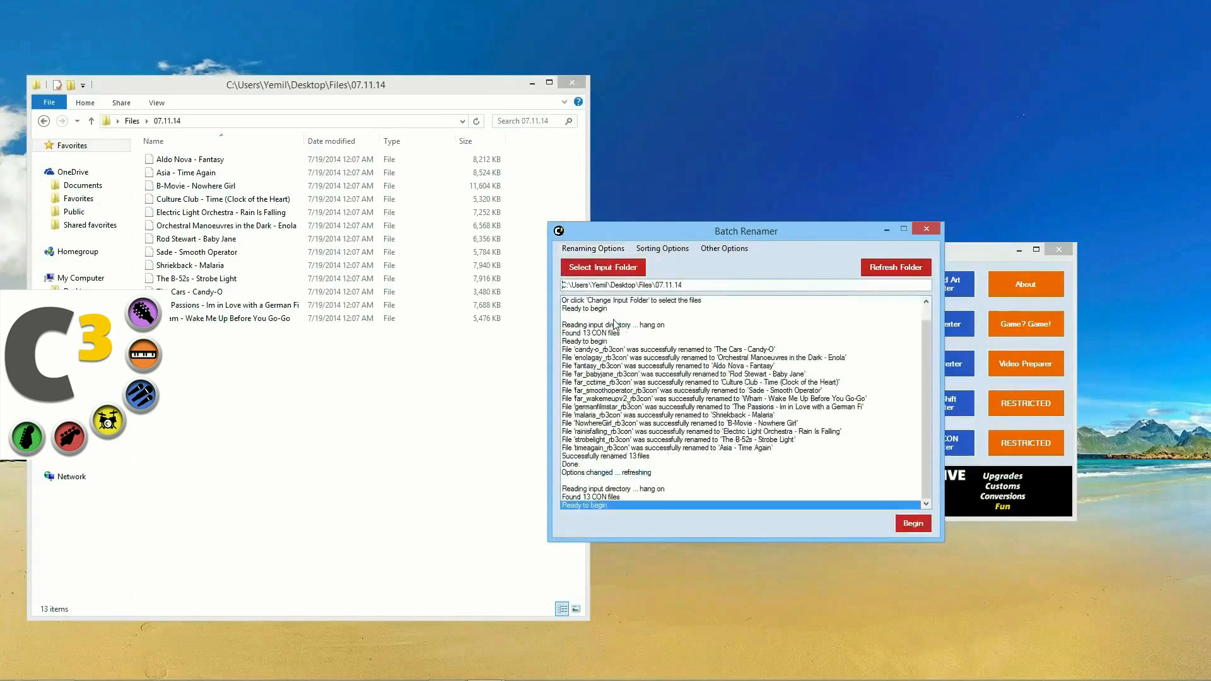
# Step: Rerun the renamer so 4 songs, like The B-52's - Strobe Light, get full untruncated names
pyautogui.click(909, 522)
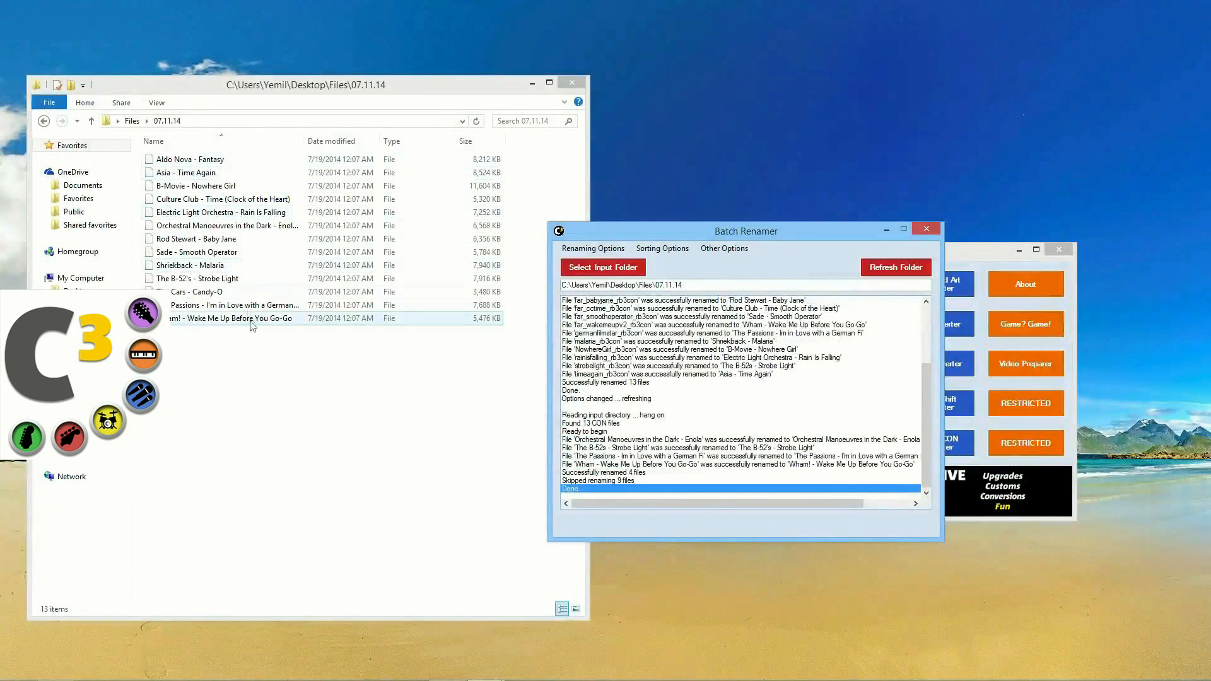
pyautogui.click(183, 320)
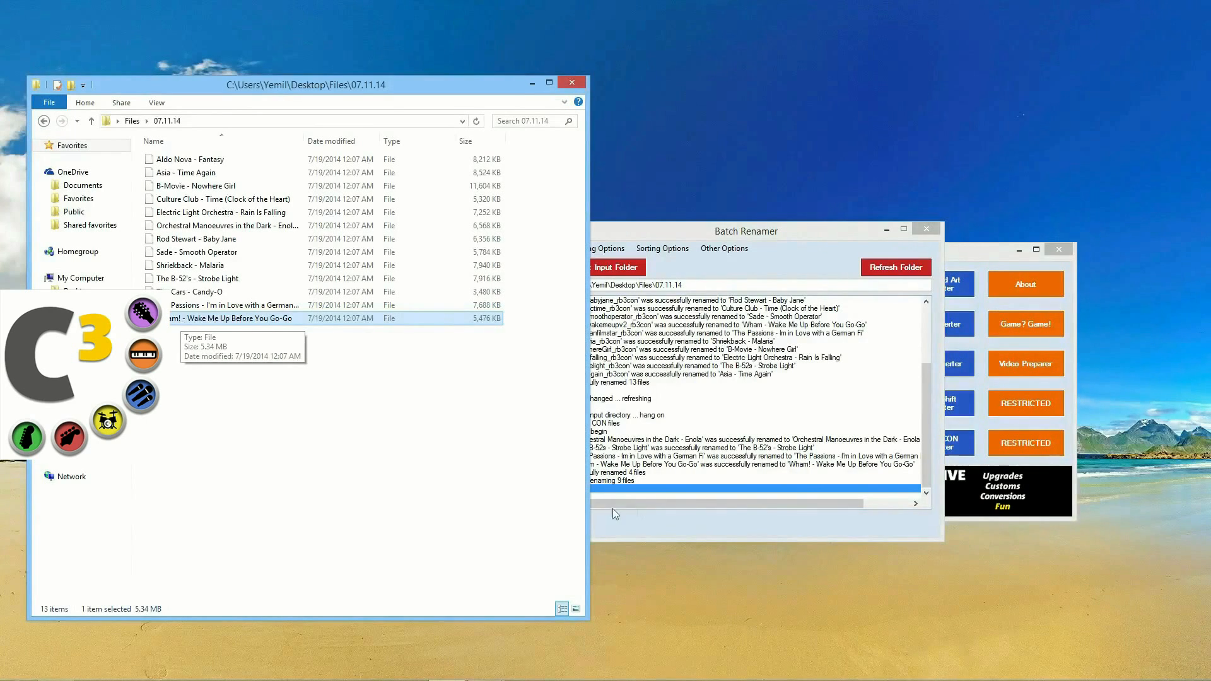
pyautogui.click(675, 513)
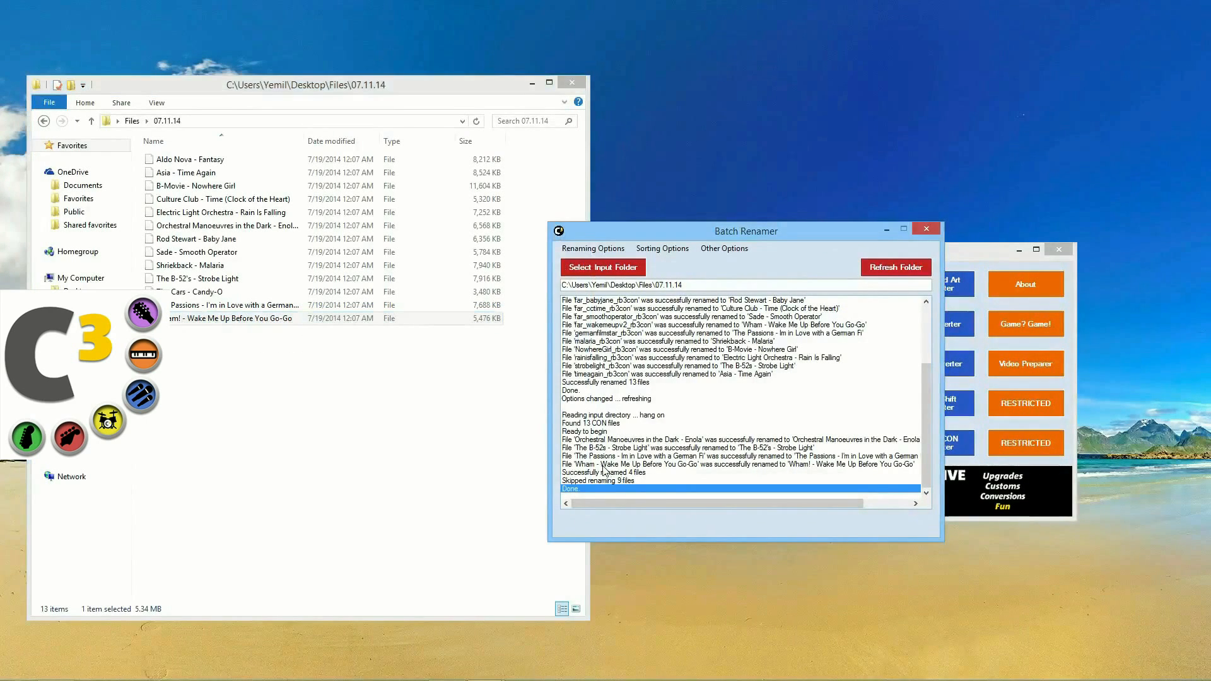
pyautogui.click(671, 250)
pyautogui.click(720, 234)
pyautogui.click(663, 250)
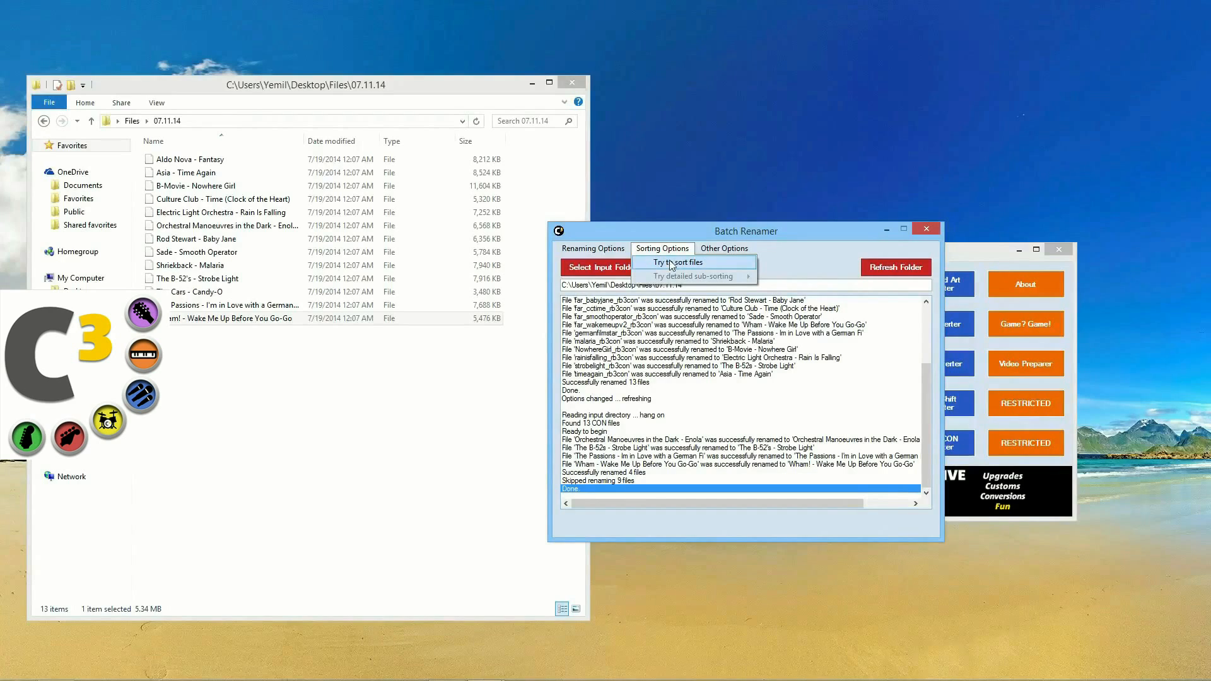
# Step: Enable Try to sort files and Try detailed sub-sorting, then sort all 13 songs
pyautogui.click(673, 262)
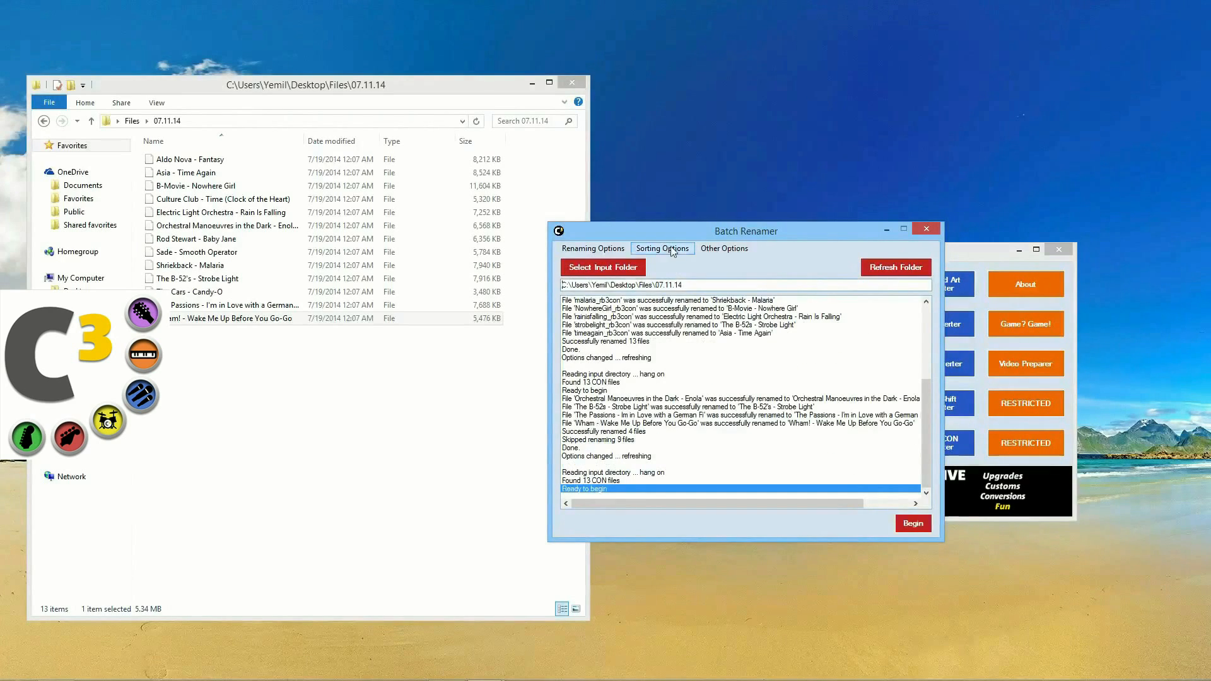
pyautogui.click(662, 249)
pyautogui.moveTo(676, 278)
pyautogui.click(713, 276)
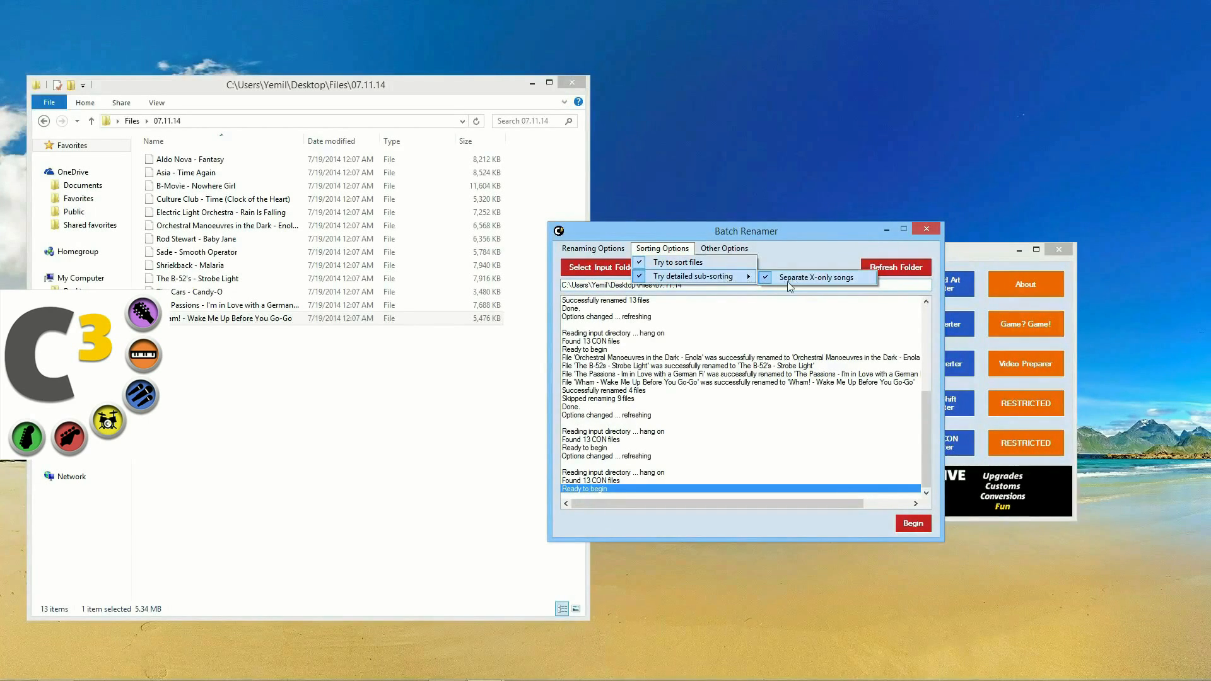
pyautogui.click(757, 237)
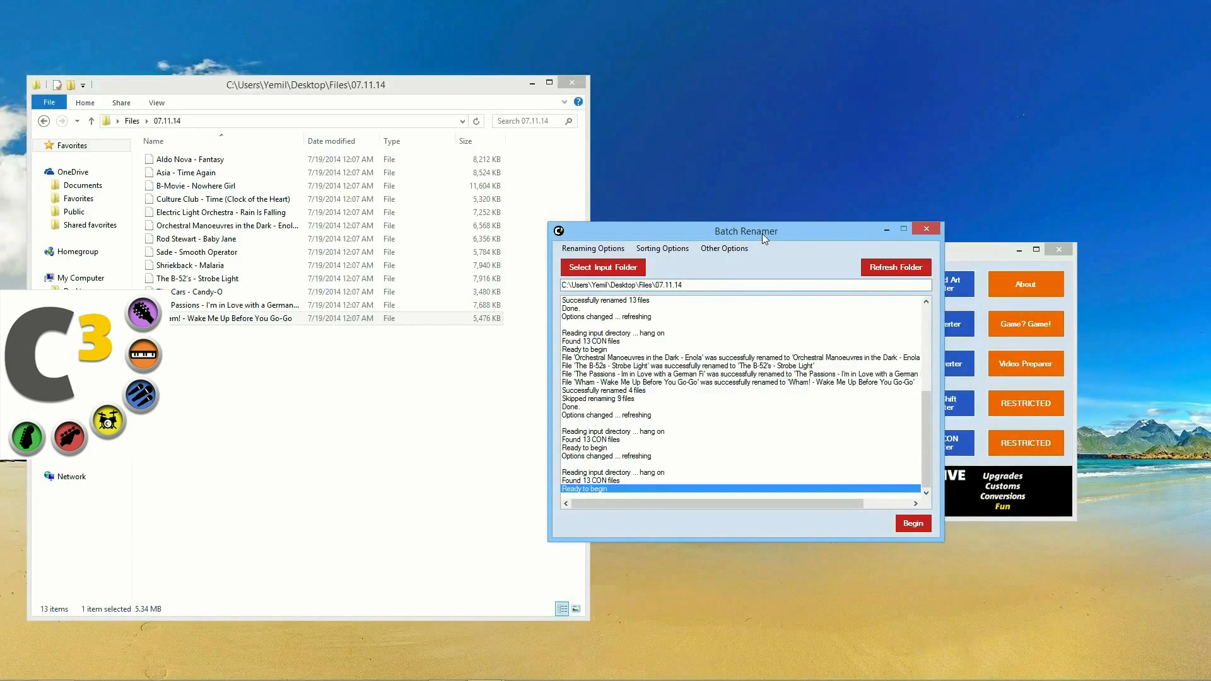
pyautogui.click(912, 523)
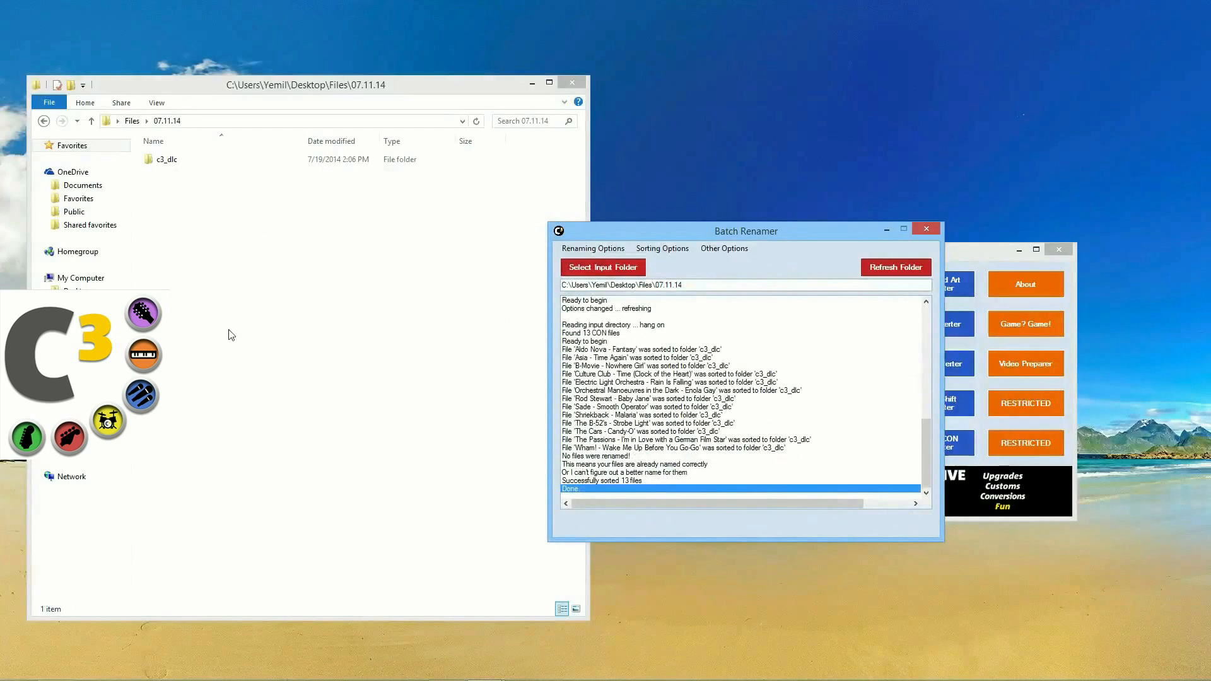
# Step: Check the new c3_dlc folder in Explorer and close Batch Renamer
pyautogui.click(222, 245)
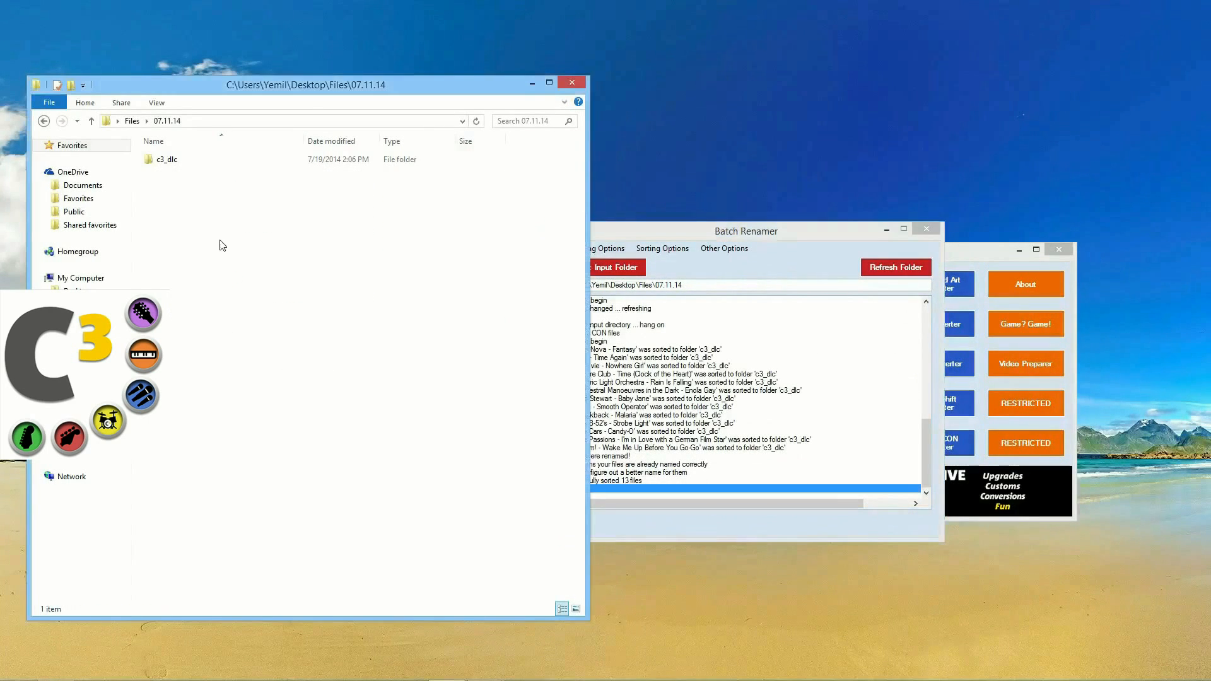
pyautogui.doubleClick(187, 162)
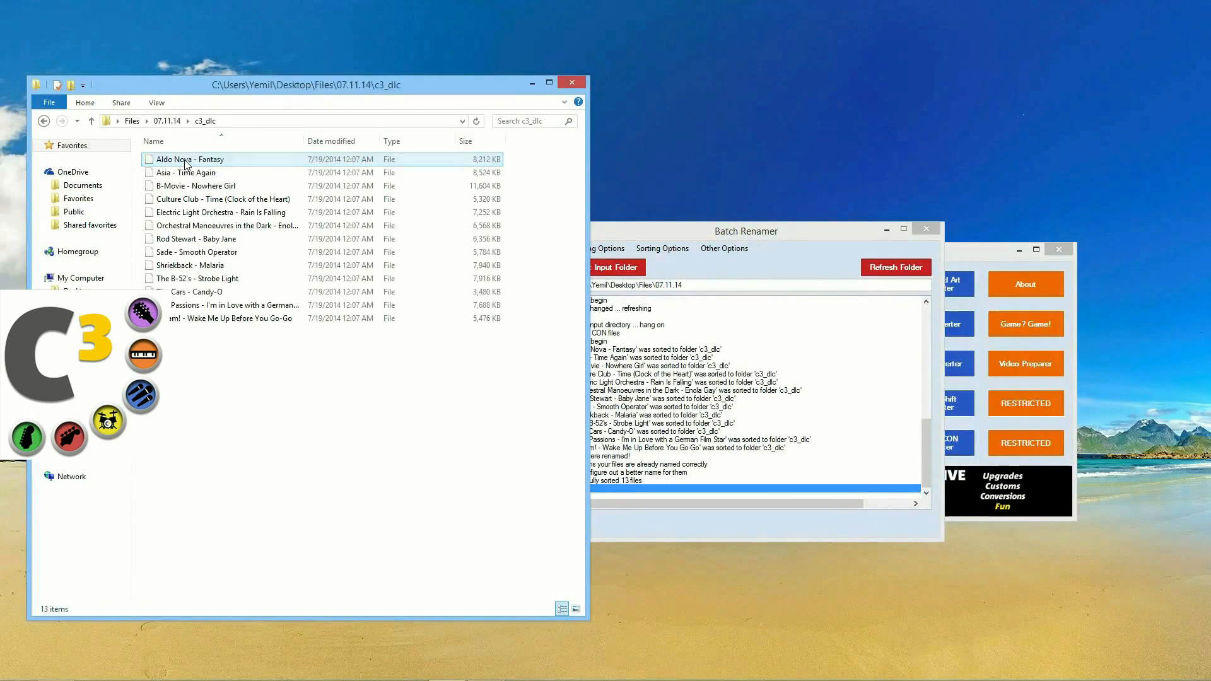
pyautogui.click(44, 121)
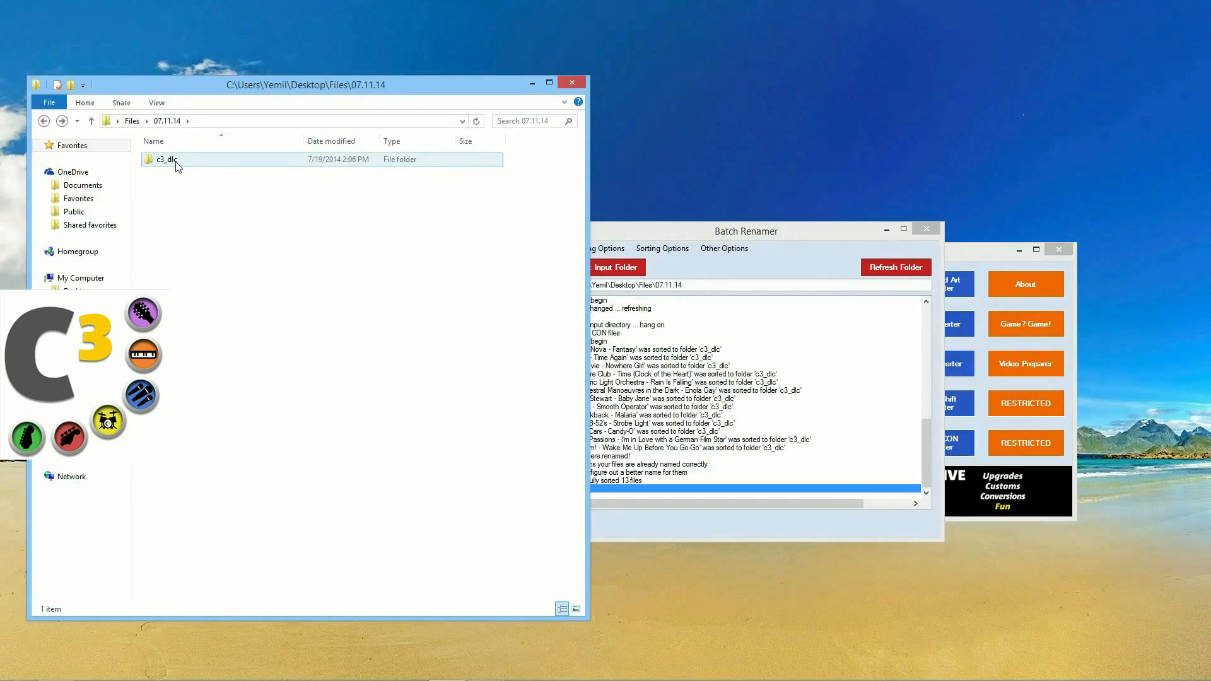
pyautogui.doubleClick(176, 162)
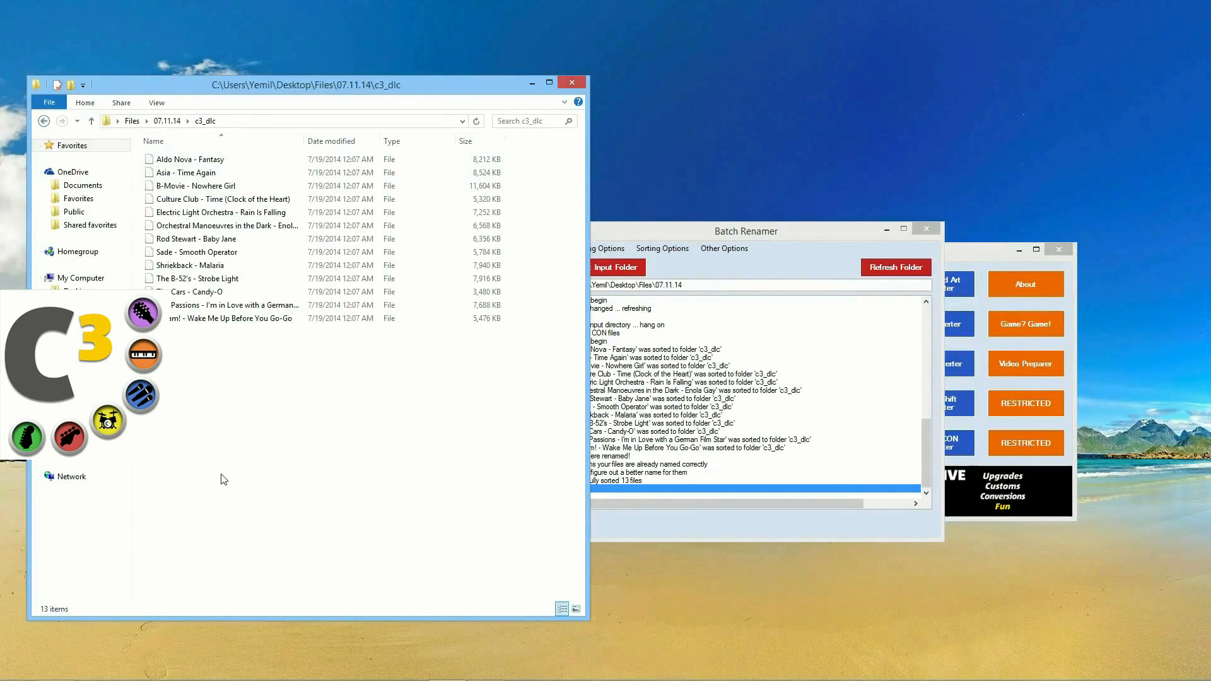
pyautogui.click(925, 229)
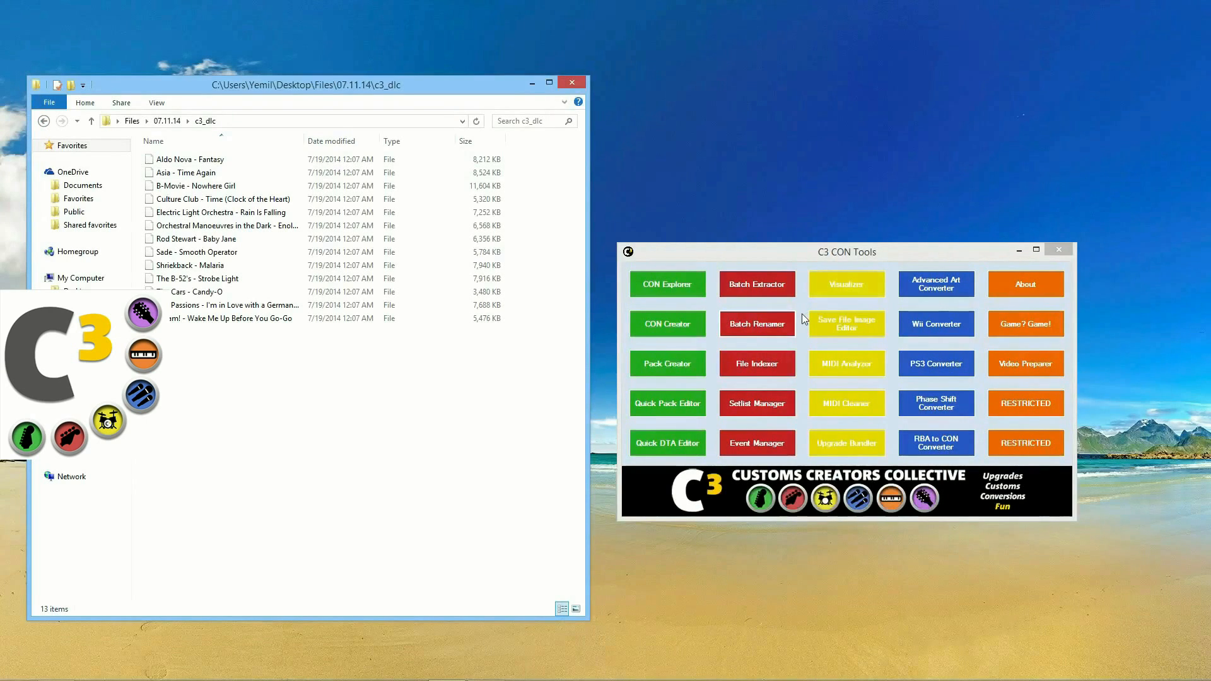
# Step: Open Pack Creator beside c3_dlc and drag all 13 song files onto it
pyautogui.click(668, 367)
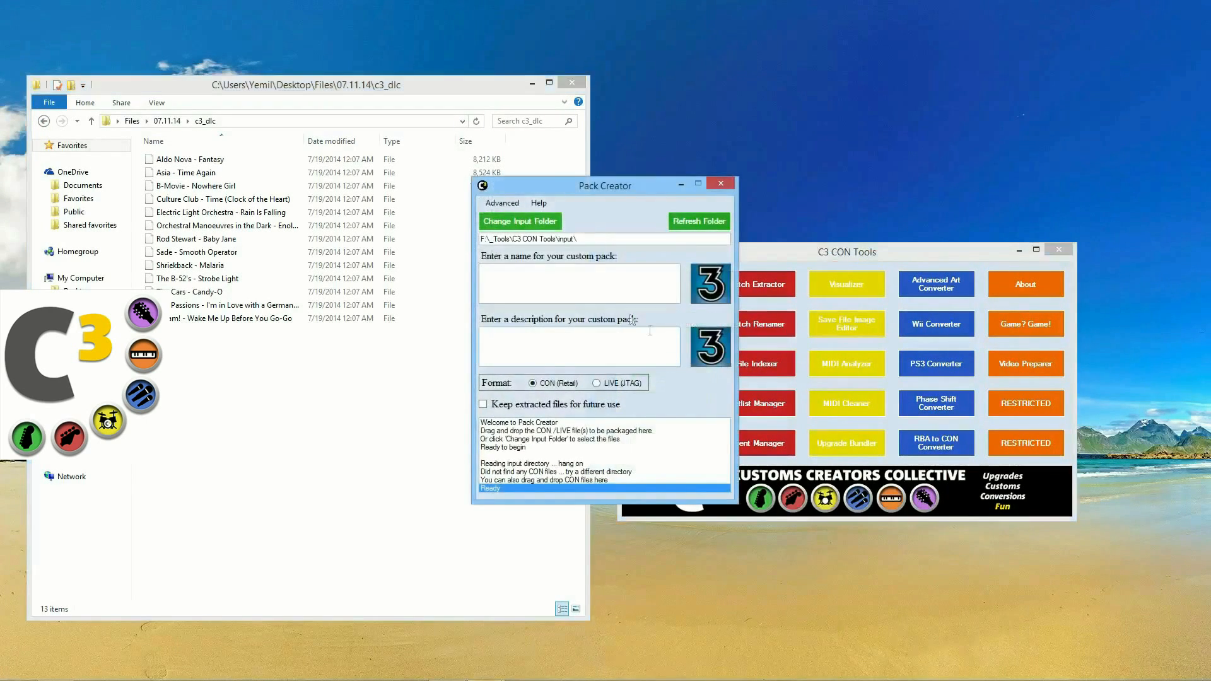
pyautogui.moveTo(587, 195); pyautogui.dragTo(687, 256)
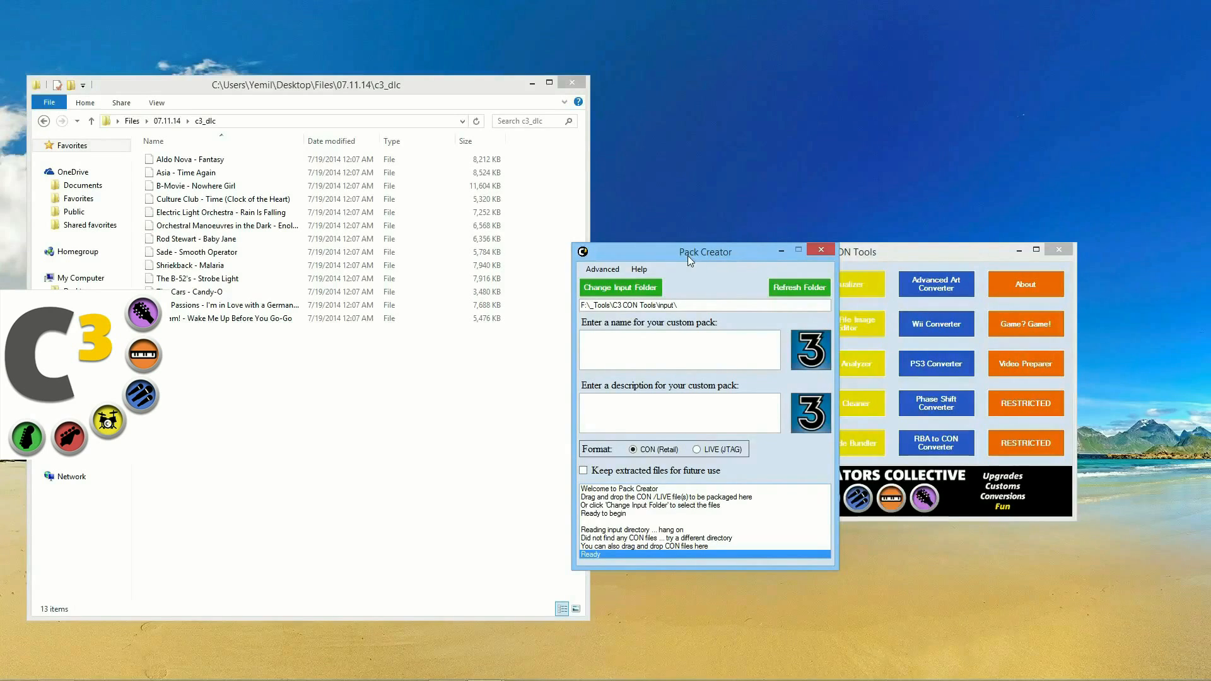
pyautogui.moveTo(687, 255); pyautogui.dragTo(673, 257)
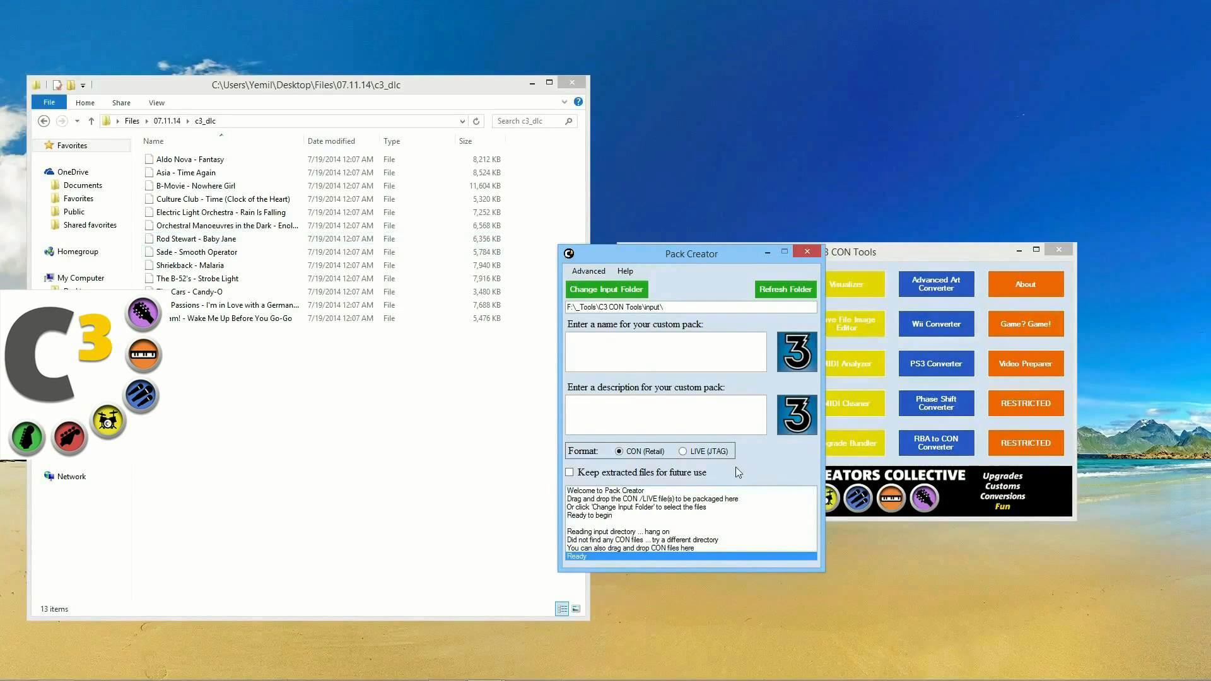
pyautogui.moveTo(189, 369); pyautogui.dragTo(719, 349)
# Step: Name the pack 'C3 Release 7.11.14' and set its package image to the C3 logo
pyautogui.click(721, 263)
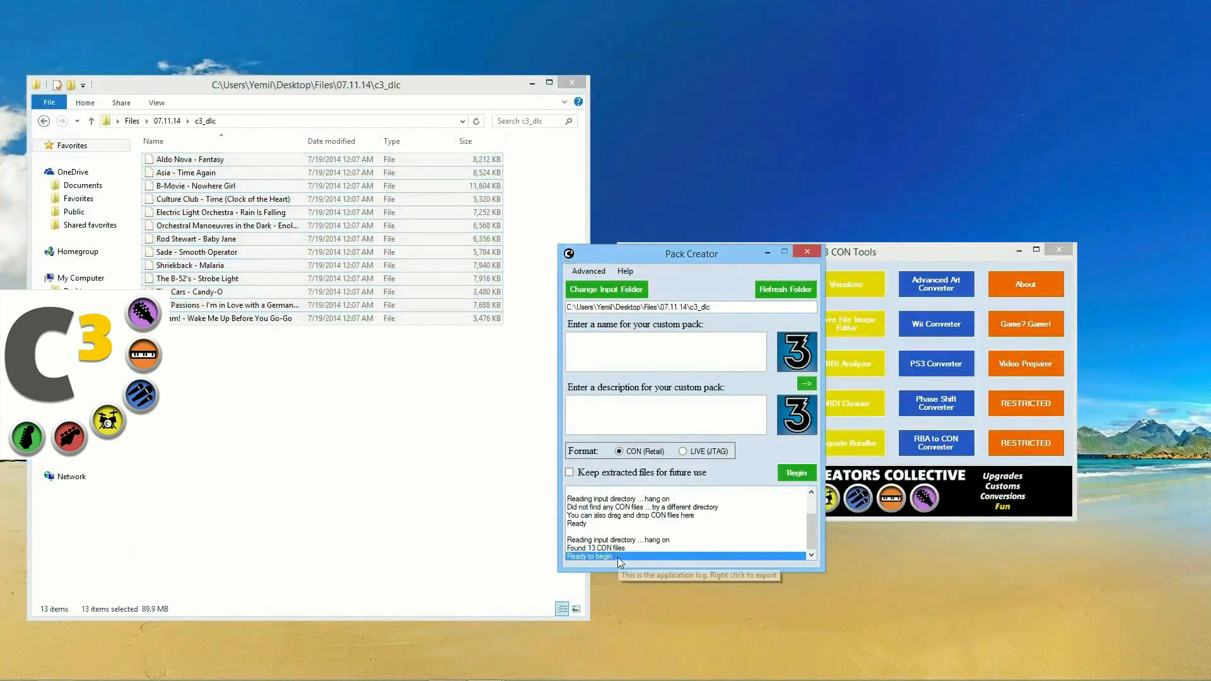
pyautogui.click(620, 358)
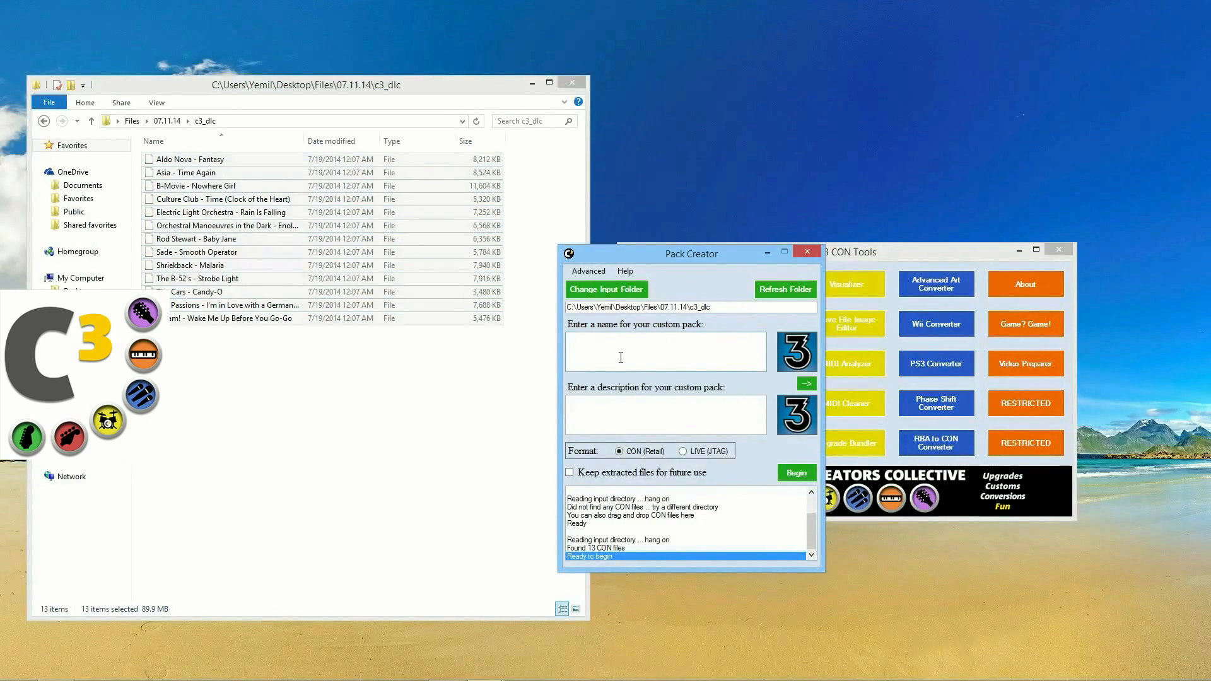
pyautogui.write('C3 Release 7.11.14')
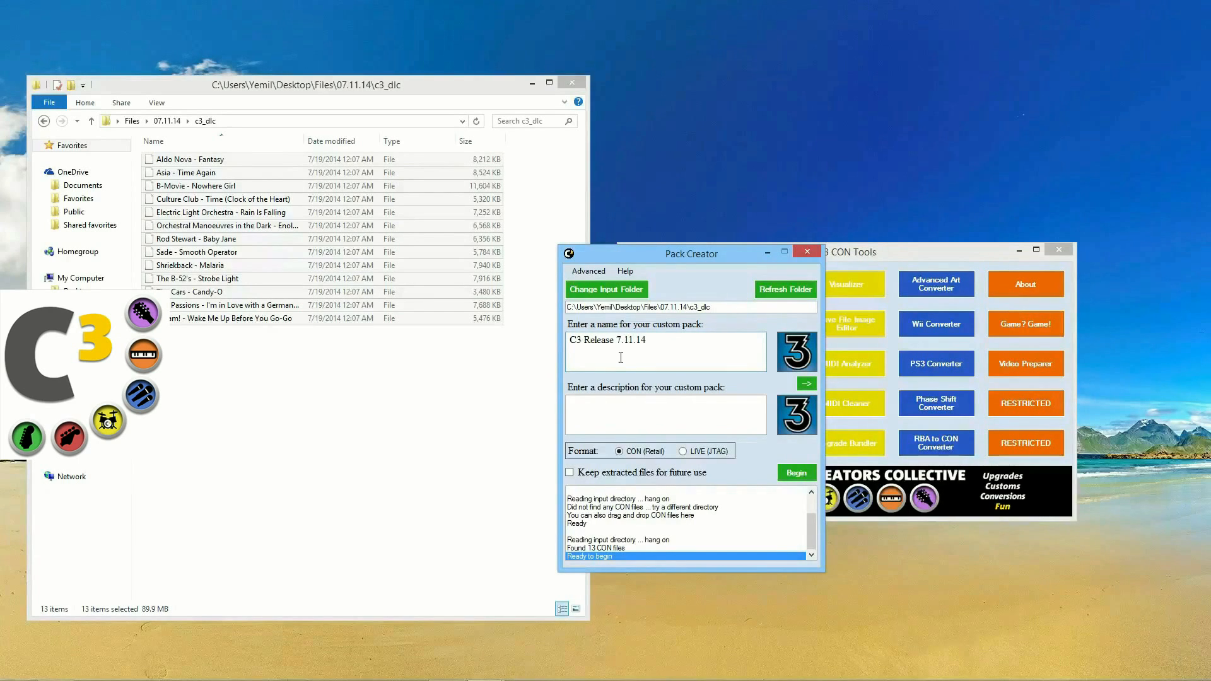
pyautogui.click(801, 385)
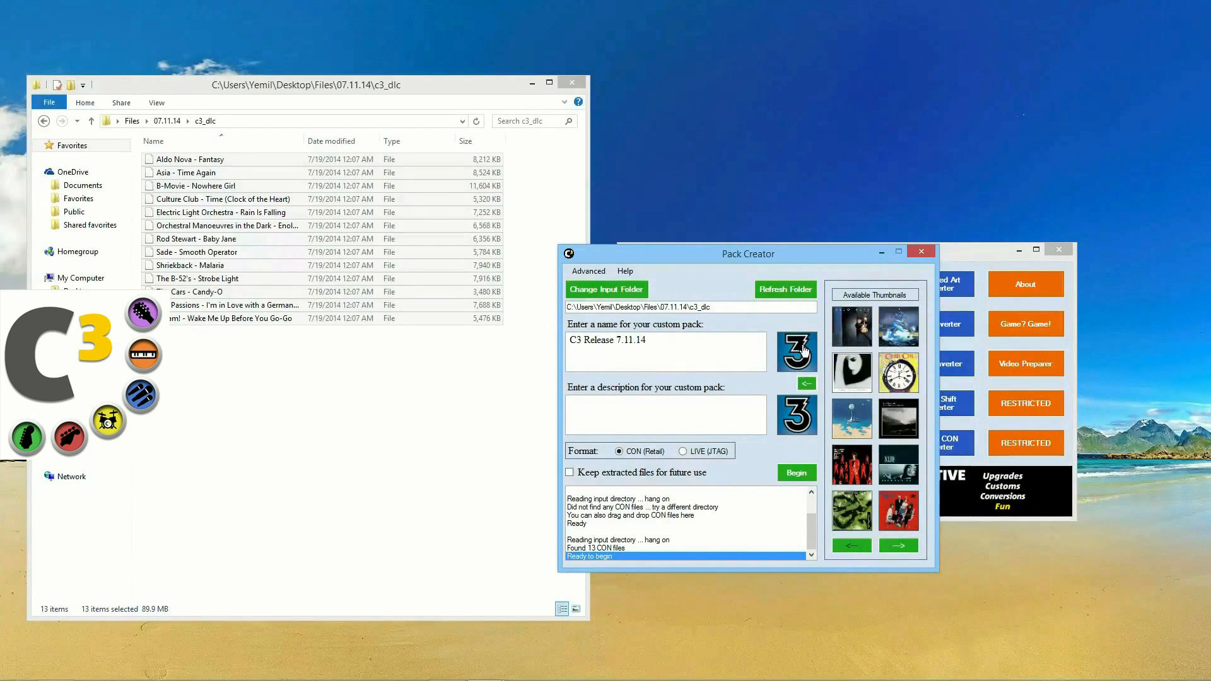
pyautogui.click(806, 385)
pyautogui.click(807, 384)
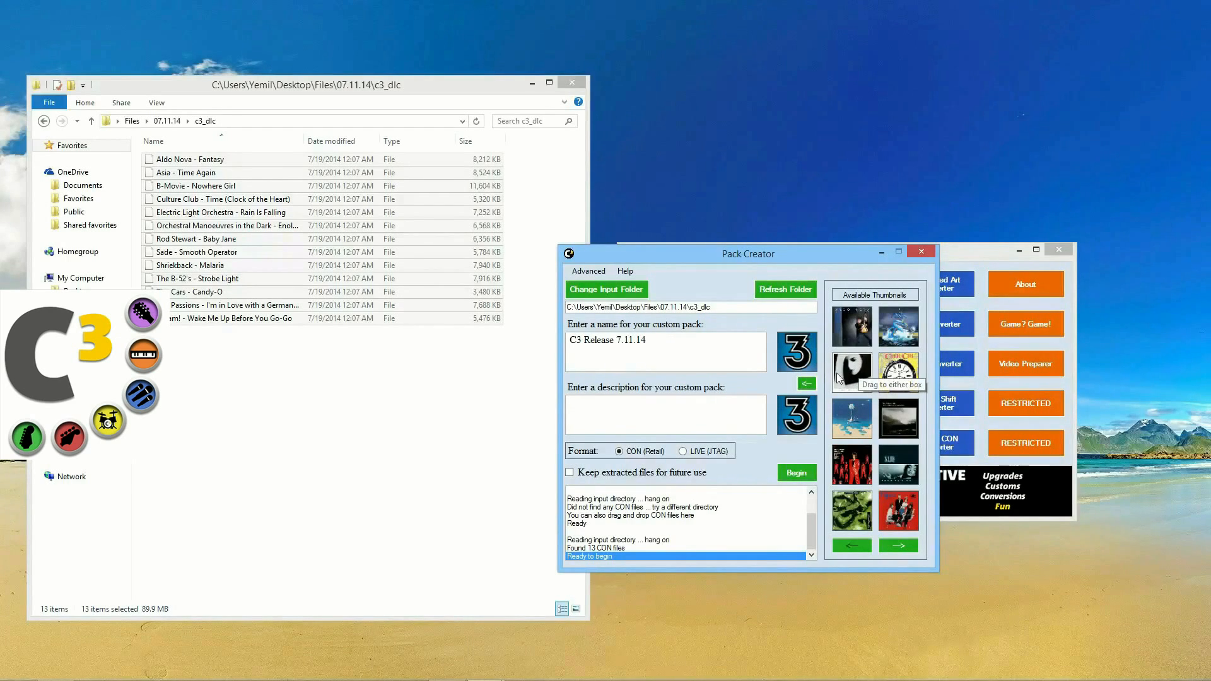
pyautogui.click(807, 383)
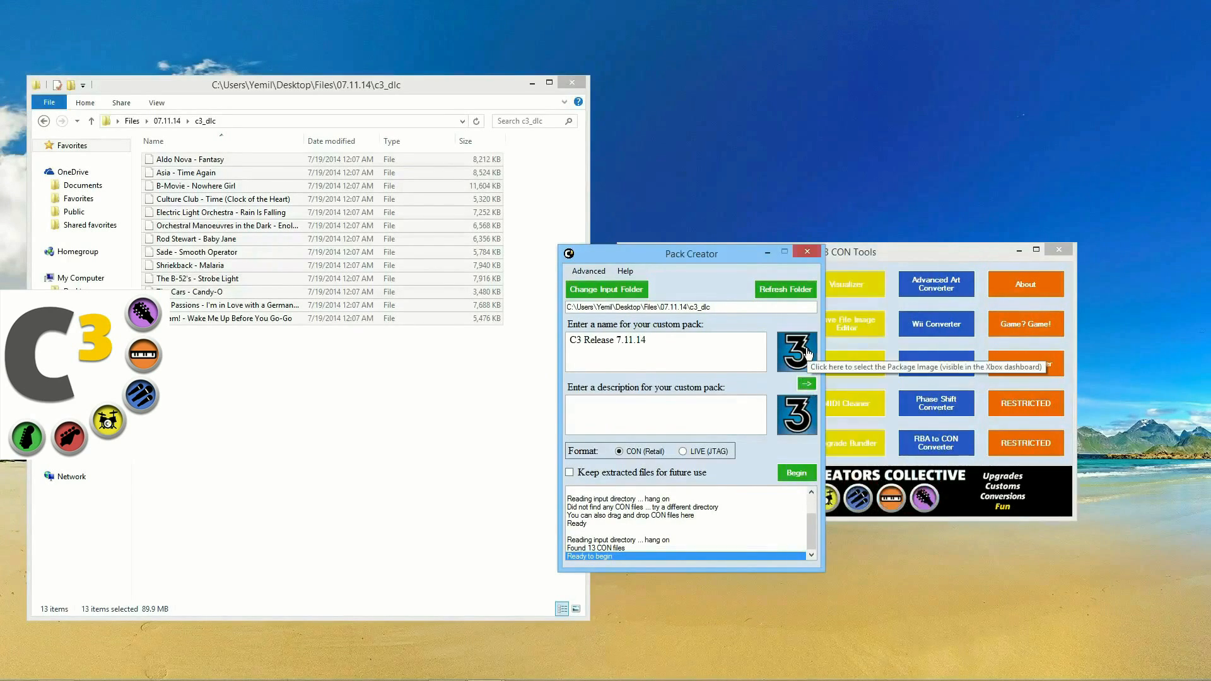
pyautogui.click(807, 353)
# Step: Paste the prepared pack description and build the pack from the 13 songs
pyautogui.click(647, 399)
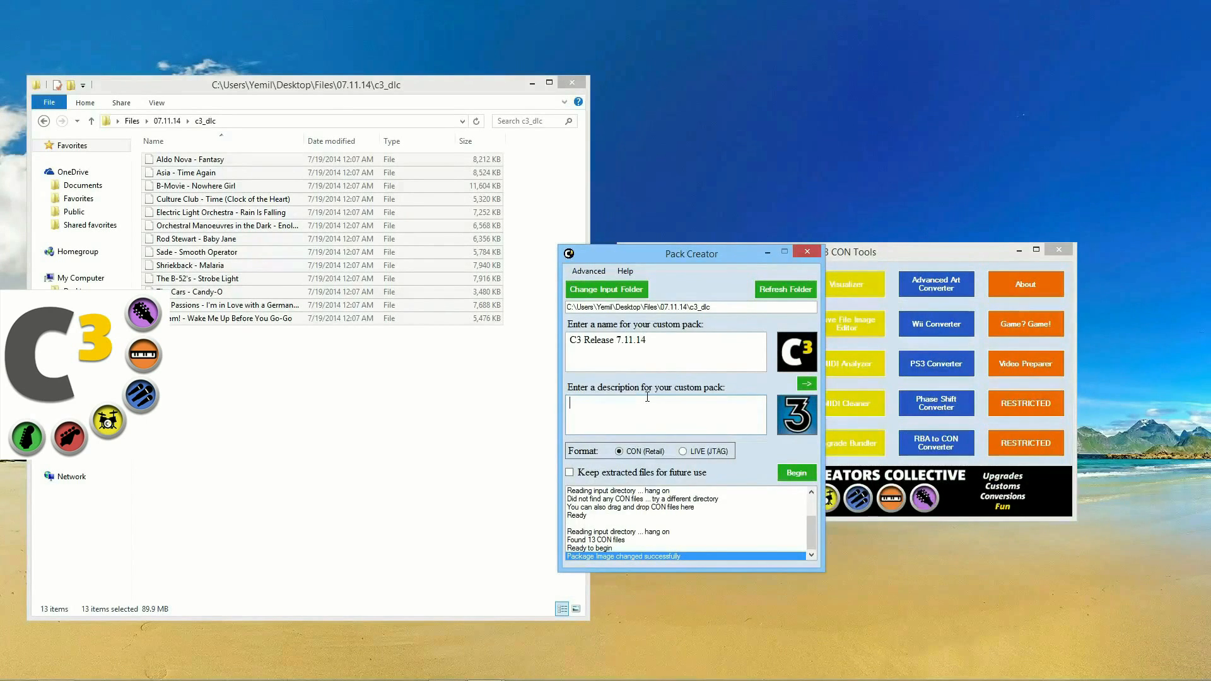
pyautogui.press('BackSpace')
pyautogui.write('Brought to you by C3. For more customs like this, visit customscreators.com.')
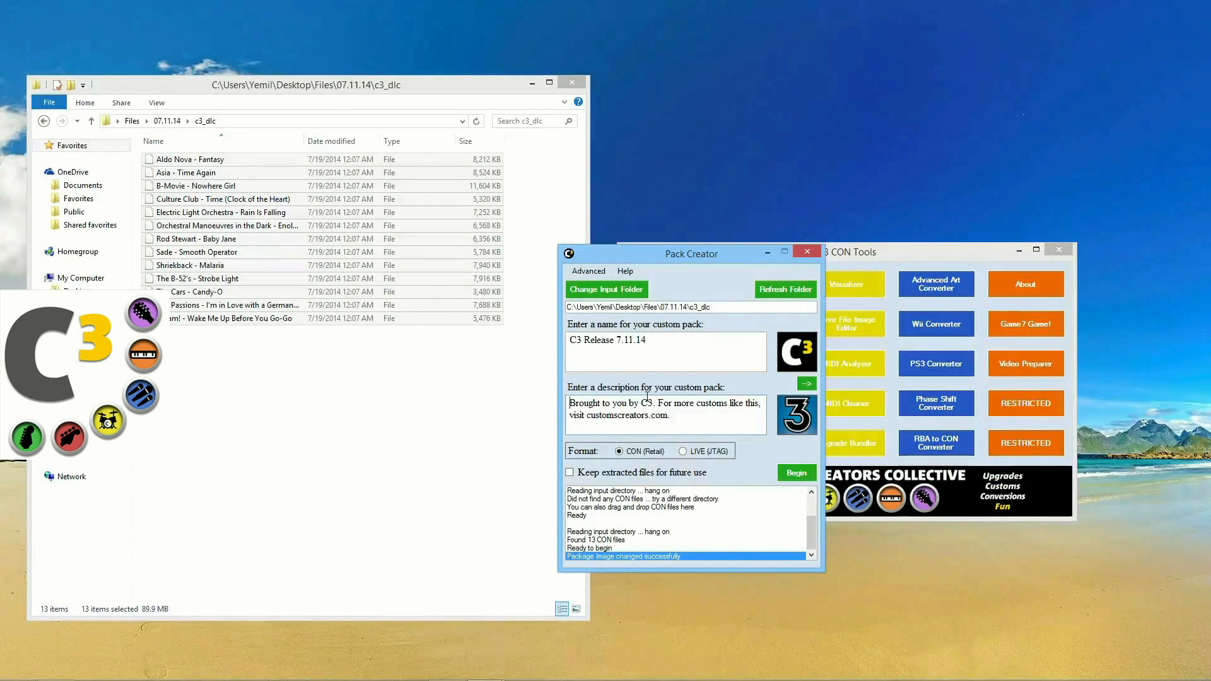
pyautogui.moveTo(679, 417); pyautogui.dragTo(548, 396)
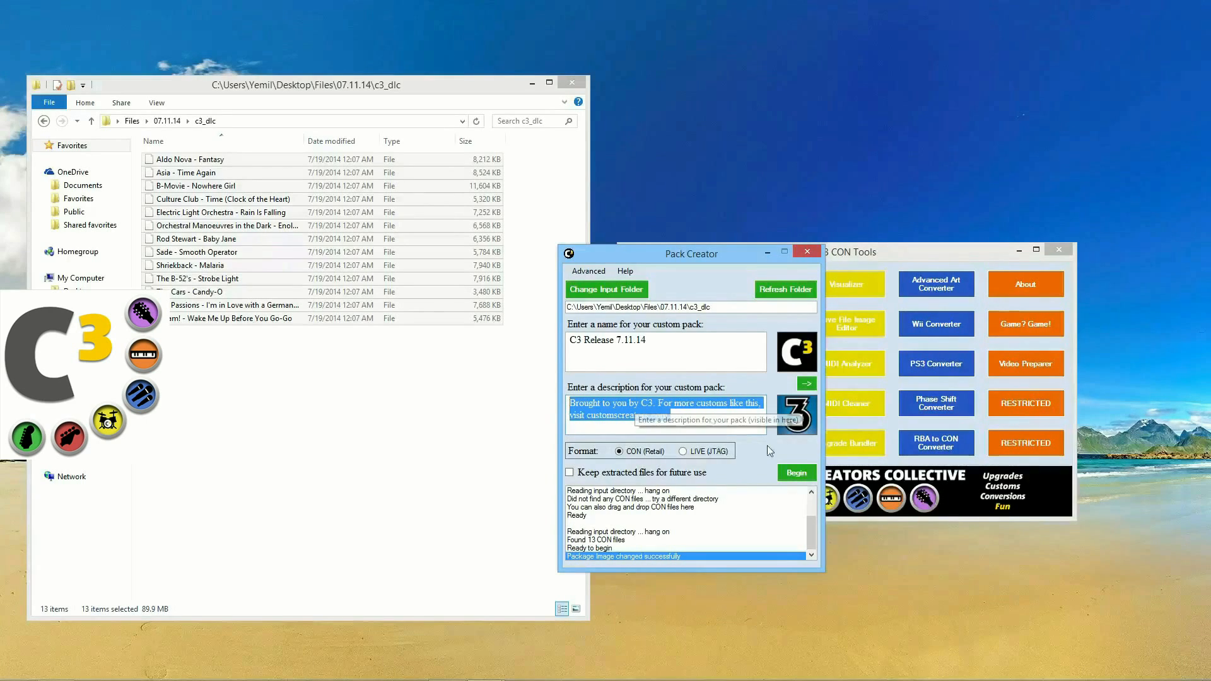
pyautogui.click(794, 474)
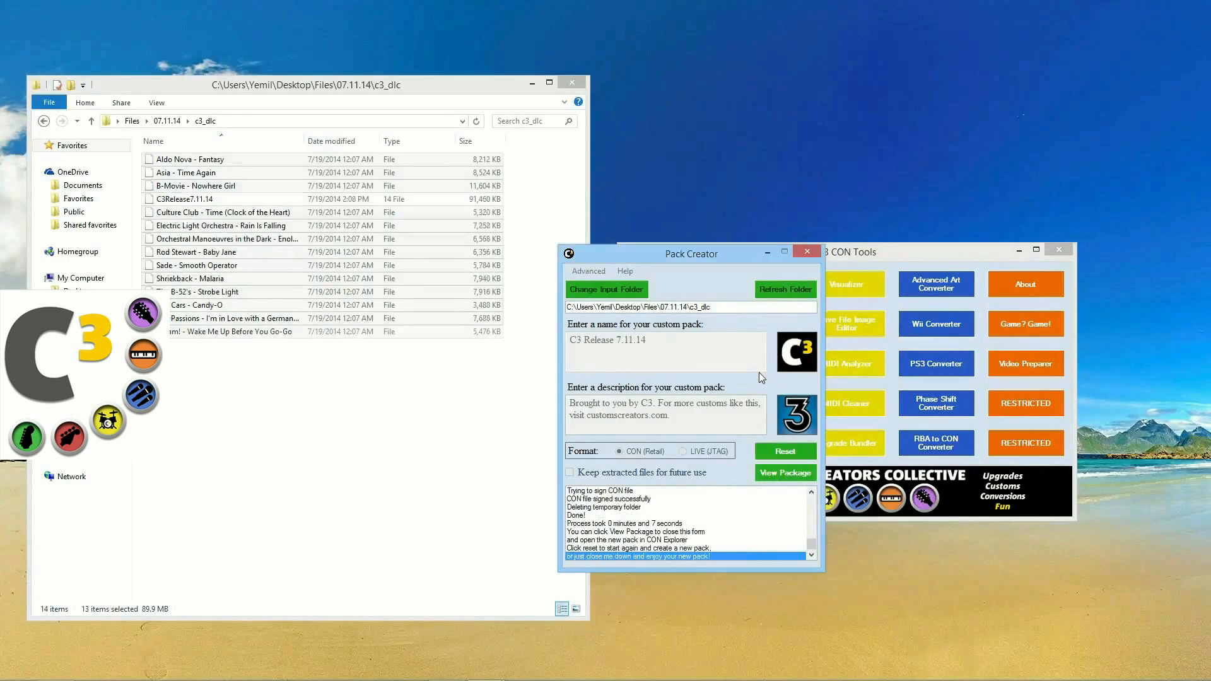
# Step: Select the new C3Release7.11.14 pack in c3_dlc and view it in CON Explorer
pyautogui.click(337, 413)
pyautogui.click(198, 202)
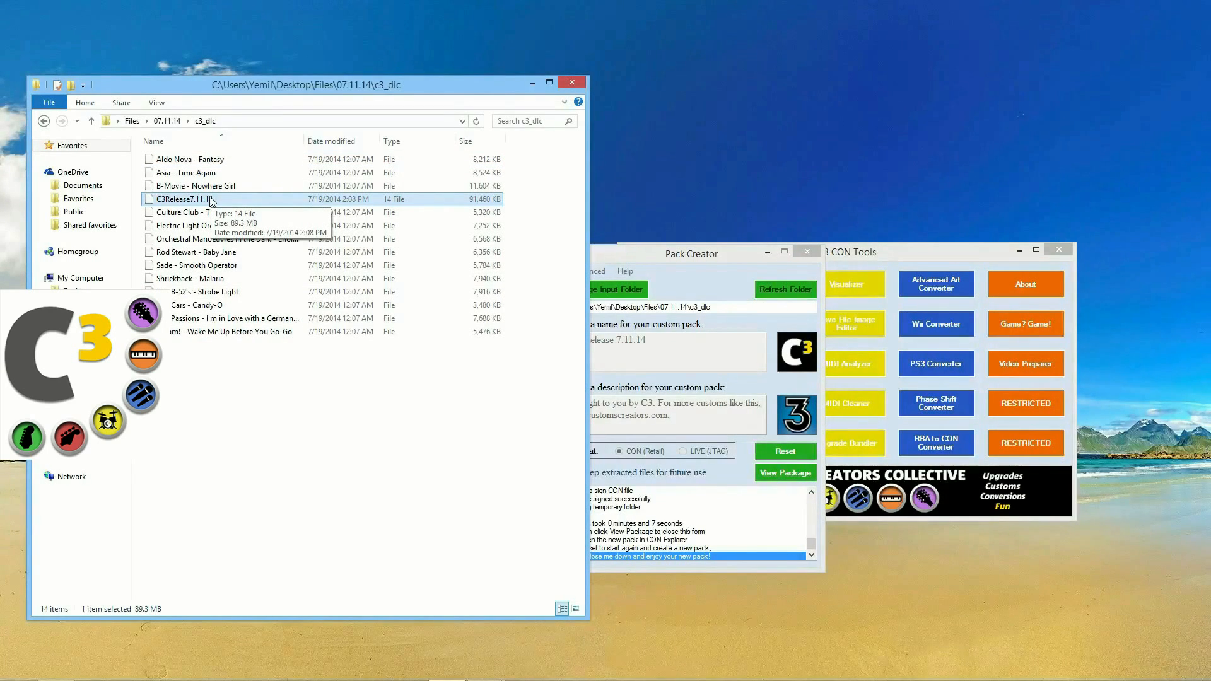
pyautogui.moveTo(632, 258); pyautogui.dragTo(666, 218)
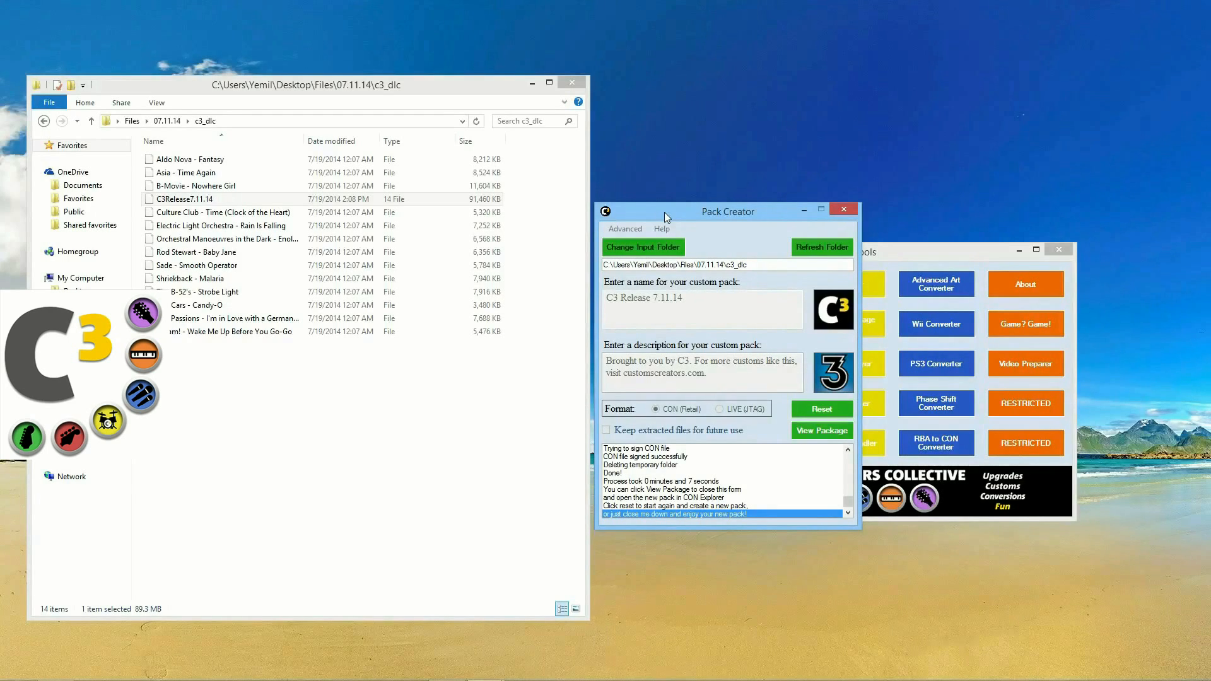
pyautogui.moveTo(664, 212); pyautogui.dragTo(663, 210)
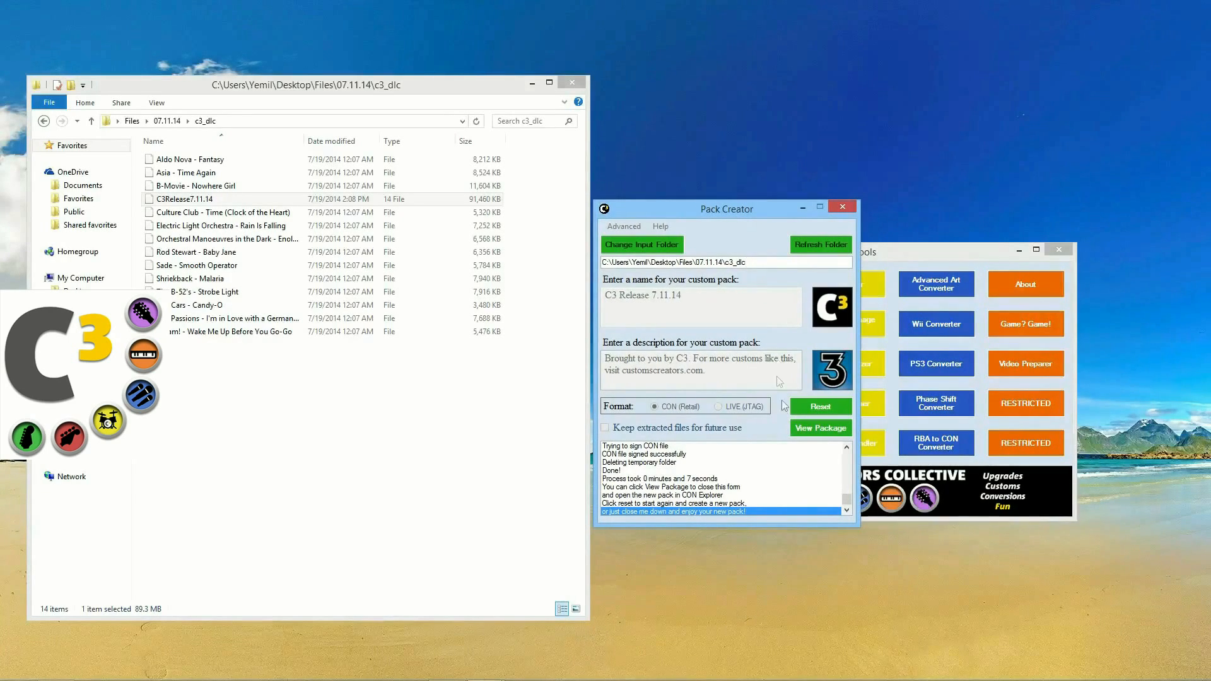
pyautogui.click(822, 428)
pyautogui.moveTo(580, 200); pyautogui.dragTo(832, 243)
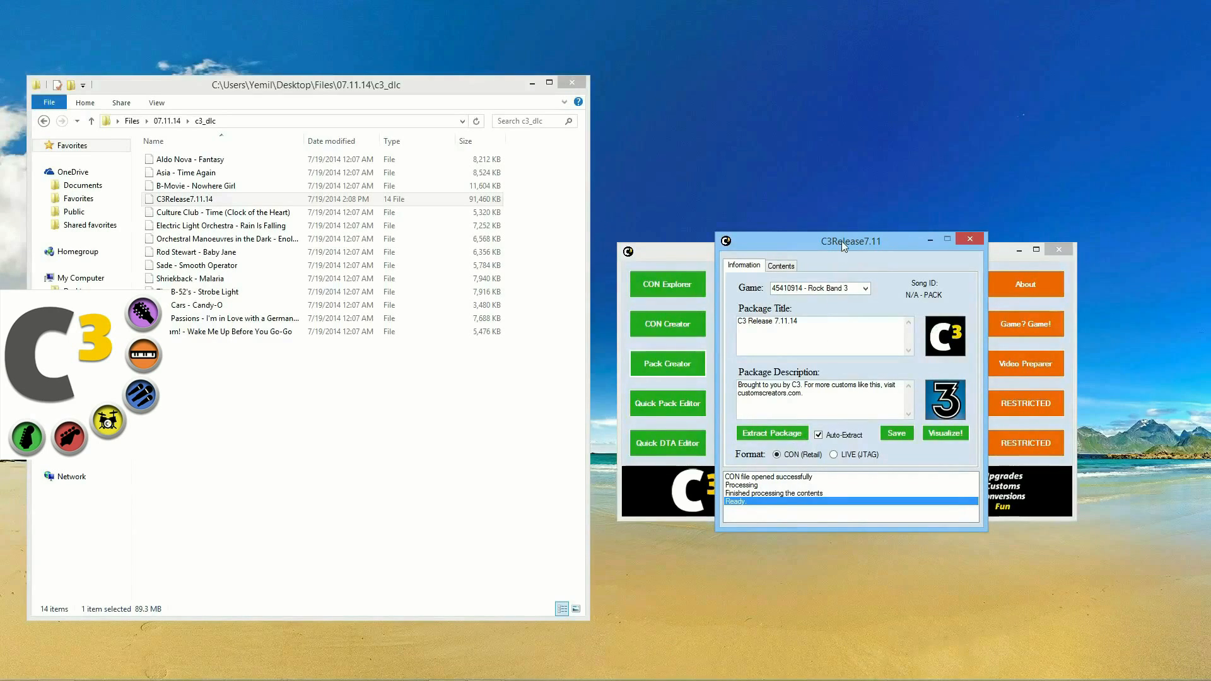
# Step: Extract the C3Release7.11.14 pack and inspect Package Image.png and Header Details.txt in the _extracted folder
pyautogui.moveTo(841, 241); pyautogui.dragTo(841, 247)
pyautogui.click(794, 441)
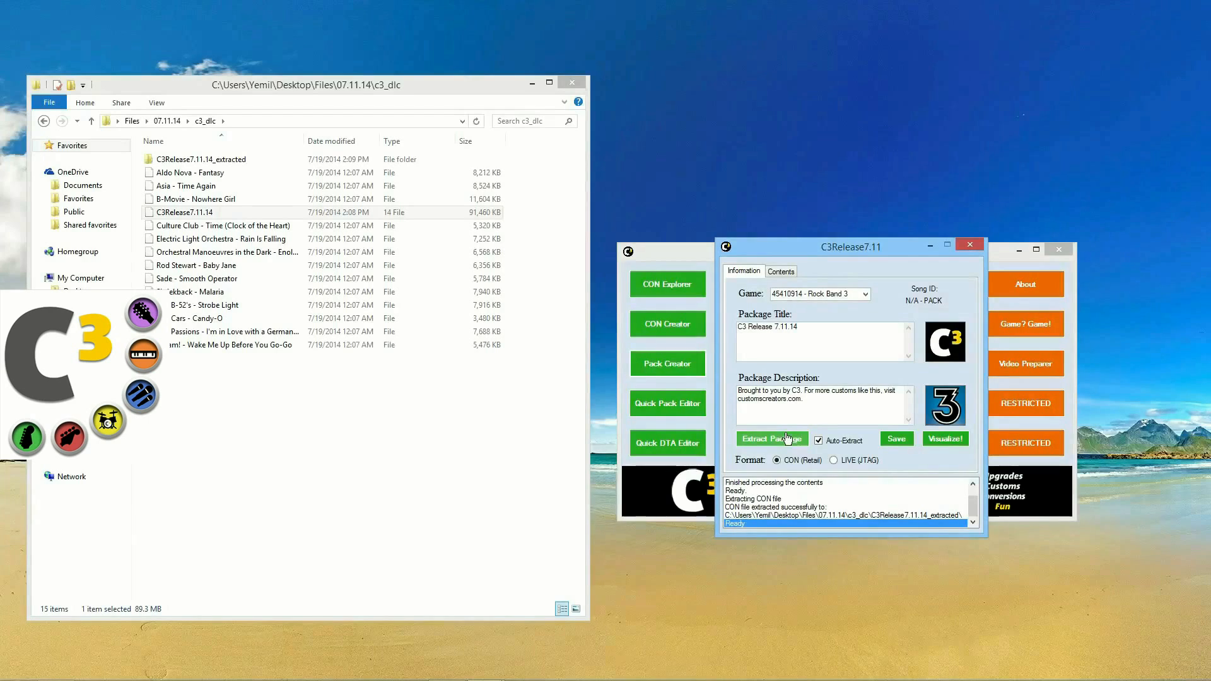
pyautogui.doubleClick(202, 159)
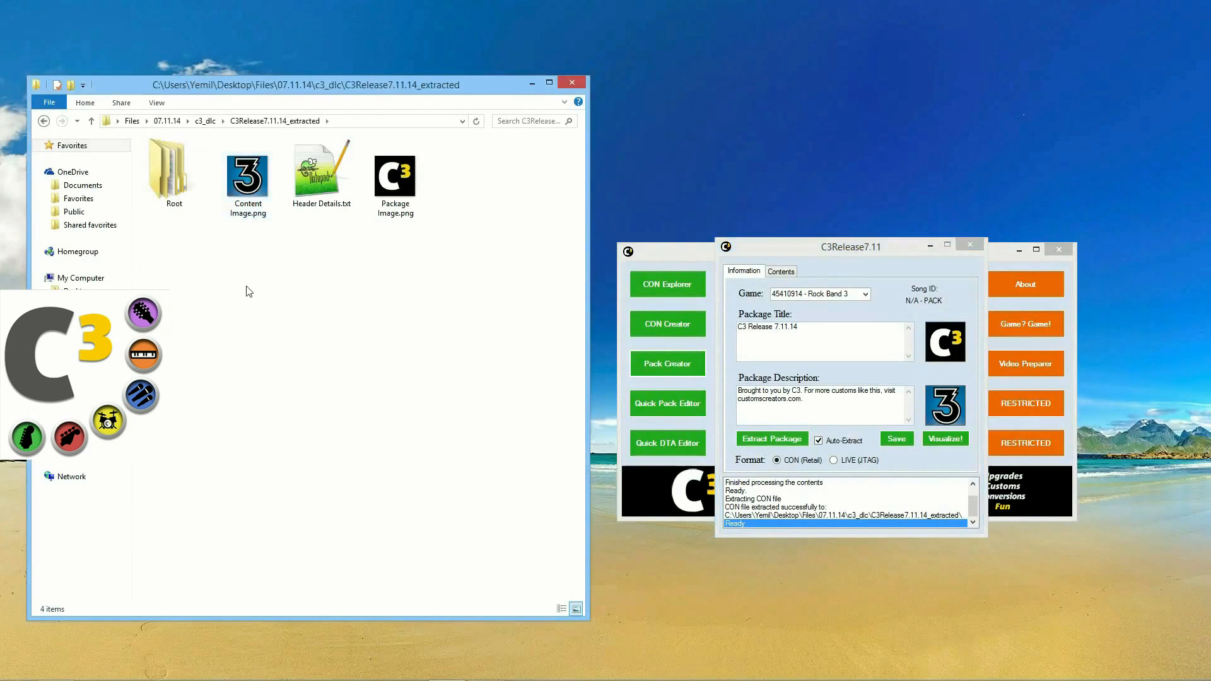
pyautogui.click(395, 178)
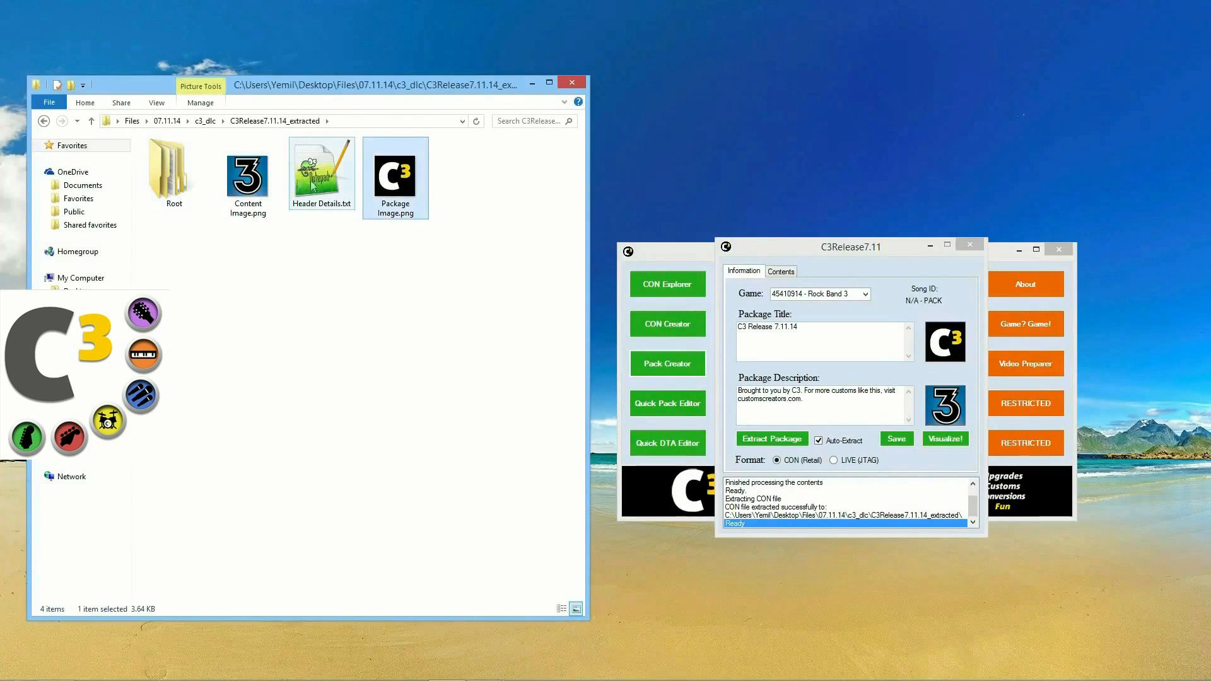
pyautogui.click(316, 178)
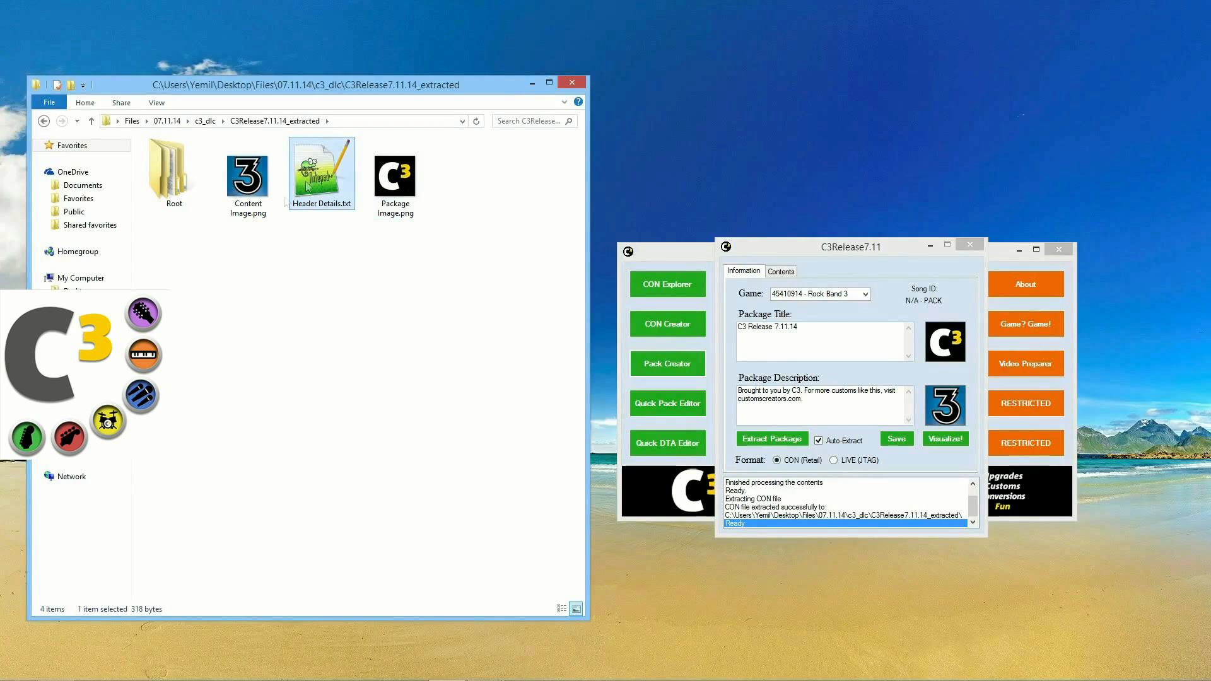
# Step: Browse into the Root > songs folder to look at songs.dta
pyautogui.doubleClick(160, 160)
pyautogui.doubleClick(160, 162)
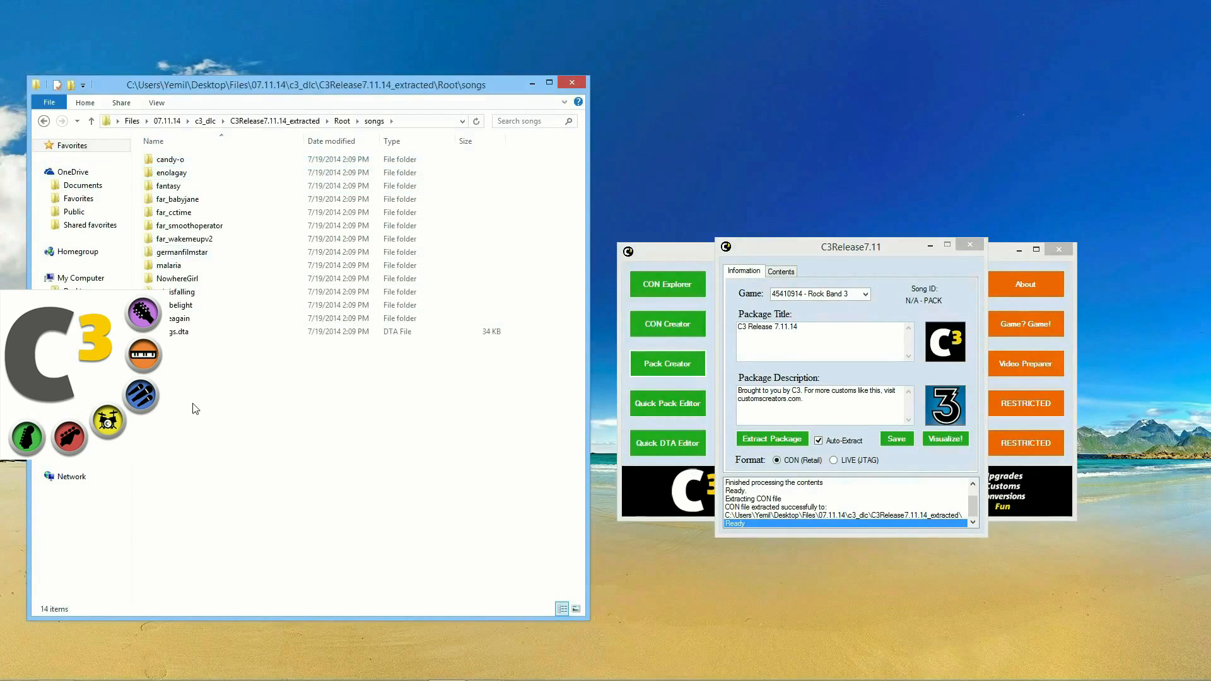
pyautogui.click(180, 333)
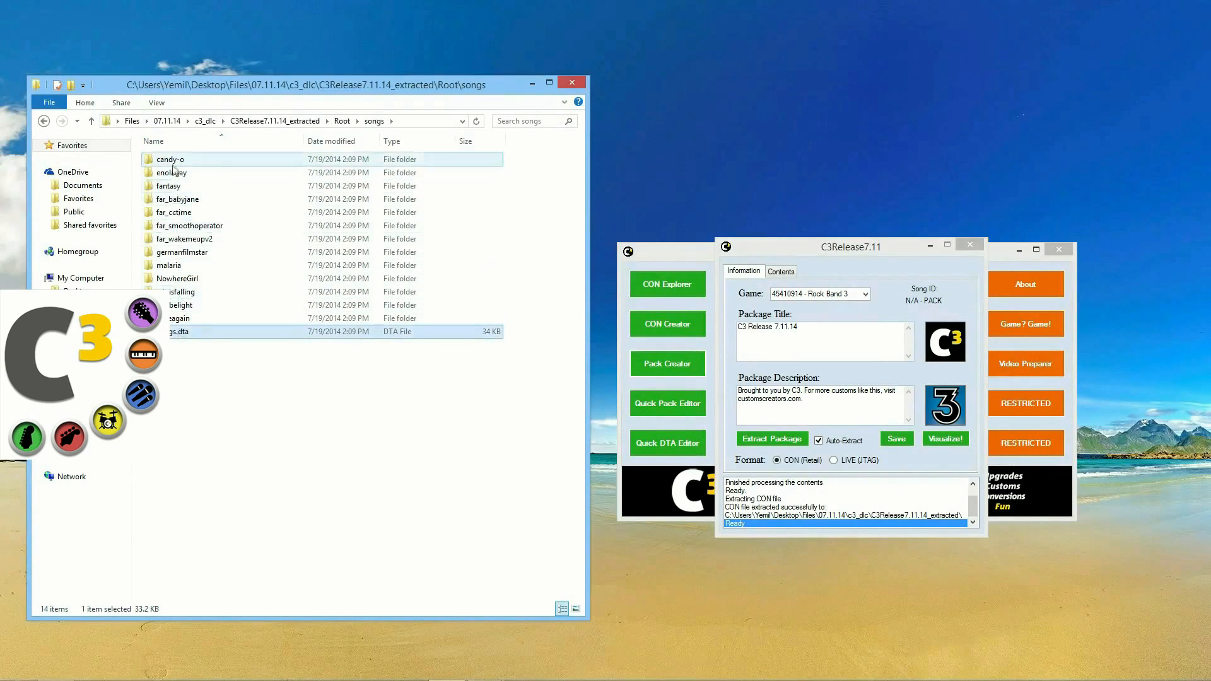
pyautogui.click(183, 378)
# Step: Return to c3_dlc and select both the C3Release7.11.14 pack and its extracted folder
pyautogui.click(45, 121)
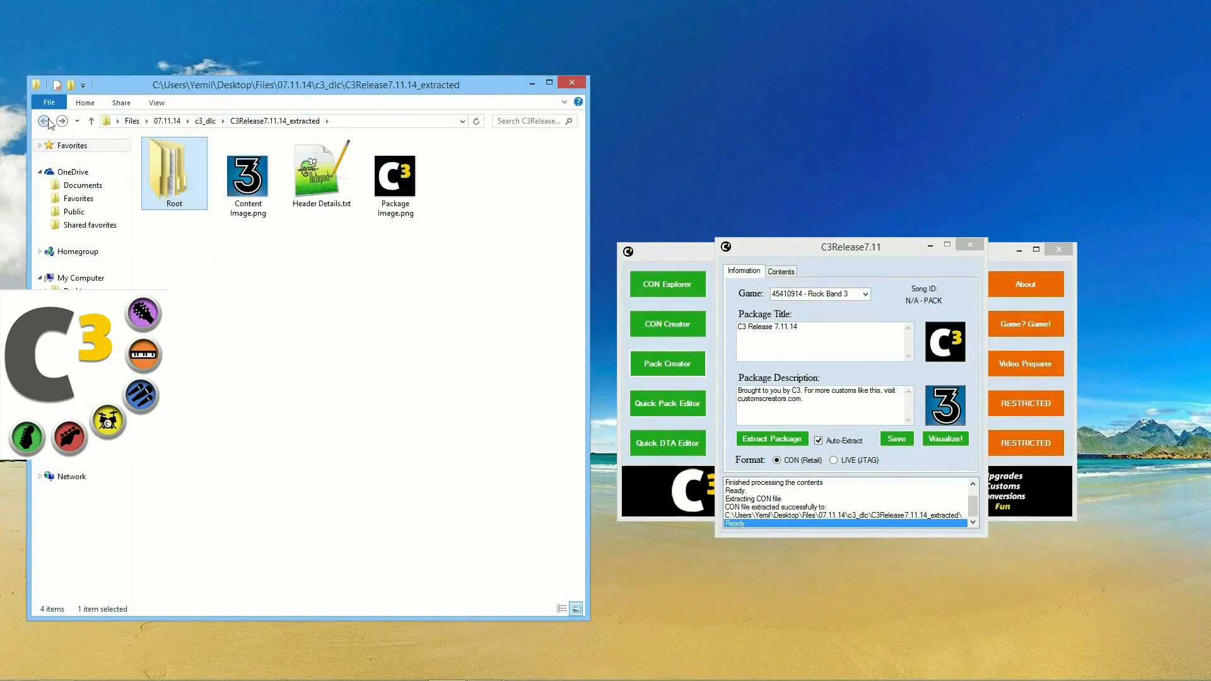
pyautogui.click(44, 121)
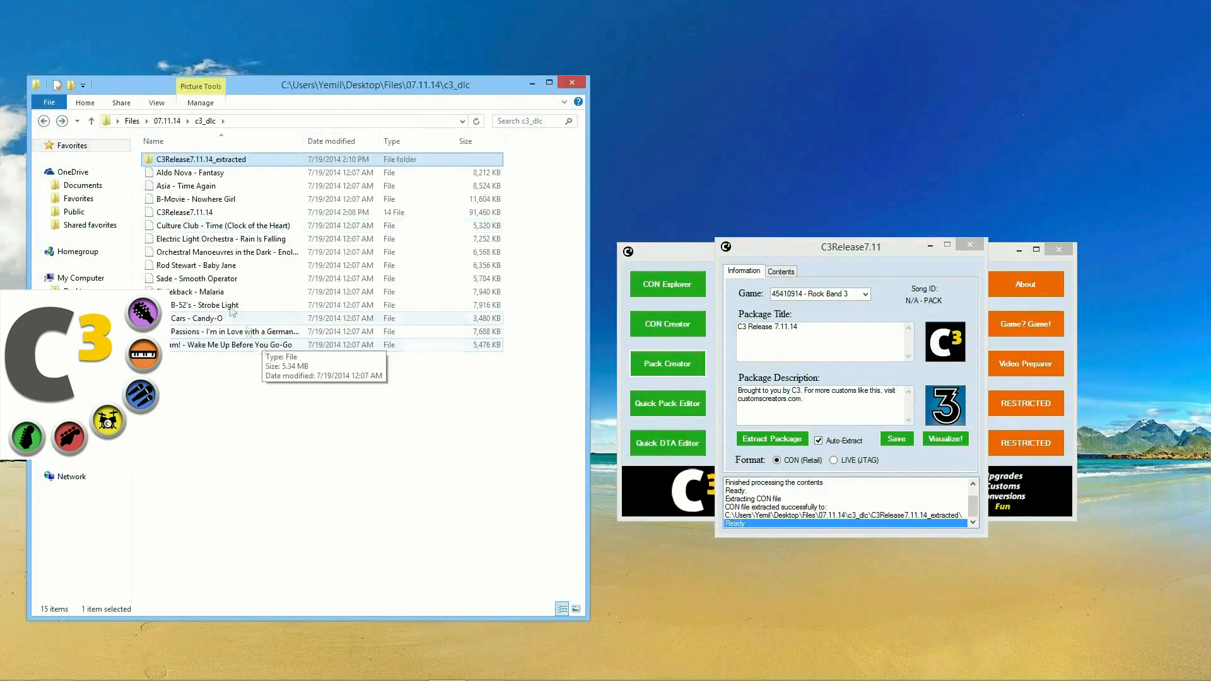
pyautogui.click(233, 212)
pyautogui.keyDown('ctrl'); pyautogui.click(225, 160); pyautogui.keyUp('ctrl')
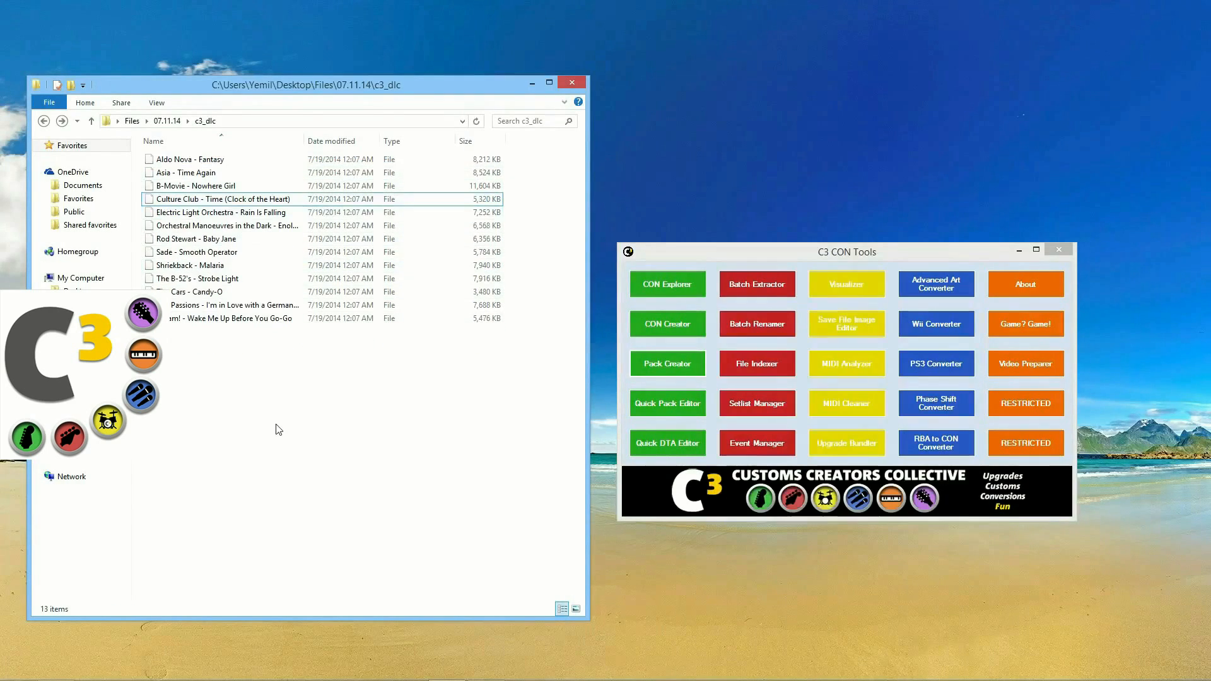
# Step: Delete the pack and its extracted folder, then open the 07.18.14 folder and Pack Creator
pyautogui.hotkey('alt', 'Left')
pyautogui.hotkey('alt', 'Left')
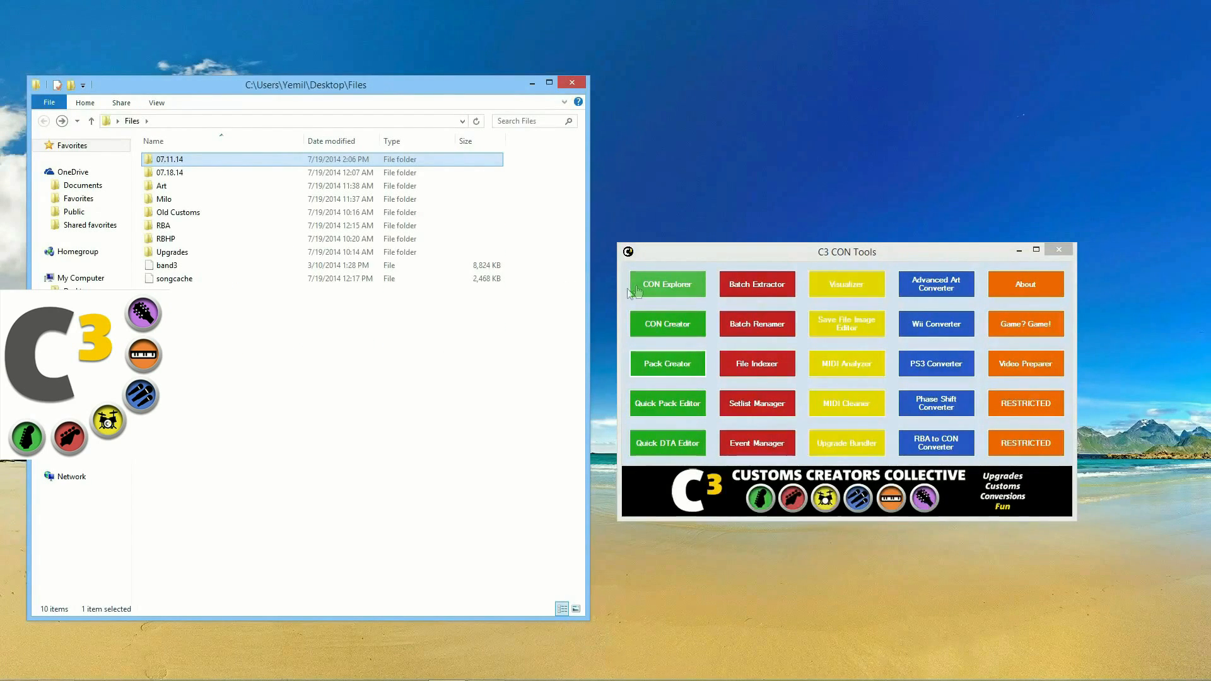
pyautogui.doubleClick(183, 172)
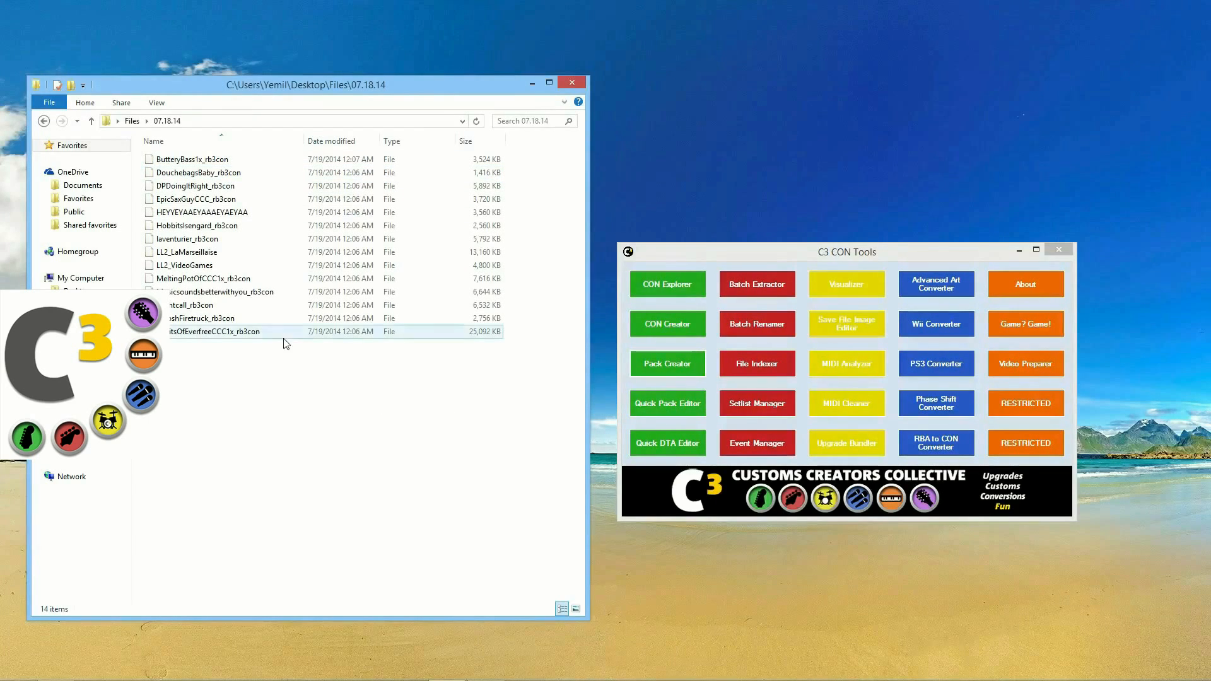
pyautogui.moveTo(766, 259); pyautogui.dragTo(754, 254)
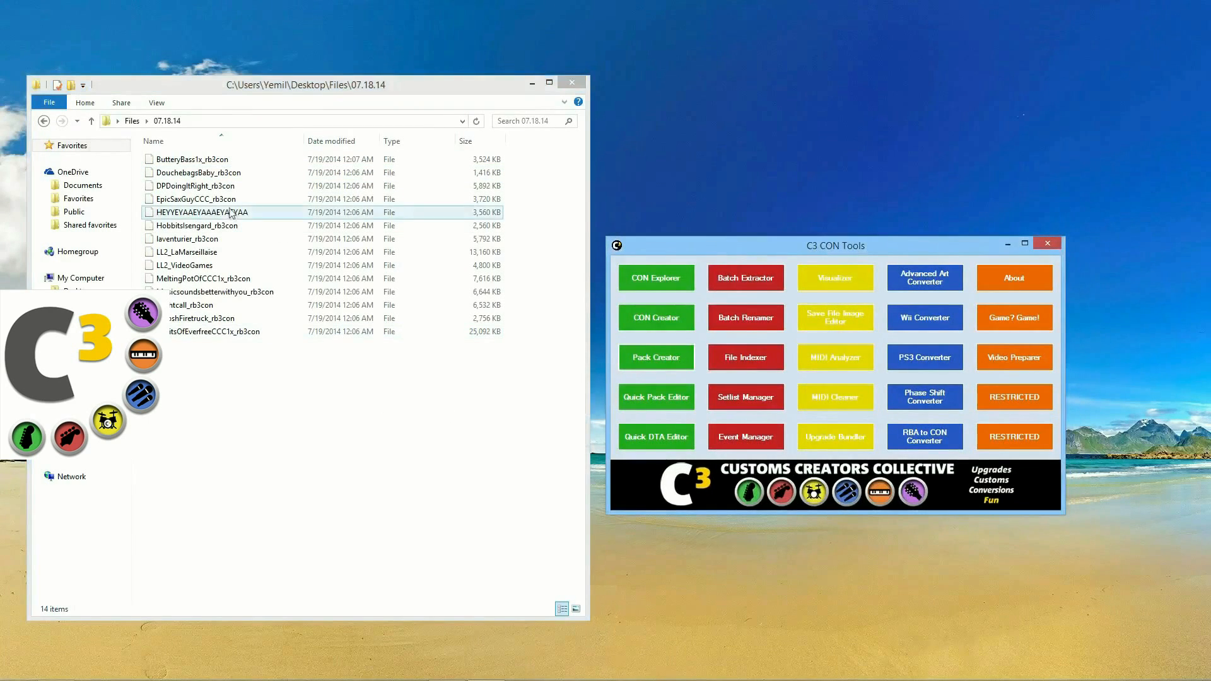
pyautogui.click(673, 364)
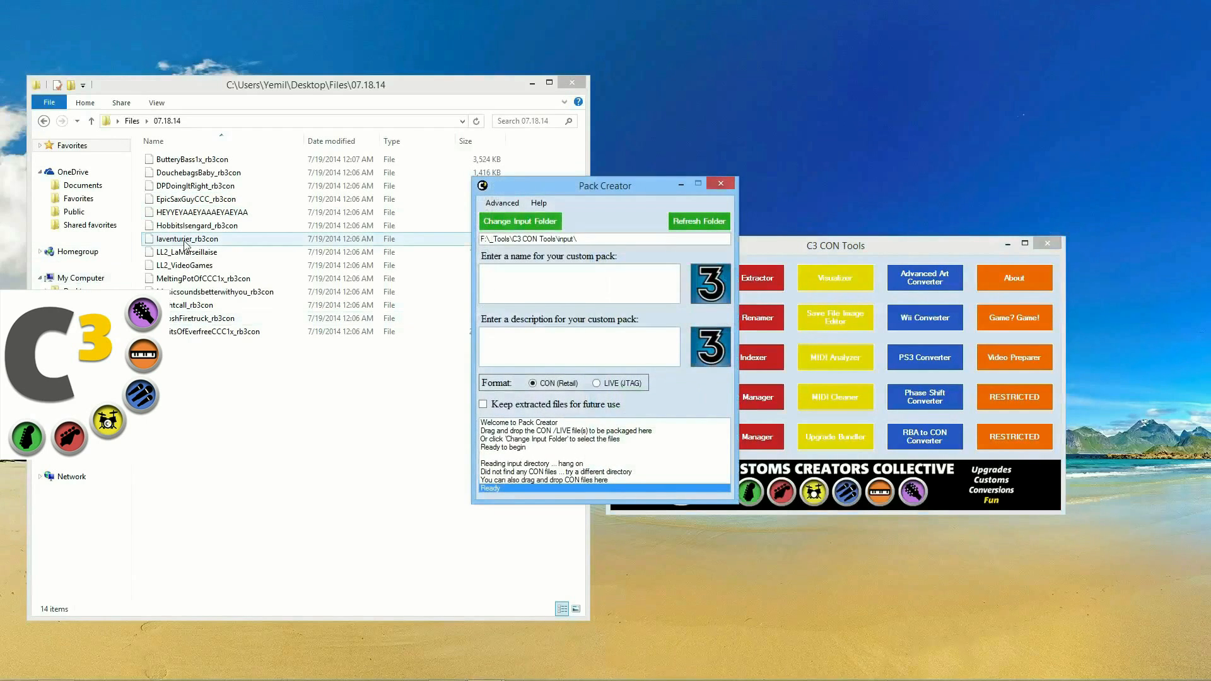
# Step: Go to 07.11.14 > c3_dlc and use Undo Delete to restore the C3Release7.11.14 pack
pyautogui.click(43, 120)
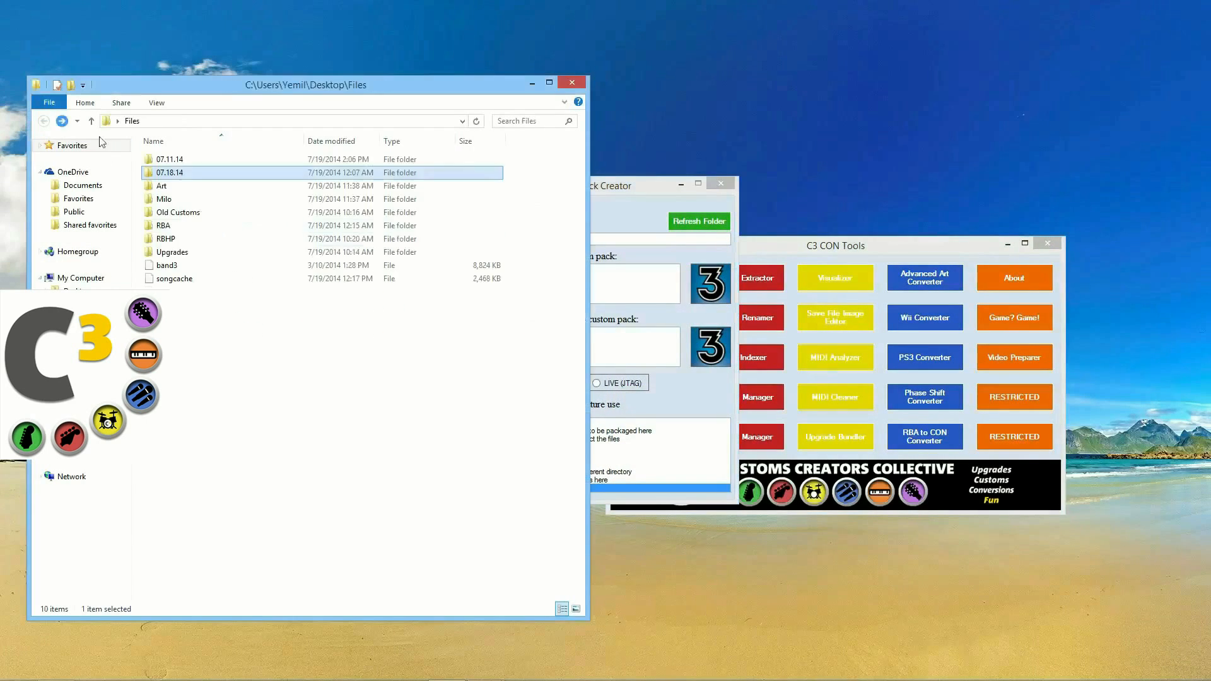
pyautogui.doubleClick(168, 159)
pyautogui.click(161, 163)
pyautogui.doubleClick(159, 161)
pyautogui.rightClick(290, 370)
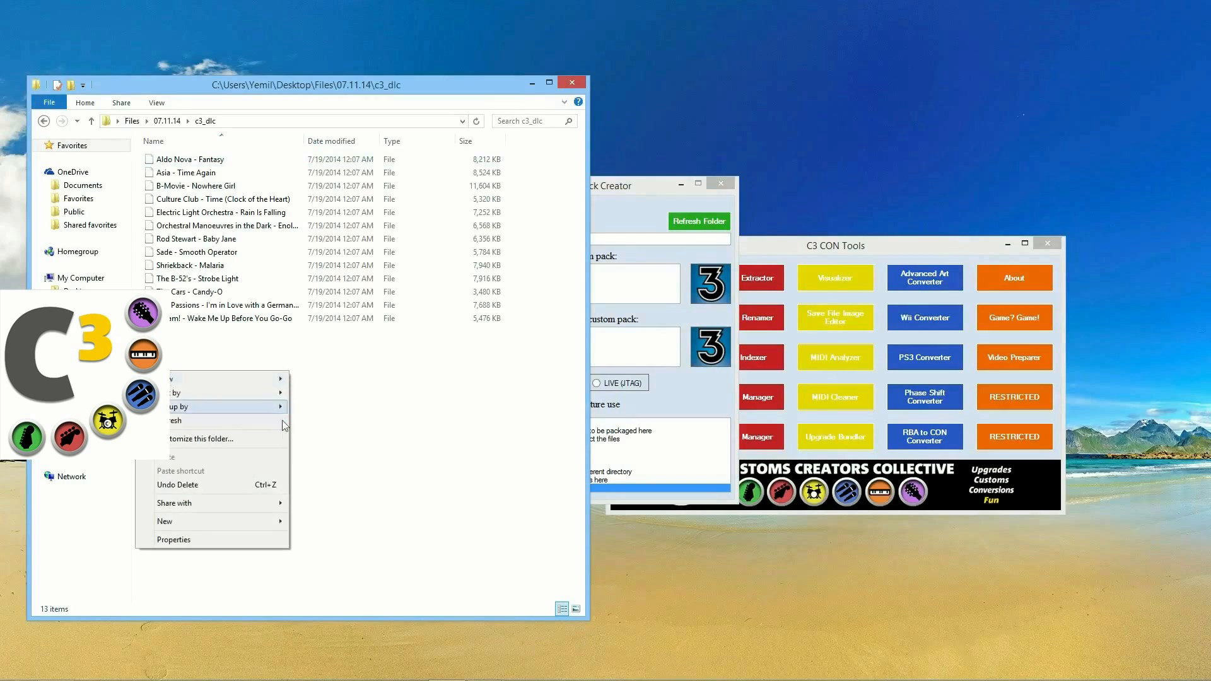
pyautogui.click(241, 487)
pyautogui.click(189, 200)
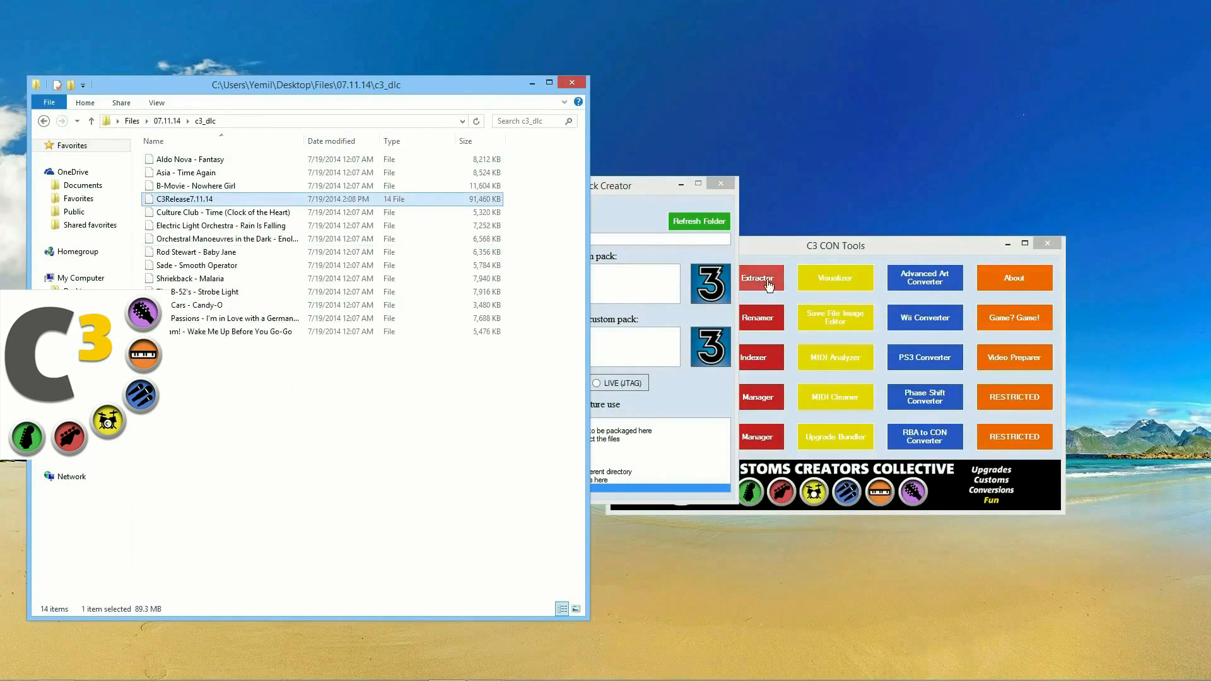
# Step: Close Pack Creator and launch Quick Pack Editor
pyautogui.click(649, 189)
pyautogui.click(720, 183)
pyautogui.click(744, 397)
# Step: Drag the C3Release7.11.14 pack into Quick Pack Editor and reposition the editor window
pyautogui.moveTo(254, 252); pyautogui.dragTo(607, 260)
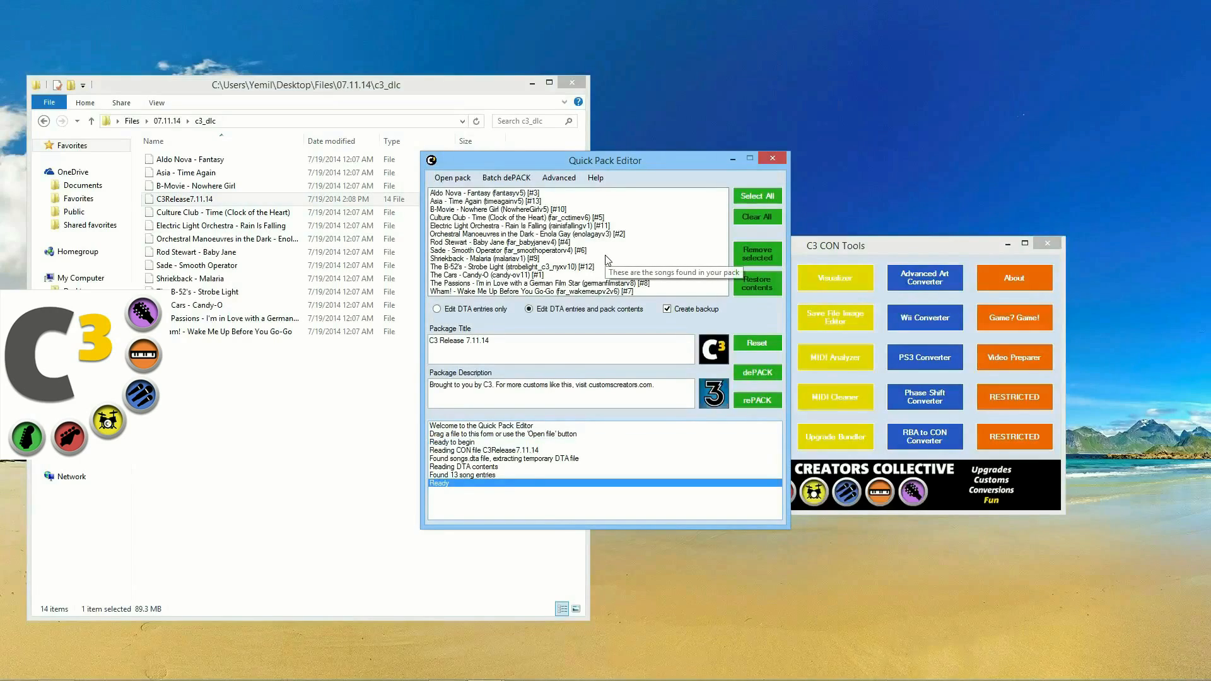
pyautogui.moveTo(599, 167); pyautogui.dragTo(716, 207)
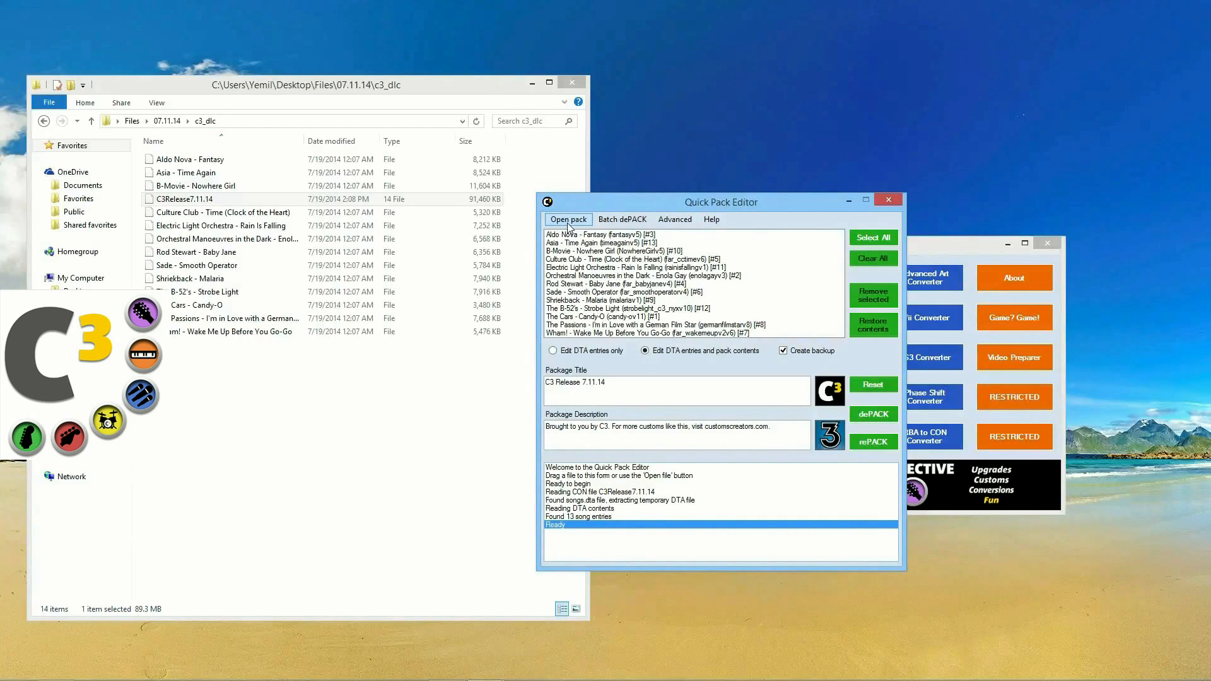
pyautogui.moveTo(599, 199); pyautogui.dragTo(590, 198)
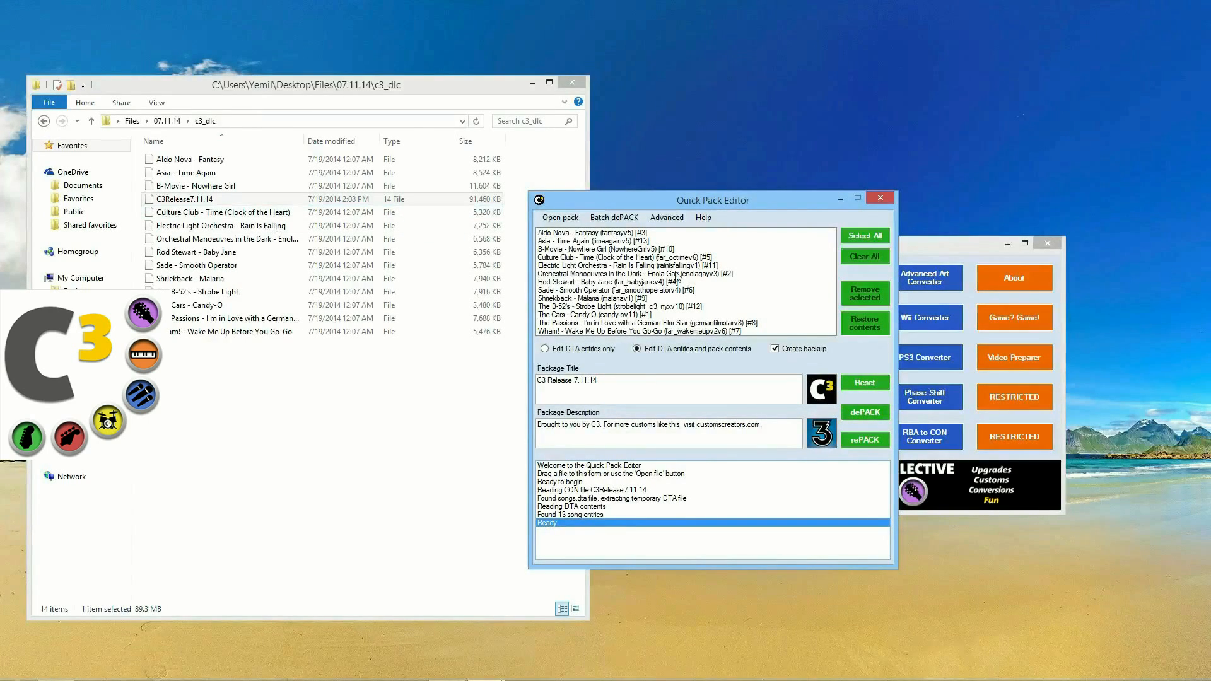
# Step: Click through entries: Aldo Nova - Fantasy, The Passions, The Cars, The B-52's, Baby Jane, Time Again
pyautogui.click(643, 237)
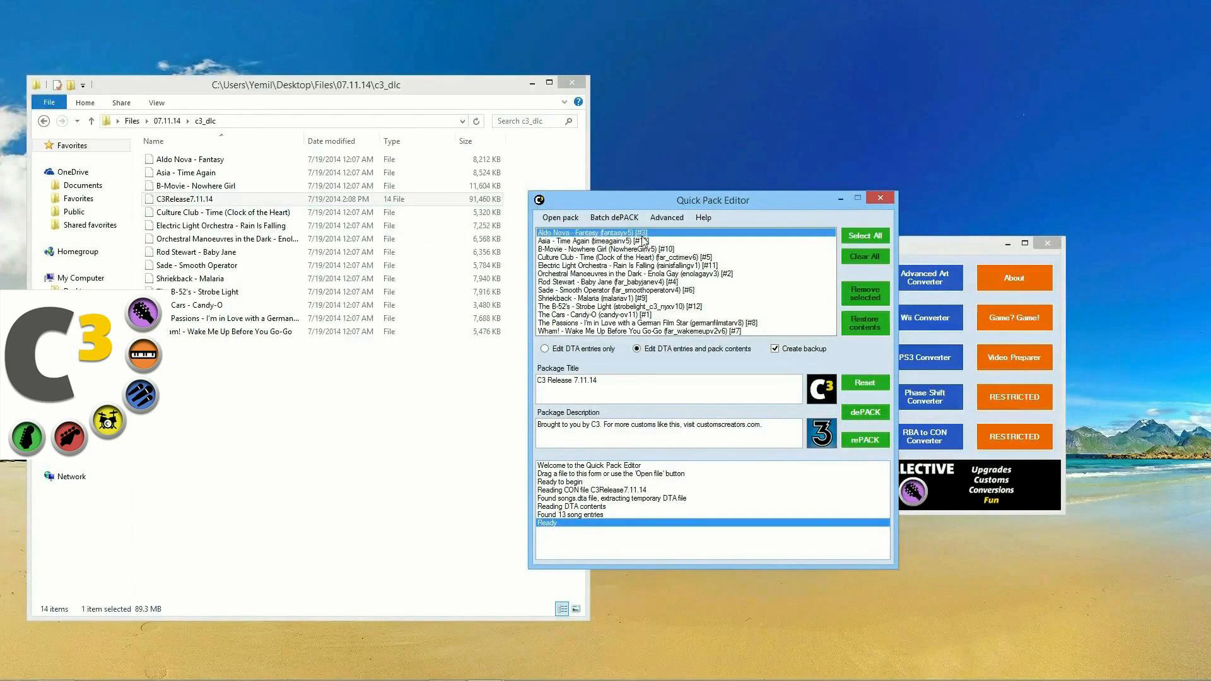
pyautogui.click(649, 324)
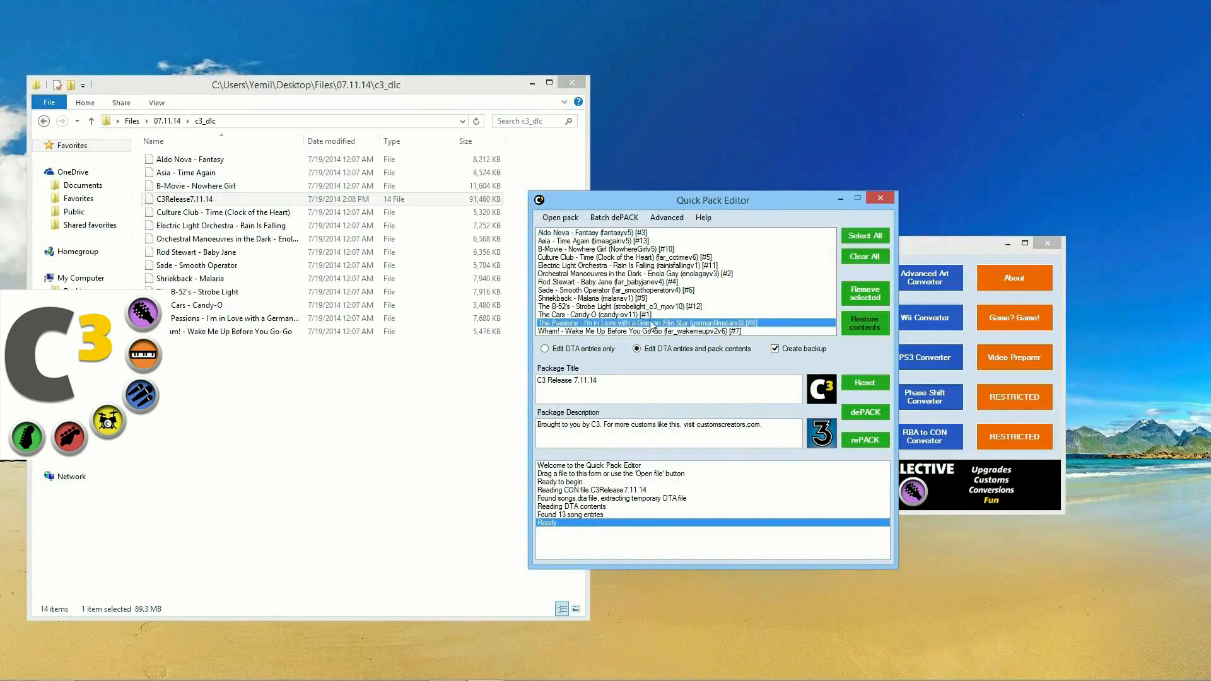
pyautogui.click(652, 315)
pyautogui.click(652, 307)
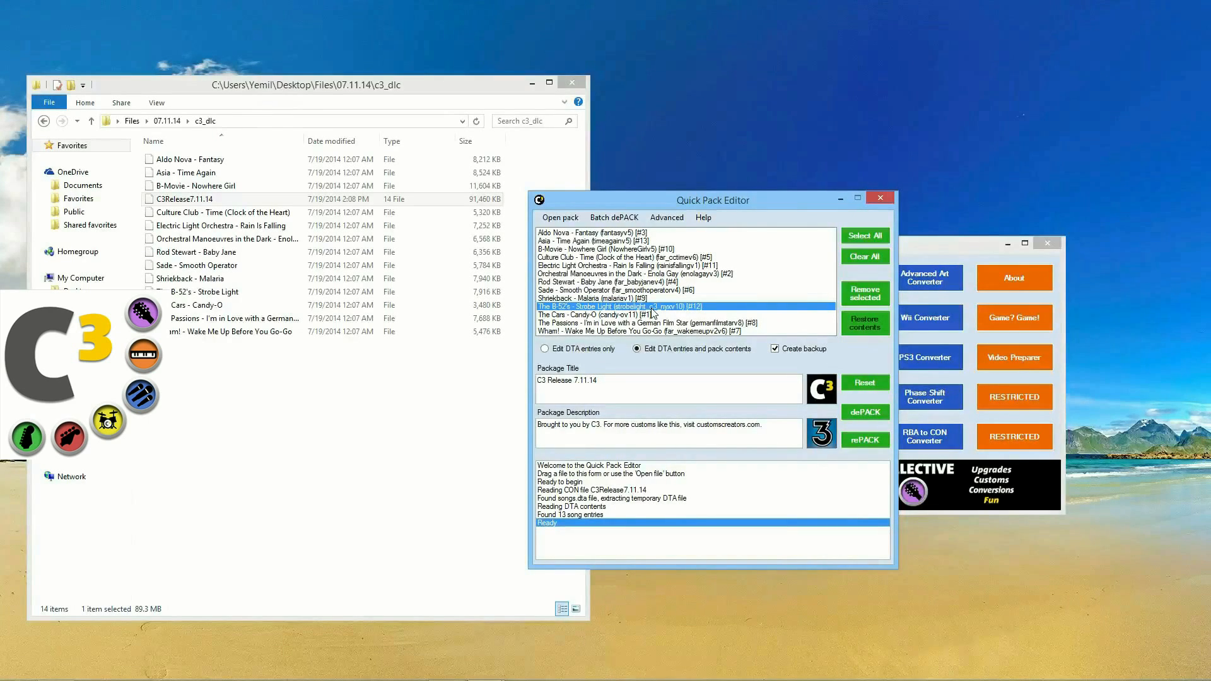
pyautogui.click(650, 281)
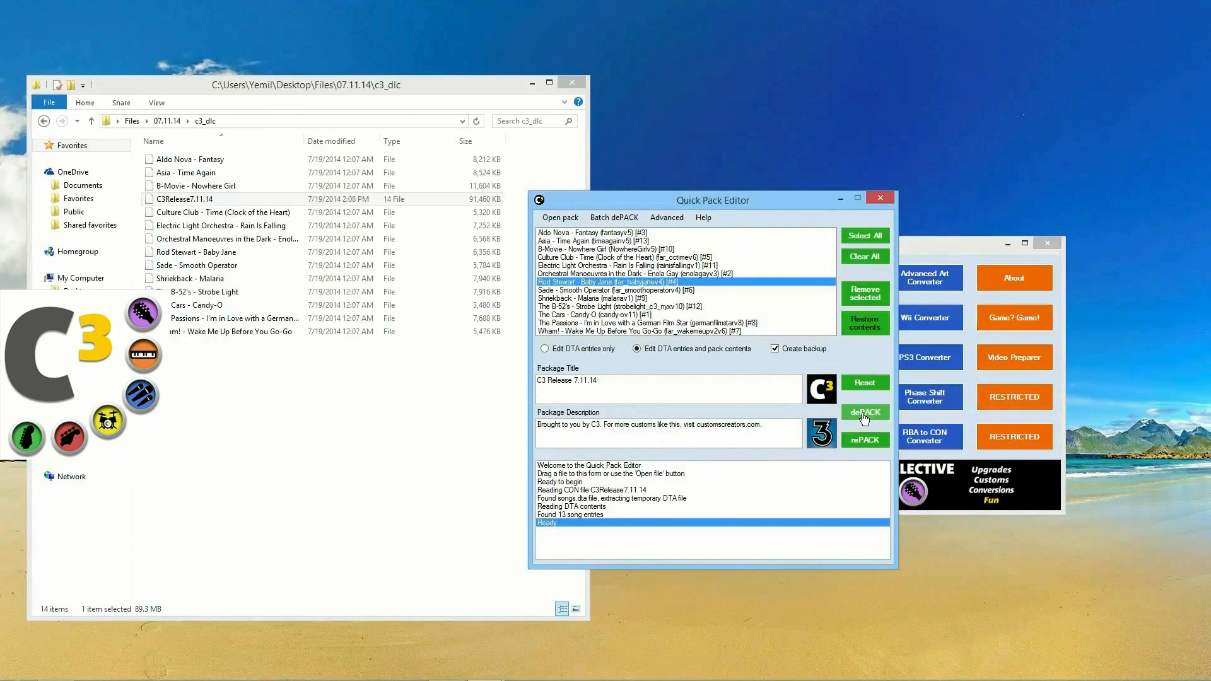
pyautogui.click(696, 241)
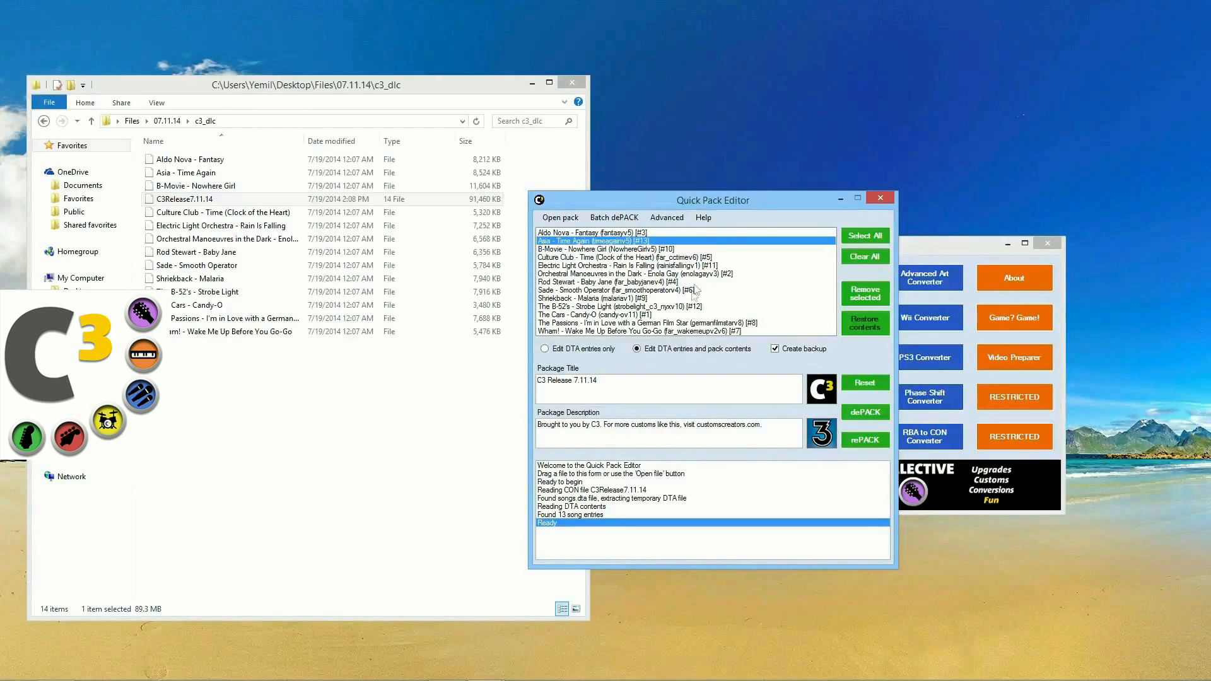
# Step: Review the Culture Club, ELO, Baby Jane, Orchestral Manoeuvres and Smooth Operator entries
pyautogui.click(696, 258)
pyautogui.click(697, 266)
pyautogui.click(695, 279)
pyautogui.click(695, 274)
pyautogui.click(688, 281)
pyautogui.click(686, 293)
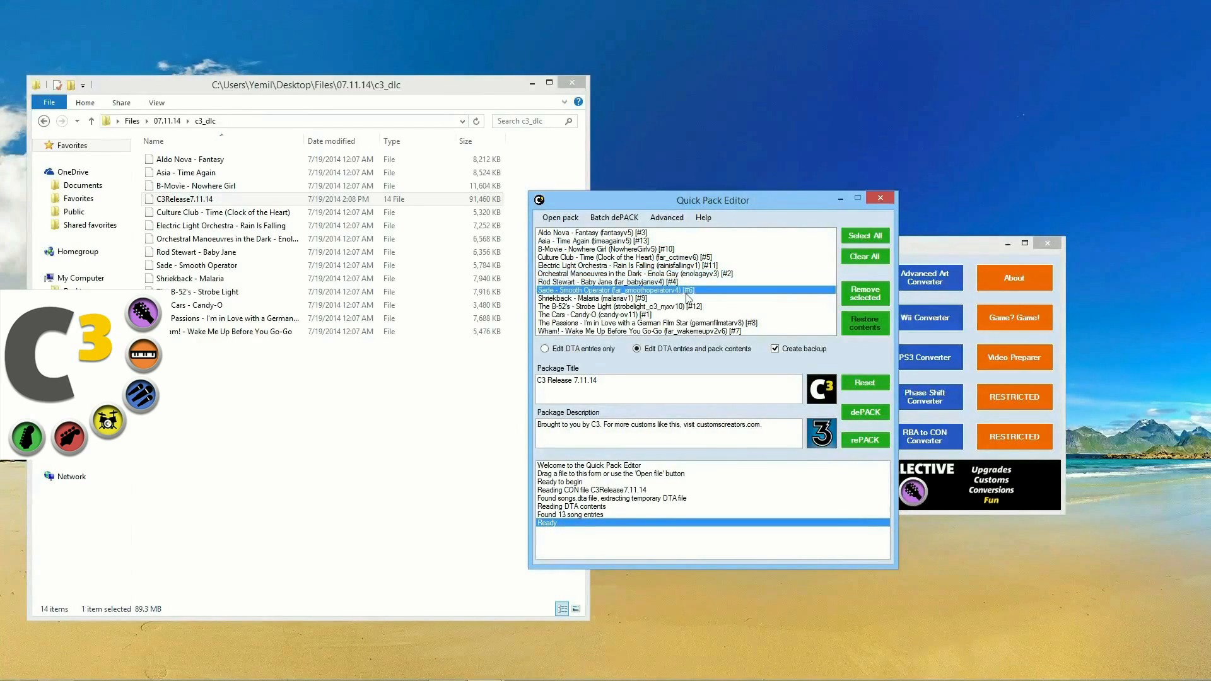
# Step: Unpack the pack into 13 song files in dePACKed files, then reset the editor
pyautogui.click(863, 413)
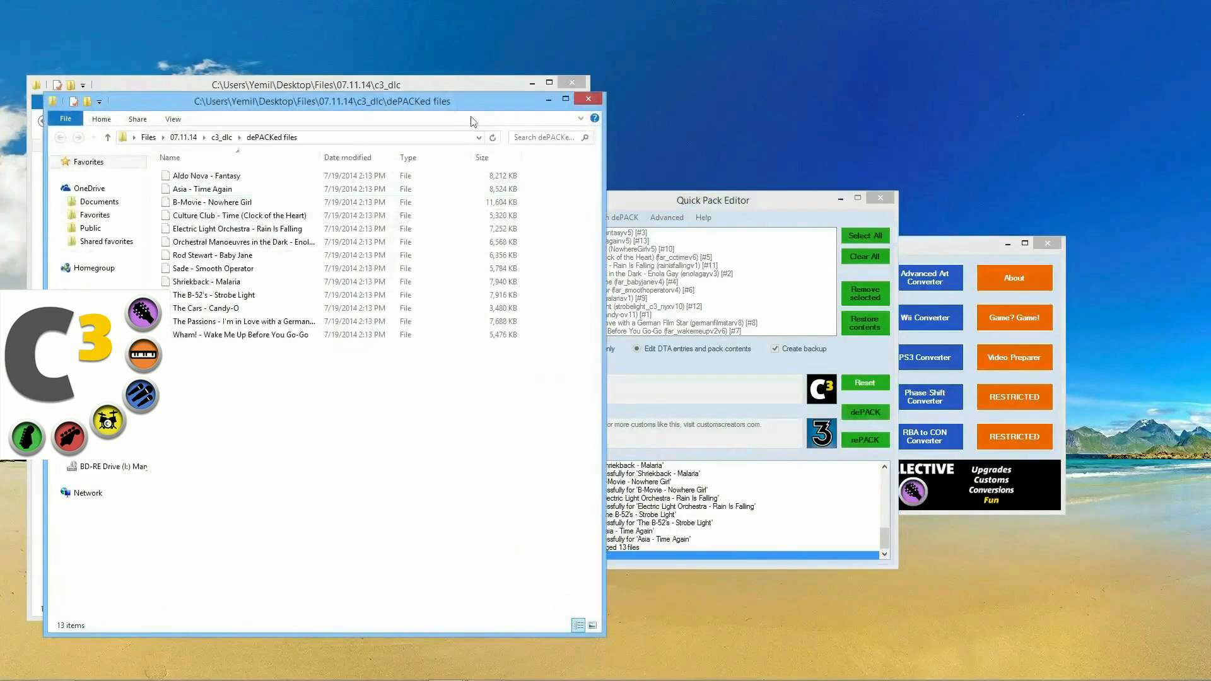
pyautogui.moveTo(451, 105); pyautogui.dragTo(486, 107)
pyautogui.moveTo(725, 202); pyautogui.dragTo(847, 180)
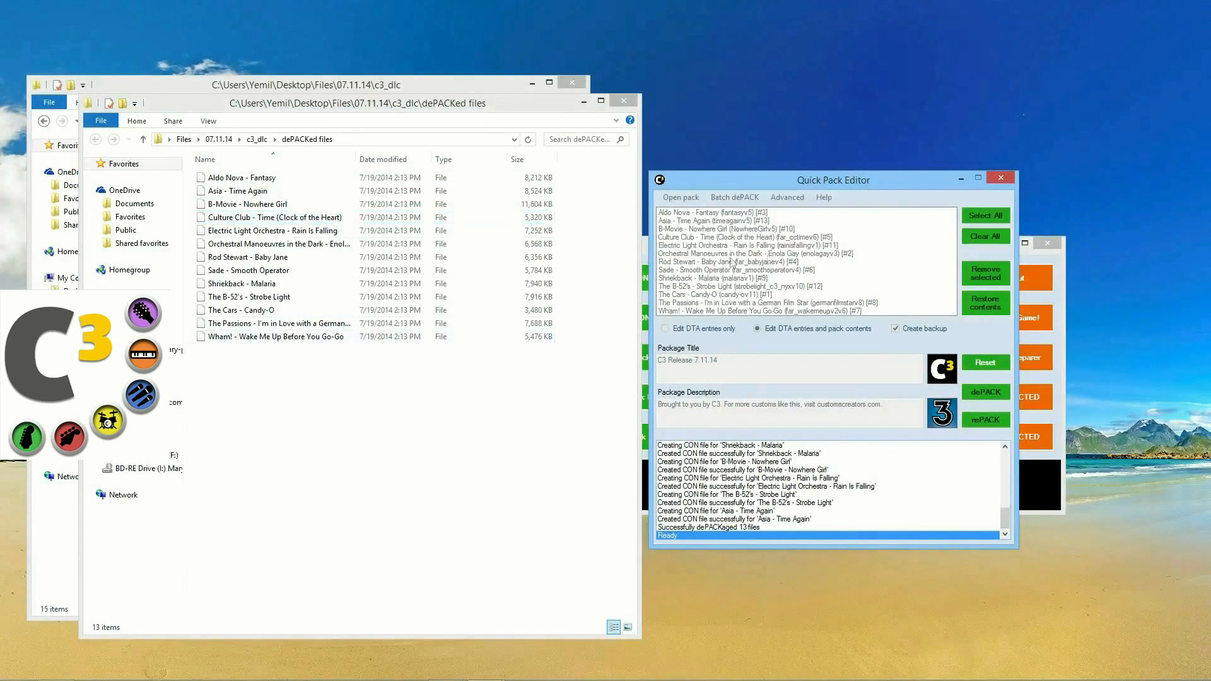
pyautogui.click(985, 362)
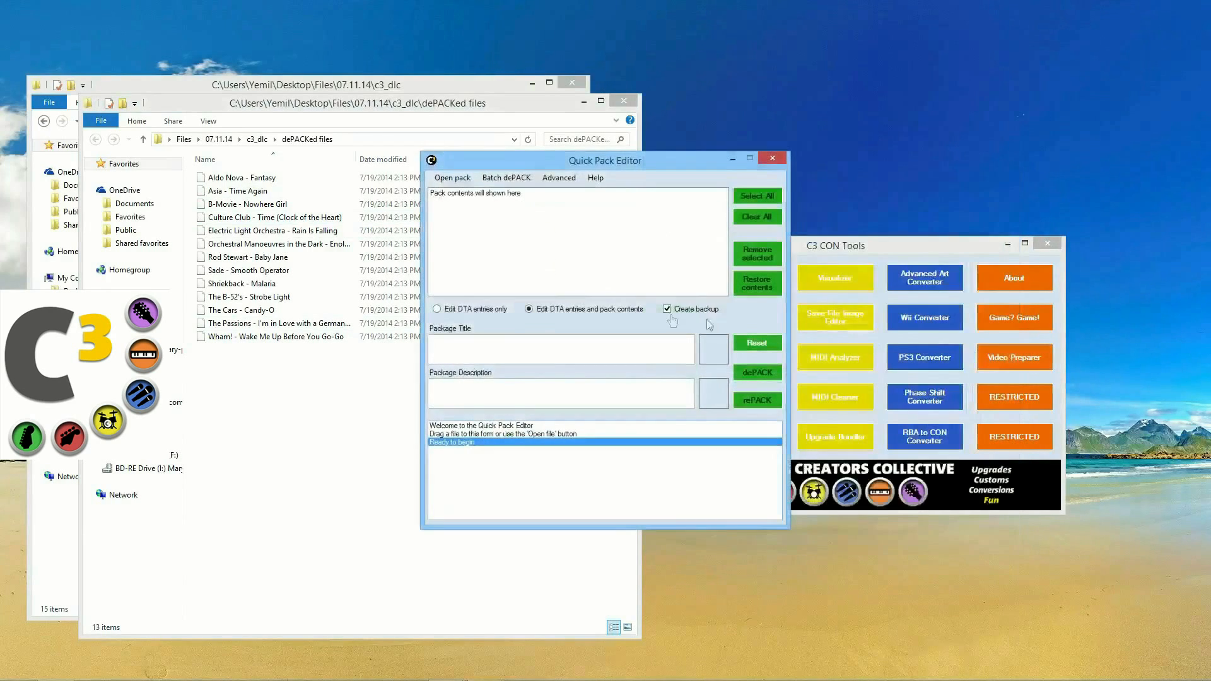
# Step: Reload C3Release7.11.14 from c3_dlc into Quick Pack Editor and run Batch dePACK, answering its prompt
pyautogui.click(585, 104)
pyautogui.moveTo(184, 212); pyautogui.dragTo(524, 245)
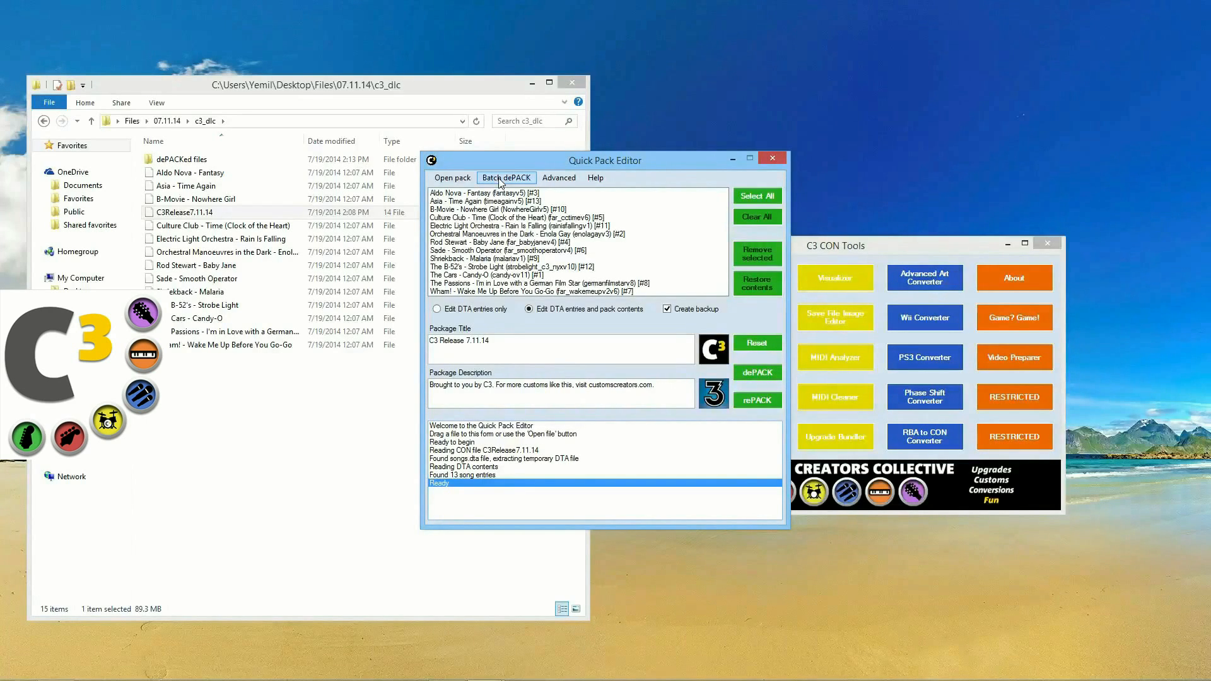
pyautogui.click(504, 177)
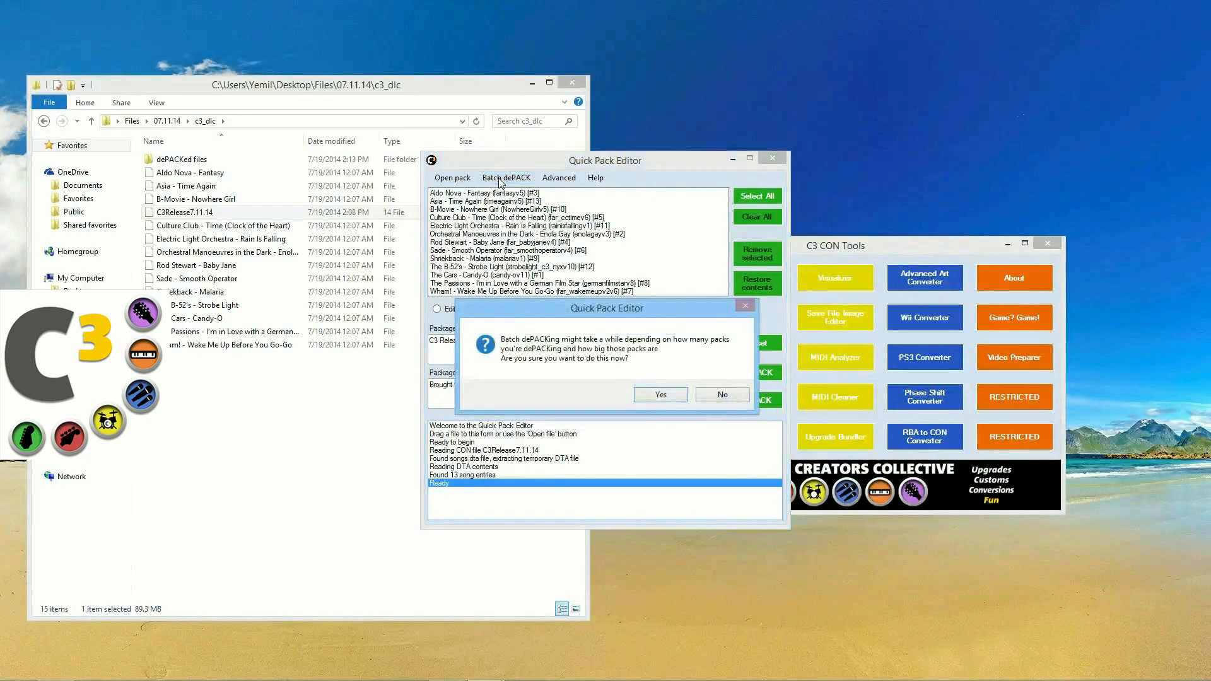
pyautogui.click(661, 395)
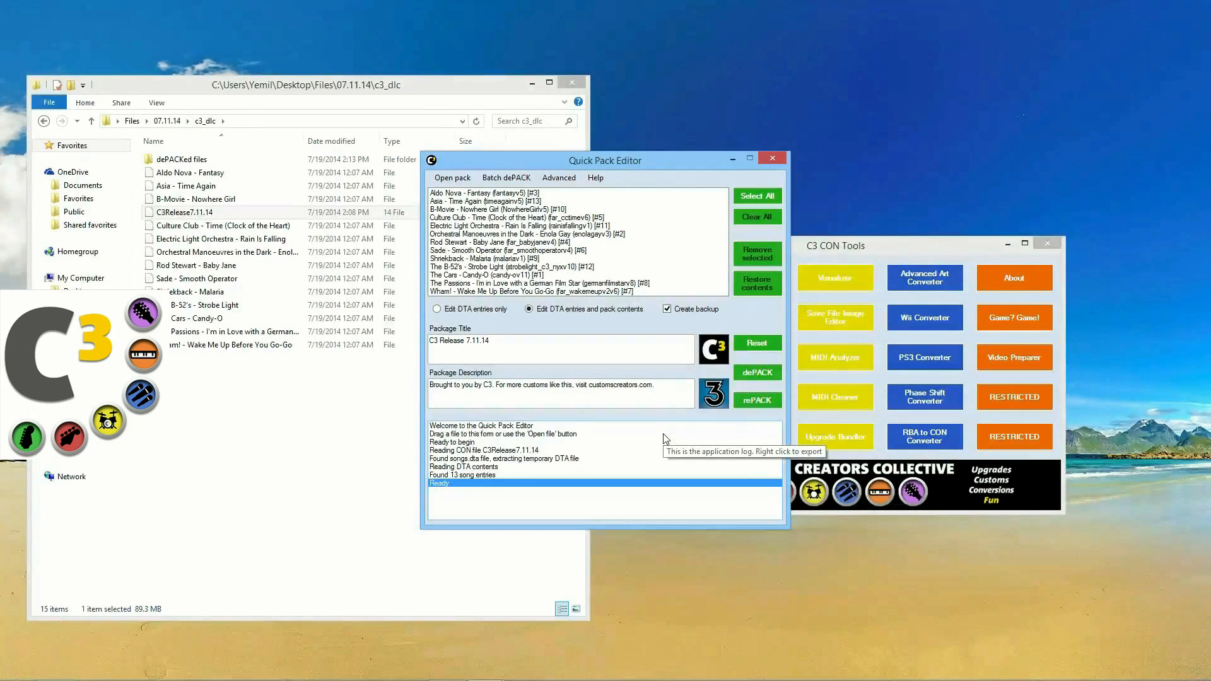
pyautogui.moveTo(563, 160); pyautogui.dragTo(582, 181)
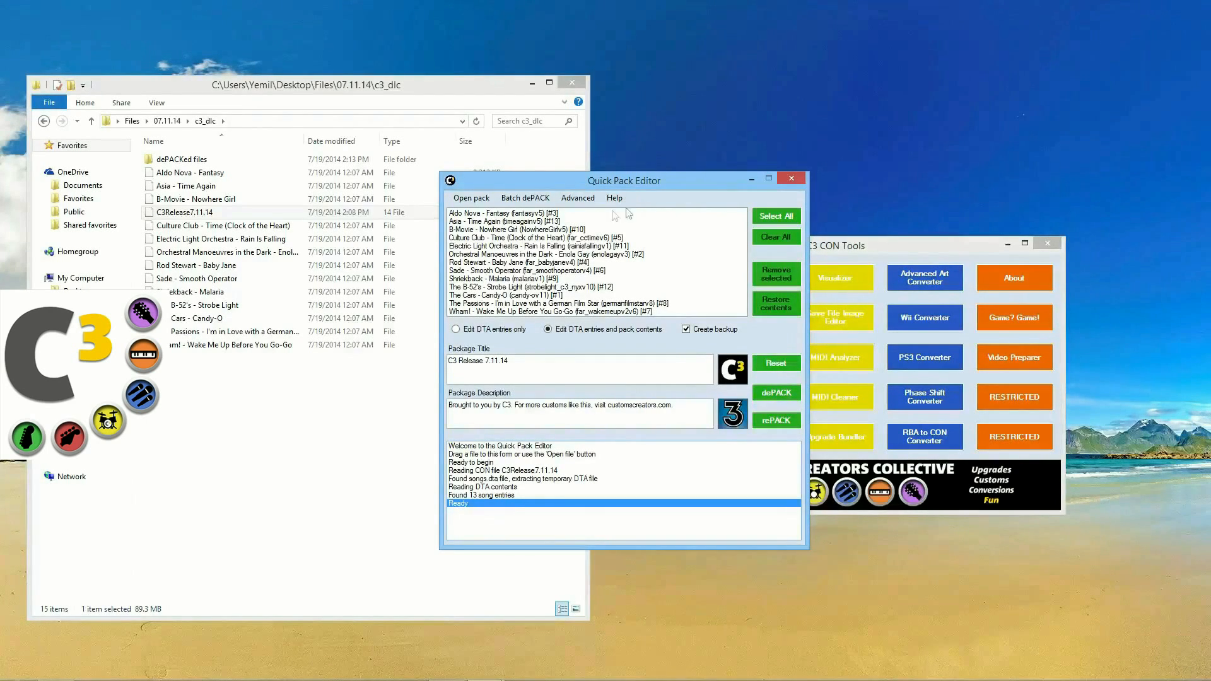
pyautogui.click(586, 198)
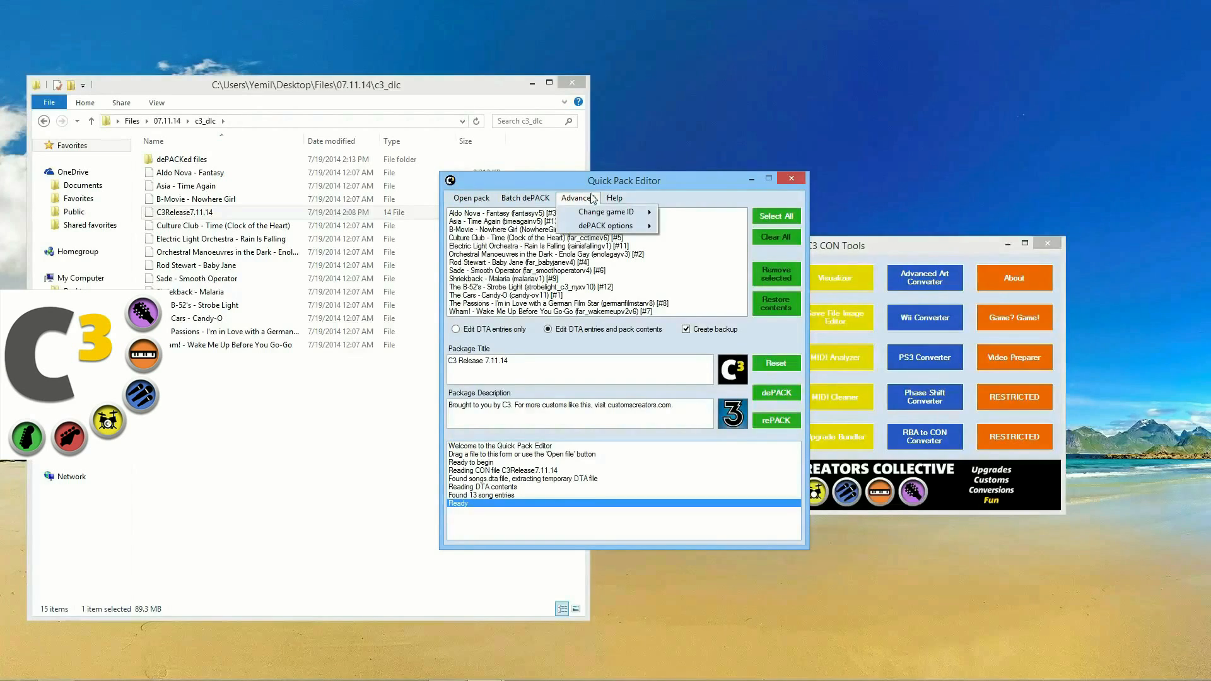
pyautogui.moveTo(661, 179); pyautogui.dragTo(689, 187)
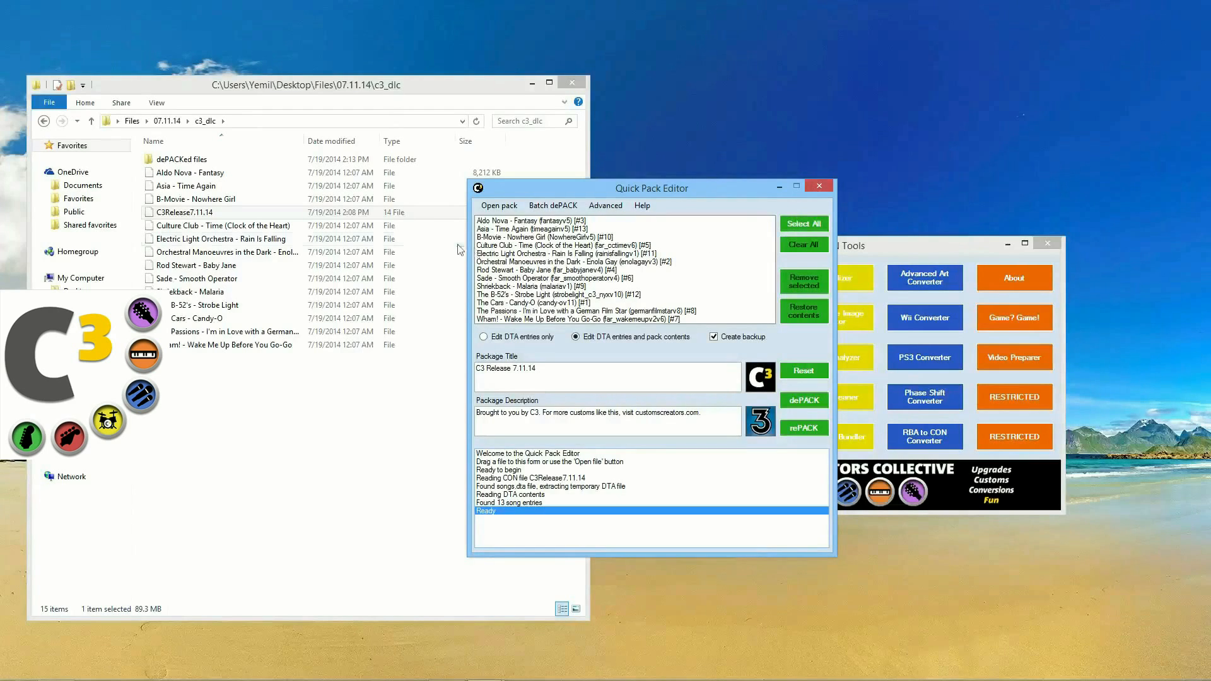
pyautogui.click(564, 223)
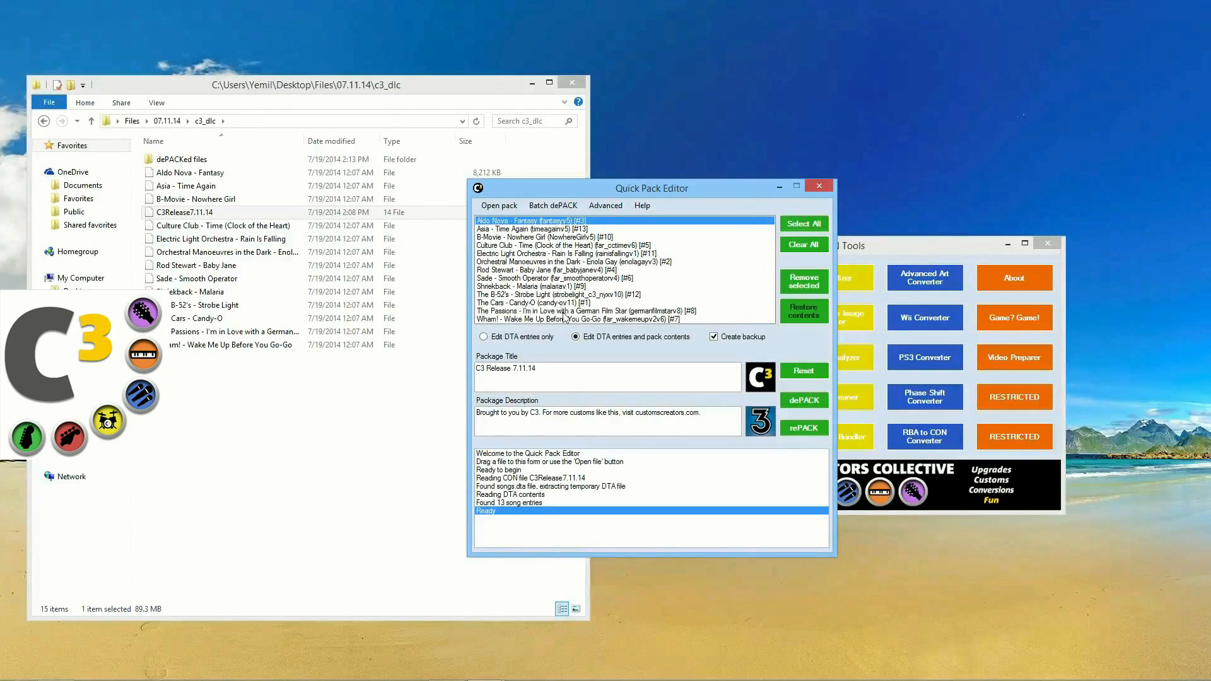
pyautogui.click(544, 296)
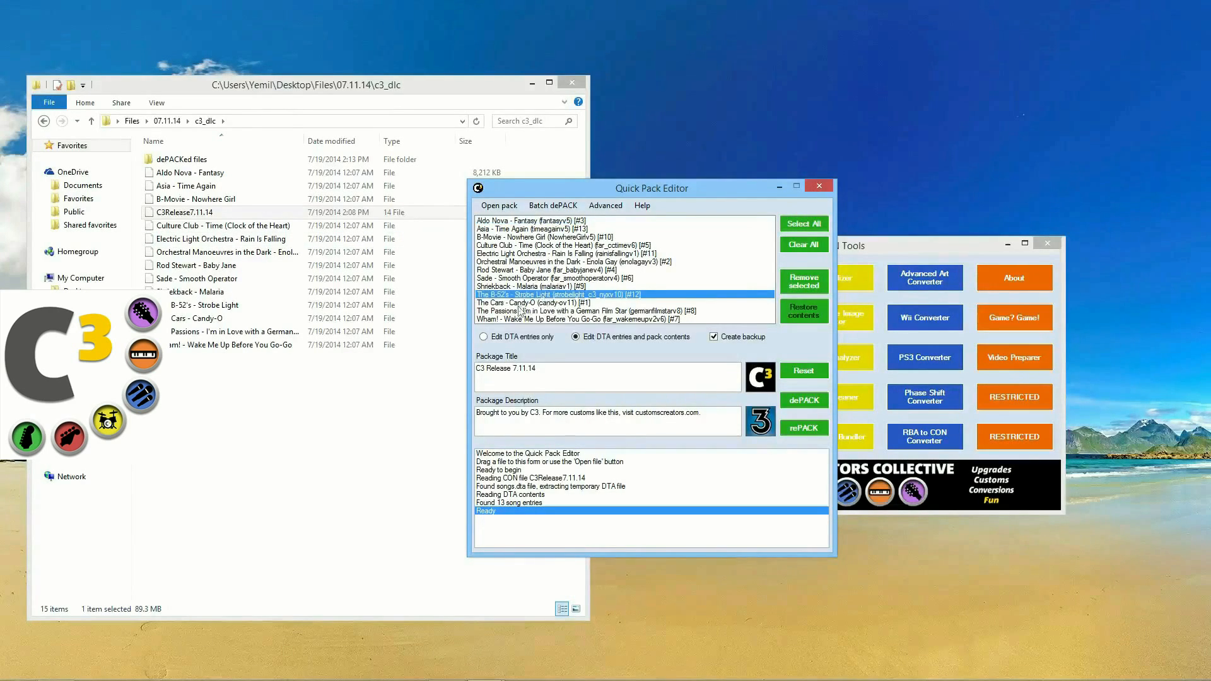
pyautogui.click(523, 287)
pyautogui.click(526, 271)
pyautogui.click(527, 279)
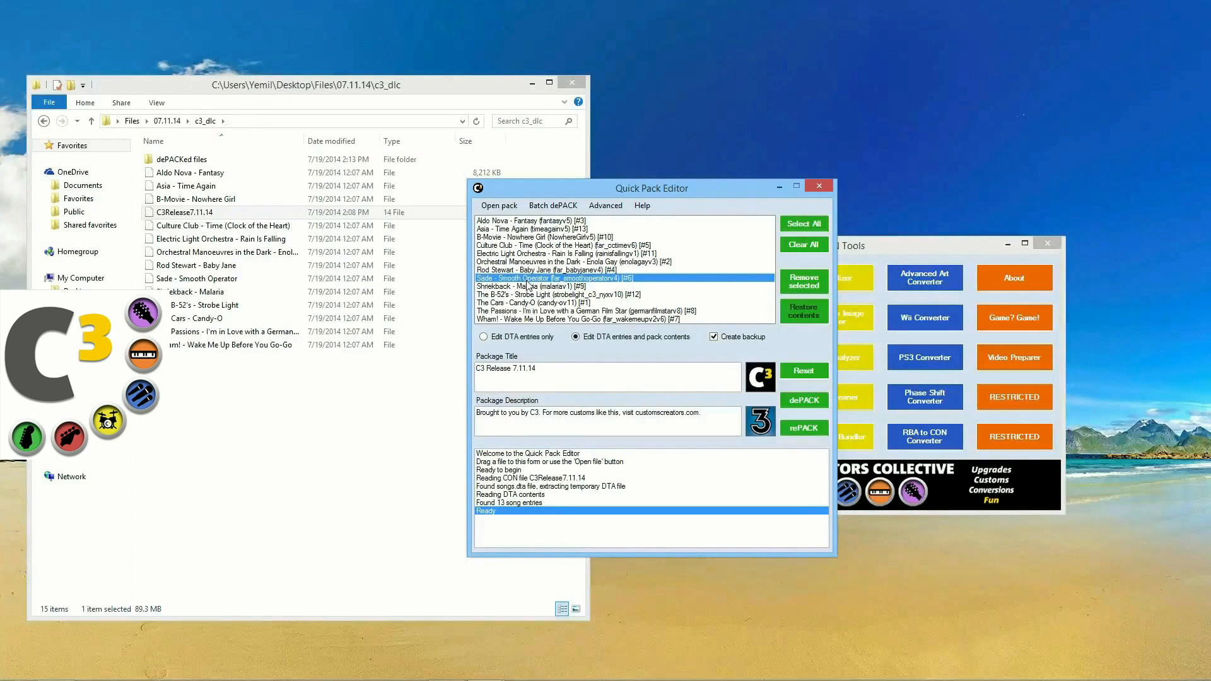
pyautogui.click(501, 222)
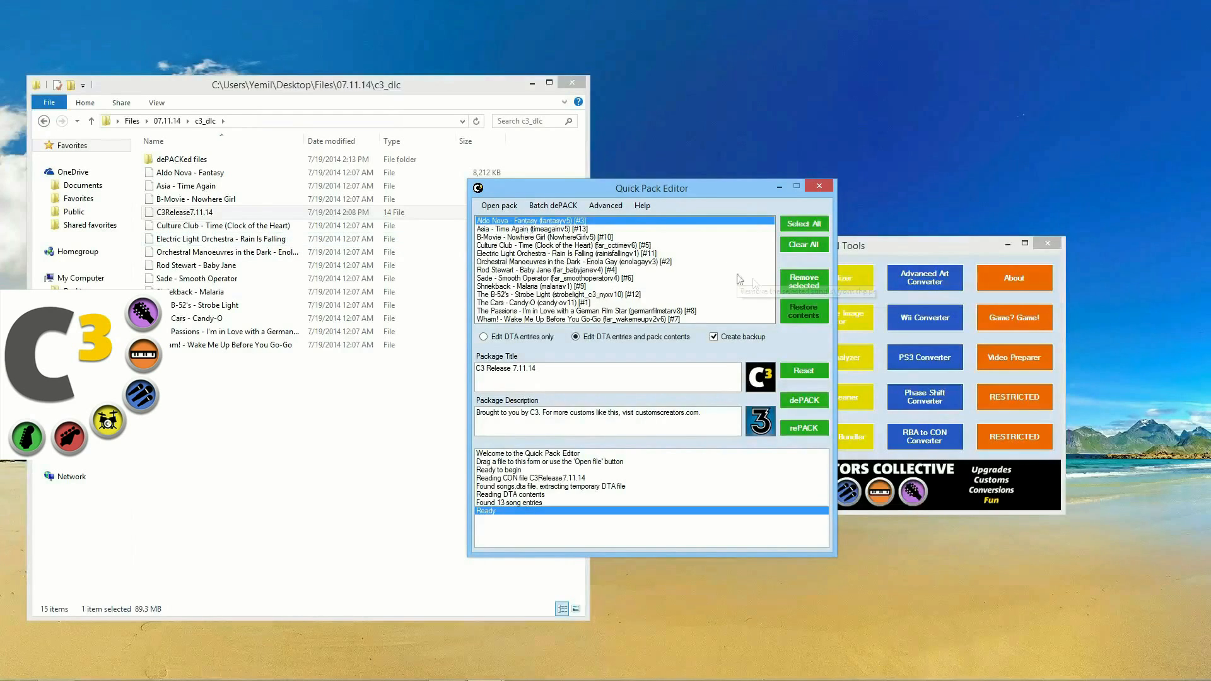
# Step: Select several songs, clear the selection, then remove only Aldo Nova - Fantasy from the pack
pyautogui.keyDown('ctrl'); pyautogui.click(536, 246); pyautogui.keyUp('ctrl')
pyautogui.keyDown('ctrl'); pyautogui.click(535, 294); pyautogui.keyUp('ctrl')
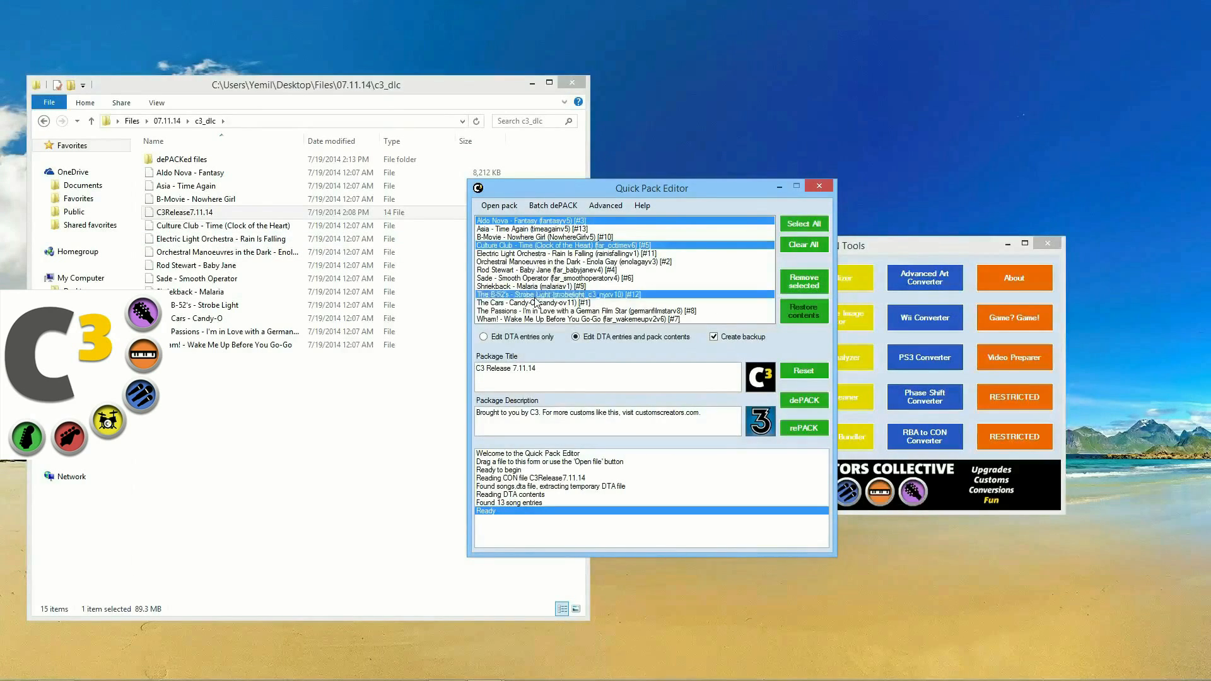
pyautogui.keyDown('ctrl'); pyautogui.click(539, 270); pyautogui.keyUp('ctrl')
pyautogui.keyDown('ctrl'); pyautogui.click(554, 253); pyautogui.keyUp('ctrl')
pyautogui.keyDown('ctrl'); pyautogui.click(554, 237); pyautogui.keyUp('ctrl')
pyautogui.keyDown('ctrl'); pyautogui.click(557, 228); pyautogui.keyUp('ctrl')
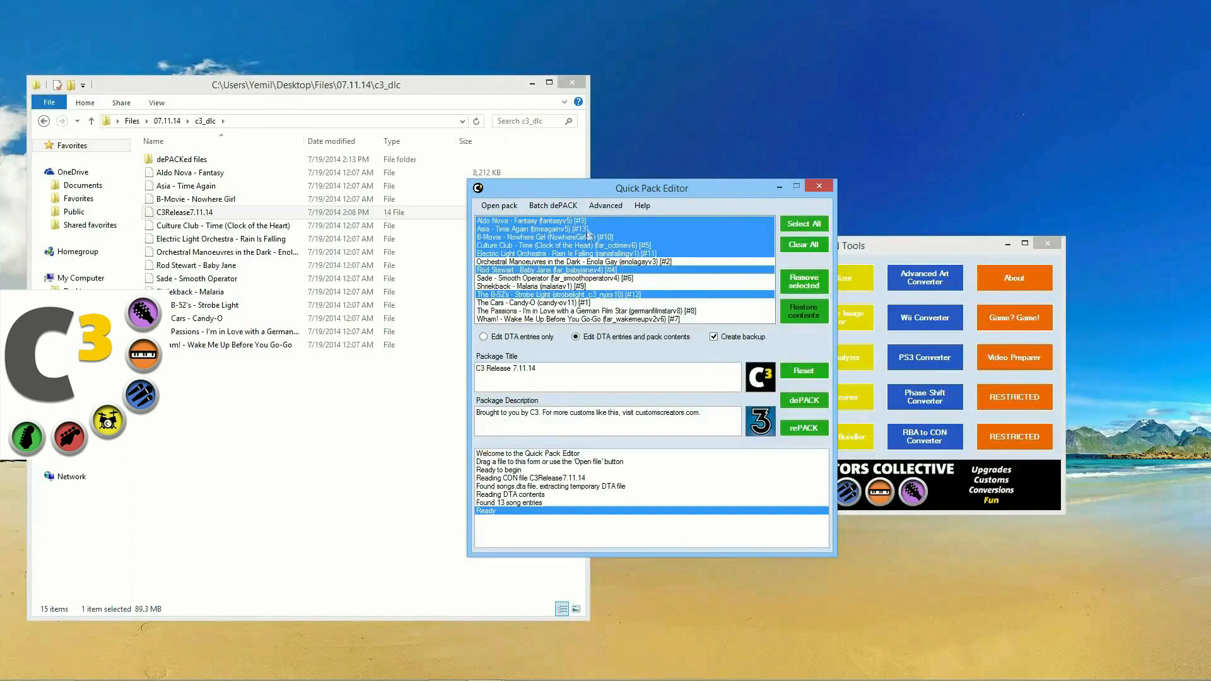
pyautogui.click(804, 244)
pyautogui.click(540, 221)
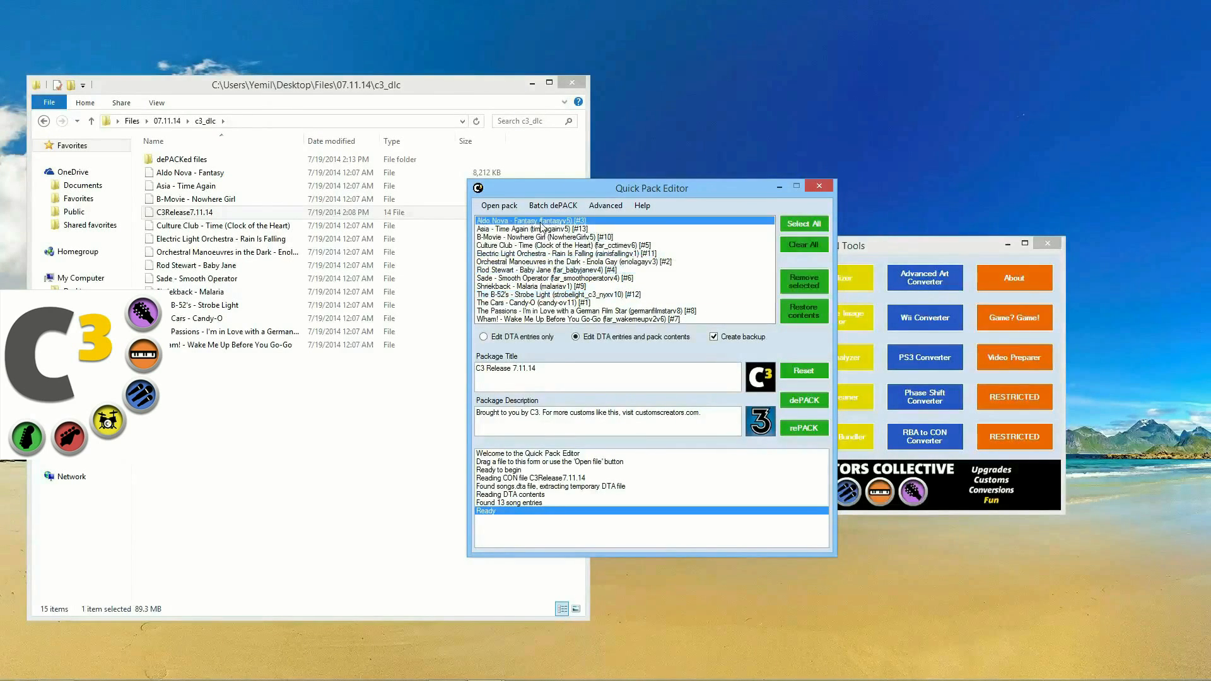
pyautogui.click(814, 288)
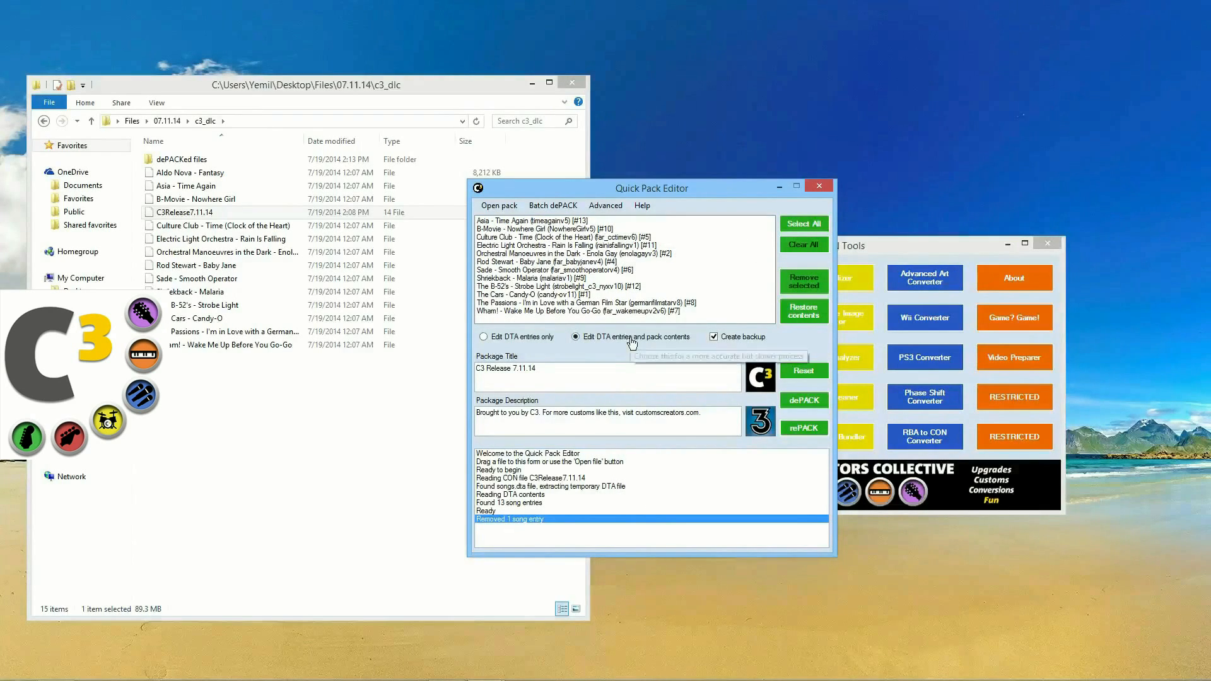
# Step: Try Restore contents, then remove Aldo Nova - Fantasy again, leaving 12 songs
pyautogui.click(586, 245)
pyautogui.click(567, 287)
pyautogui.click(552, 311)
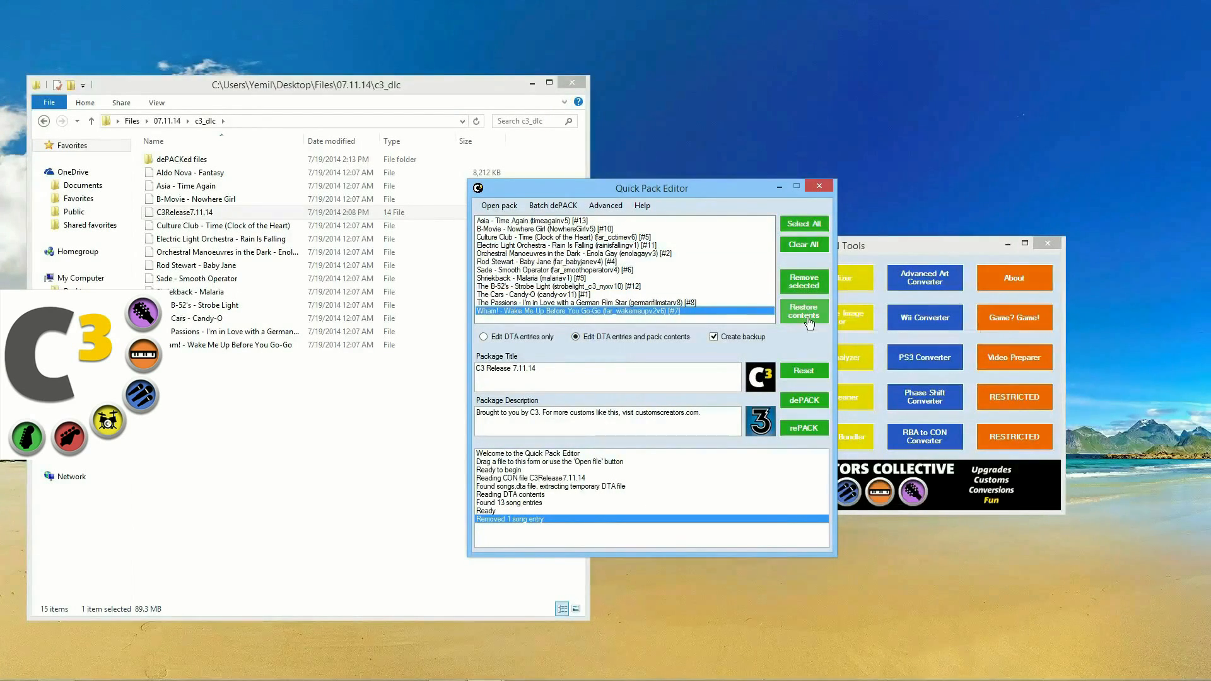
pyautogui.click(807, 317)
pyautogui.click(562, 264)
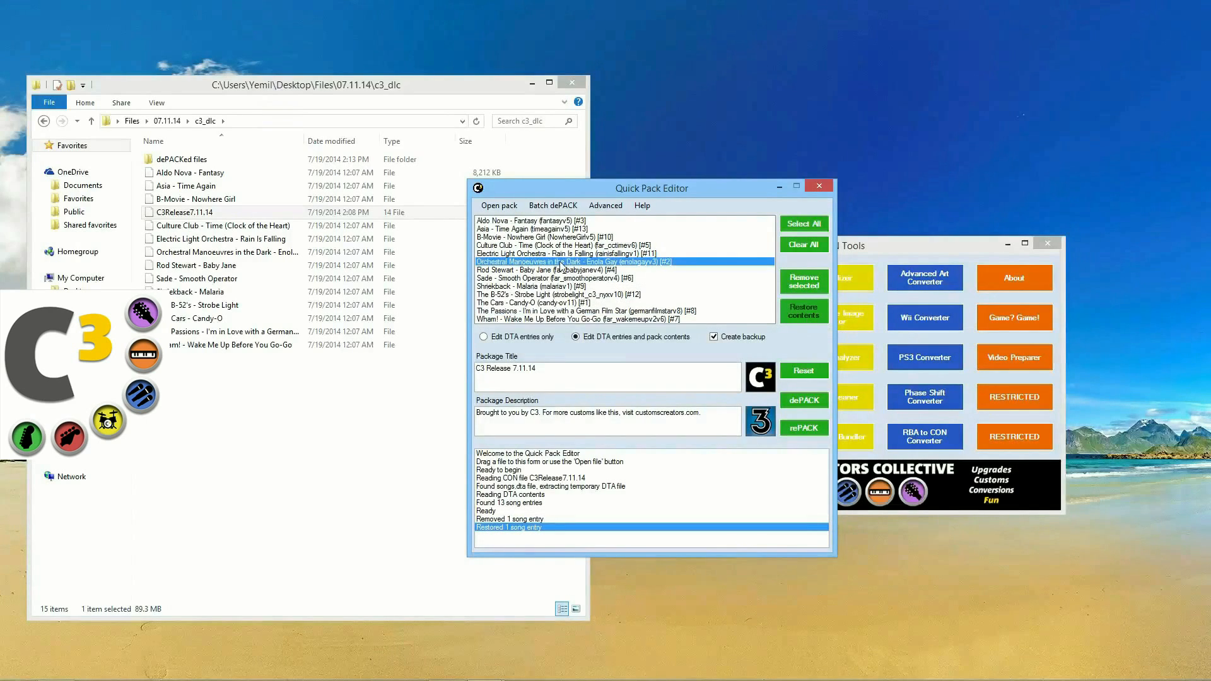
pyautogui.click(531, 222)
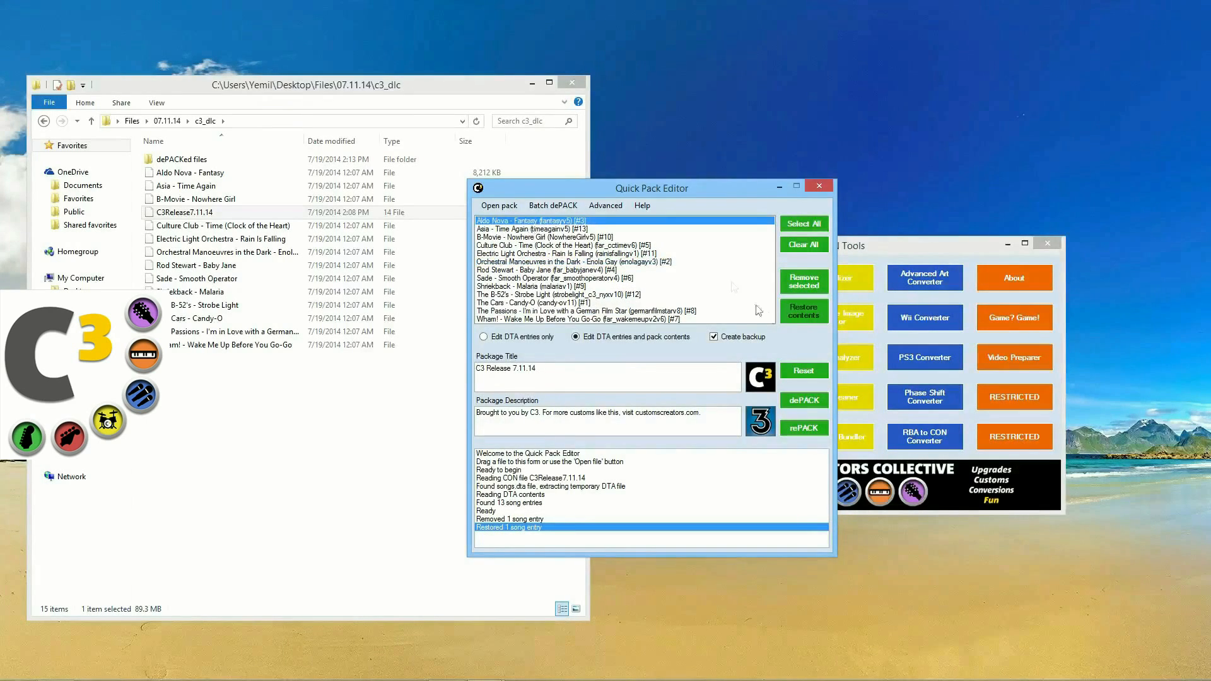
pyautogui.click(804, 281)
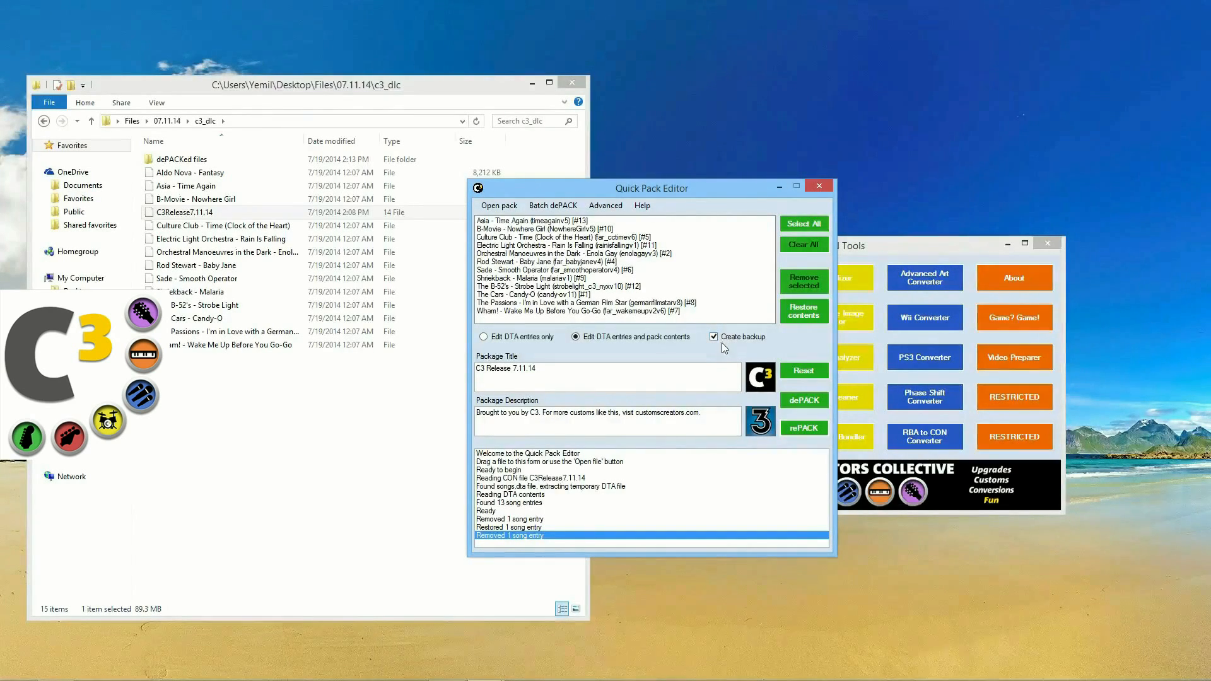
# Step: rePACK C3Release7.11.14 without Aldo Nova, close Quick Pack Editor, and reopen it
pyautogui.click(809, 431)
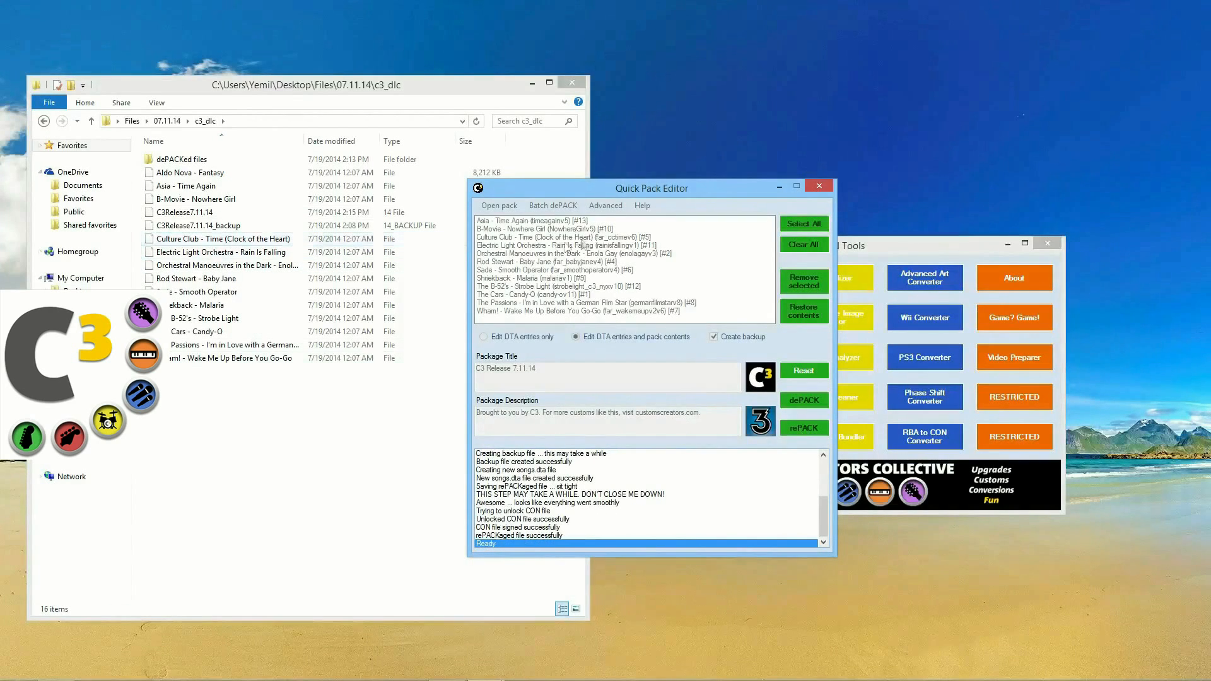
pyautogui.click(818, 186)
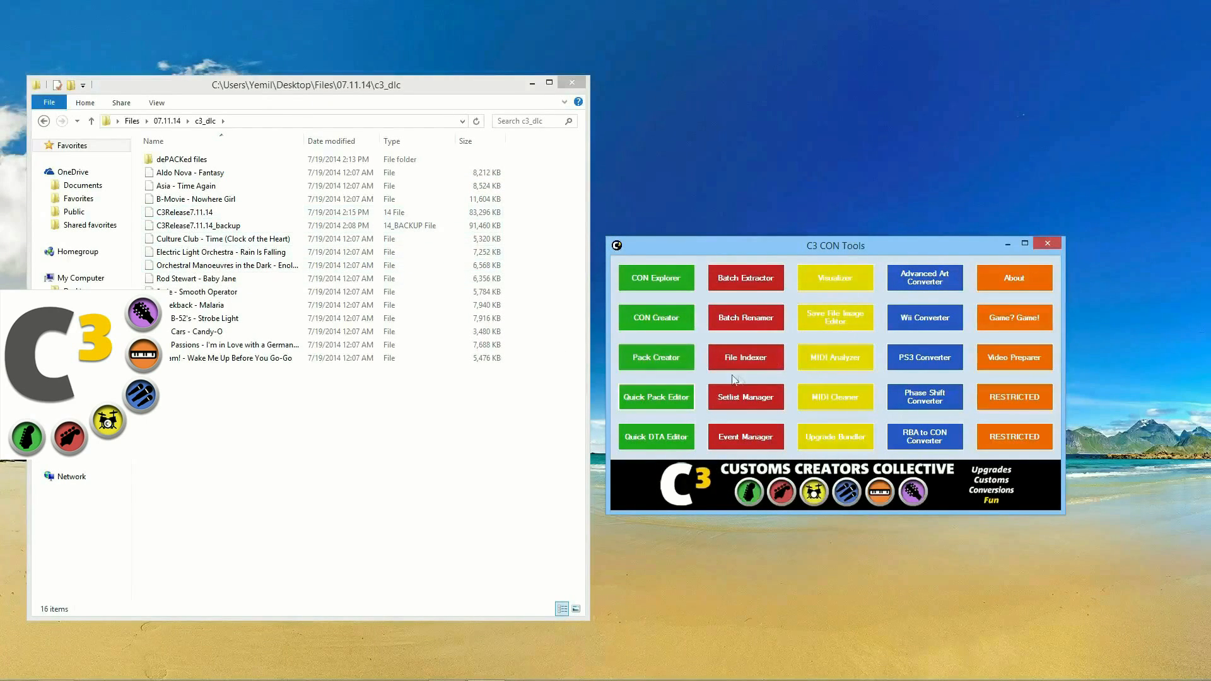
pyautogui.click(656, 396)
pyautogui.moveTo(184, 212); pyautogui.dragTo(555, 235)
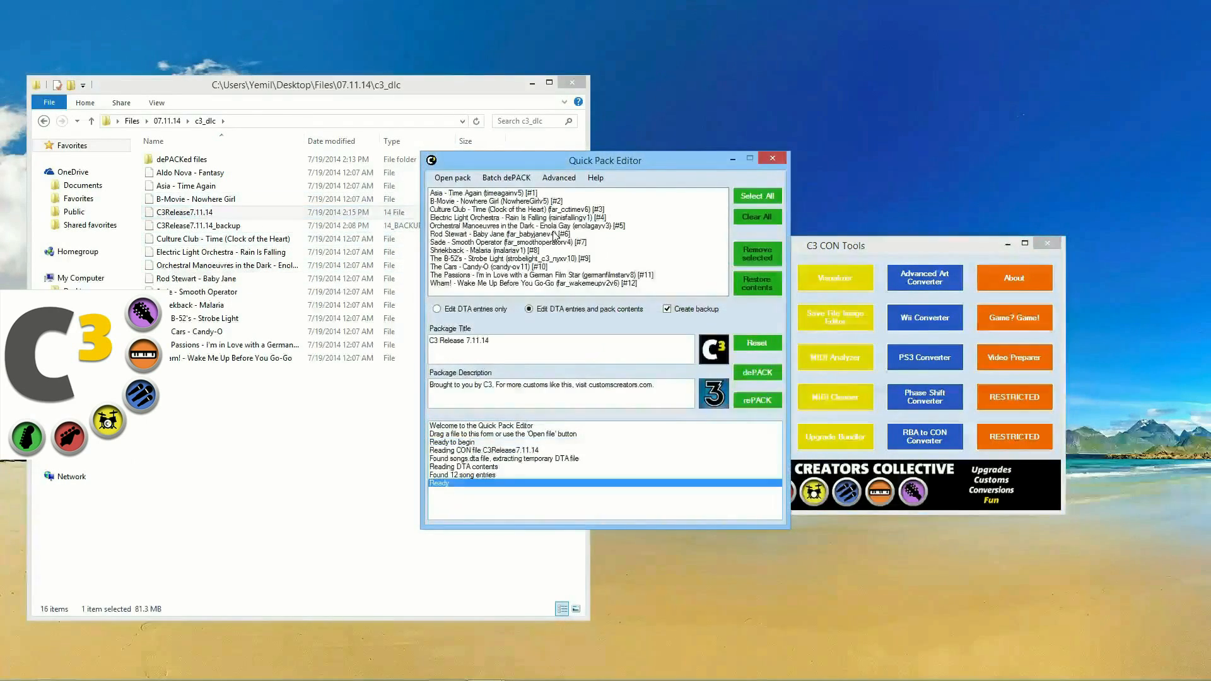
pyautogui.click(481, 477)
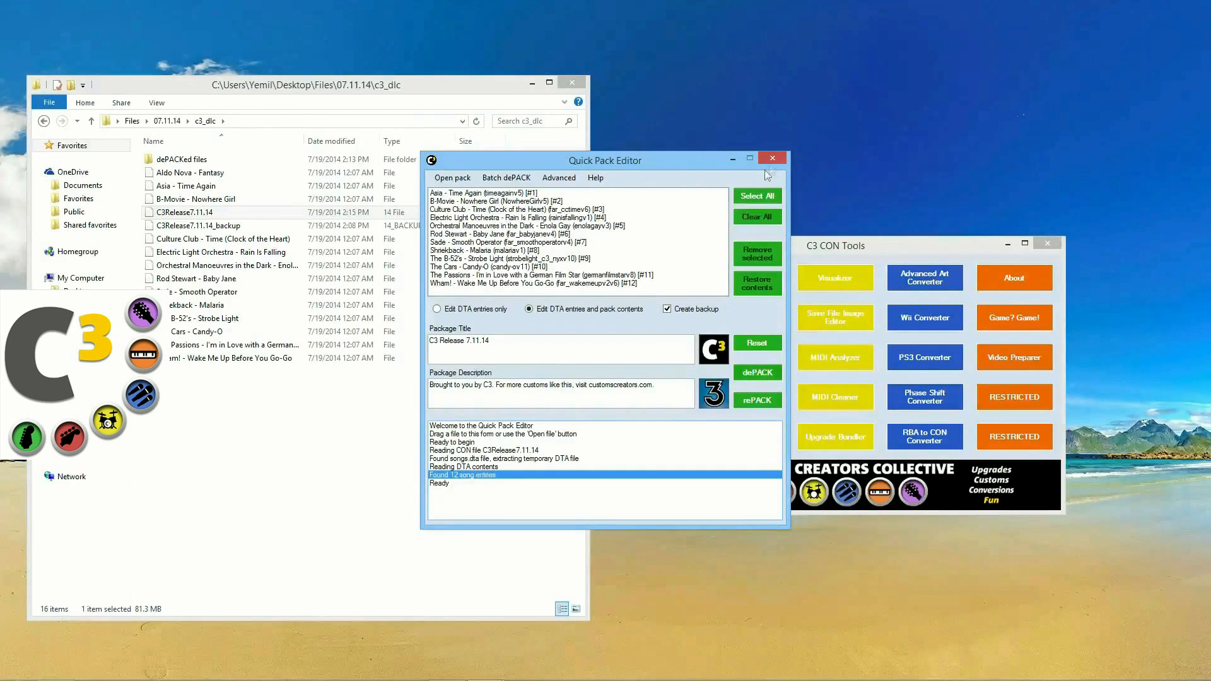
pyautogui.click(560, 179)
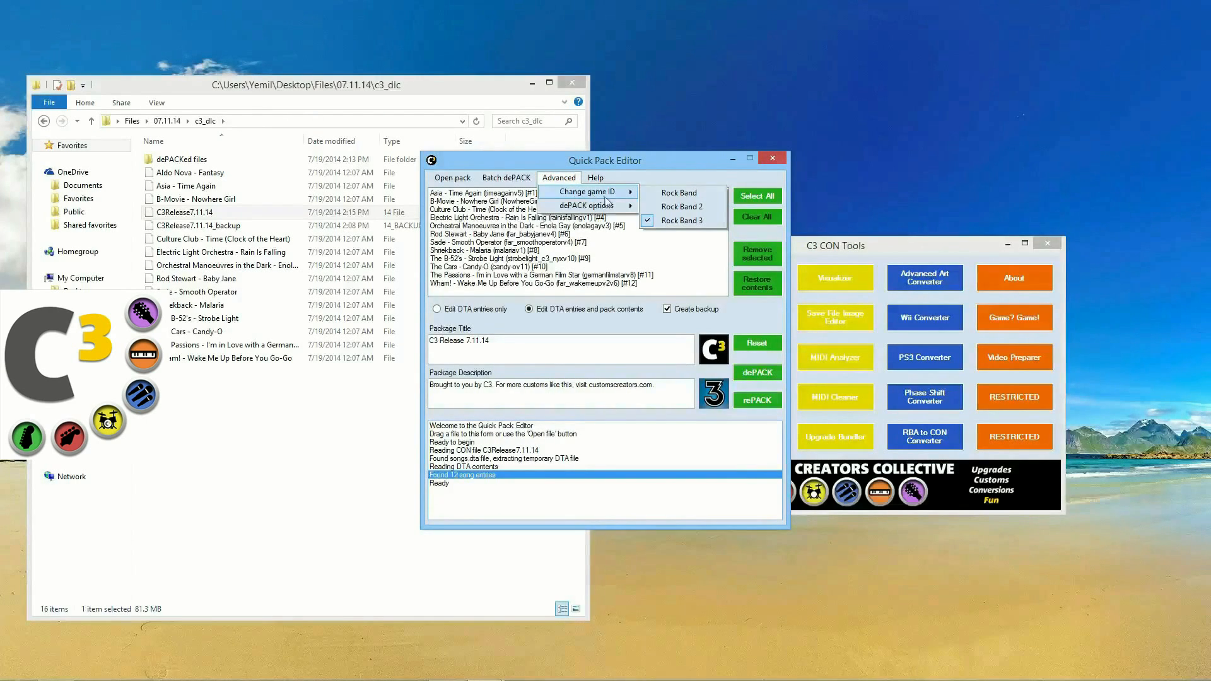
pyautogui.moveTo(615, 196)
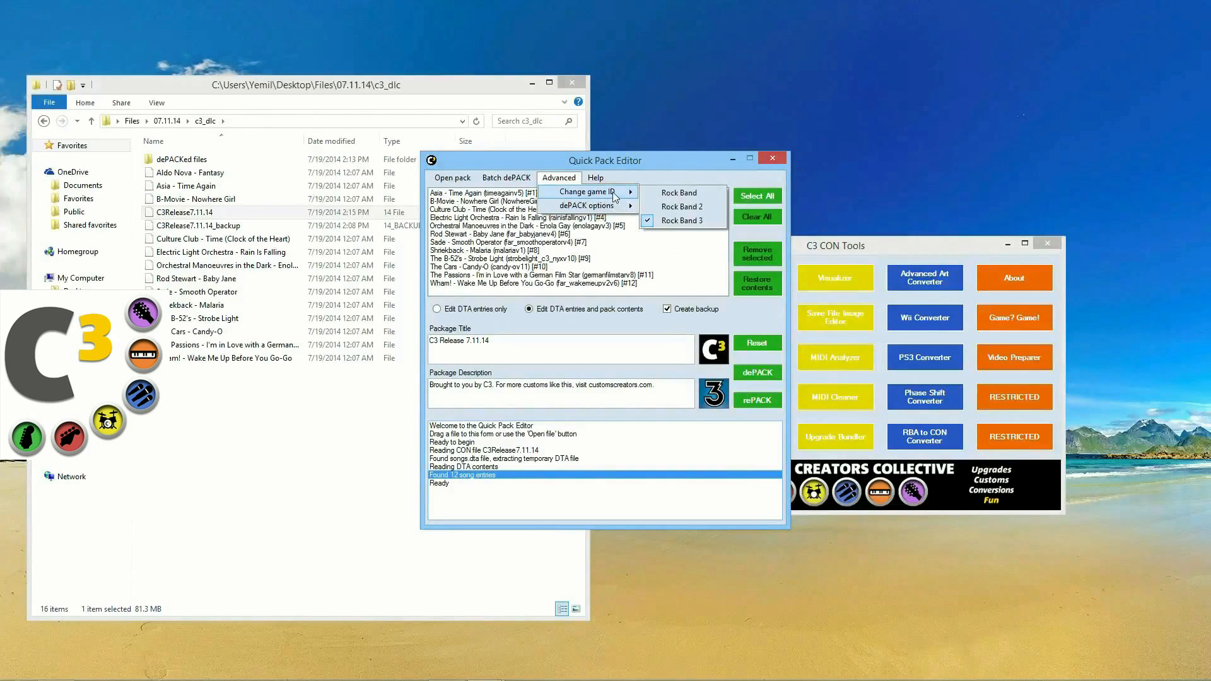
pyautogui.click(670, 166)
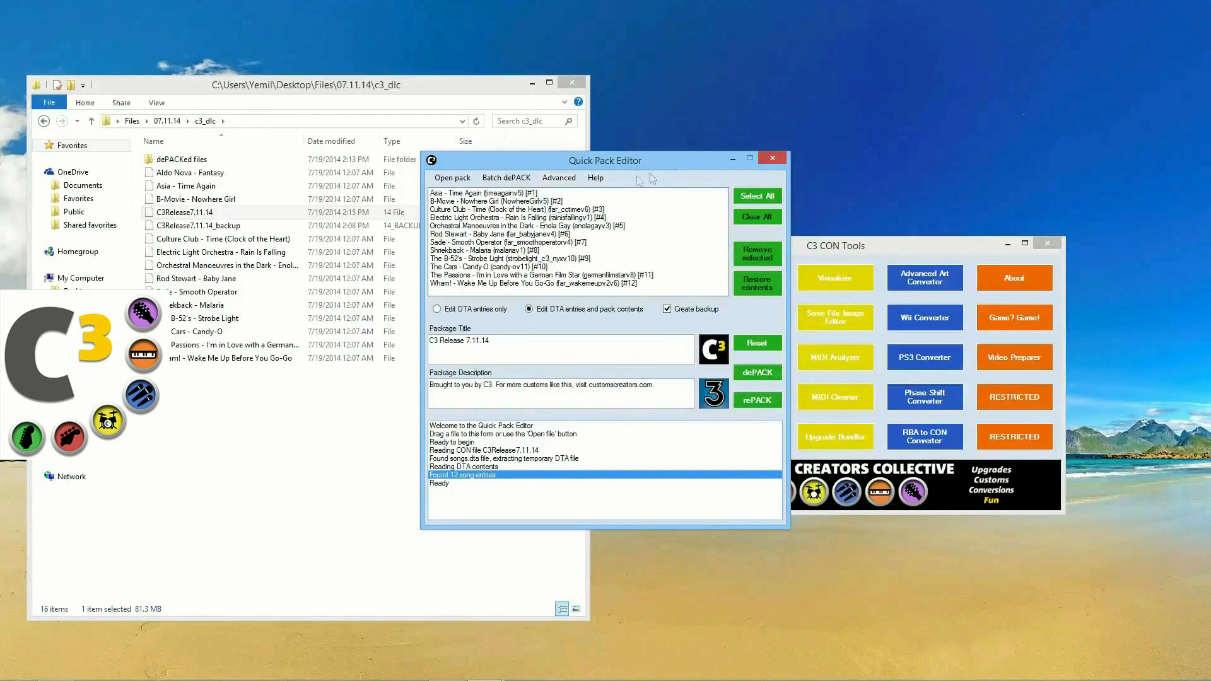
pyautogui.click(595, 179)
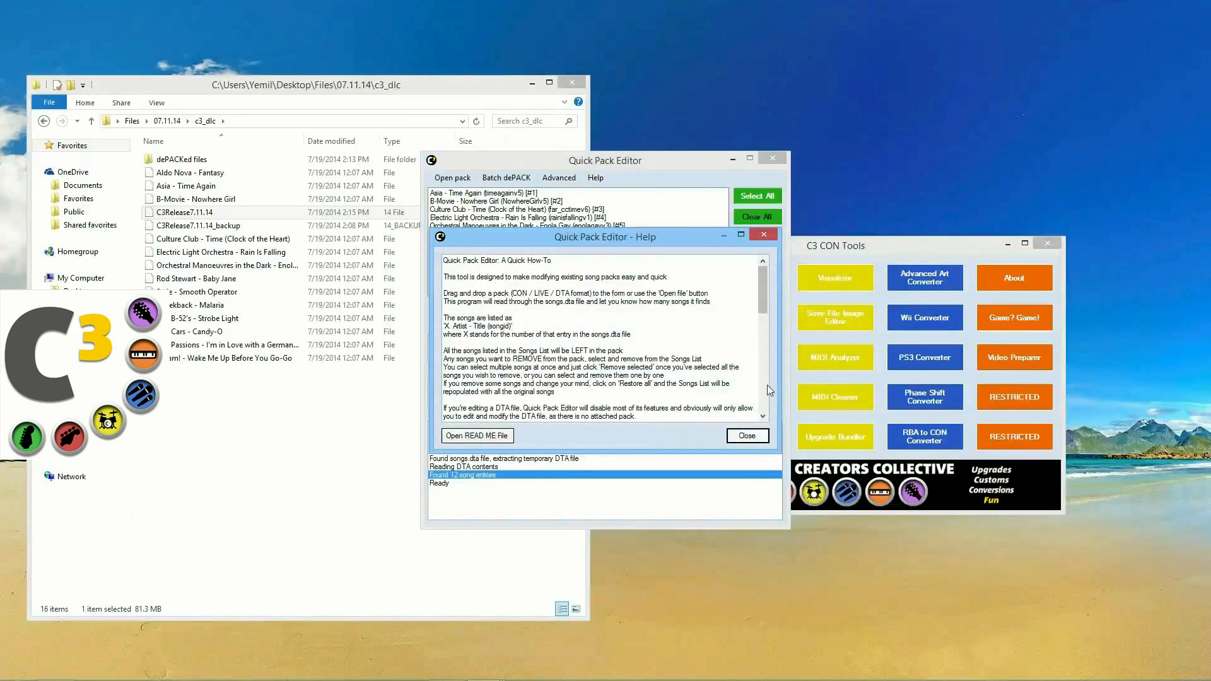
pyautogui.moveTo(761, 300); pyautogui.dragTo(765, 407)
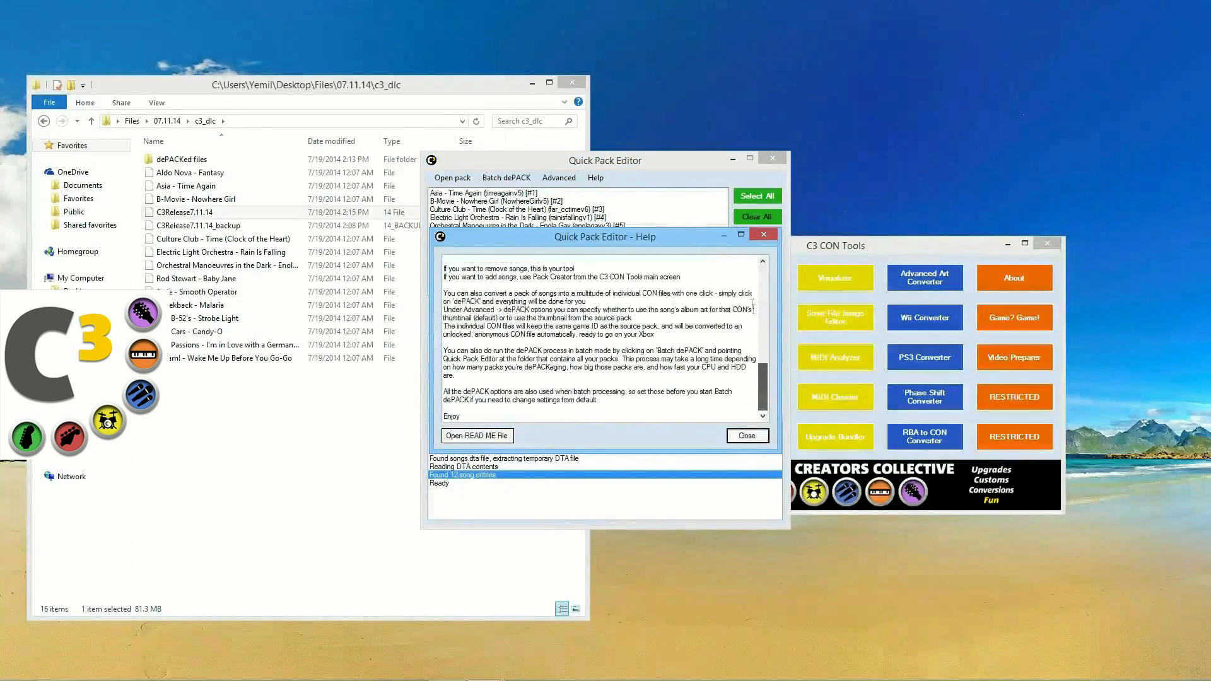
pyautogui.click(741, 235)
pyautogui.click(1194, 6)
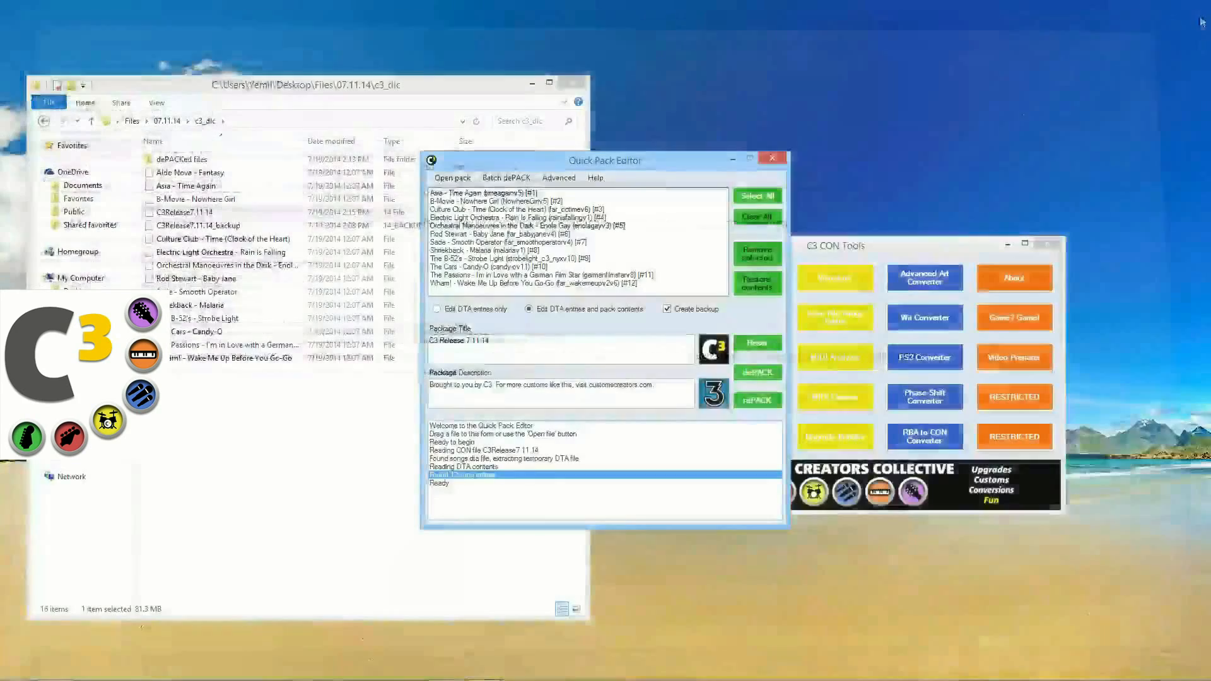
pyautogui.click(773, 157)
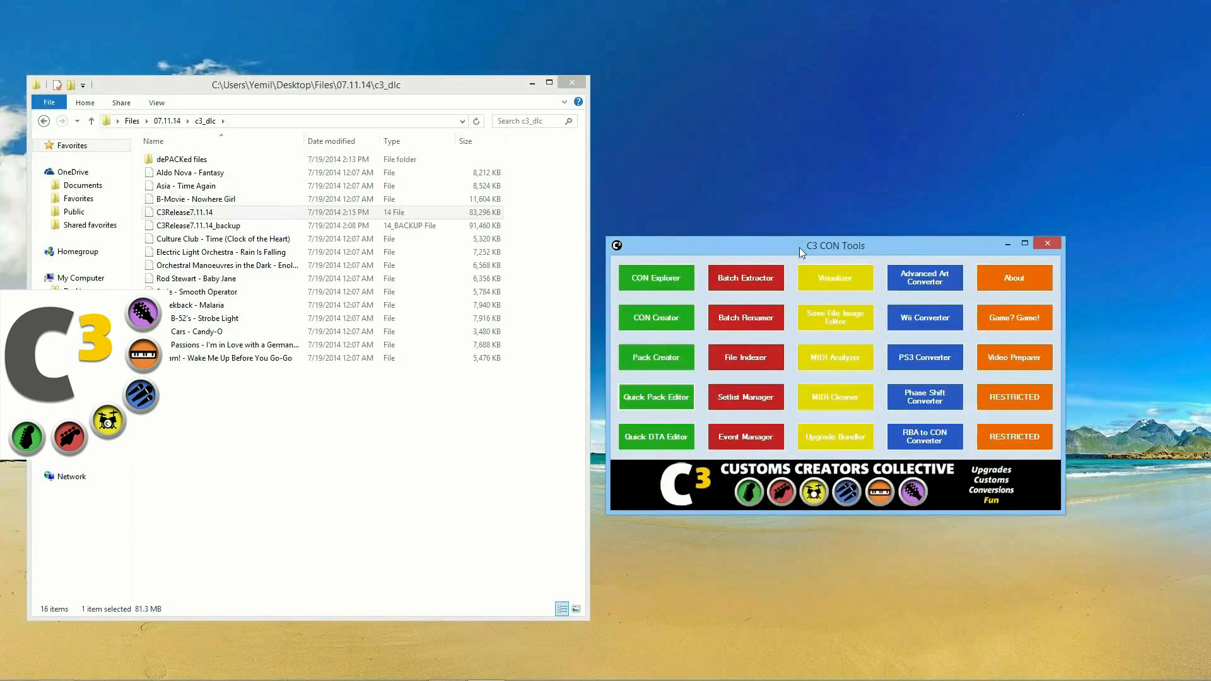
# Step: Drag the Asia - Time Again CON file in to open it, then move its window lower
pyautogui.moveTo(800, 247); pyautogui.dragTo(797, 241)
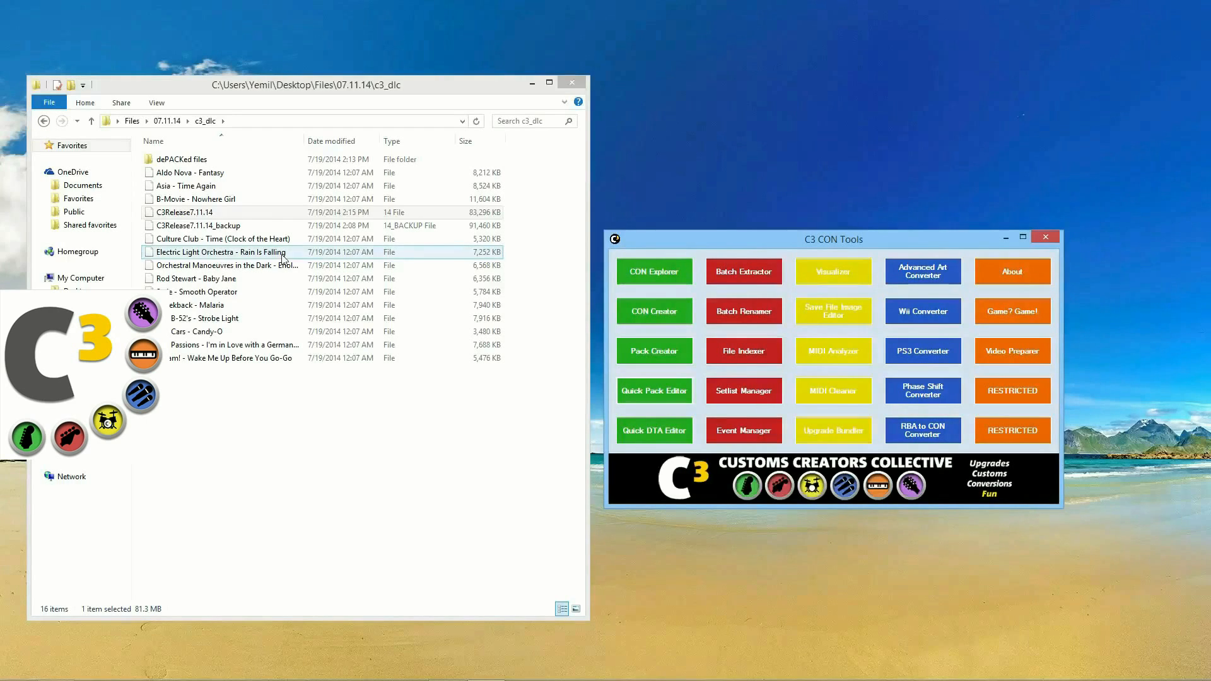
pyautogui.moveTo(187, 189); pyautogui.dragTo(650, 268)
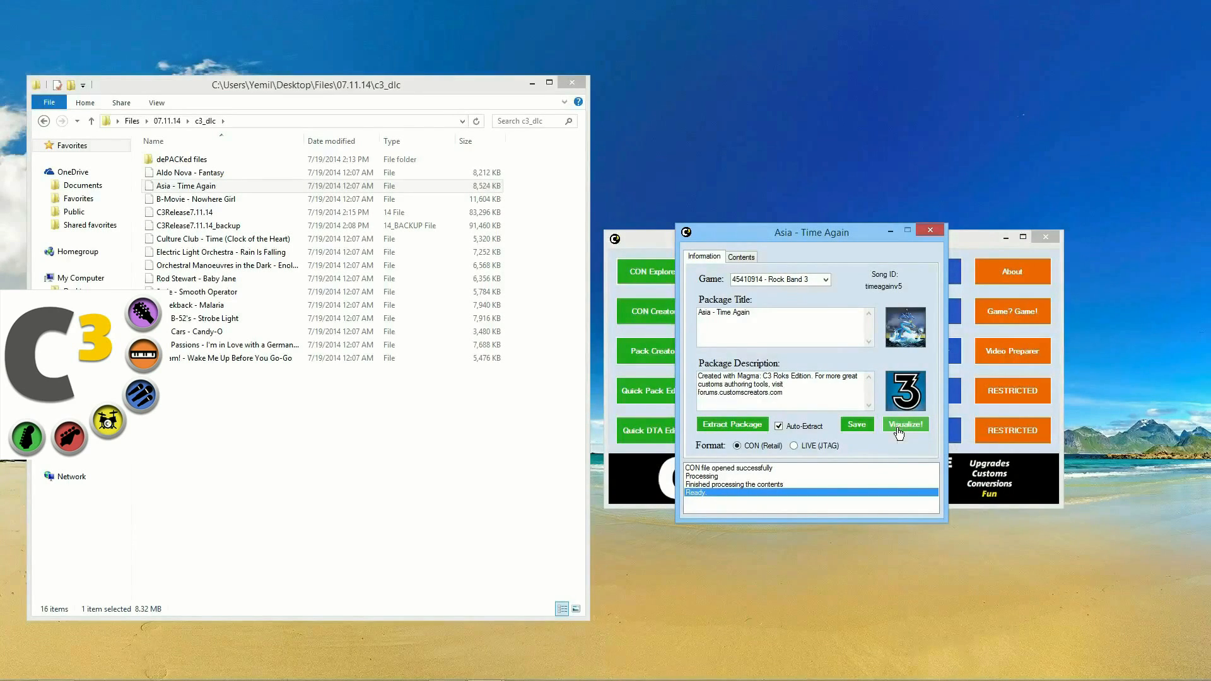
pyautogui.moveTo(821, 229)
pyautogui.mouseDown()
pyautogui.moveTo(818, 334)
pyautogui.moveTo(807, 226)
pyautogui.mouseUp()
# Step: Visualize Asia - Time Again, move the Visualizer right, and add the MULTITRACK badge
pyautogui.click(883, 423)
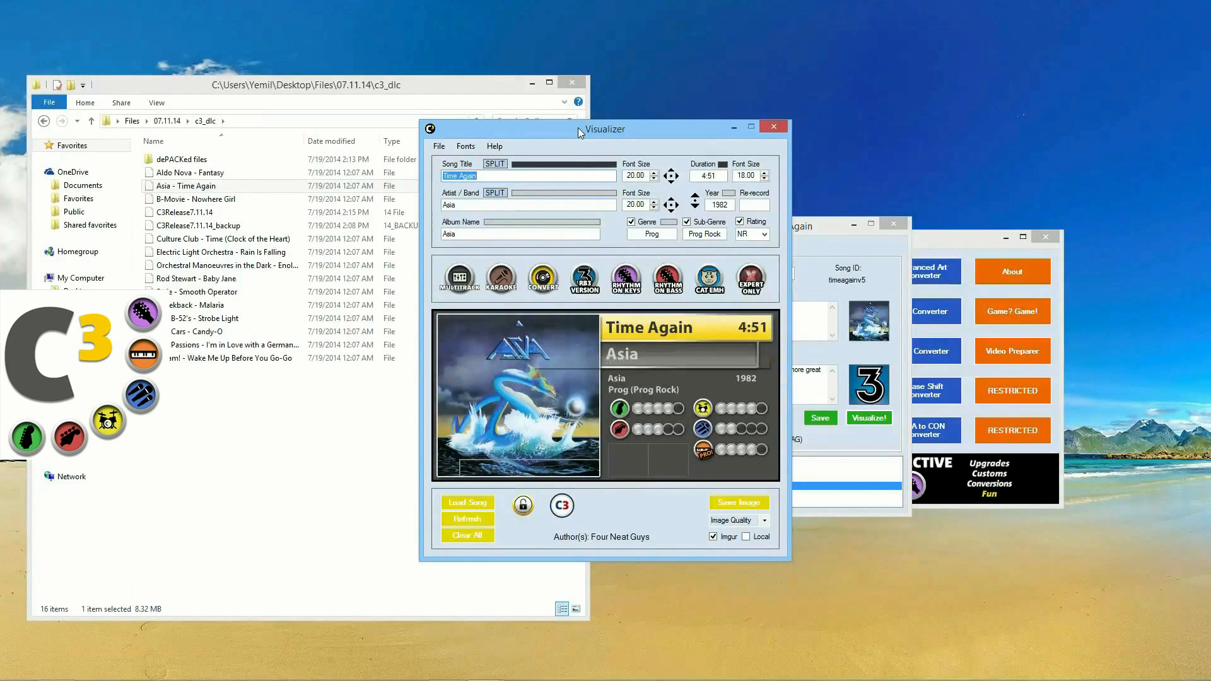
pyautogui.moveTo(577, 127); pyautogui.dragTo(771, 154)
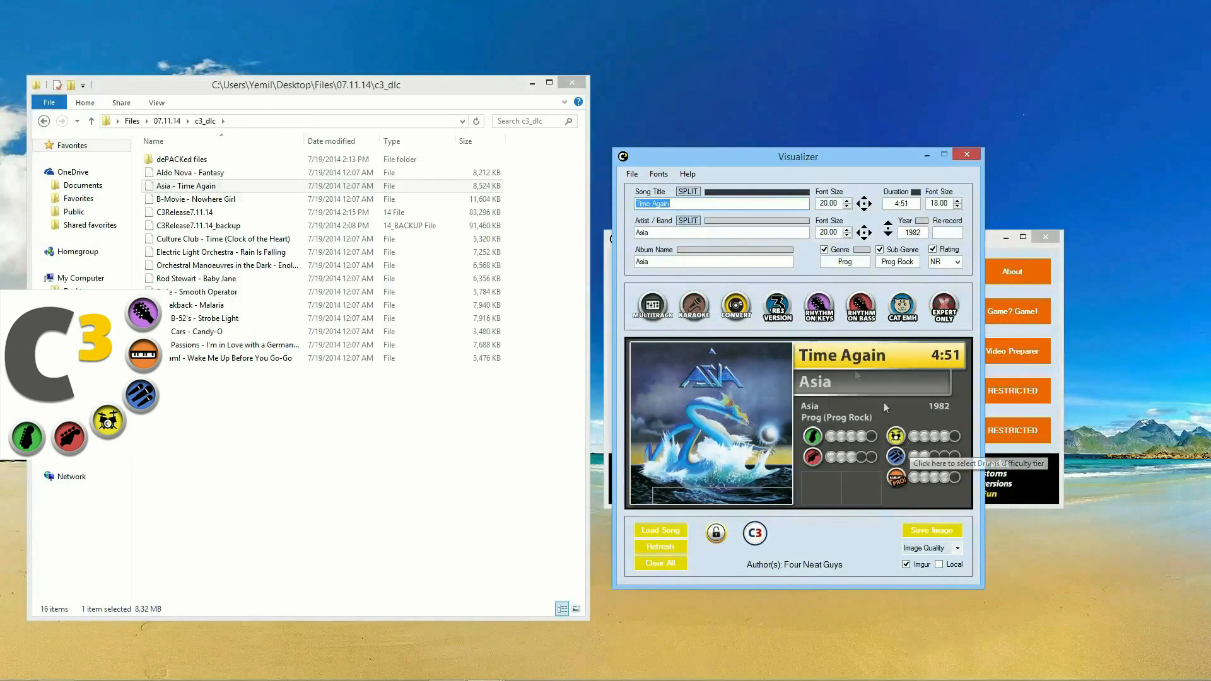
pyautogui.click(650, 310)
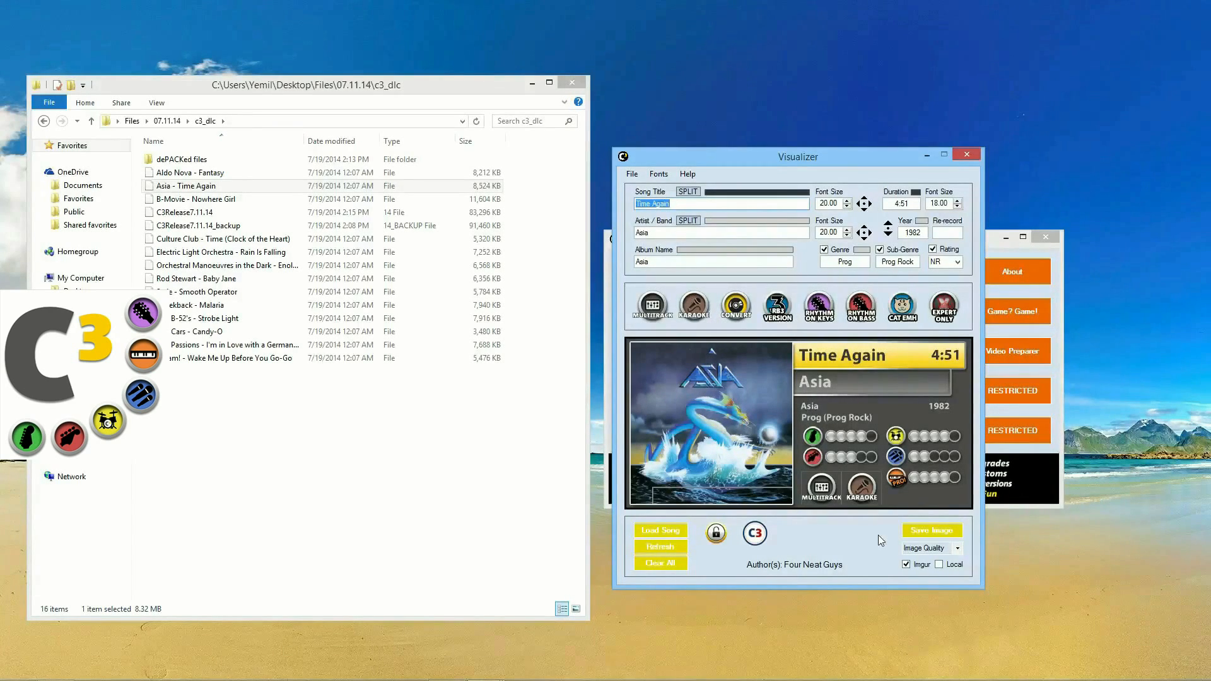
# Step: Remove the MULTITRACK badge, keeping KARAOKE, and toggle the C3 theme on and off
pyautogui.click(825, 492)
pyautogui.moveTo(830, 498)
pyautogui.mouseDown()
pyautogui.moveTo(860, 487)
pyautogui.moveTo(818, 487)
pyautogui.mouseUp()
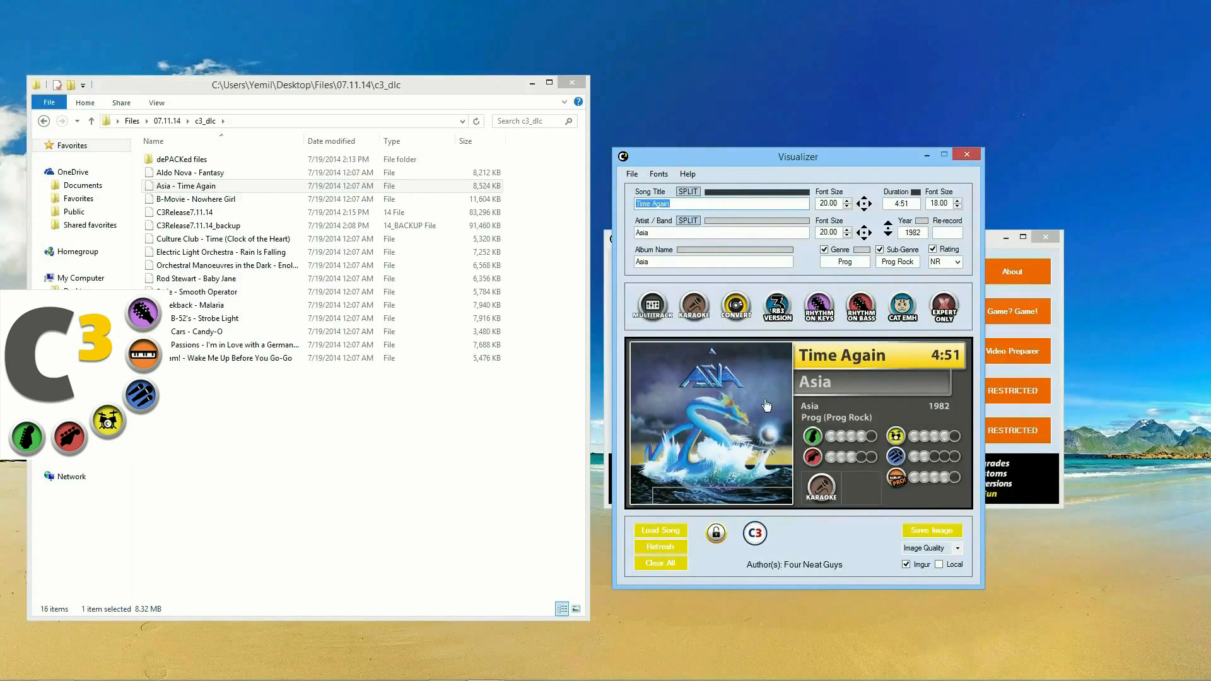
pyautogui.moveTo(796, 155); pyautogui.dragTo(806, 156)
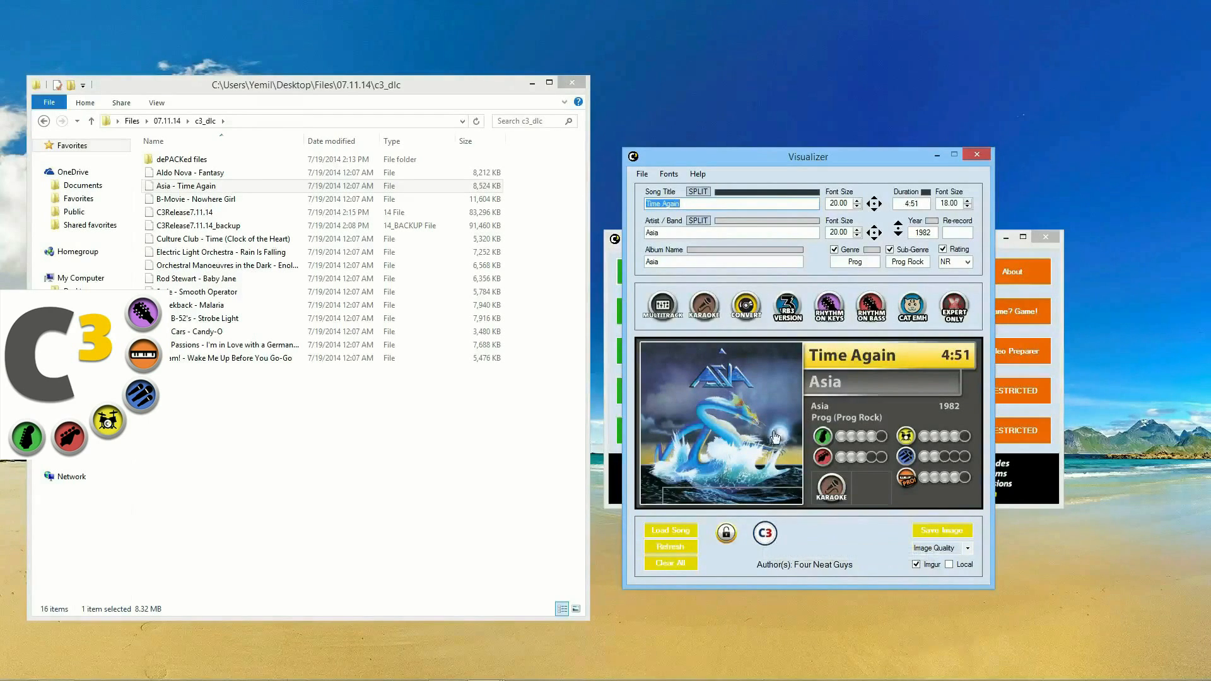
pyautogui.click(769, 538)
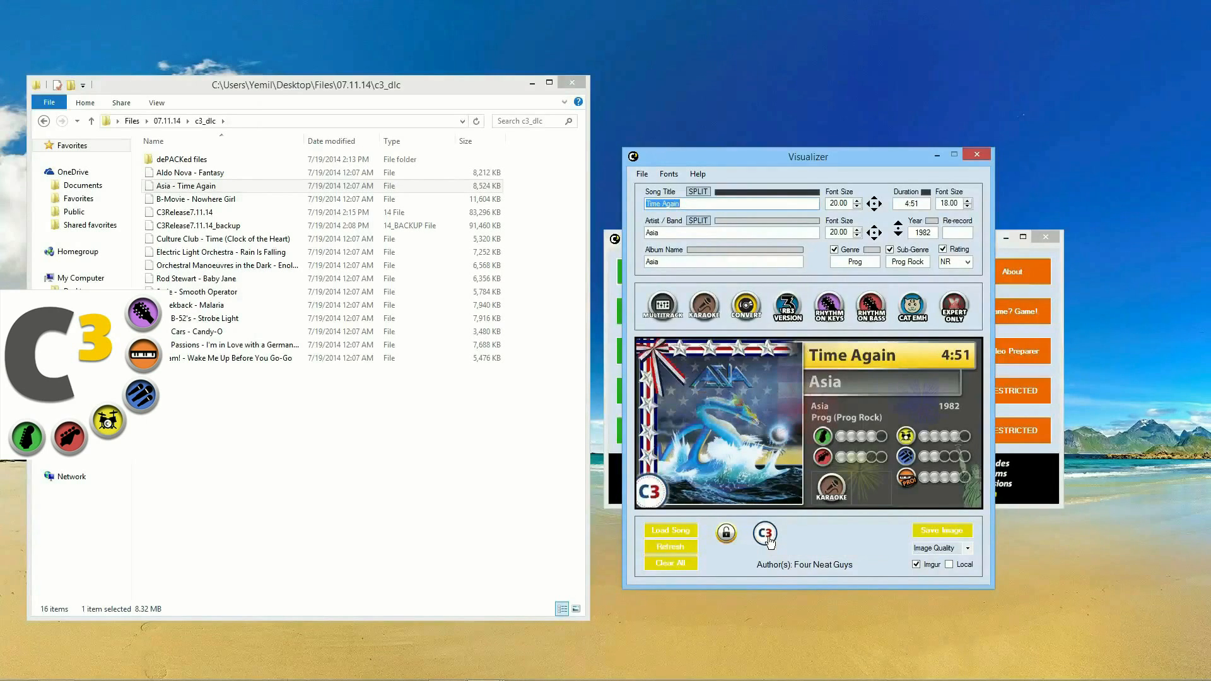
pyautogui.click(769, 538)
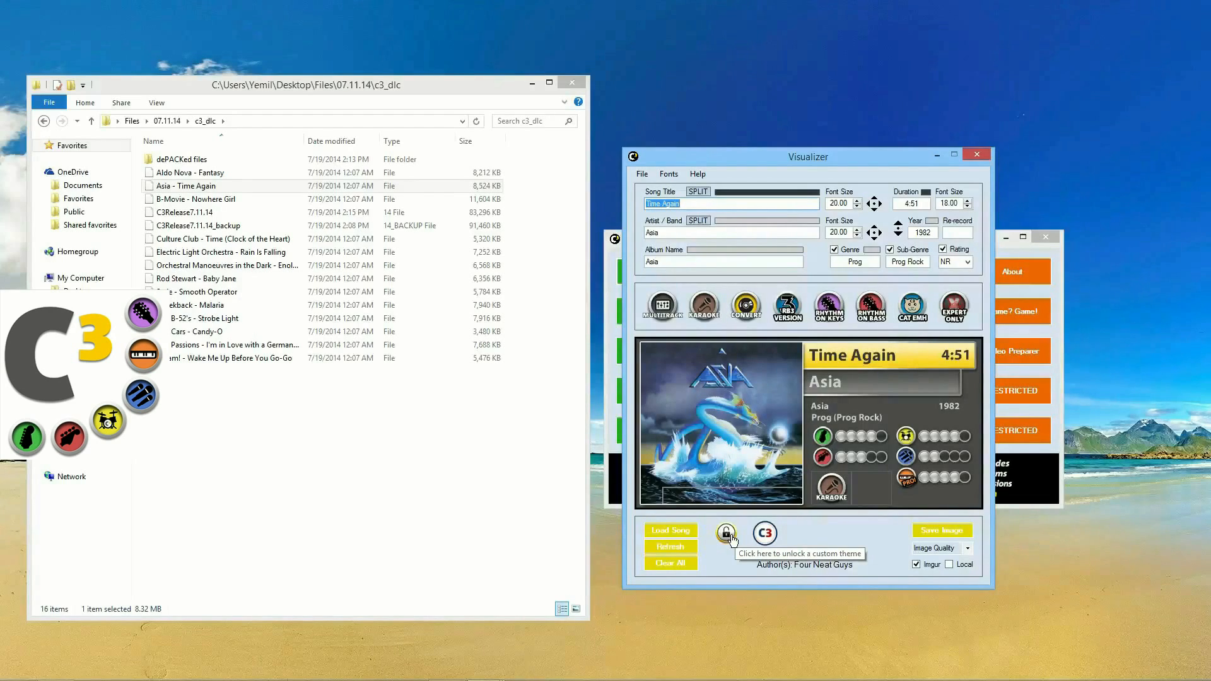
# Step: Unlock the hearts theme with its password, then leave that theme turned off
pyautogui.click(727, 534)
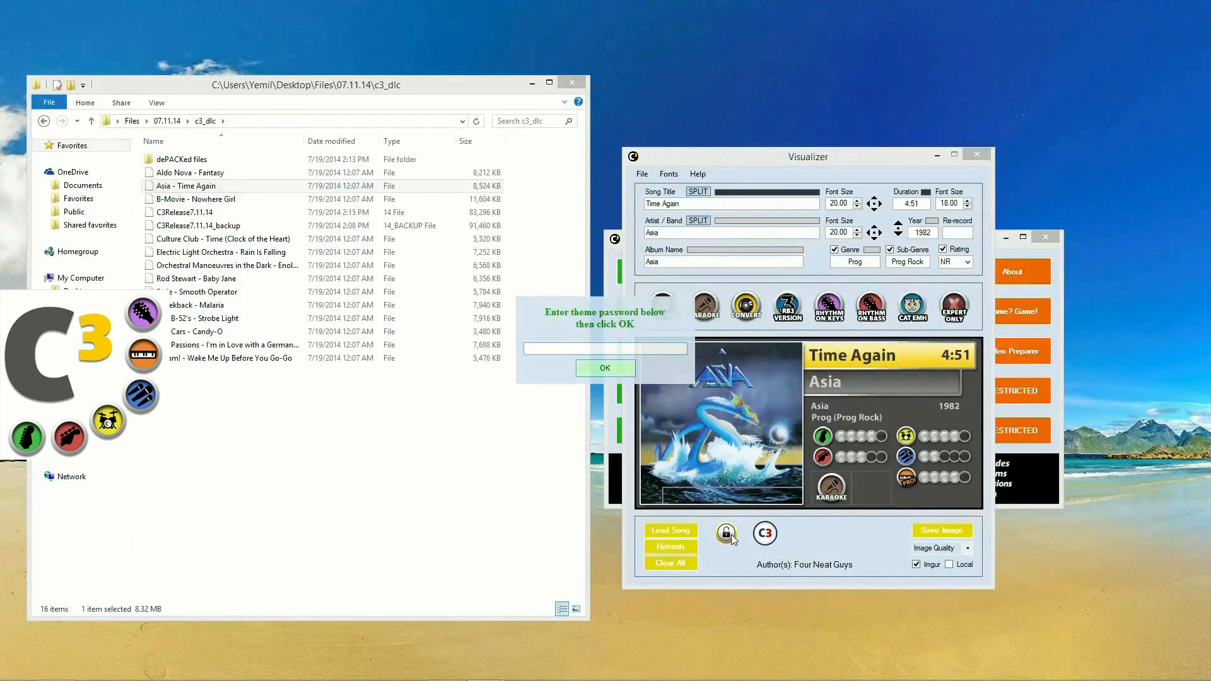
pyautogui.press('Return')
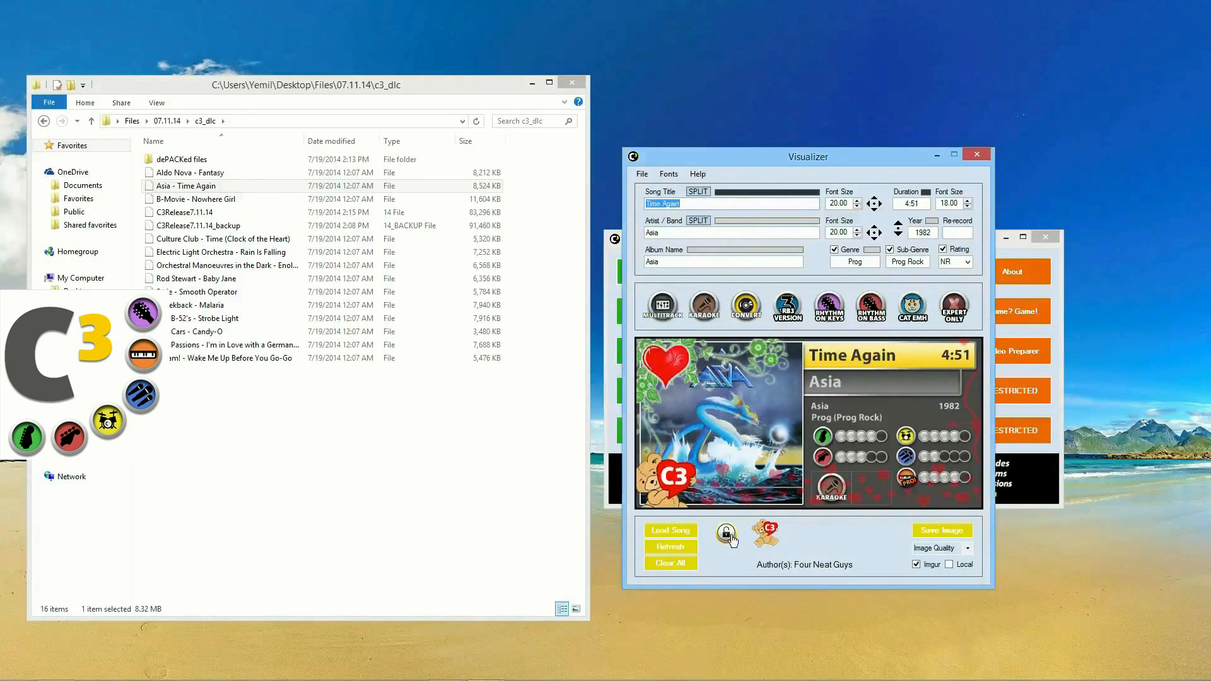
pyautogui.click(765, 531)
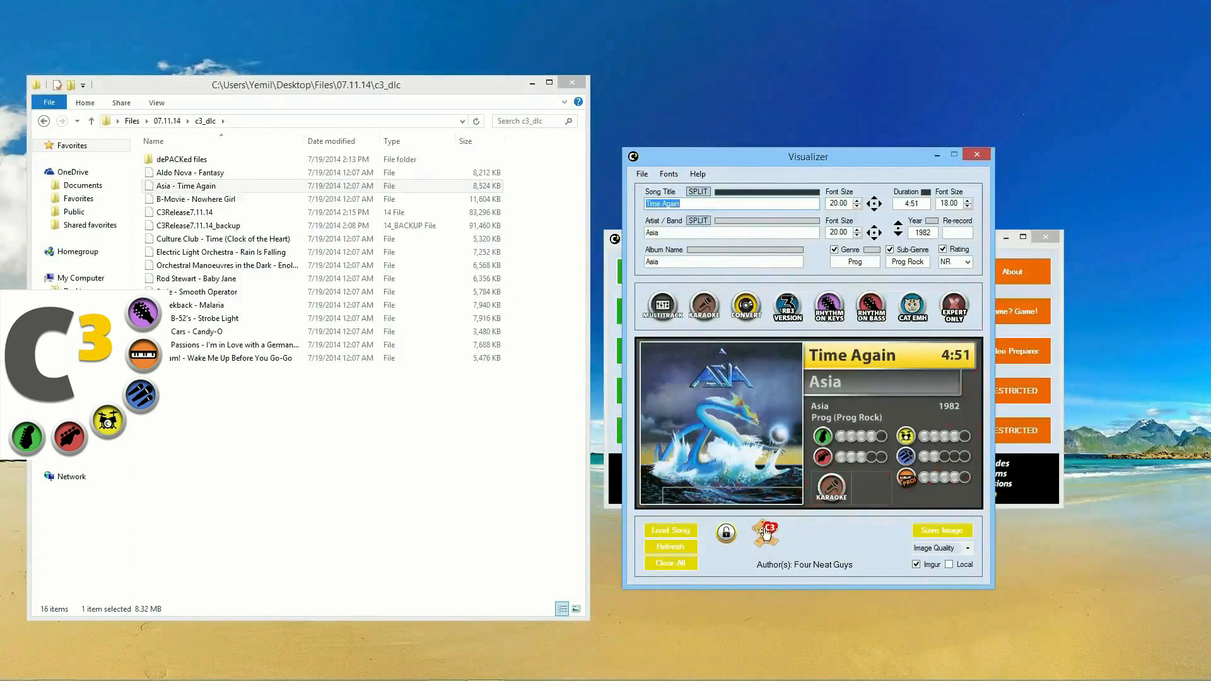
pyautogui.click(766, 532)
pyautogui.click(765, 535)
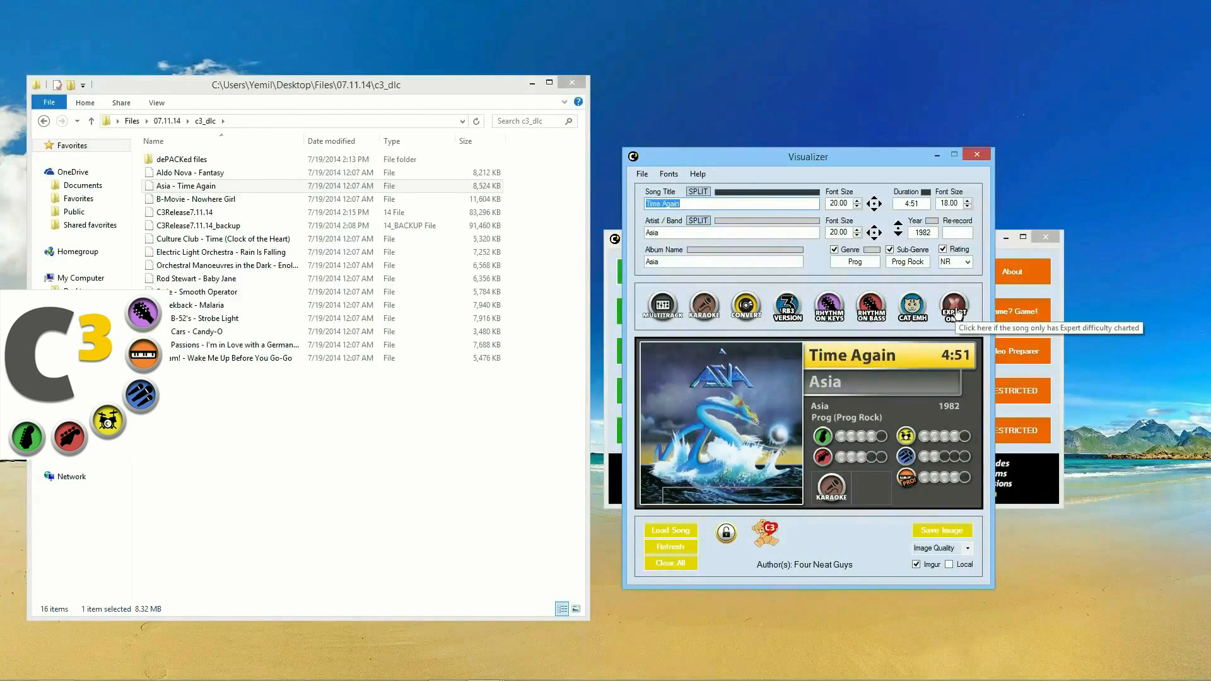
pyautogui.moveTo(908, 159); pyautogui.dragTo(844, 198)
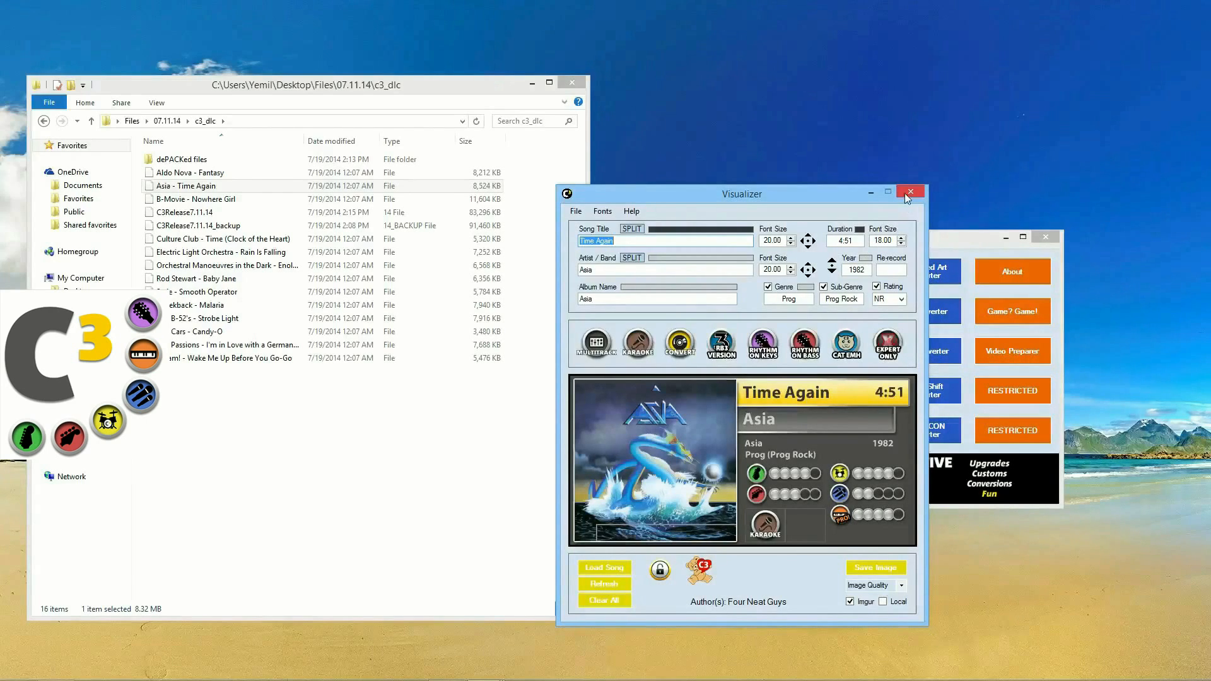
# Step: Load Enola Gay into the Visualizer, split the artist onto two lines, and set font size 15.61
pyautogui.moveTo(221, 265); pyautogui.dragTo(629, 418)
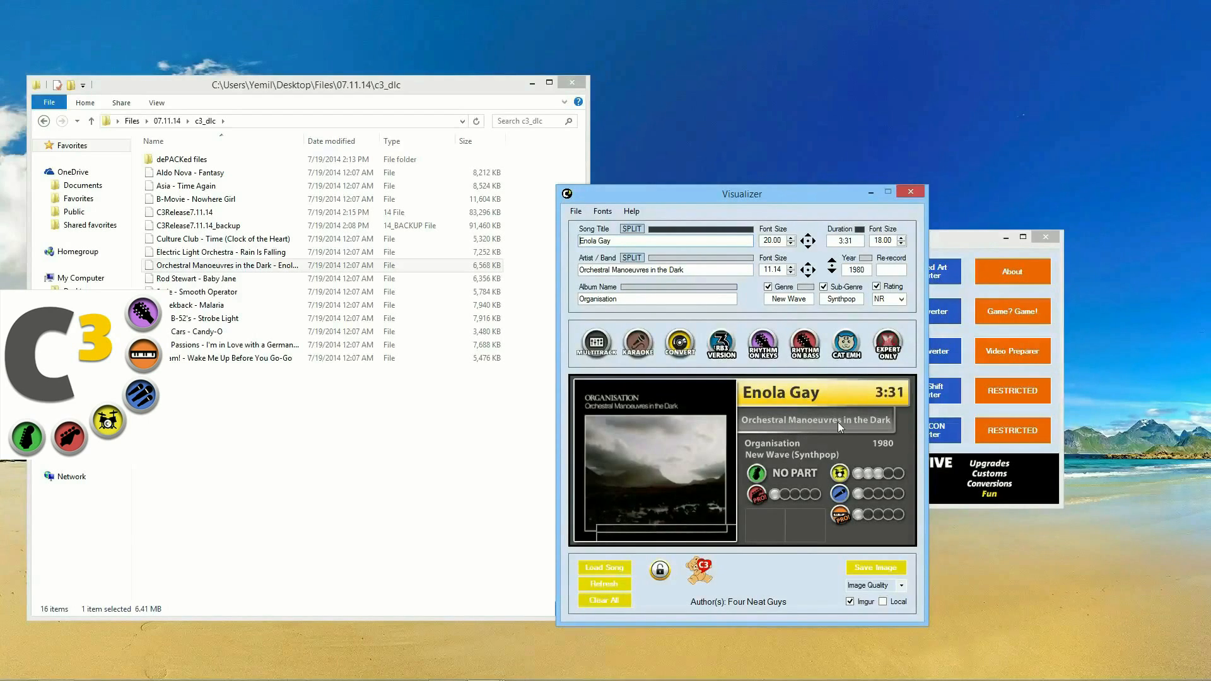
pyautogui.click(634, 260)
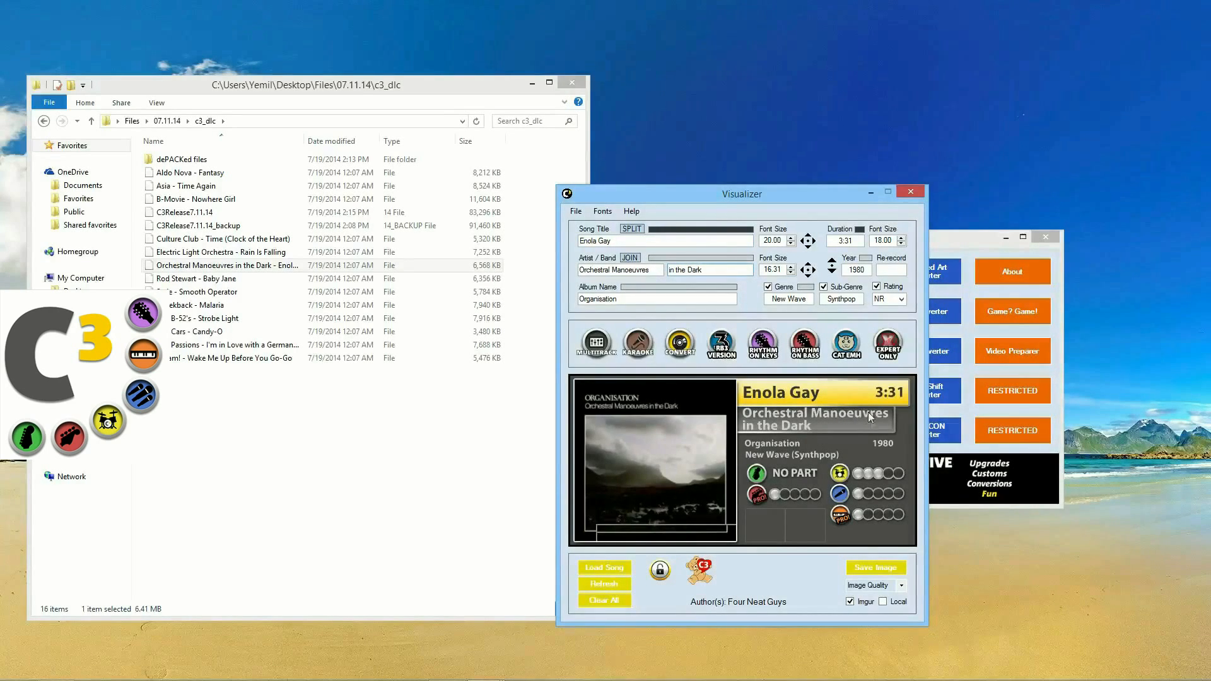
pyautogui.click(791, 267)
pyautogui.click(792, 266)
pyautogui.click(792, 267)
pyautogui.click(792, 267)
pyautogui.click(792, 268)
pyautogui.click(791, 272)
pyautogui.click(791, 273)
pyautogui.click(791, 273)
pyautogui.click(791, 272)
pyautogui.click(792, 272)
pyautogui.click(792, 273)
pyautogui.click(792, 272)
pyautogui.click(792, 273)
pyautogui.click(791, 272)
pyautogui.click(791, 273)
pyautogui.click(792, 272)
pyautogui.click(792, 273)
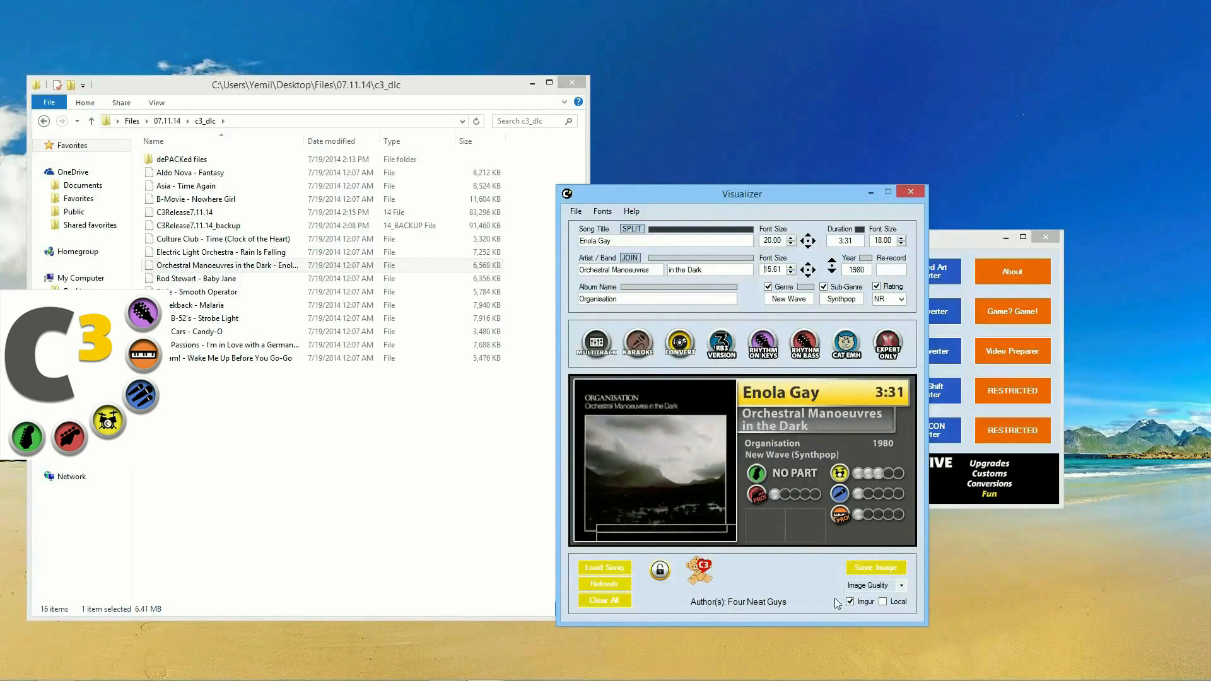
# Step: Nudge the two-line artist name up into position on the card
pyautogui.click(808, 265)
pyautogui.click(808, 265)
pyautogui.moveTo(809, 268); pyautogui.dragTo(809, 271)
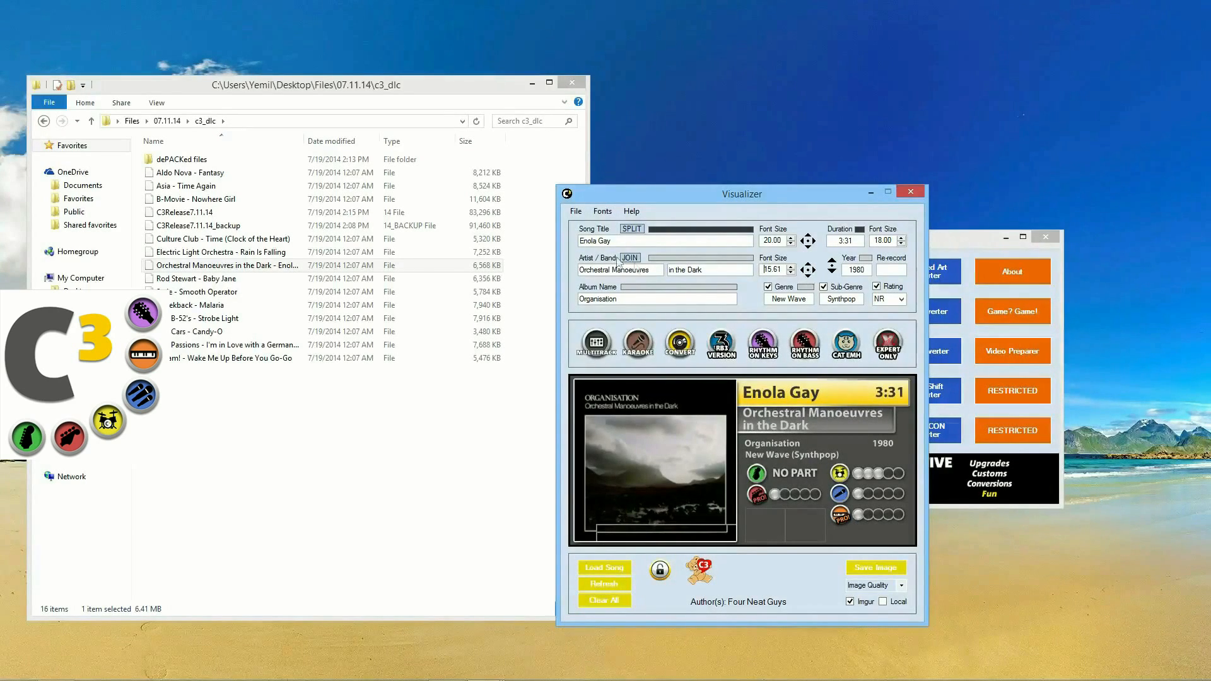
# Step: Make the album name red and the song title yellow on the Enola Gay card
pyautogui.click(674, 285)
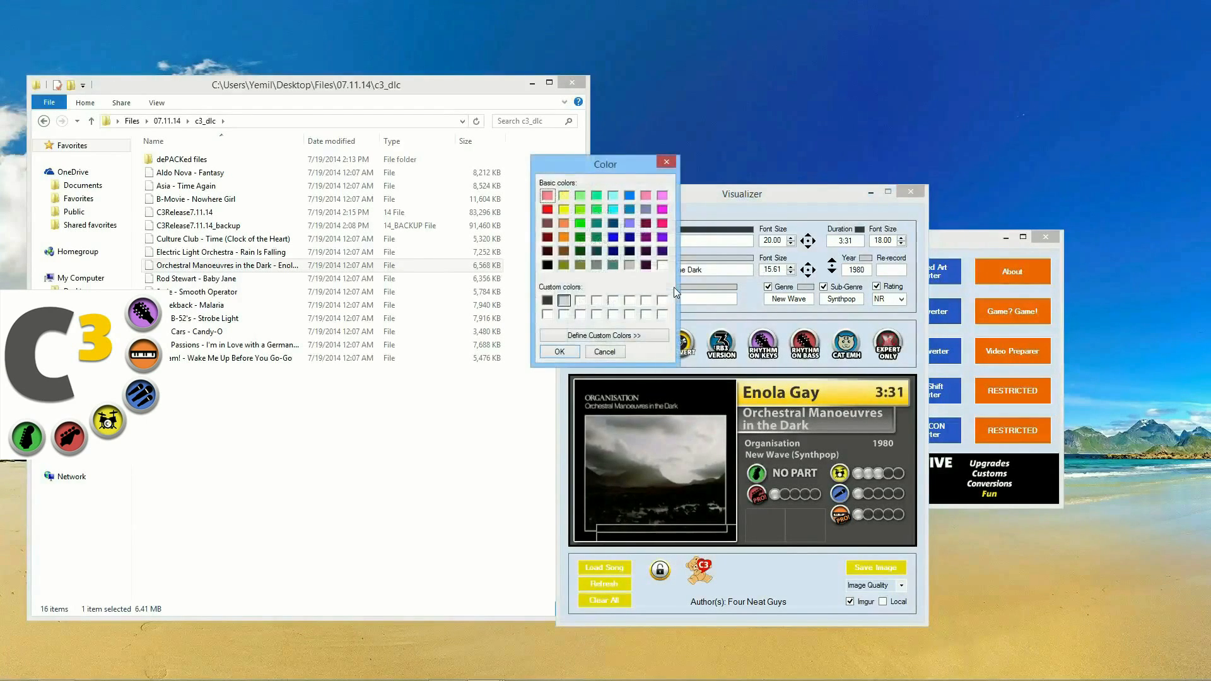
pyautogui.moveTo(599, 172); pyautogui.dragTo(562, 234)
pyautogui.click(509, 271)
pyautogui.click(521, 414)
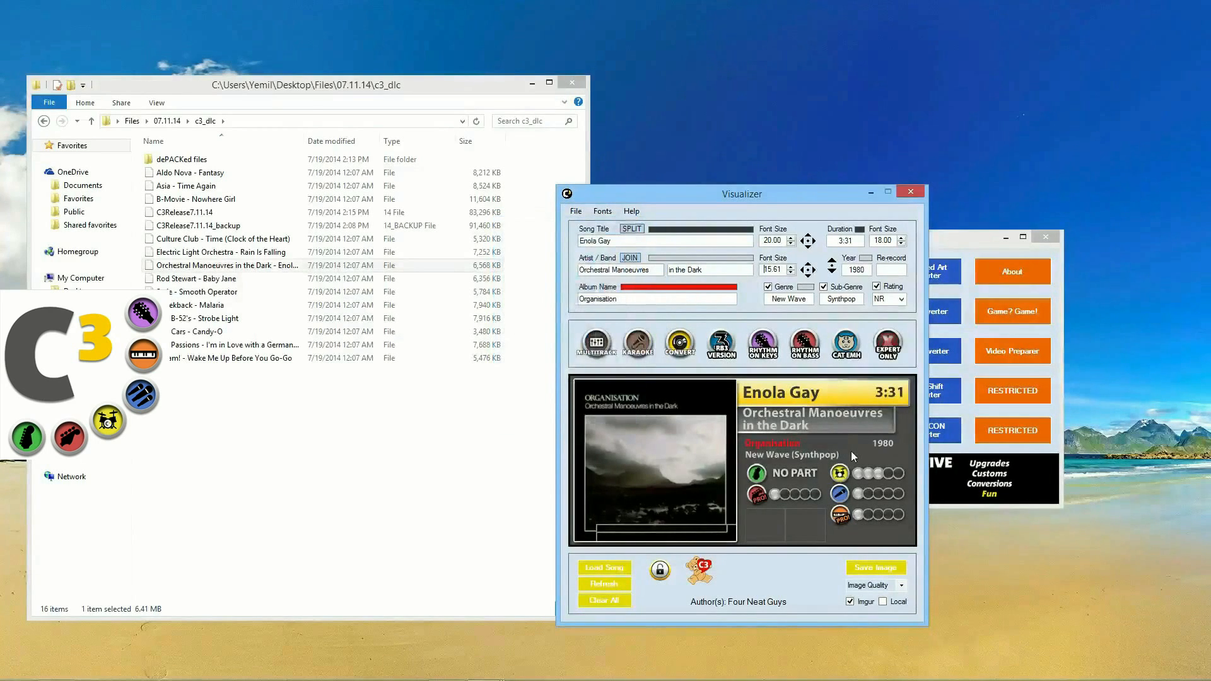
pyautogui.click(686, 235)
pyautogui.click(564, 199)
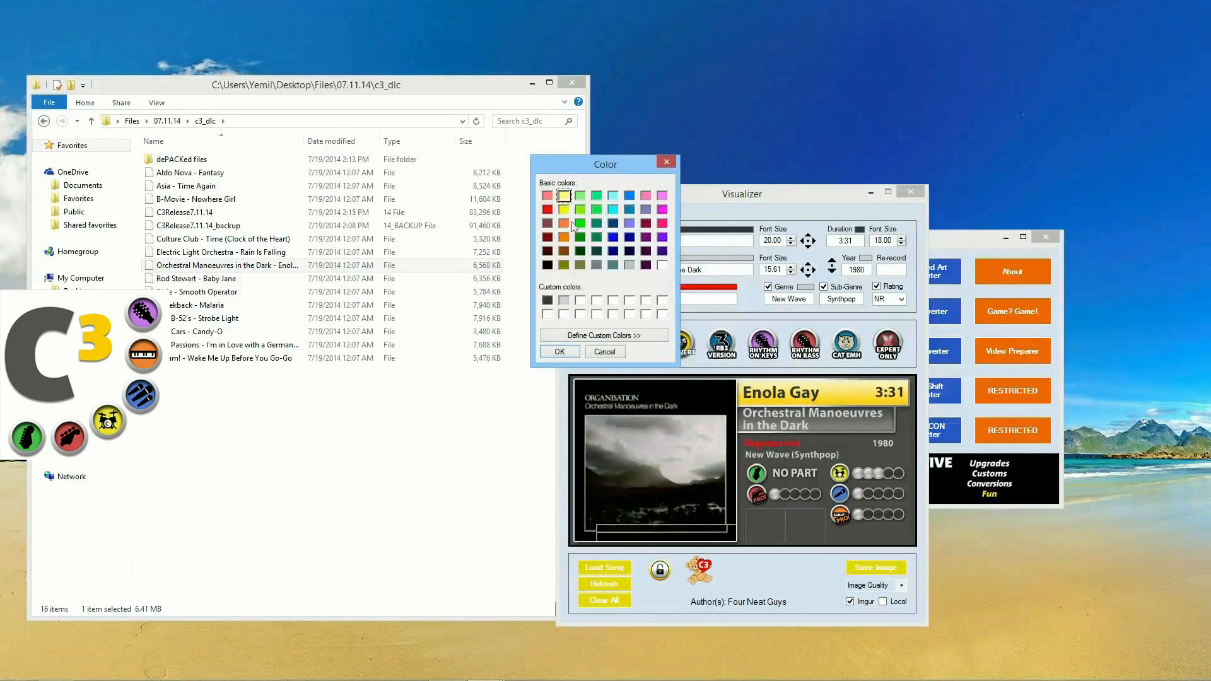
pyautogui.click(555, 351)
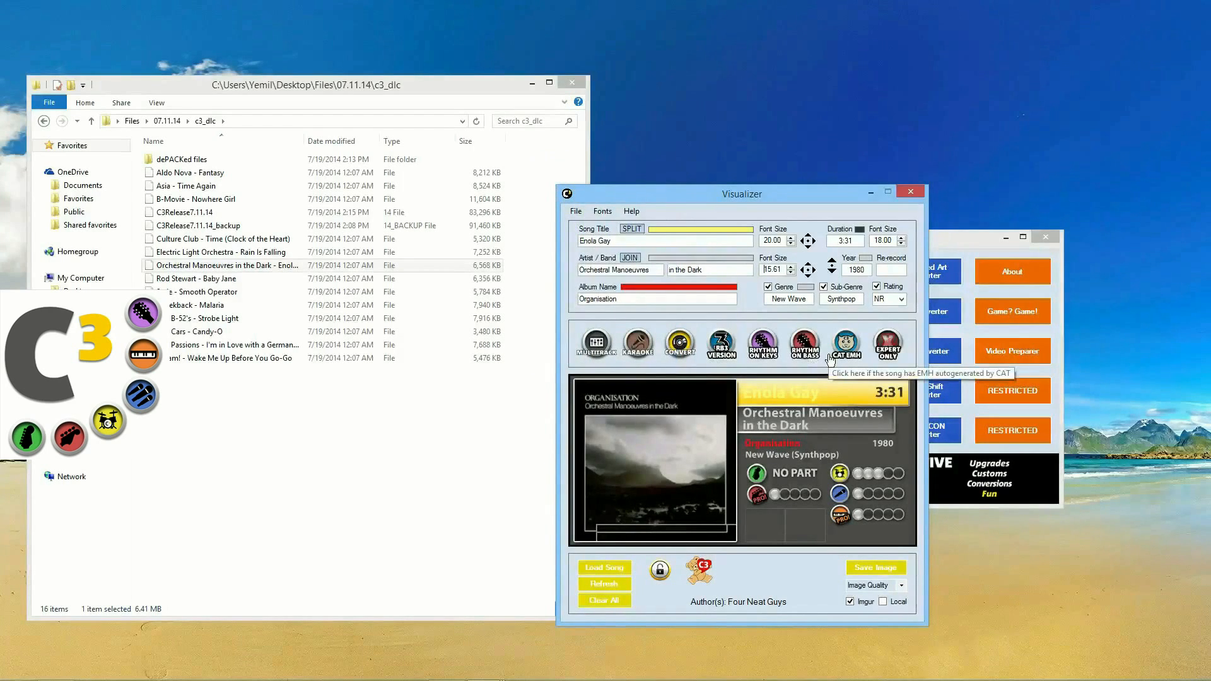
# Step: Make the duration green, upload the card image to Imgur, and close the Visualizer
pyautogui.click(861, 232)
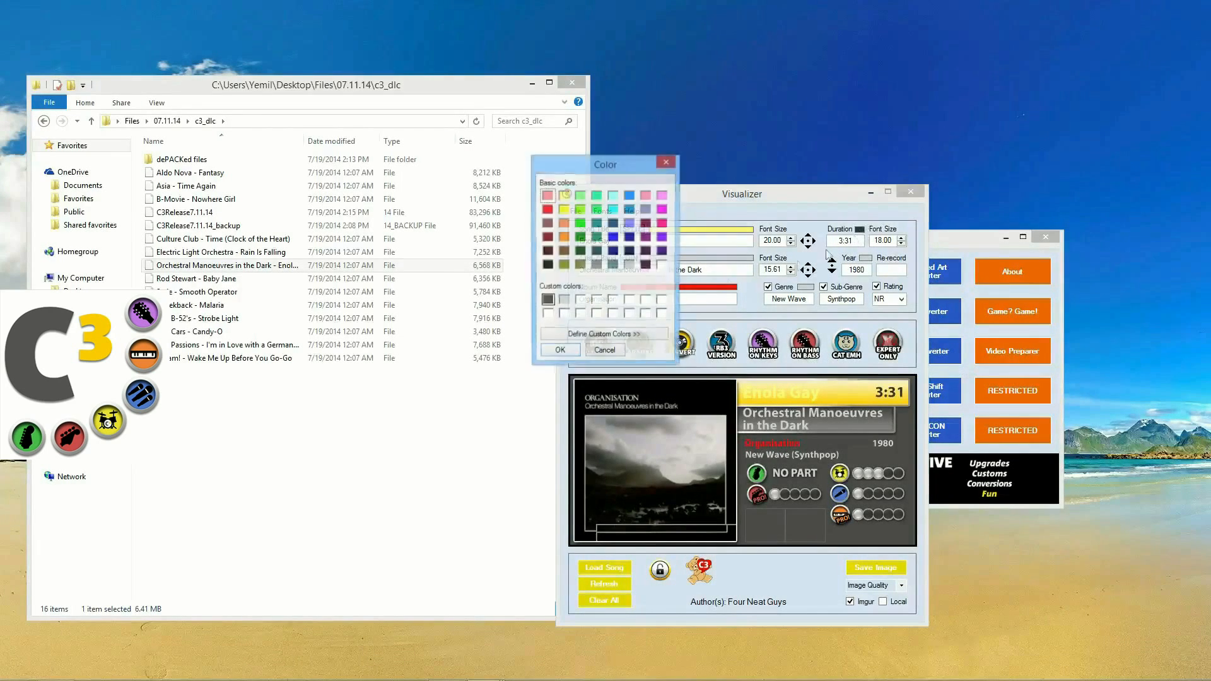
pyautogui.click(597, 210)
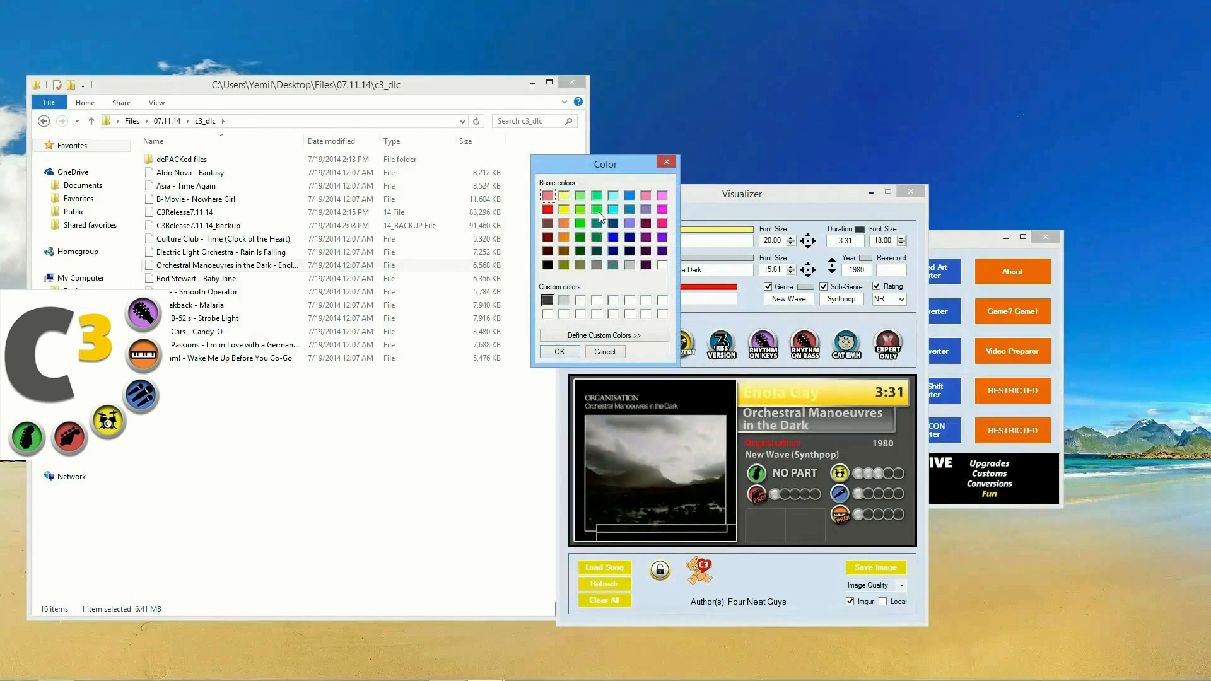
pyautogui.click(560, 352)
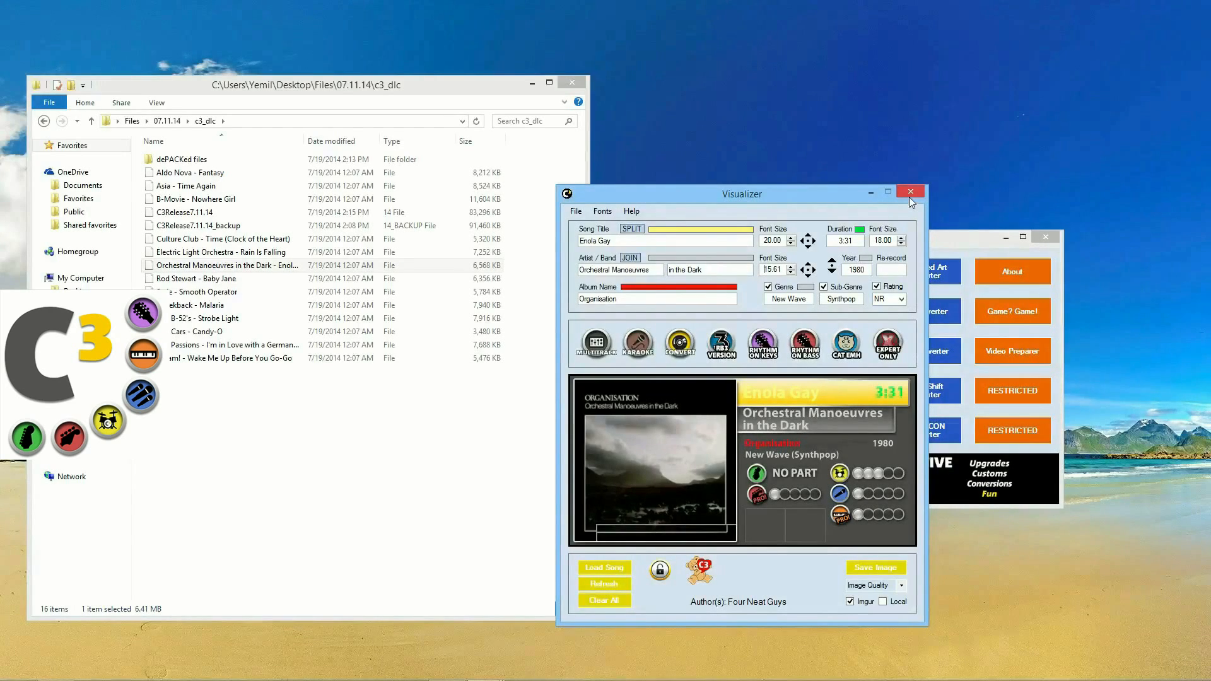
pyautogui.click(891, 570)
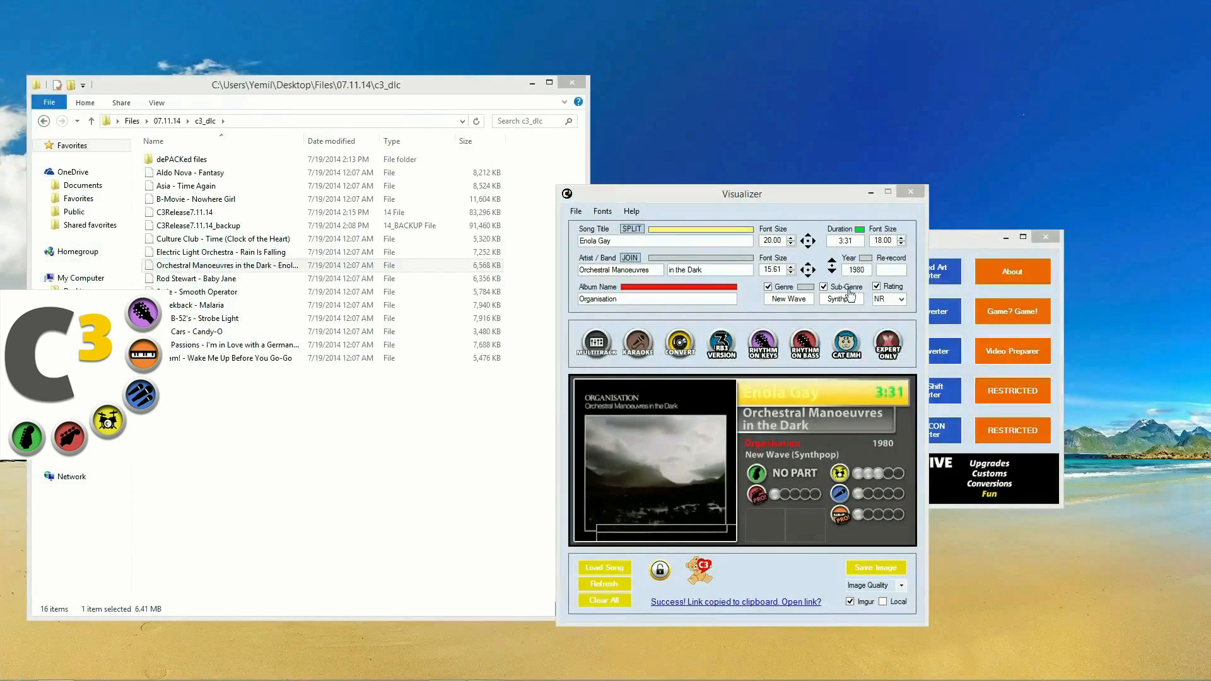
pyautogui.click(911, 193)
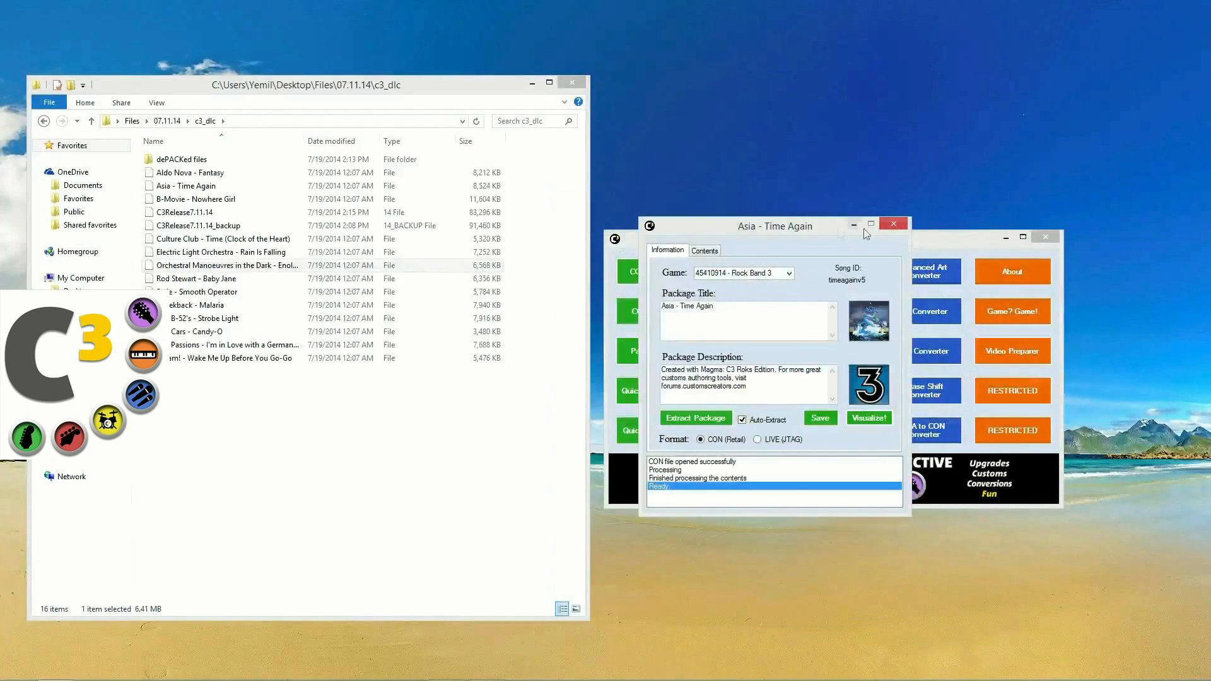
# Step: Bring up the Asia - Time Again package and keep Rock Band 3 as its game
pyautogui.click(800, 230)
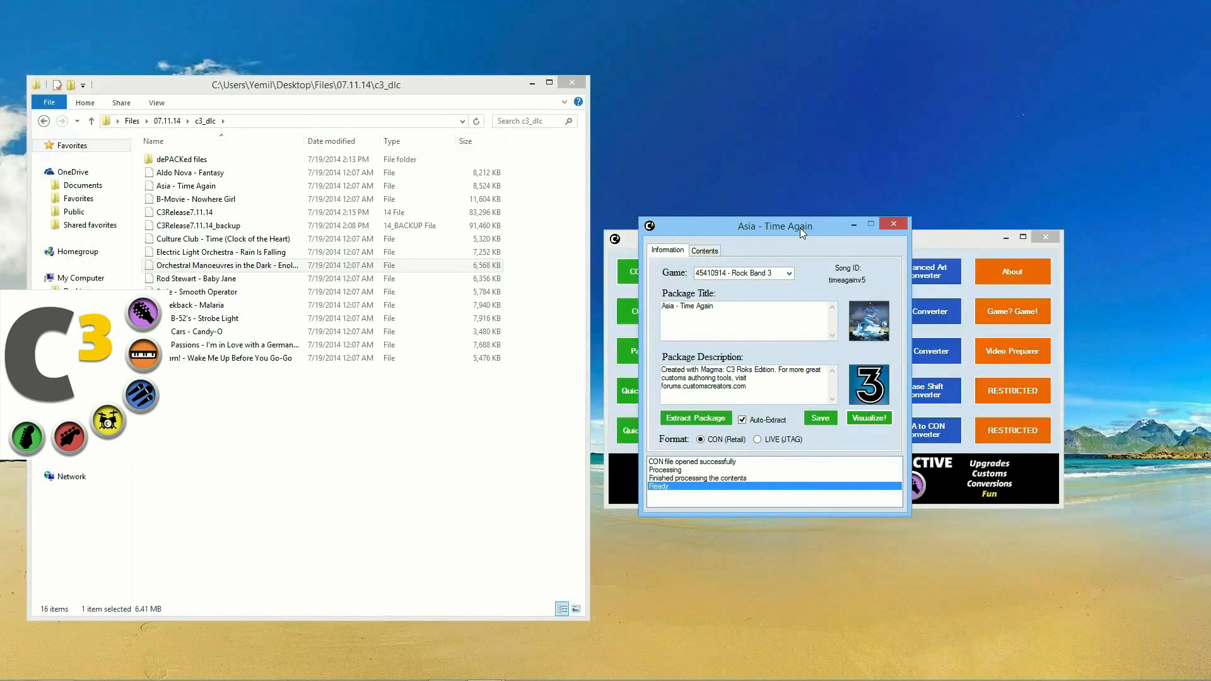
pyautogui.click(789, 275)
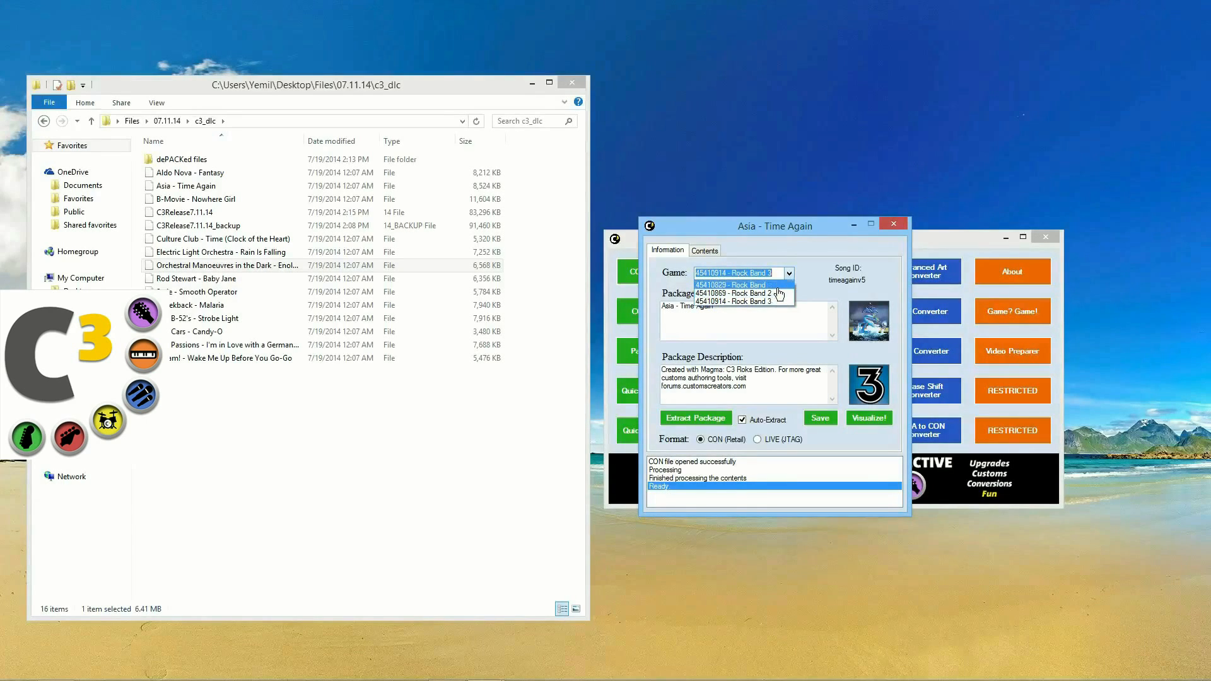
pyautogui.click(778, 306)
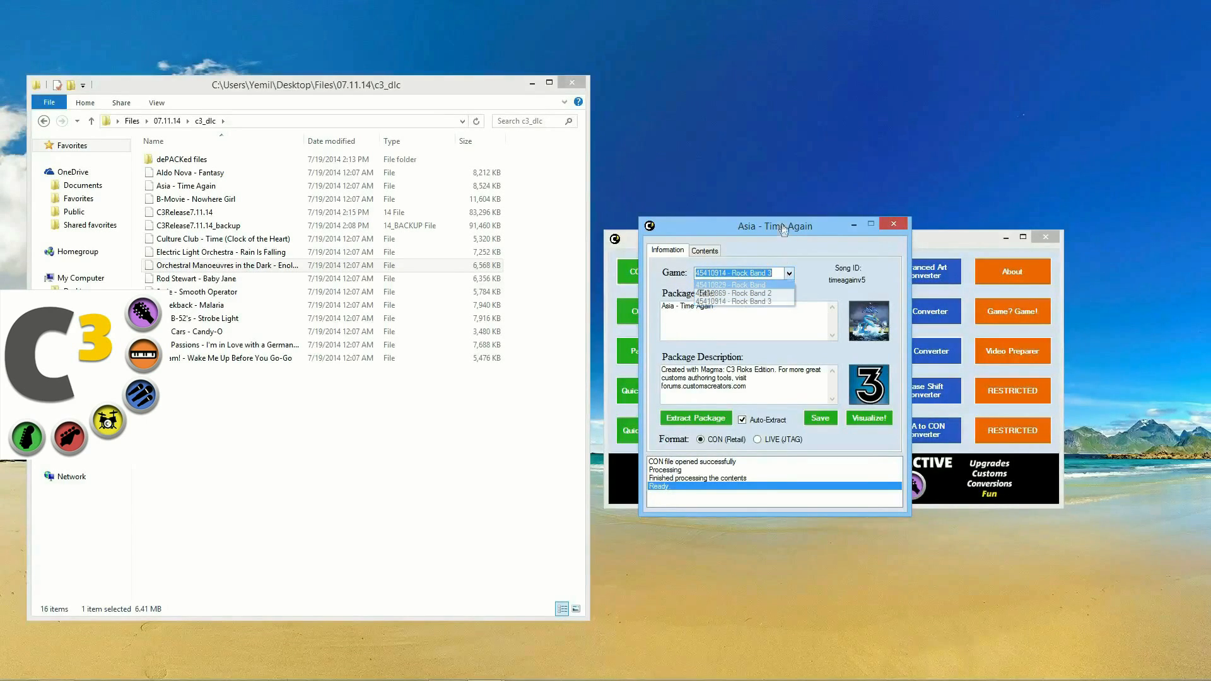
pyautogui.moveTo(793, 222); pyautogui.dragTo(815, 210)
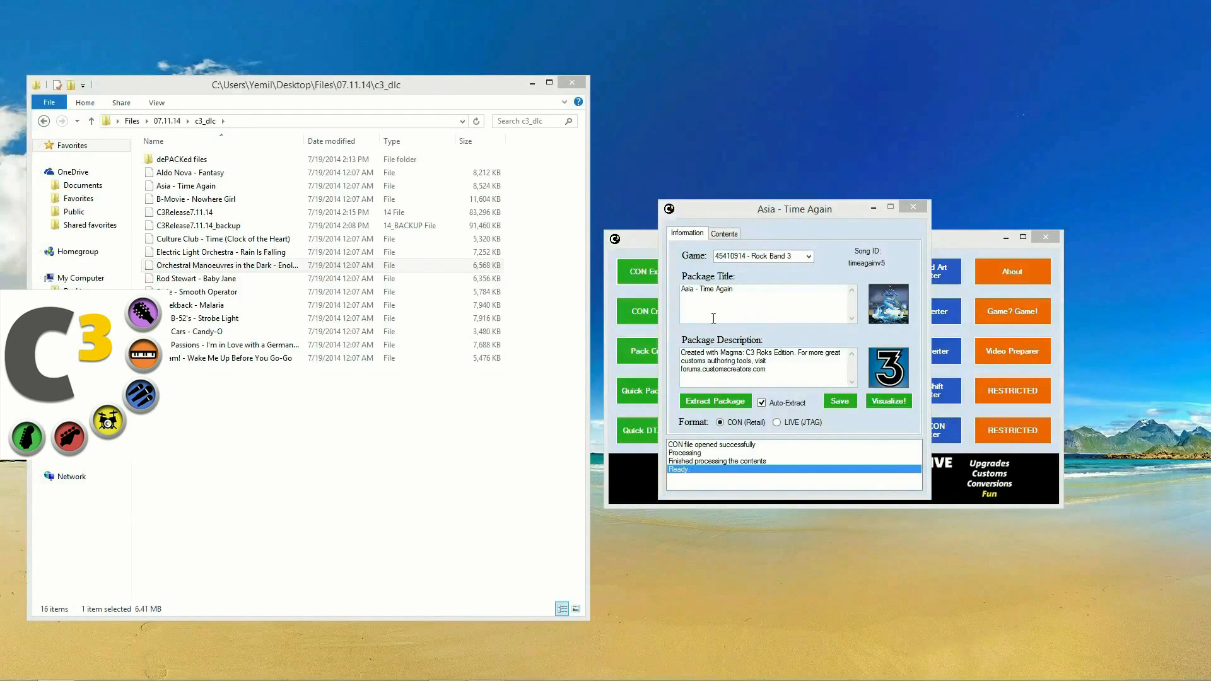
# Step: Set the package format to LIVE (JTAG), then rebuild and resign it
pyautogui.click(798, 424)
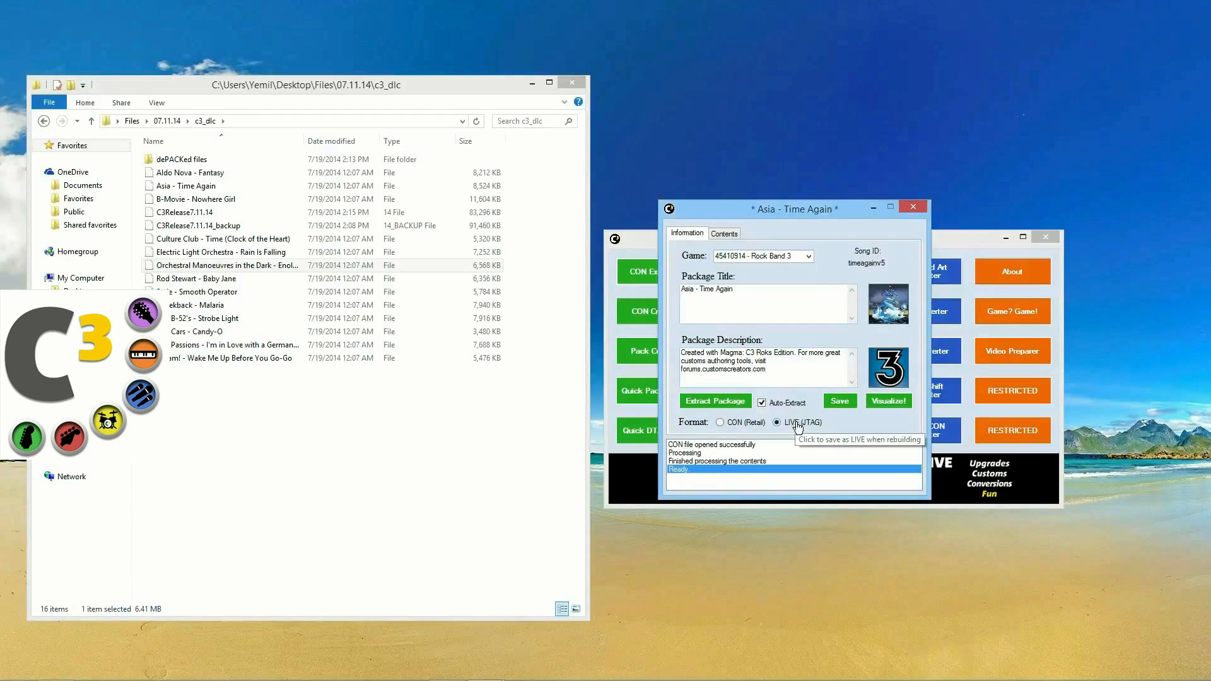
pyautogui.click(720, 422)
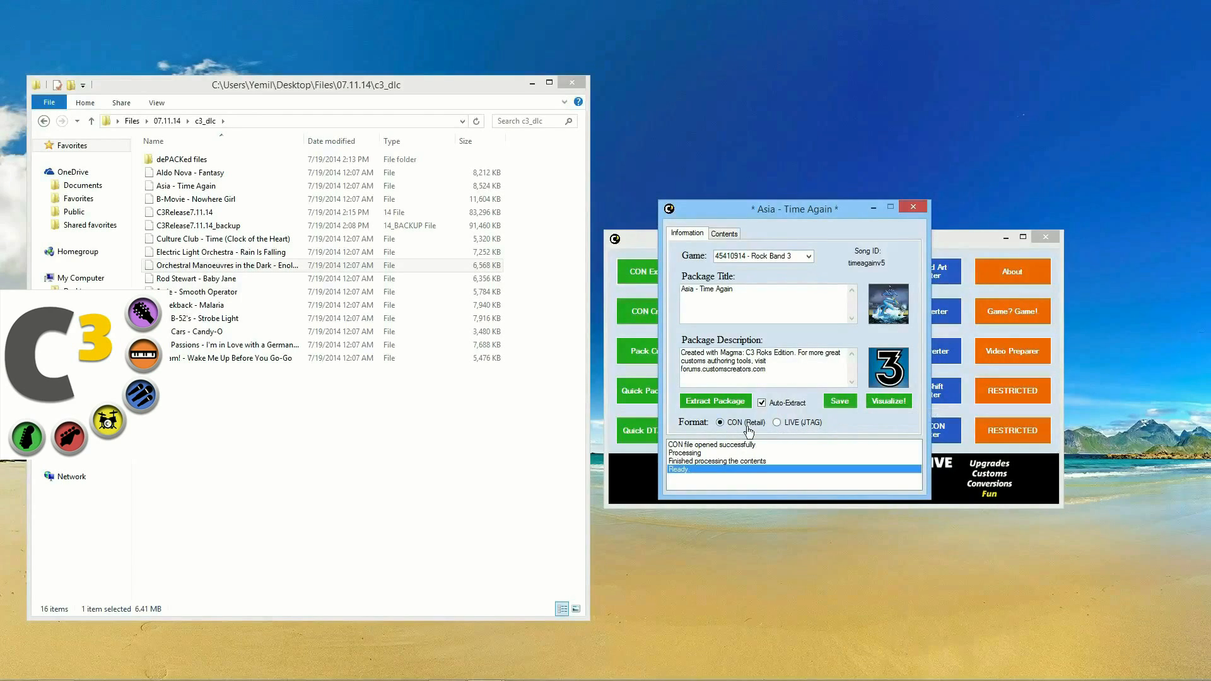
pyautogui.click(780, 425)
pyautogui.click(840, 401)
pyautogui.moveTo(804, 215); pyautogui.dragTo(709, 210)
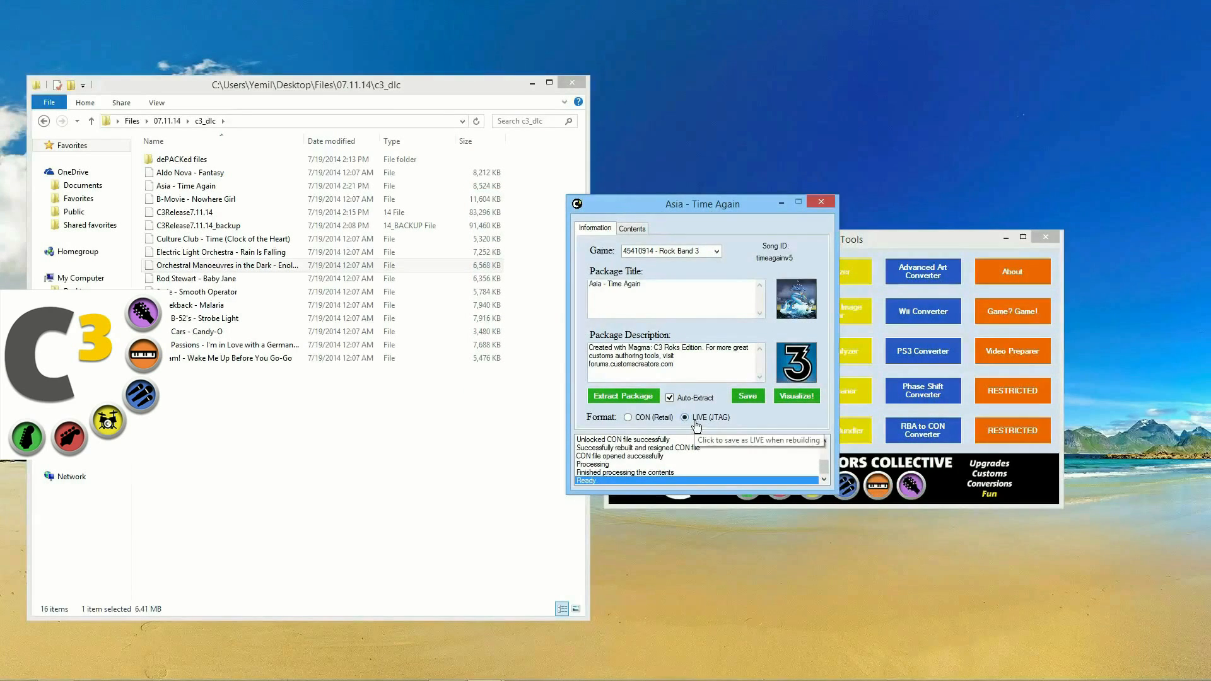
pyautogui.moveTo(639, 208); pyautogui.dragTo(682, 208)
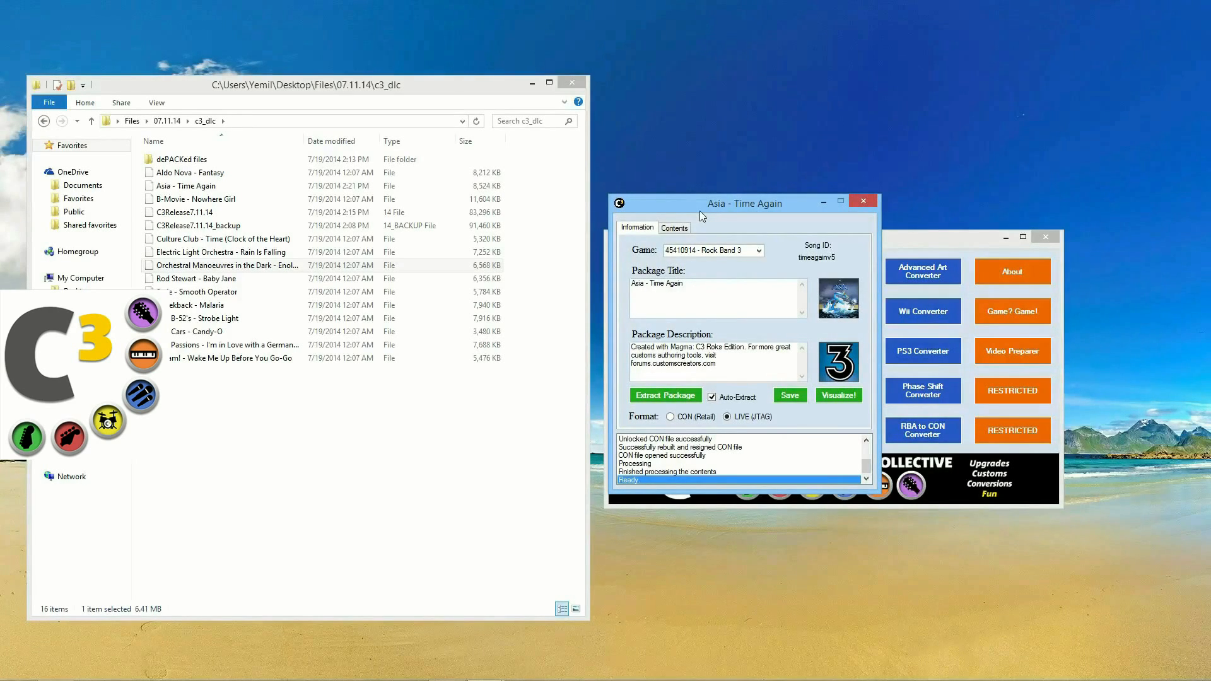
# Step: Browse the package contents and select songs.dta
pyautogui.click(687, 231)
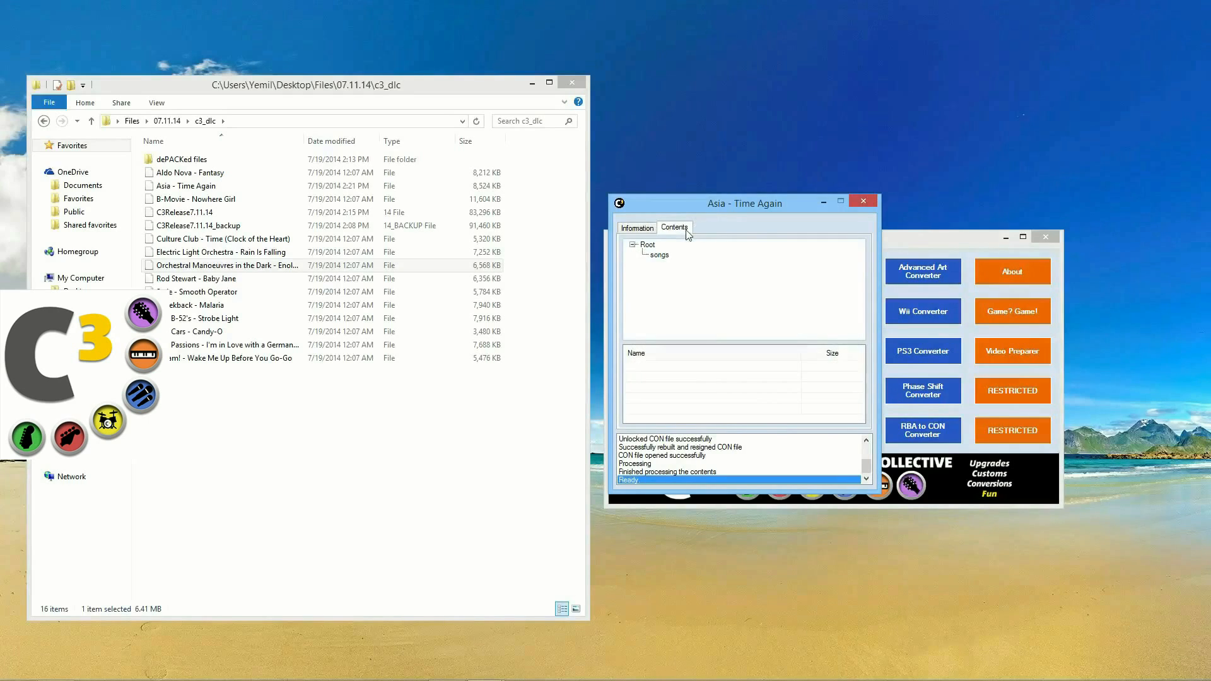
pyautogui.click(660, 255)
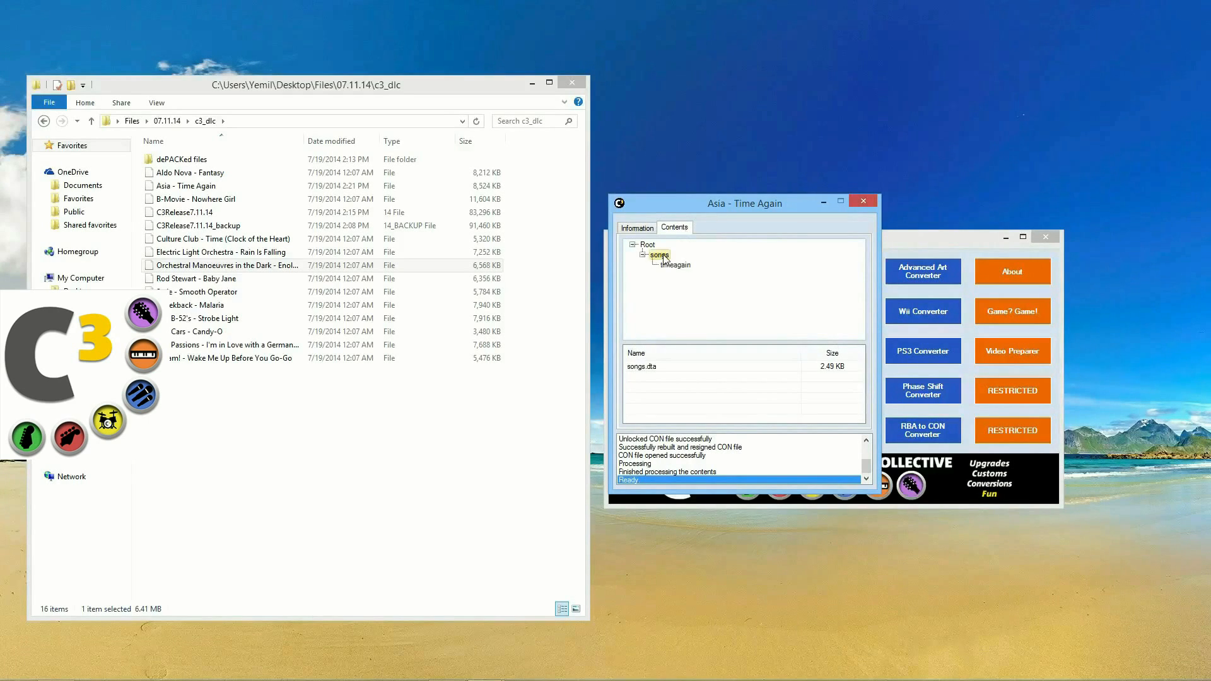
pyautogui.click(677, 270)
pyautogui.click(652, 259)
pyautogui.click(44, 120)
pyautogui.click(43, 121)
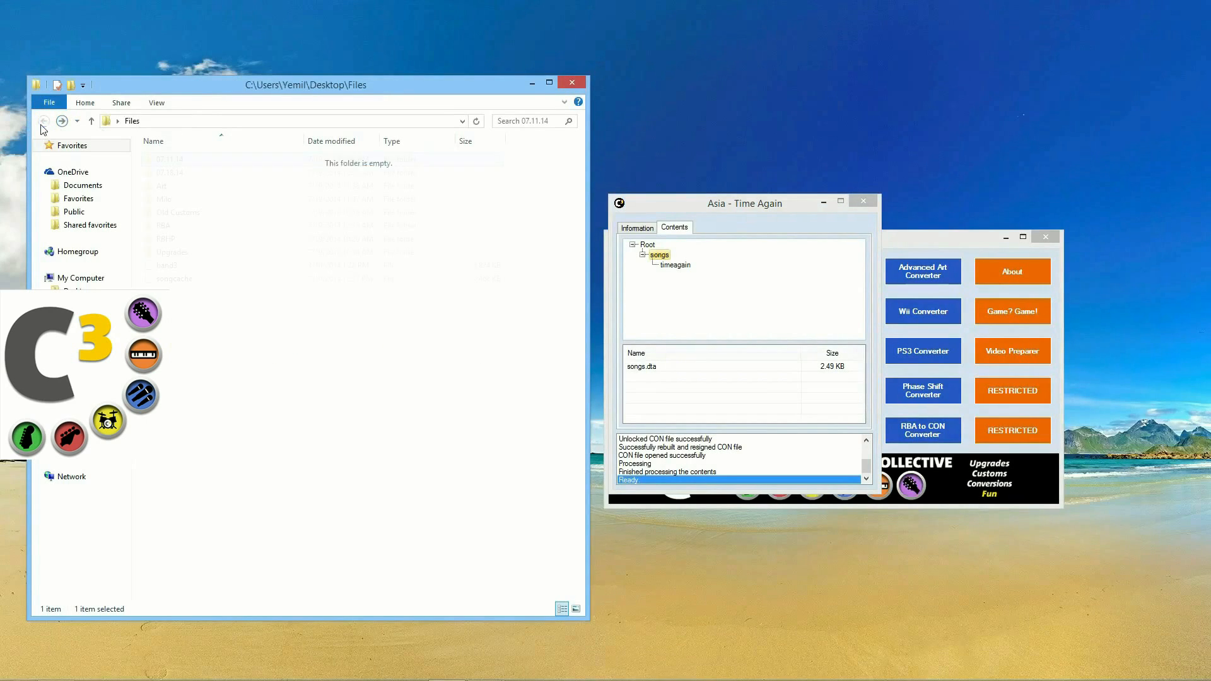
pyautogui.moveTo(747, 207); pyautogui.dragTo(785, 204)
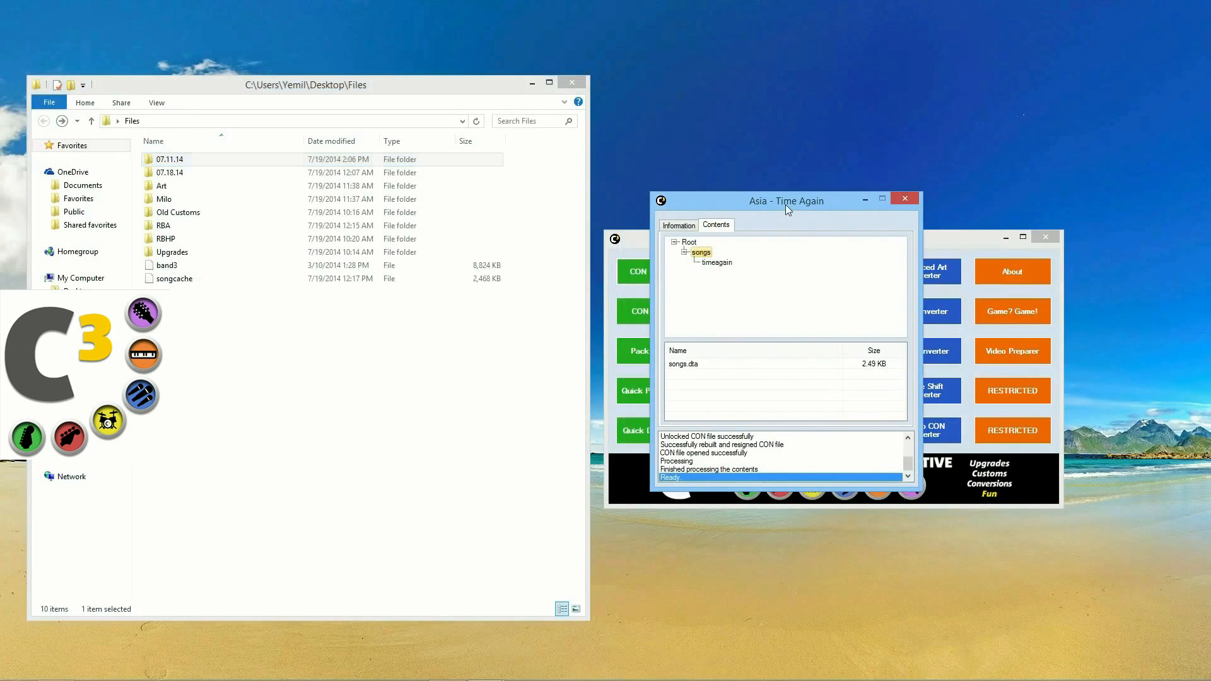
pyautogui.click(689, 366)
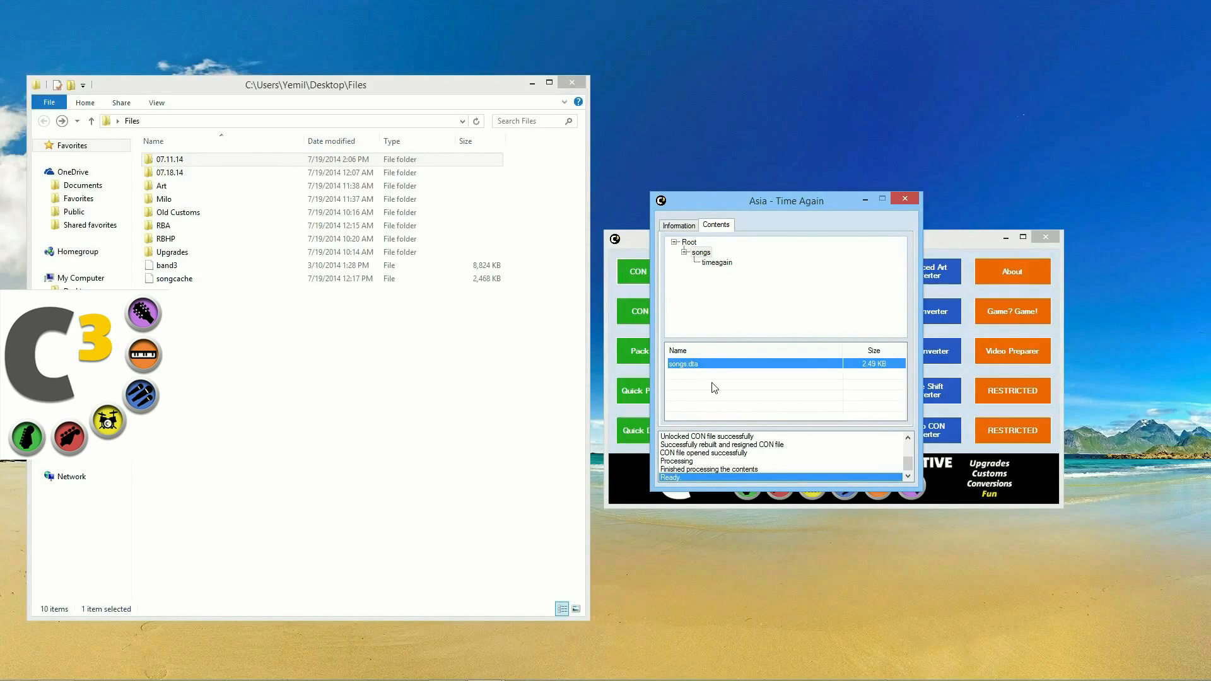
pyautogui.moveTo(770, 202); pyautogui.dragTo(819, 203)
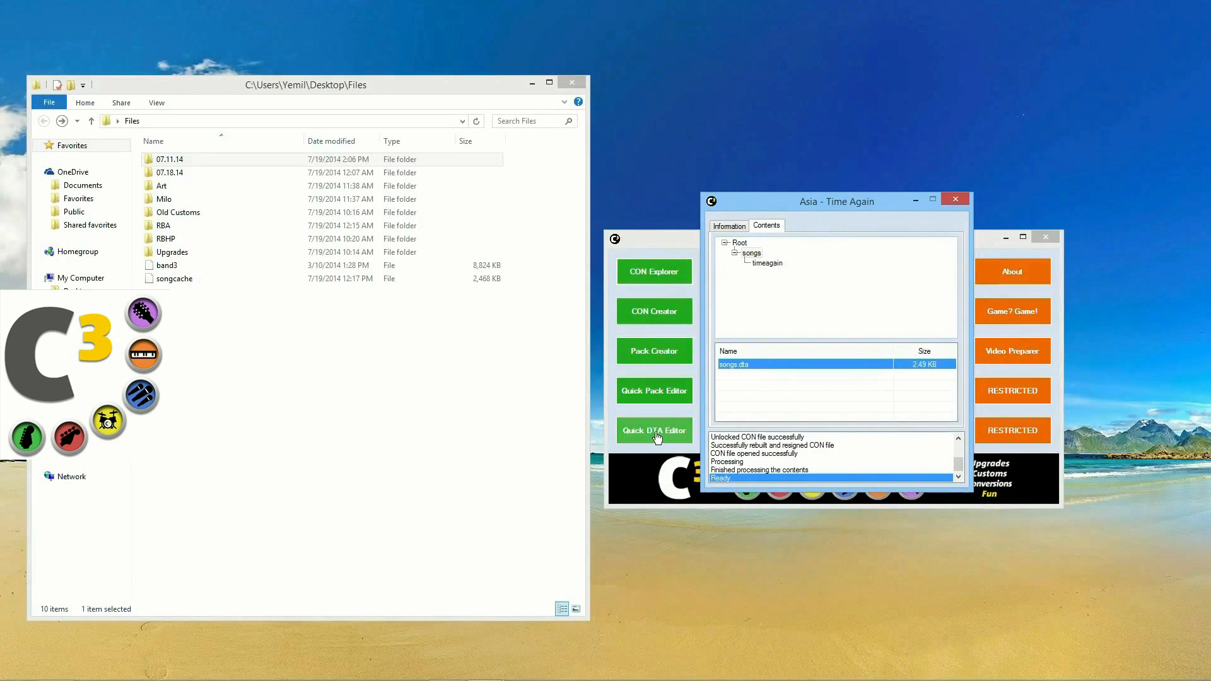
# Step: Extract songs.dta into the Files folder and open the copy for editing
pyautogui.rightClick(743, 370)
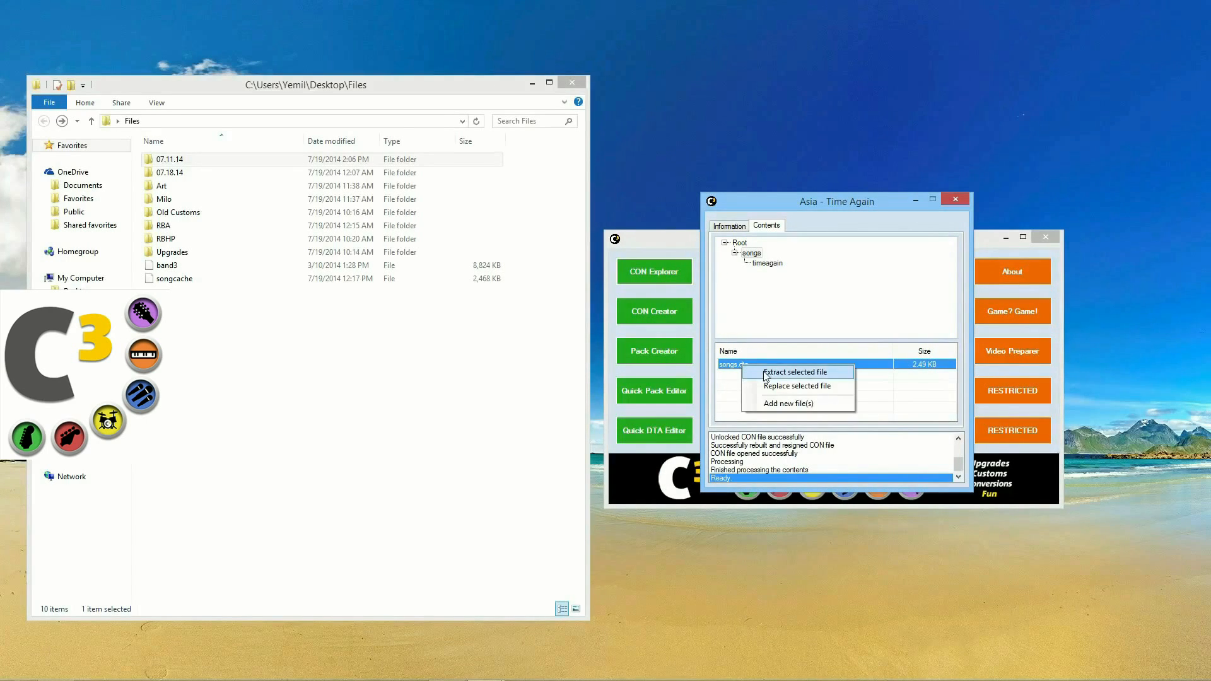
pyautogui.click(728, 367)
pyautogui.moveTo(737, 366); pyautogui.dragTo(444, 401)
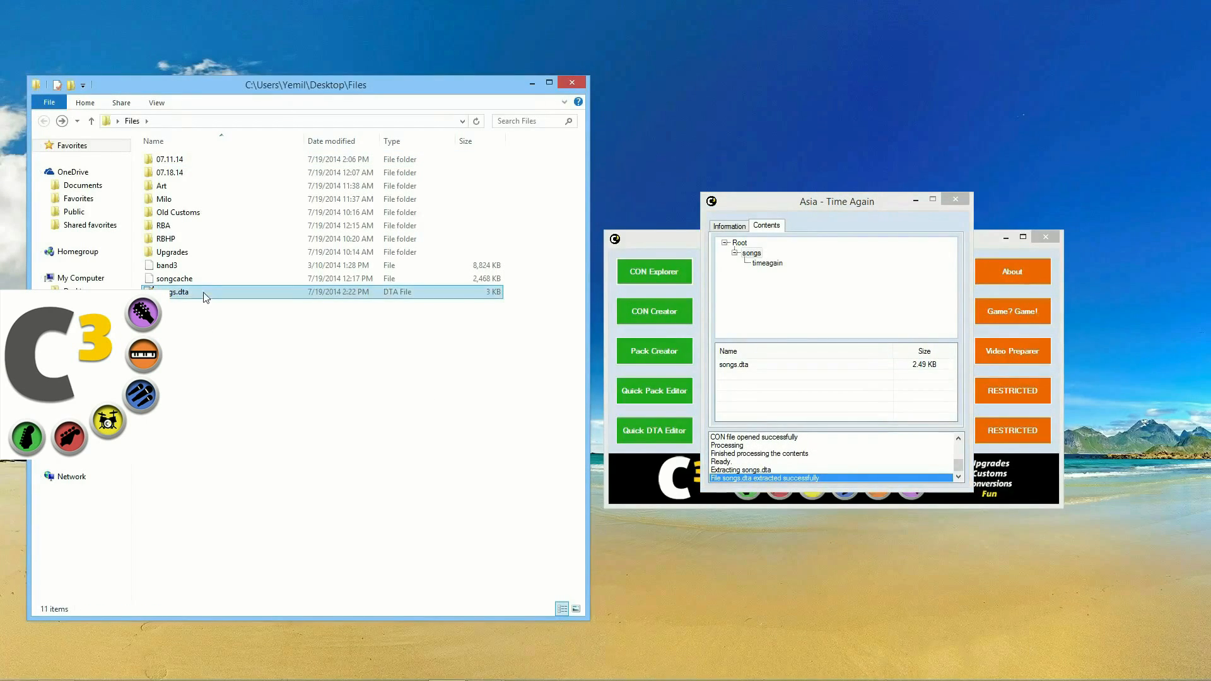
pyautogui.doubleClick(206, 297)
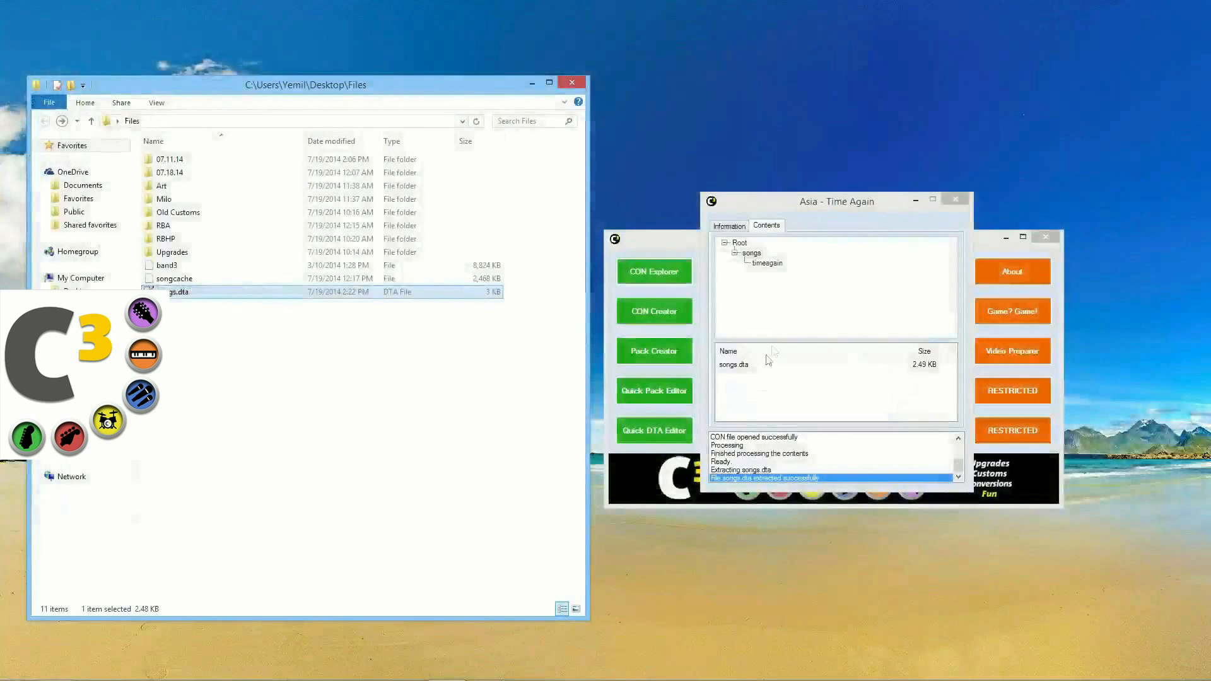
# Step: Replace the package's songs.dta with the Files folder copy, then save and rebuild the package
pyautogui.click(747, 366)
pyautogui.rightClick(746, 366)
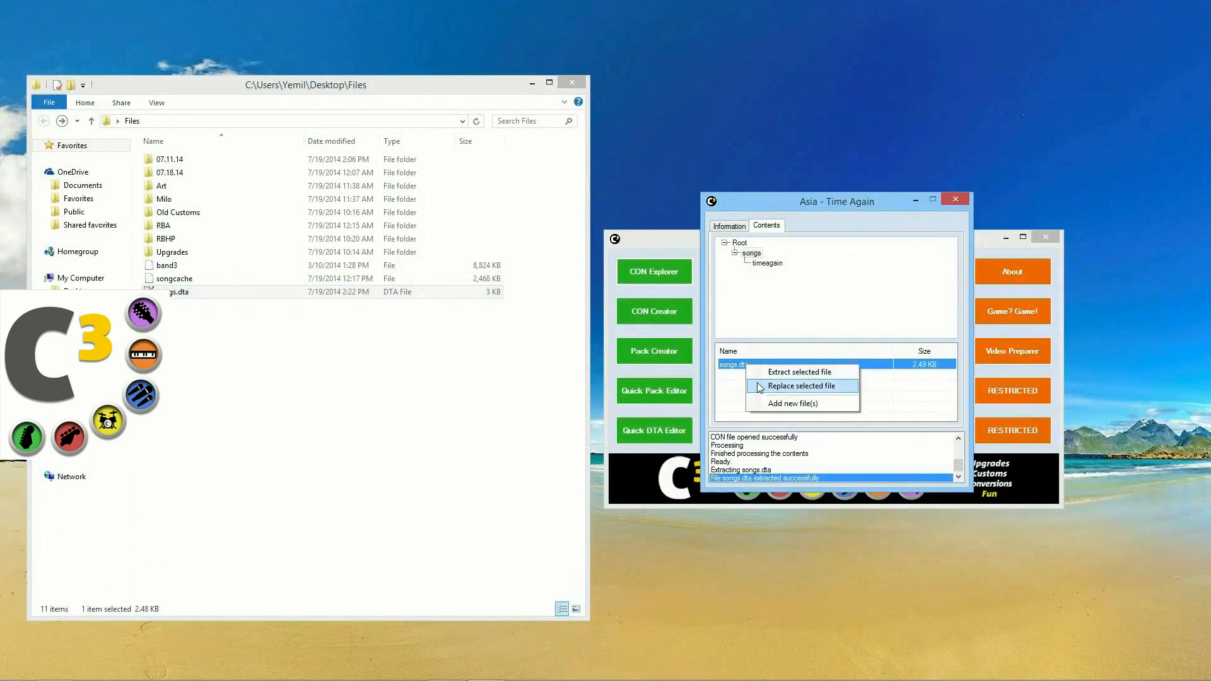
pyautogui.click(741, 370)
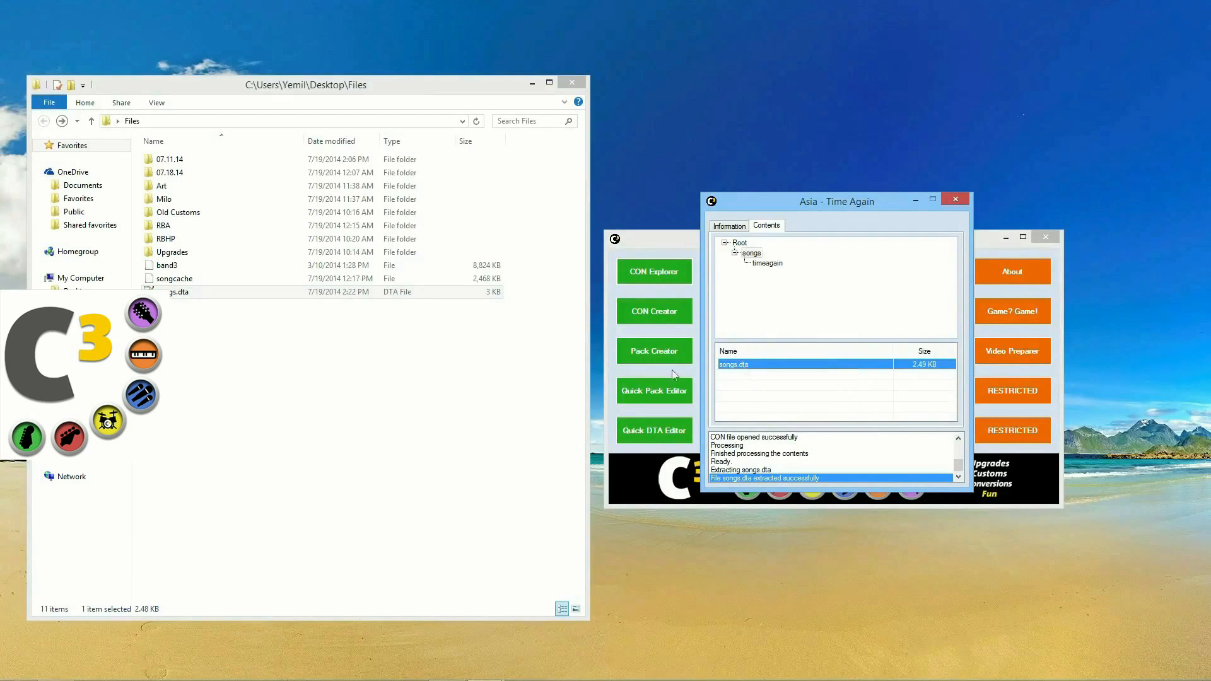
pyautogui.moveTo(167, 292); pyautogui.dragTo(725, 365)
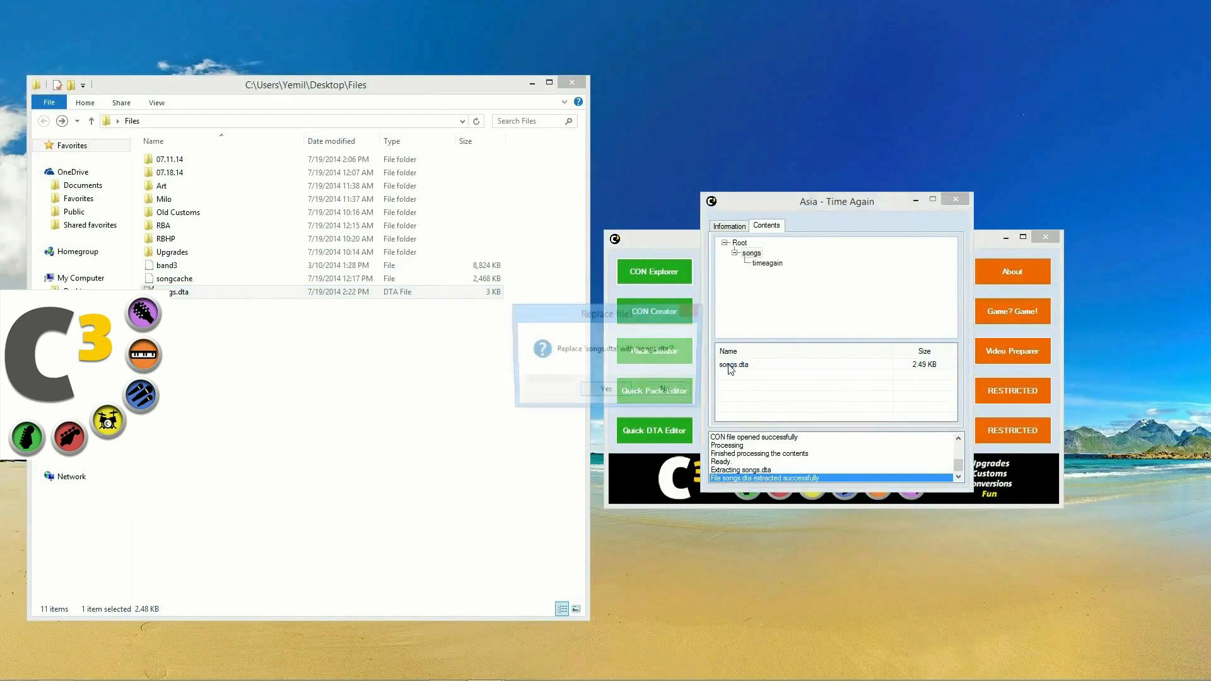
pyautogui.click(606, 391)
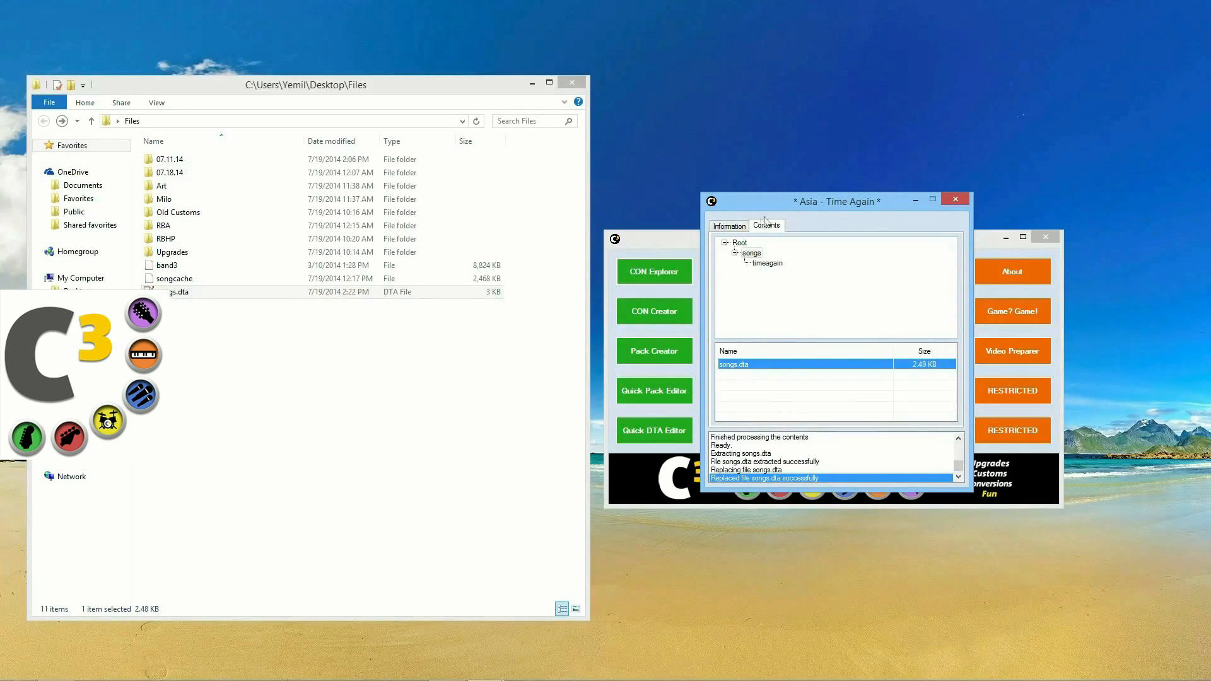
pyautogui.click(731, 225)
pyautogui.click(882, 394)
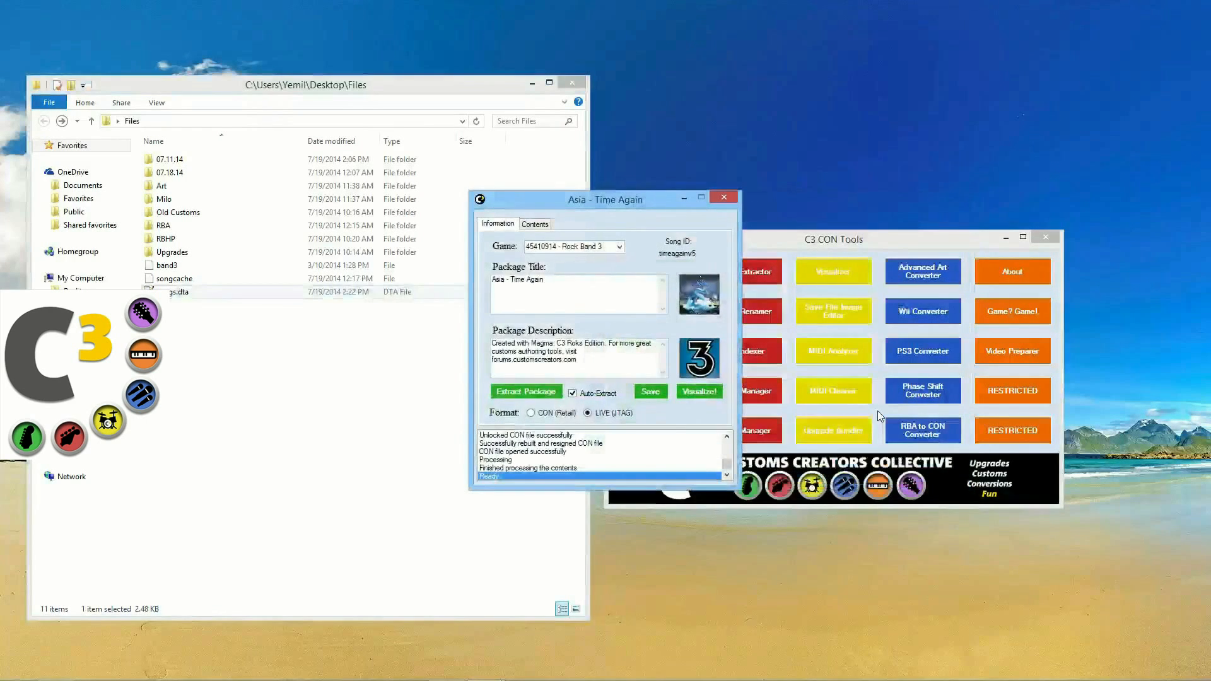
# Step: Close the Asia window and review the Time Again entry of songs.dta in Notepad++
pyautogui.click(724, 198)
pyautogui.doubleClick(180, 292)
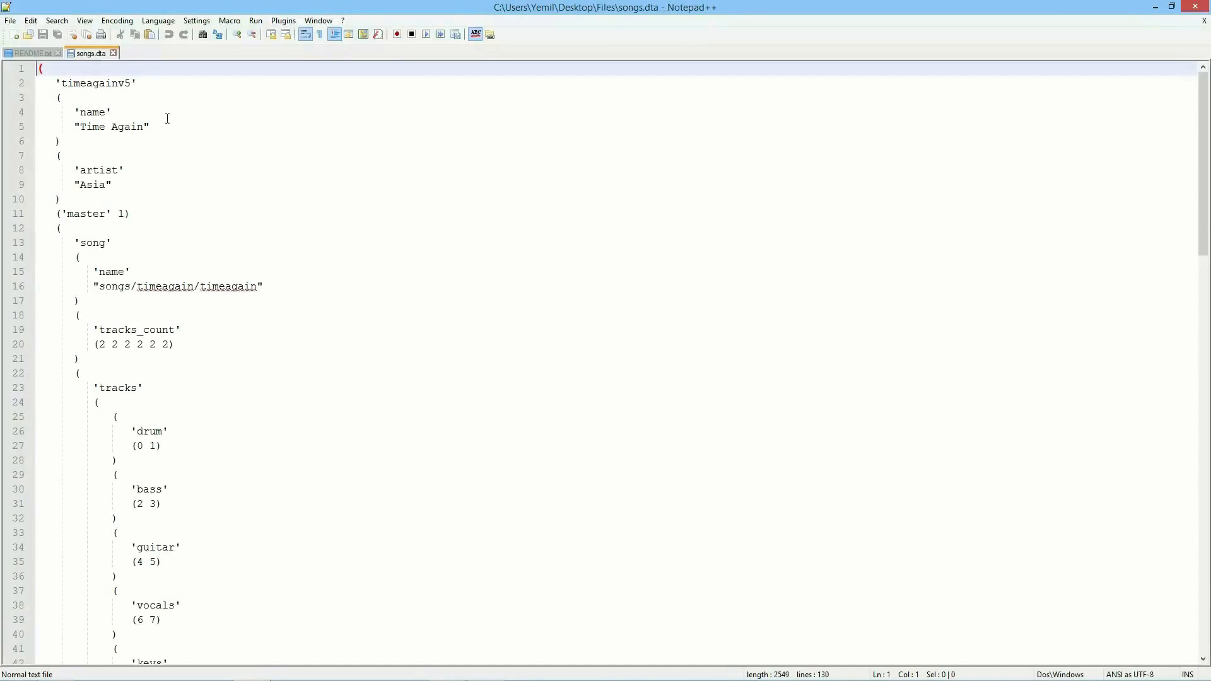
pyautogui.scroll(-20, 164, 347)
pyautogui.scroll(-5, 164, 348)
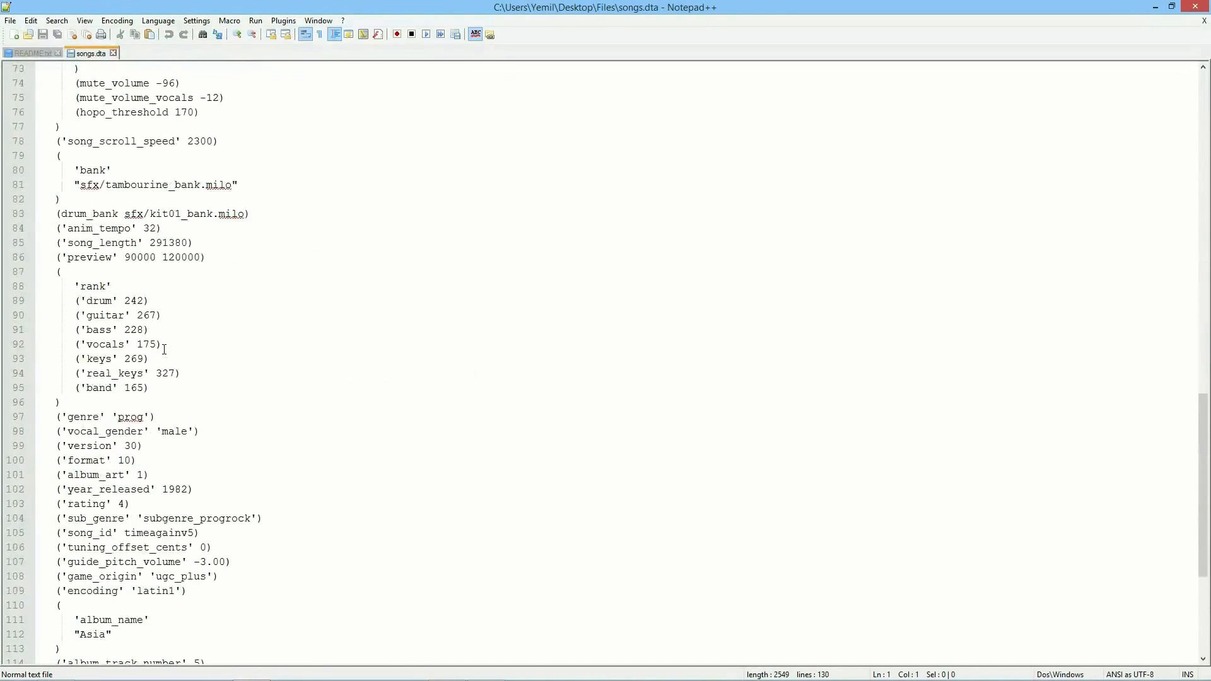
pyautogui.scroll(20, 164, 348)
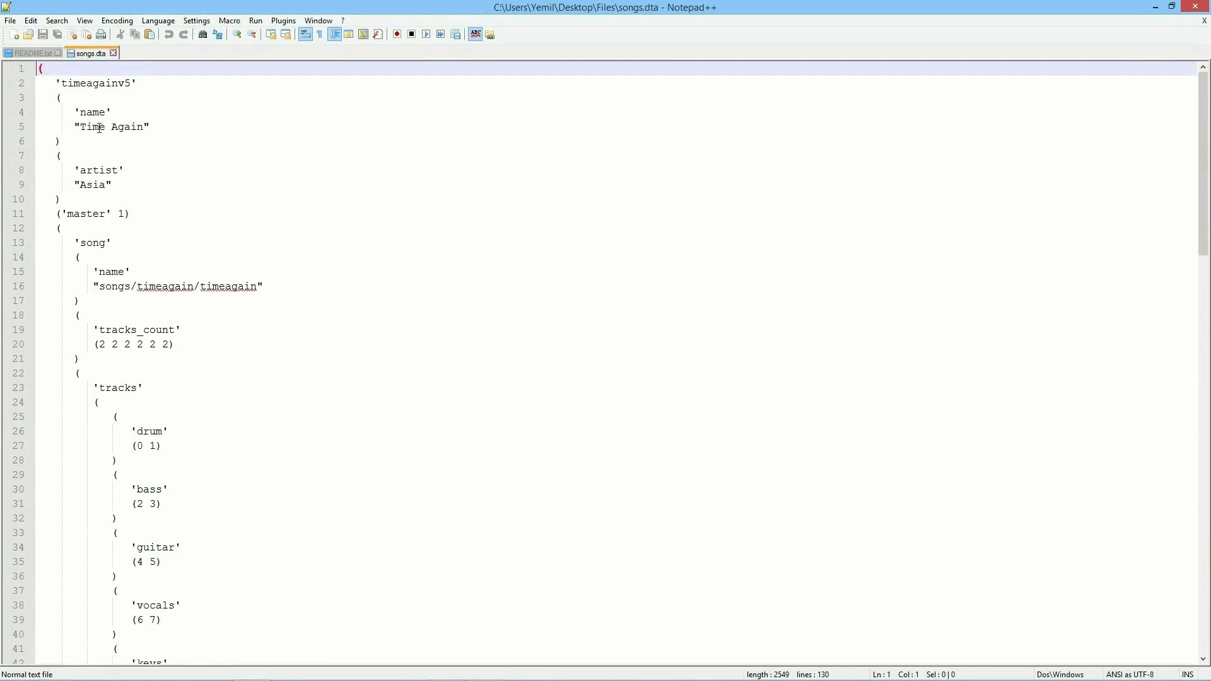
pyautogui.moveTo(80, 127); pyautogui.dragTo(144, 126)
pyautogui.moveTo(80, 184); pyautogui.dragTo(106, 185)
pyautogui.scroll(-2, 124, 319)
pyautogui.scroll(-19, 124, 319)
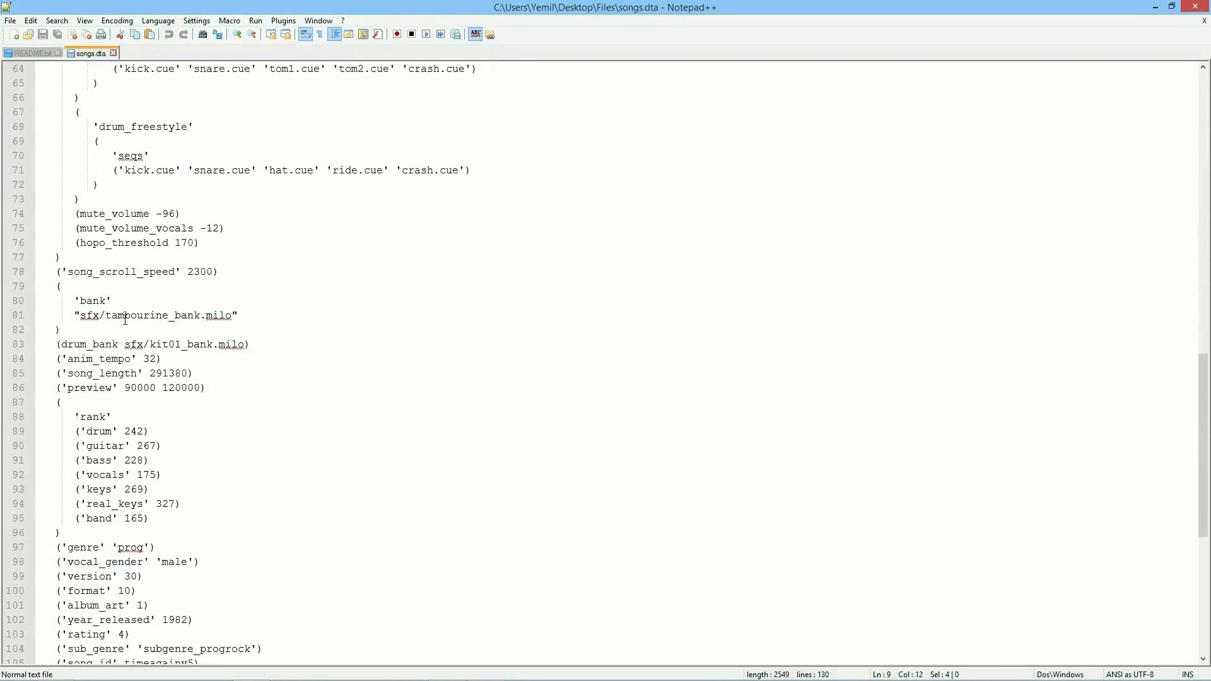
pyautogui.scroll(11, 124, 319)
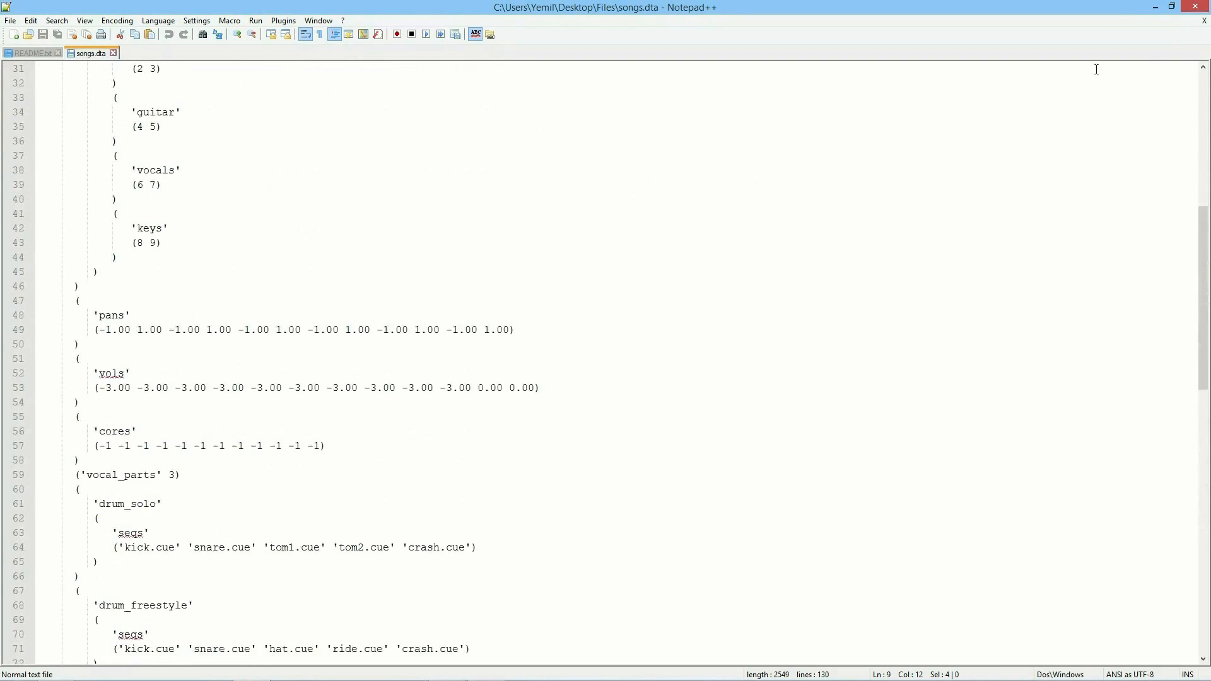
# Step: Close Notepad++, open the 07.18.14 folder of 14 songs, and launch the Quick DTA Editor
pyautogui.click(1204, 21)
pyautogui.click(1194, 6)
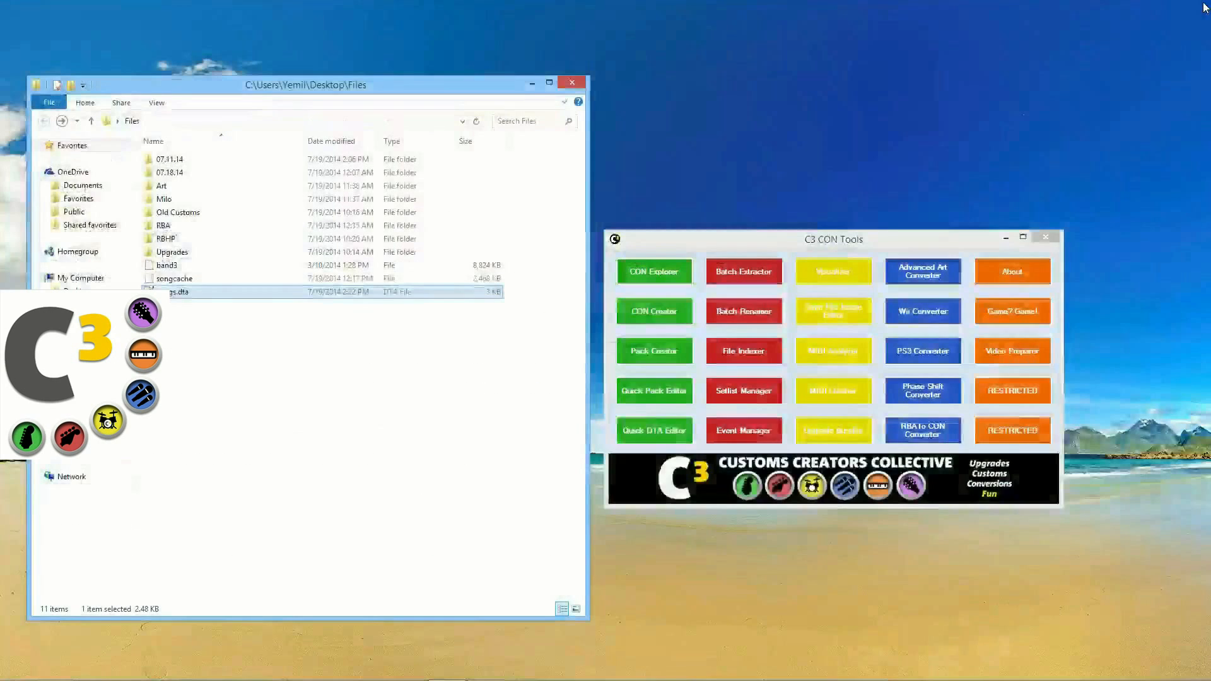
pyautogui.click(541, 410)
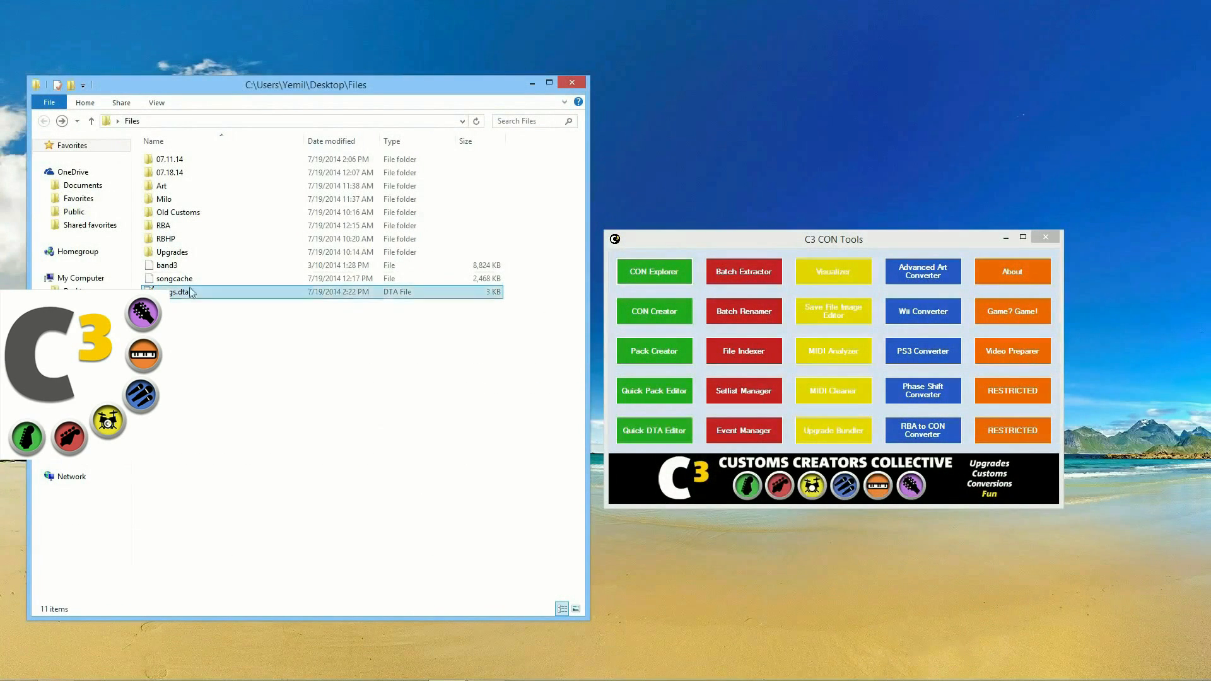
pyautogui.doubleClick(169, 173)
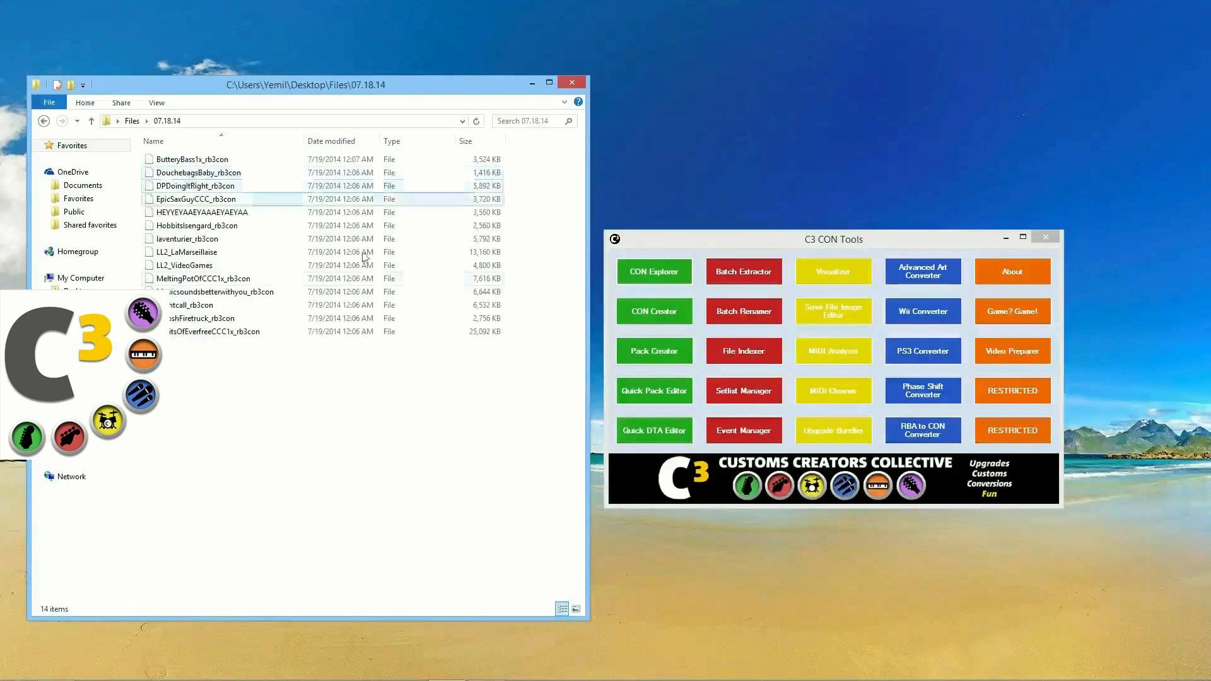
pyautogui.click(640, 442)
# Step: Load ButteryBass1x_rb3con into the Quick DTA Editor to open its DTA as temp_dta.txt
pyautogui.moveTo(653, 237); pyautogui.dragTo(757, 248)
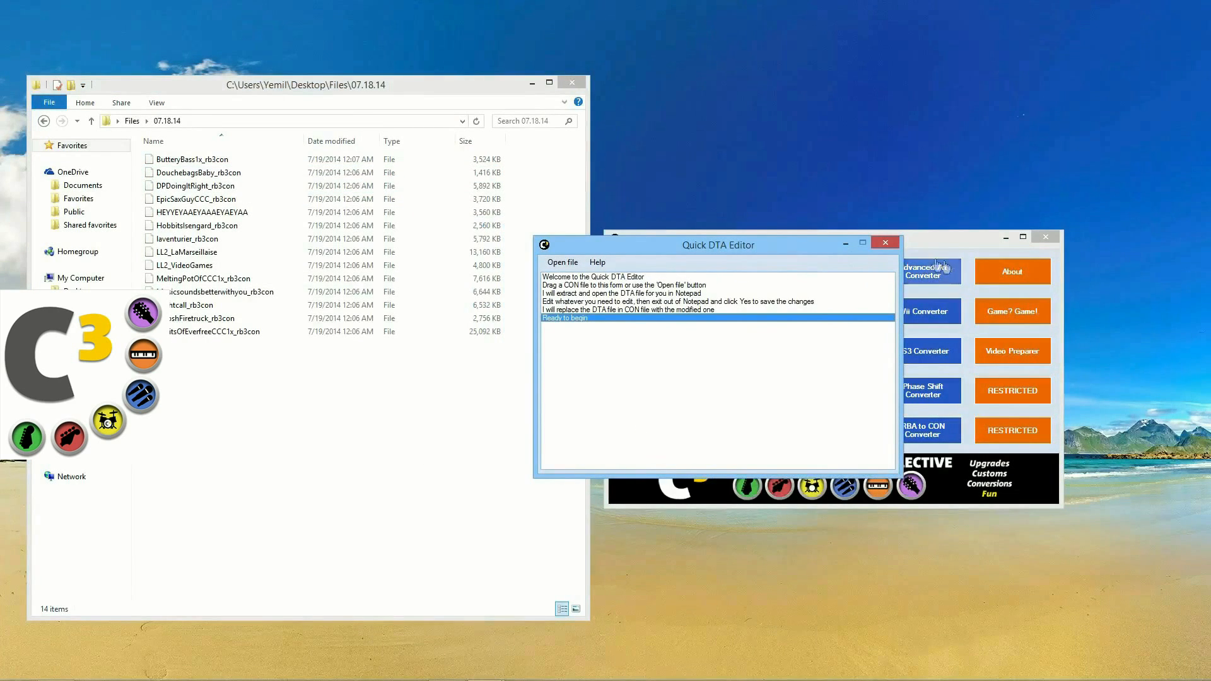
pyautogui.click(173, 160)
pyautogui.moveTo(196, 168); pyautogui.dragTo(620, 335)
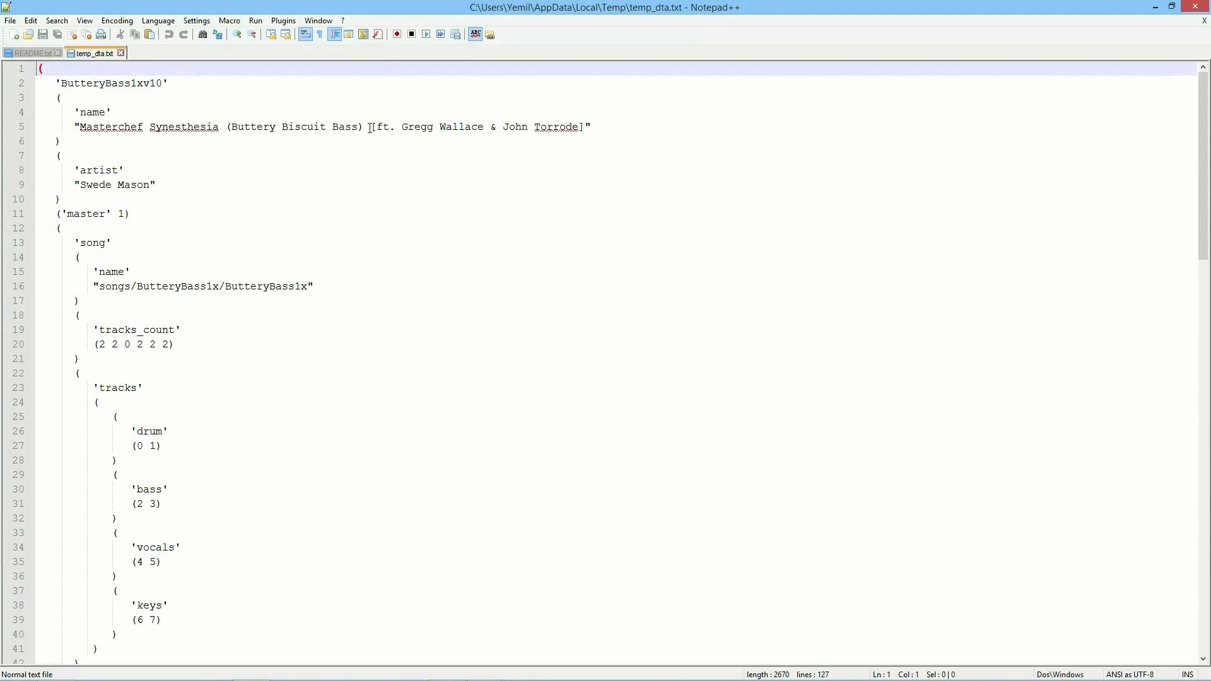
# Step: Strip the [ft. …] credit from both Song lines, leaving 'Masterchef Synesthesia (Buttery Biscuit Bass)', and save temp_dta.txt
pyautogui.moveTo(371, 128); pyautogui.dragTo(587, 124)
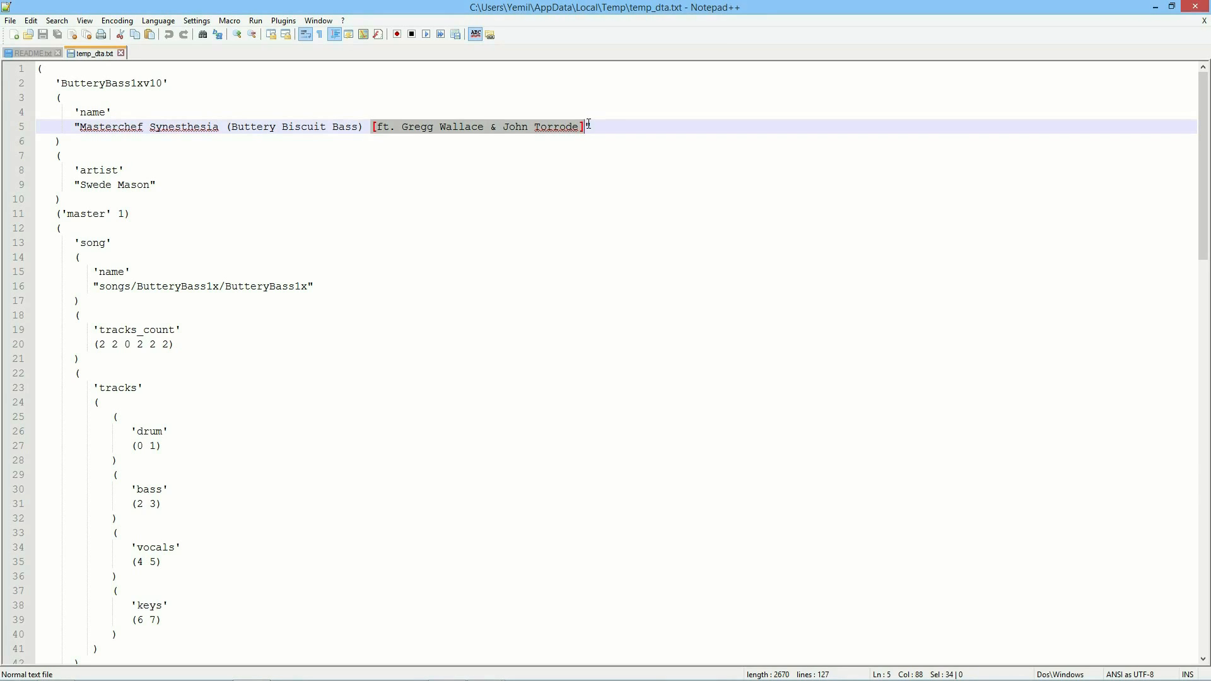
pyautogui.press('BackSpace')
pyautogui.press('BackSpace')
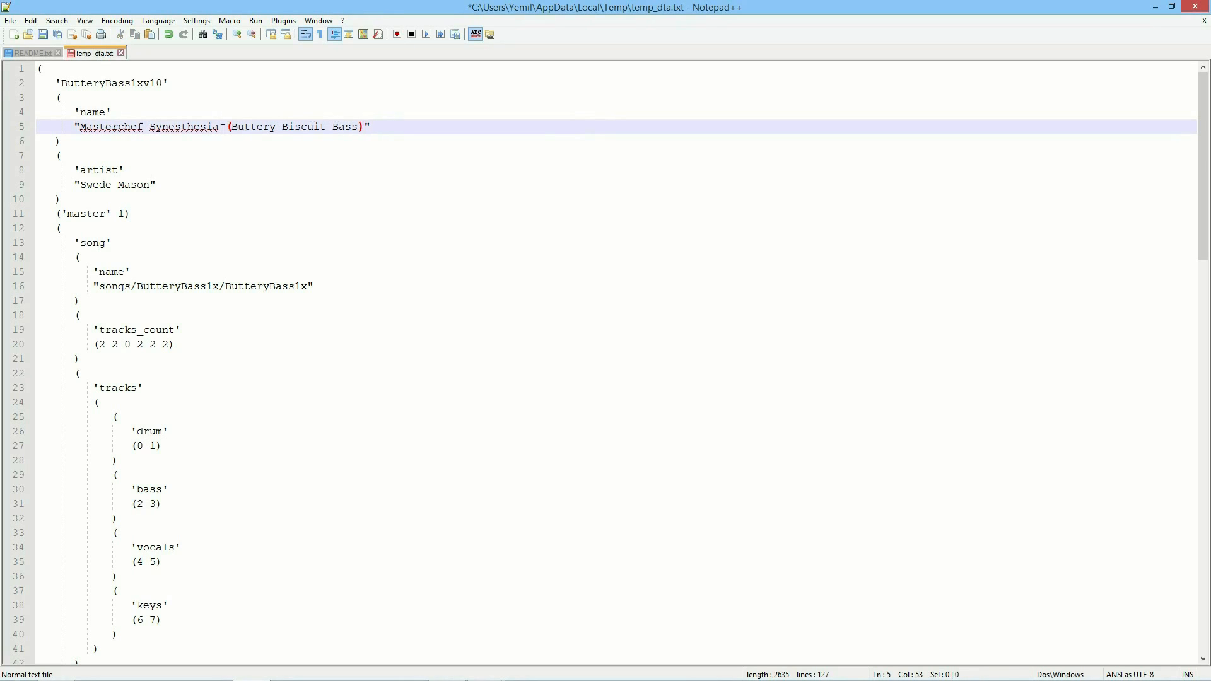
pyautogui.scroll(-20, 223, 129)
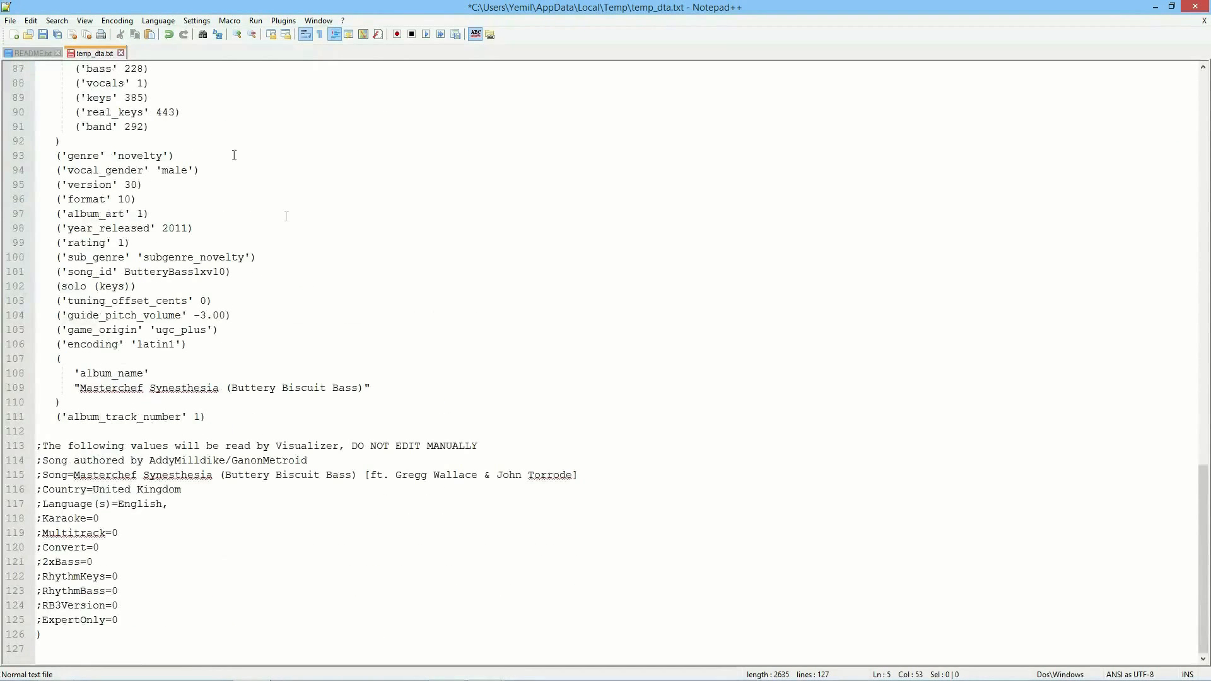
pyautogui.moveTo(65, 450); pyautogui.dragTo(130, 616)
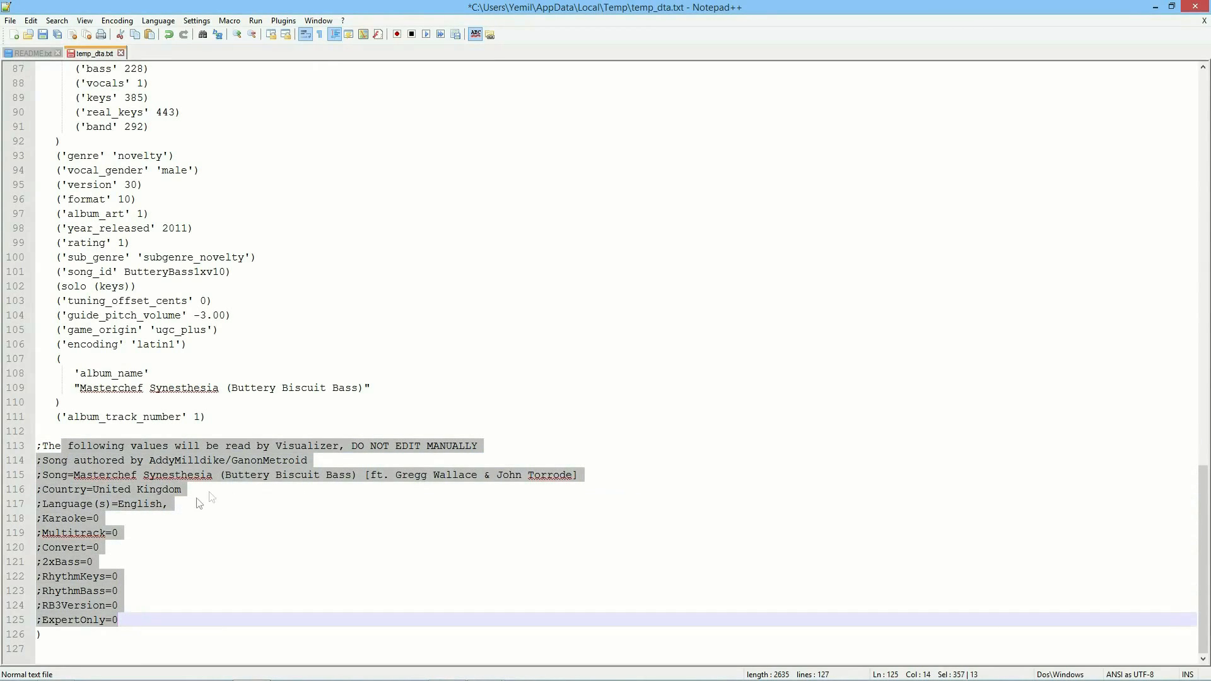
pyautogui.click(399, 490)
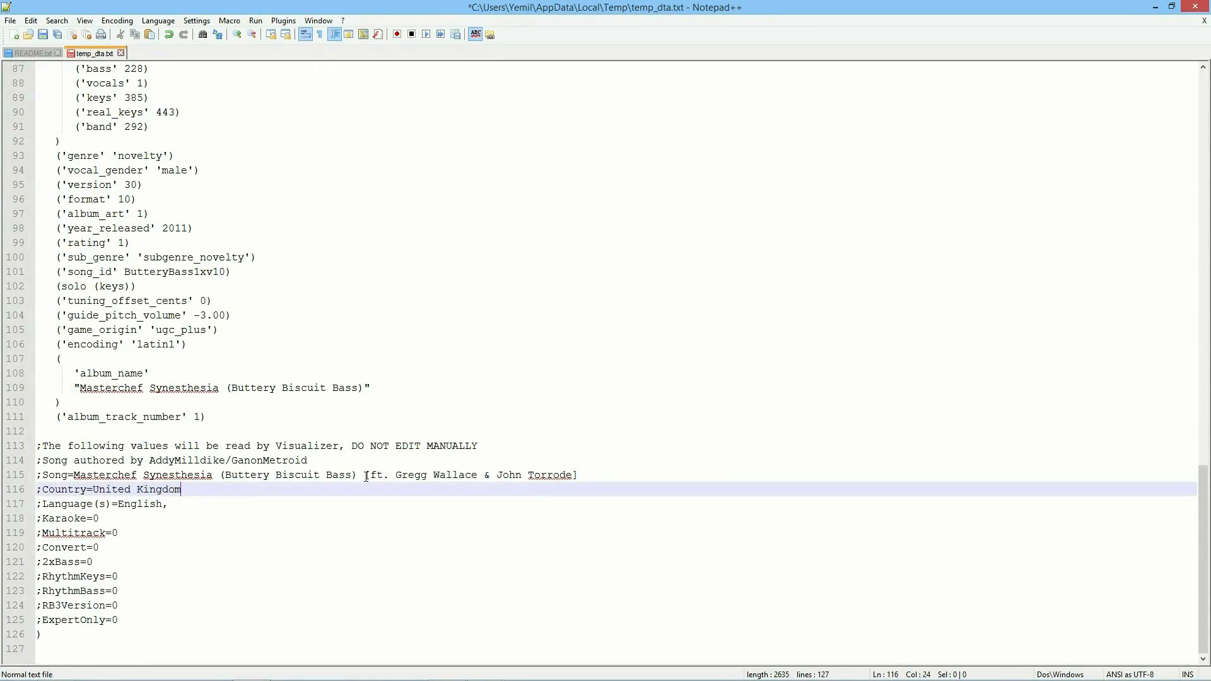
pyautogui.moveTo(366, 478); pyautogui.dragTo(581, 477)
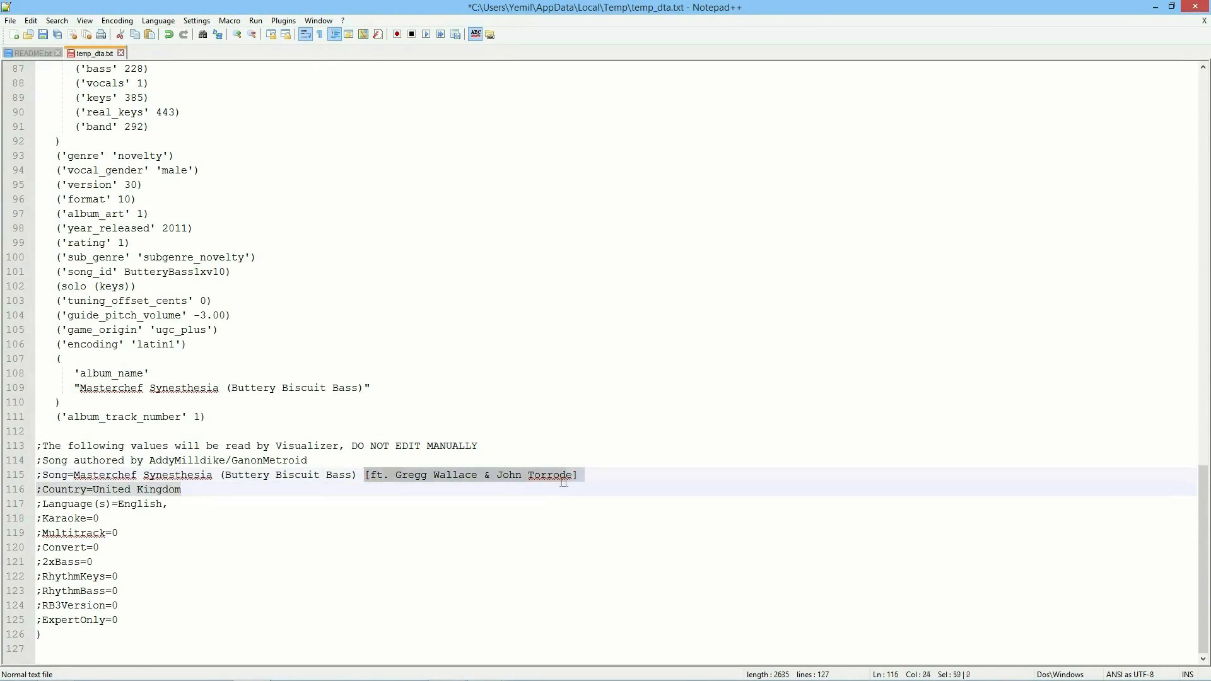
pyautogui.press('BackSpace')
pyautogui.press('BackSpace')
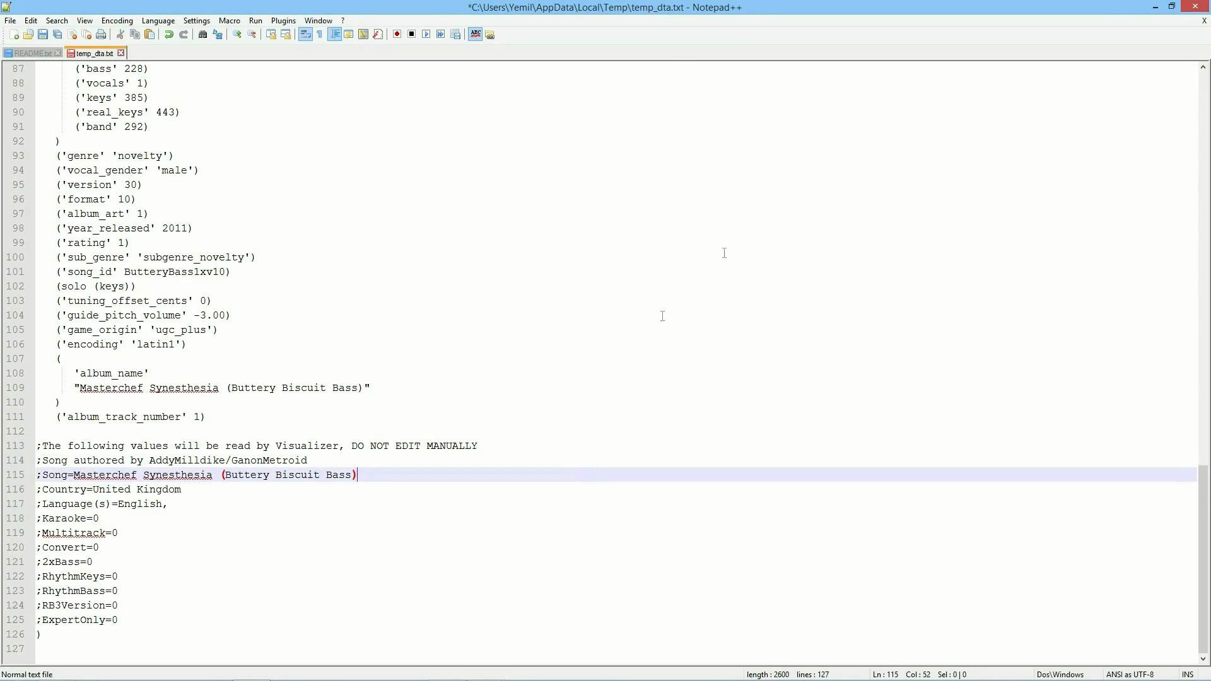
pyautogui.click(1195, 7)
pyautogui.click(573, 392)
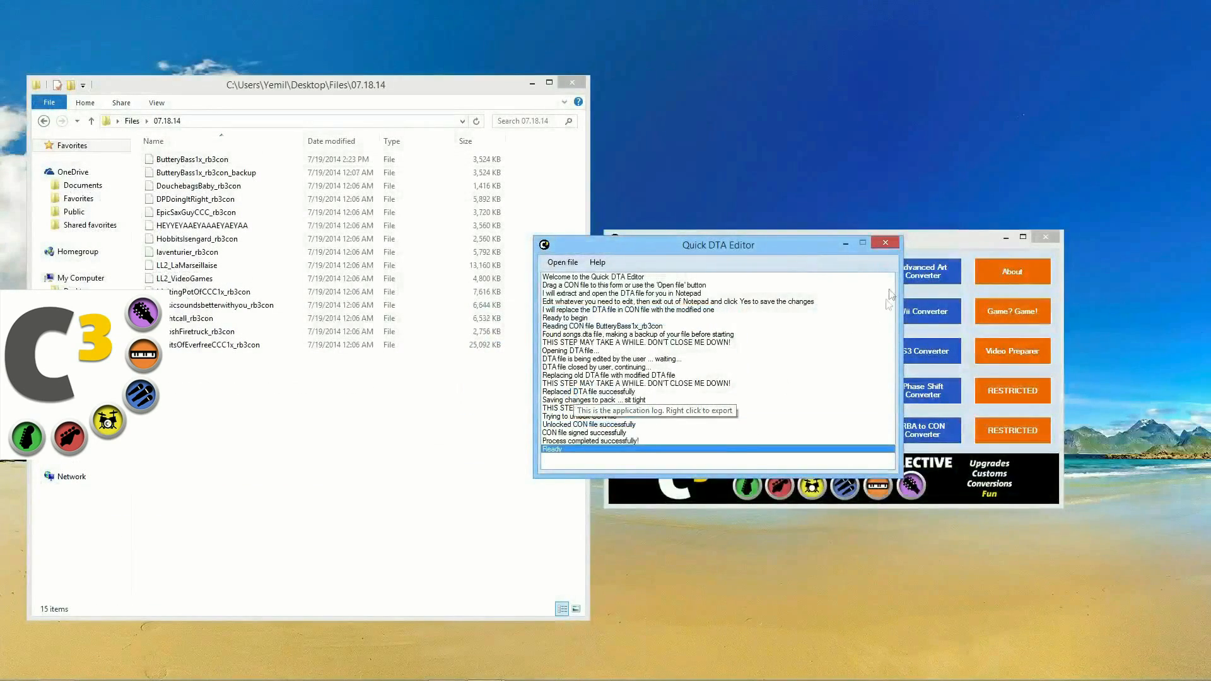
# Step: Close the Quick DTA Editor and show the backup CON in a Visualizer with its title split
pyautogui.click(893, 242)
pyautogui.click(835, 276)
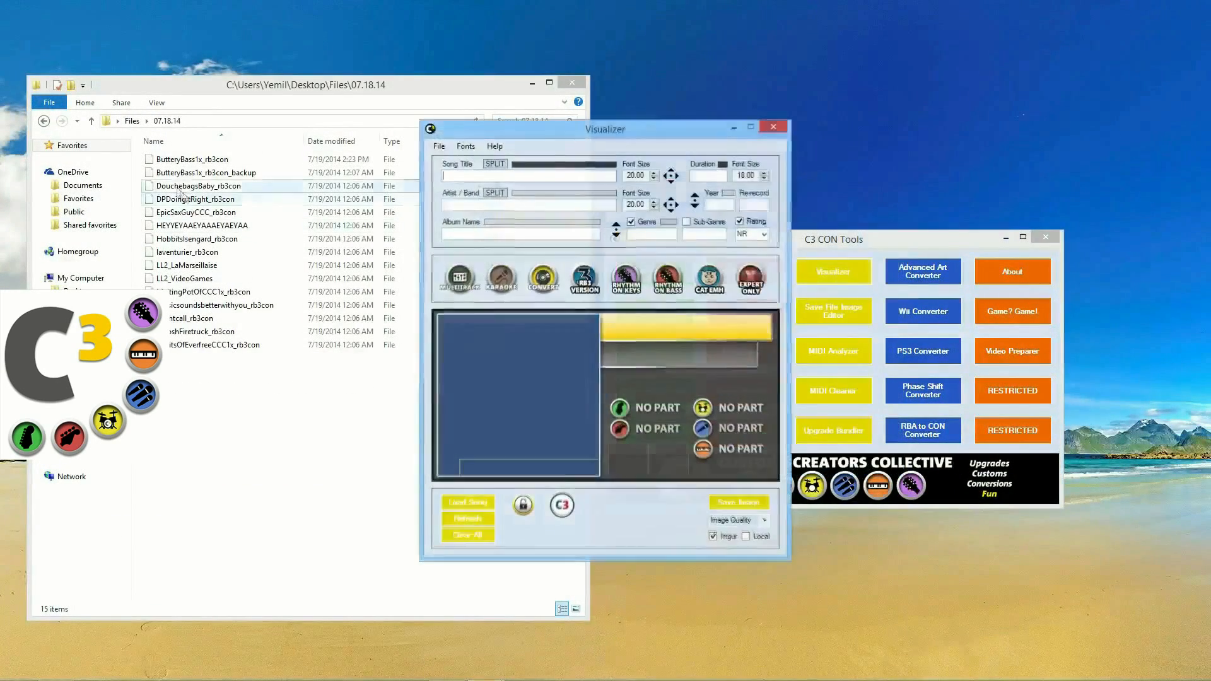
pyautogui.moveTo(189, 172); pyautogui.dragTo(498, 371)
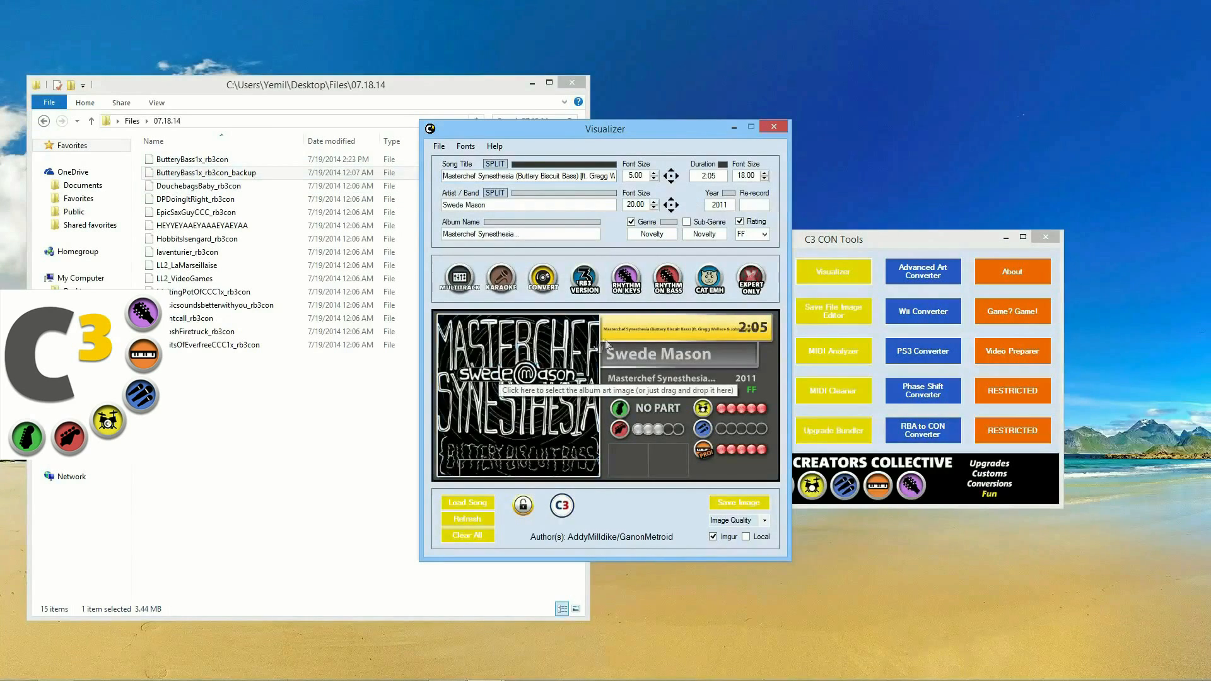
pyautogui.click(491, 169)
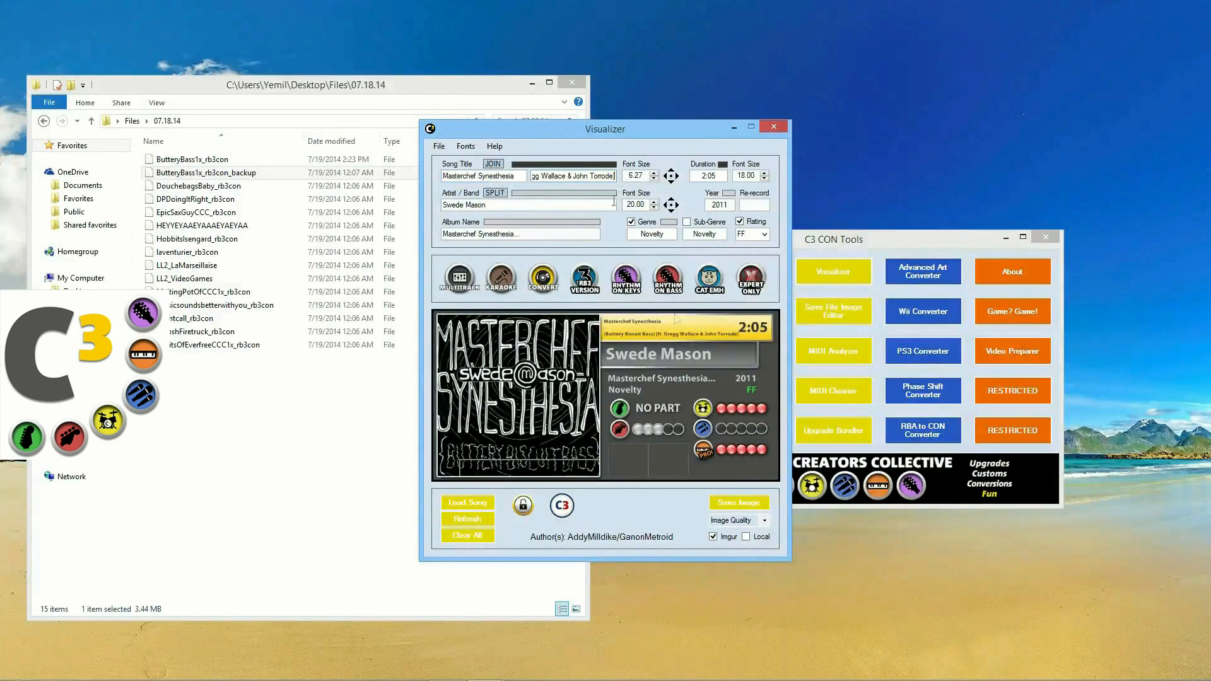
pyautogui.moveTo(597, 136); pyautogui.dragTo(467, 240)
# Step: Show the edited CON in a second Visualizer with split title, then close both Visualizers
pyautogui.click(850, 279)
pyautogui.moveTo(608, 123); pyautogui.dragTo(807, 147)
pyautogui.moveTo(215, 165); pyautogui.dragTo(687, 392)
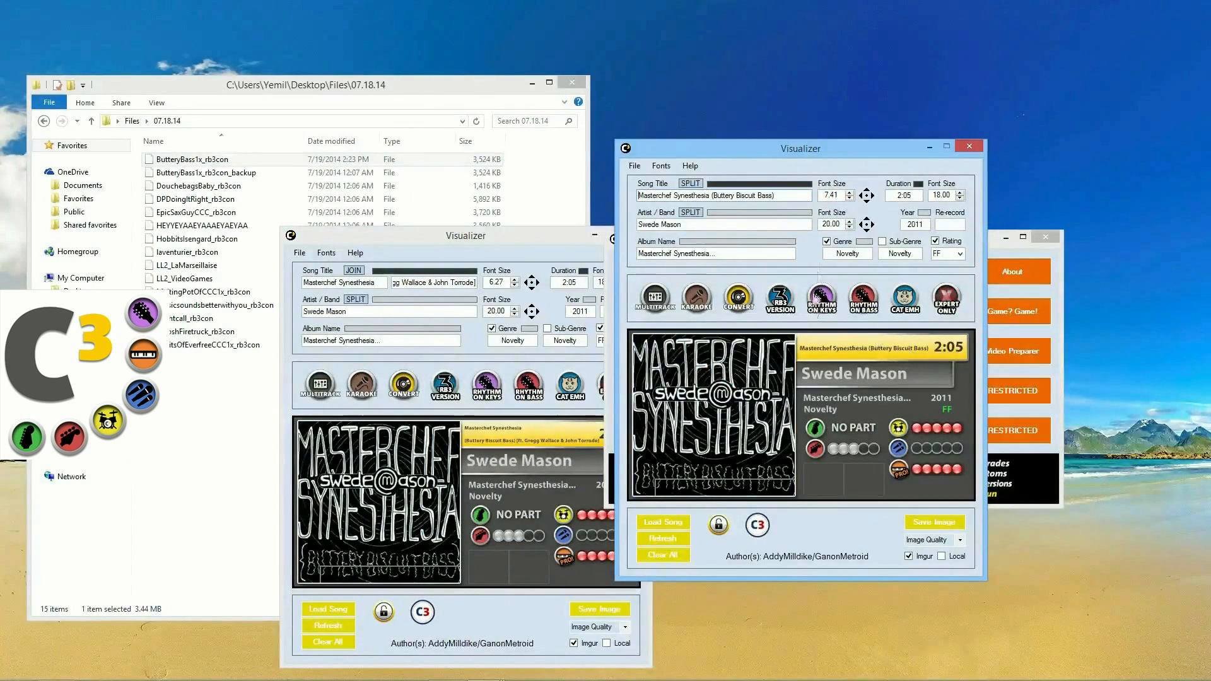
pyautogui.click(691, 183)
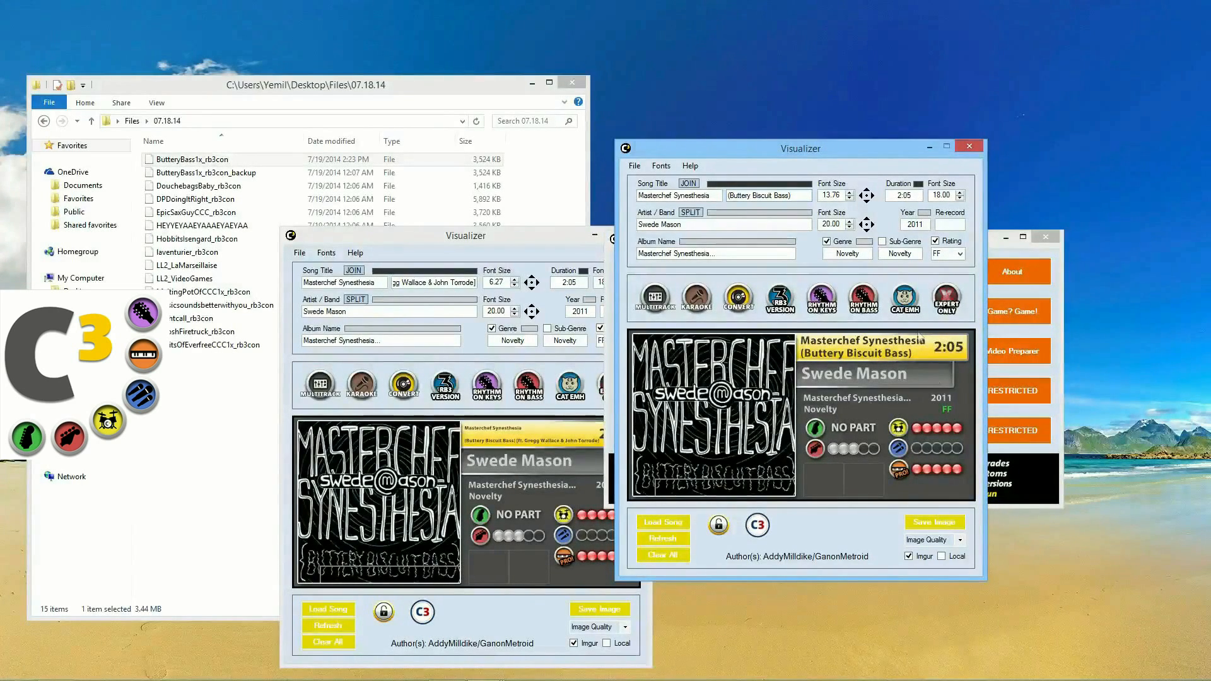
pyautogui.click(974, 148)
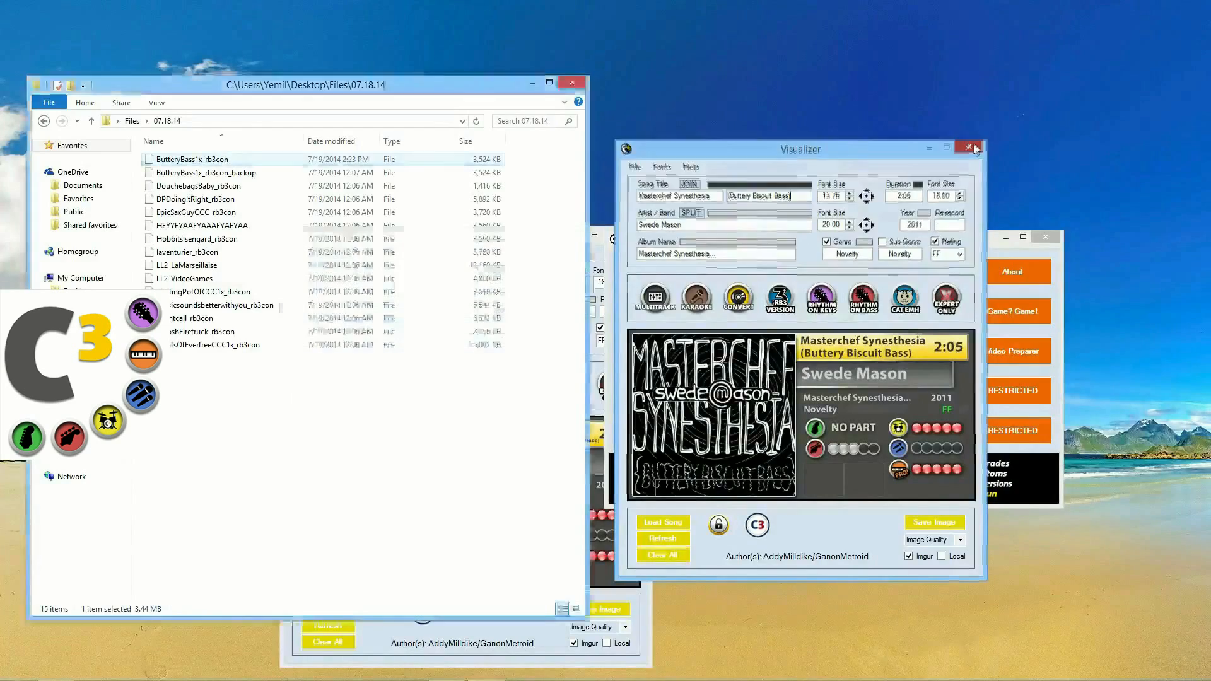
pyautogui.click(640, 241)
pyautogui.click(636, 235)
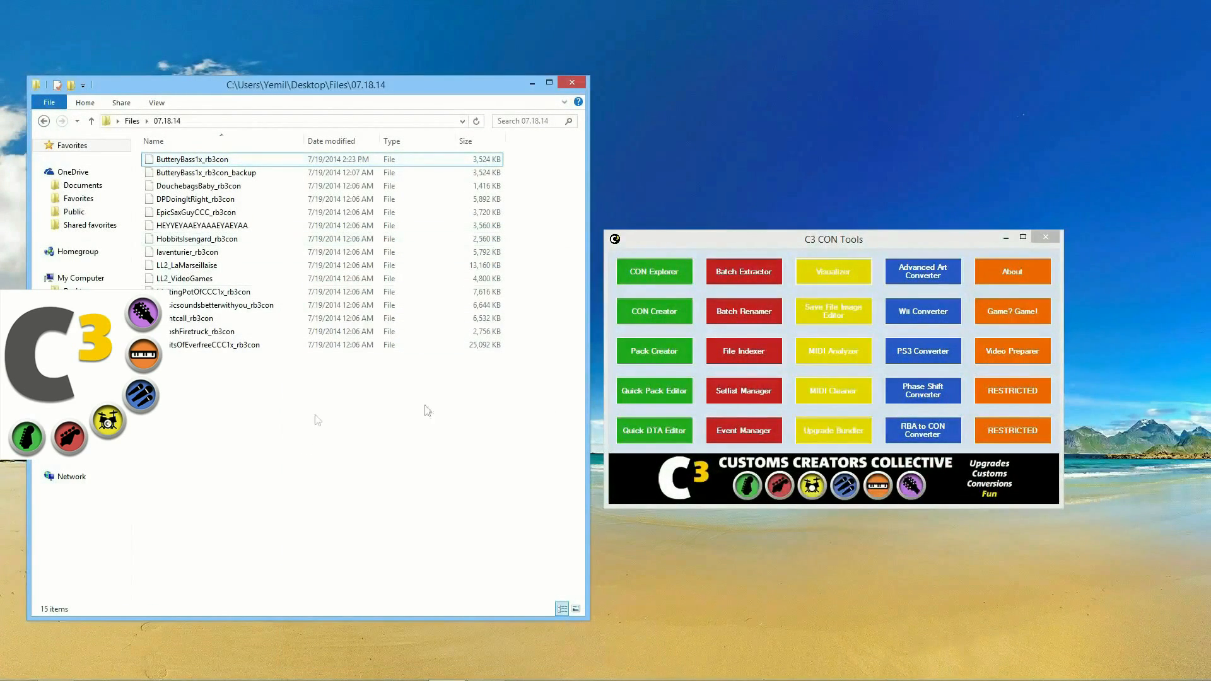
# Step: Batch-extract DTA, PNG_XBOX, MIDI and MOGG files from all 15 CON files in 07.18.14
pyautogui.click(721, 278)
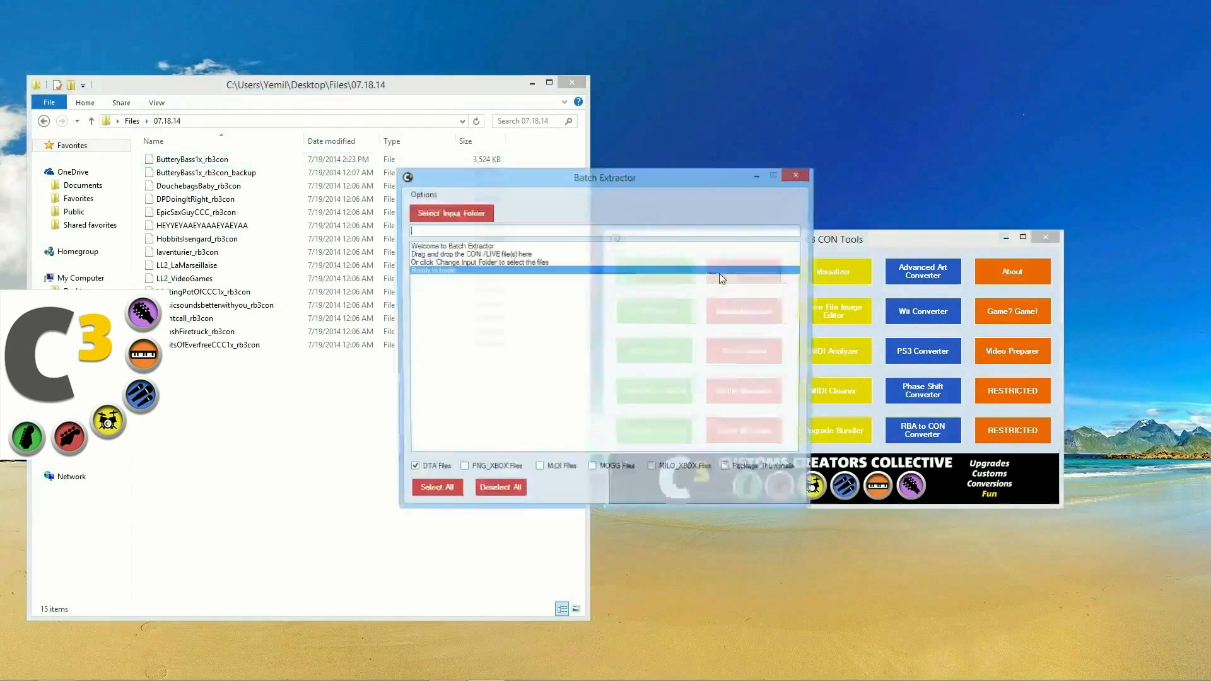
pyautogui.moveTo(636, 179); pyautogui.dragTo(695, 262)
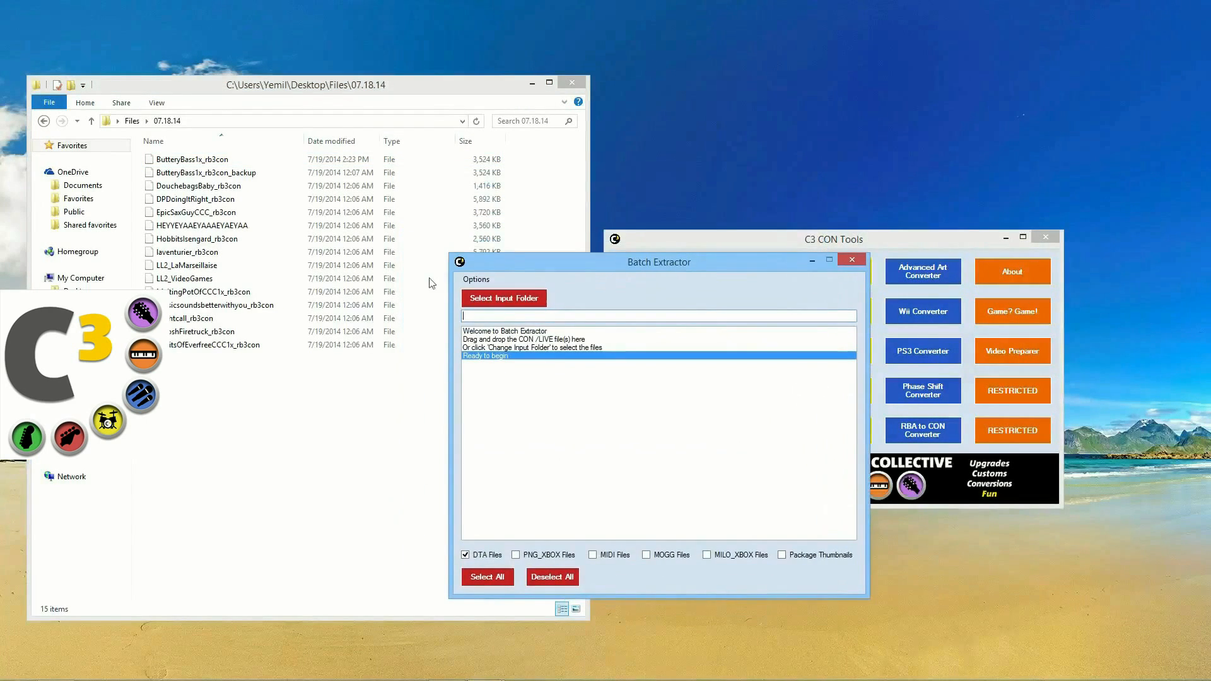
pyautogui.moveTo(181, 190); pyautogui.dragTo(535, 505)
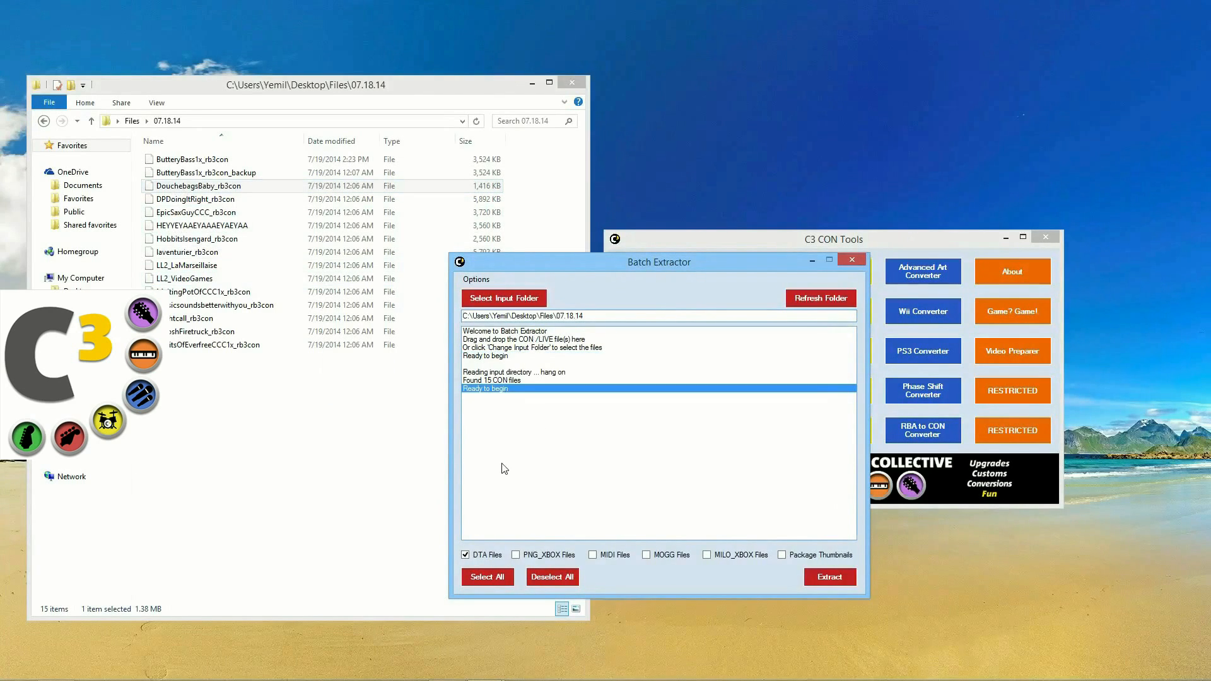
pyautogui.click(516, 556)
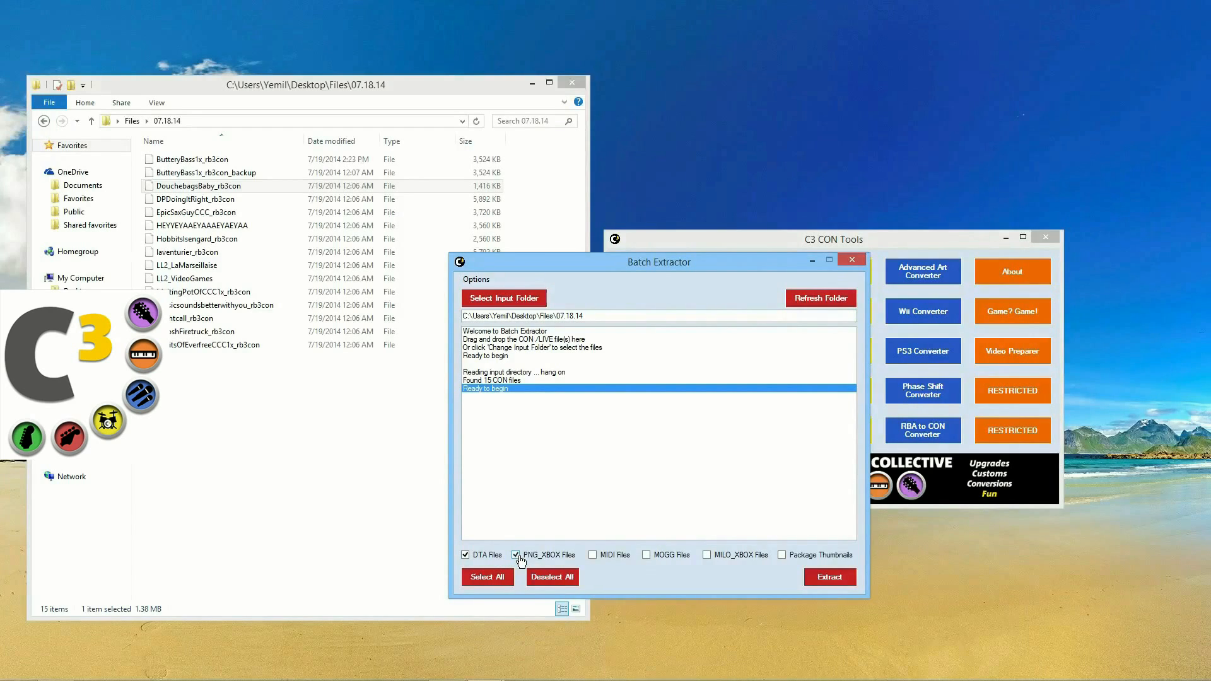
pyautogui.click(622, 560)
pyautogui.click(662, 562)
pyautogui.click(842, 576)
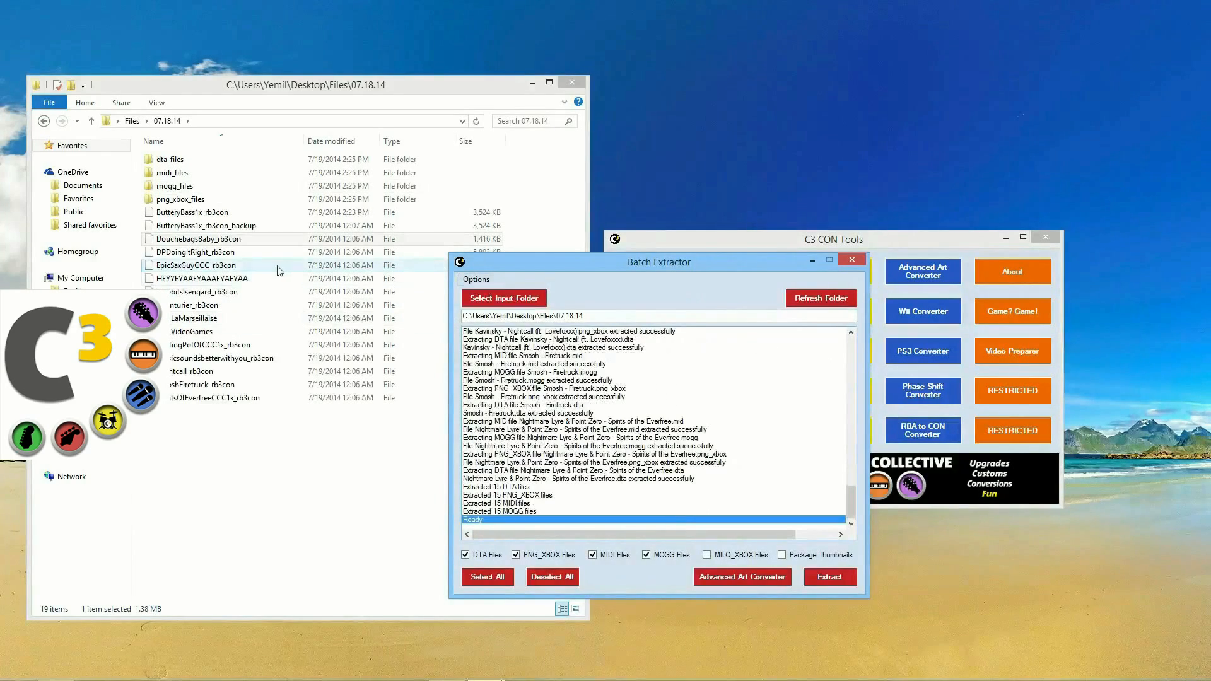
# Step: Open the png_xbox_files folder, widen its Name column, and close the Batch Extractor
pyautogui.doubleClick(210, 202)
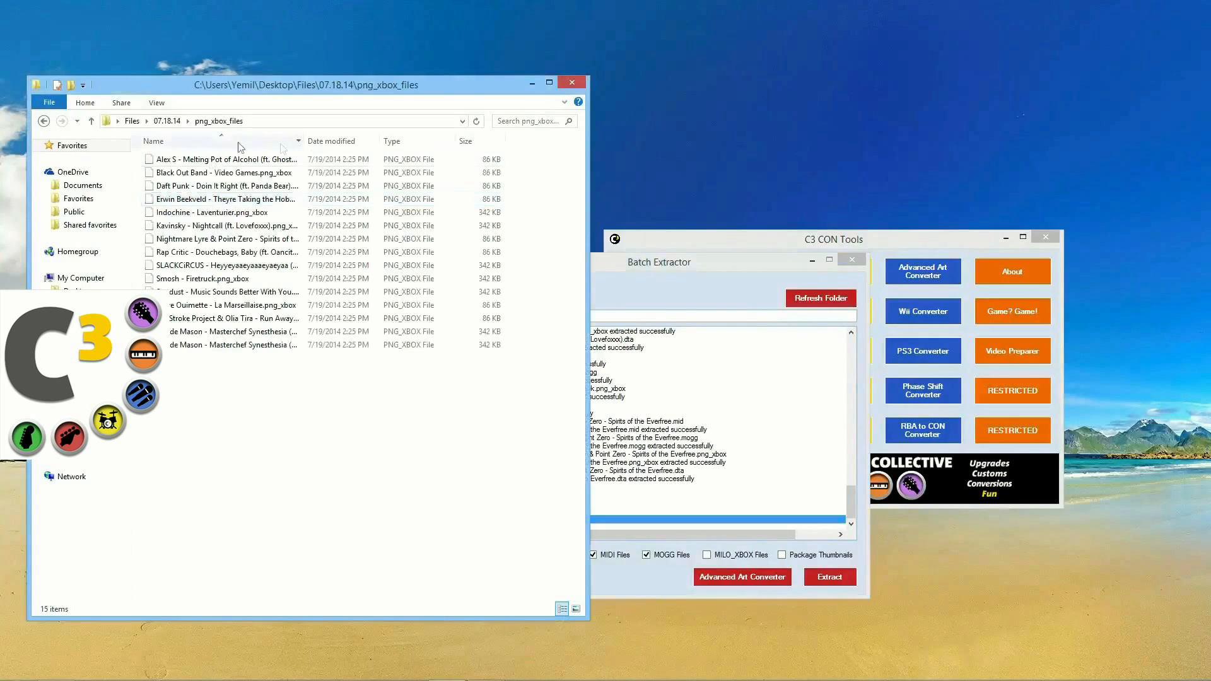
pyautogui.moveTo(265, 138); pyautogui.dragTo(389, 144)
pyautogui.click(852, 259)
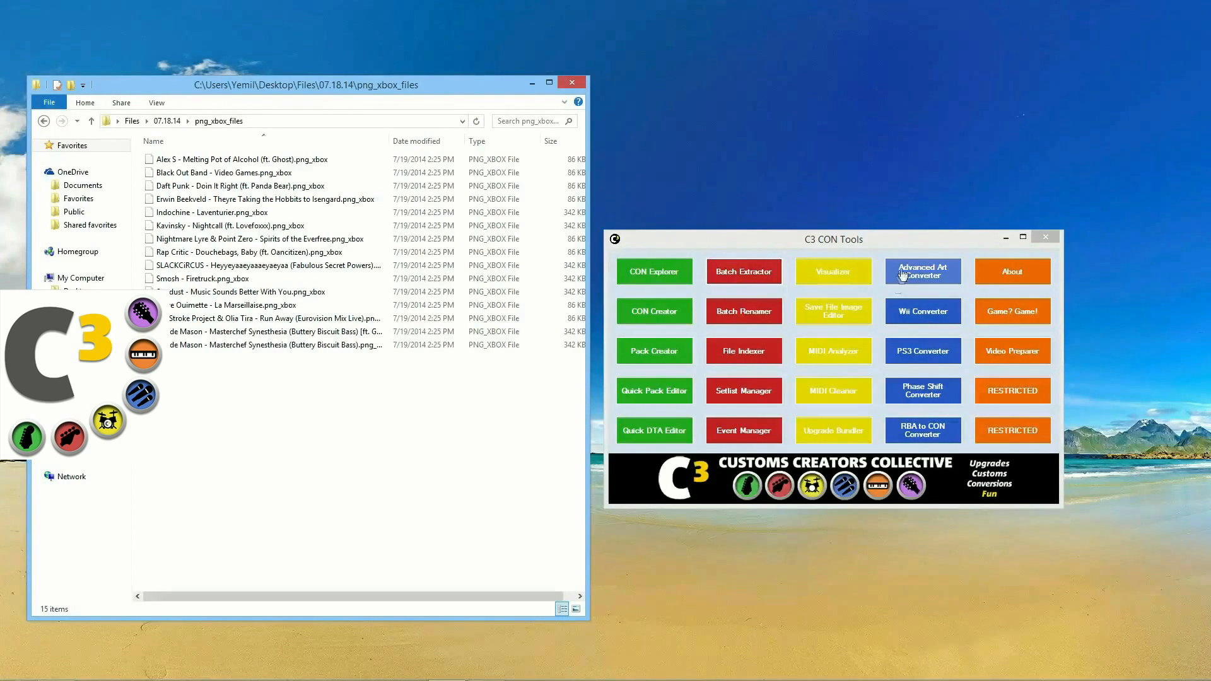
# Step: Load a png_xbox file from png_xbox_files into the Advanced Art Converter
pyautogui.click(929, 277)
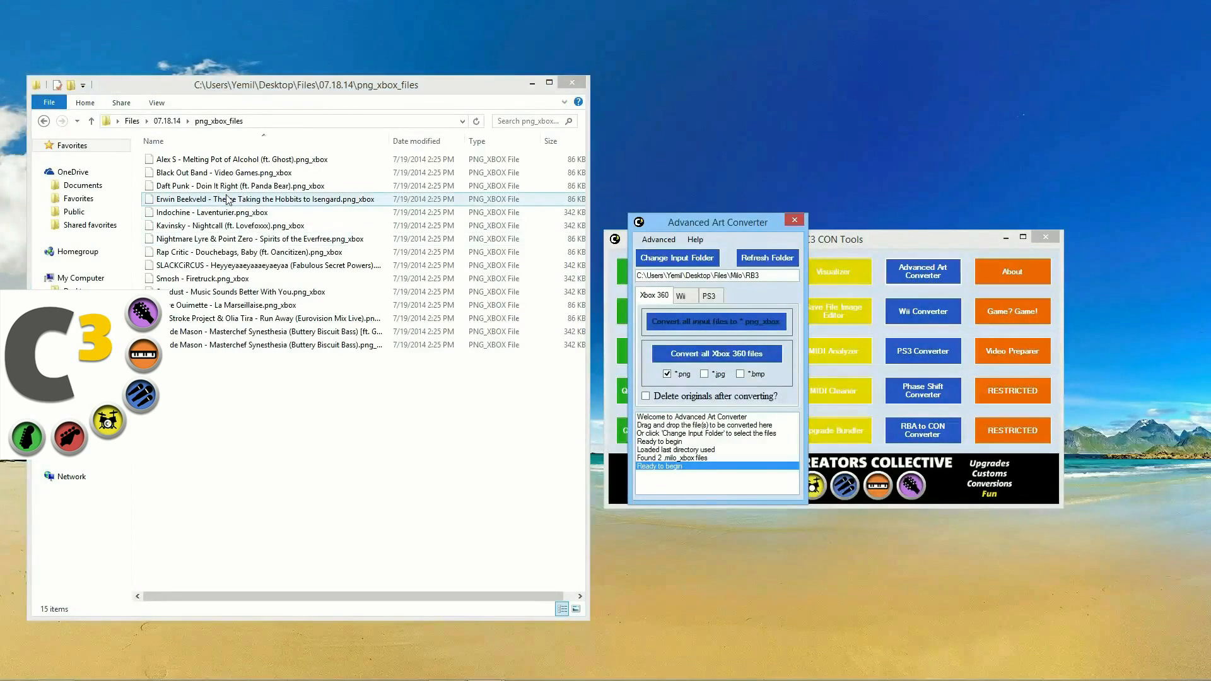
pyautogui.moveTo(239, 159); pyautogui.dragTo(719, 361)
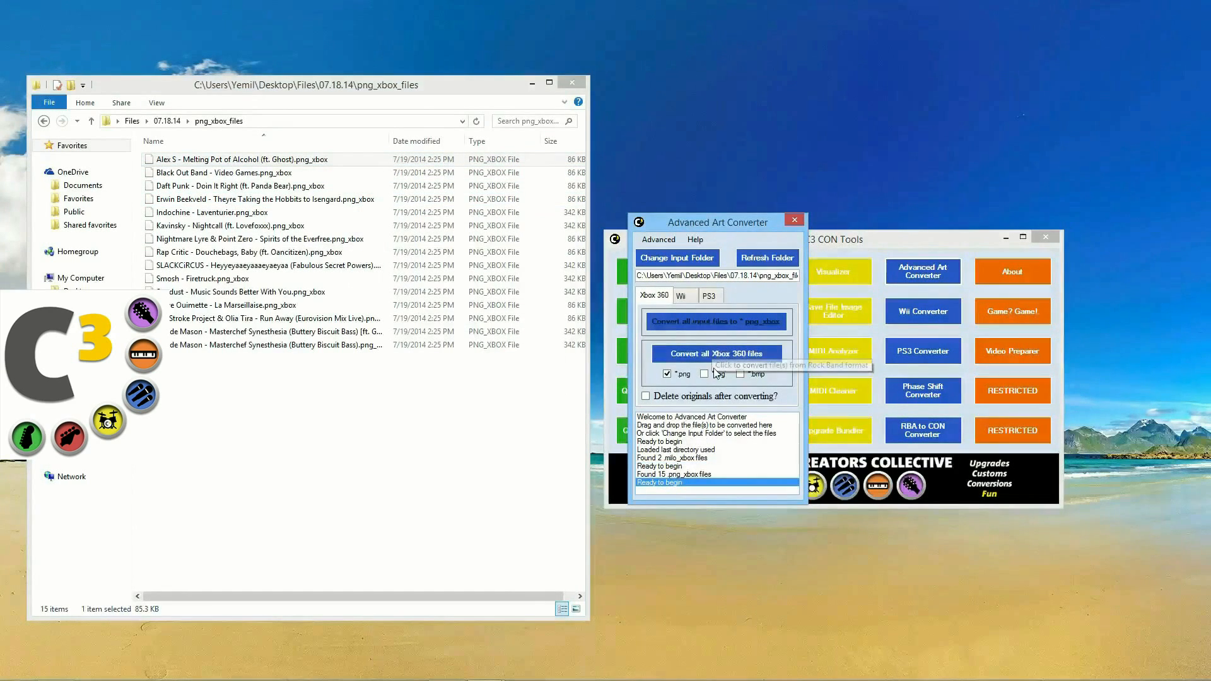
pyautogui.click(671, 476)
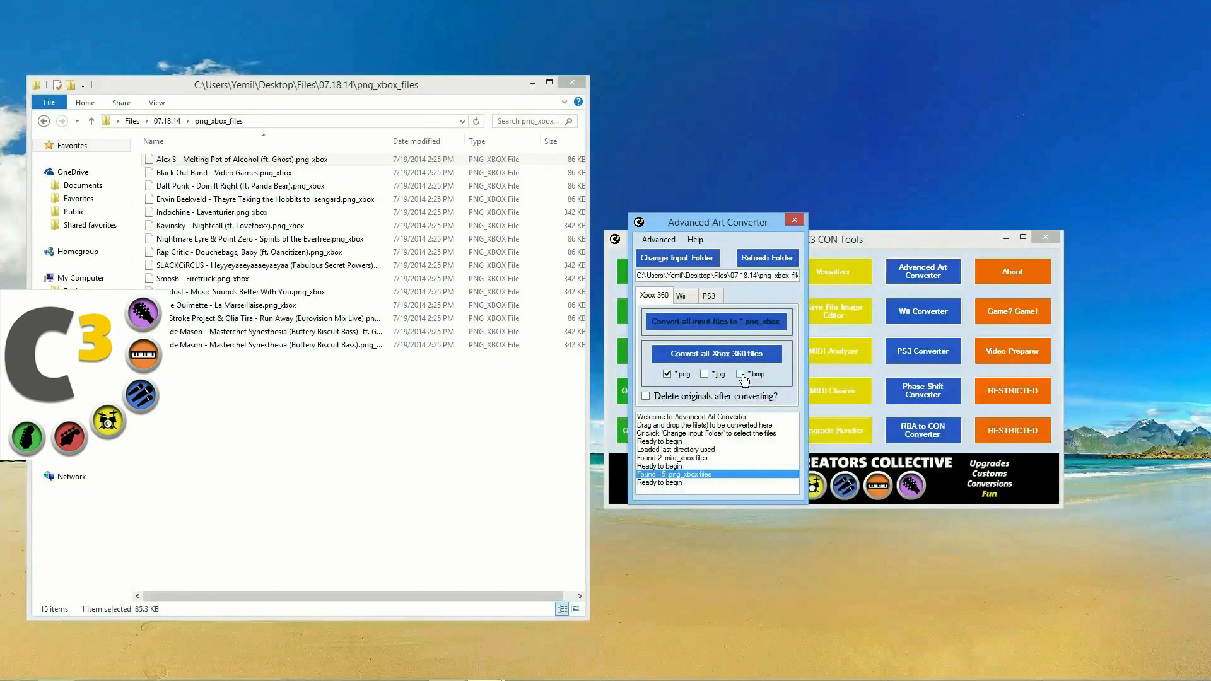
# Step: Set the texture size to 1024x1024 and convert all 15 Xbox 360 art files to PNG
pyautogui.click(655, 240)
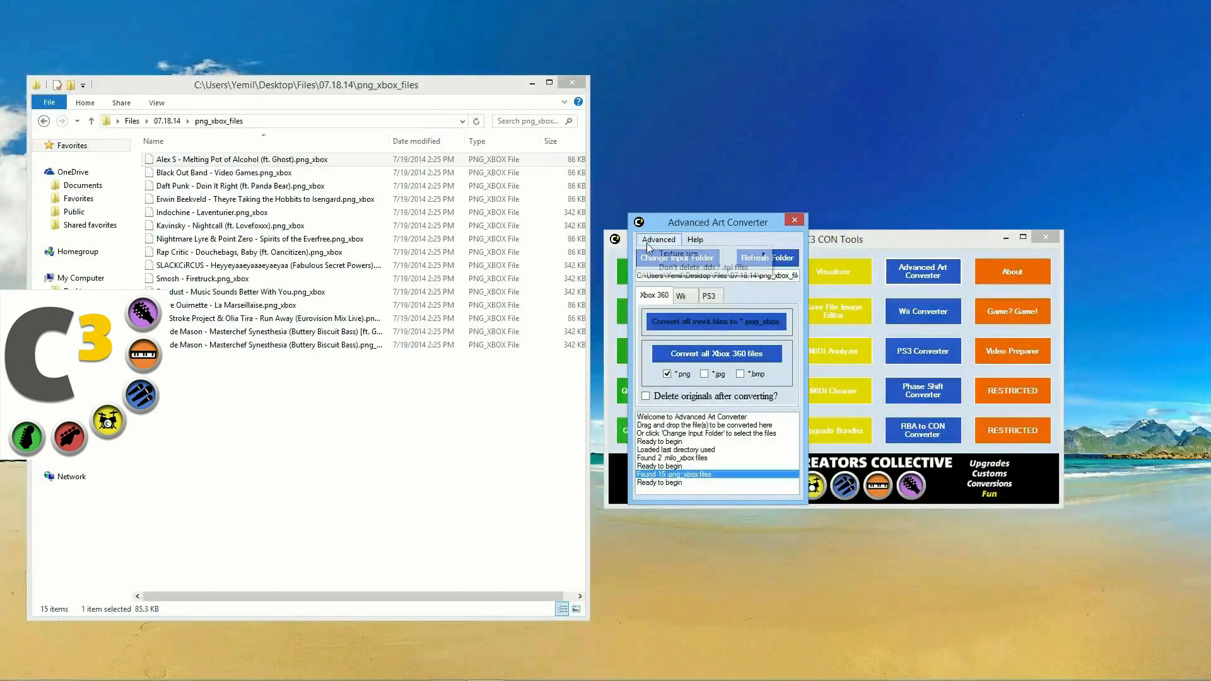
pyautogui.click(659, 240)
pyautogui.click(659, 241)
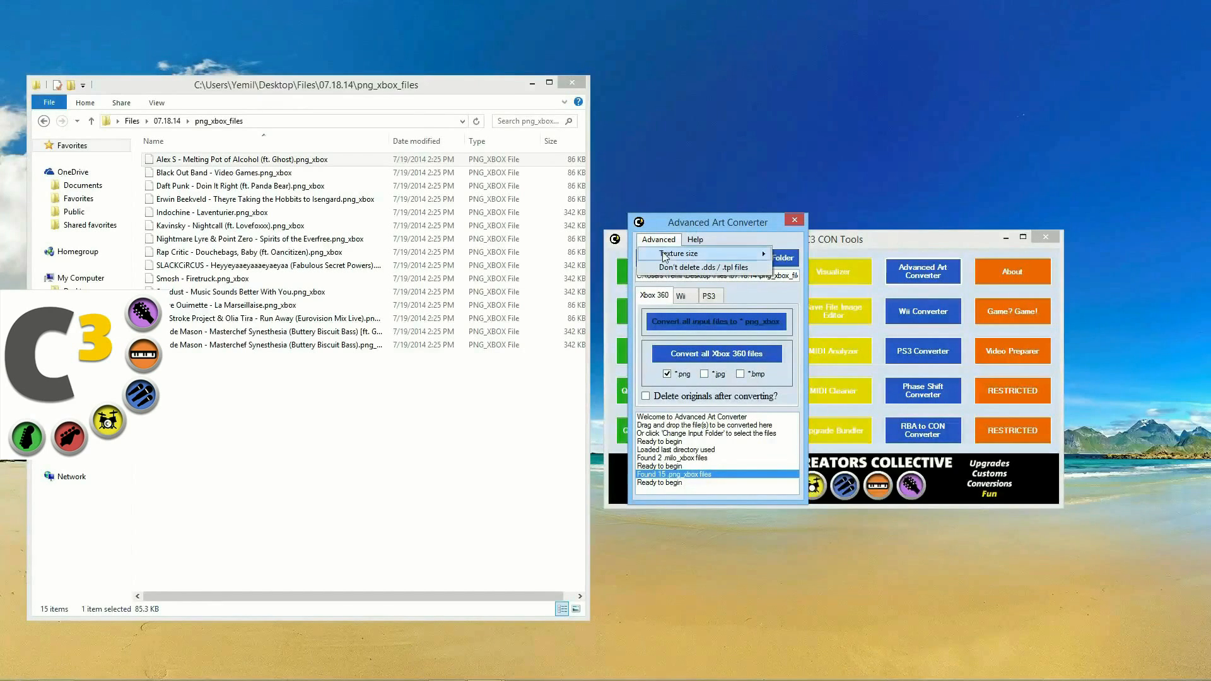
pyautogui.moveTo(664, 255)
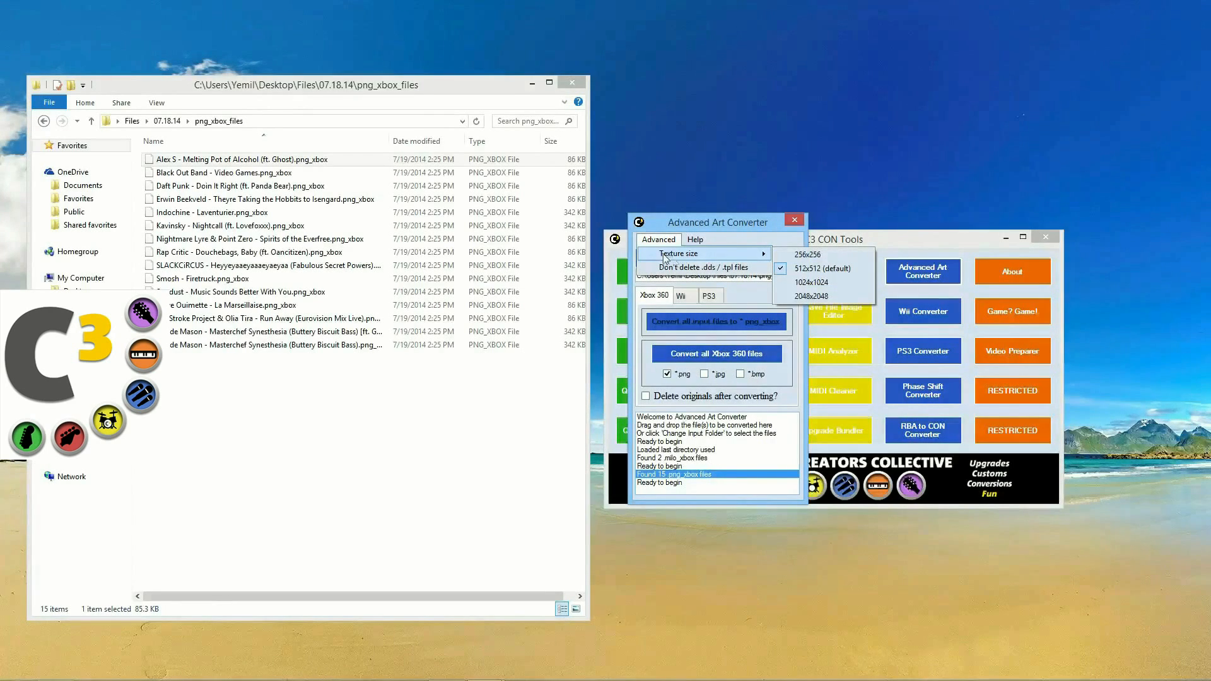
pyautogui.click(822, 283)
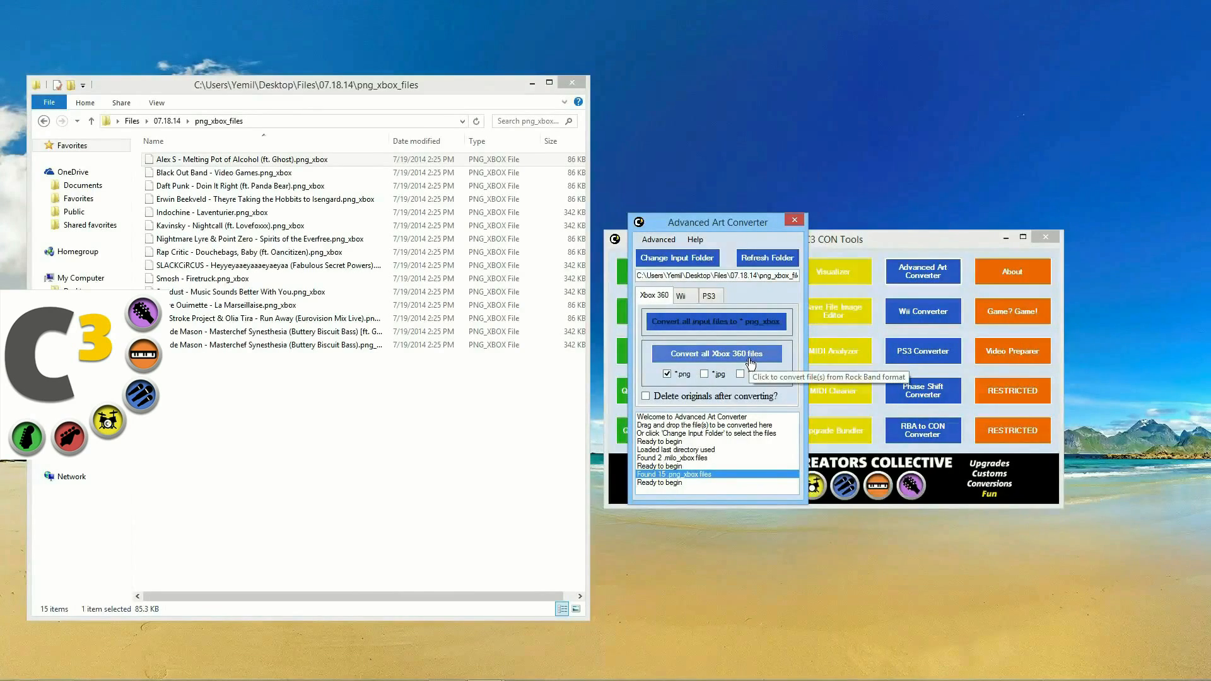
pyautogui.click(747, 358)
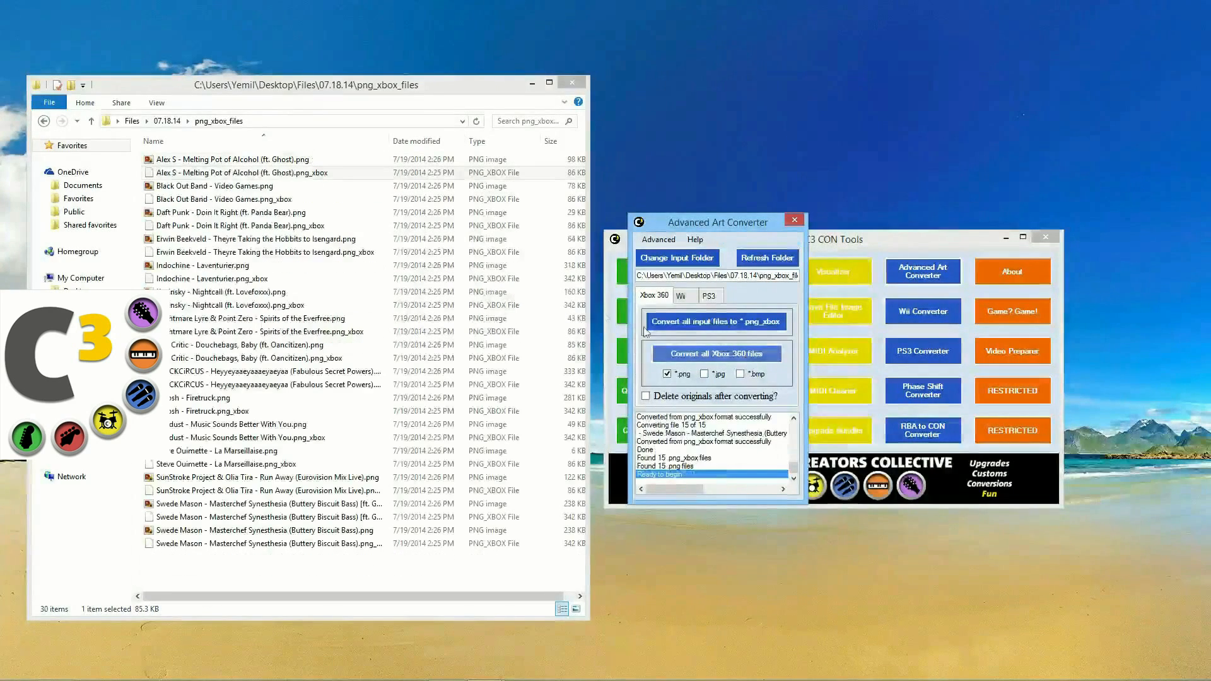
pyautogui.rightClick(198, 192)
# Step: Switch png_xbox_files to Large icons and open the first converted PNG cover in the photo viewer
pyautogui.moveTo(258, 202)
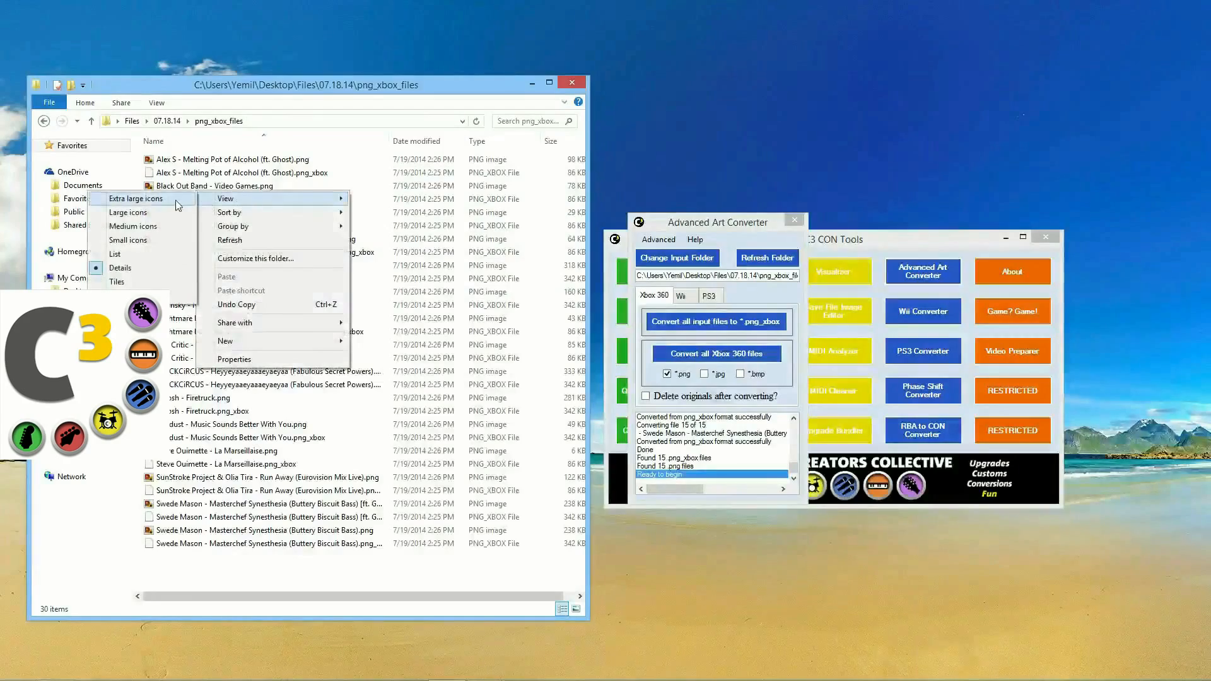
pyautogui.click(167, 211)
pyautogui.click(195, 187)
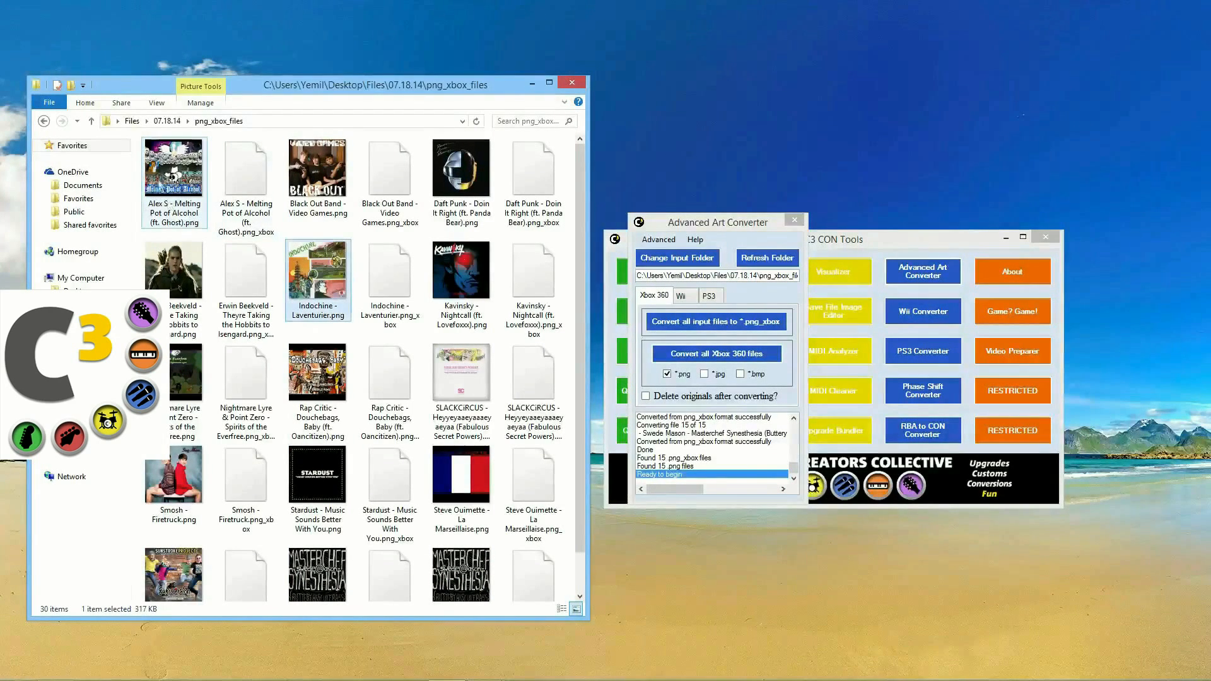
pyautogui.doubleClick(170, 175)
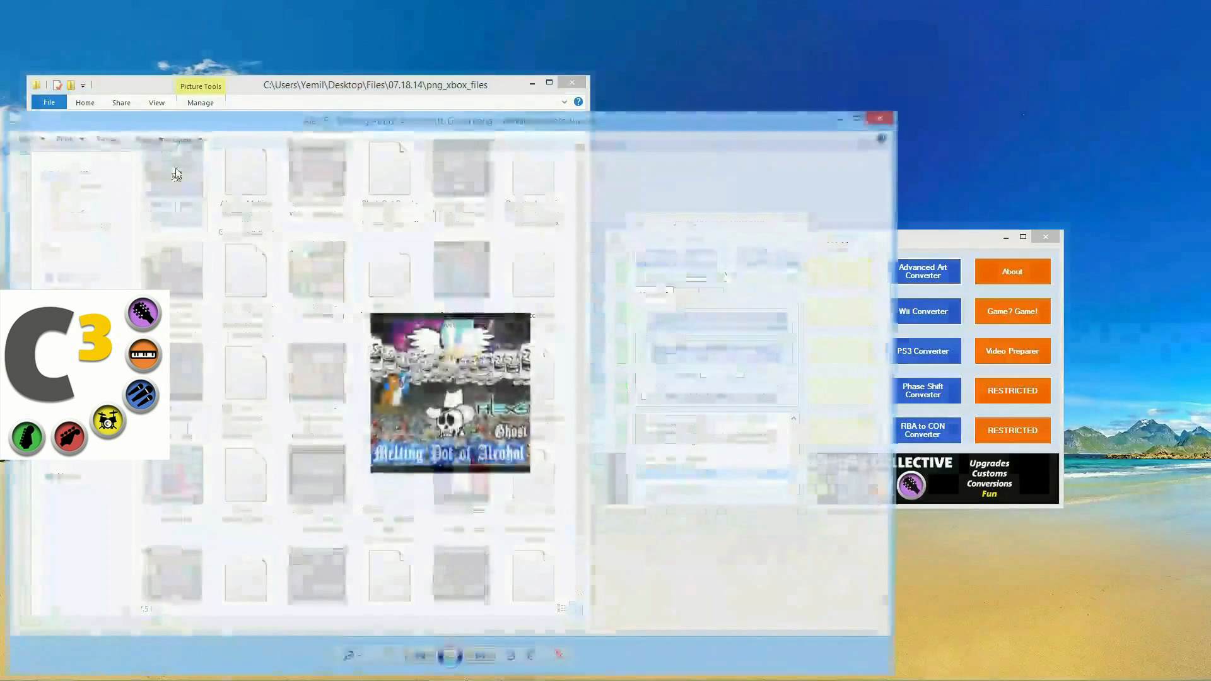
pyautogui.press('Right')
pyautogui.press('Right')
pyautogui.press('Right')
pyautogui.press('Right')
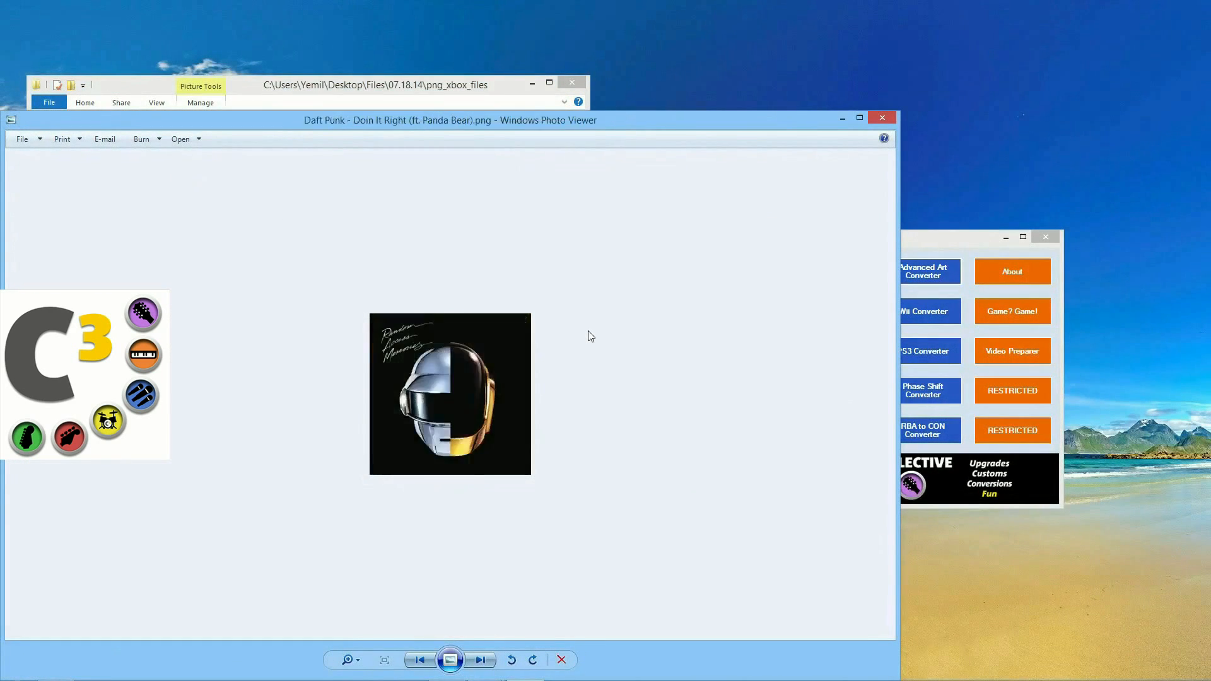
pyautogui.press('Right')
pyautogui.press('Right')
pyautogui.press('Right')
pyautogui.press('Right')
pyautogui.press('Right')
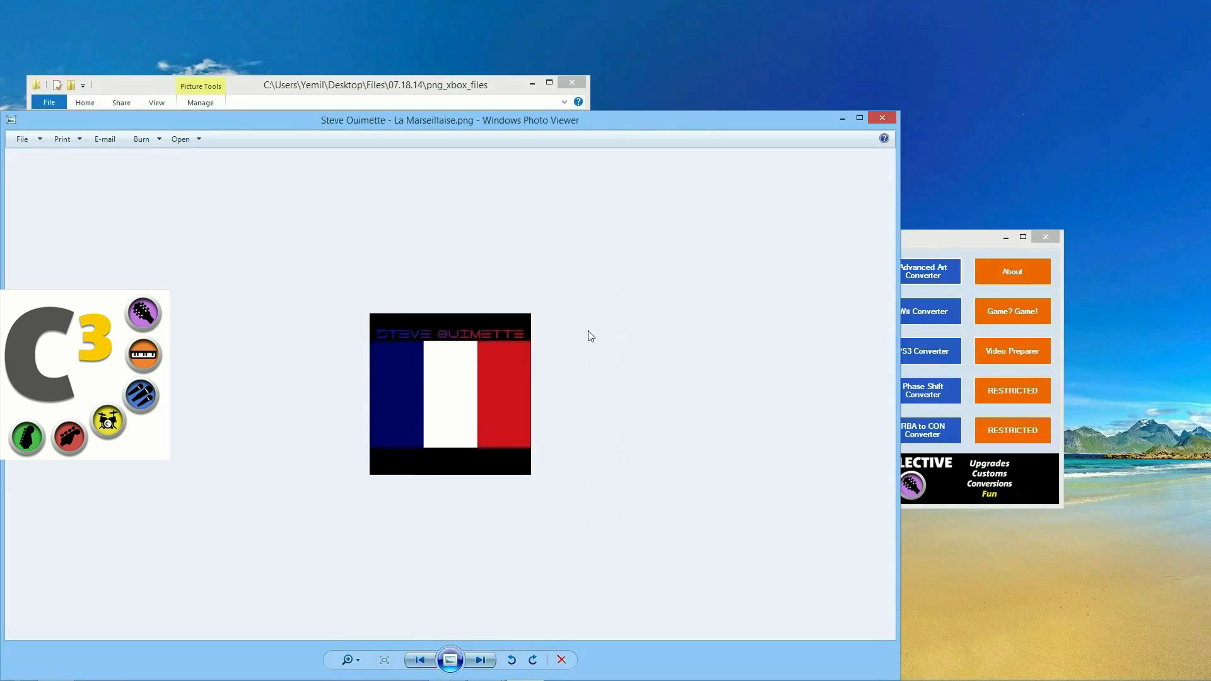
pyautogui.press('Right')
pyautogui.press('Right')
pyautogui.press('Right')
pyautogui.press('Right')
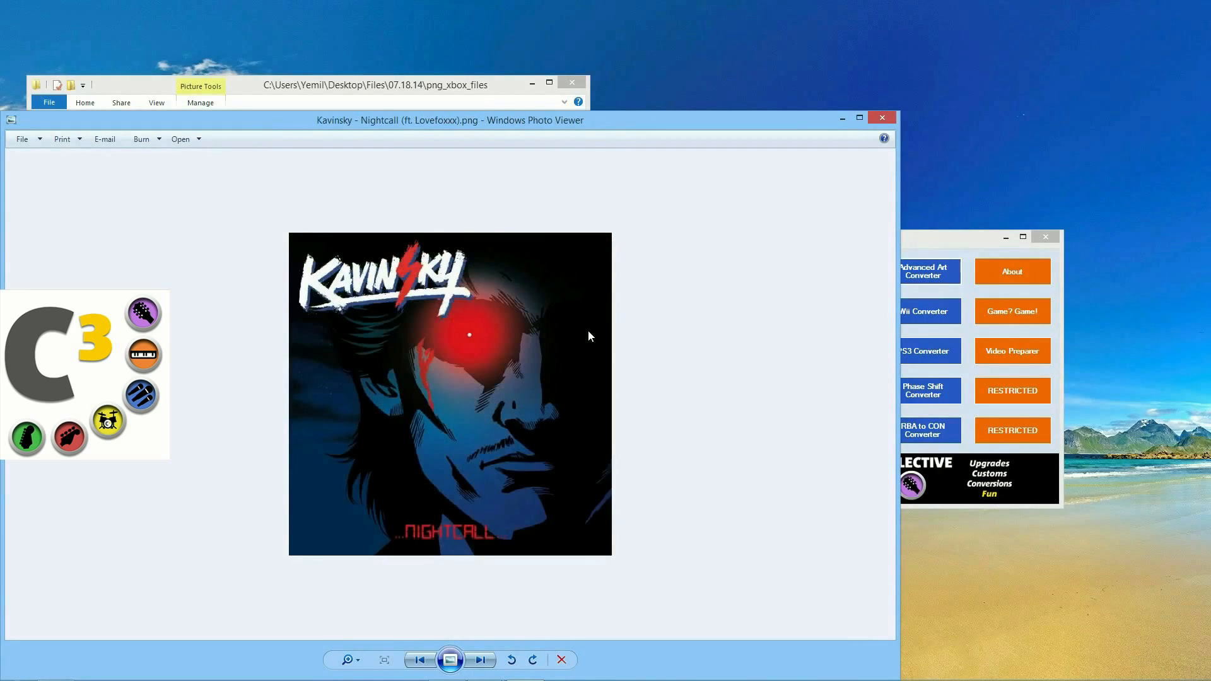
pyautogui.click(891, 116)
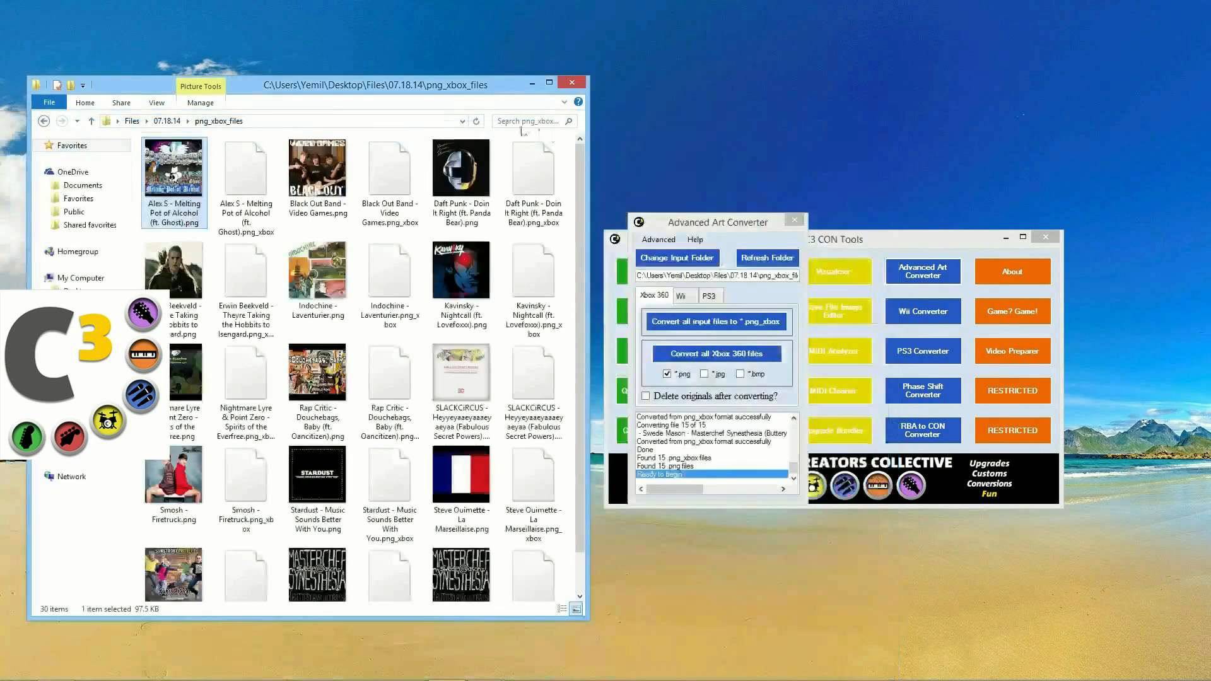
pyautogui.moveTo(467, 88); pyautogui.dragTo(479, 56)
pyautogui.moveTo(730, 220); pyautogui.dragTo(851, 230)
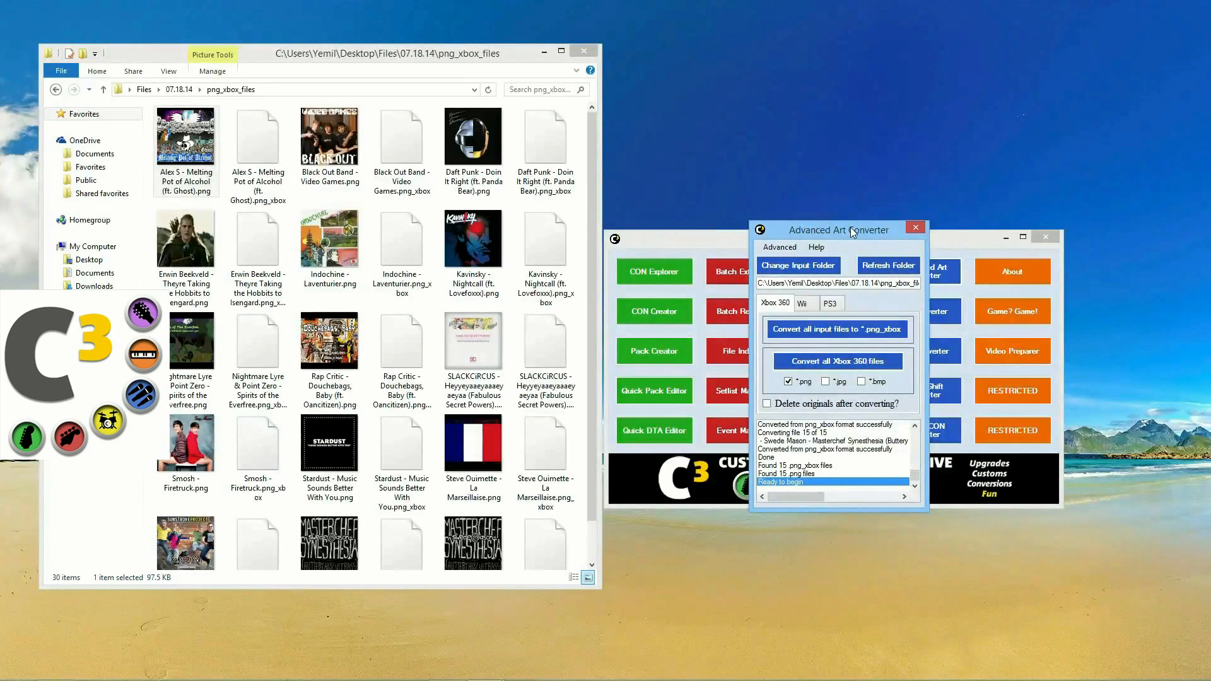
# Step: Select the Kavinsky Nightcall artwork and reposition the art converter dialog
pyautogui.click(491, 234)
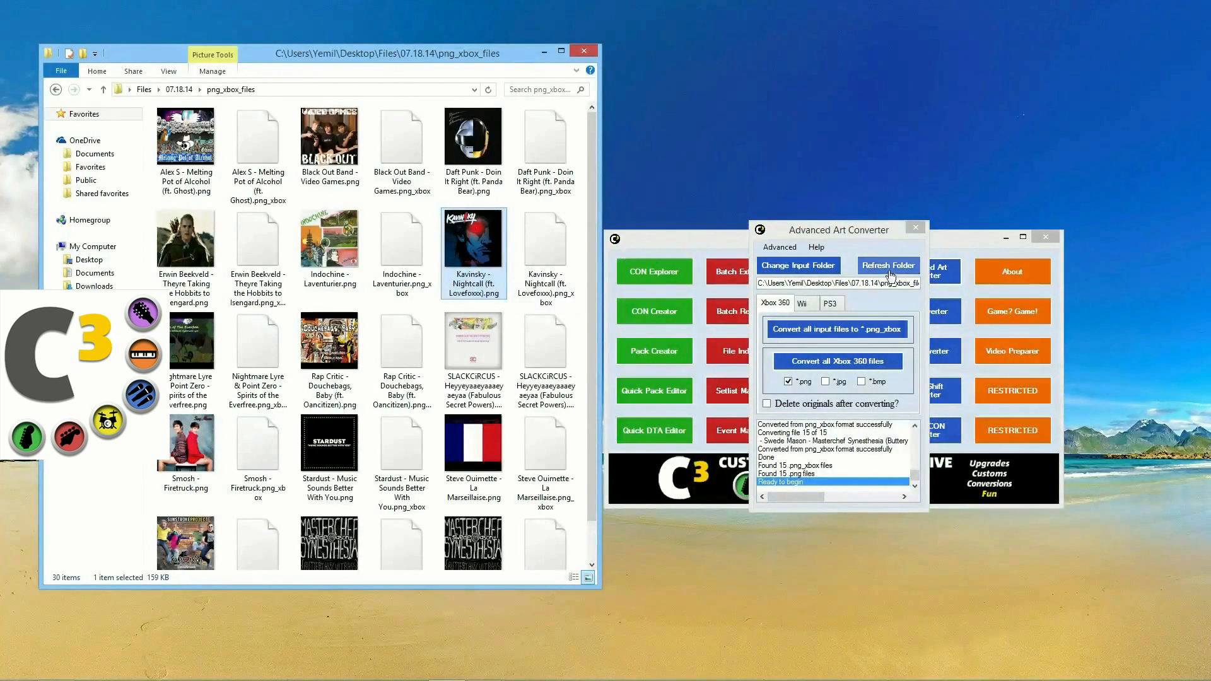
pyautogui.moveTo(831, 230); pyautogui.dragTo(812, 194)
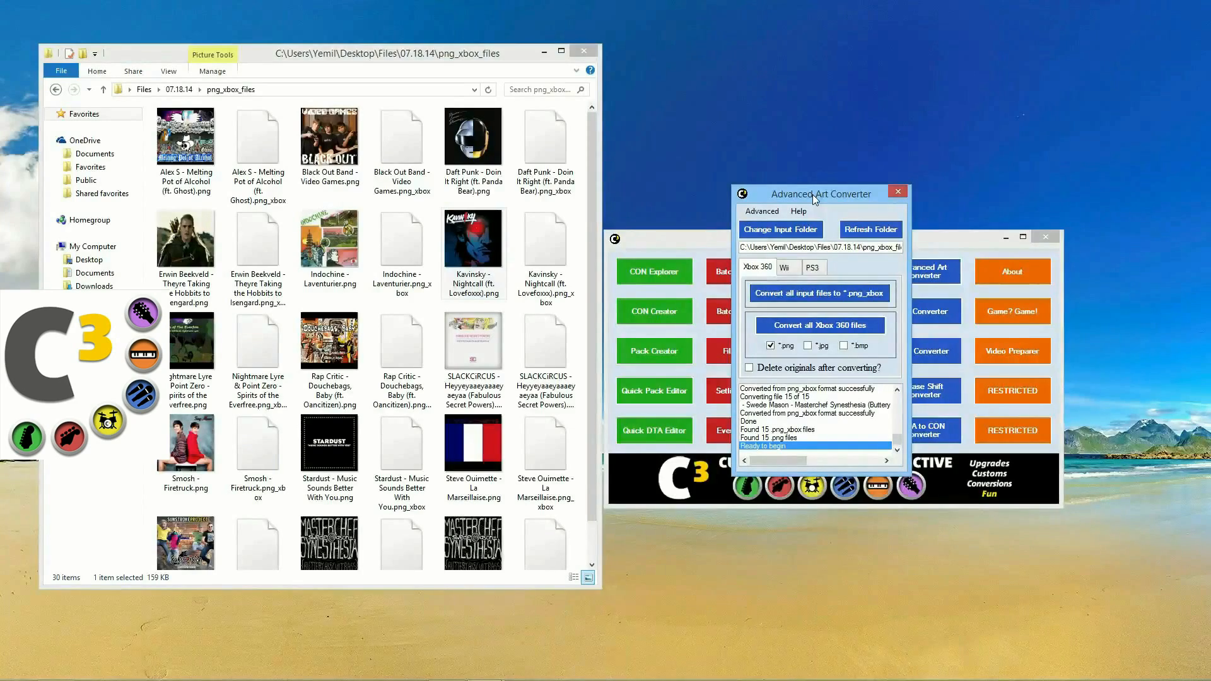
pyautogui.moveTo(812, 194); pyautogui.dragTo(831, 230)
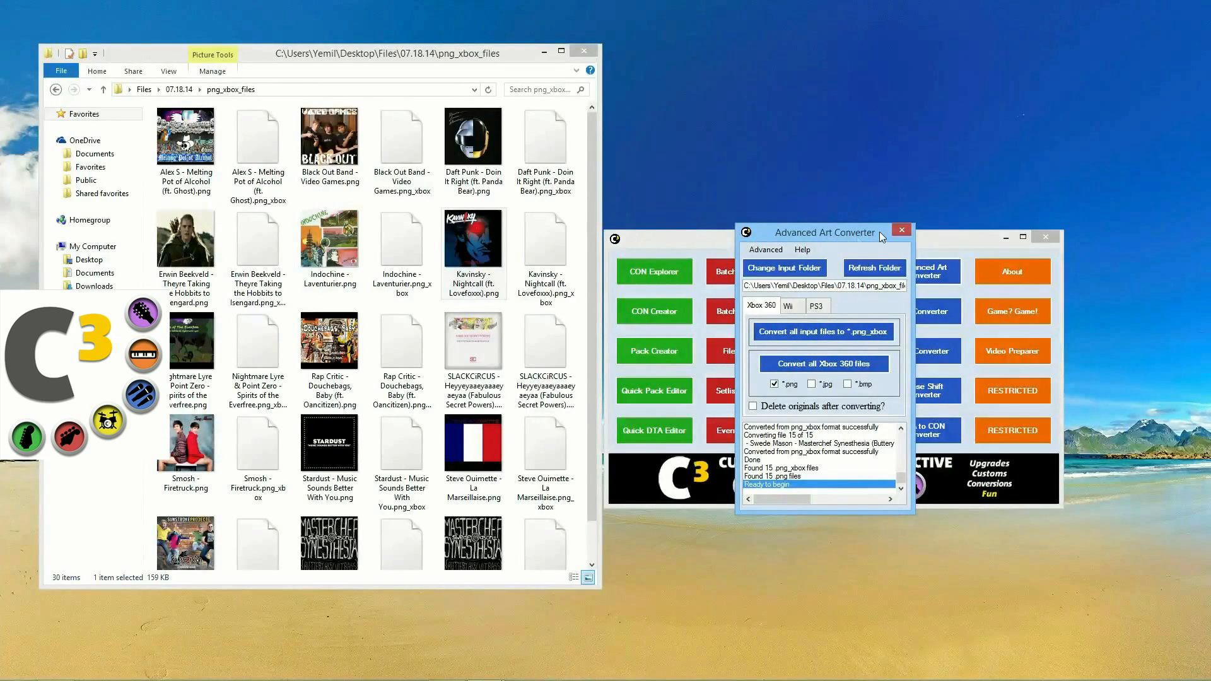
# Step: Set the converter's texture size to 2048x2048 and return Explorer to the Files folder
pyautogui.click(777, 249)
pyautogui.moveTo(788, 265)
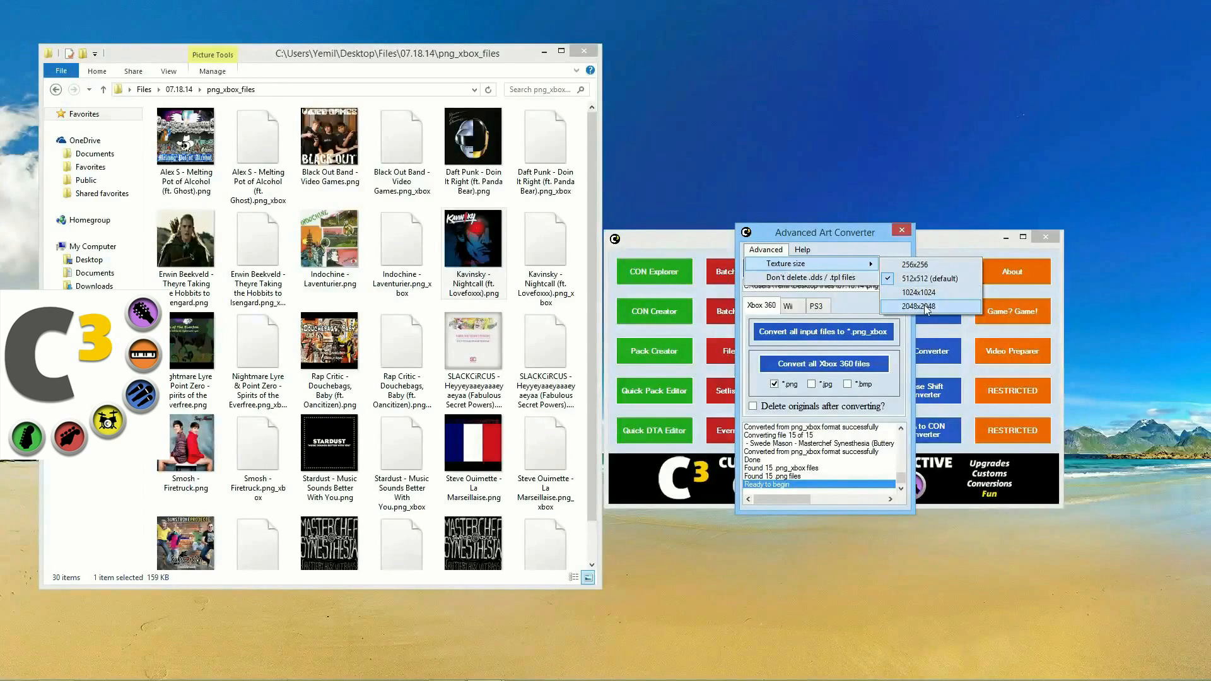
pyautogui.click(925, 307)
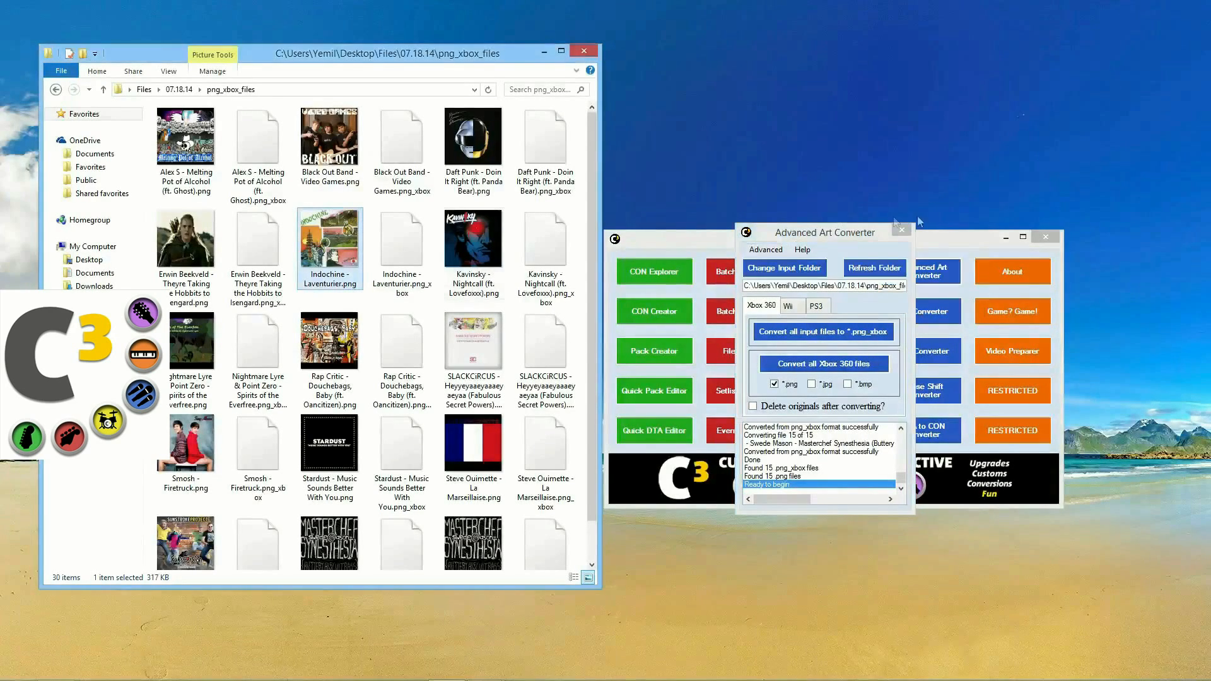
pyautogui.click(56, 90)
pyautogui.click(57, 90)
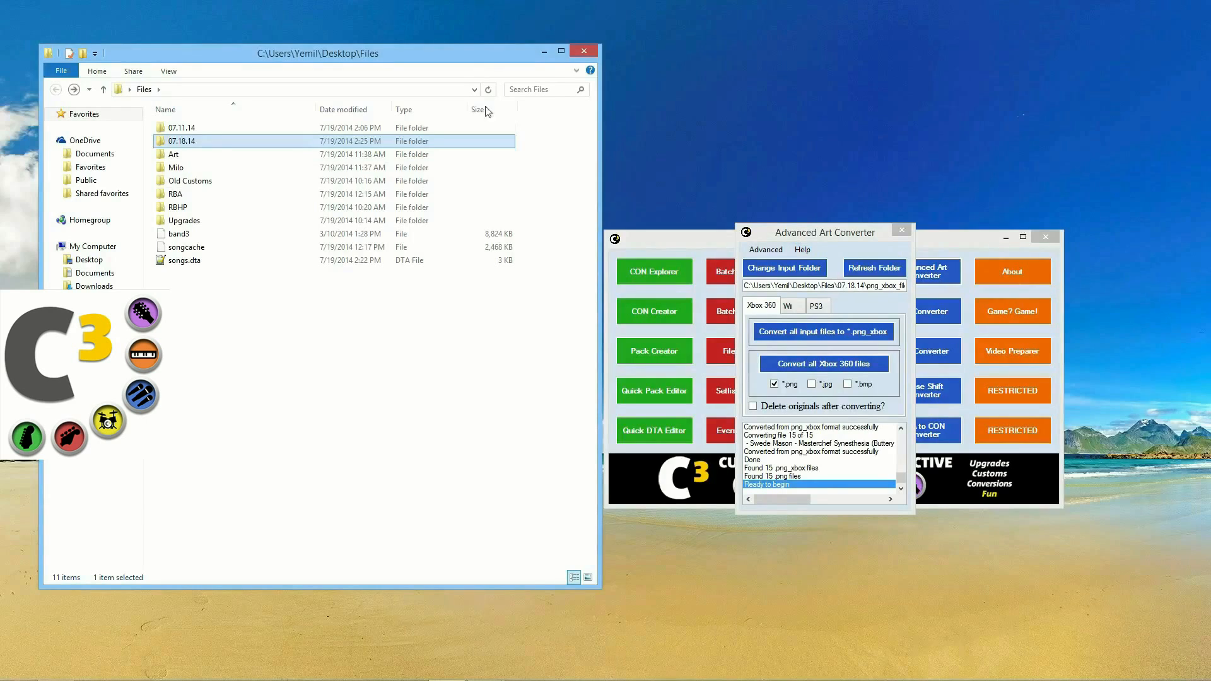
# Step: Open Milo\Beatles and drag rooftop.milo_xbox into the converter, which finds 2 .milo_xbox files
pyautogui.doubleClick(230, 172)
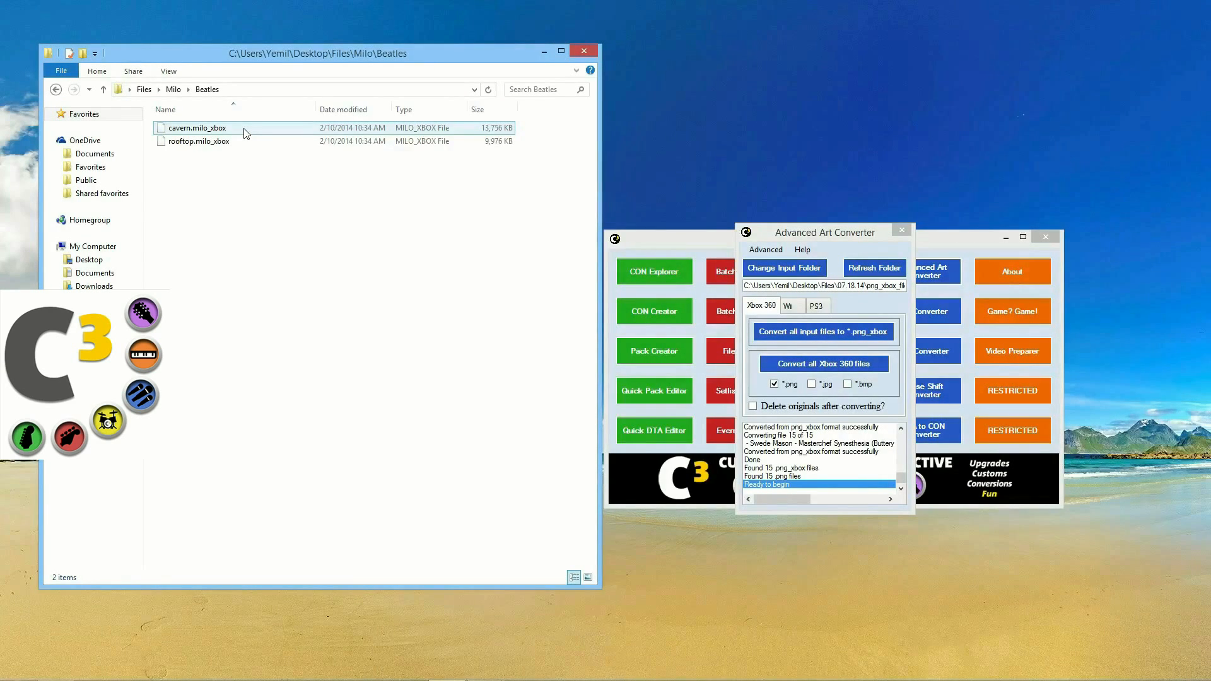
pyautogui.click(246, 141)
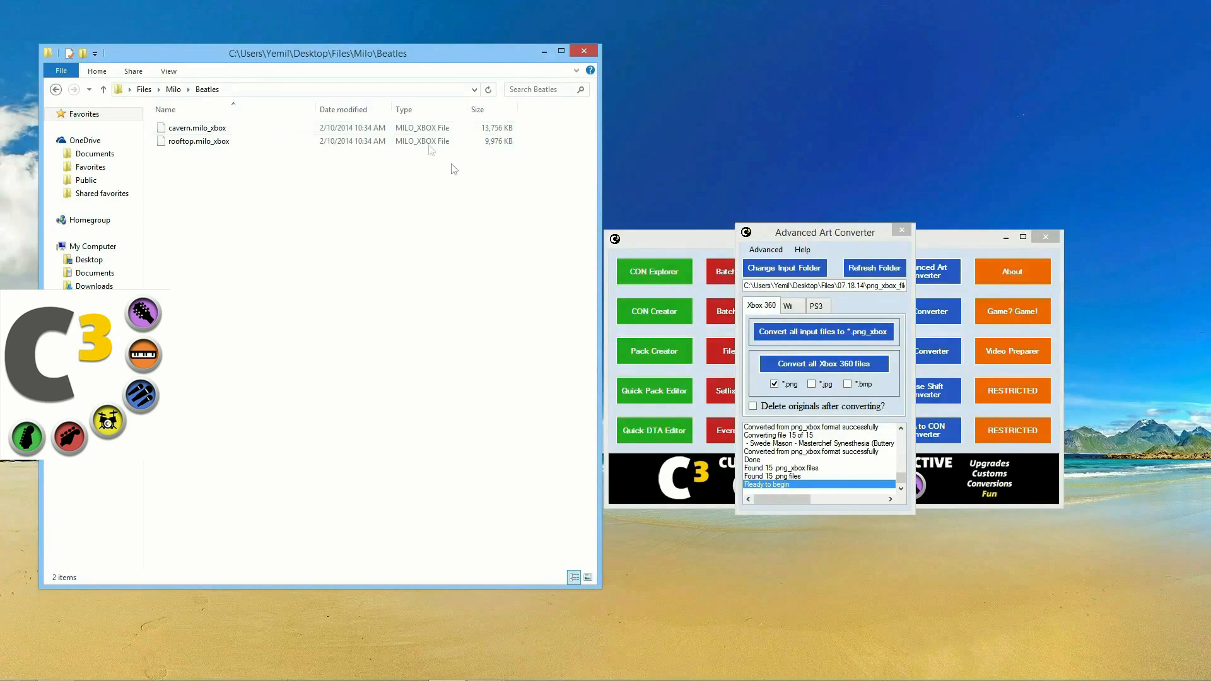
pyautogui.moveTo(218, 142); pyautogui.dragTo(799, 391)
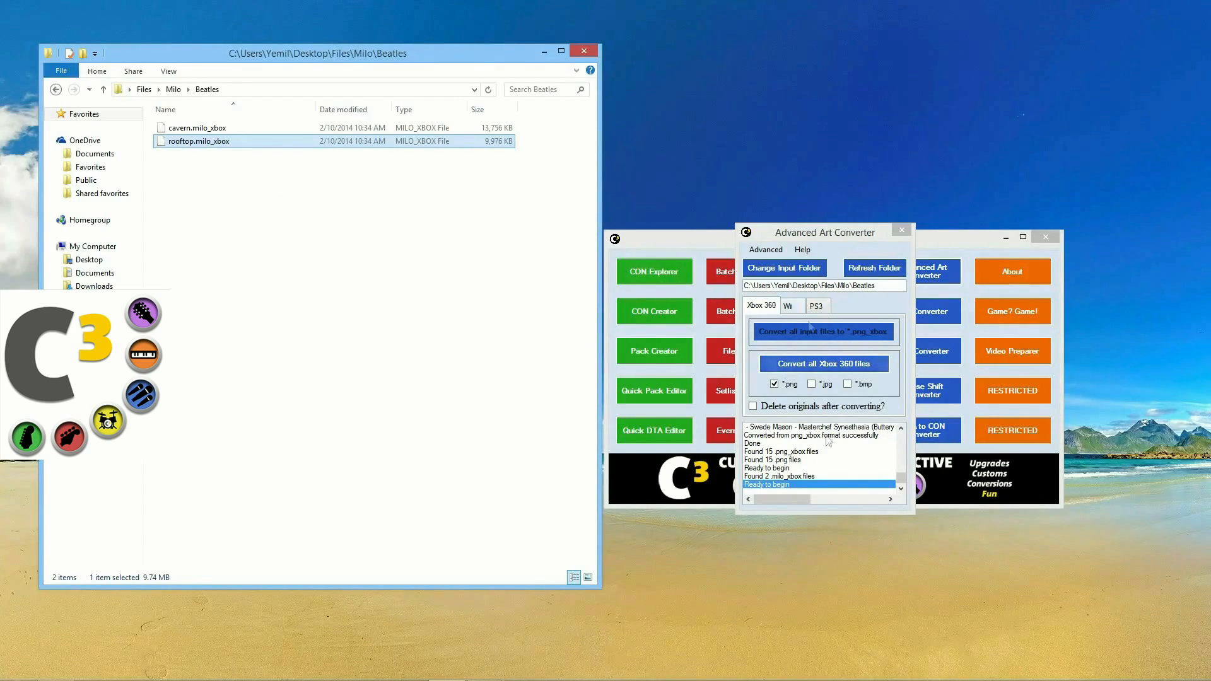
# Step: Review the converter log and extract 91 cavern and 109 rooftop textures from the Beatles milo files
pyautogui.click(901, 491)
pyautogui.click(901, 428)
pyautogui.click(902, 429)
pyautogui.click(901, 489)
pyautogui.click(900, 490)
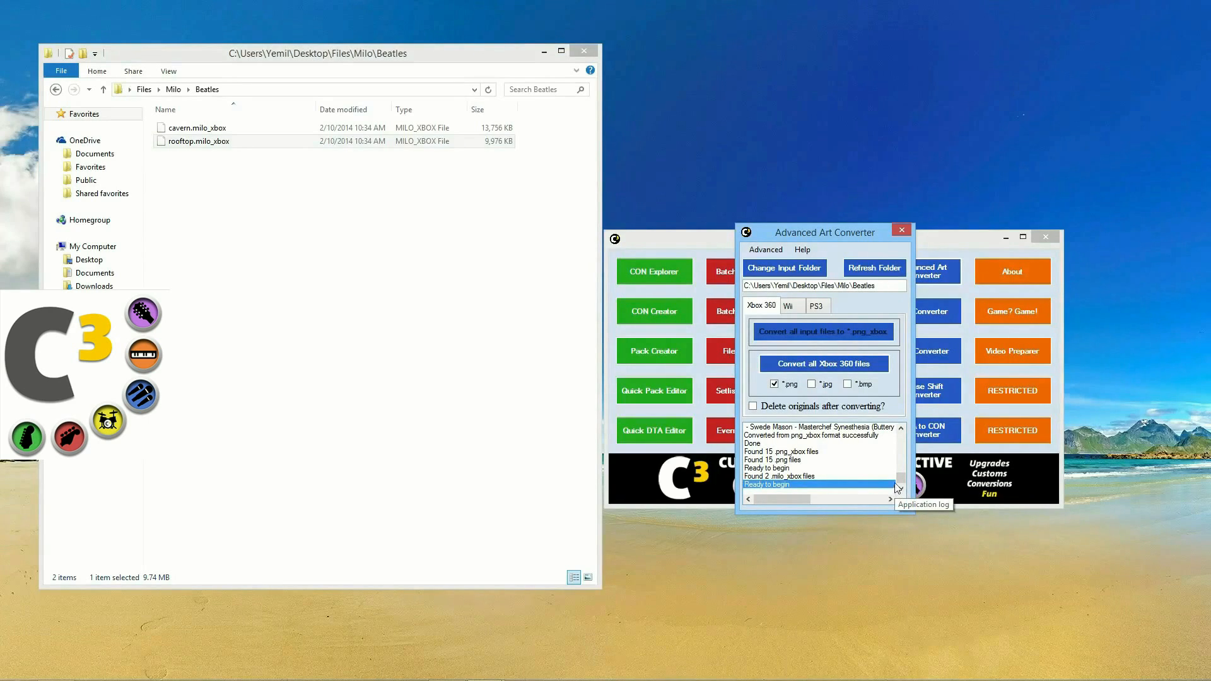
pyautogui.click(820, 478)
pyautogui.moveTo(820, 480); pyautogui.dragTo(833, 437)
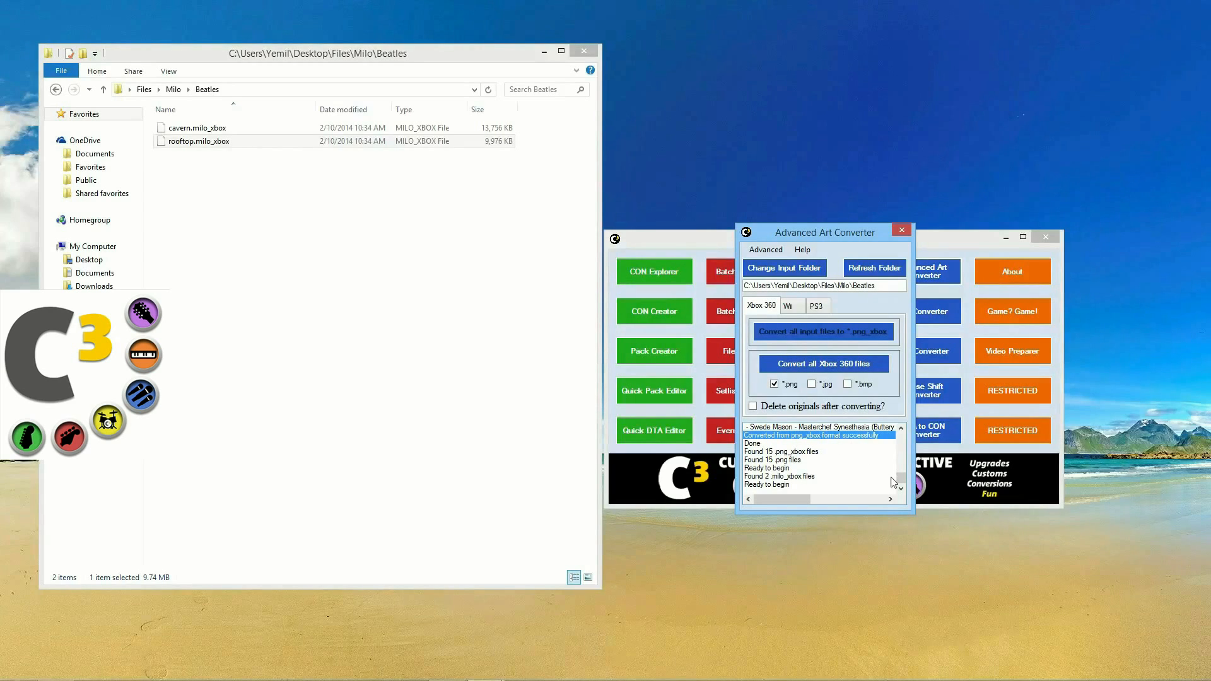
pyautogui.click(901, 428)
pyautogui.click(901, 428)
pyautogui.click(901, 429)
pyautogui.click(849, 370)
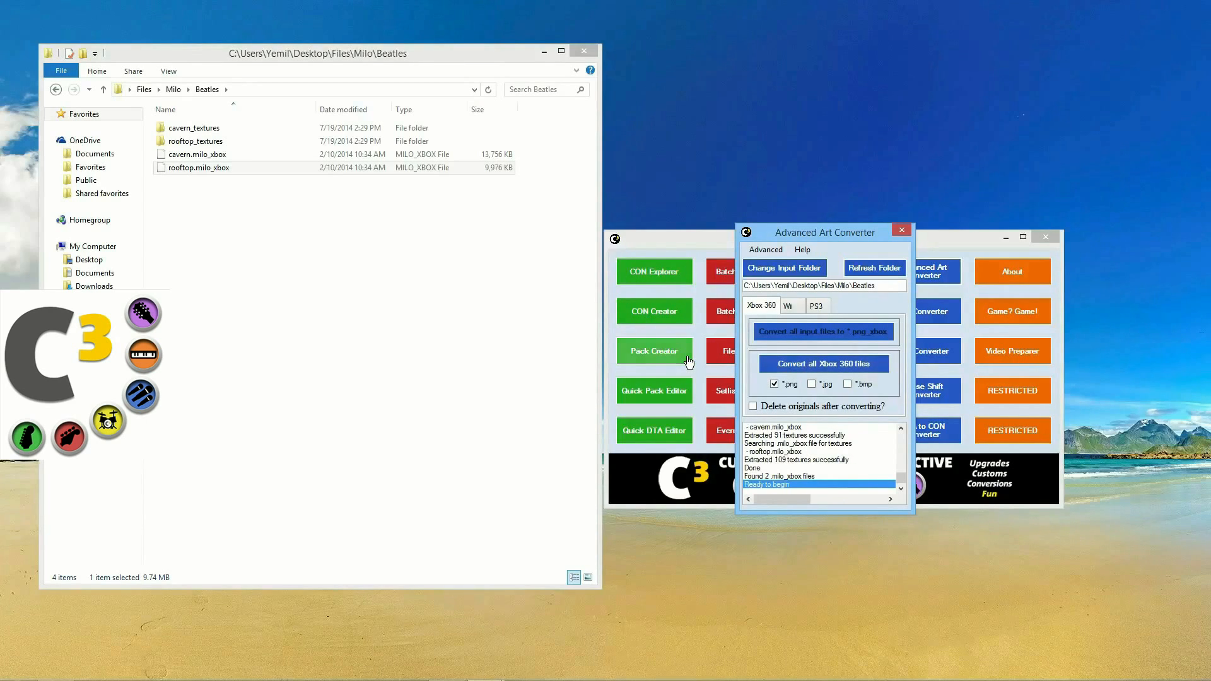
# Step: Browse the rooftop_textures folder to check the extracted bird texture images
pyautogui.click(218, 147)
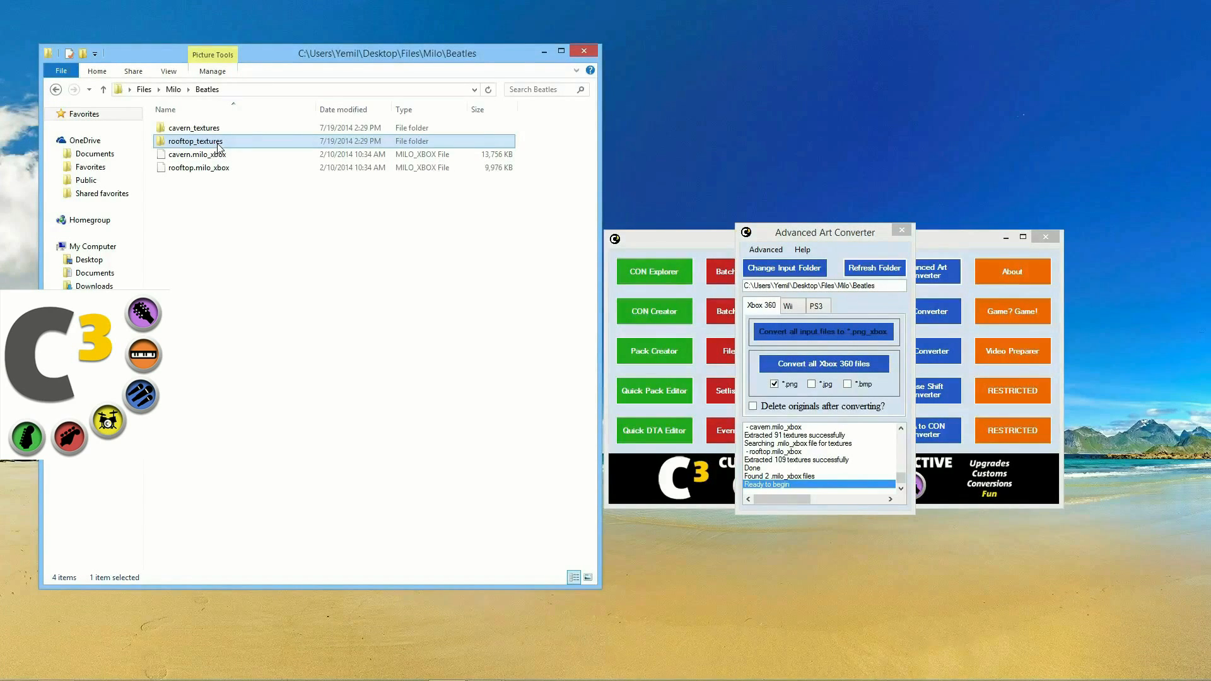
pyautogui.doubleClick(217, 146)
pyautogui.scroll(-3, 292, 315)
pyautogui.click(258, 190)
pyautogui.scroll(3, 364, 375)
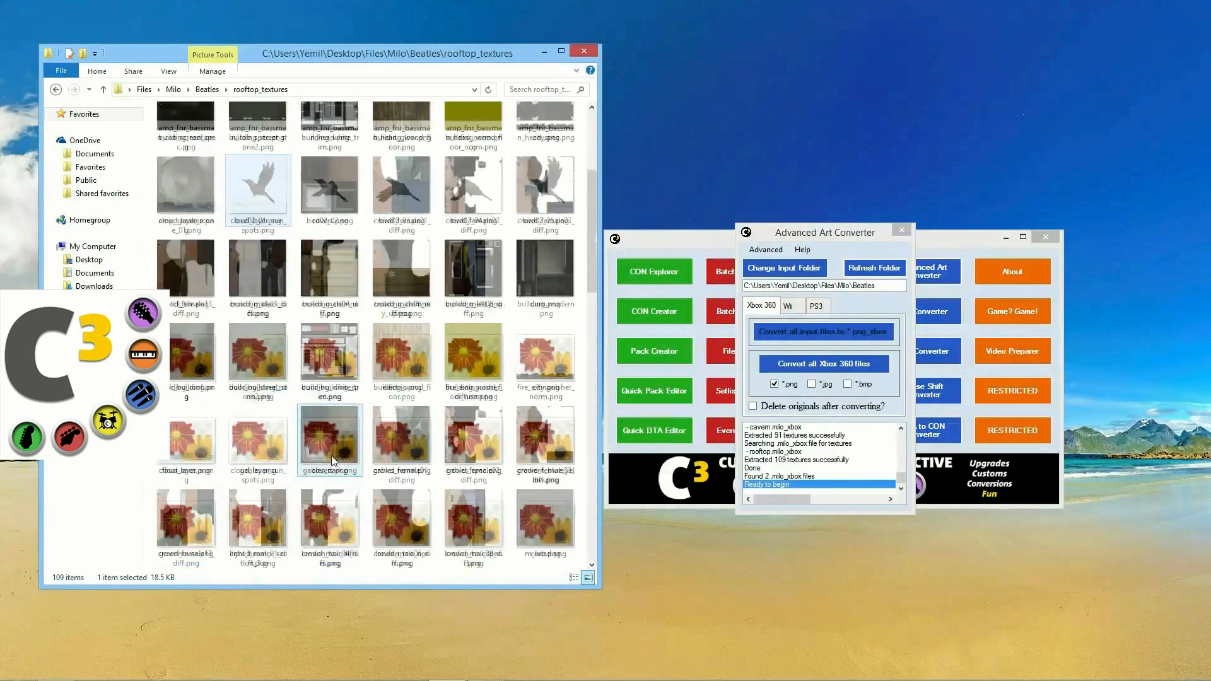
# Step: Navigate to the Milo\RB3 folder and close the Advanced Art Converter
pyautogui.click(54, 90)
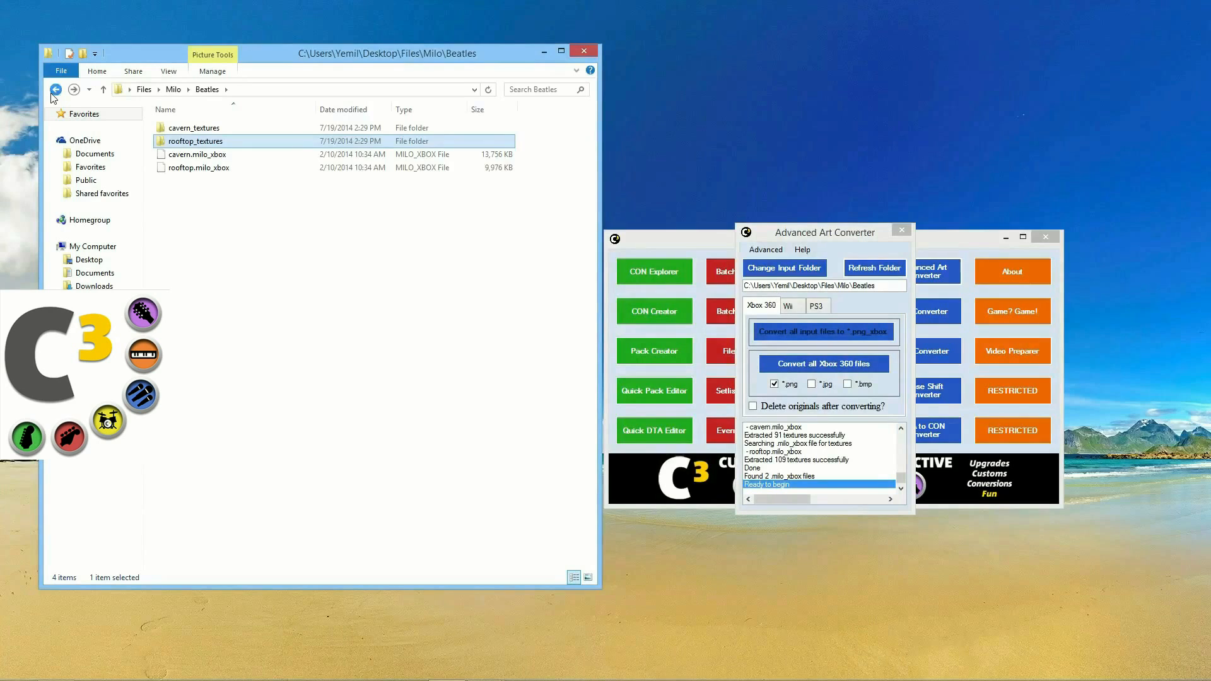
pyautogui.click(55, 90)
pyautogui.doubleClick(180, 140)
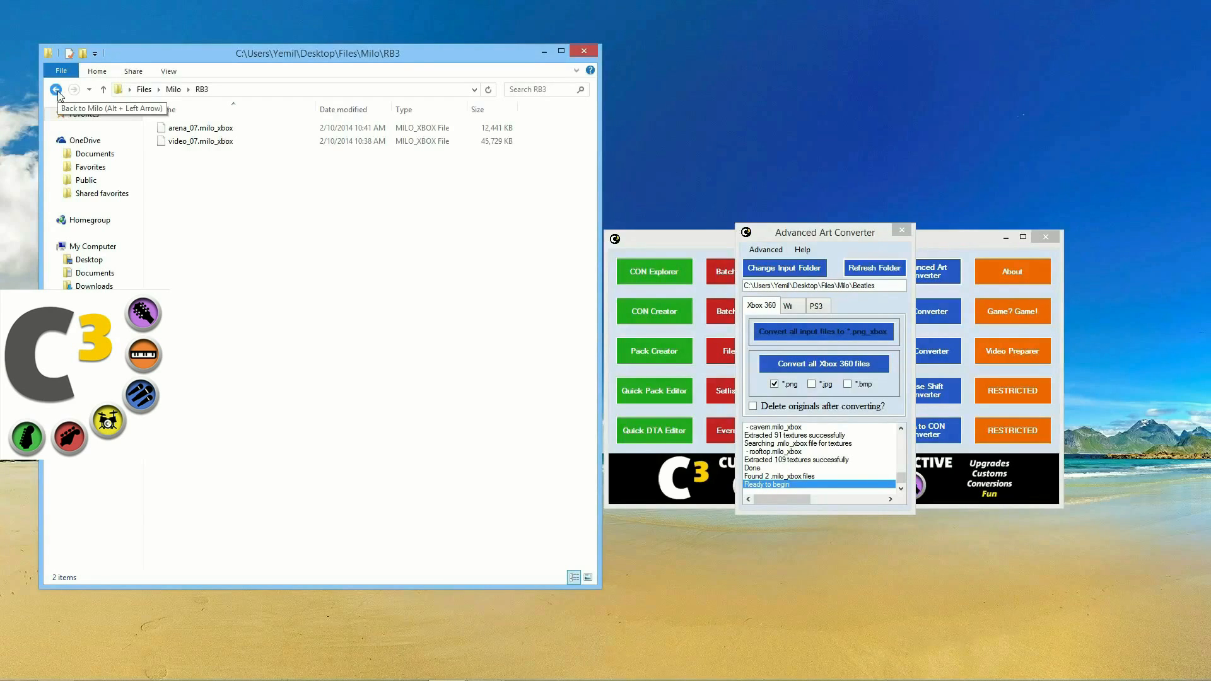
pyautogui.click(896, 230)
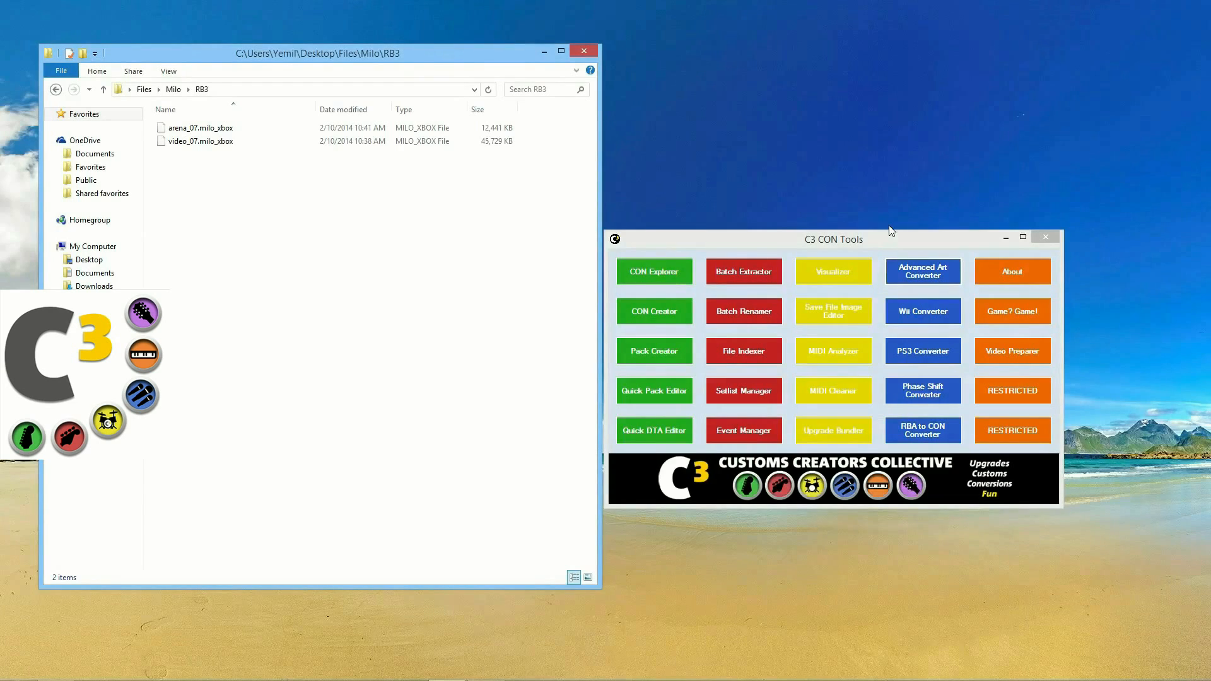
# Step: Launch MIDI Cleaner beside Explorer and take Explorer back to the Files folder
pyautogui.click(863, 397)
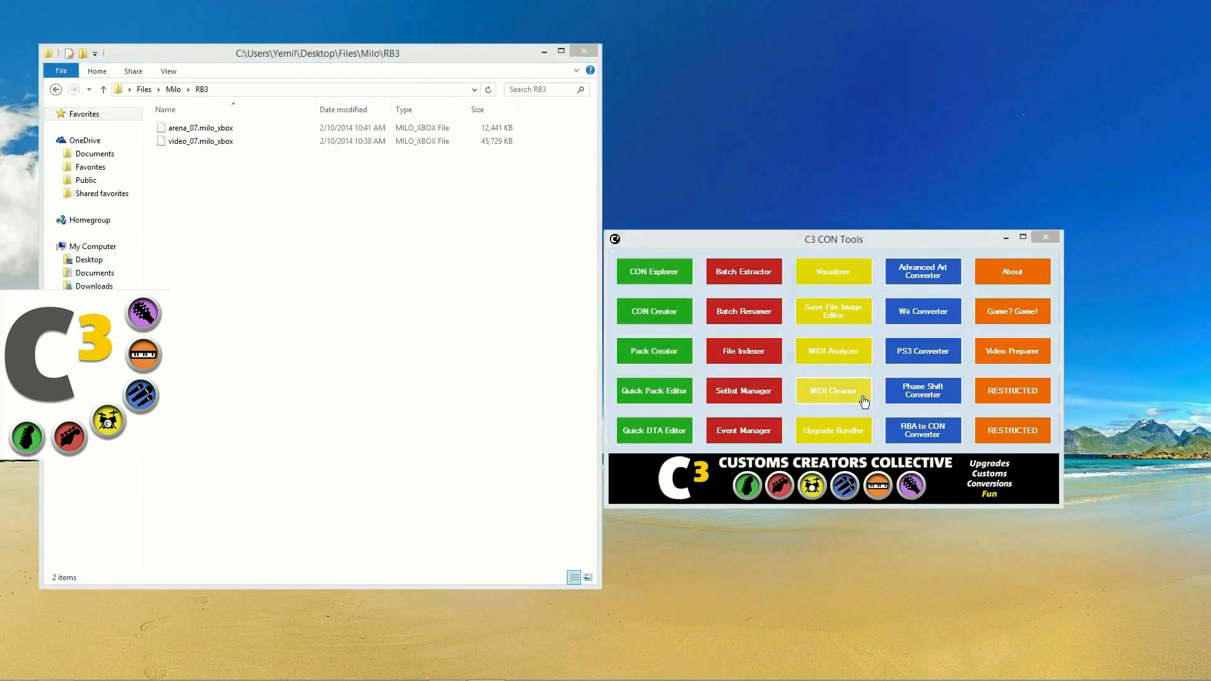
pyautogui.moveTo(671, 210); pyautogui.dragTo(878, 163)
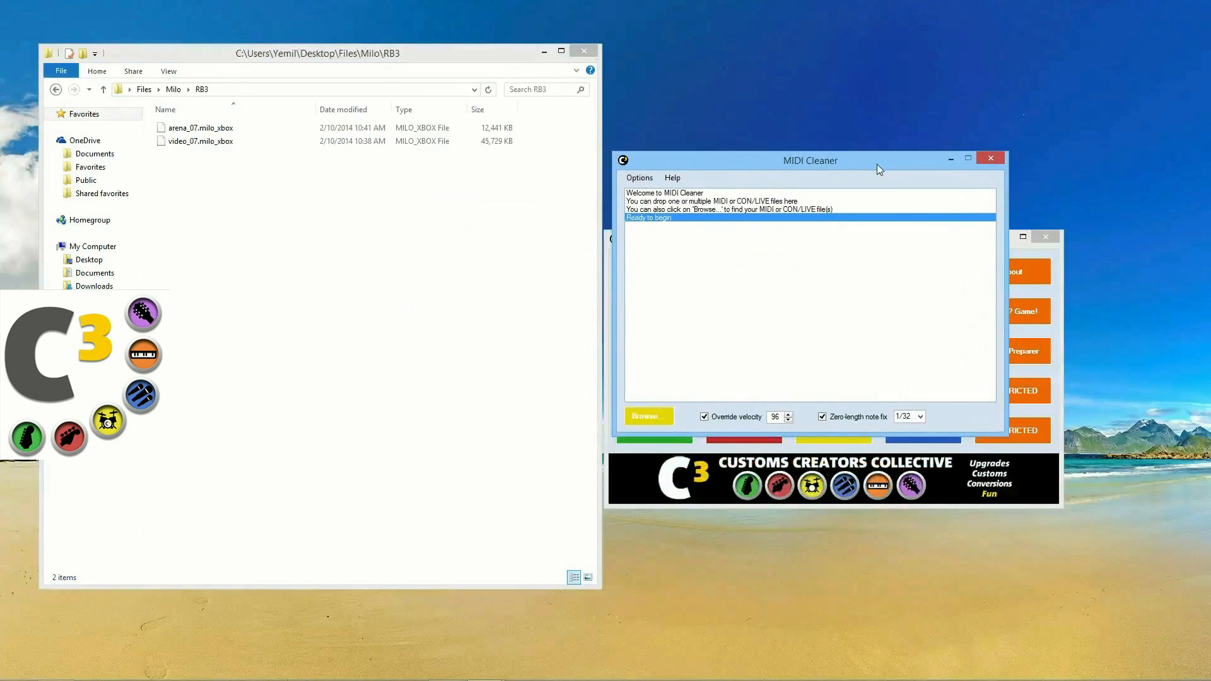
pyautogui.click(55, 89)
pyautogui.click(55, 88)
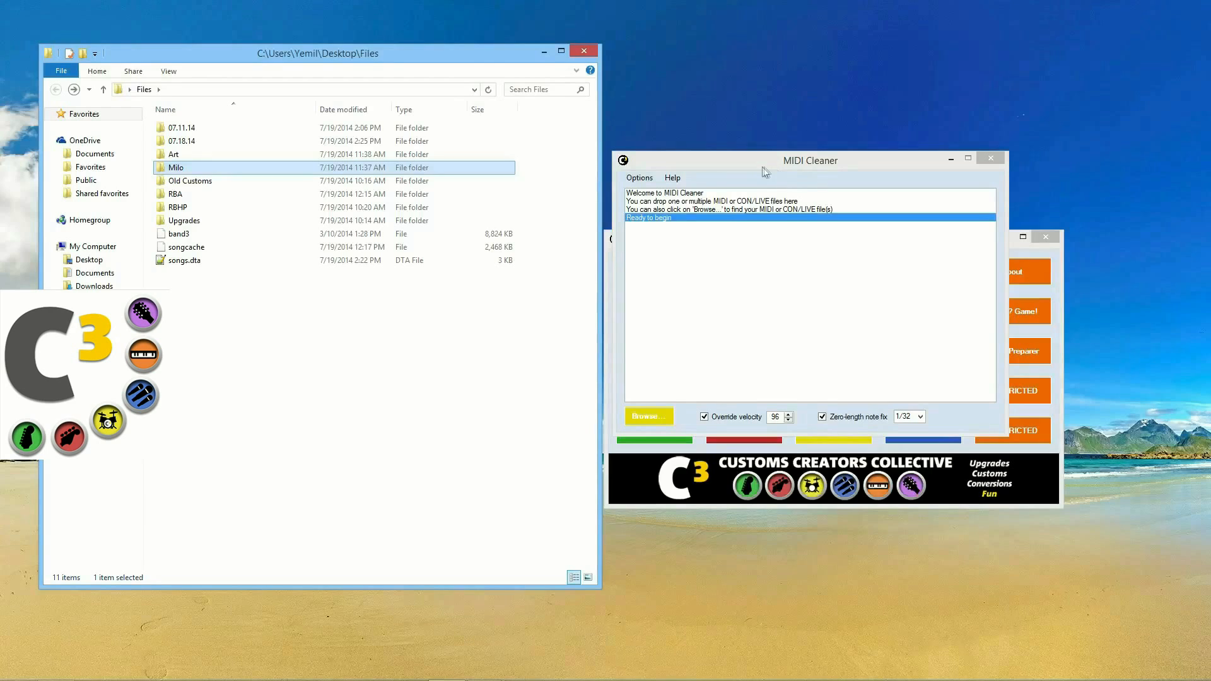
pyautogui.moveTo(762, 168); pyautogui.dragTo(771, 203)
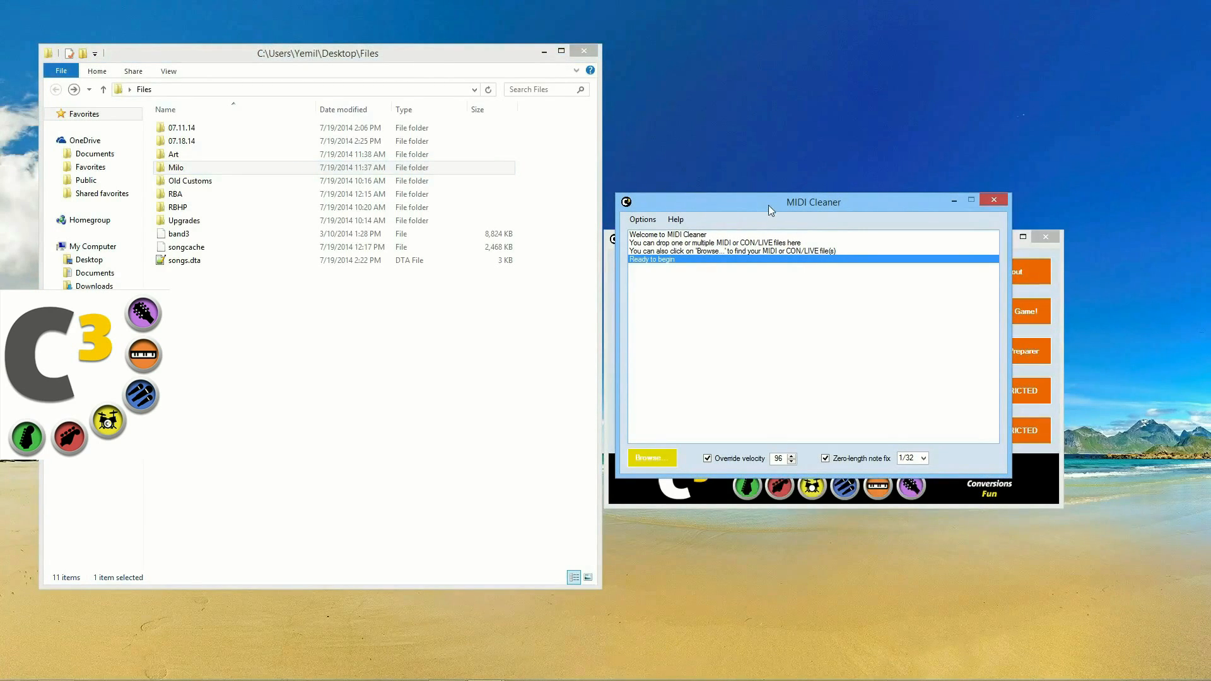
pyautogui.moveTo(768, 202); pyautogui.dragTo(772, 197)
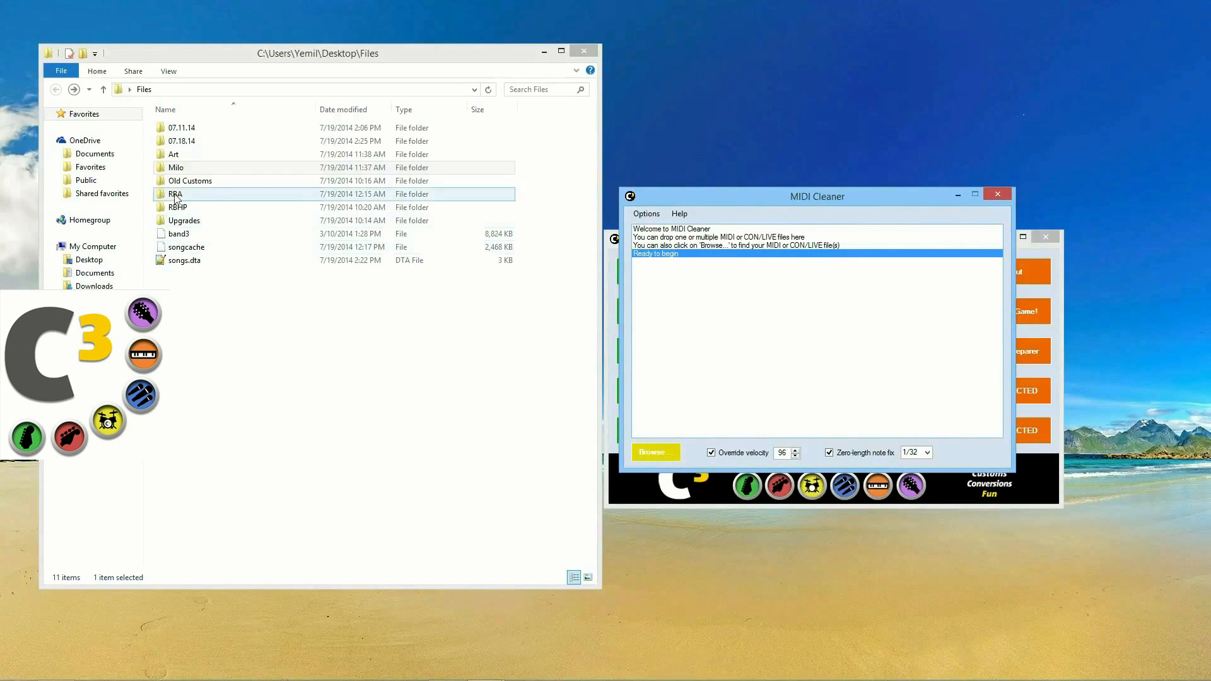
# Step: Load '2Pac - California Love' from Old Customs into MIDI Cleaner
pyautogui.doubleClick(189, 180)
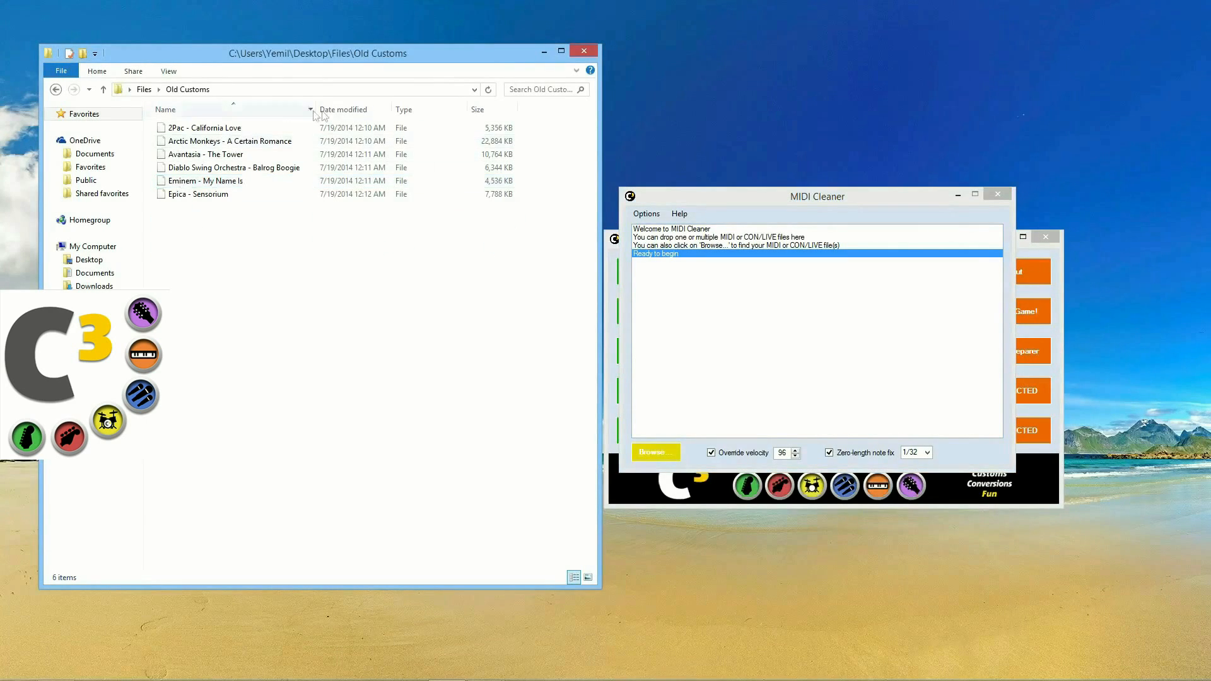
pyautogui.moveTo(319, 109); pyautogui.dragTo(328, 108)
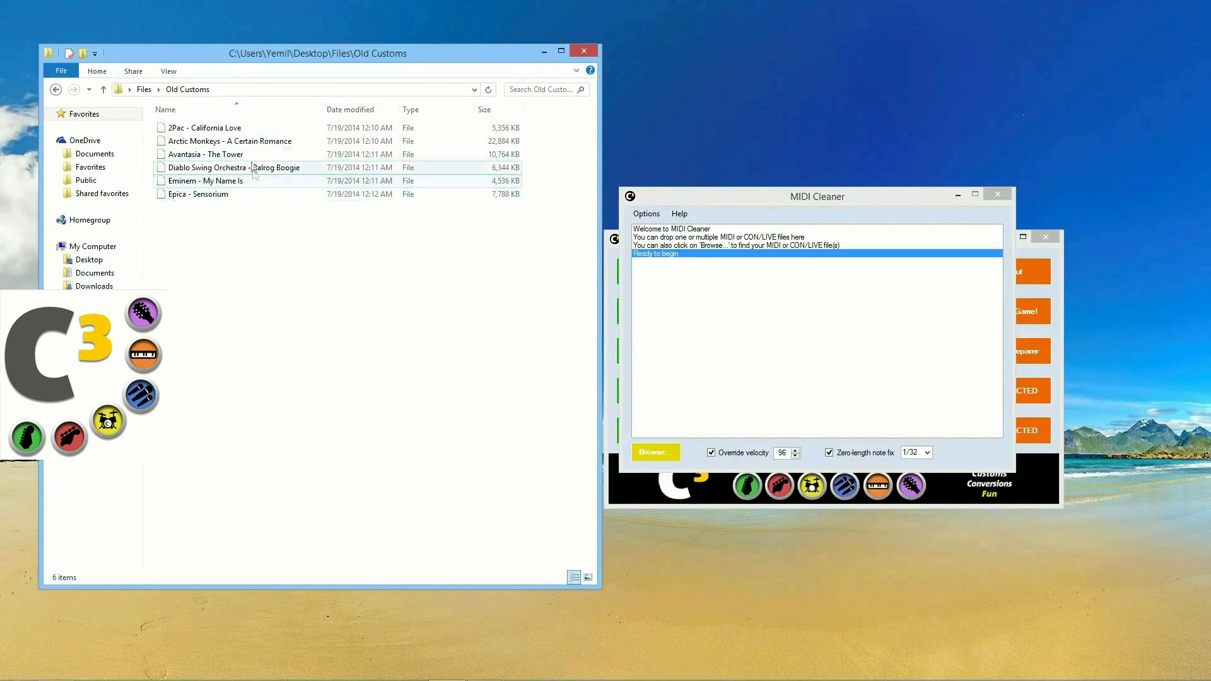
pyautogui.moveTo(231, 128); pyautogui.dragTo(748, 307)
# Step: Toggle MIDI Cleaner's Detailed logging option off and back on
pyautogui.click(649, 211)
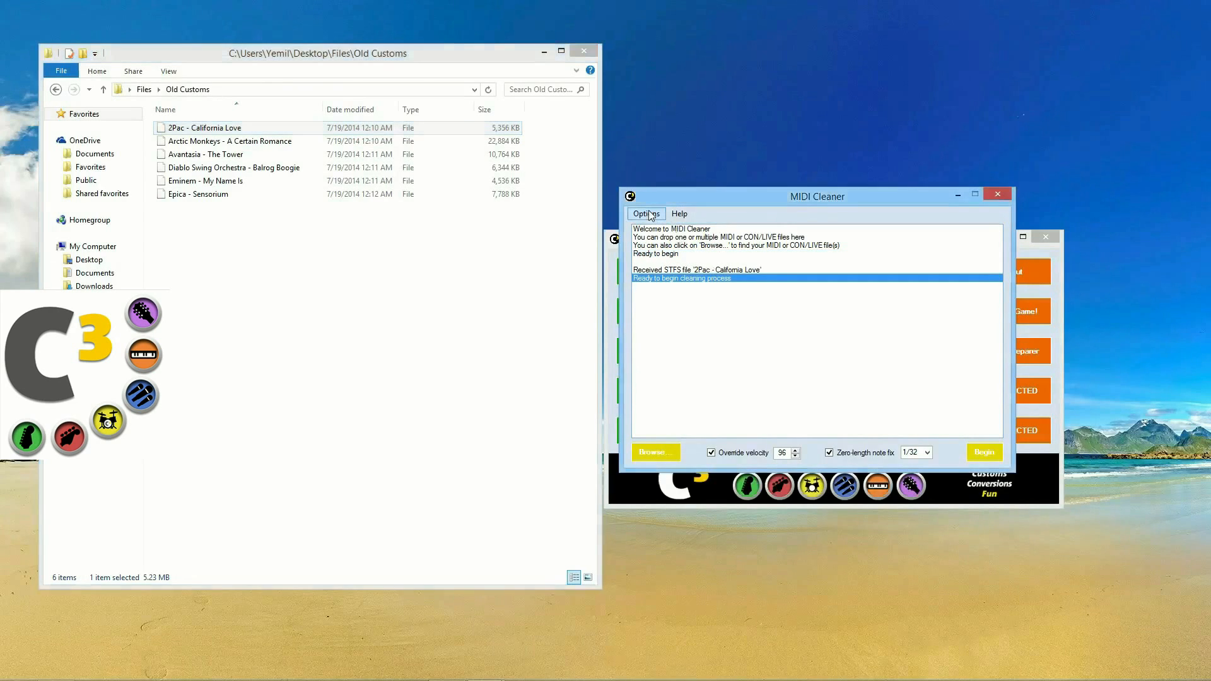
pyautogui.click(648, 211)
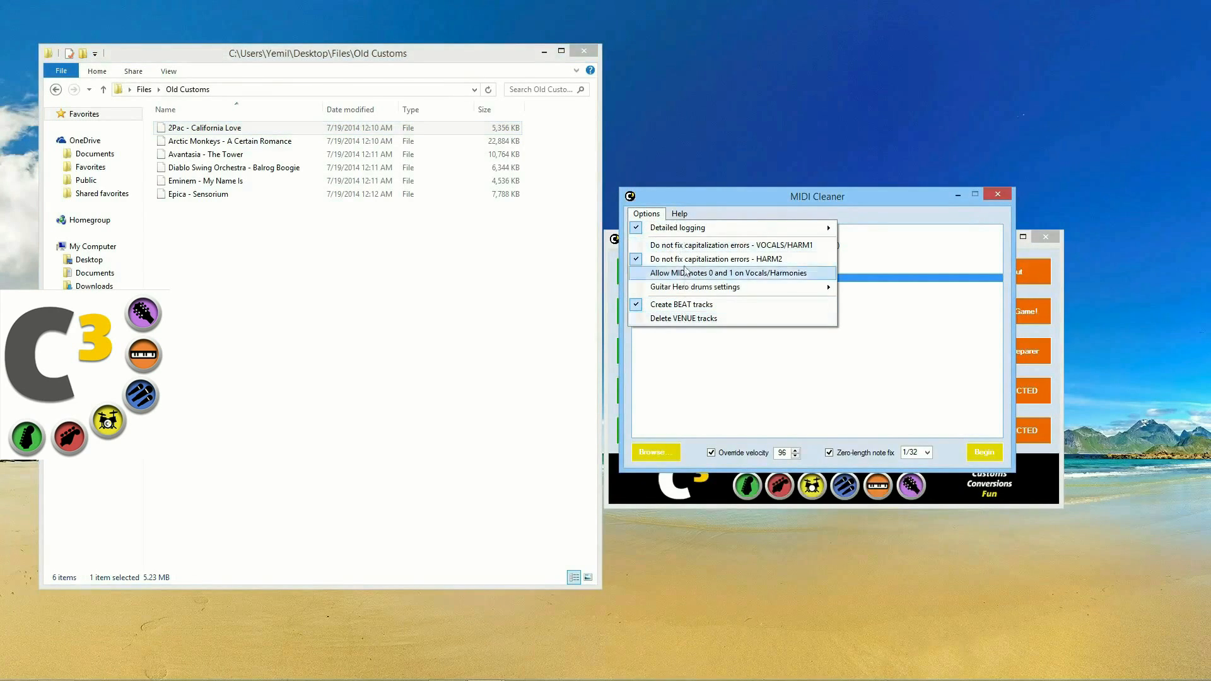
pyautogui.moveTo(684, 233)
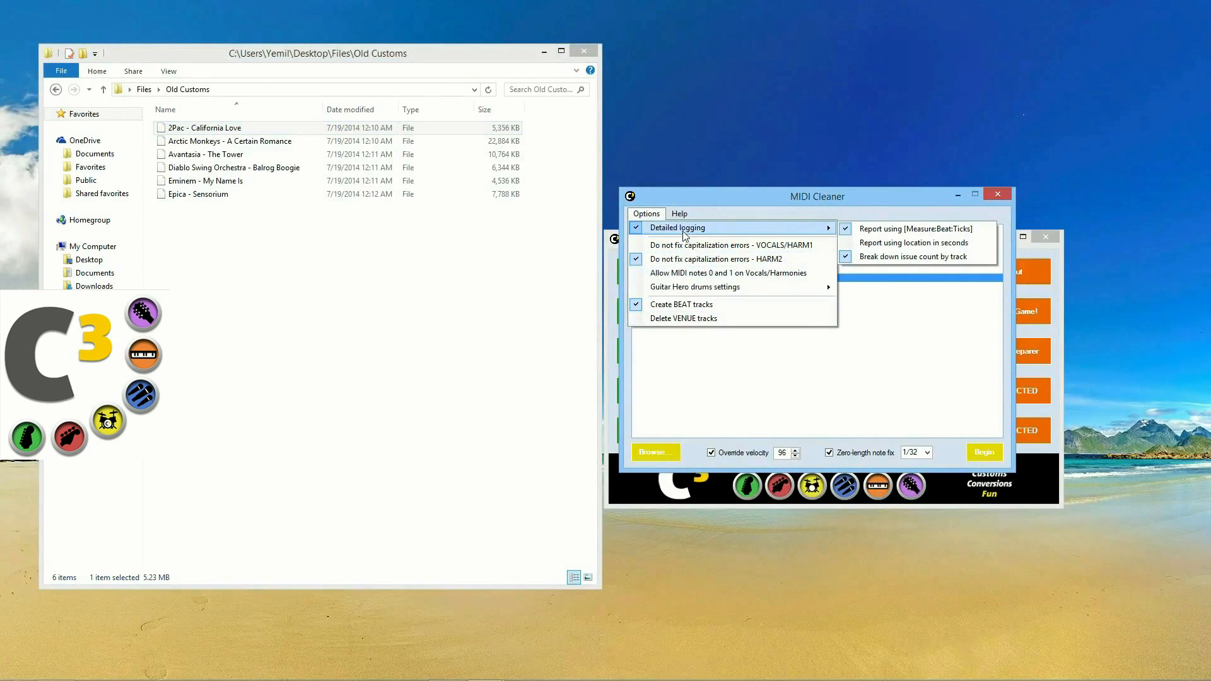
pyautogui.click(680, 229)
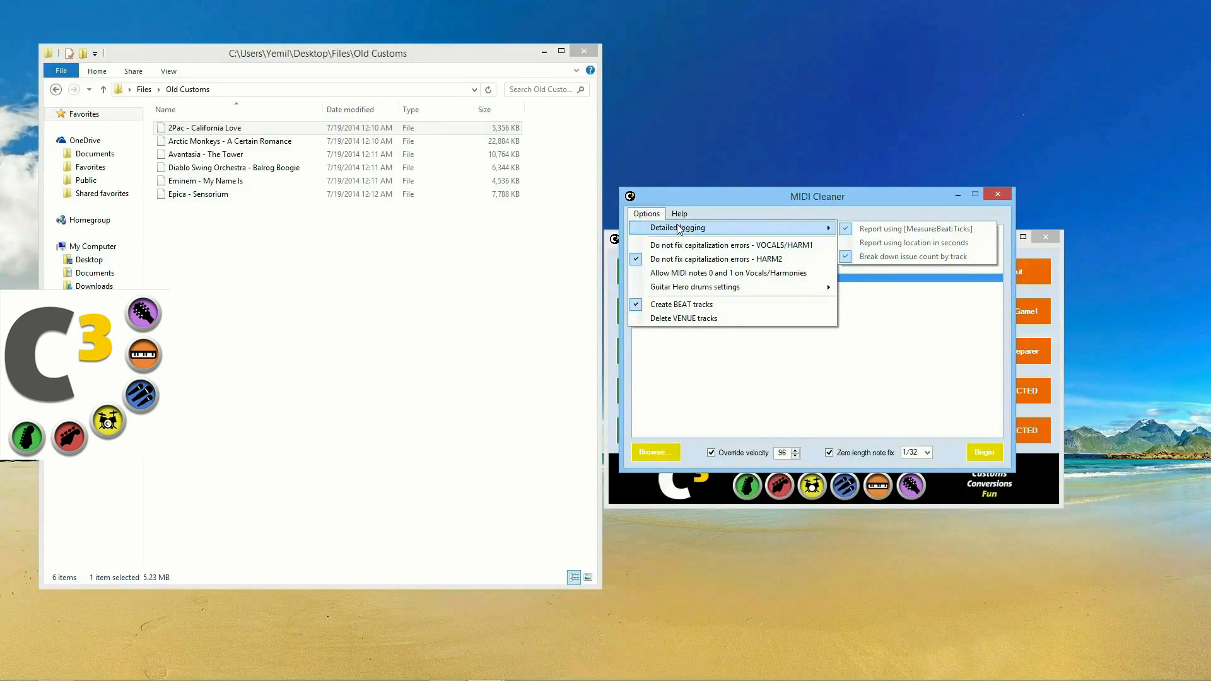
pyautogui.click(678, 230)
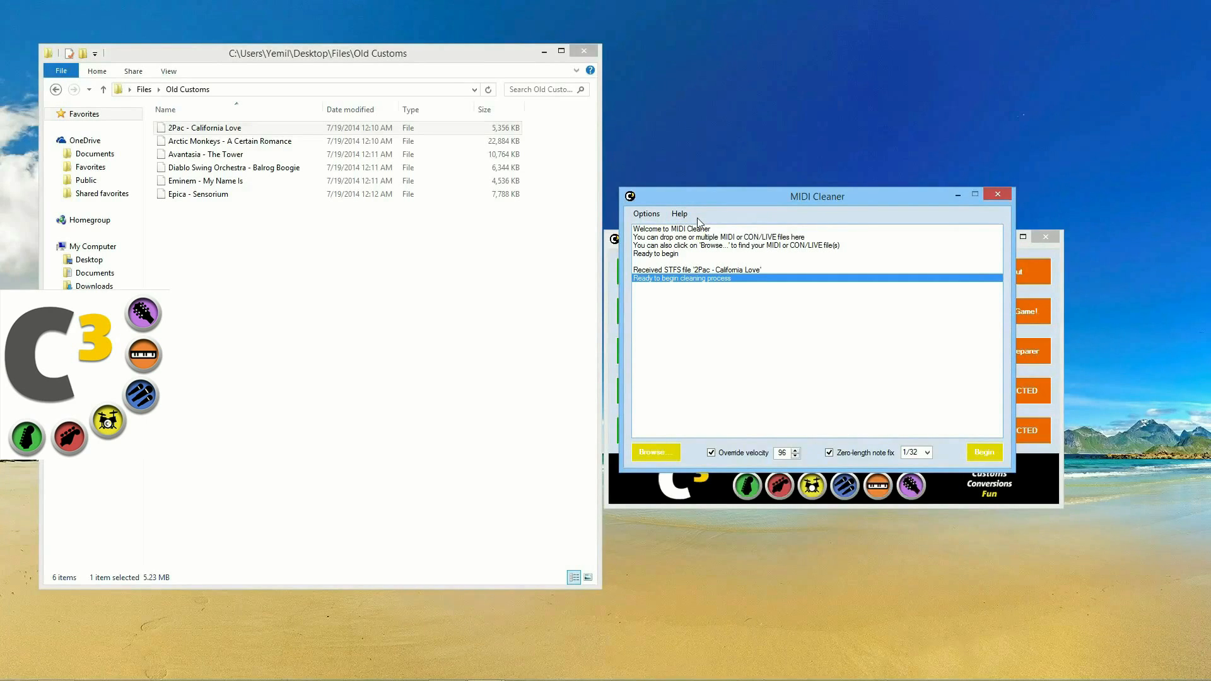
pyautogui.click(977, 455)
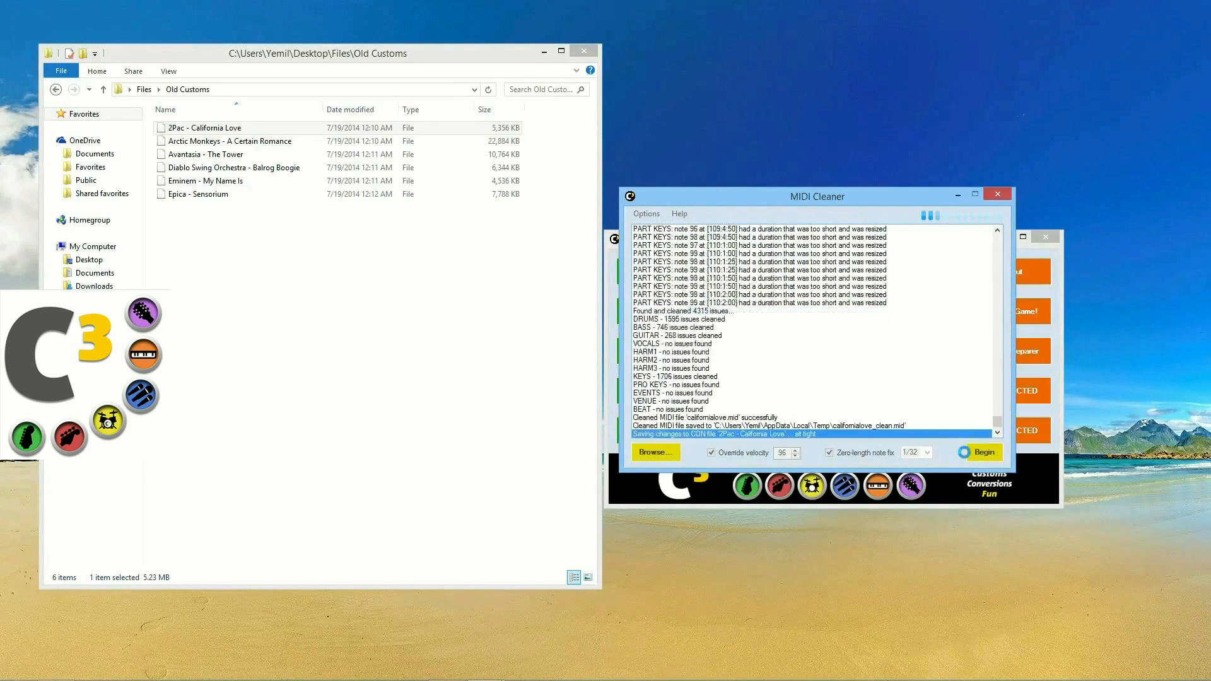
pyautogui.click(780, 419)
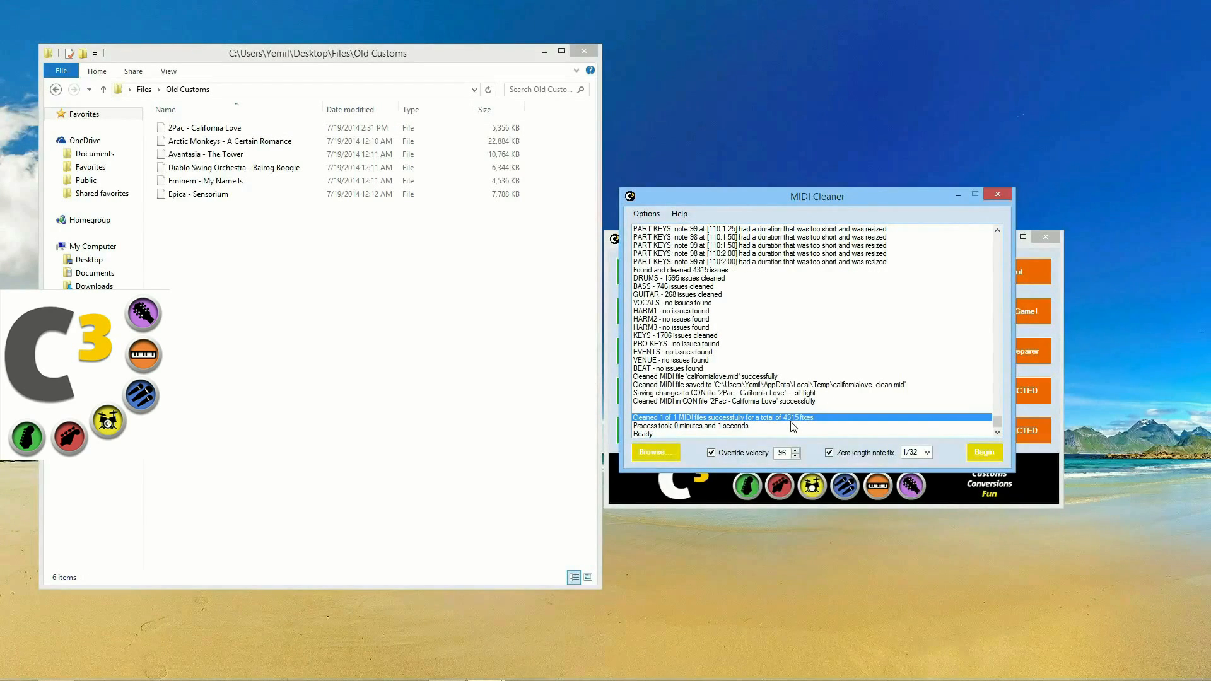
pyautogui.scroll(8, 782, 410)
pyautogui.scroll(10, 775, 396)
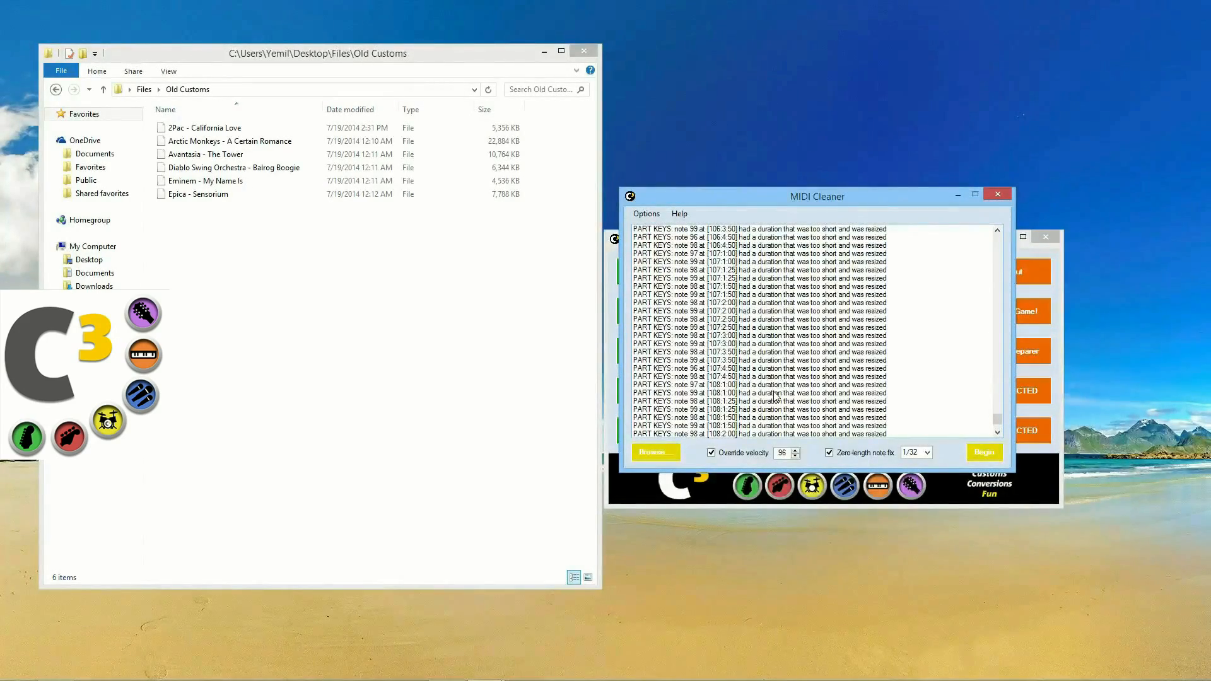
pyautogui.scroll(7, 776, 396)
pyautogui.click(735, 319)
pyautogui.scroll(1, 732, 365)
pyautogui.scroll(10, 733, 356)
pyautogui.scroll(9, 734, 346)
pyautogui.click(802, 328)
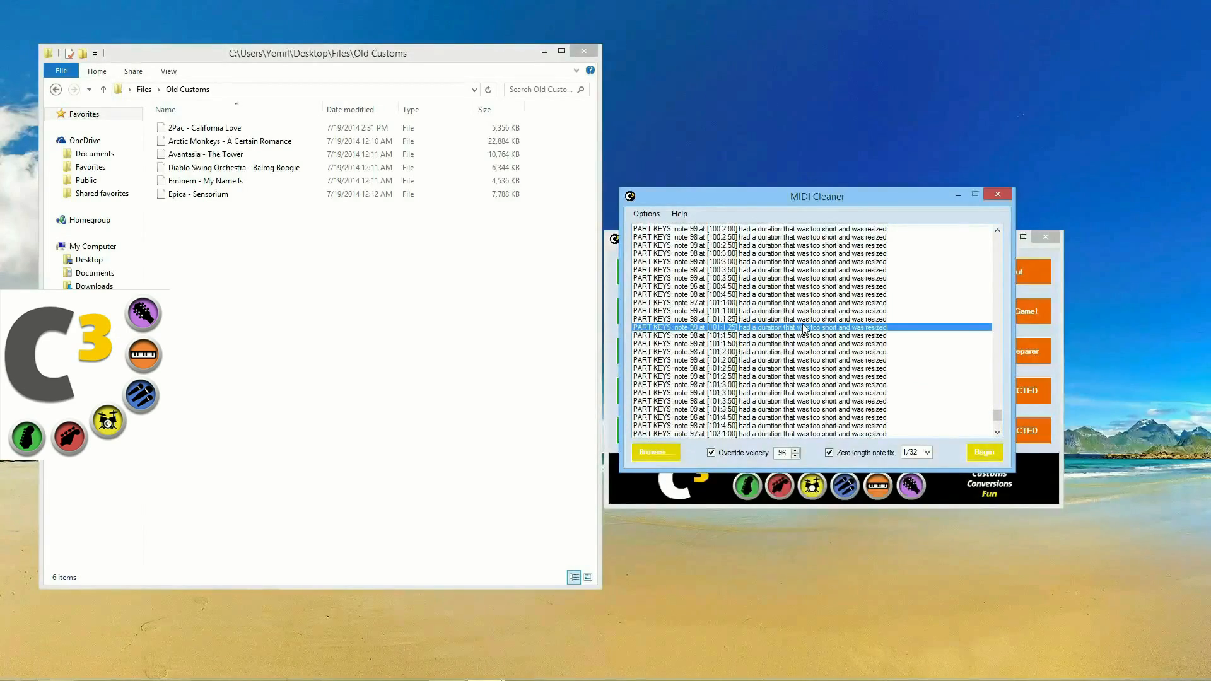
pyautogui.scroll(8, 804, 323)
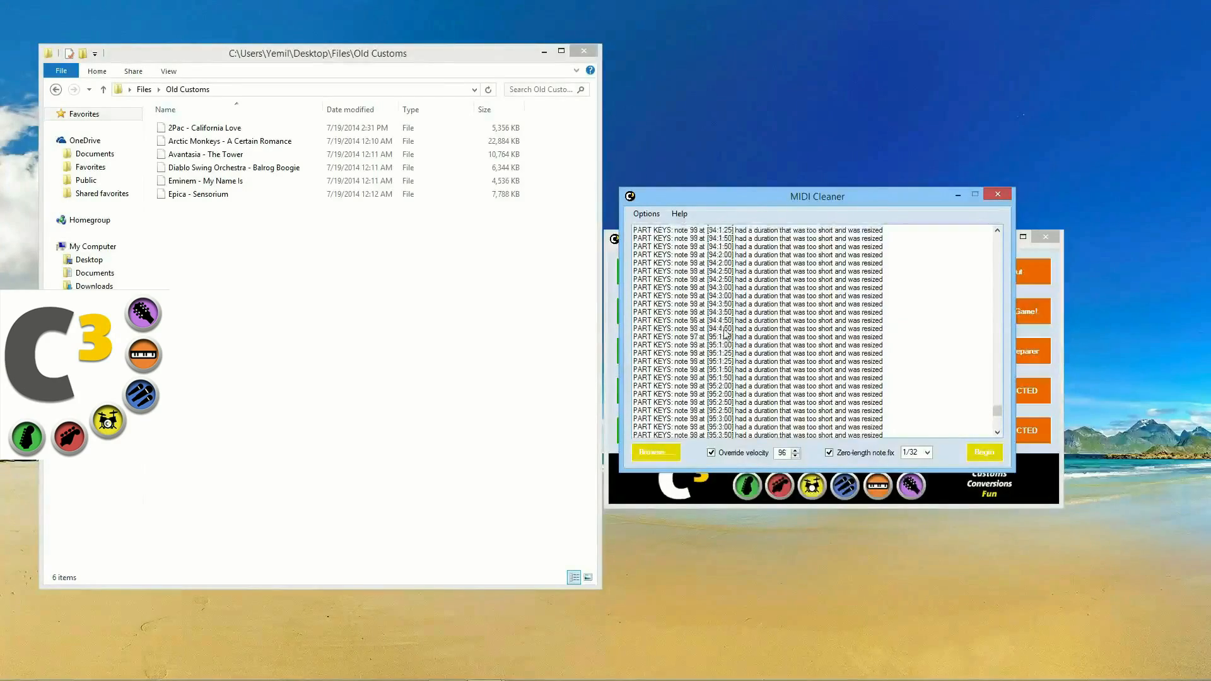
pyautogui.scroll(7, 684, 315)
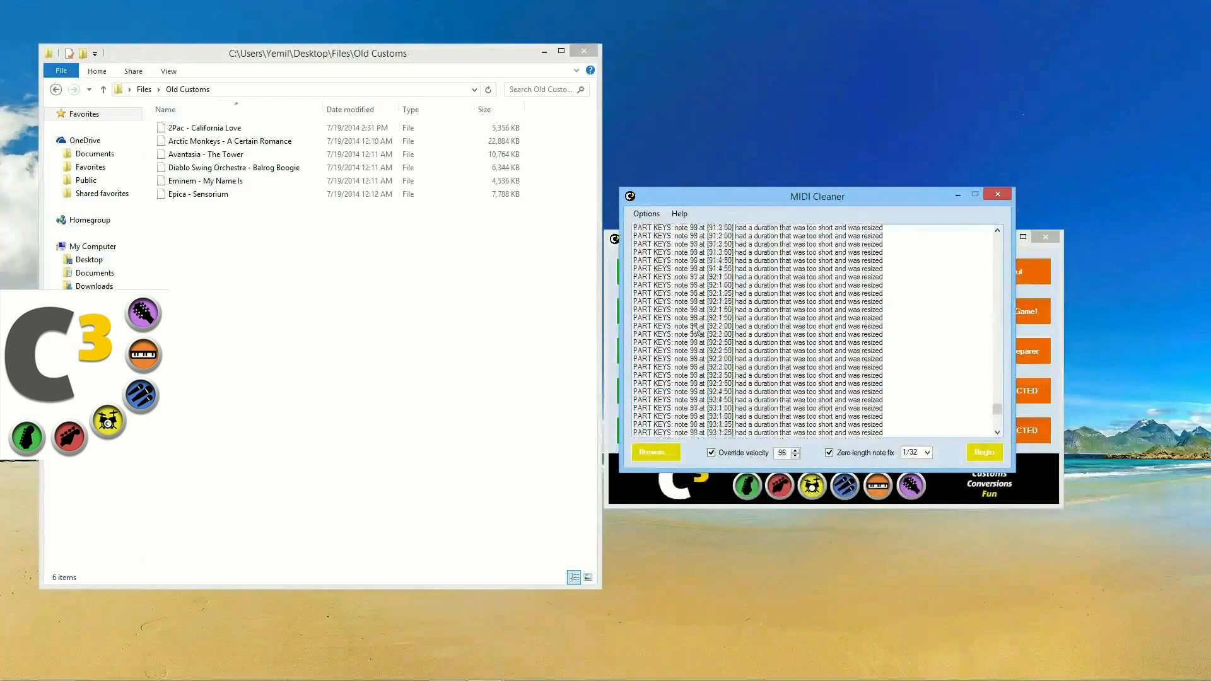
pyautogui.scroll(7, 720, 366)
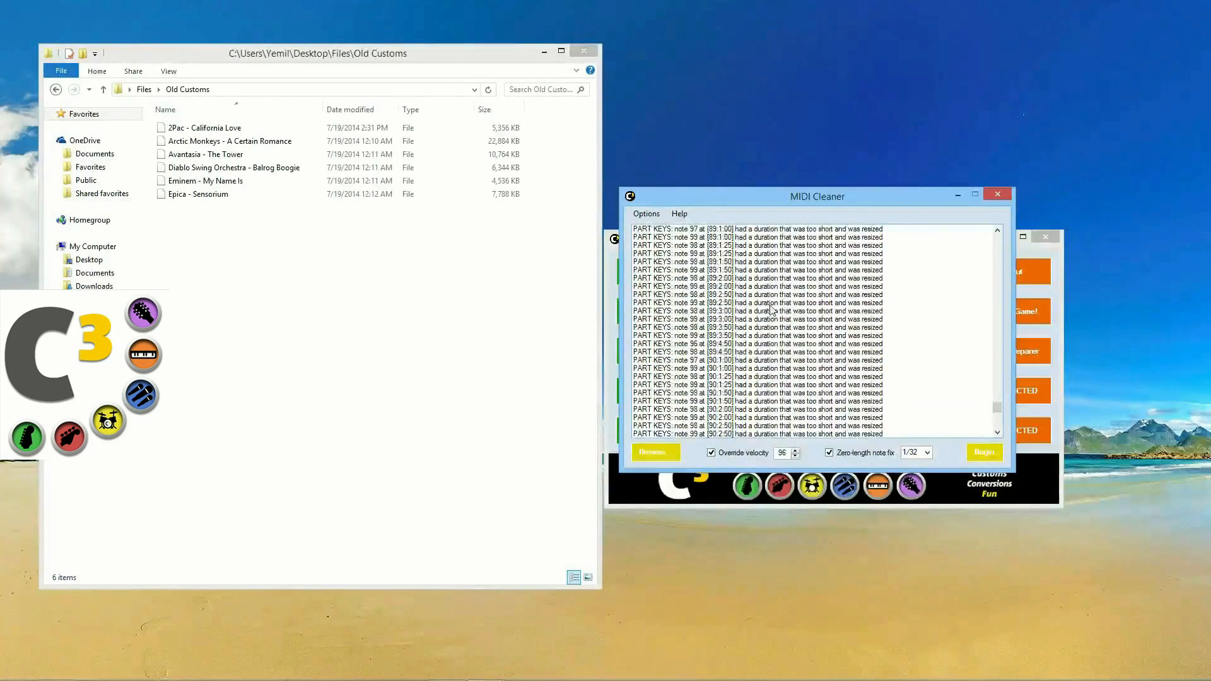
pyautogui.click(770, 307)
pyautogui.scroll(7, 772, 328)
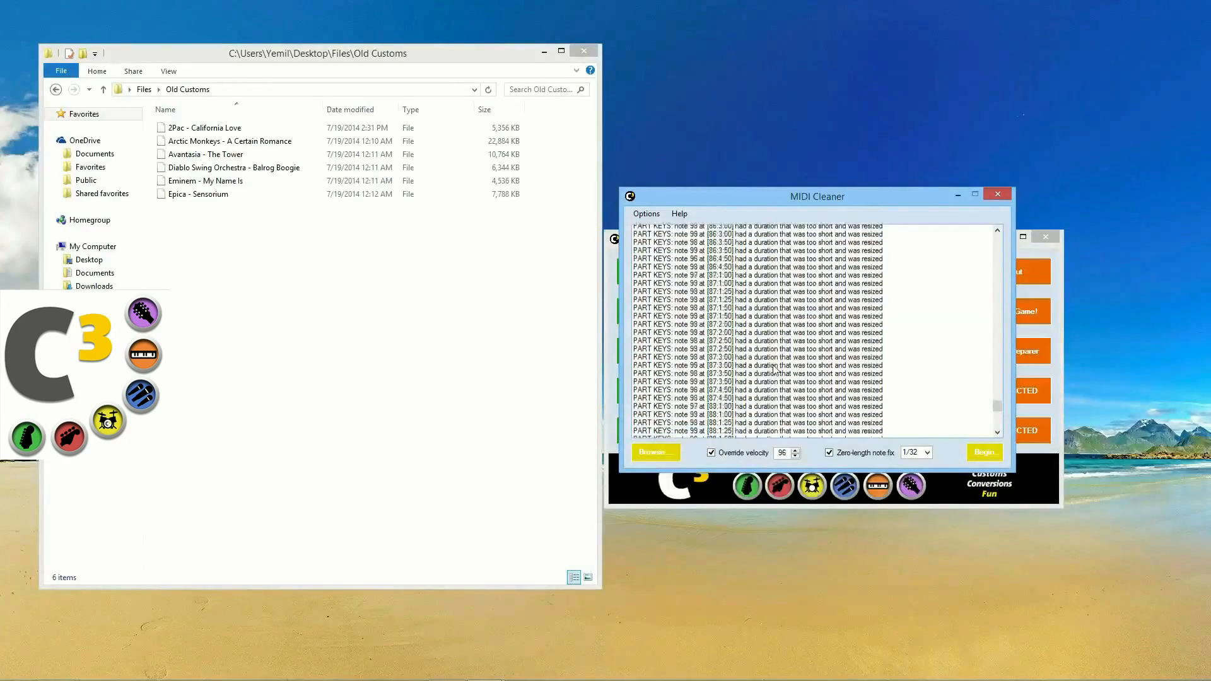
pyautogui.click(774, 344)
pyautogui.click(777, 328)
pyautogui.click(780, 311)
pyautogui.scroll(3, 781, 334)
pyautogui.scroll(4, 782, 353)
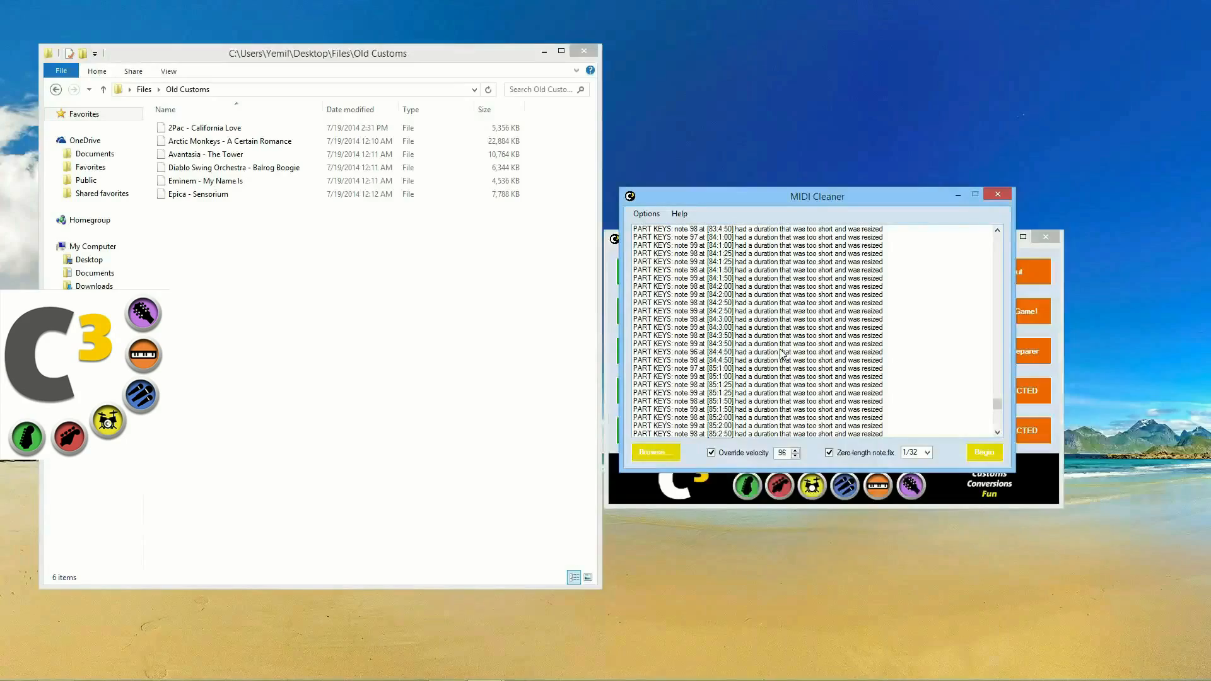
pyautogui.scroll(5, 781, 355)
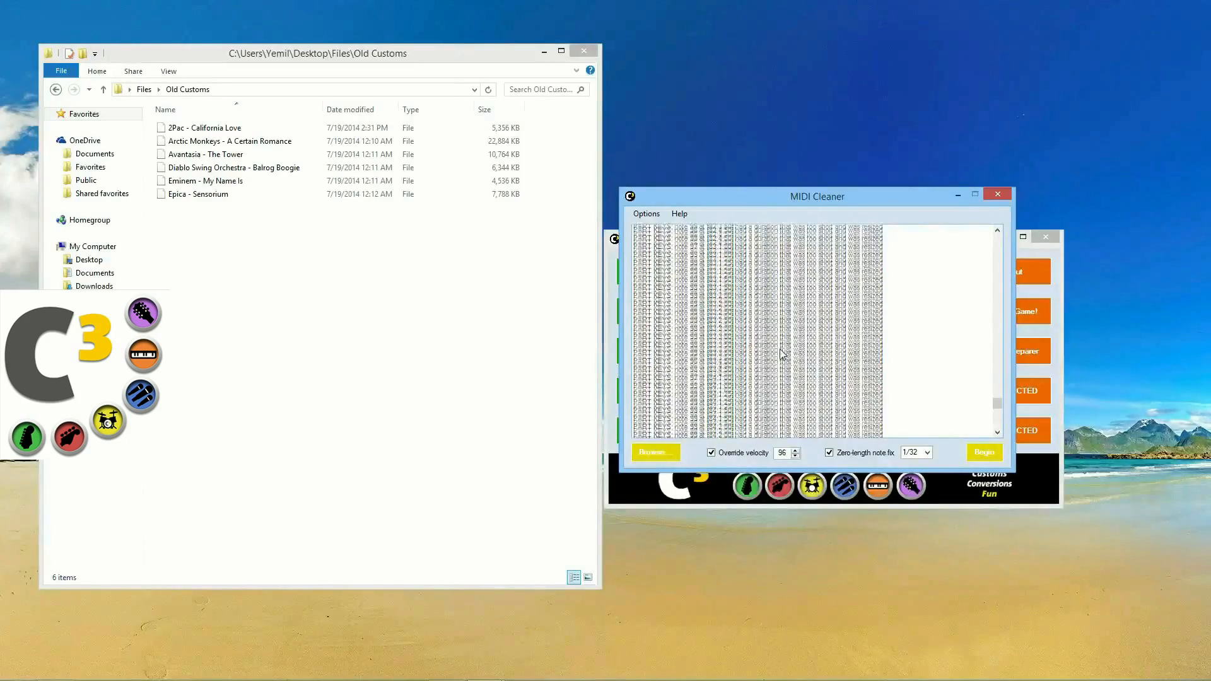
pyautogui.scroll(5, 781, 353)
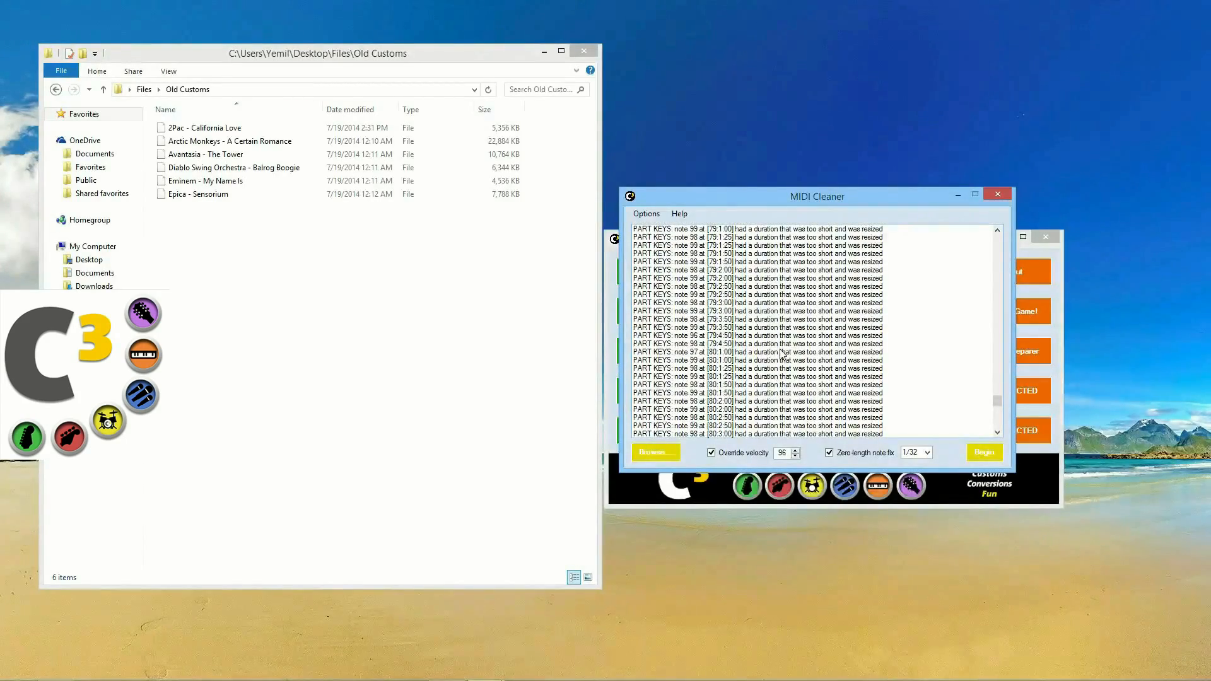
pyautogui.click(782, 335)
pyautogui.scroll(14, 770, 347)
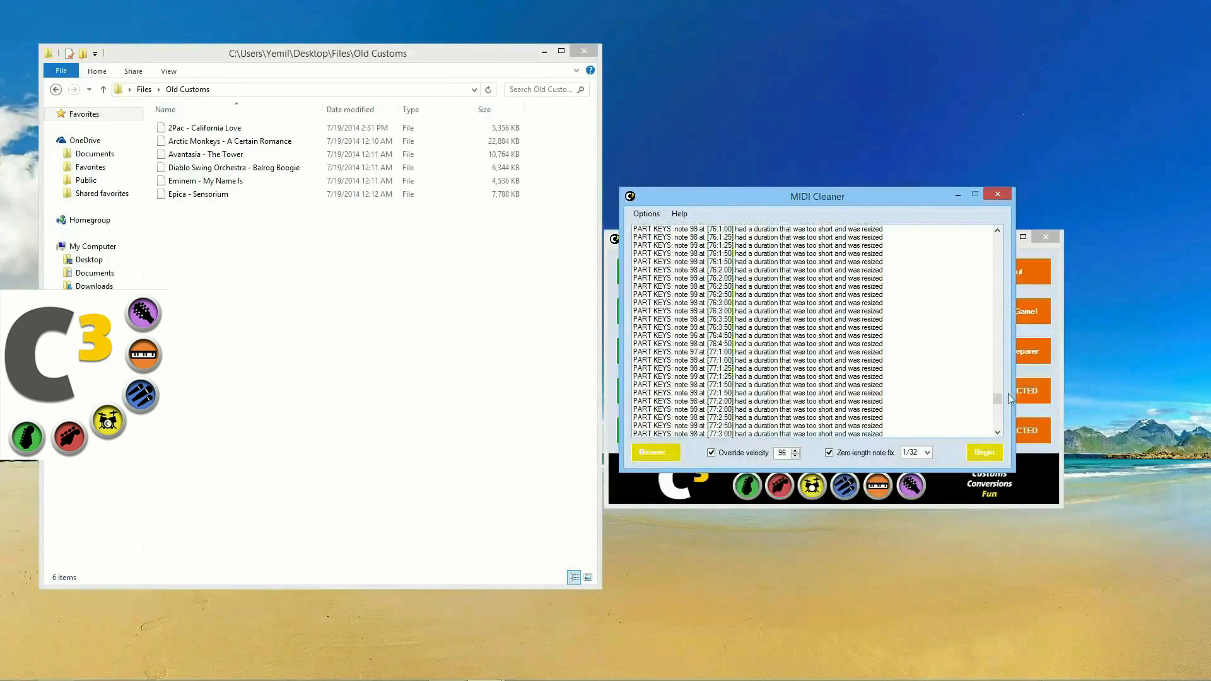
pyautogui.moveTo(997, 399); pyautogui.dragTo(1001, 321)
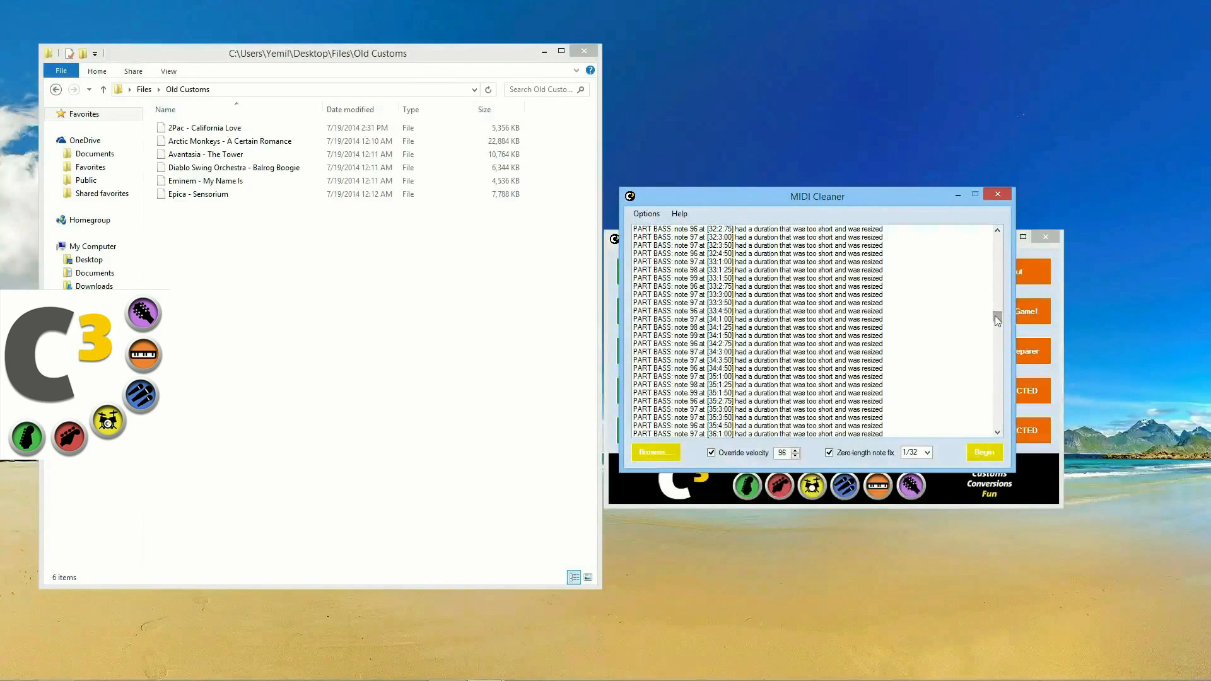
pyautogui.click(1002, 281)
pyautogui.click(1002, 279)
pyautogui.moveTo(996, 313); pyautogui.dragTo(989, 433)
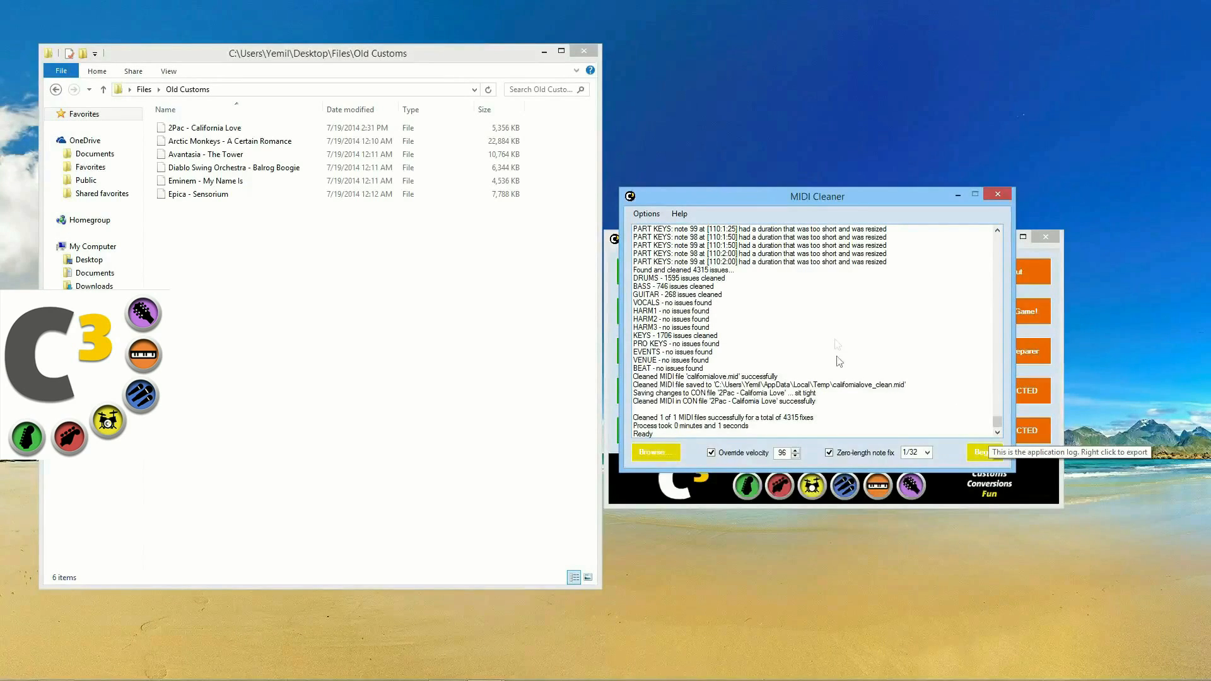
pyautogui.click(855, 240)
pyautogui.scroll(4, 857, 284)
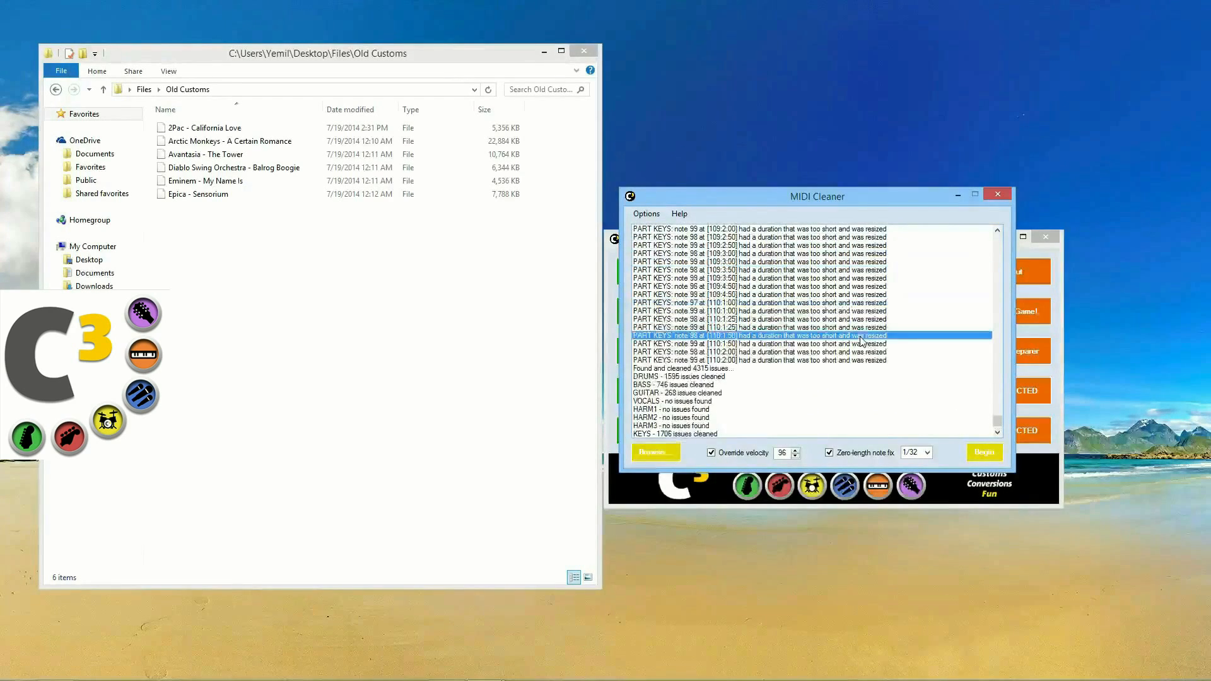
pyautogui.click(833, 287)
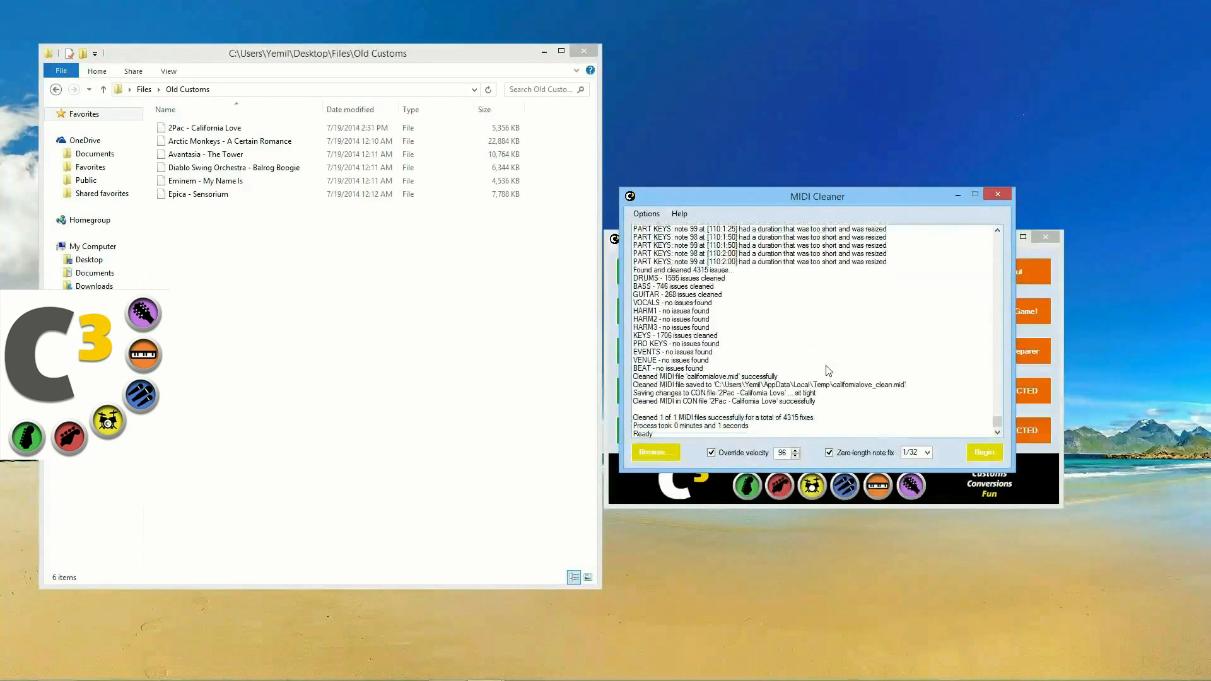
pyautogui.click(684, 426)
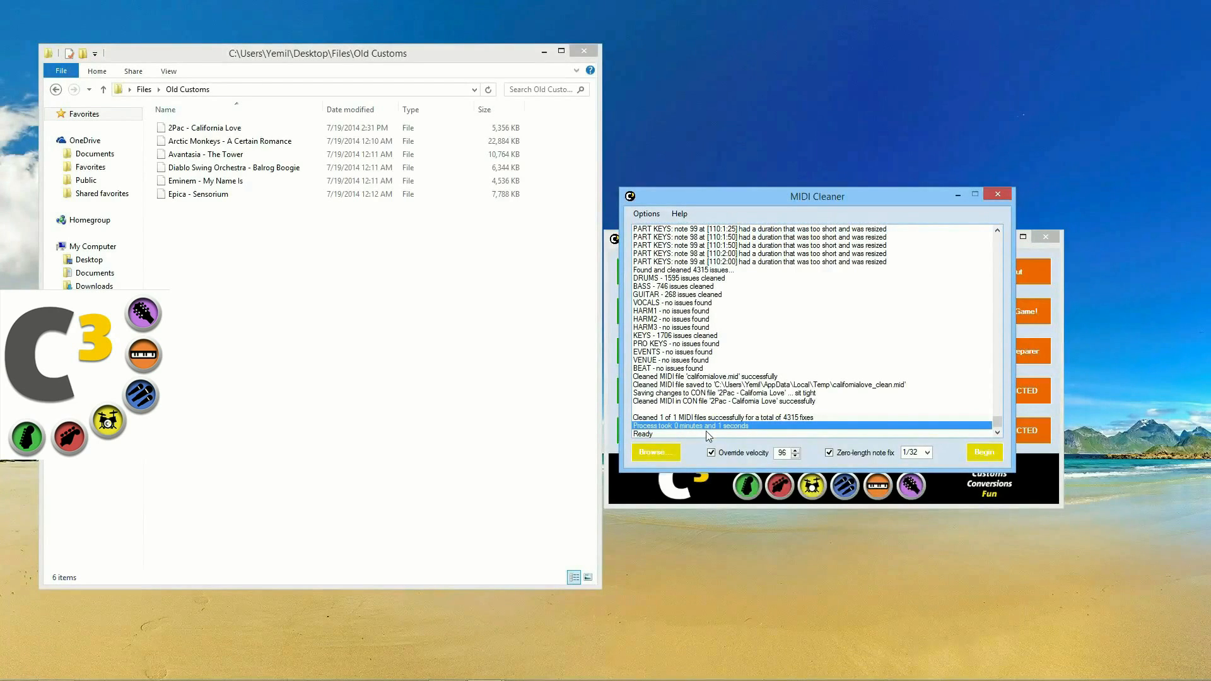
pyautogui.click(222, 140)
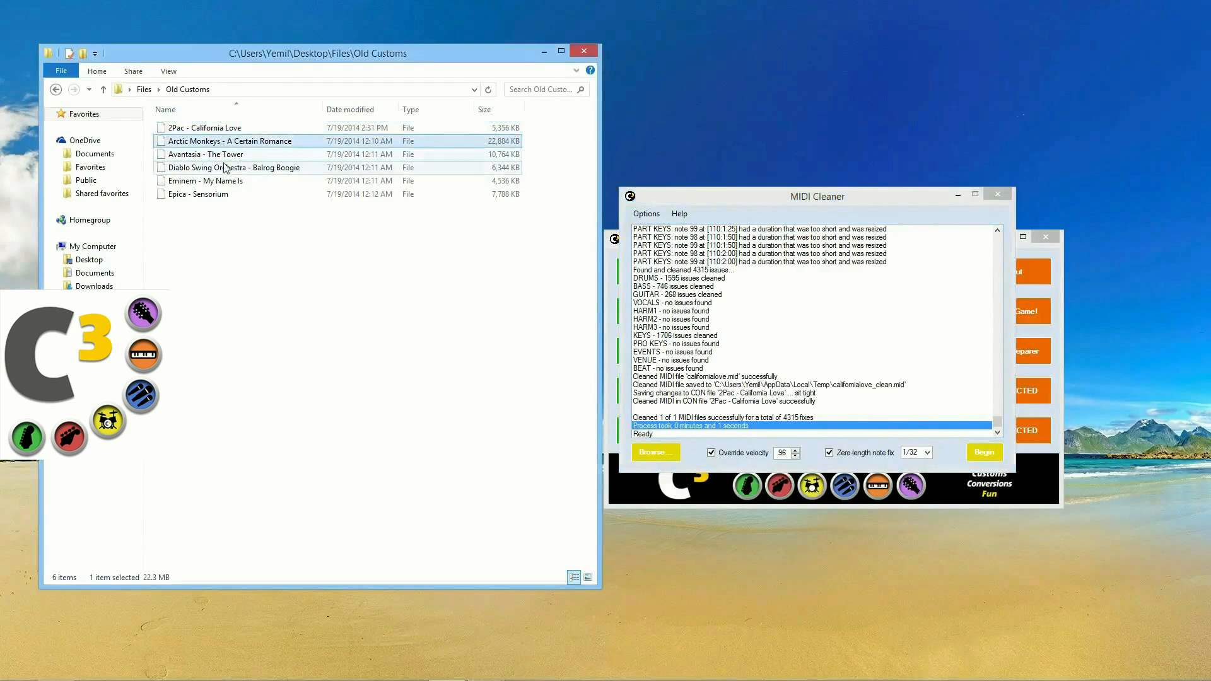
# Step: Extract TheTower.mid from the 'Avantasia - The Tower' package into Old Customs
pyautogui.click(1001, 196)
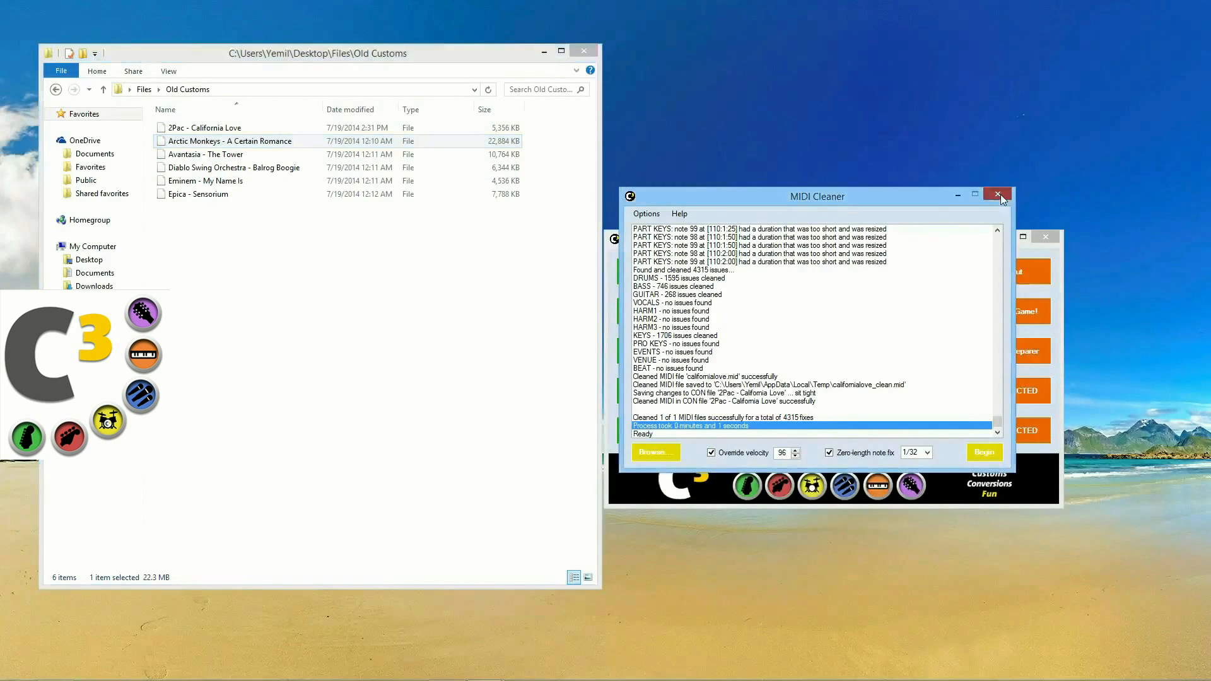
pyautogui.moveTo(208, 154); pyautogui.dragTo(645, 369)
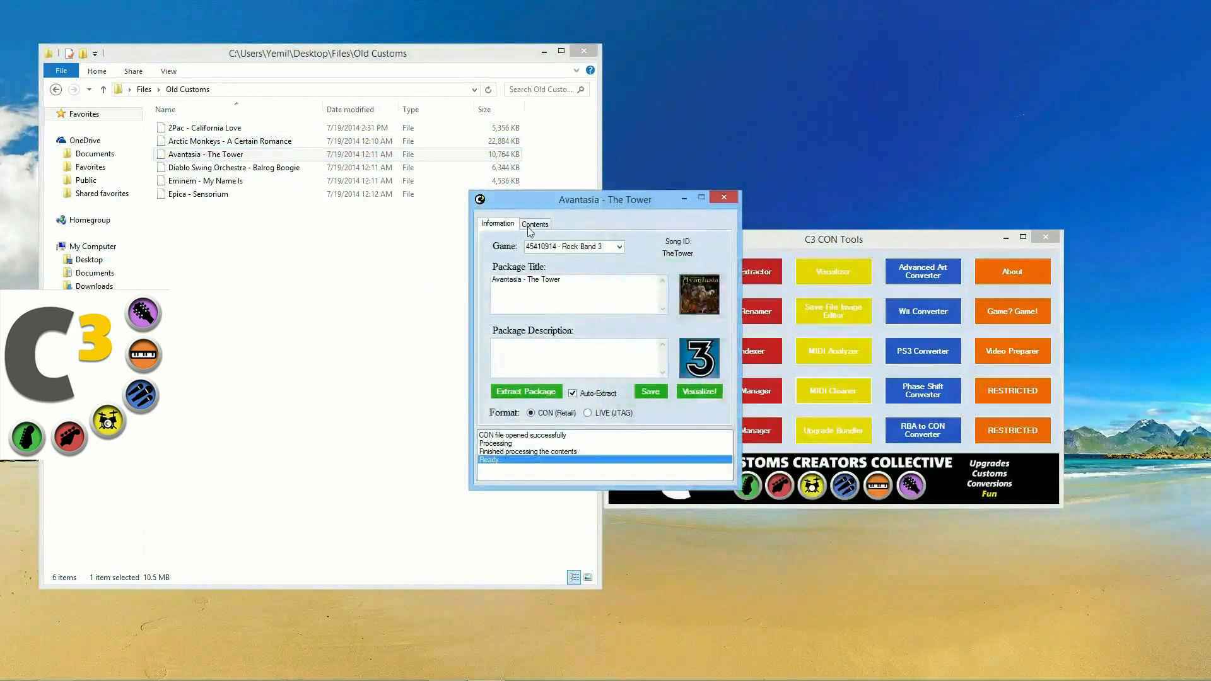
pyautogui.click(528, 225)
pyautogui.click(517, 252)
pyautogui.click(524, 263)
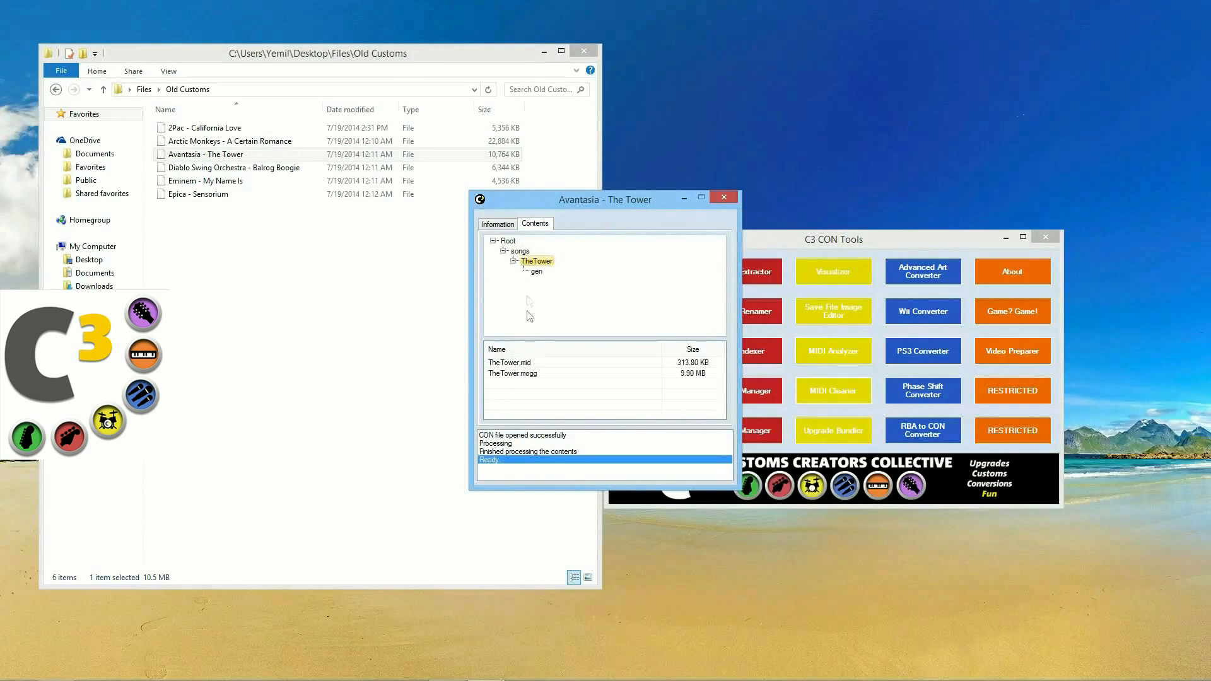
pyautogui.click(514, 363)
pyautogui.moveTo(518, 365); pyautogui.dragTo(365, 364)
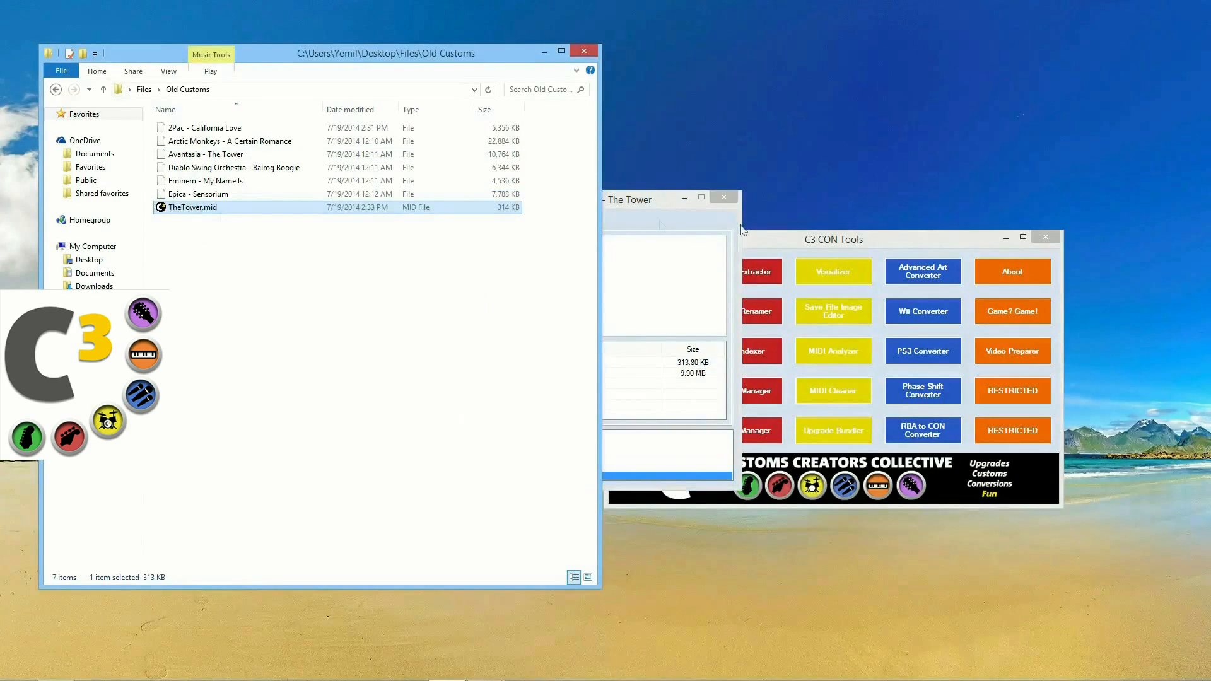
pyautogui.click(630, 205)
pyautogui.click(732, 200)
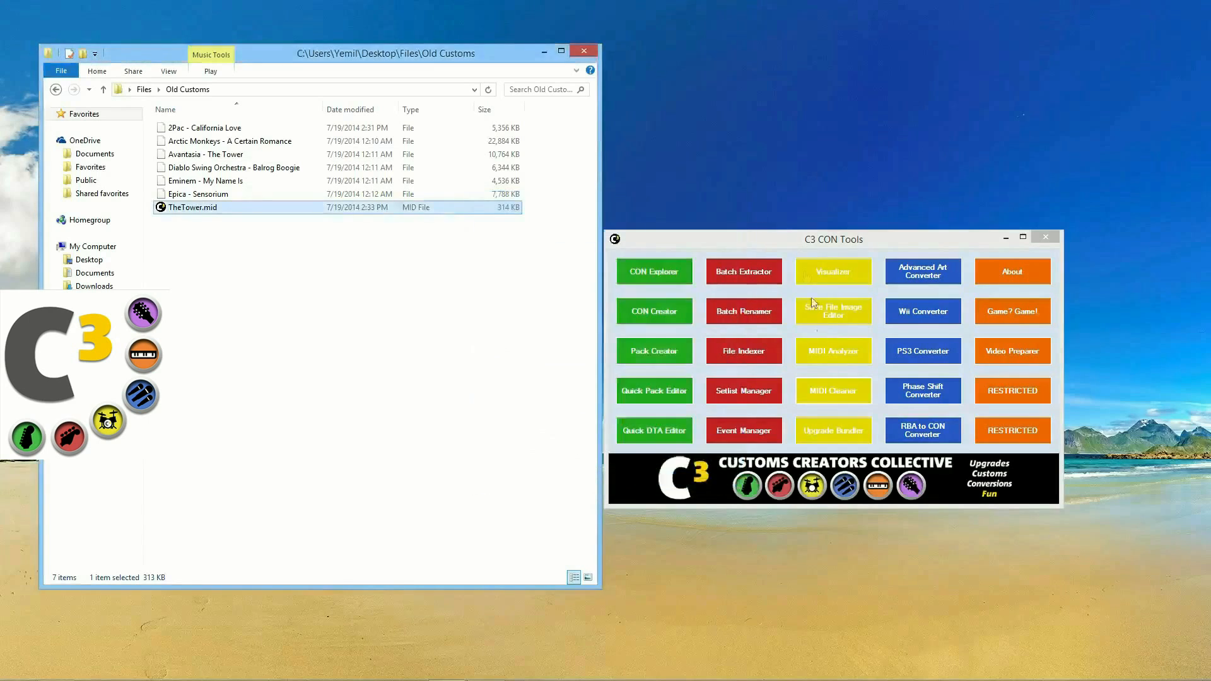
# Step: Clean TheTower.mid in MIDI Cleaner, producing TheTower_clean.mid with 35 fixes
pyautogui.click(828, 388)
pyautogui.moveTo(189, 207); pyautogui.dragTo(544, 315)
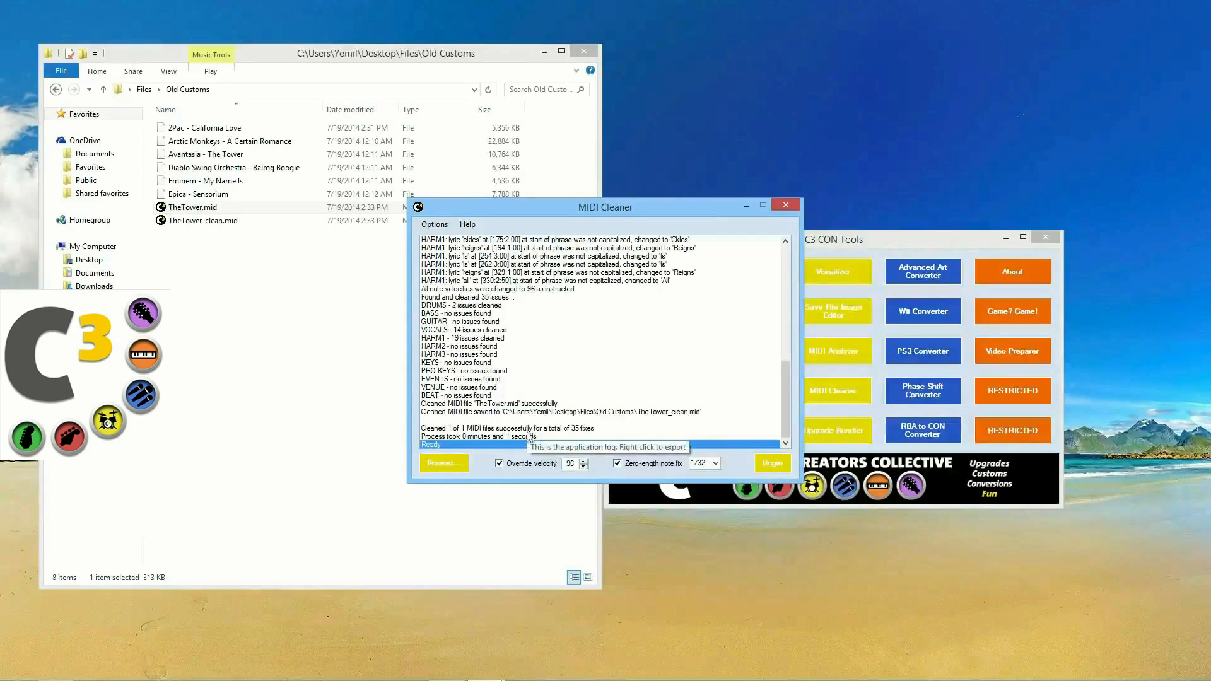
pyautogui.click(528, 437)
pyautogui.scroll(10, 558, 414)
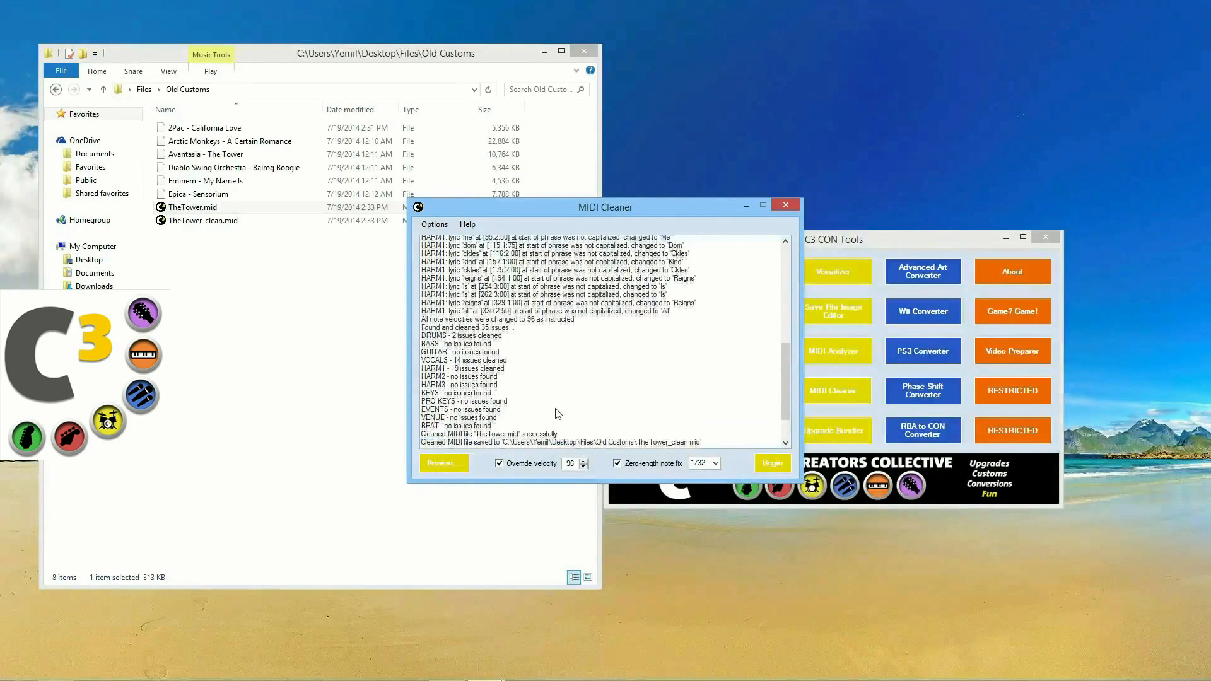
pyautogui.scroll(3, 554, 414)
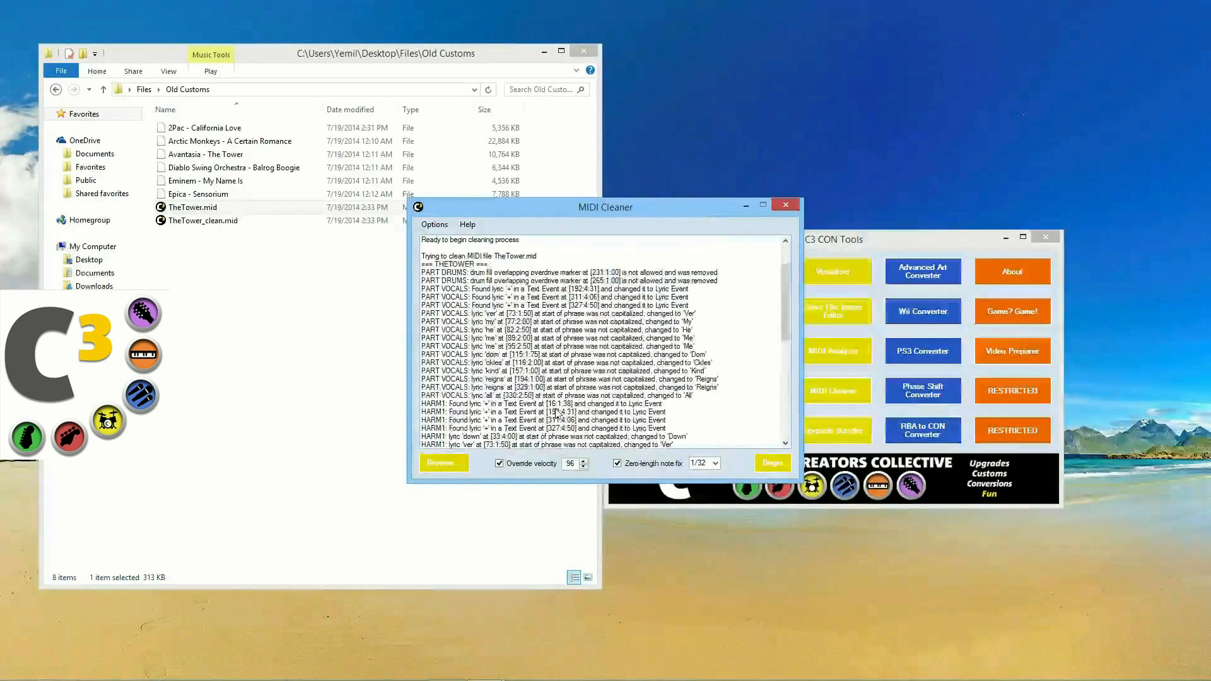
# Step: Review the drum fill overlap and lyric fixes in the log, then load TheTower_clean.mid
pyautogui.click(555, 273)
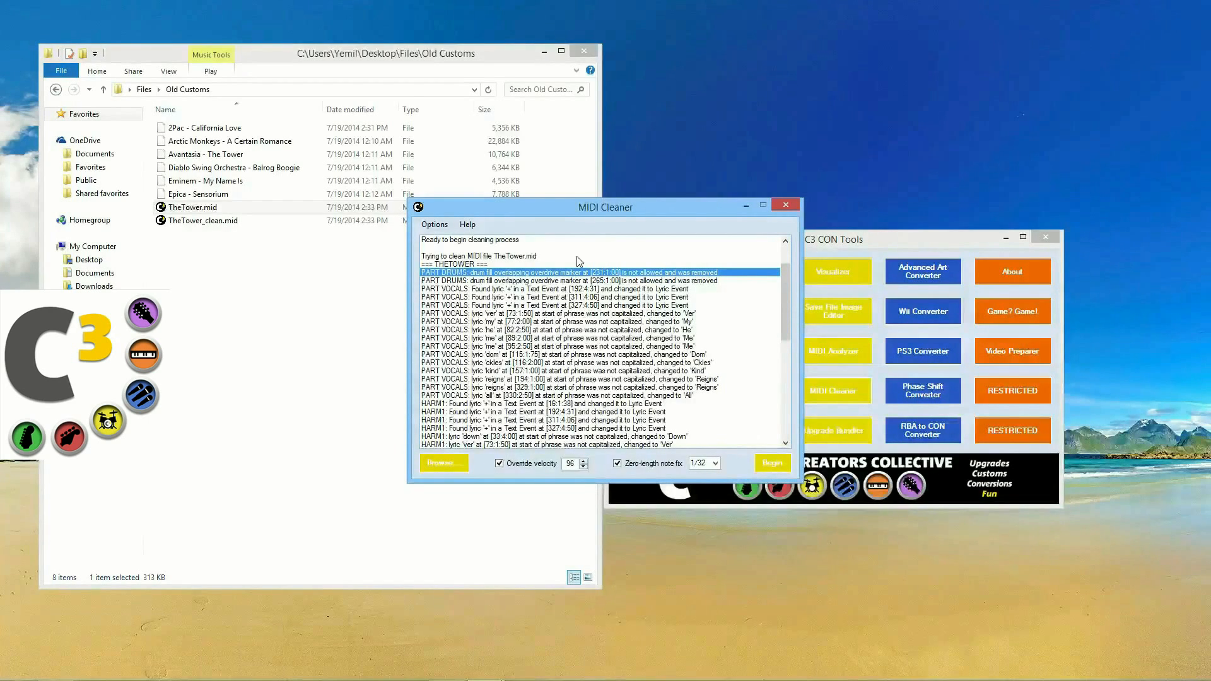
pyautogui.click(608, 283)
pyautogui.press('Up')
pyautogui.click(603, 314)
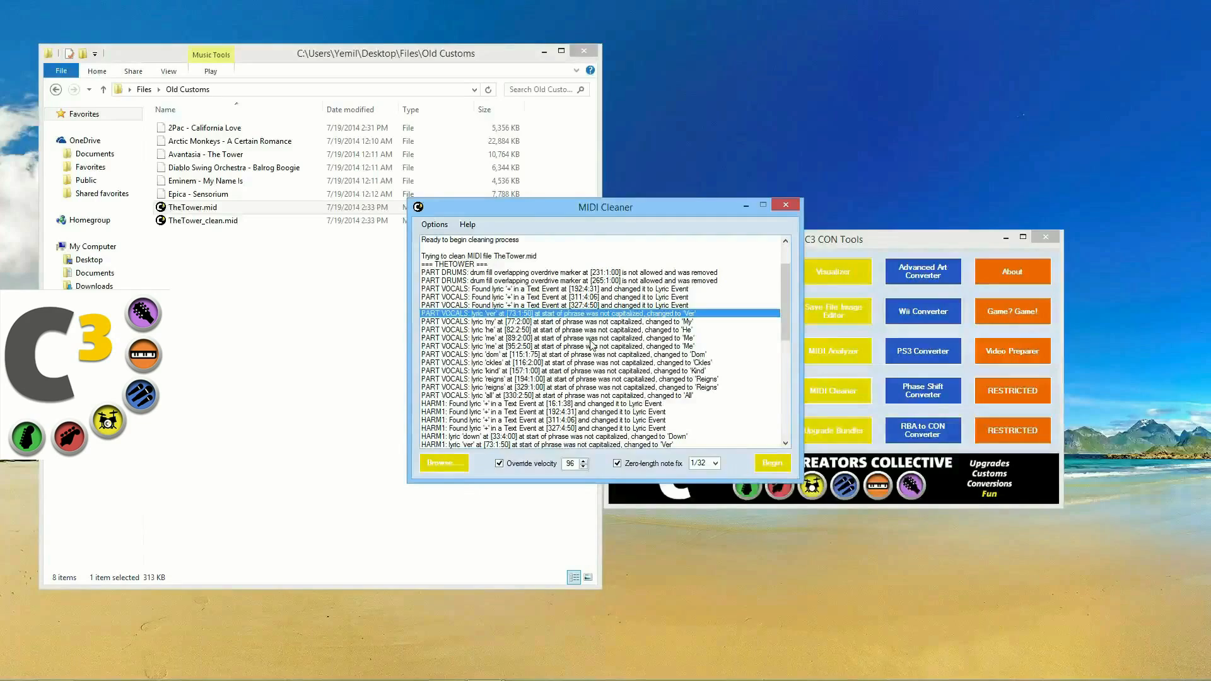
pyautogui.click(591, 339)
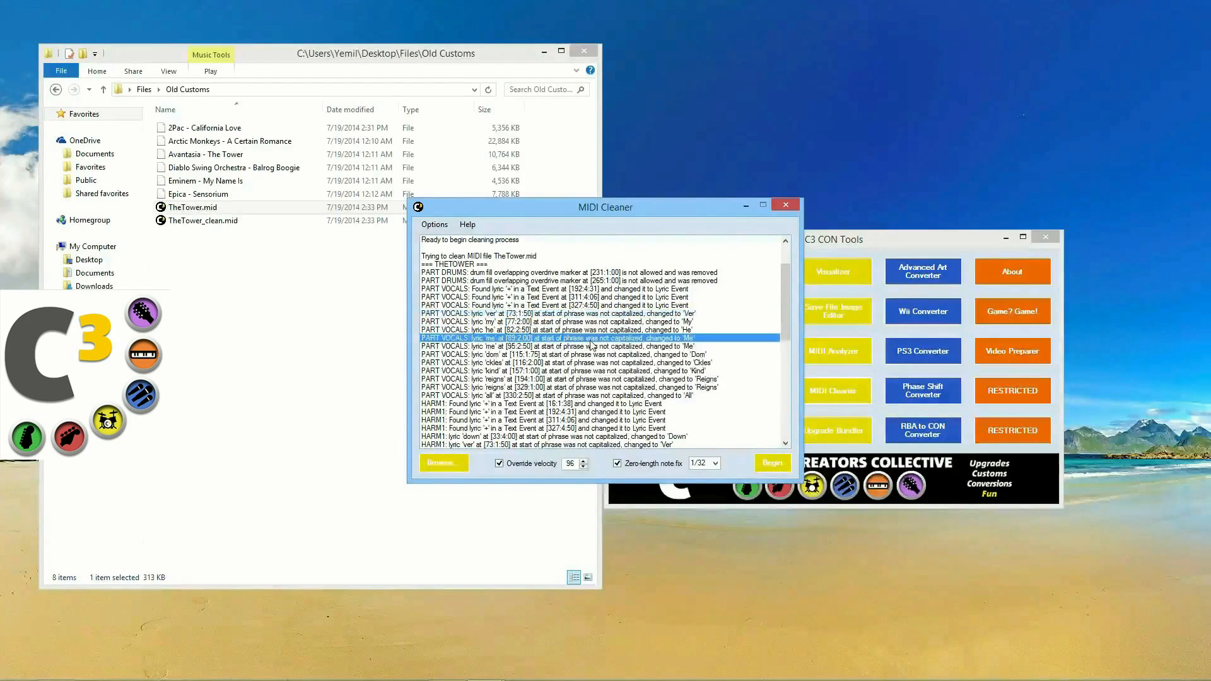
pyautogui.scroll(-3, 591, 346)
pyautogui.scroll(-4, 589, 346)
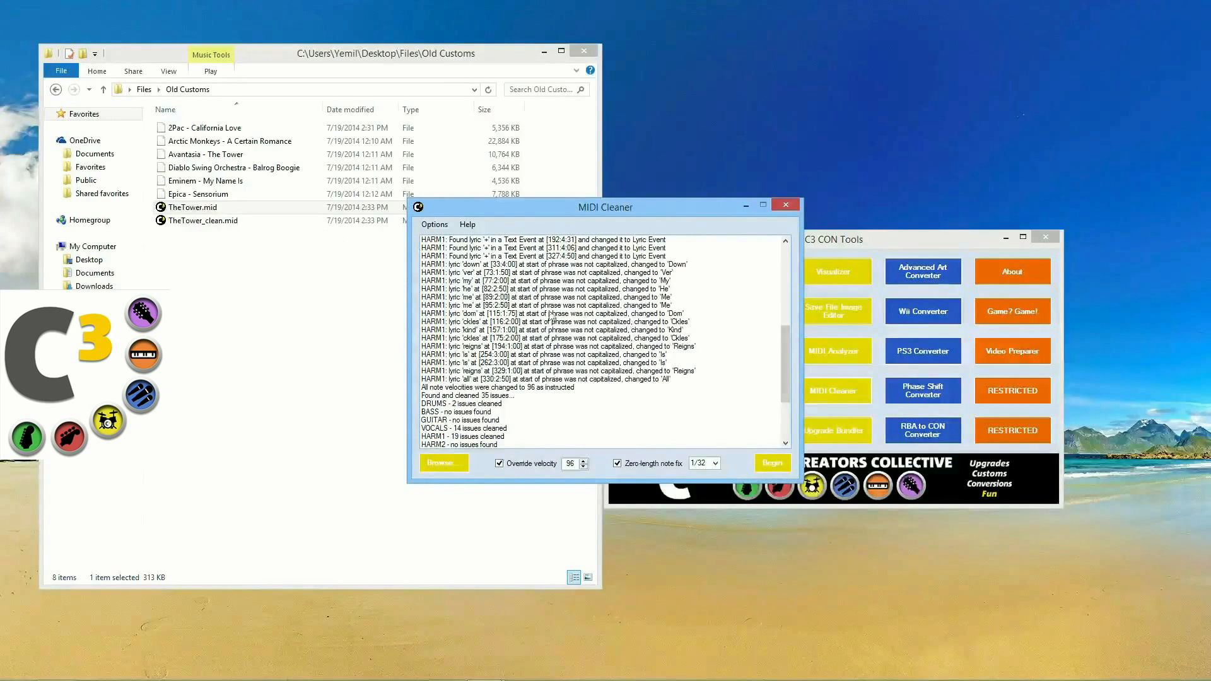
pyautogui.moveTo(201, 220); pyautogui.dragTo(568, 347)
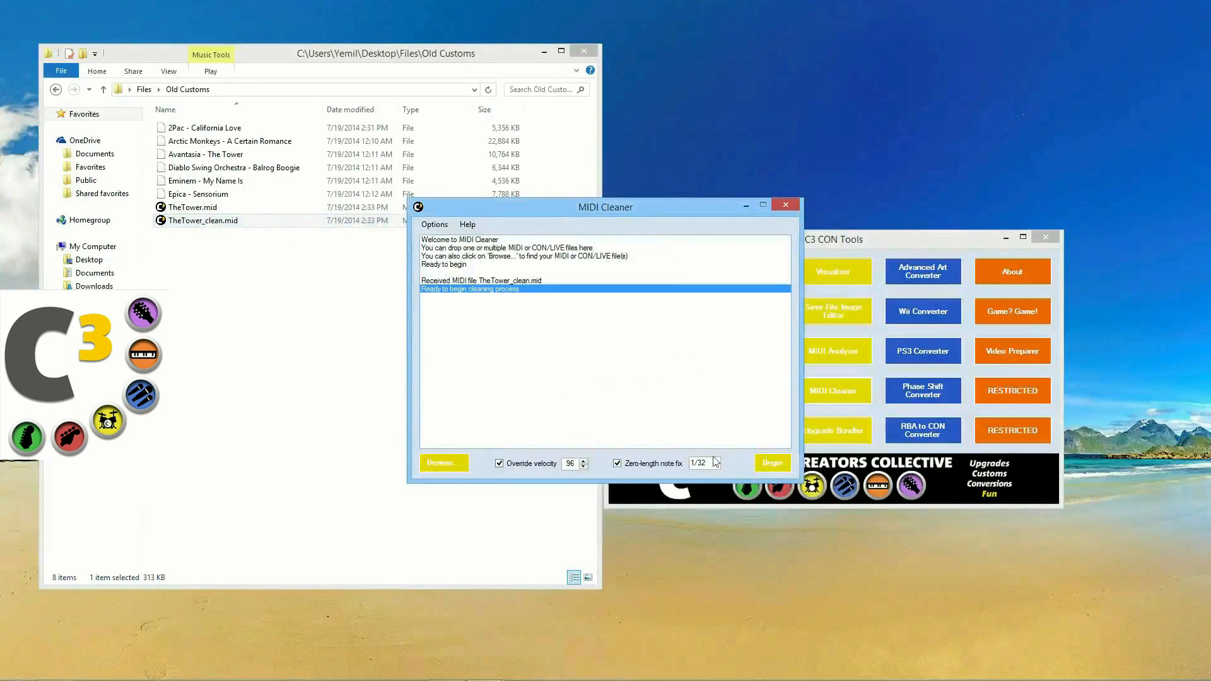
# Step: Run a second pass on TheTower_clean.mid, which finds nothing to fix, then close MIDI Cleaner
pyautogui.click(770, 464)
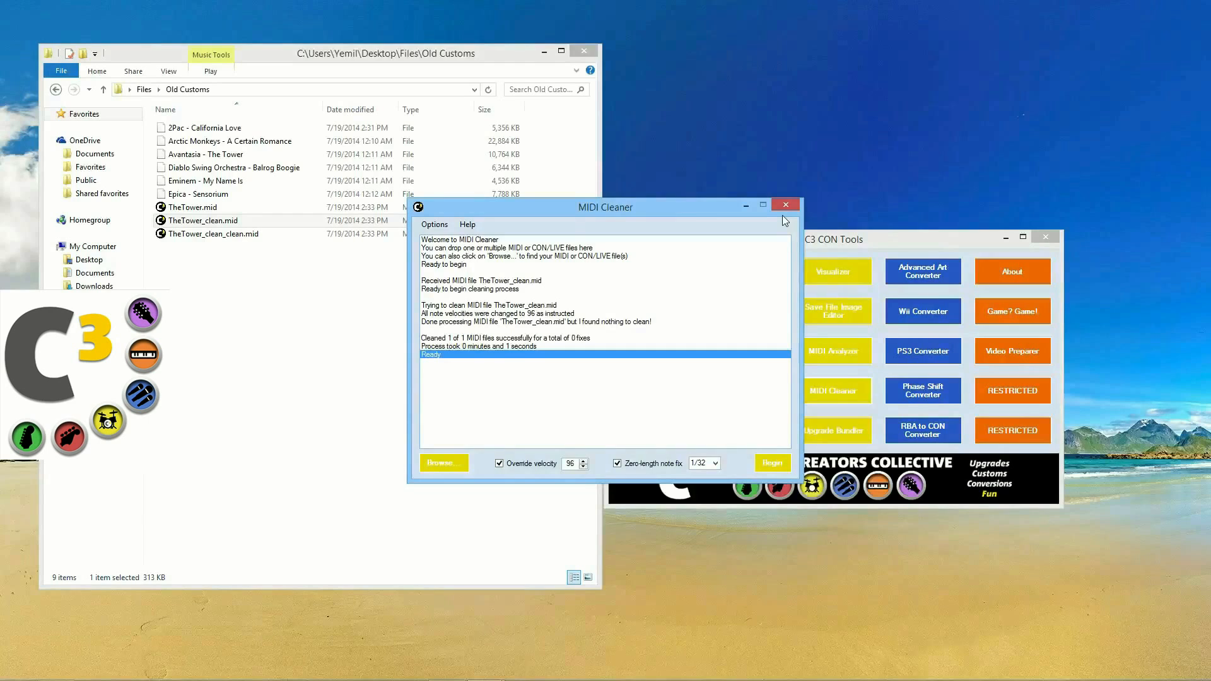
pyautogui.moveTo(694, 207); pyautogui.dragTo(718, 206)
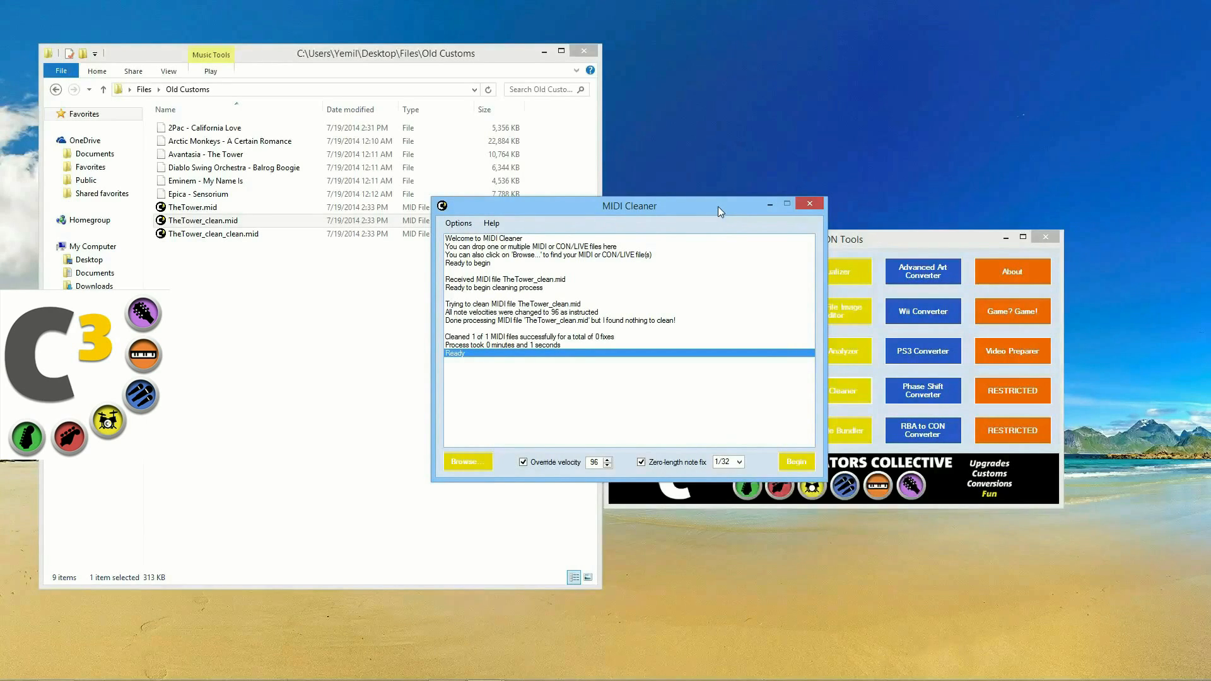
pyautogui.moveTo(718, 206); pyautogui.dragTo(910, 199)
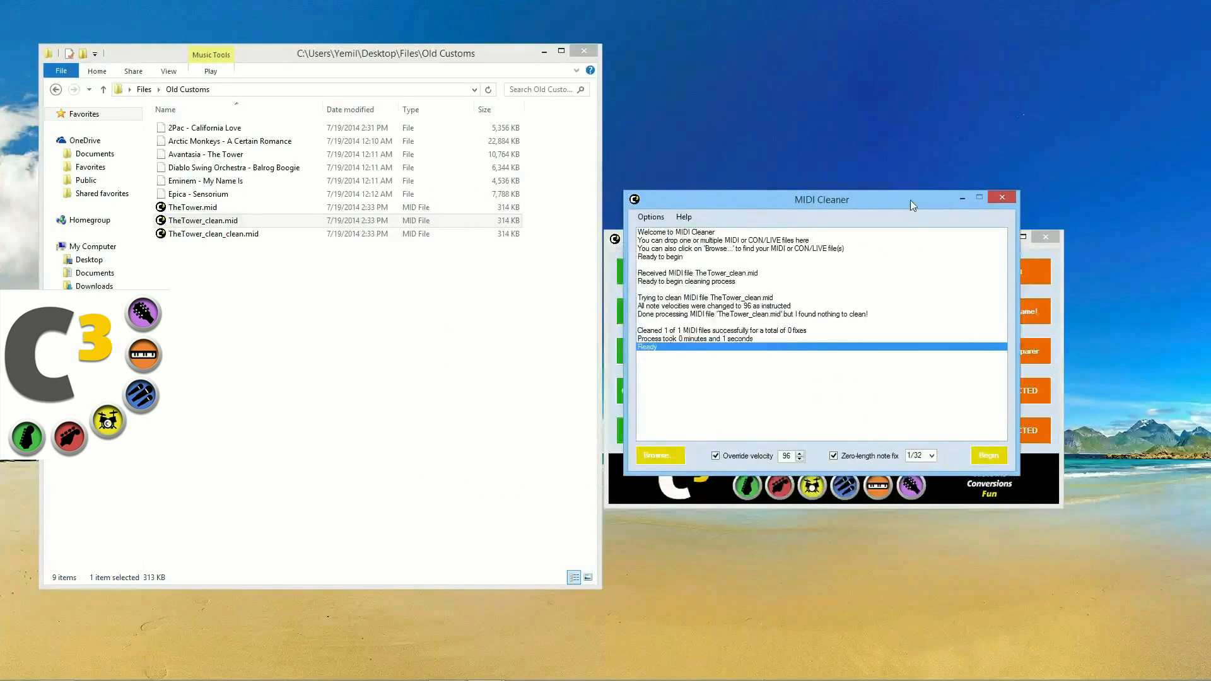
pyautogui.click(651, 217)
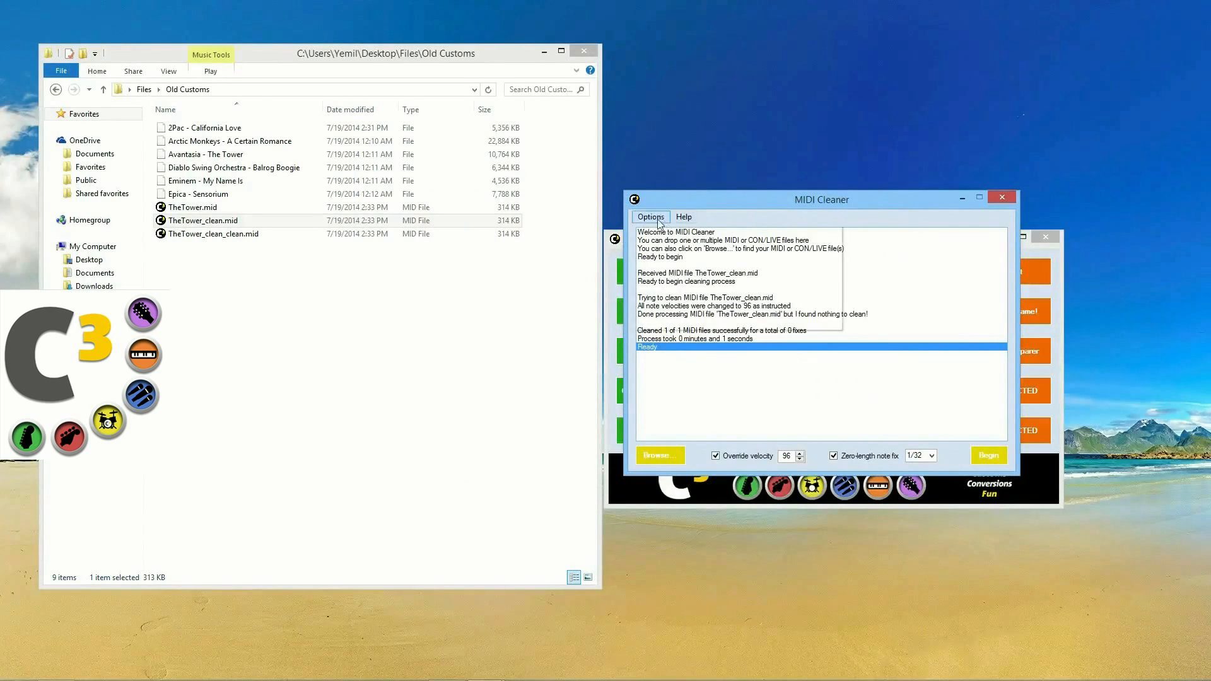
pyautogui.click(738, 208)
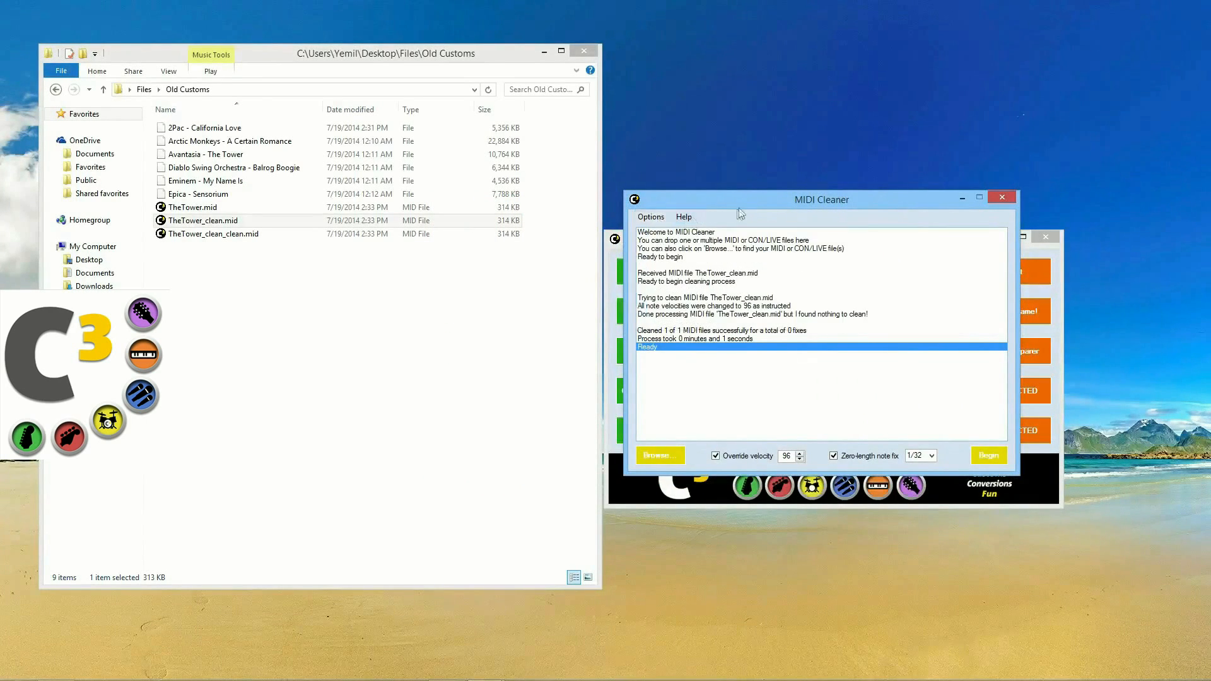
pyautogui.click(999, 200)
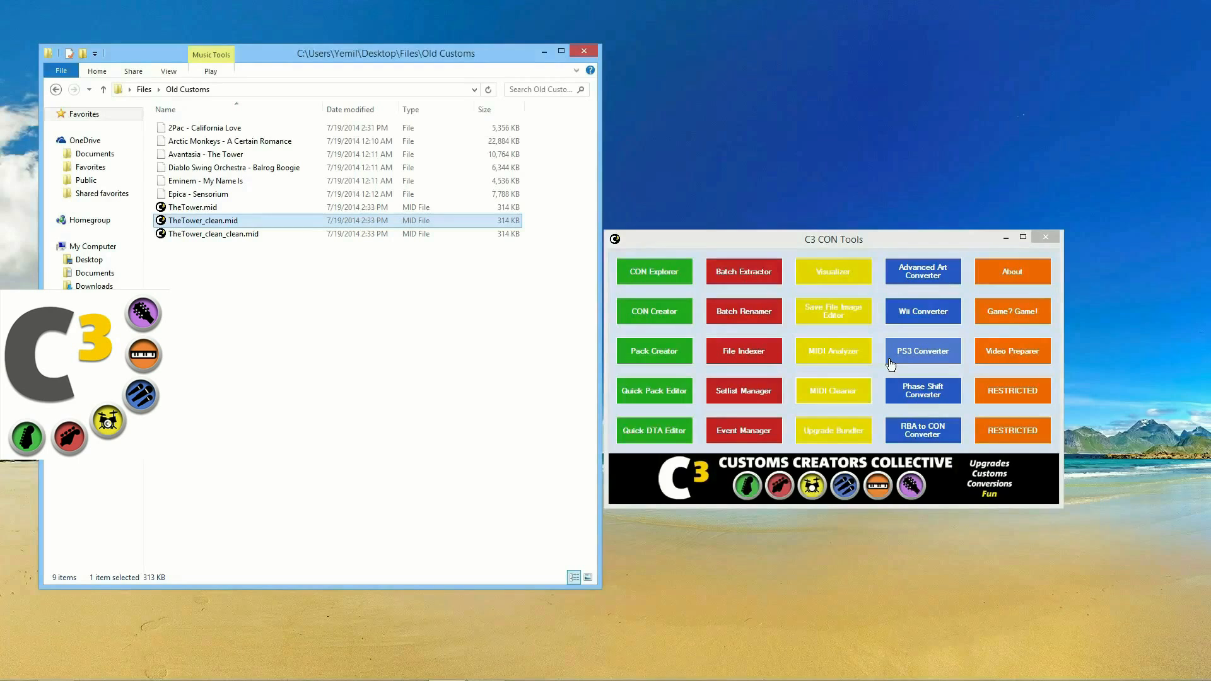
pyautogui.click(841, 357)
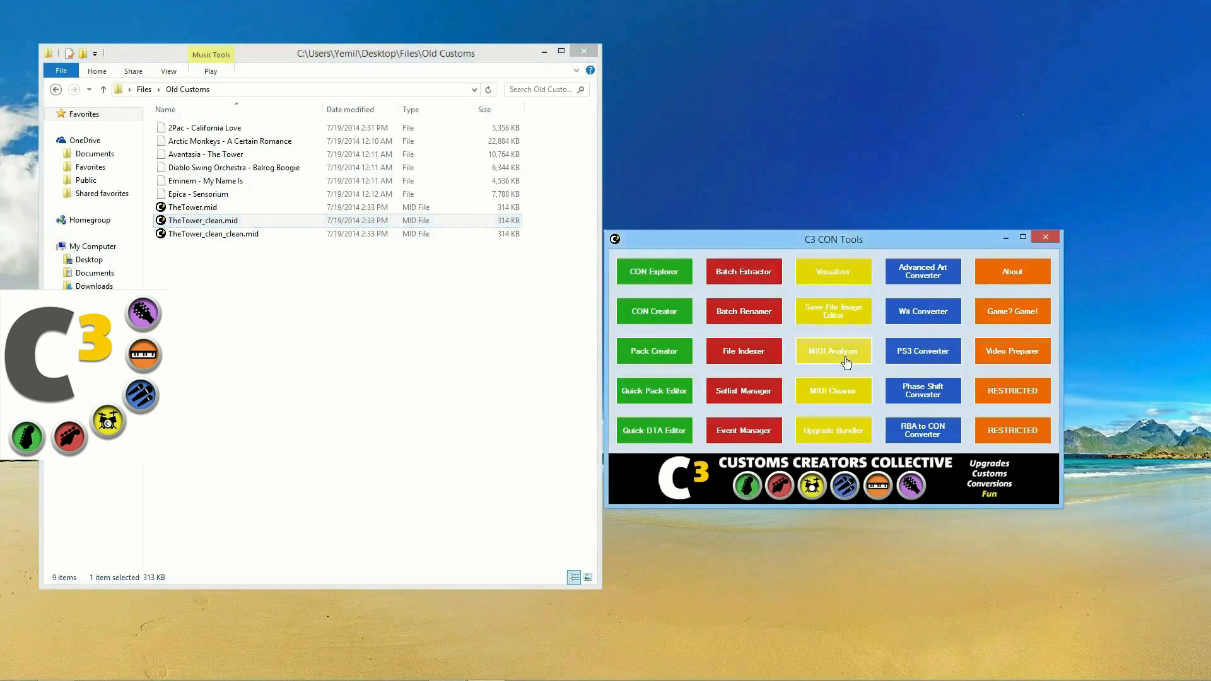
# Step: Analyze 'Eminem - My Name Is': 4 tracks, 2116 authored notes, 85.82 average BPM
pyautogui.moveTo(621, 172); pyautogui.dragTo(780, 182)
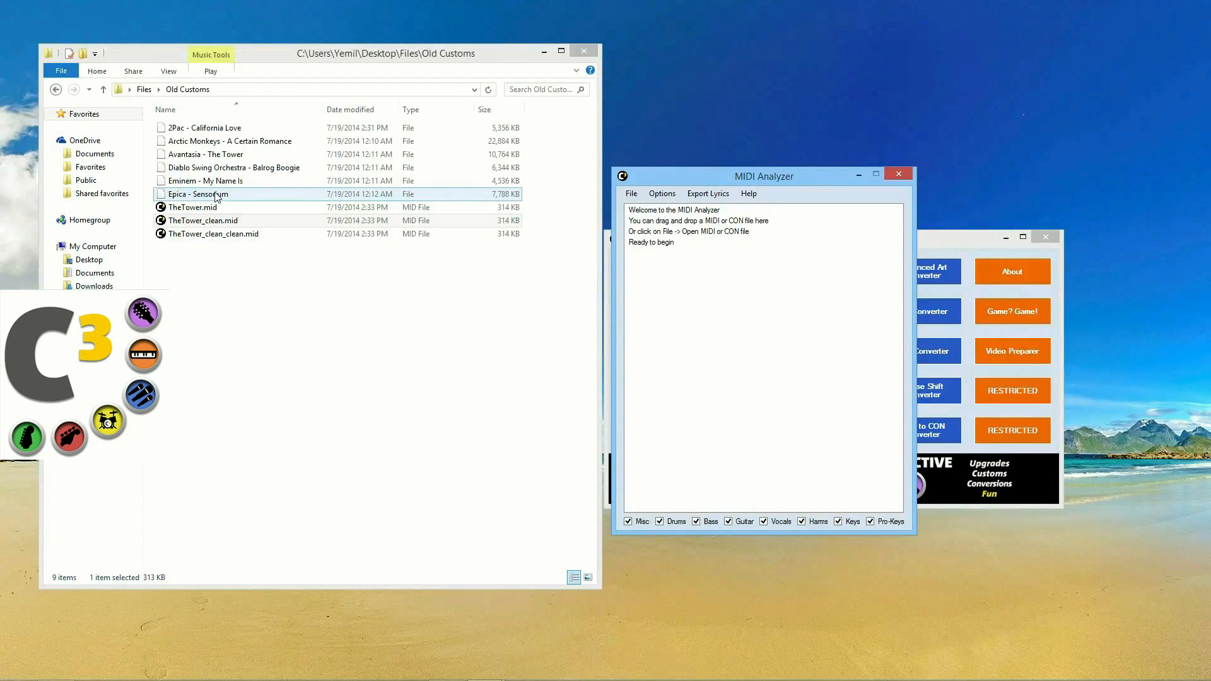
pyautogui.moveTo(215, 182); pyautogui.dragTo(688, 303)
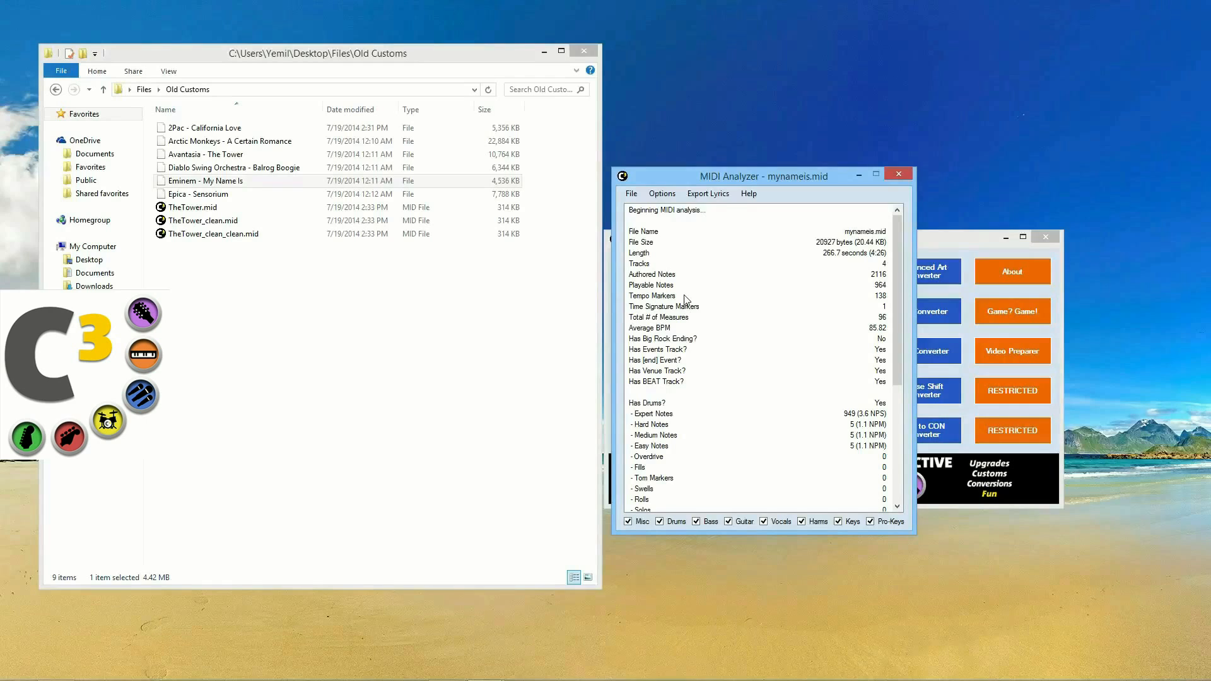
pyautogui.click(680, 252)
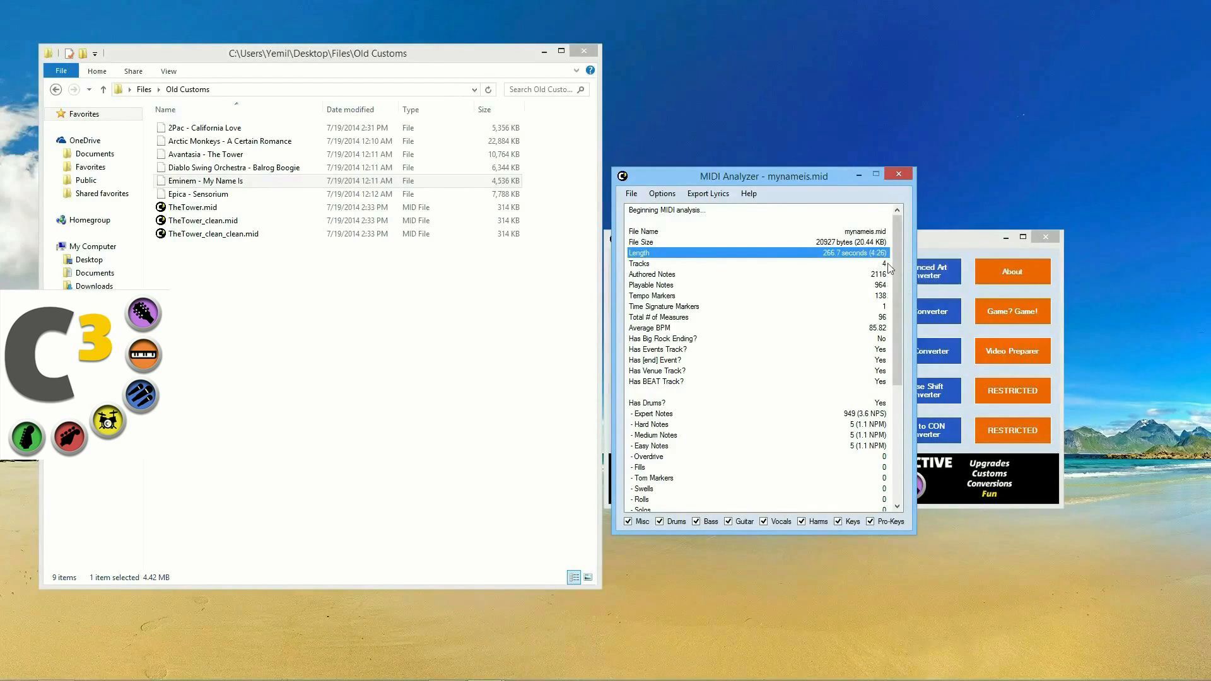
pyautogui.click(696, 265)
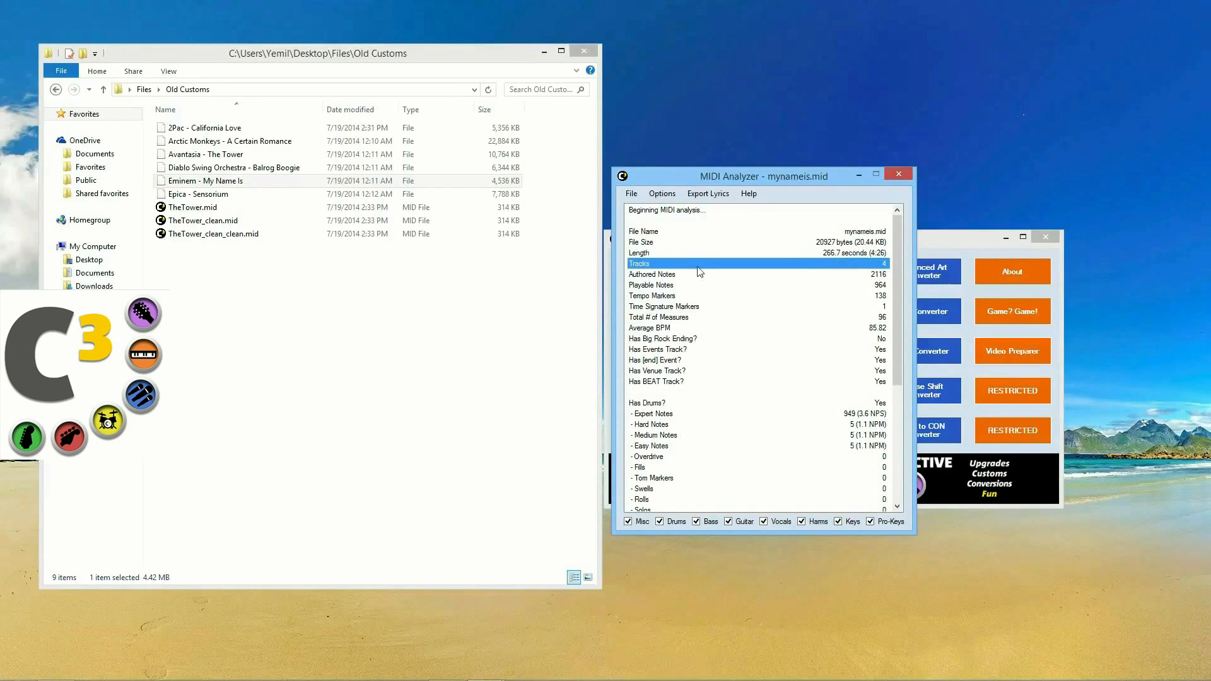
pyautogui.click(708, 276)
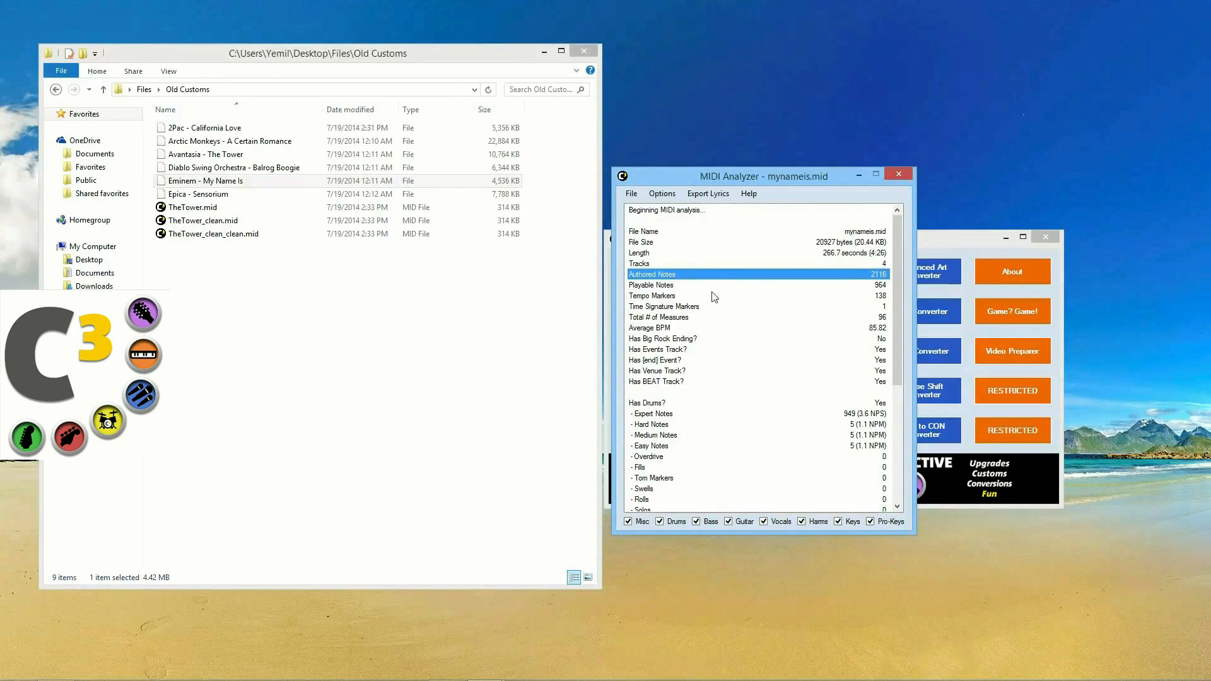
pyautogui.scroll(-1, 713, 303)
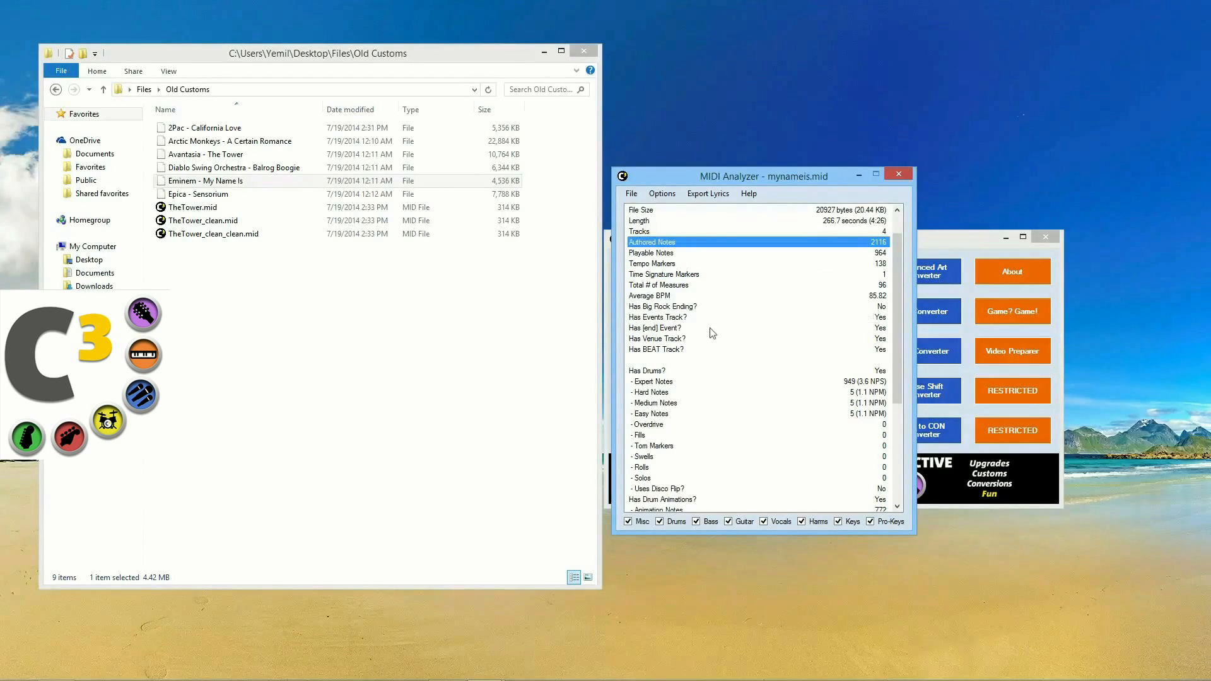
pyautogui.click(683, 317)
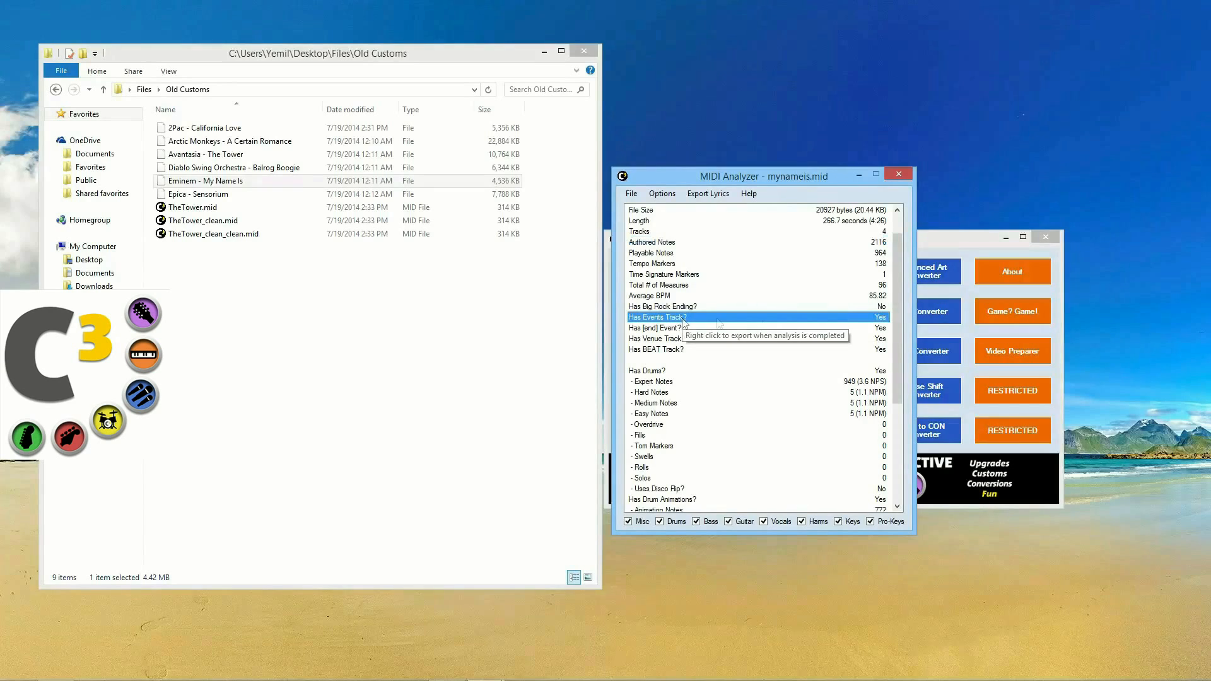
pyautogui.click(690, 285)
pyautogui.click(706, 278)
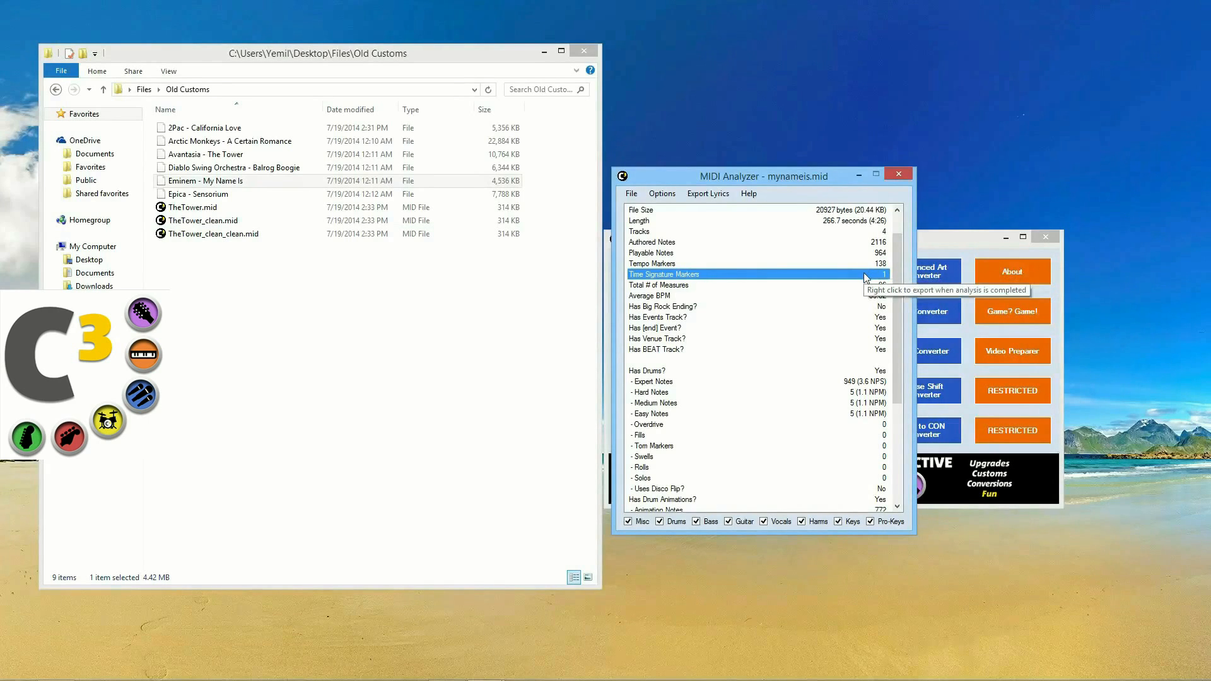
pyautogui.click(665, 265)
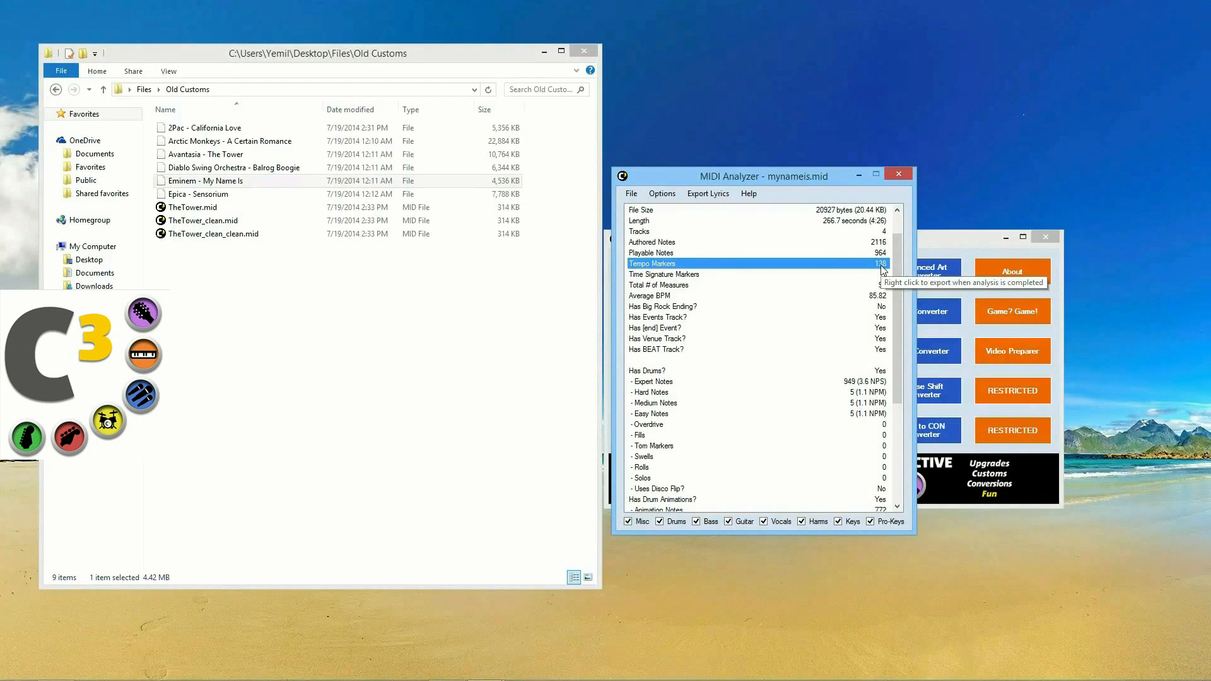
pyautogui.click(690, 351)
pyautogui.click(695, 337)
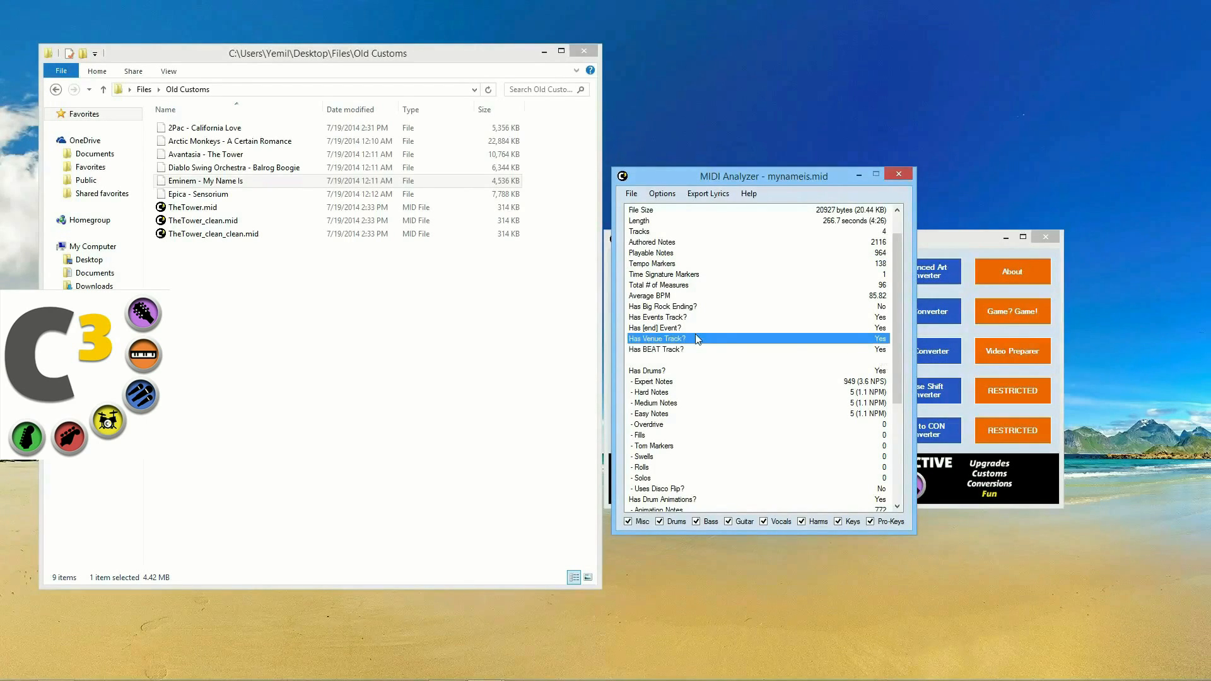
pyautogui.scroll(-5, 757, 354)
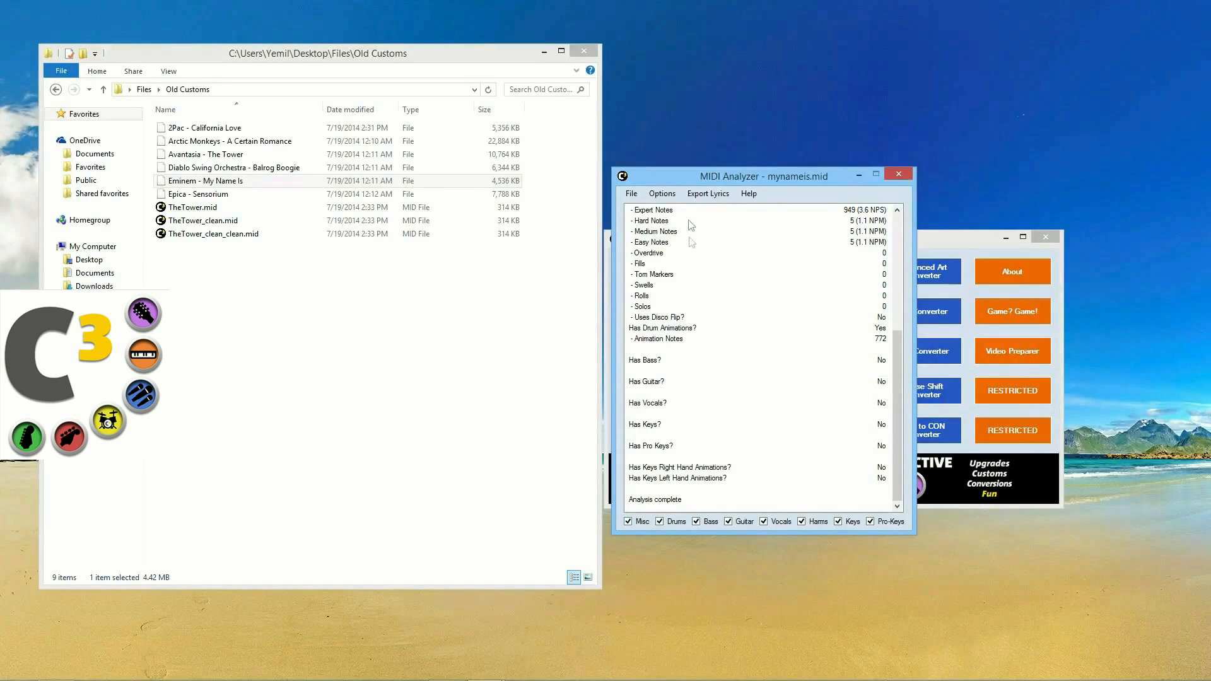
pyautogui.scroll(1, 704, 413)
pyautogui.scroll(3, 703, 413)
pyautogui.click(700, 329)
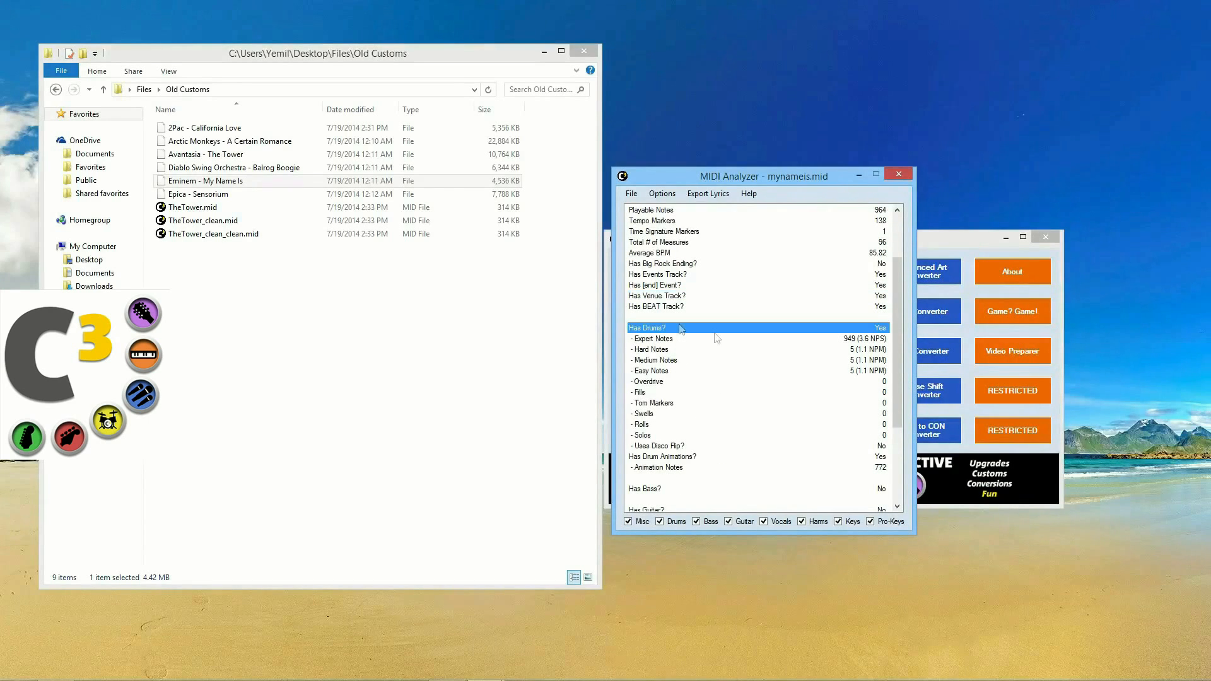
pyautogui.scroll(-3, 757, 416)
pyautogui.click(703, 394)
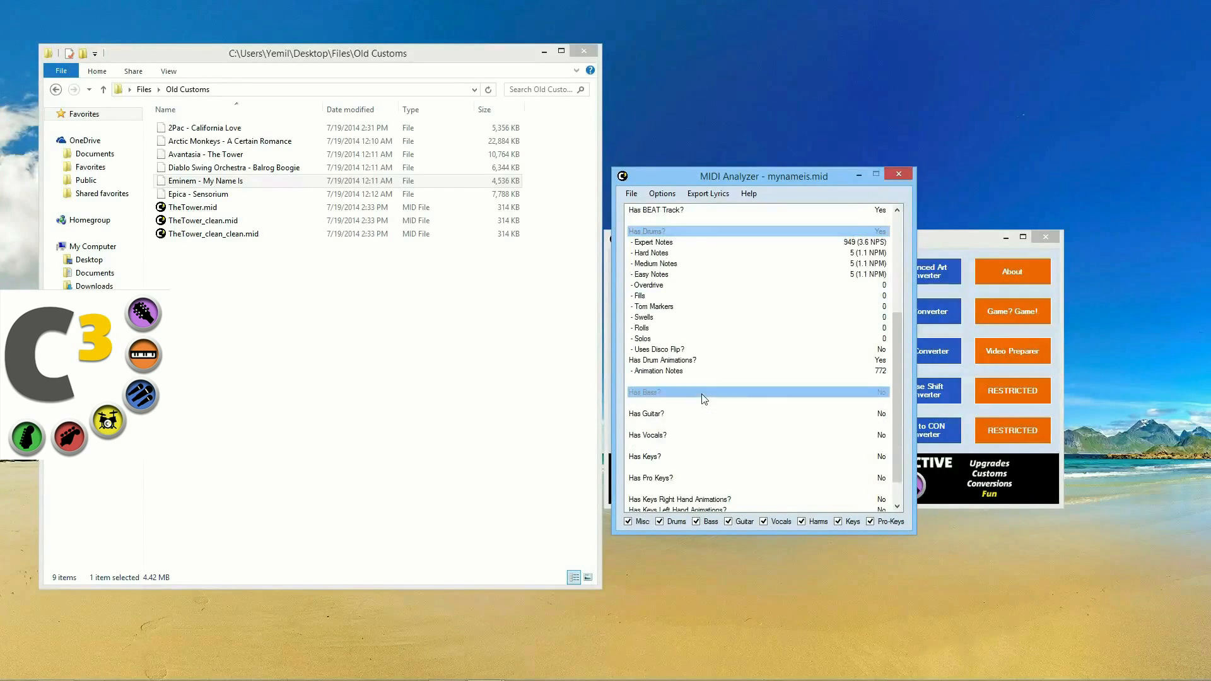
pyautogui.scroll(-1, 675, 410)
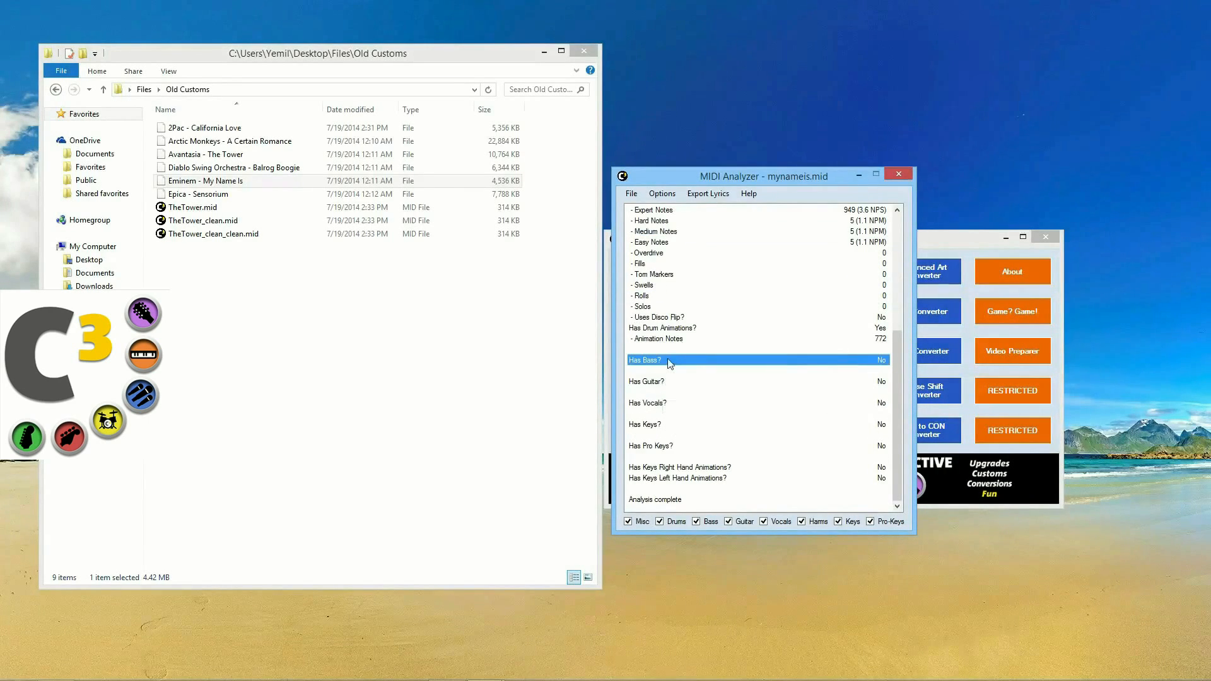
pyautogui.click(669, 382)
pyautogui.click(665, 408)
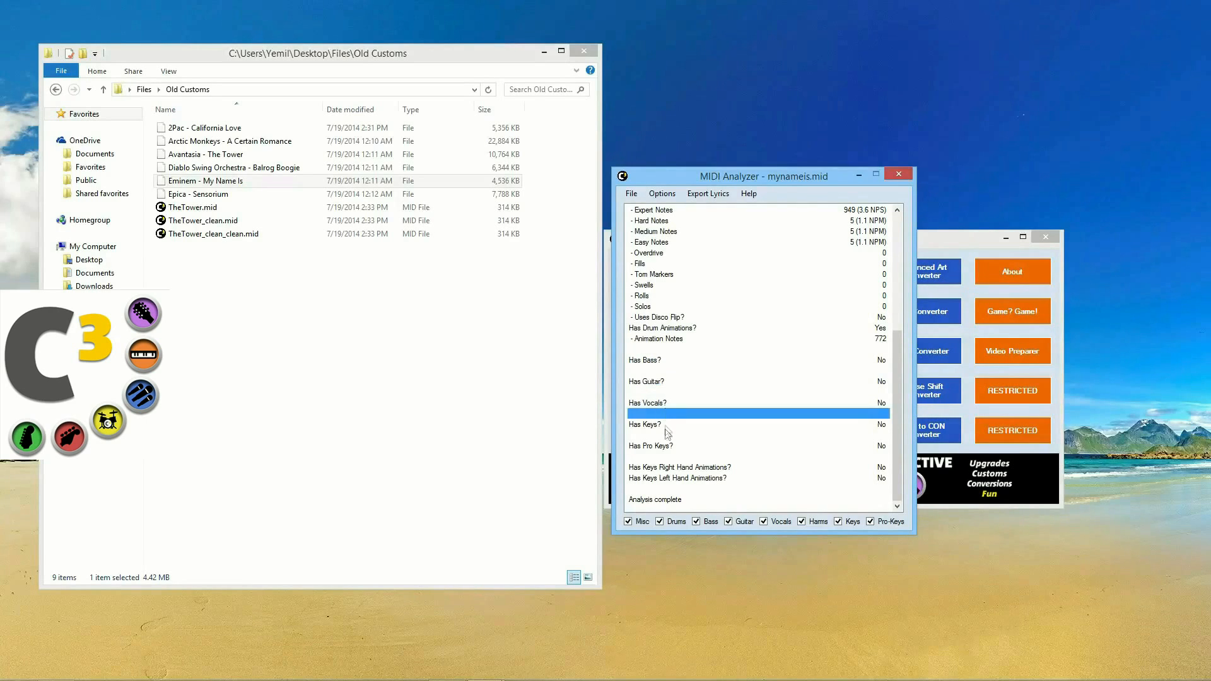
pyautogui.click(667, 425)
pyautogui.scroll(6, 751, 383)
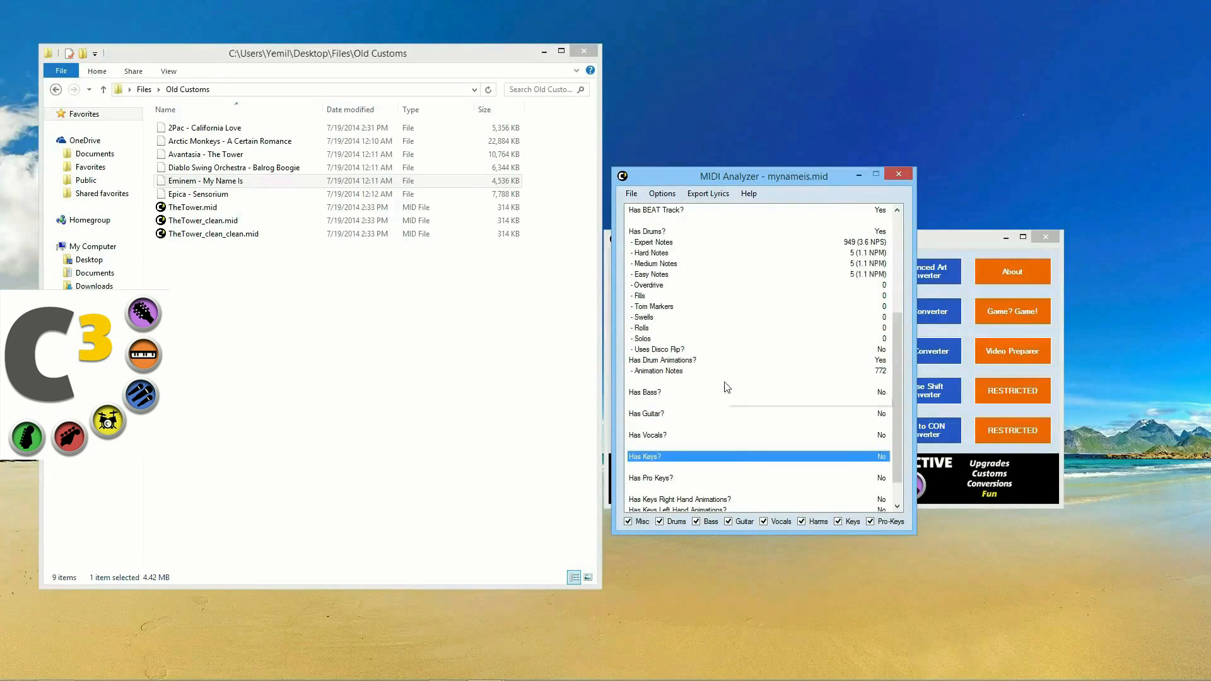
pyautogui.scroll(1, 725, 387)
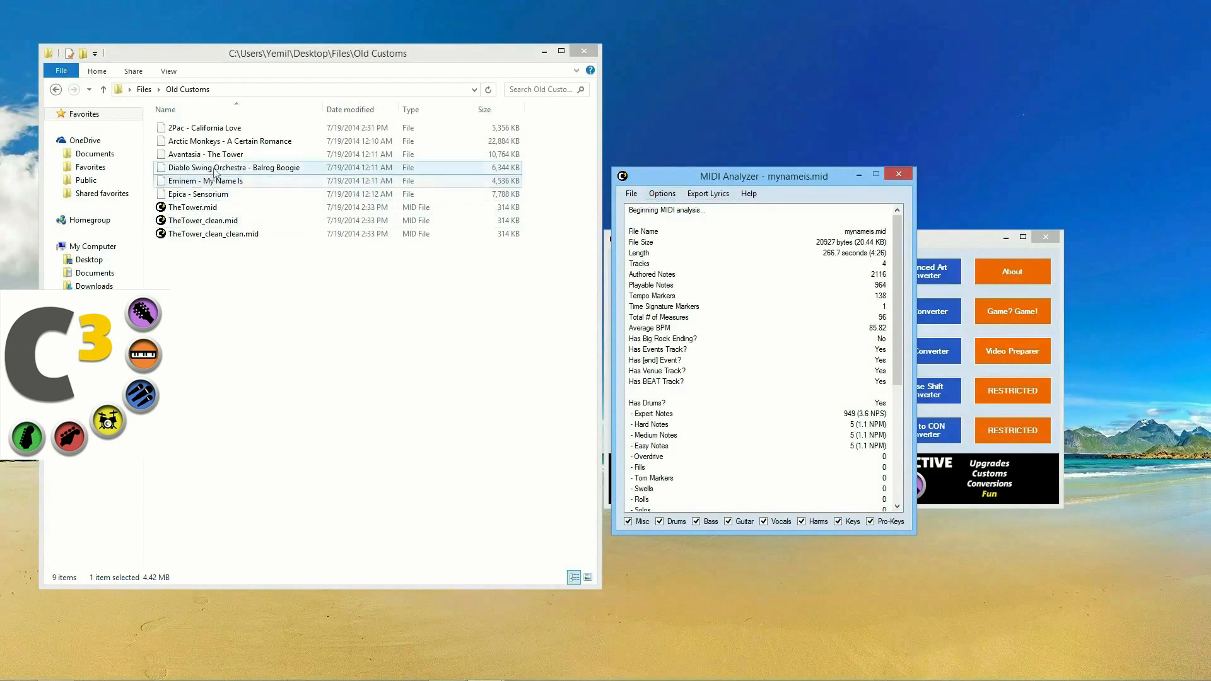
pyautogui.moveTo(224, 141); pyautogui.dragTo(737, 260)
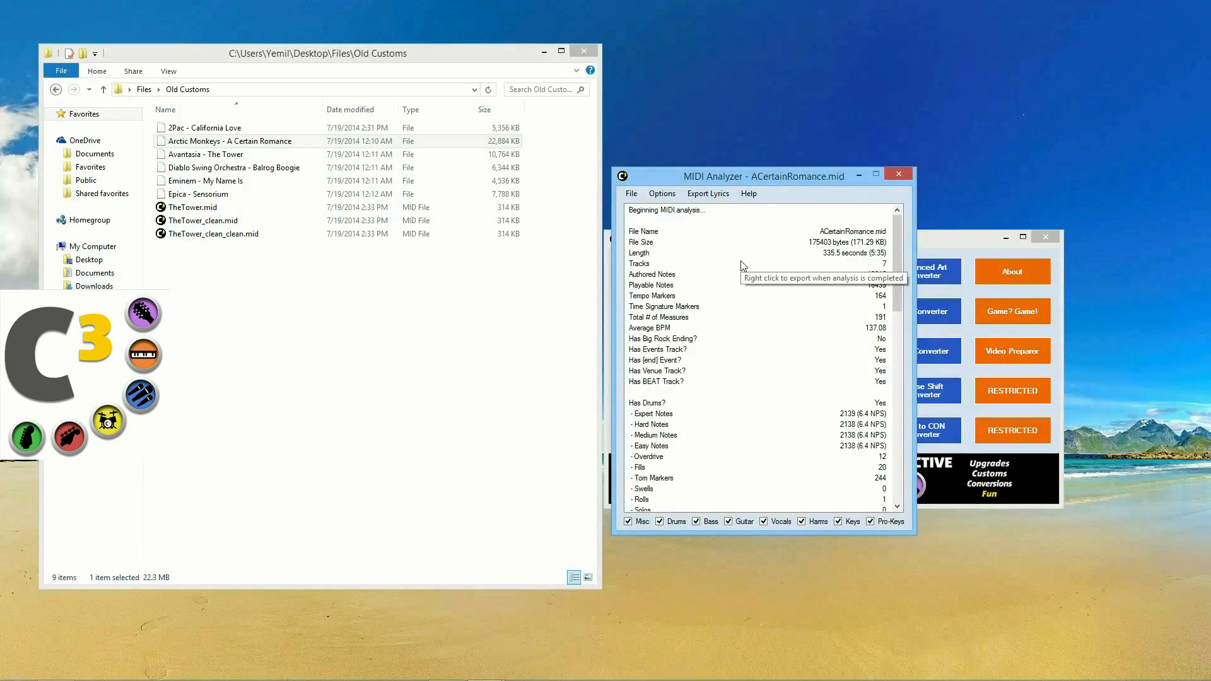
# Step: Export only A Certain Romance's lead-vocal lyrics to 'Arctic Monkeys - A Certain Romance_LeadVocals.txt'
pyautogui.click(822, 255)
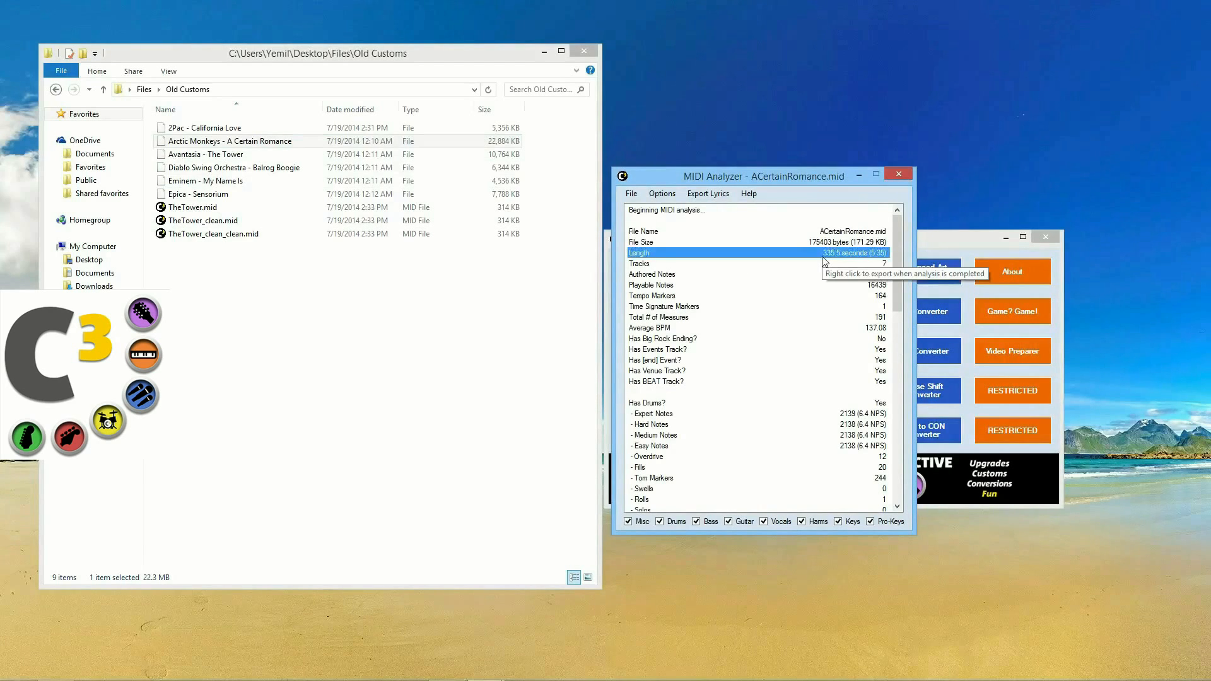
pyautogui.scroll(-7, 837, 334)
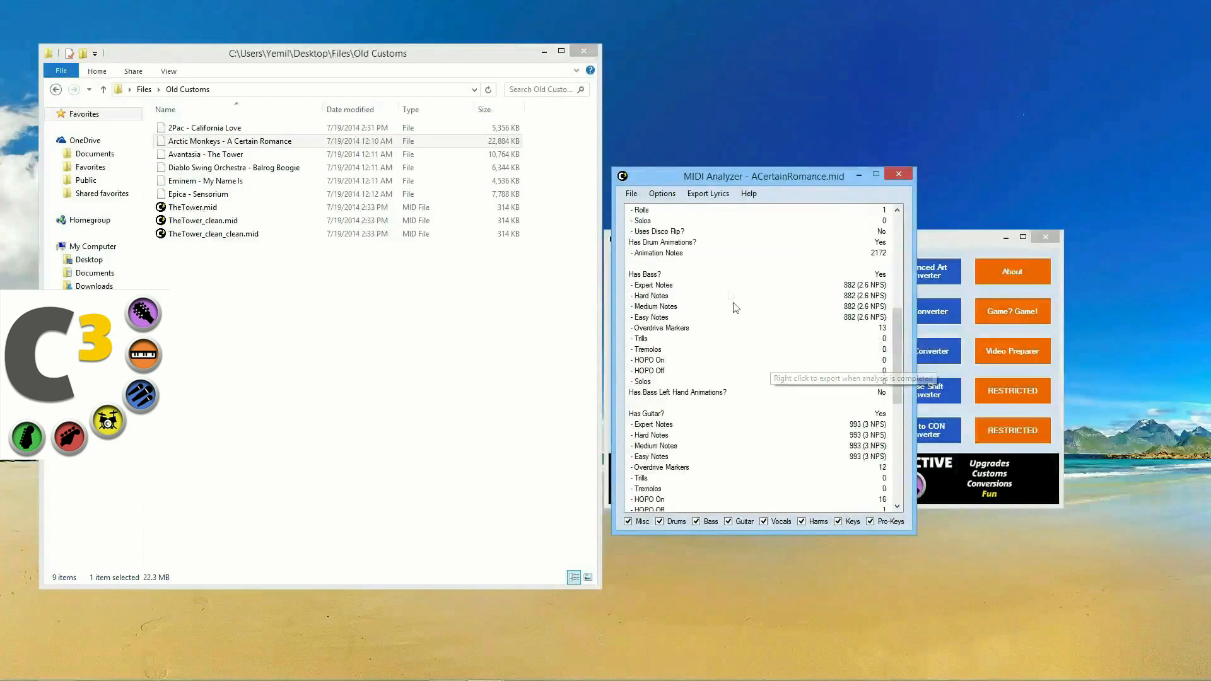
pyautogui.scroll(-13, 725, 429)
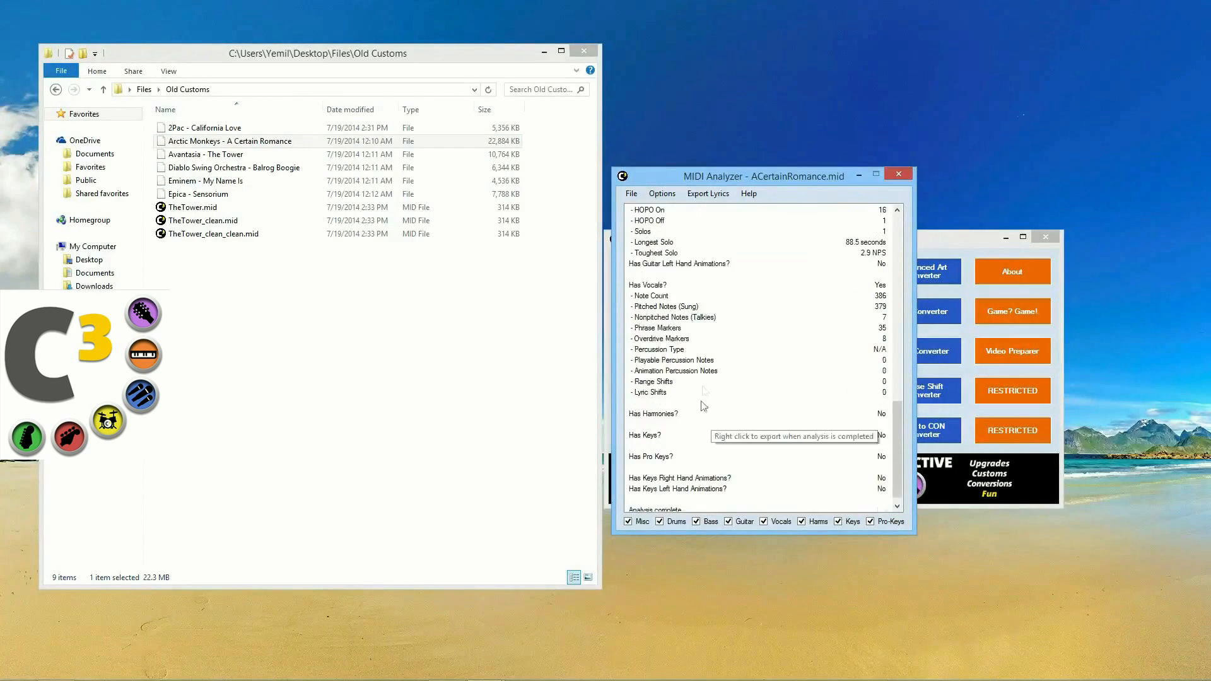
pyautogui.click(687, 287)
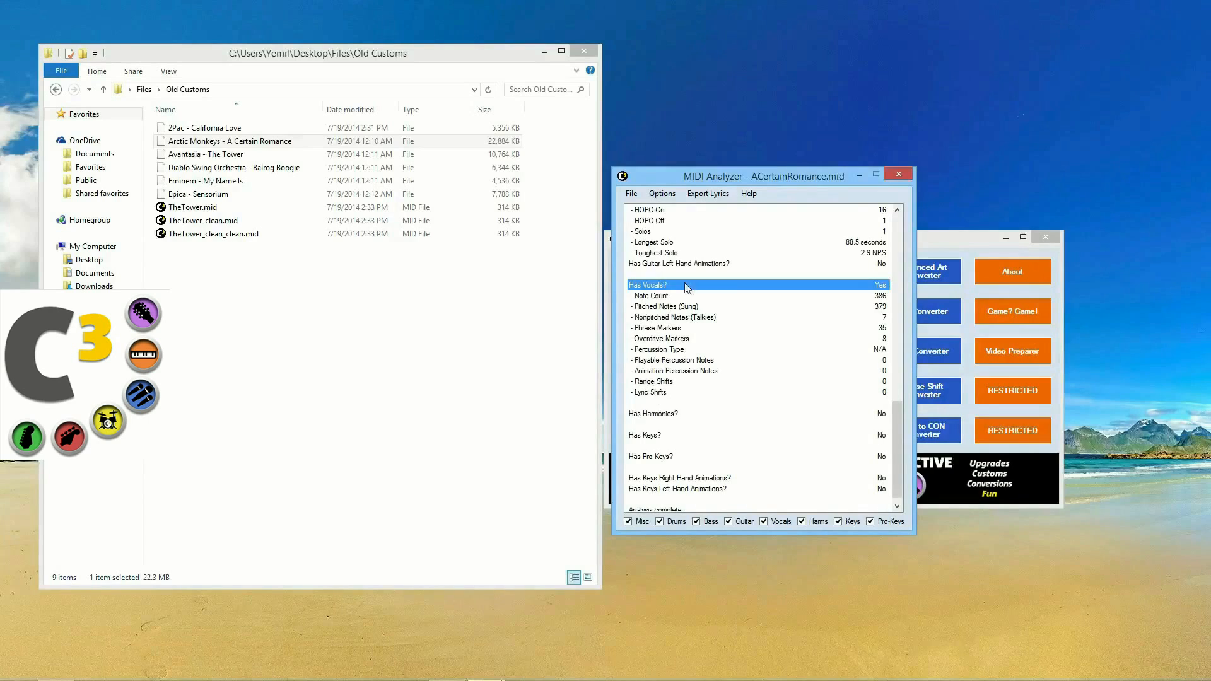
pyautogui.click(715, 196)
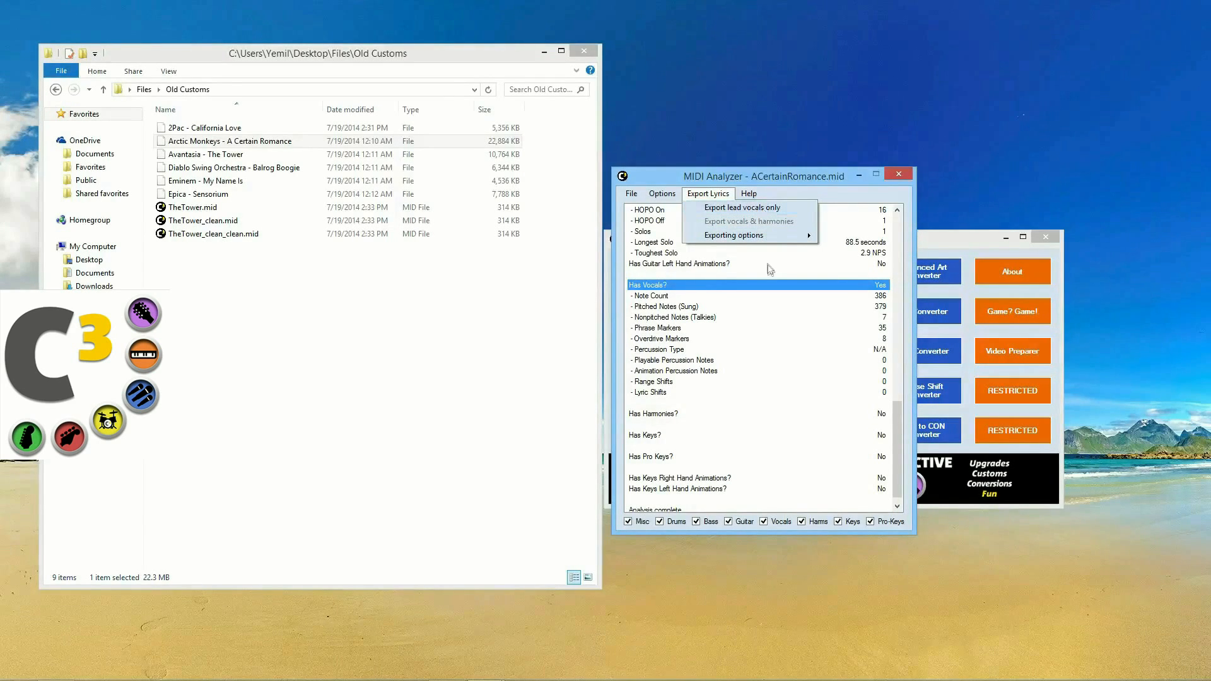
pyautogui.moveTo(772, 236)
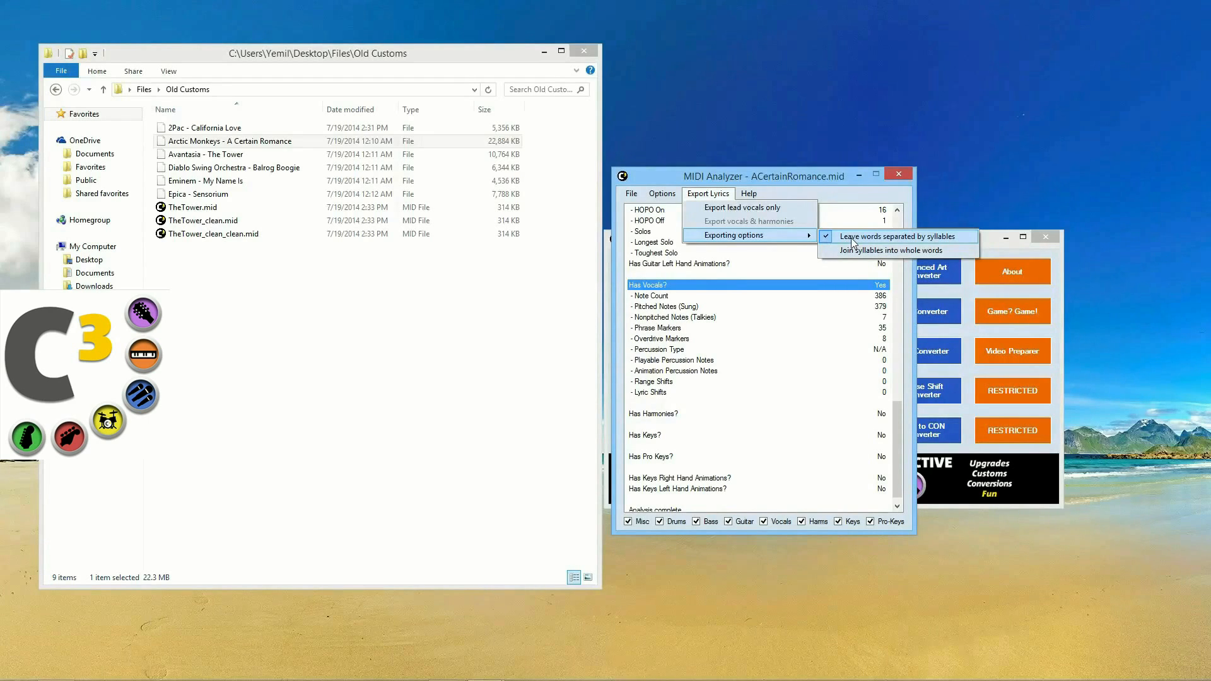
pyautogui.click(774, 208)
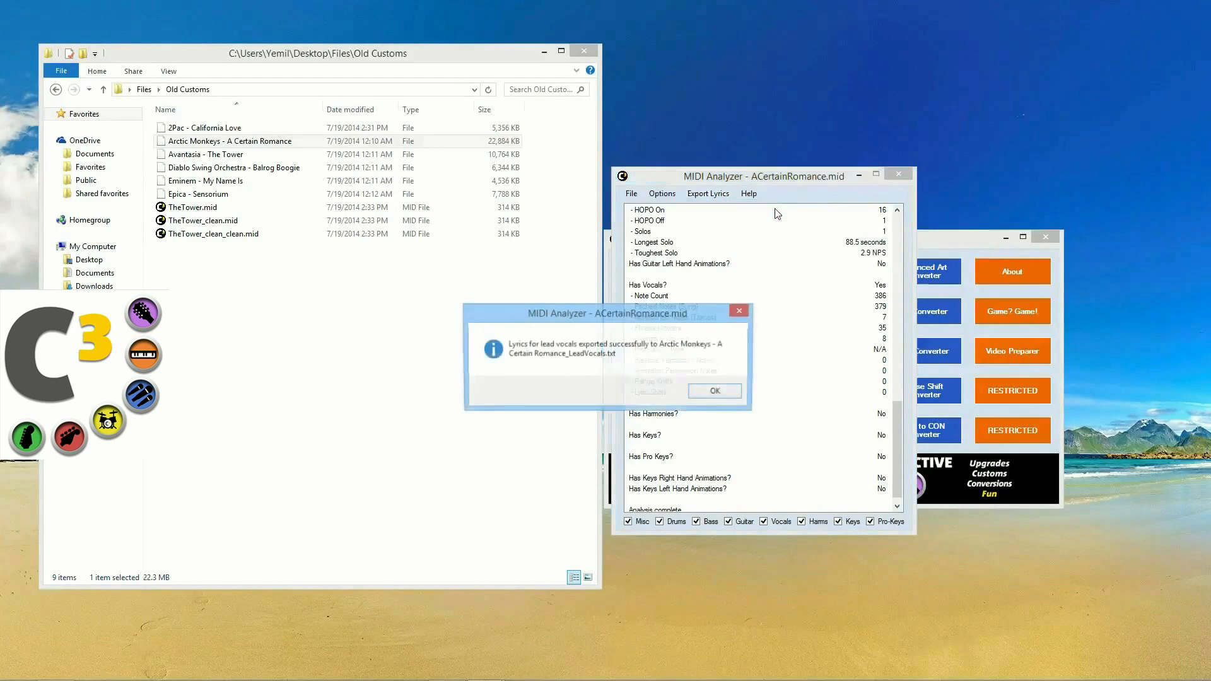
pyautogui.click(714, 391)
pyautogui.click(208, 157)
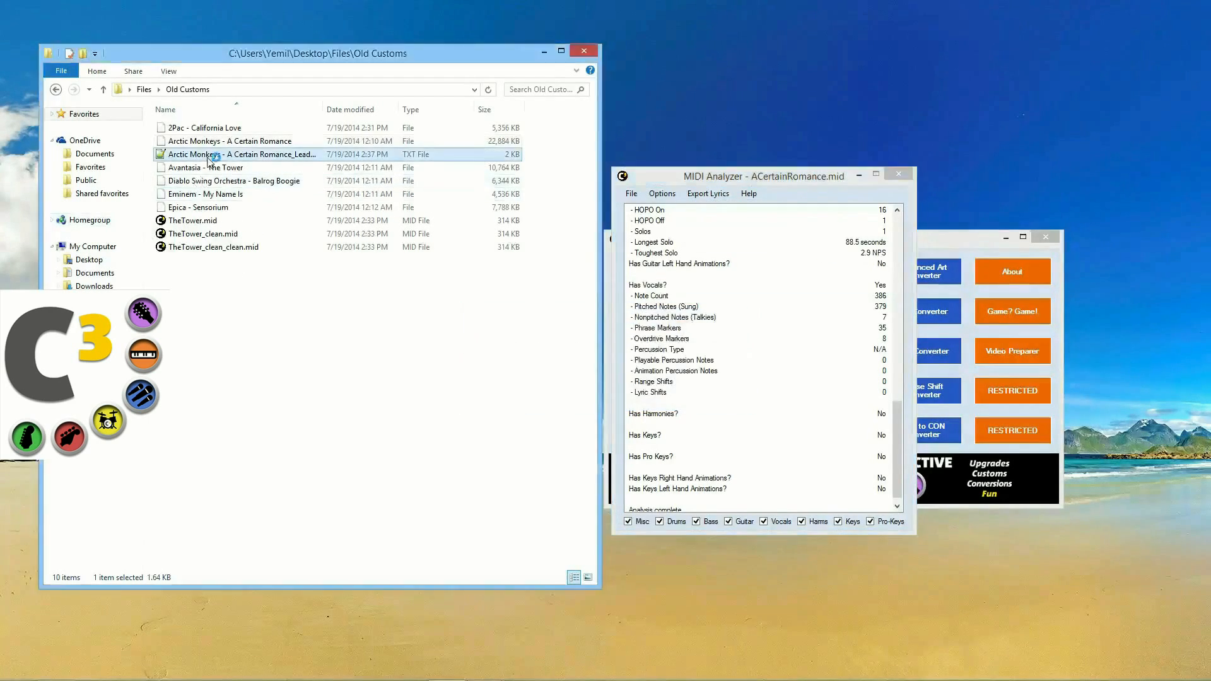
pyautogui.doubleClick(208, 158)
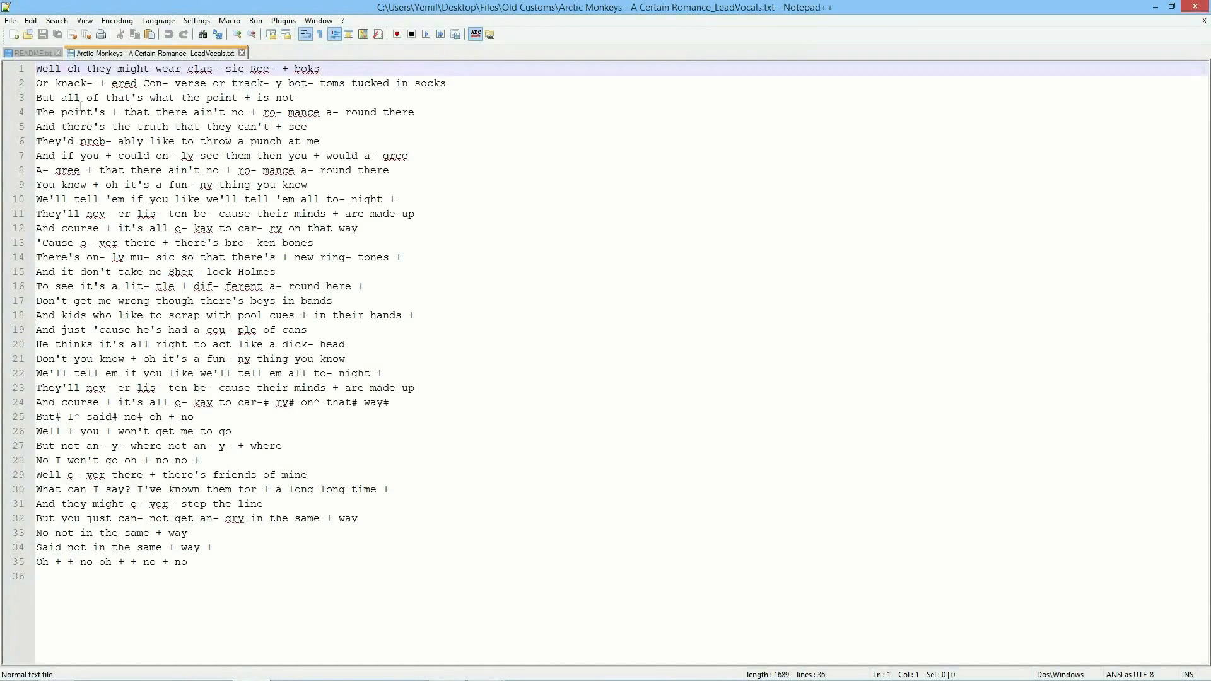
pyautogui.click(219, 69)
pyautogui.click(62, 84)
pyautogui.press('BackSpace')
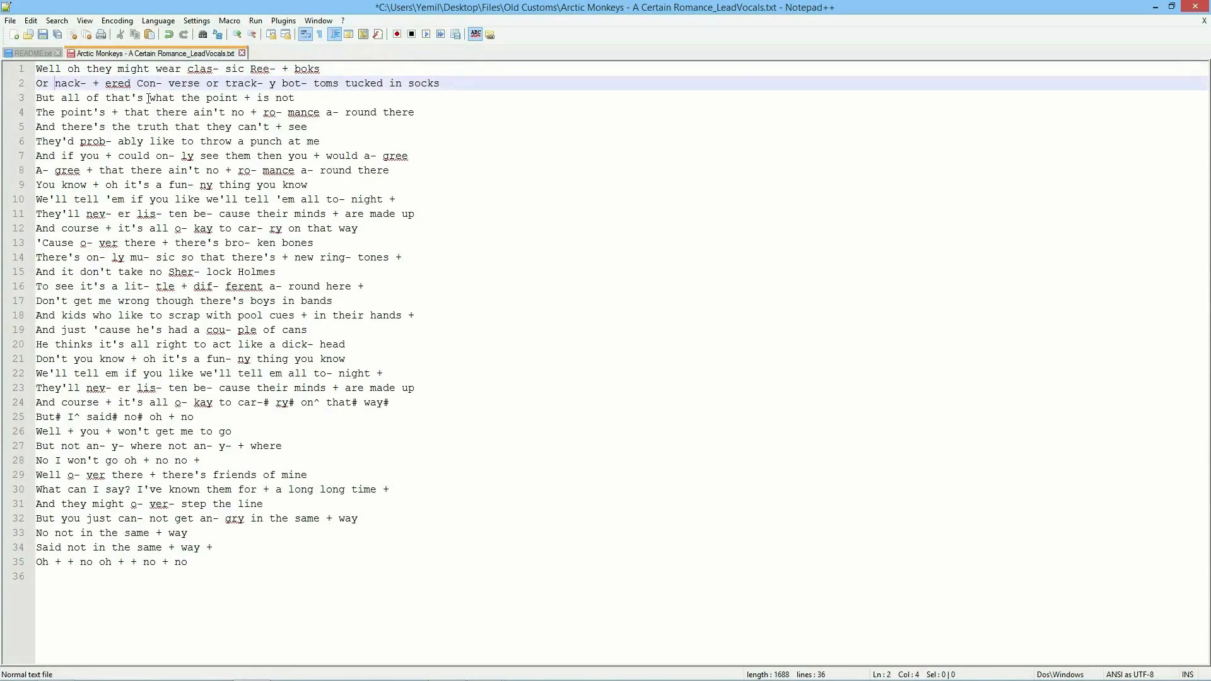
pyautogui.press('End')
pyautogui.click(80, 83)
pyautogui.press('BackSpace')
pyautogui.press('BackSpace')
pyautogui.write('p')
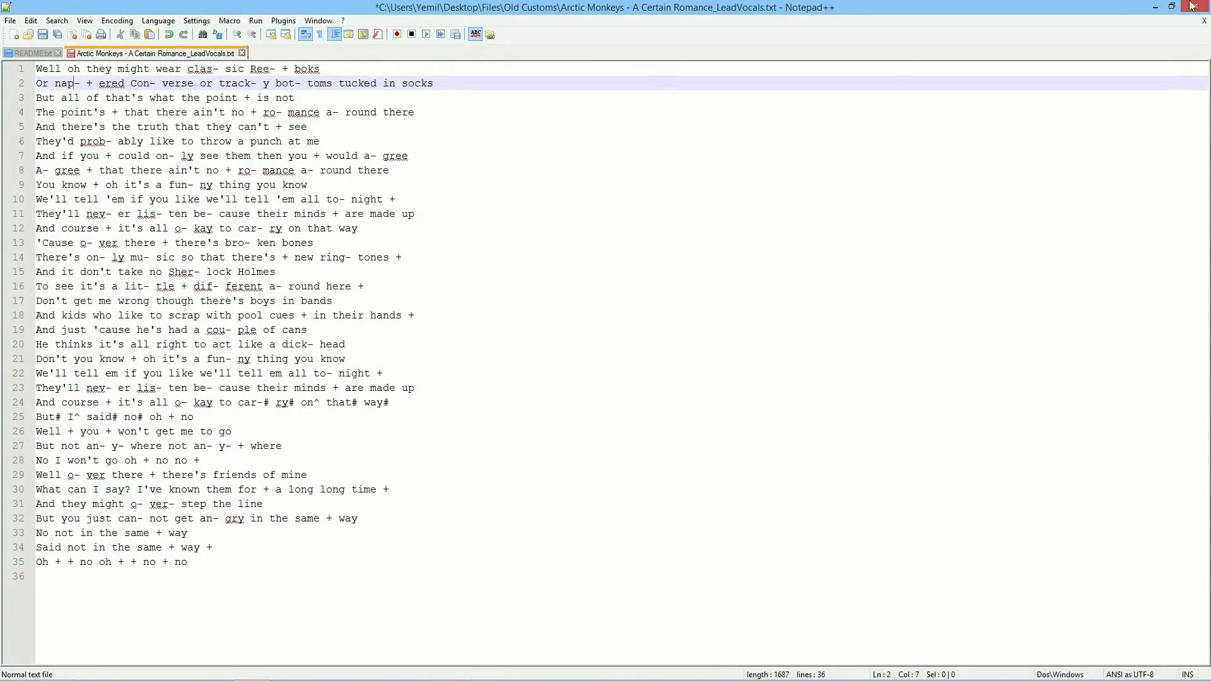
pyautogui.moveTo(1206, 4)
pyautogui.click(1195, 6)
# Step: Close Notepad++ and set the lyric export option to join syllables into whole words
pyautogui.click(690, 392)
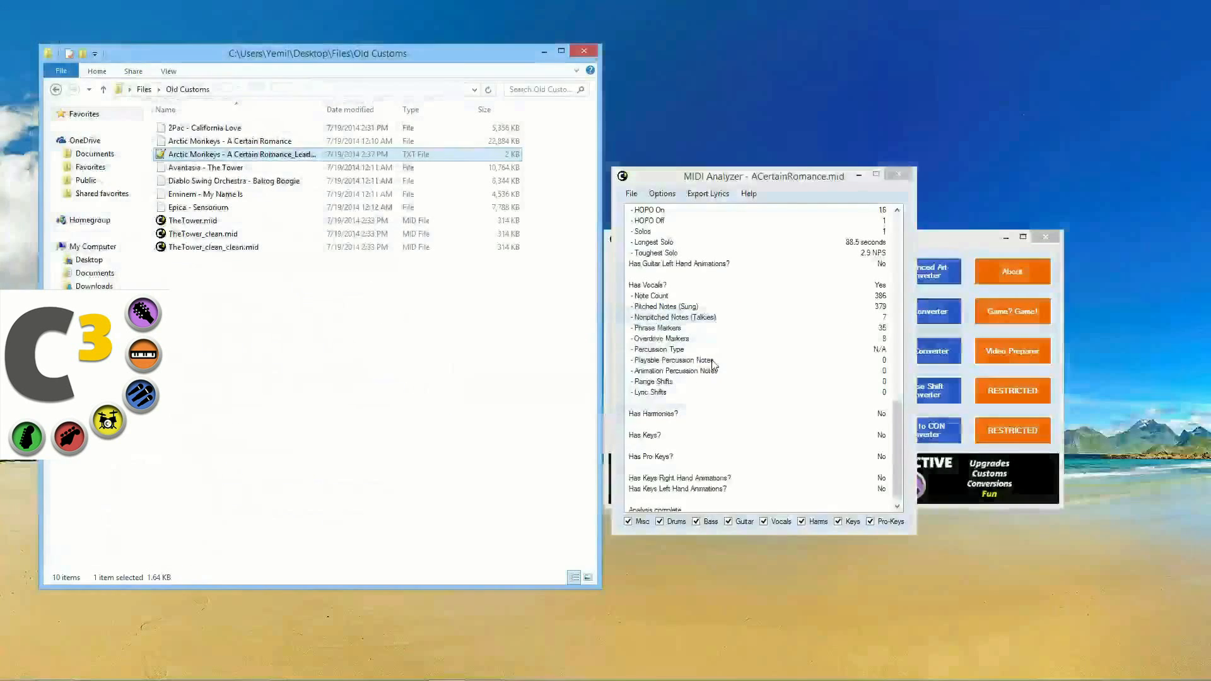
pyautogui.click(724, 195)
pyautogui.click(725, 193)
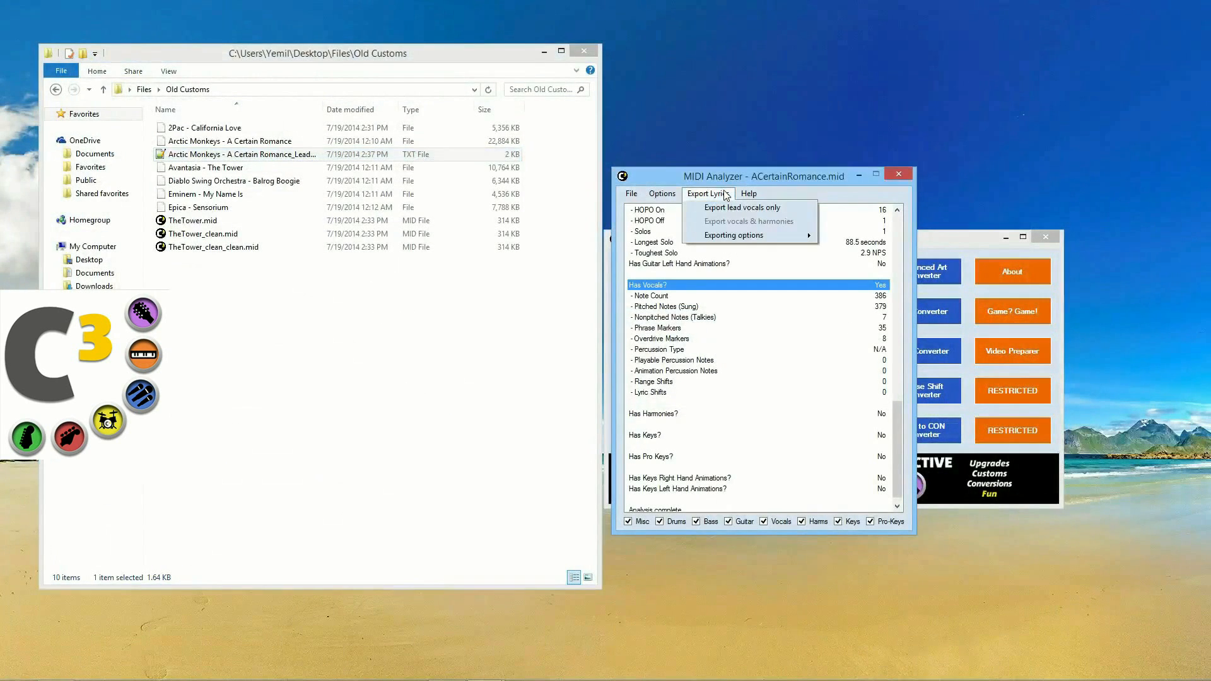
pyautogui.moveTo(728, 239)
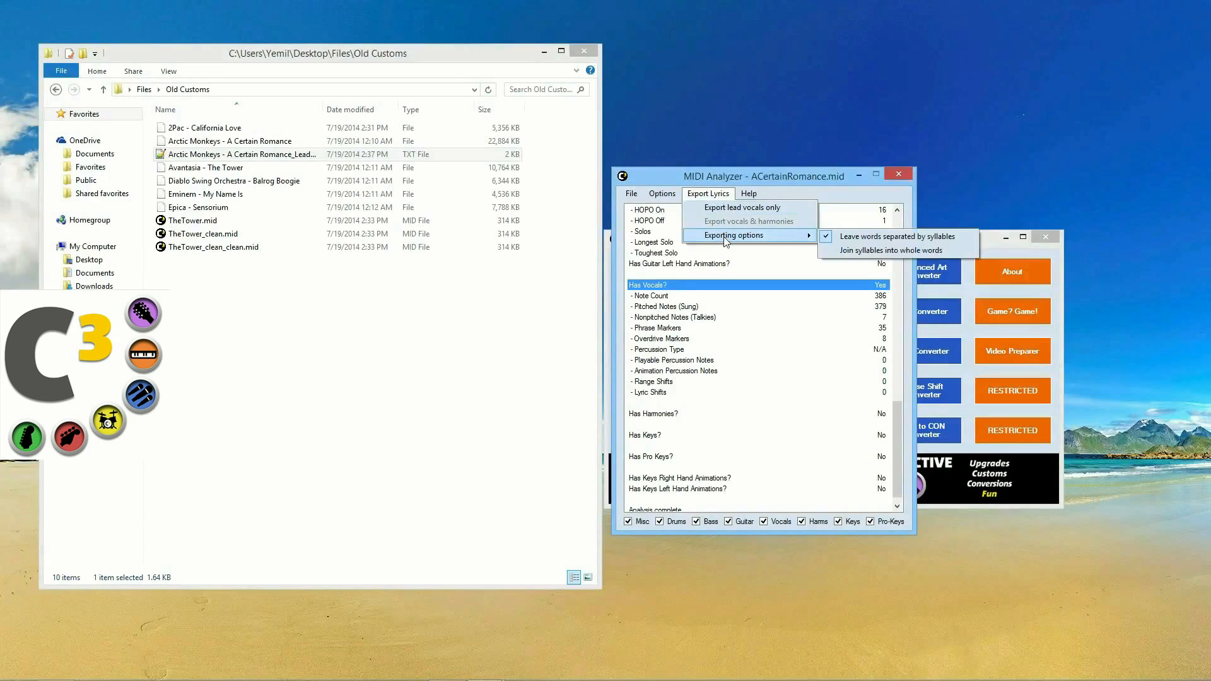
pyautogui.click(894, 250)
# Step: Re-export the lead vocal lyrics only and open the updated LeadVocals text file
pyautogui.click(707, 193)
pyautogui.click(759, 213)
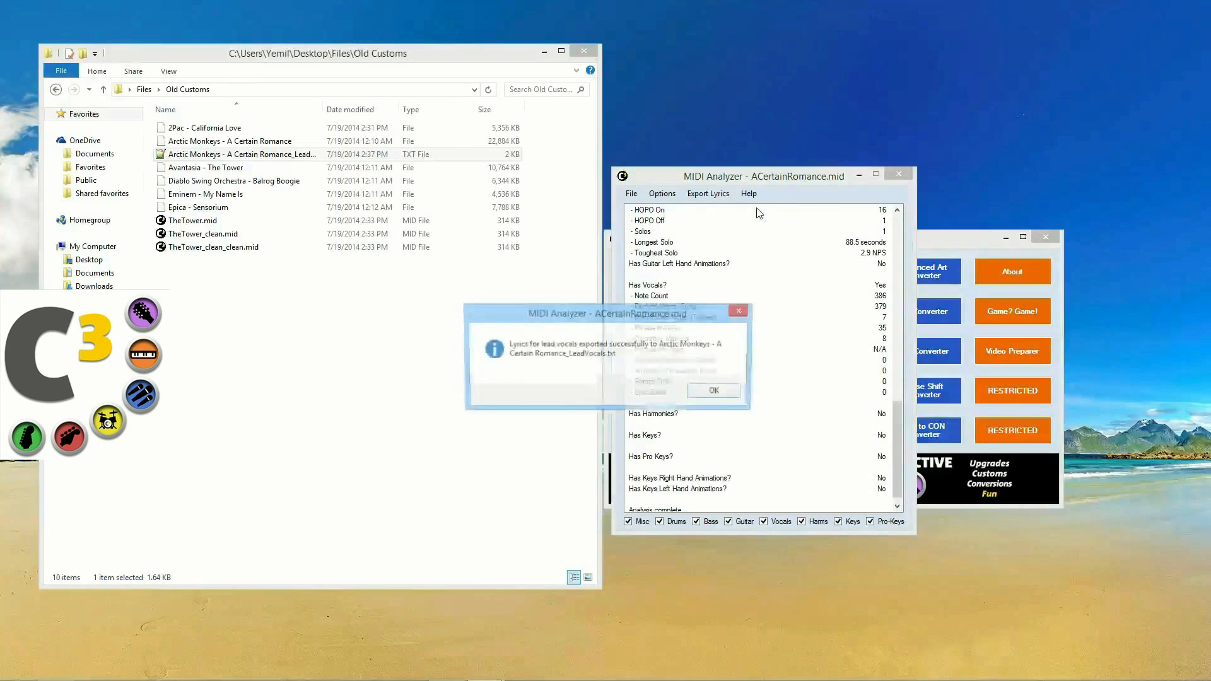
pyautogui.click(708, 392)
pyautogui.doubleClick(213, 155)
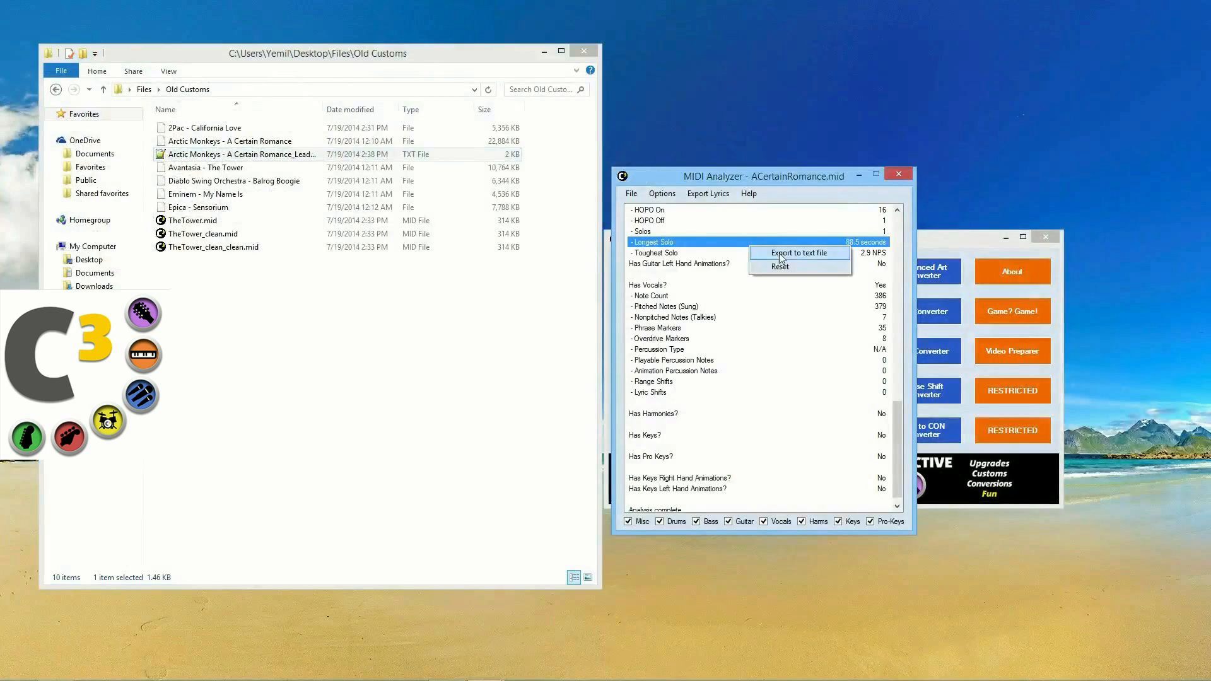
# Step: Review the Longest Solo and Toughest Solo statistics in the MIDI Analyzer list
pyautogui.scroll(15, 798, 403)
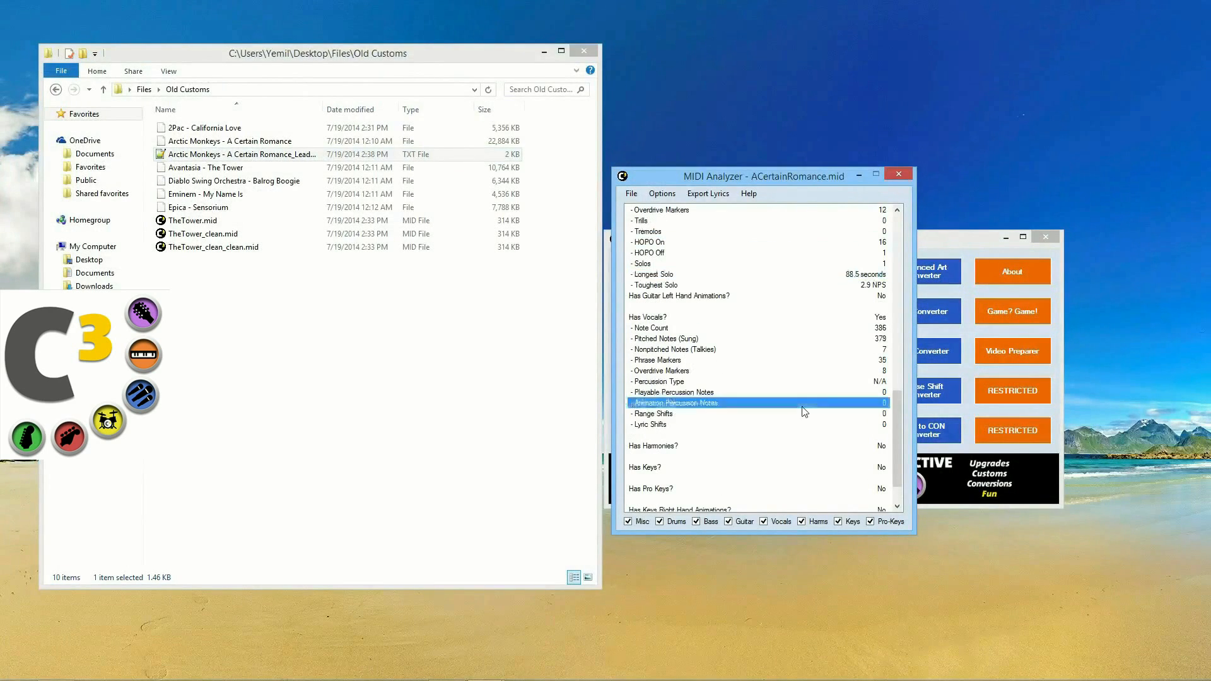
pyautogui.scroll(-10, 804, 411)
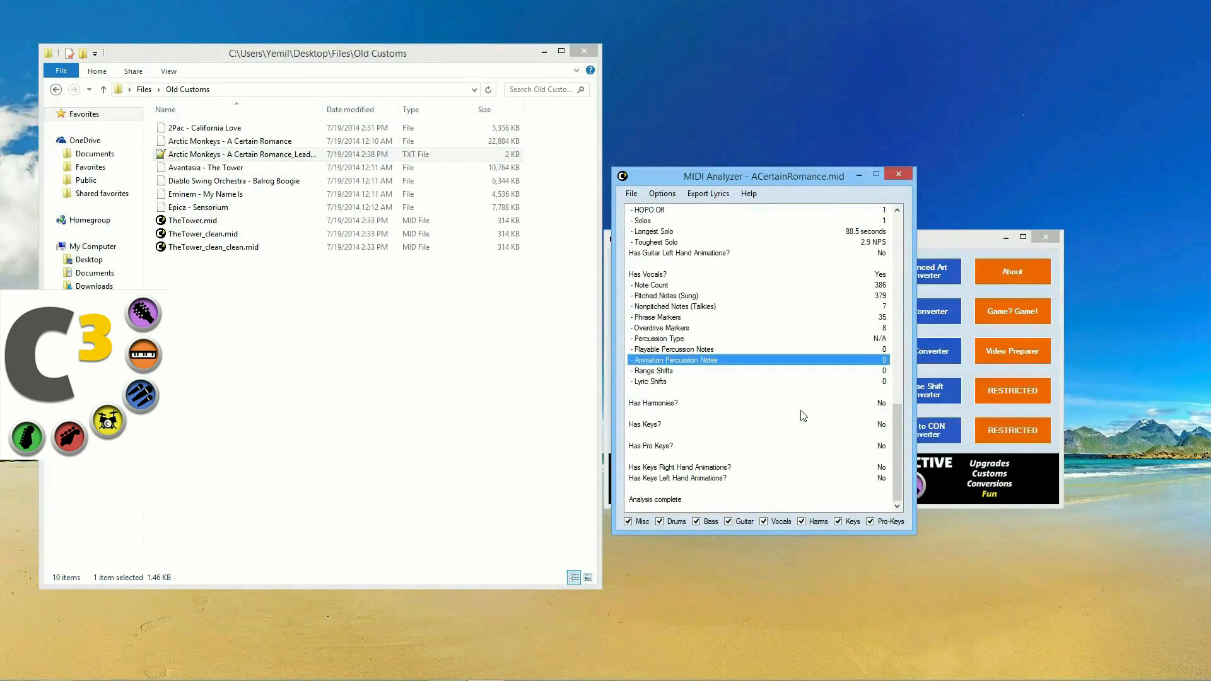
pyautogui.scroll(4, 697, 359)
pyautogui.click(697, 359)
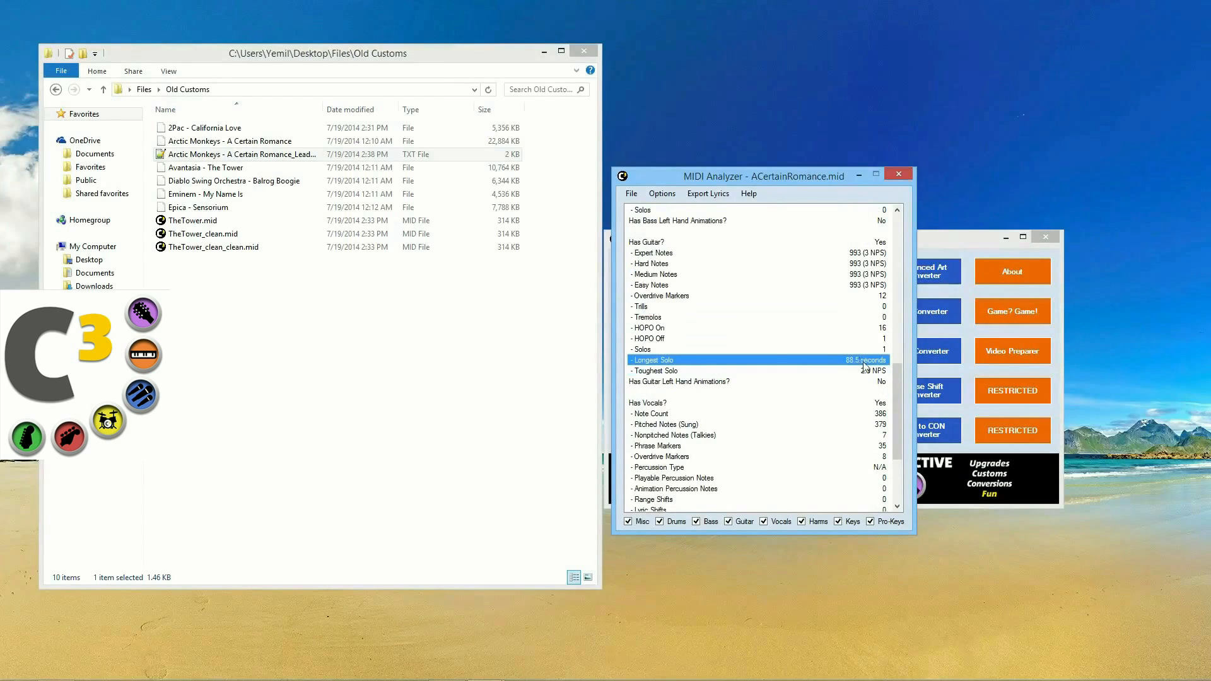
pyautogui.click(865, 371)
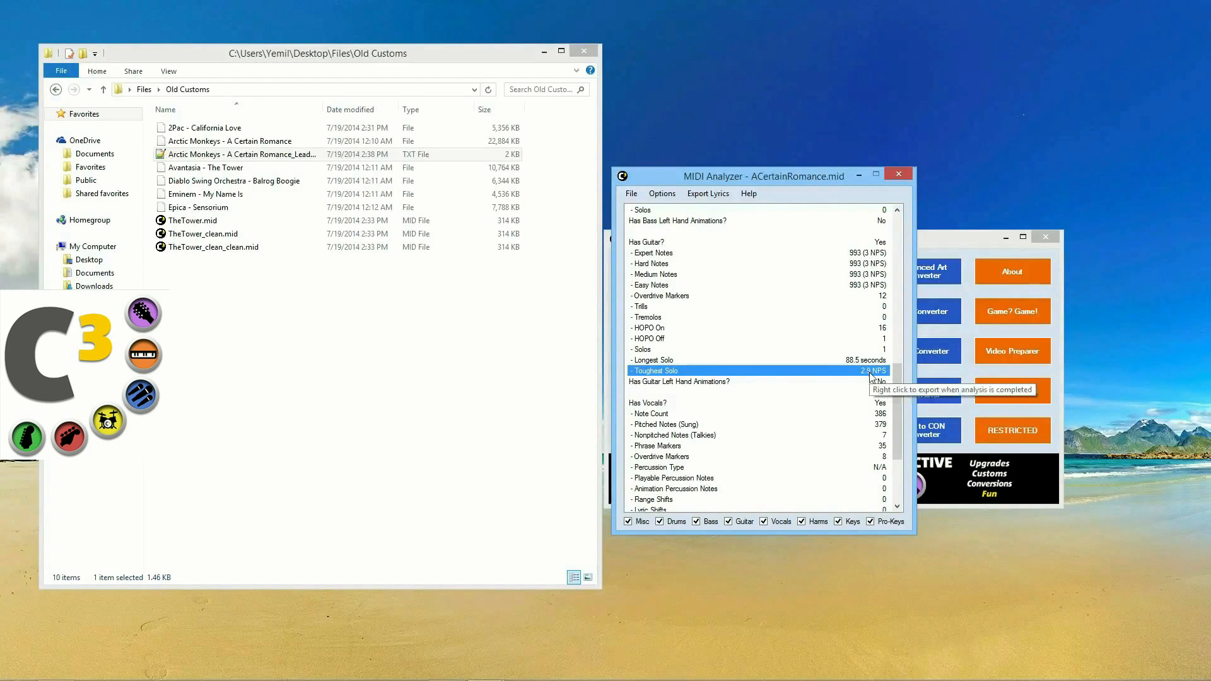
# Step: Export the ACertainRomance.mid analysis to a text file and reposition the analyzer window
pyautogui.scroll(3, 867, 379)
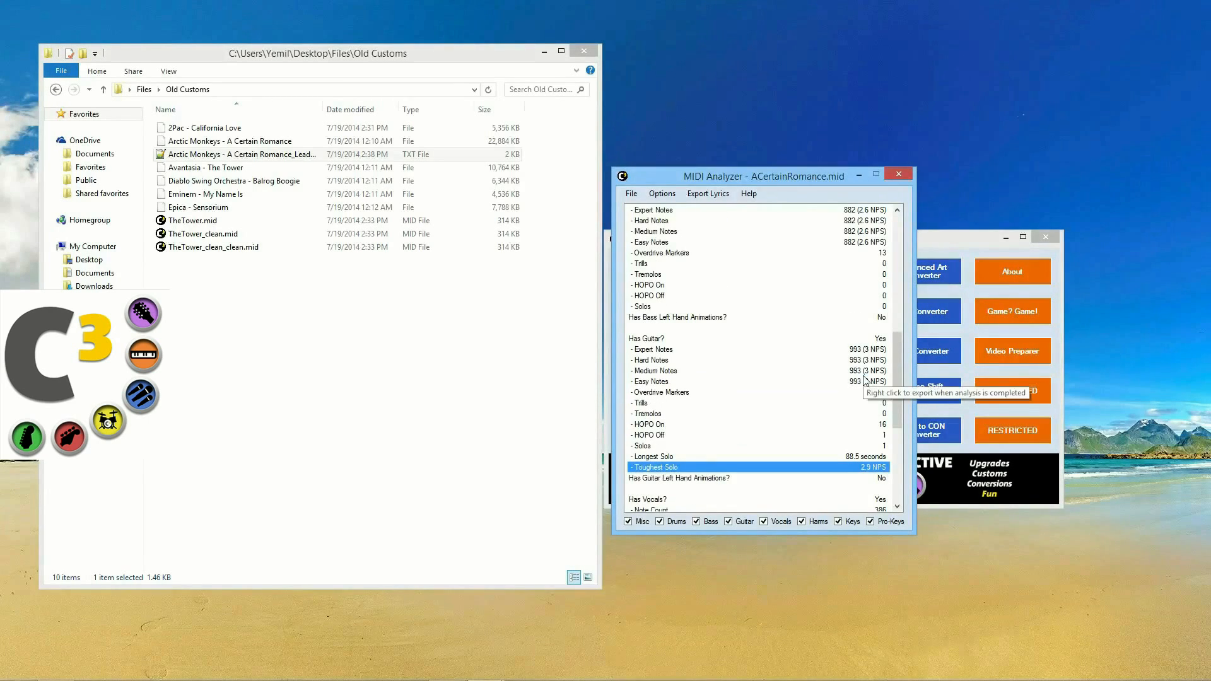
pyautogui.rightClick(732, 360)
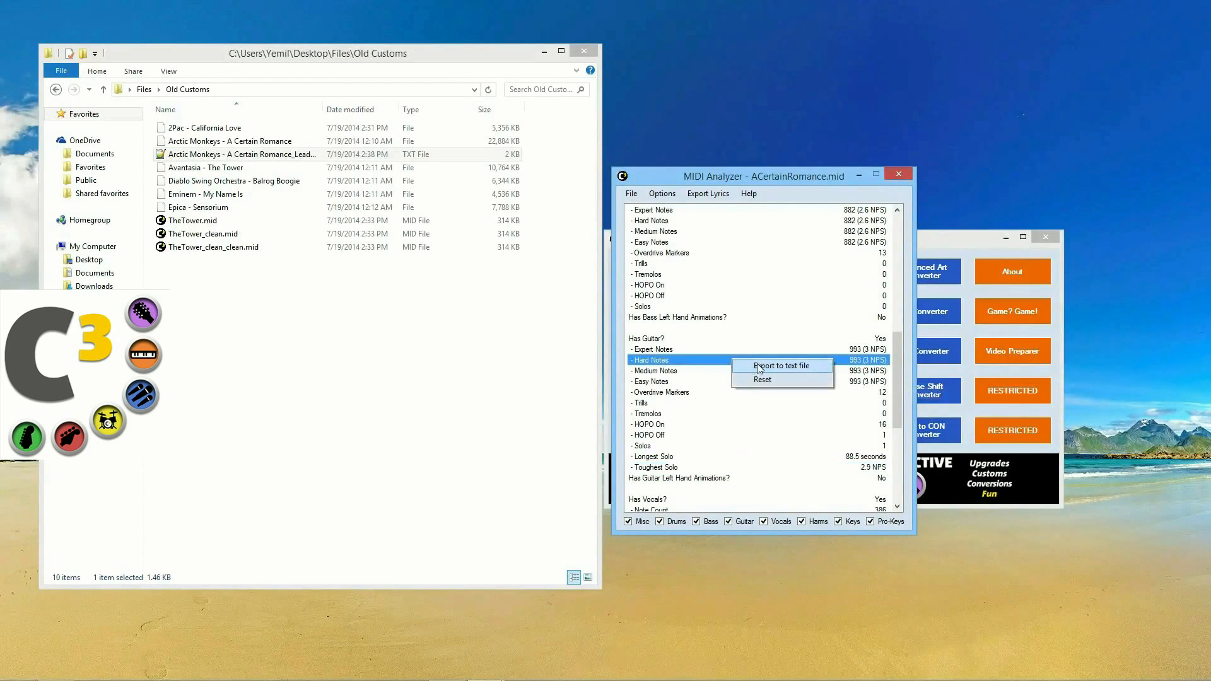
pyautogui.click(760, 367)
pyautogui.scroll(15, 829, 252)
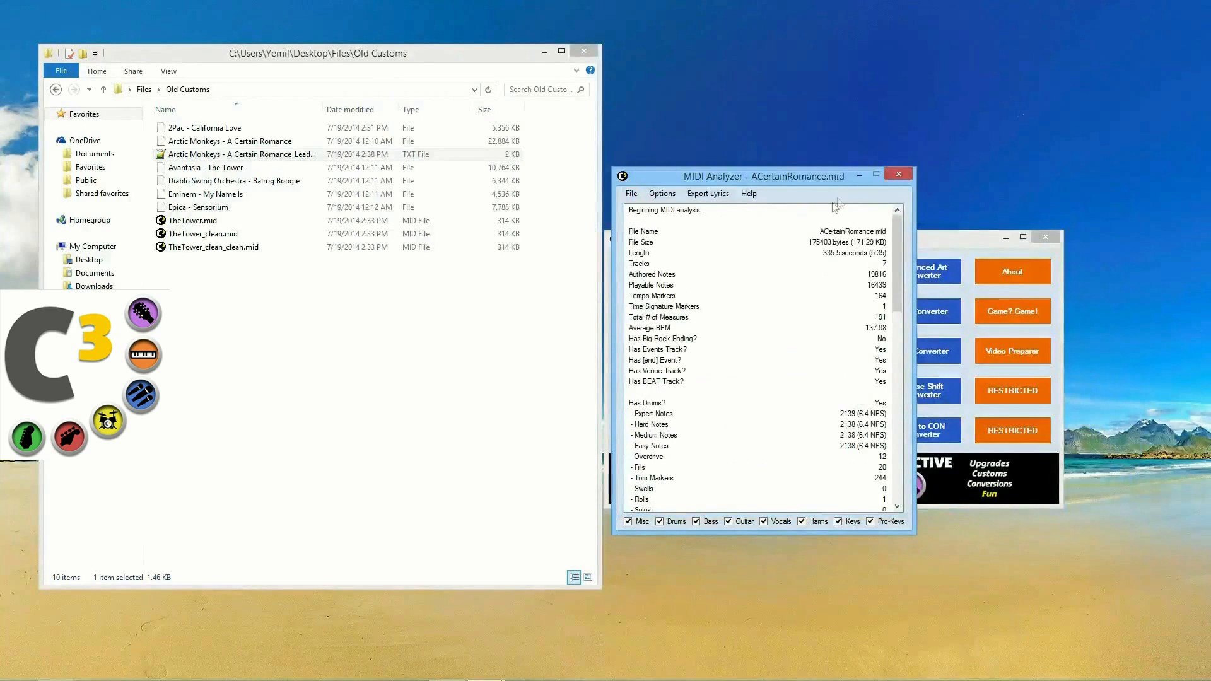
pyautogui.moveTo(771, 173); pyautogui.dragTo(789, 208)
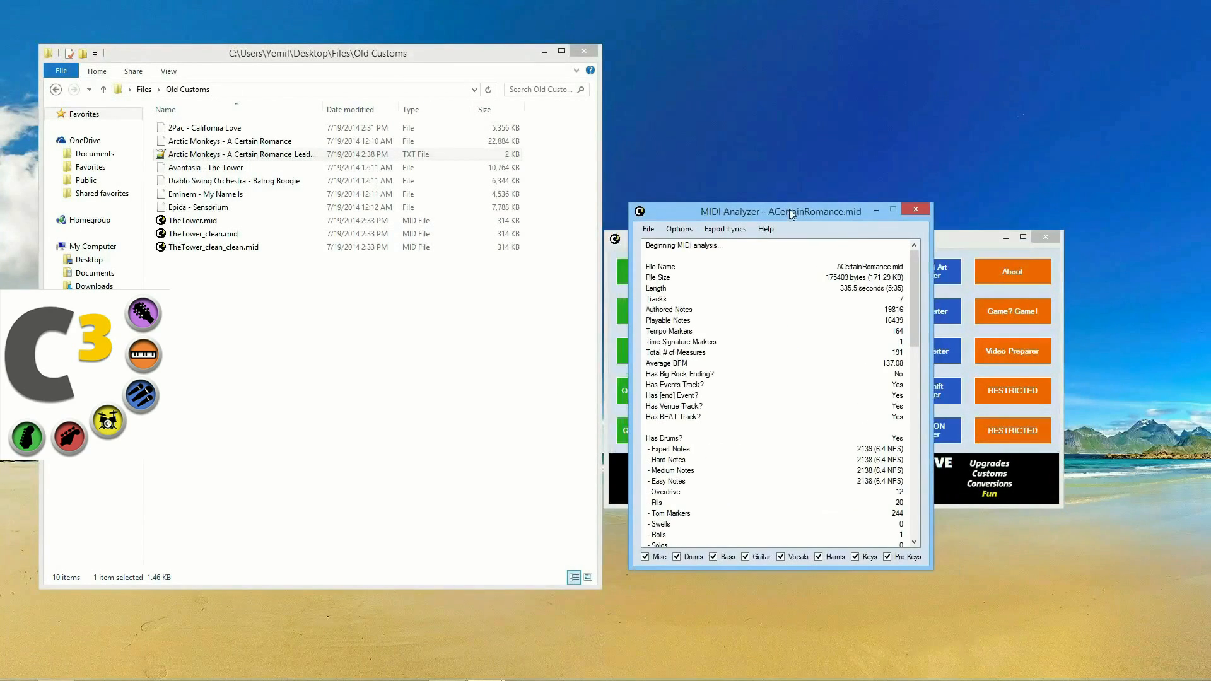
# Step: Close MIDI Analyzer, briefly open and close Phase Shift Converter, then launch RBA to CON Converter
pyautogui.click(906, 210)
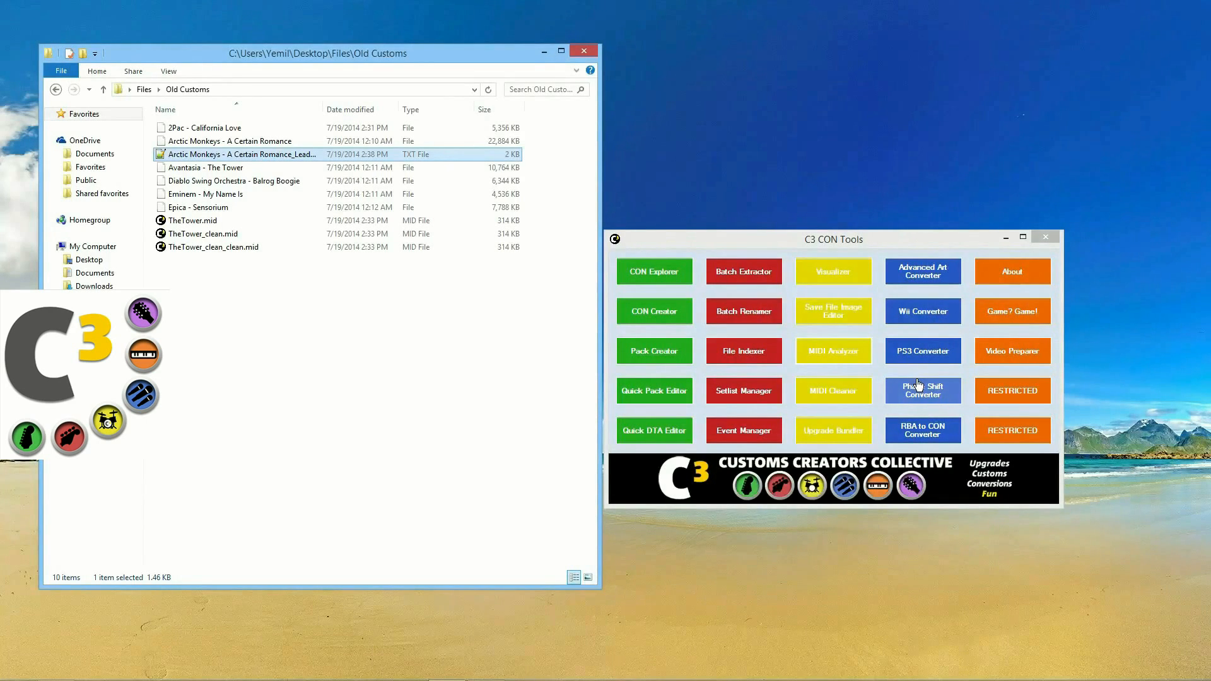
pyautogui.click(935, 317)
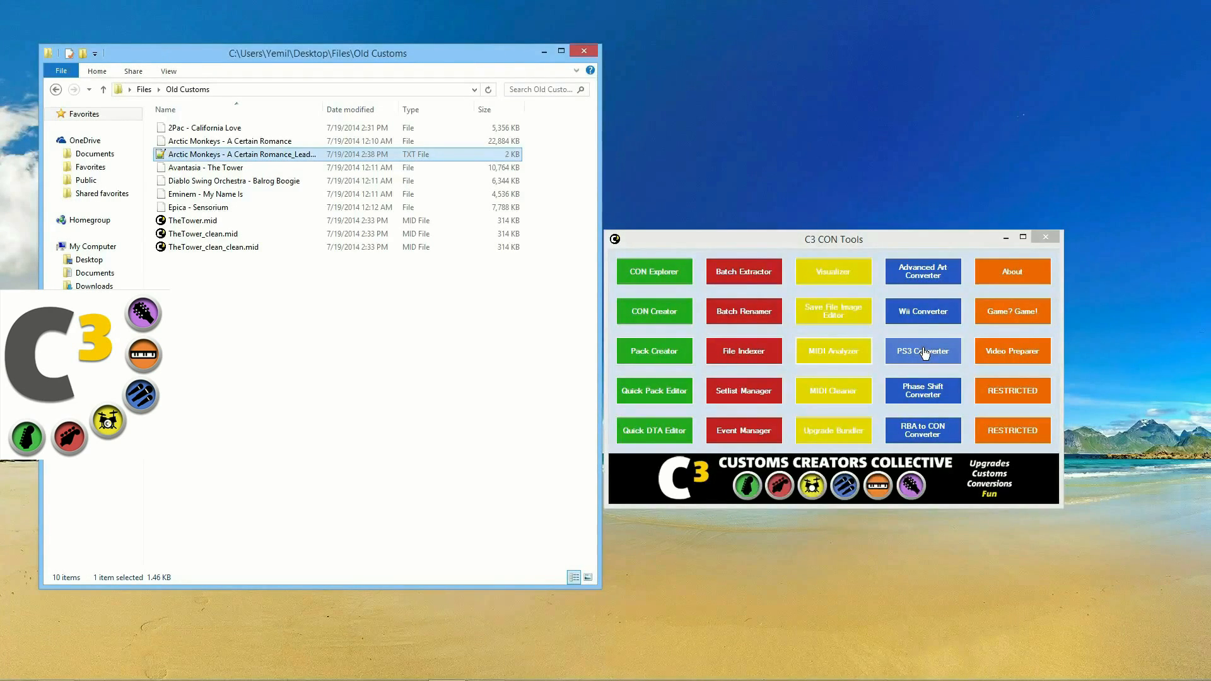
pyautogui.click(934, 394)
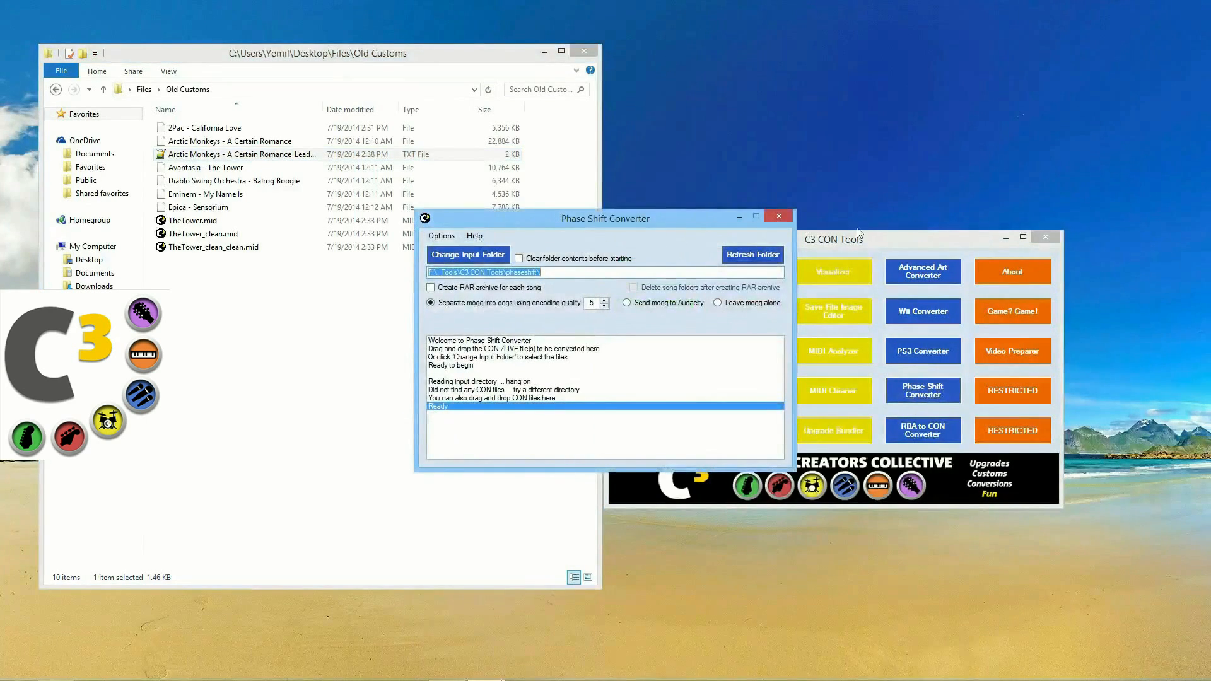
pyautogui.click(779, 216)
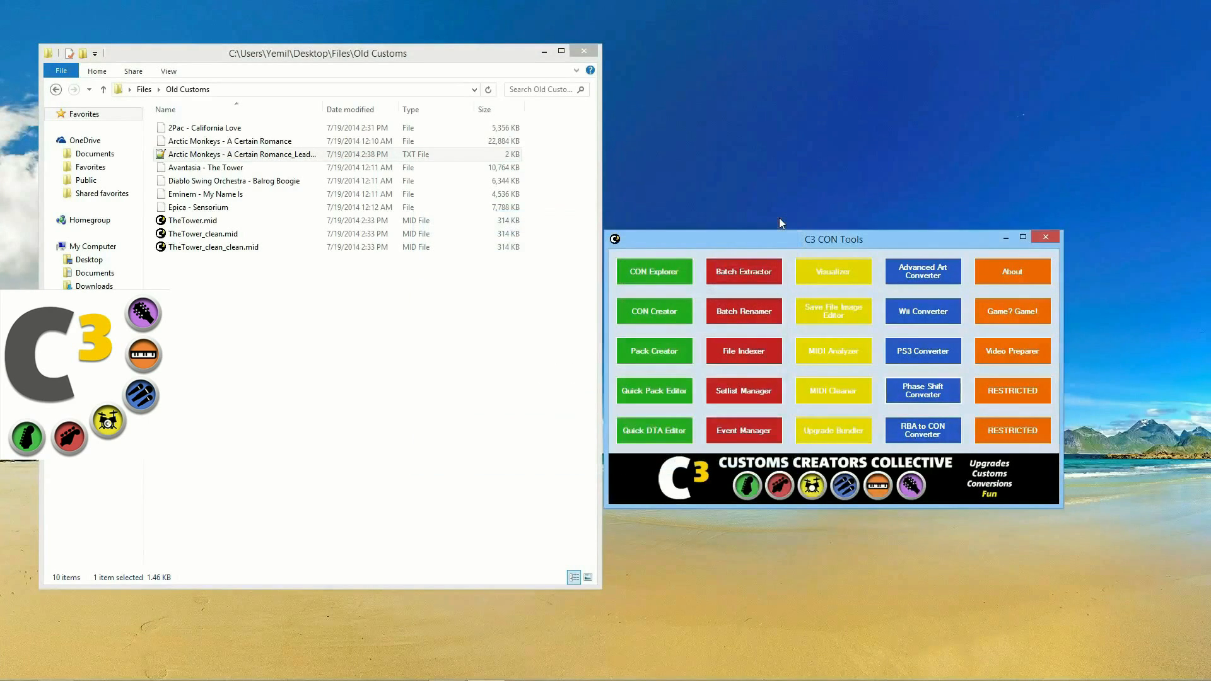
pyautogui.click(923, 430)
# Step: Reposition the converter window and navigate Explorer from Files into the RBA folder
pyautogui.moveTo(617, 228); pyautogui.dragTo(818, 190)
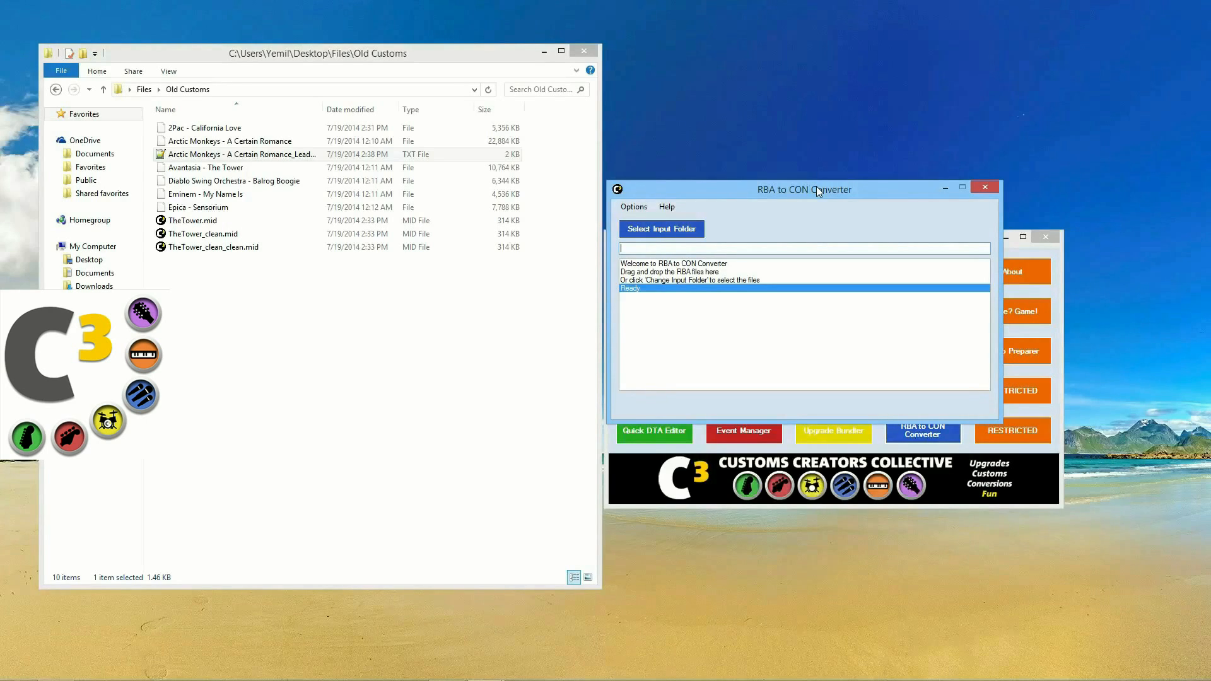
pyautogui.click(57, 90)
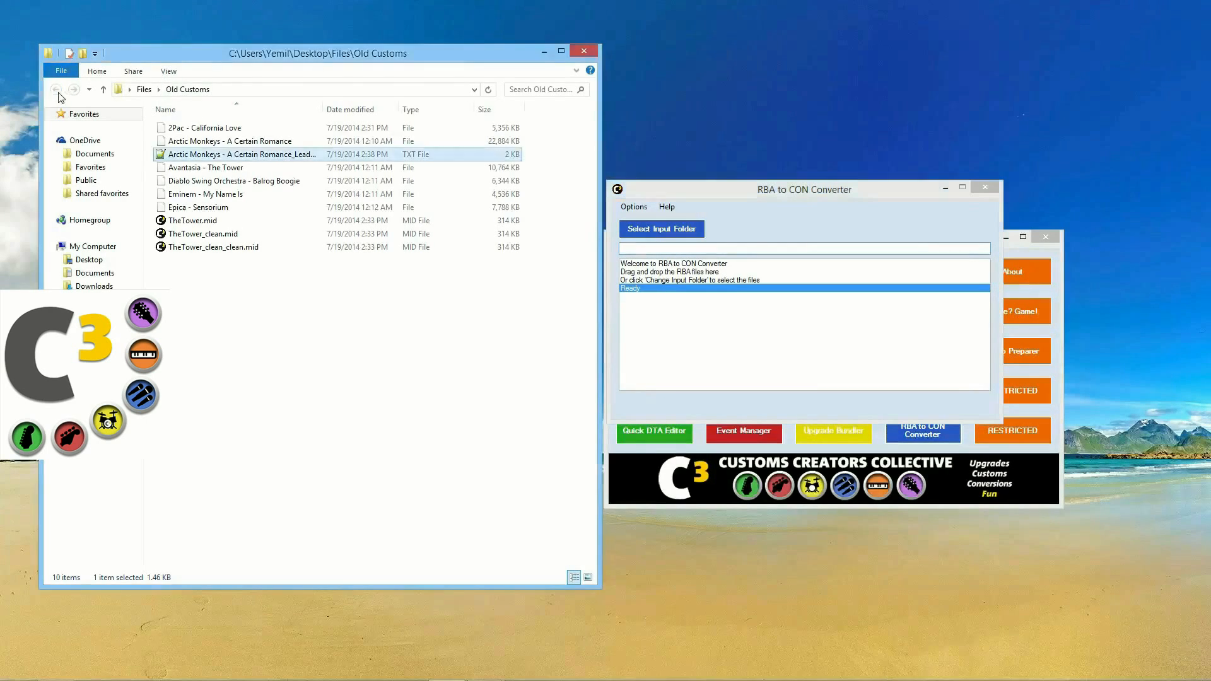
pyautogui.doubleClick(181, 196)
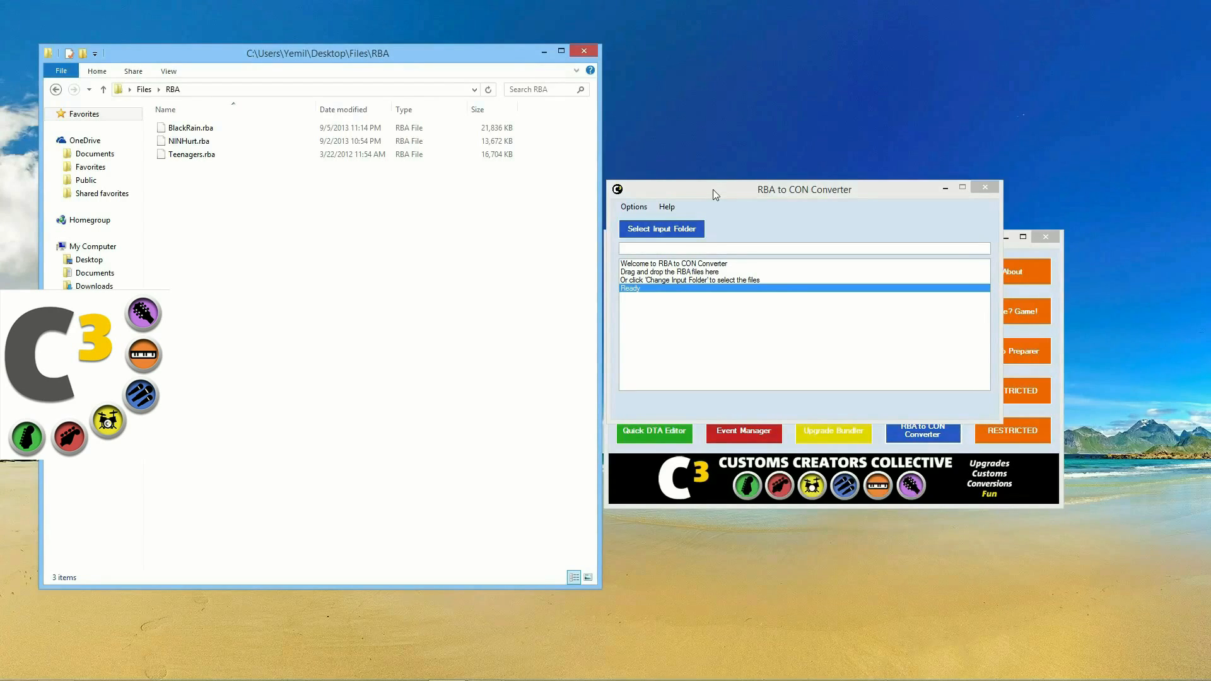
pyautogui.moveTo(713, 189); pyautogui.dragTo(721, 145)
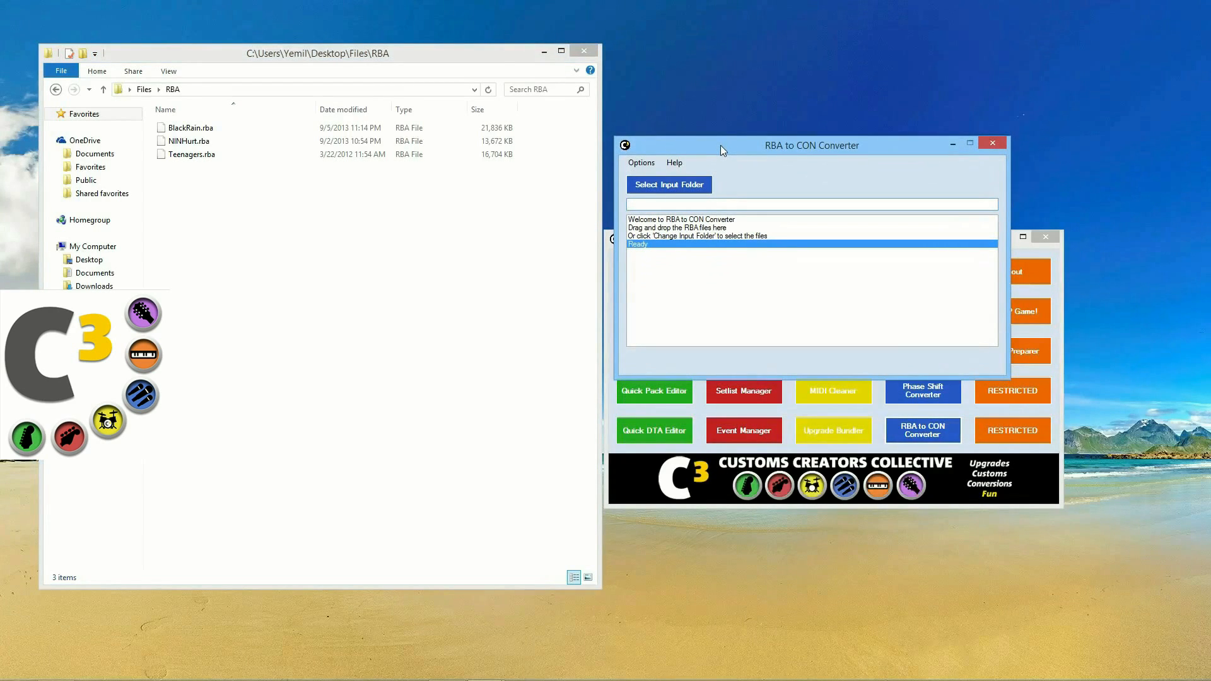
# Step: Load the BlackRain, NINHurt and Teenagers .rba files into the converter
pyautogui.moveTo(177, 131); pyautogui.dragTo(310, 193)
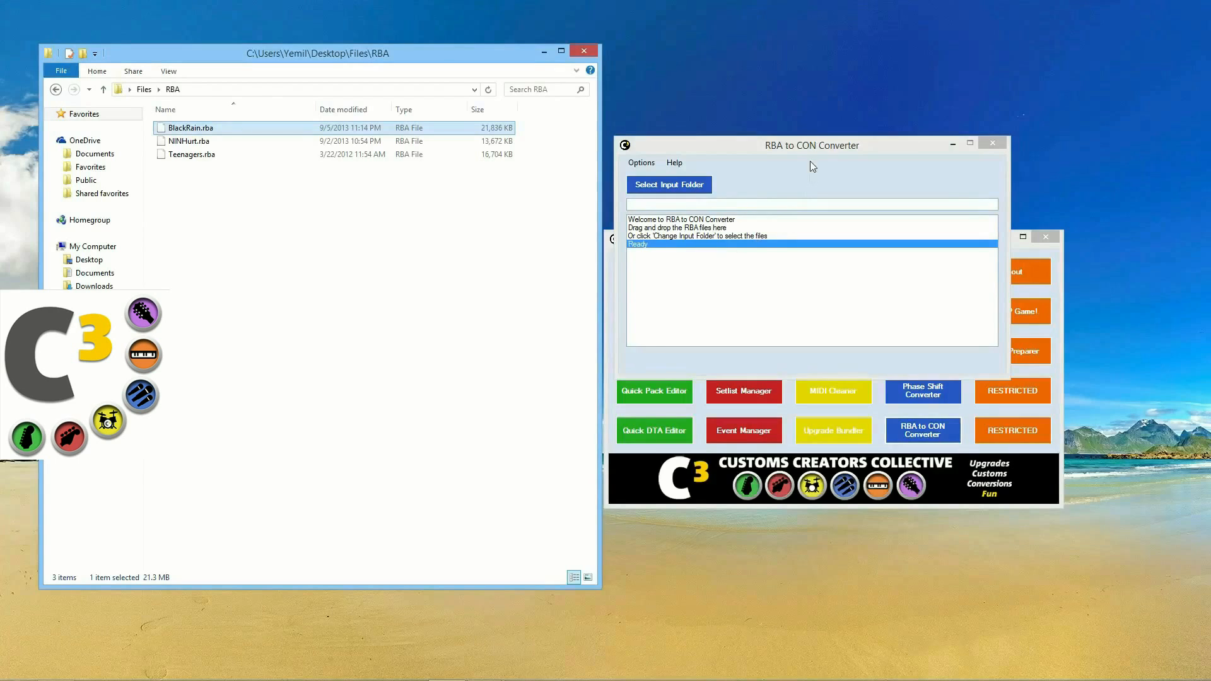
pyautogui.moveTo(811, 148); pyautogui.dragTo(820, 150)
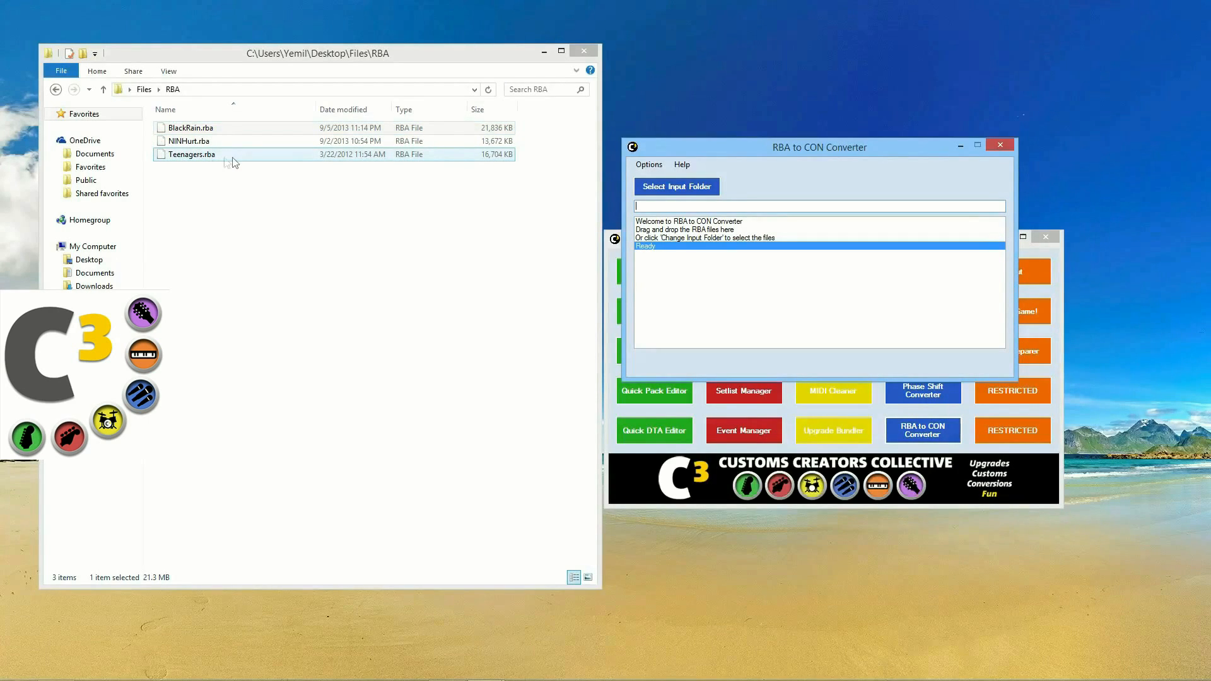
pyautogui.moveTo(185, 161); pyautogui.dragTo(707, 253)
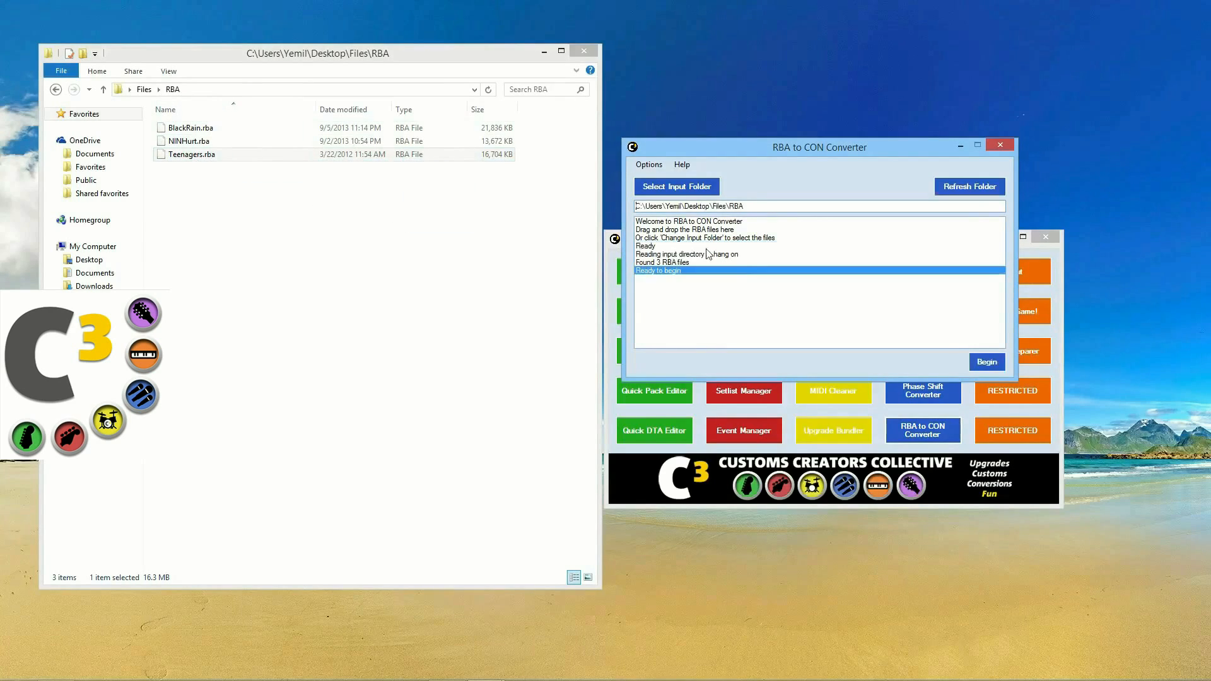
# Step: Set the display title to Artist - Song and convert all three files to CON
pyautogui.click(650, 165)
pyautogui.moveTo(655, 178)
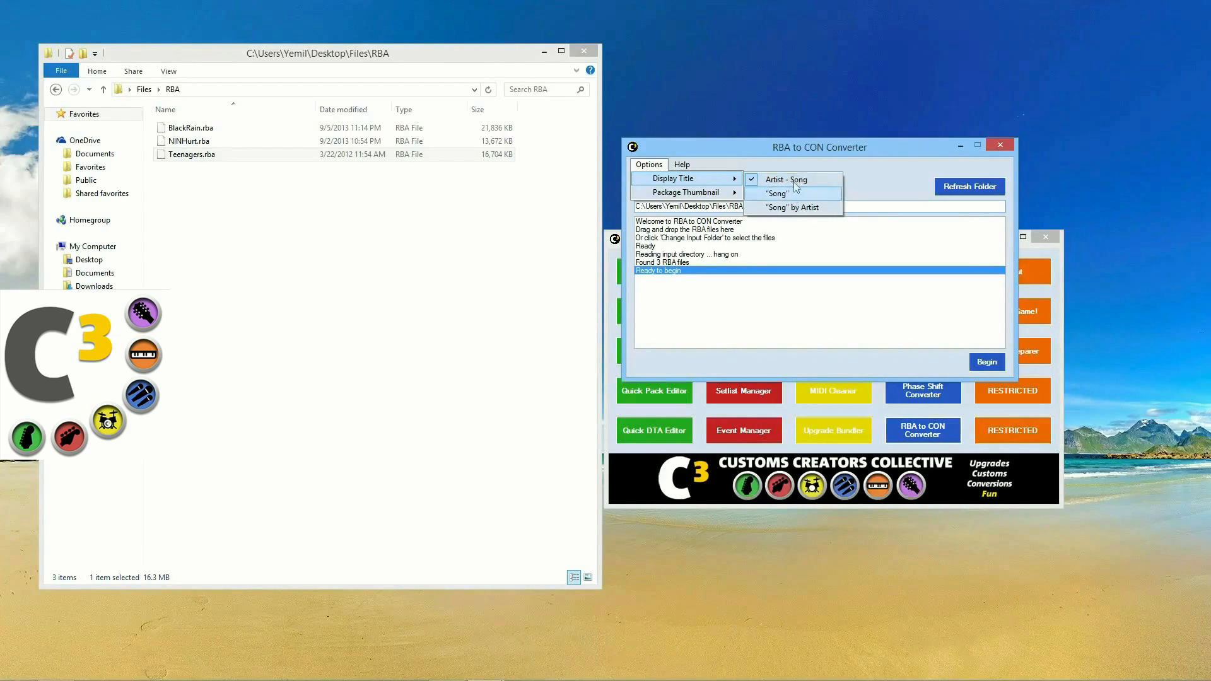
pyautogui.click(793, 178)
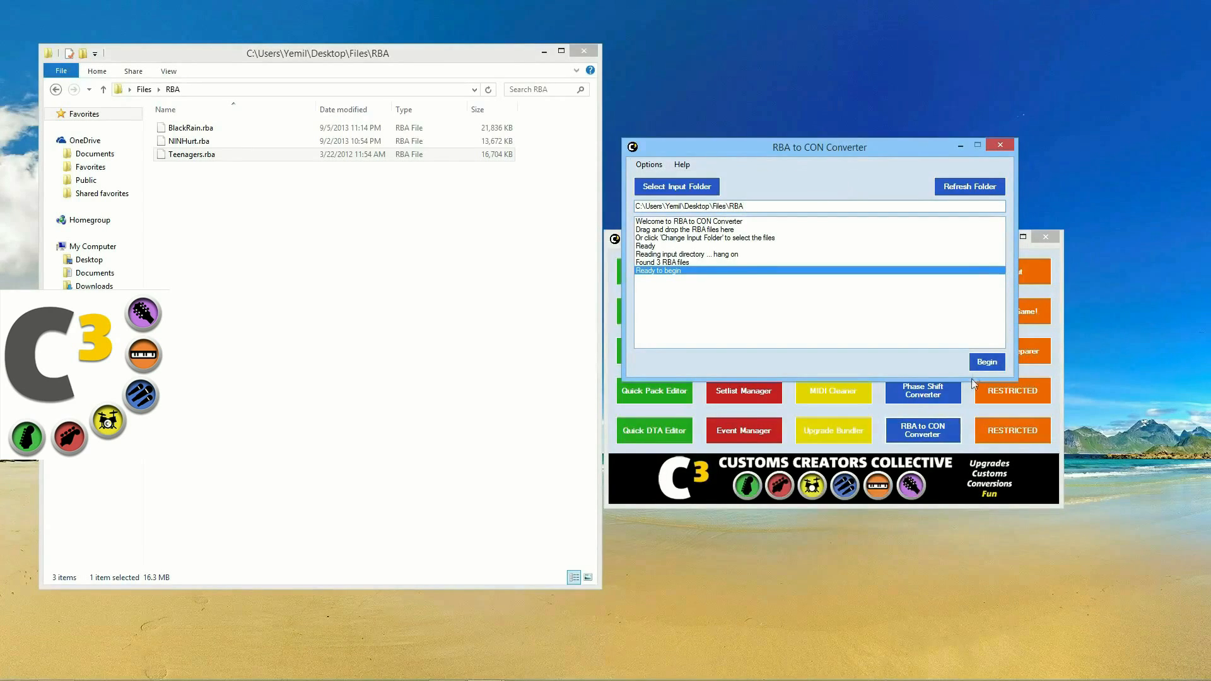
pyautogui.click(982, 360)
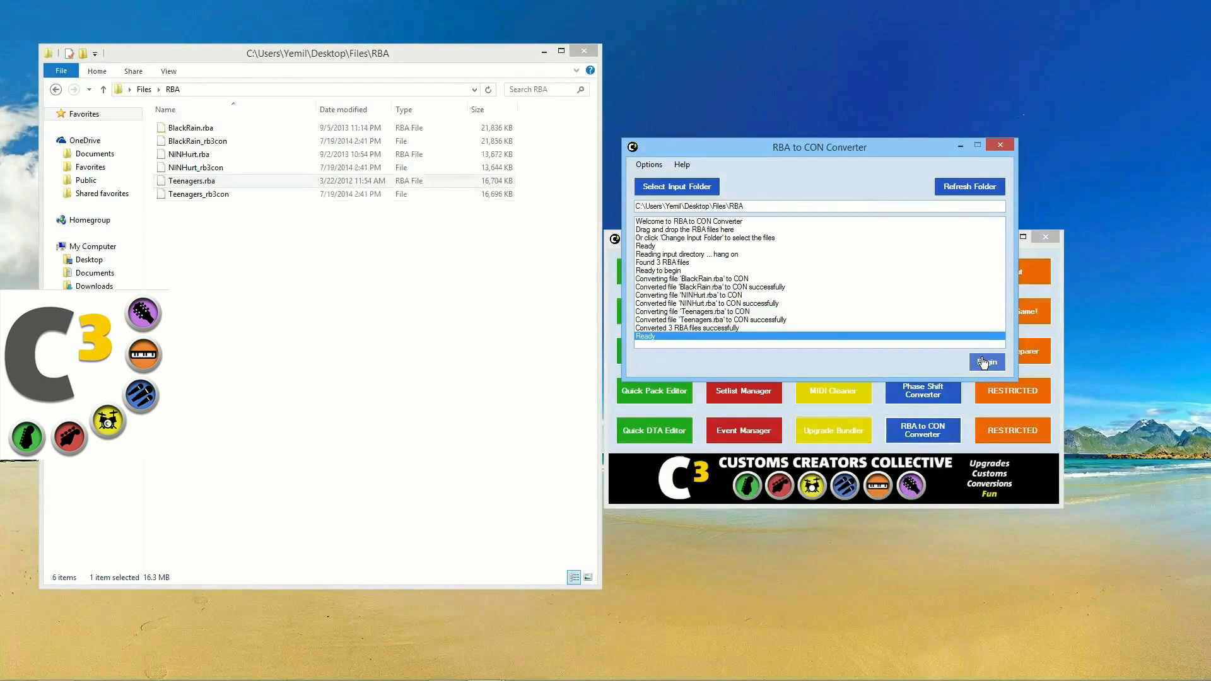
pyautogui.click(1000, 146)
# Step: Open BlackRain_rb3con, preview Soundgarden's Black Rain card in the Visualizer, then close both windows
pyautogui.moveTo(197, 141); pyautogui.dragTo(790, 362)
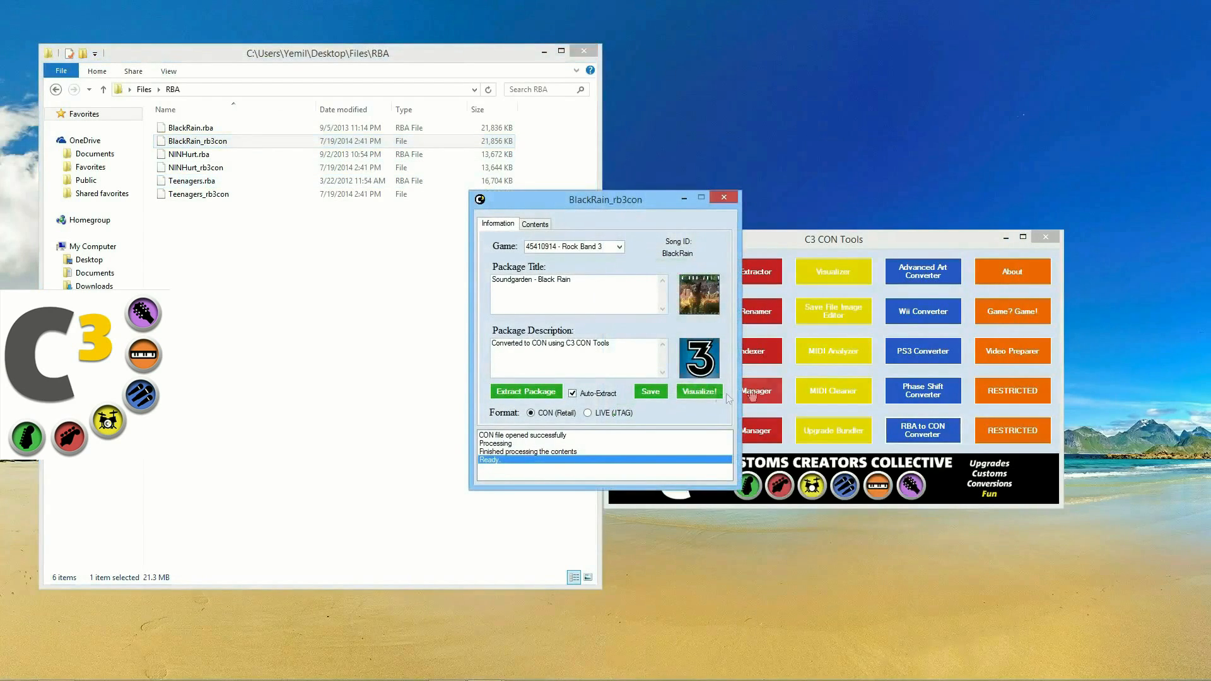
pyautogui.click(688, 392)
pyautogui.moveTo(633, 132); pyautogui.dragTo(720, 129)
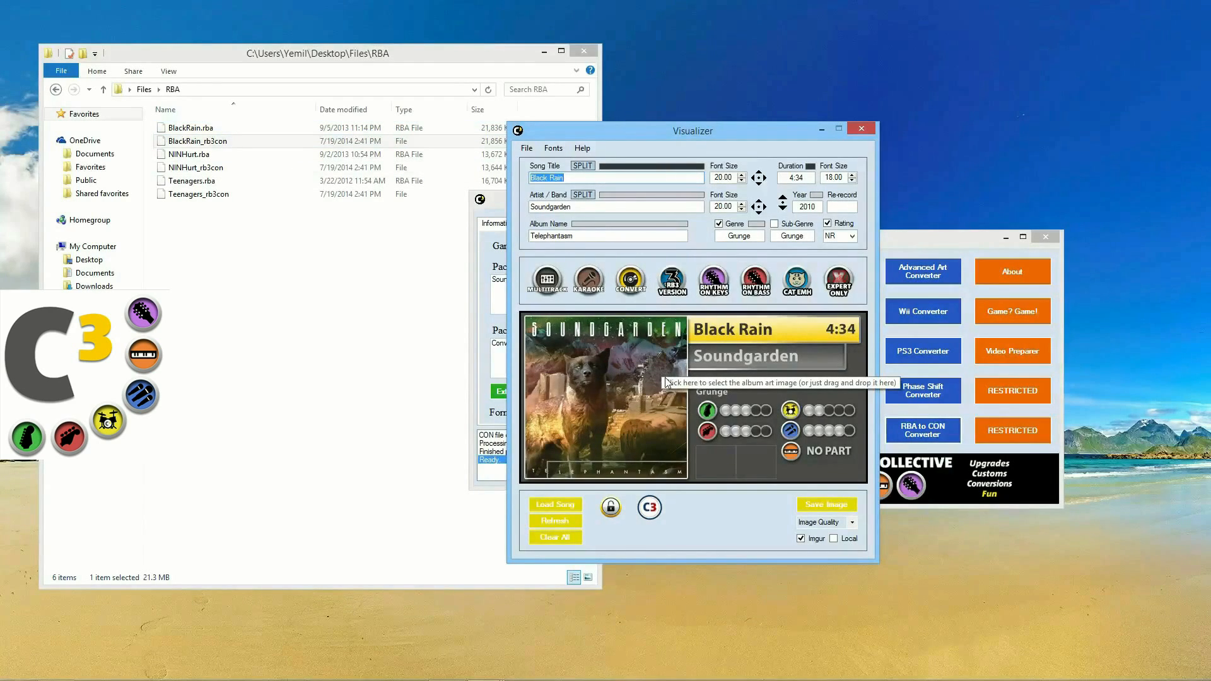
pyautogui.click(864, 129)
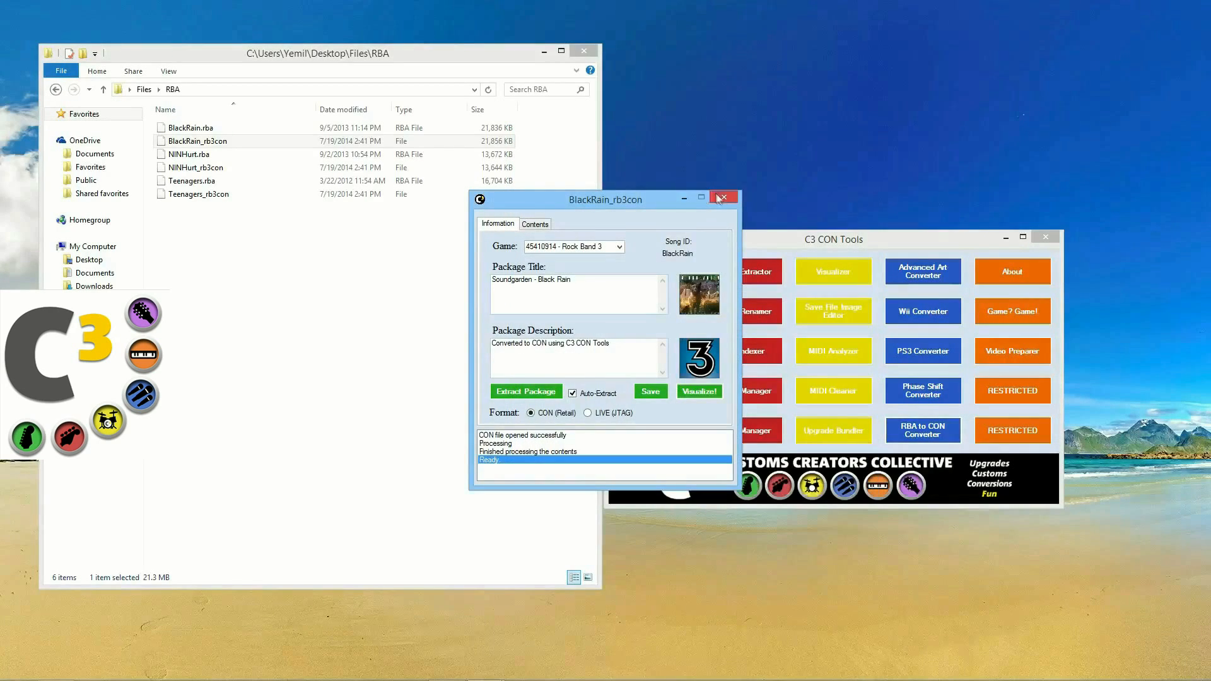
pyautogui.click(721, 198)
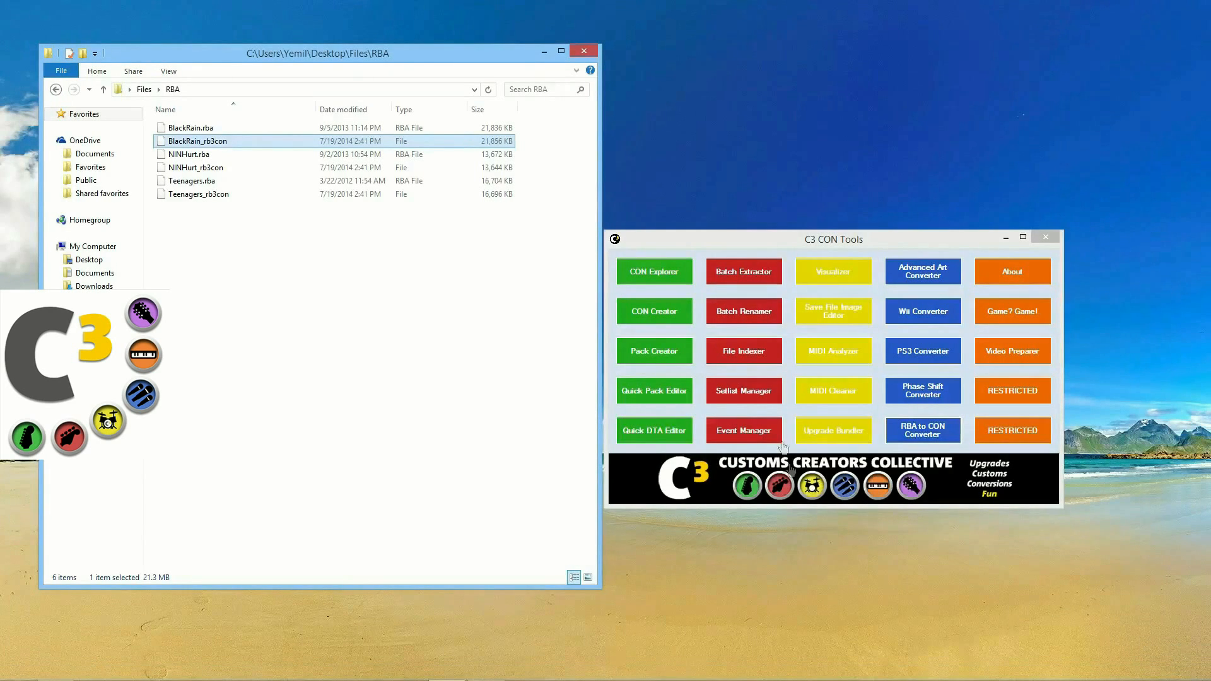
# Step: Launch the File Indexer and select the F:\_customs\_DONE indexed folder
pyautogui.click(756, 355)
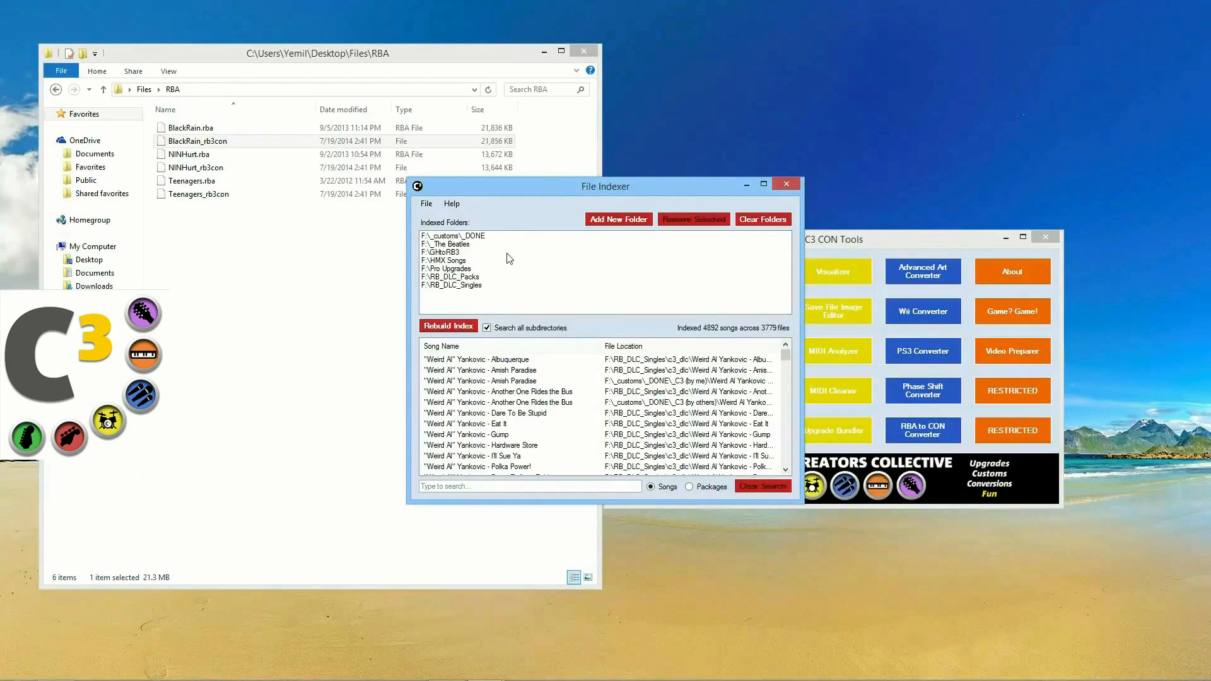
pyautogui.click(487, 237)
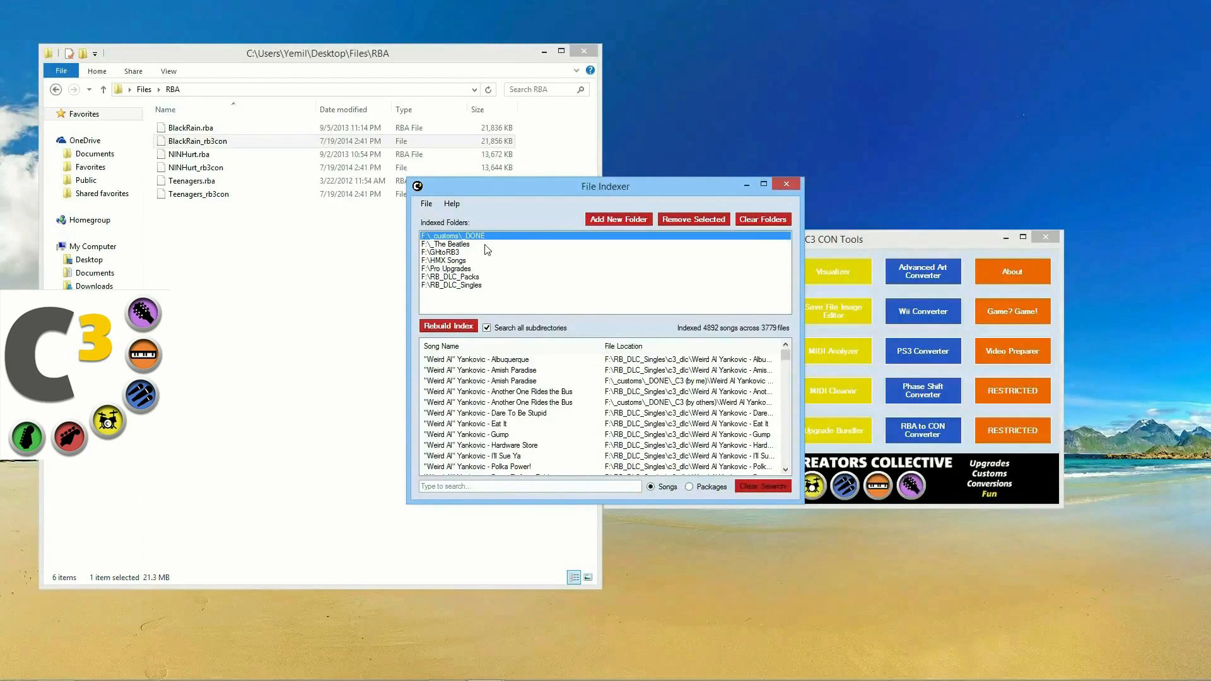
# Step: Step through the indexed folders from F:\_The Beatles to F:\RB_DLC_Packs
pyautogui.click(487, 248)
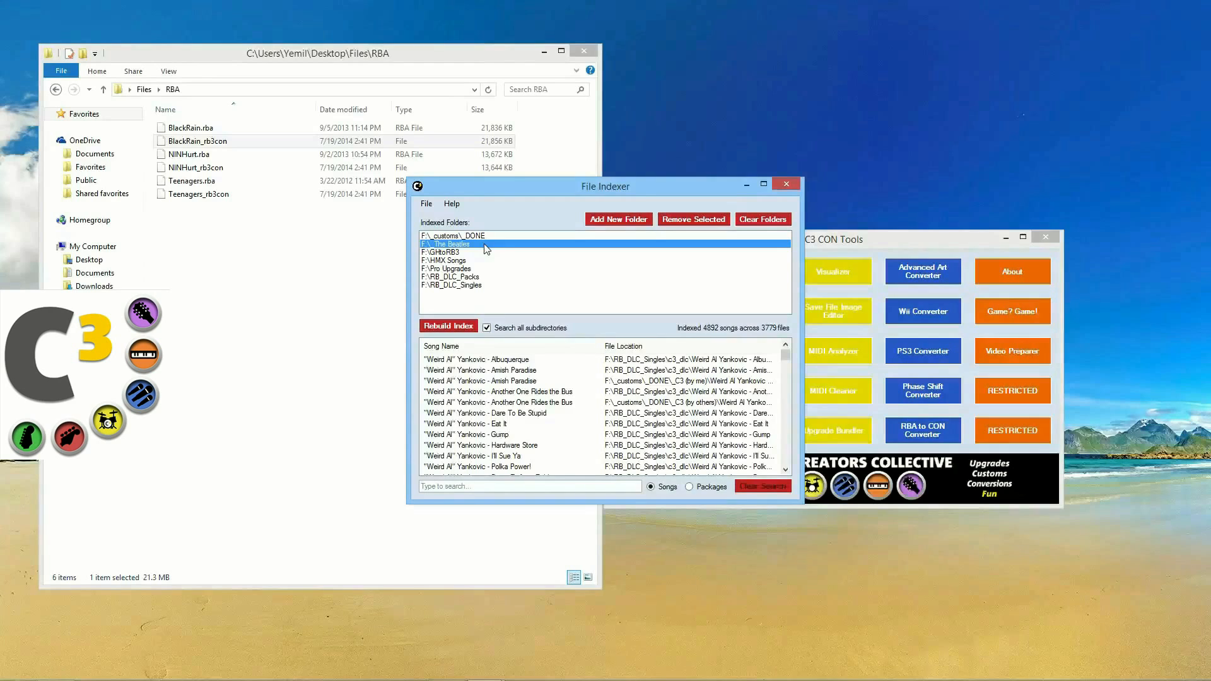
pyautogui.click(484, 255)
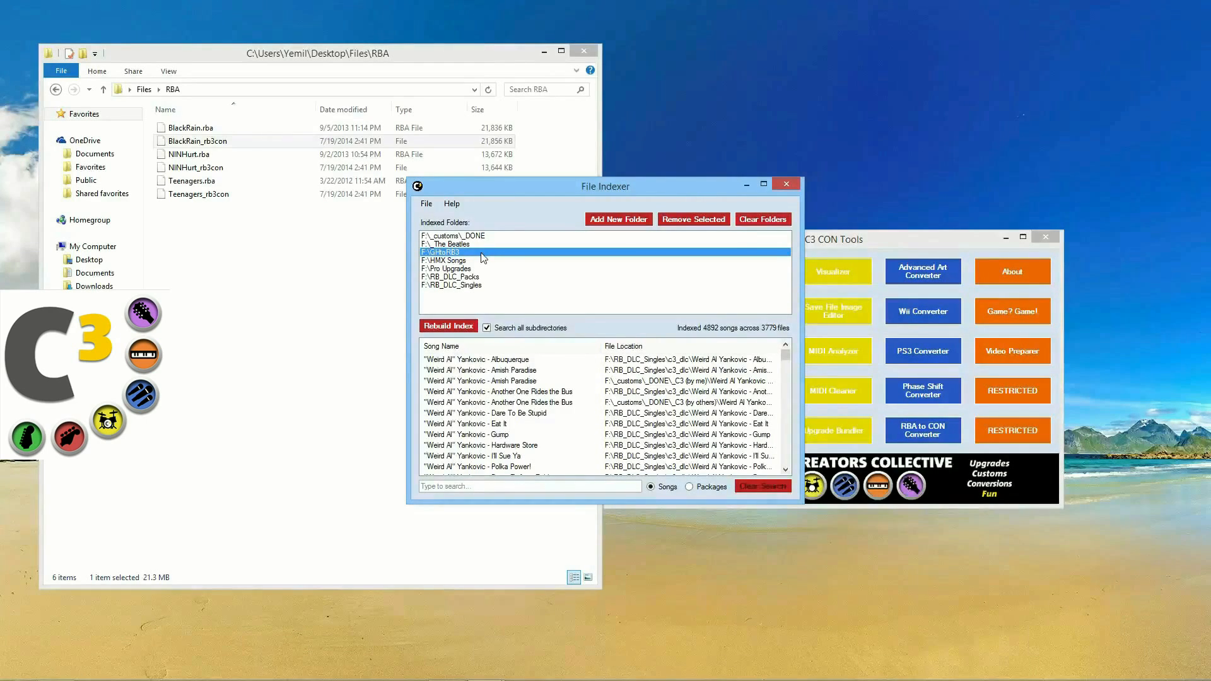
pyautogui.click(479, 260)
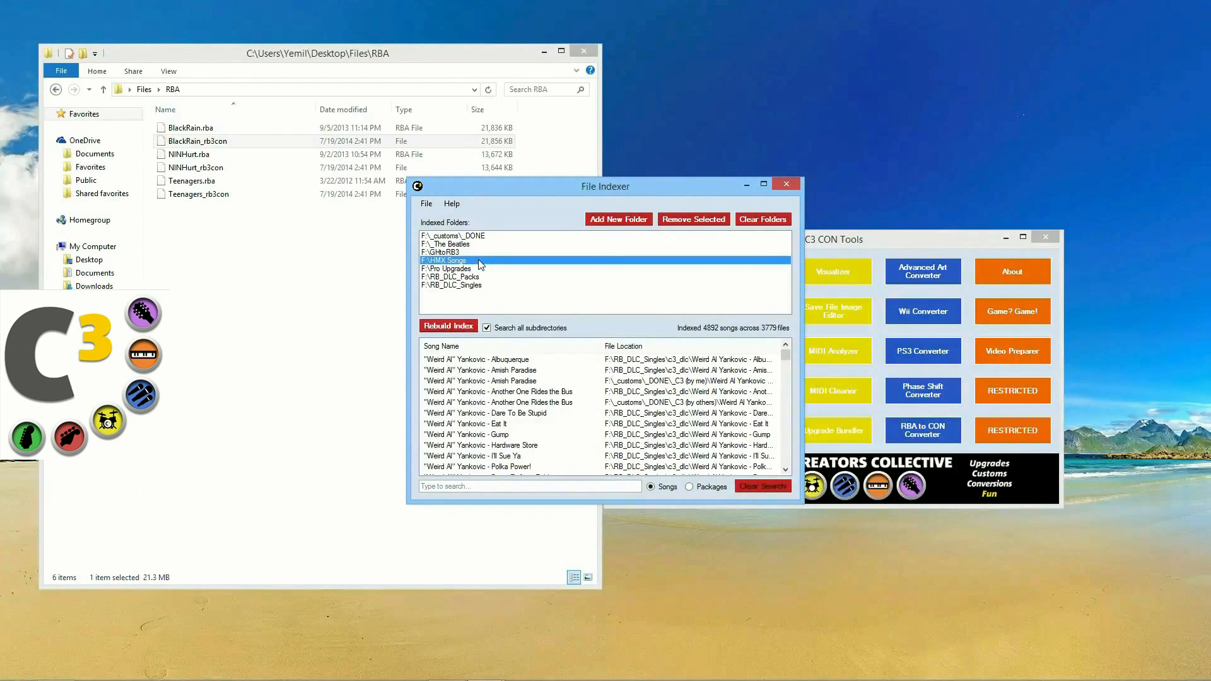
pyautogui.click(478, 269)
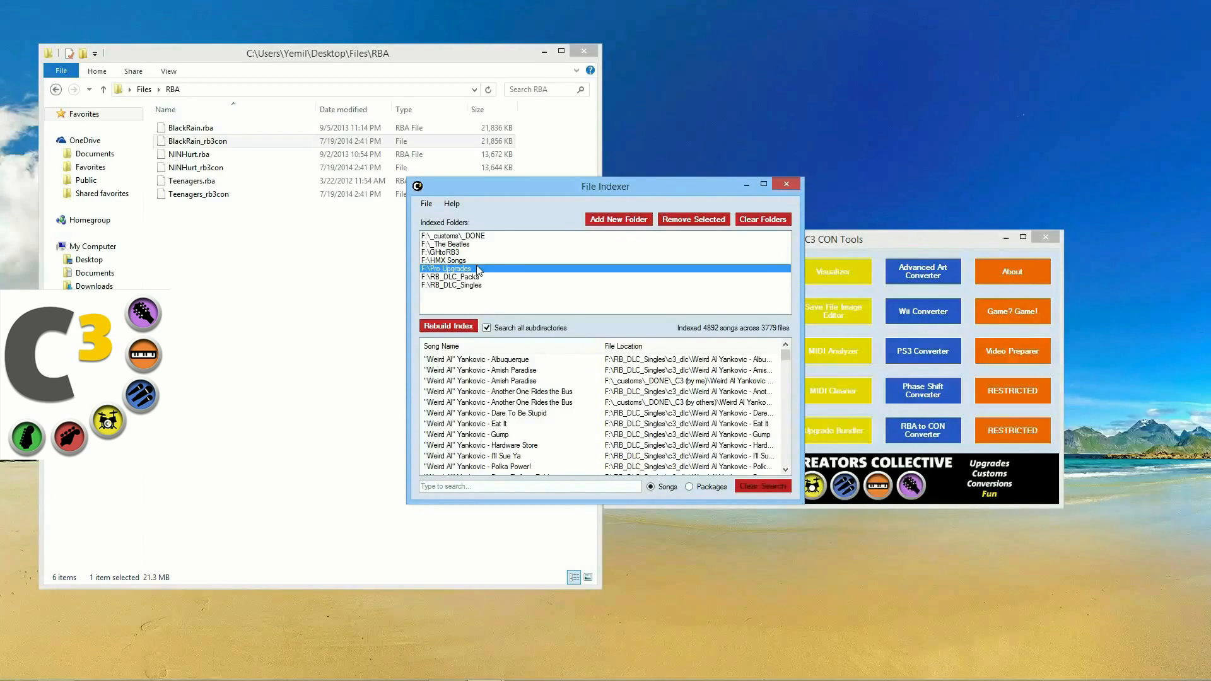
pyautogui.click(477, 277)
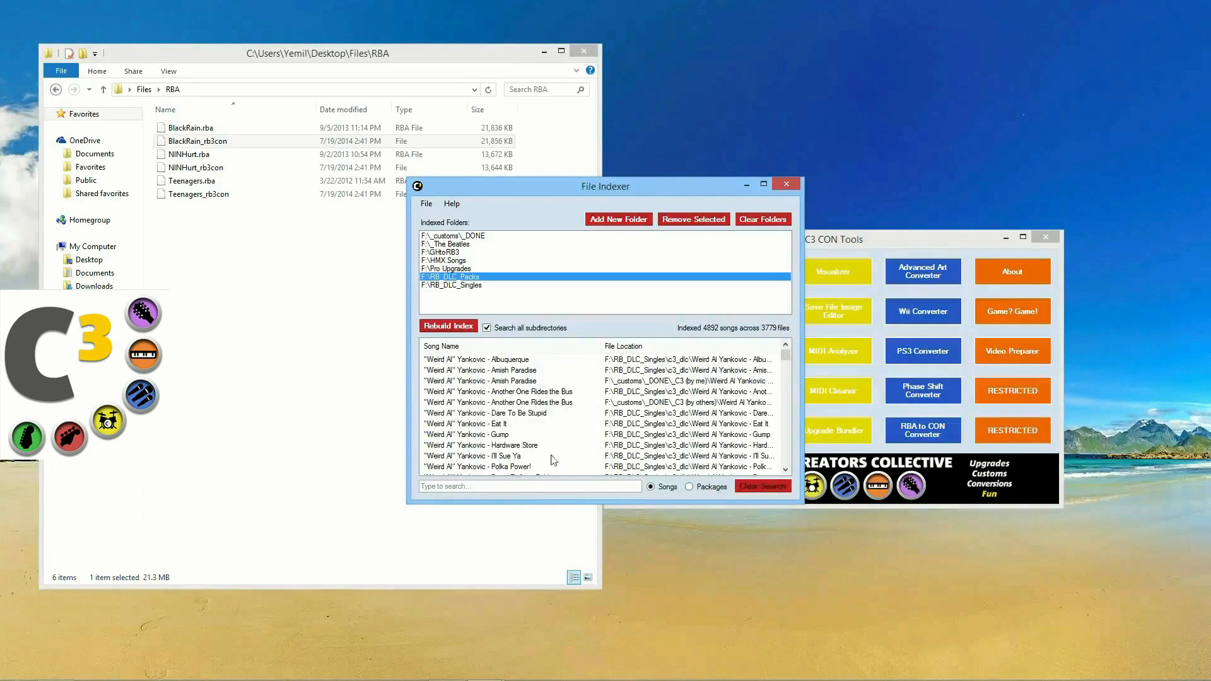
# Step: Search the indexed songs and inspect Dare To Be Stupid and Another One Rides the Bus
pyautogui.click(524, 484)
pyautogui.click(497, 414)
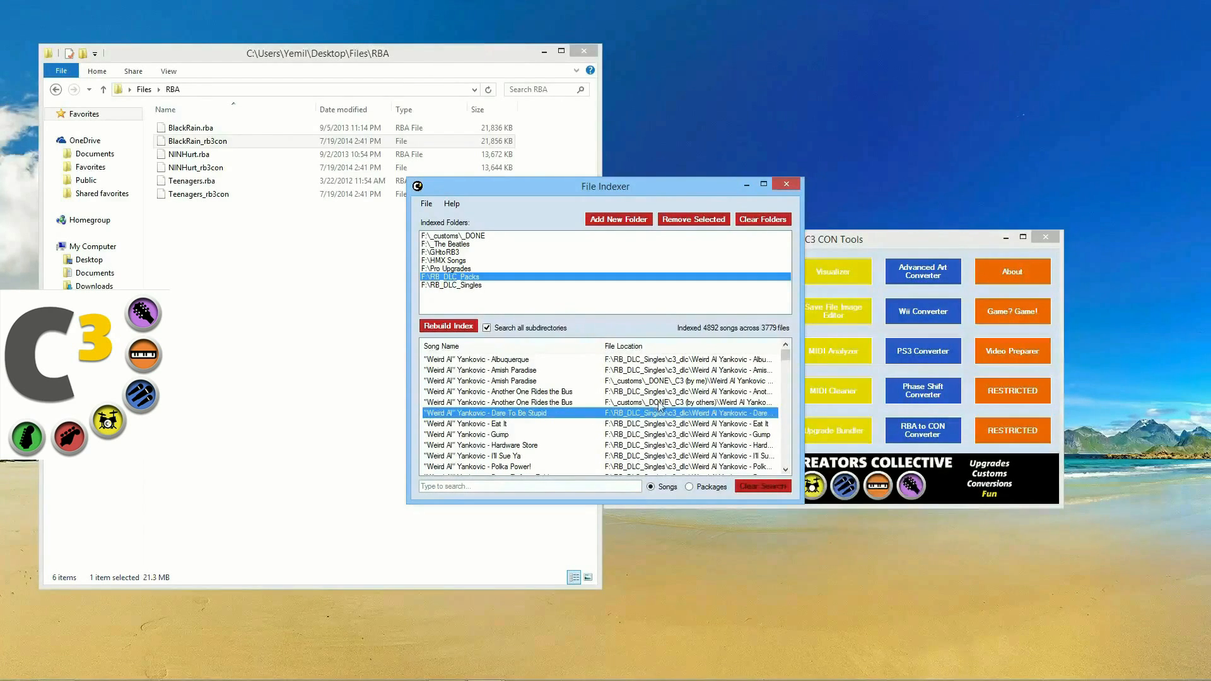
pyautogui.click(709, 404)
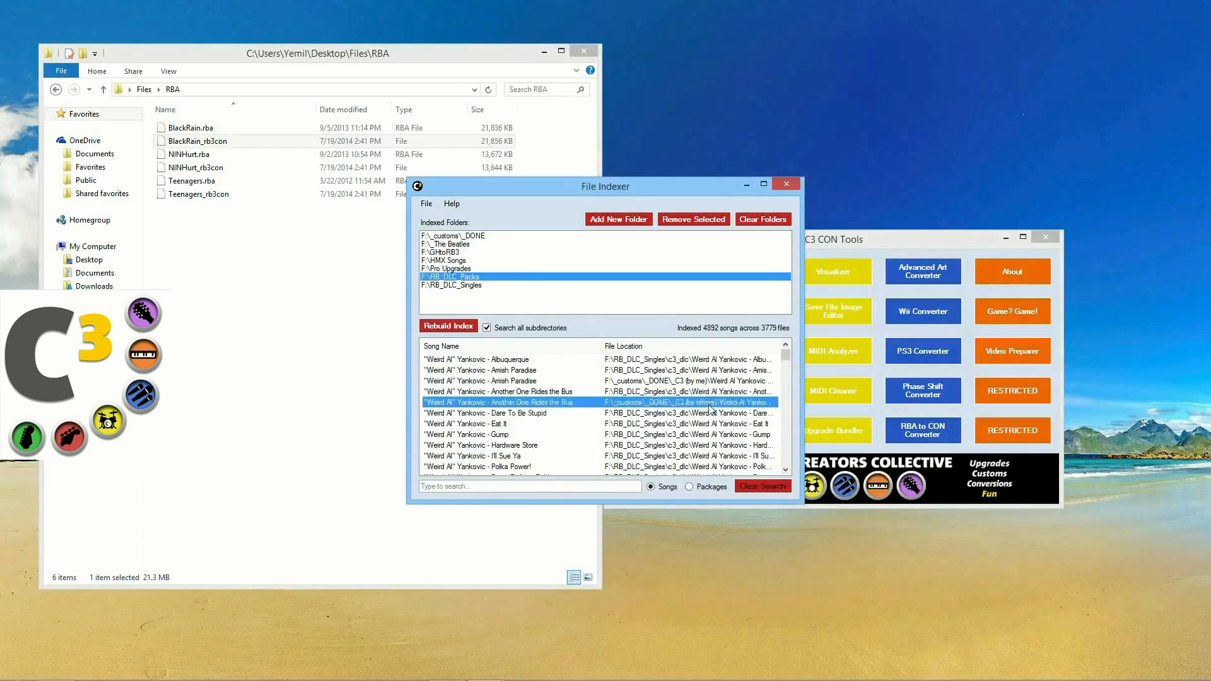
pyautogui.rightClick(536, 404)
pyautogui.click(508, 407)
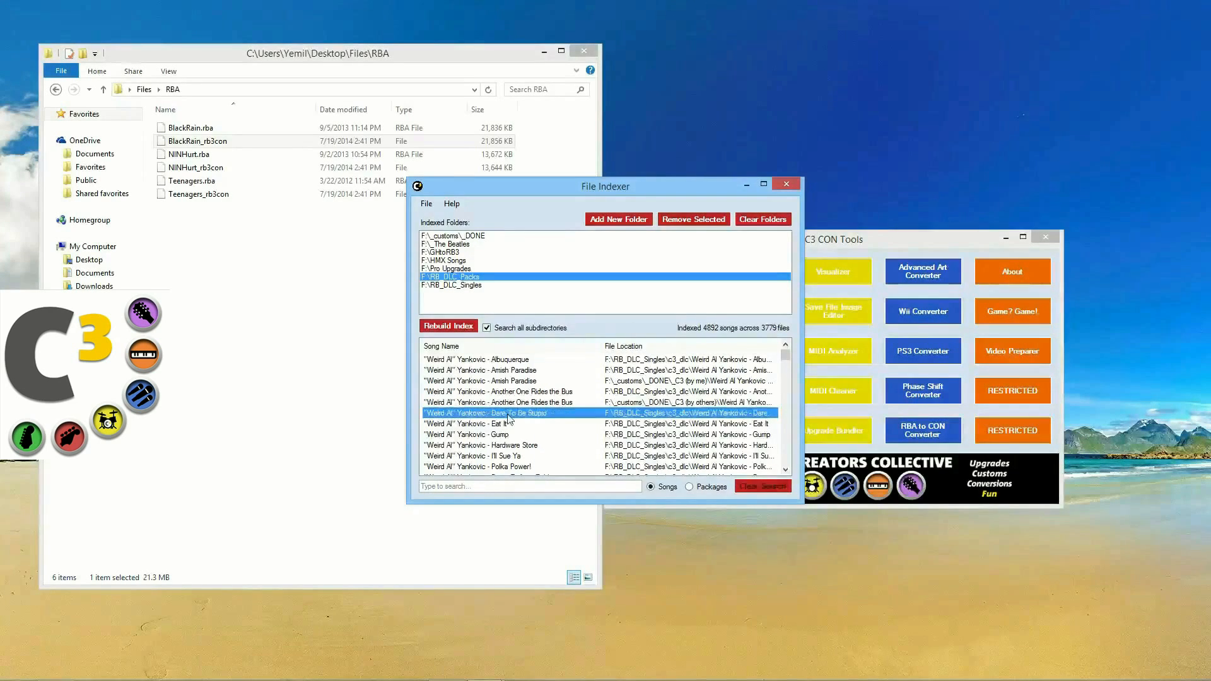
# Step: Open Amish Paradise's containing folder, then view its song card in the Visualizer
pyautogui.click(513, 372)
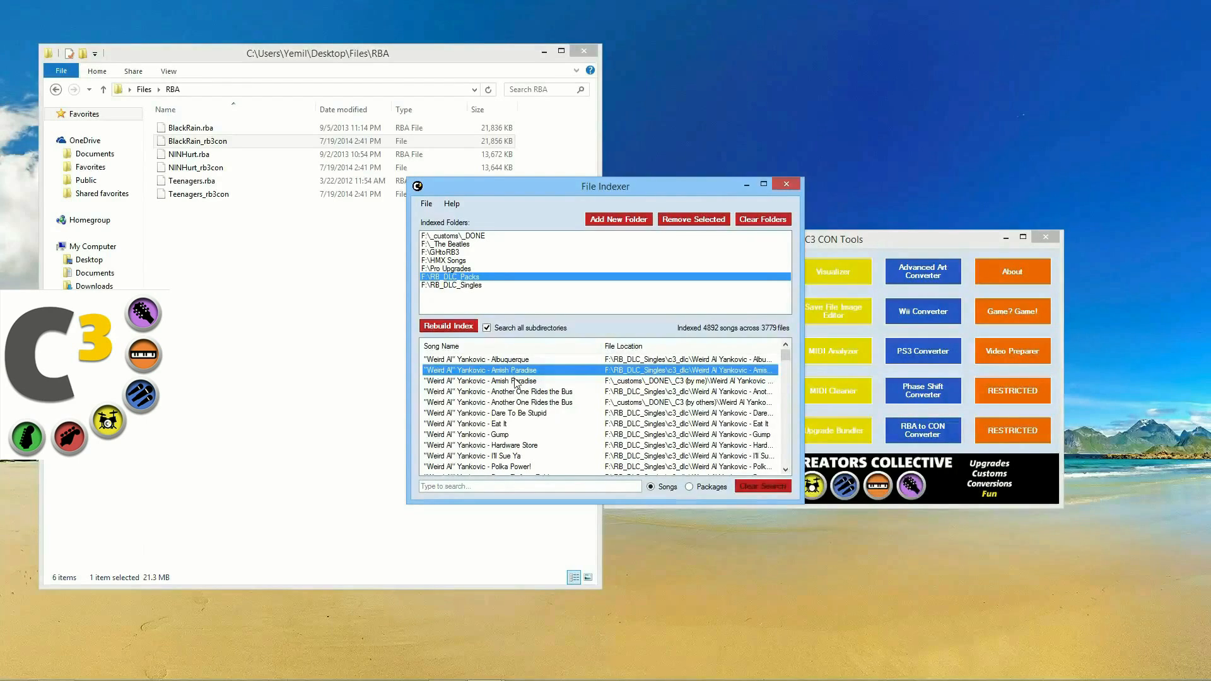
pyautogui.rightClick(526, 374)
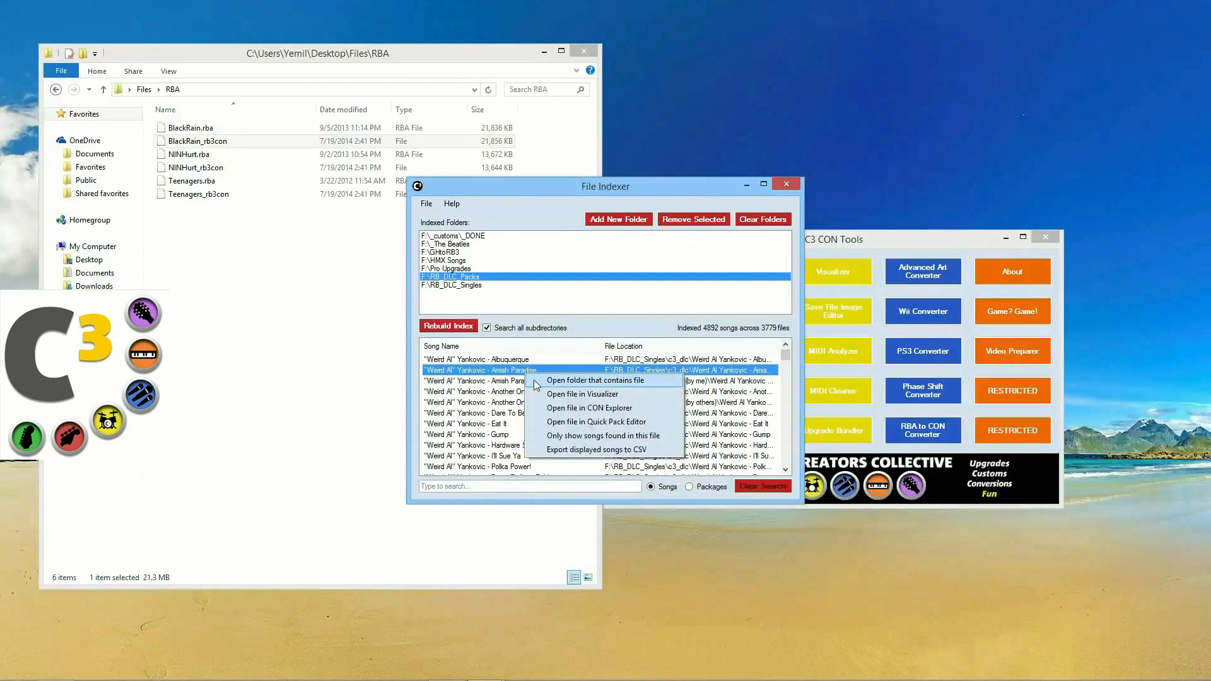
pyautogui.click(535, 381)
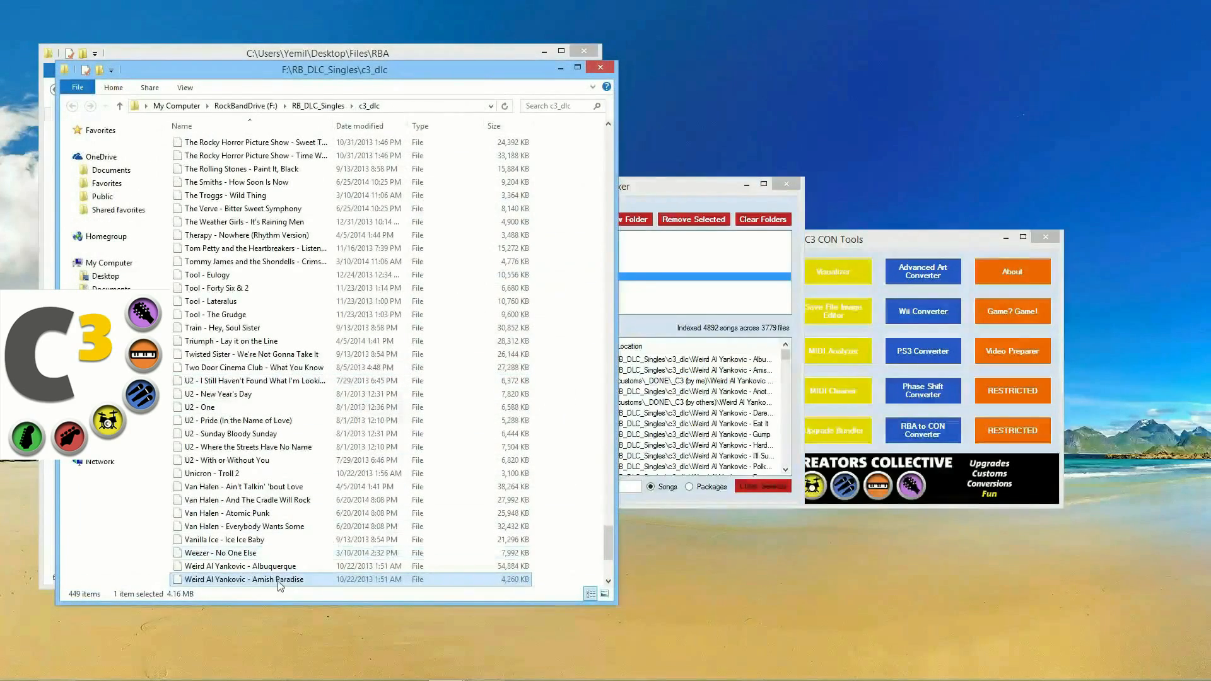
pyautogui.click(602, 70)
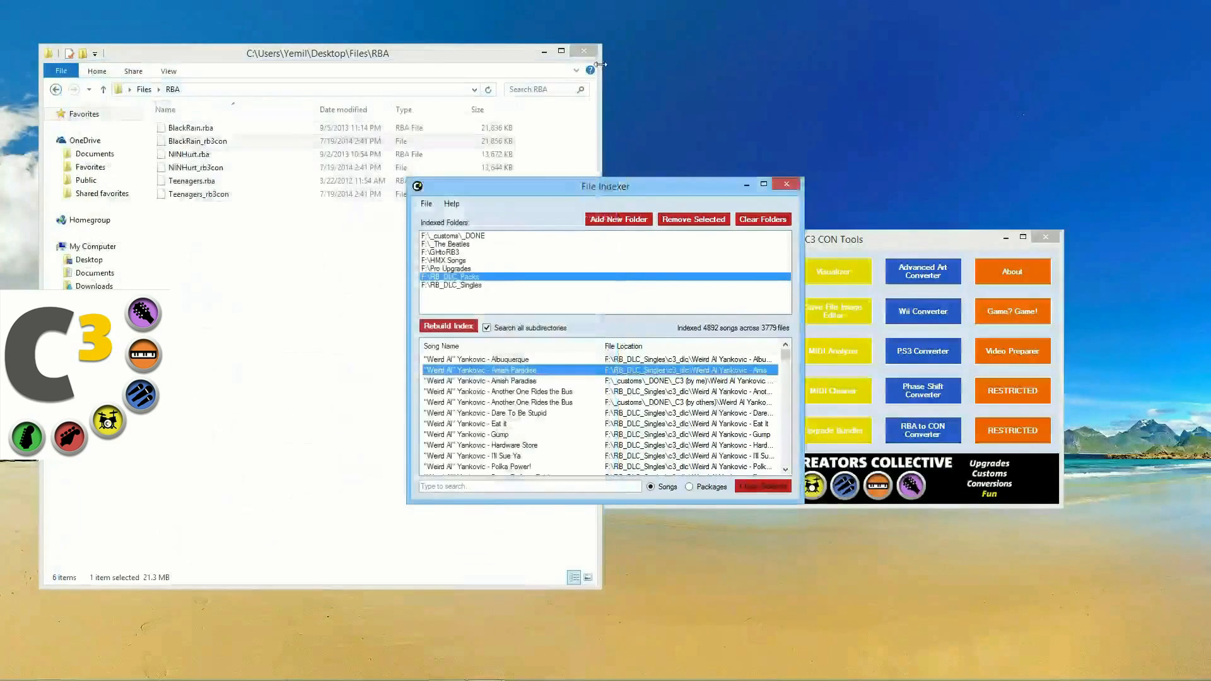
pyautogui.rightClick(474, 371)
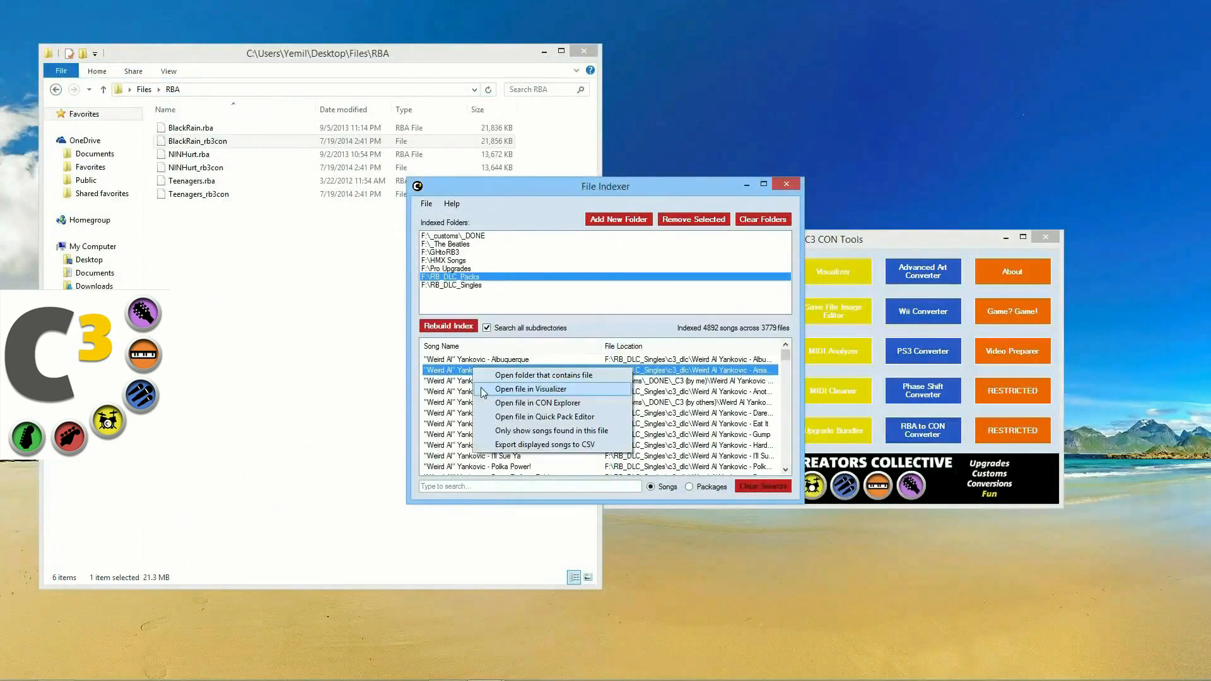
pyautogui.click(482, 389)
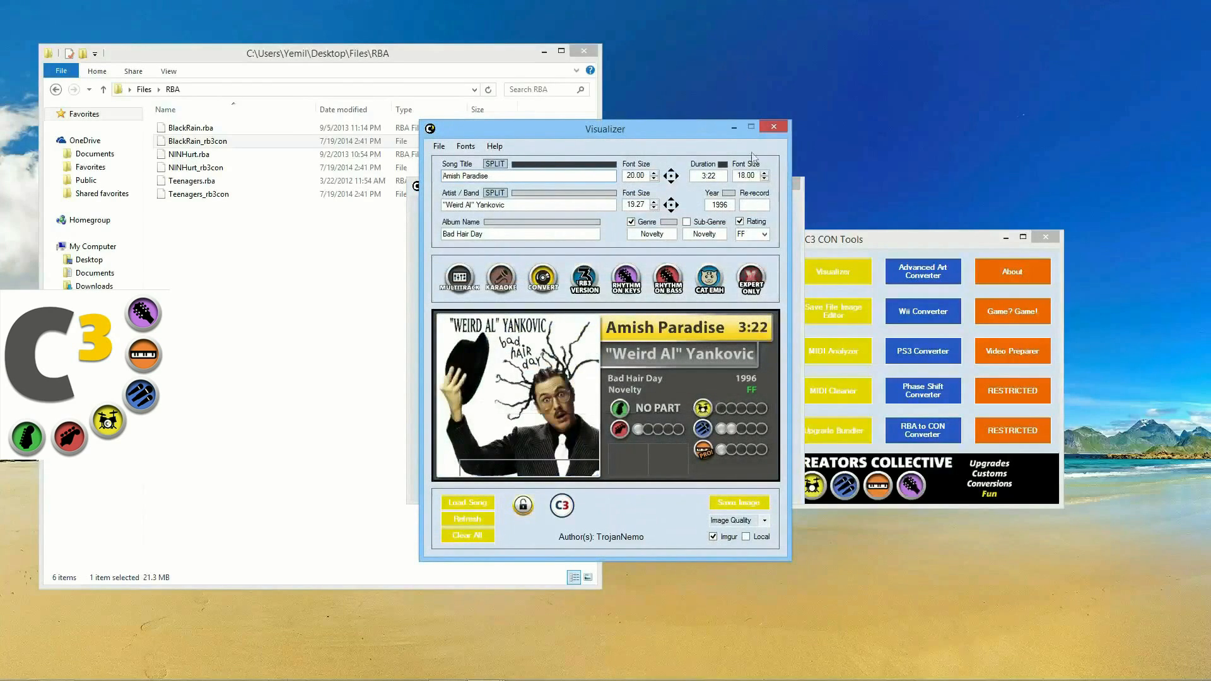
pyautogui.click(773, 127)
# Step: Open Amish Paradise in CON Explorer and Adema - Unstable in Quick Pack Editor, closing each
pyautogui.rightClick(541, 371)
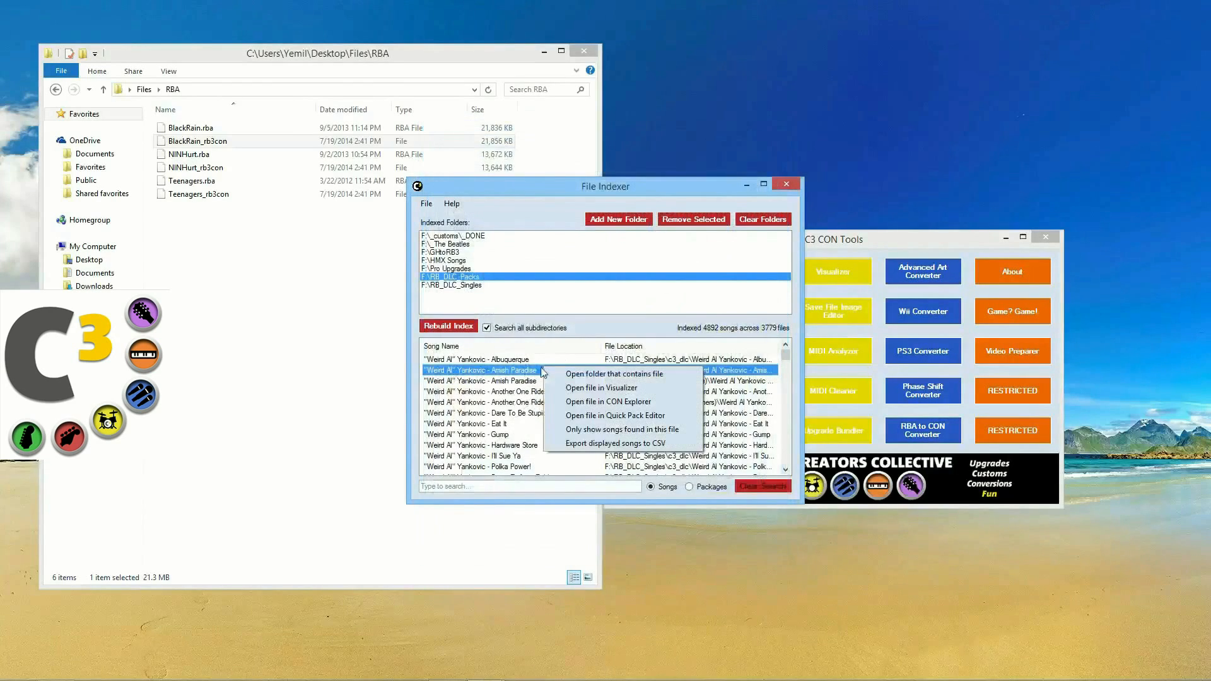
pyautogui.click(552, 403)
pyautogui.click(723, 198)
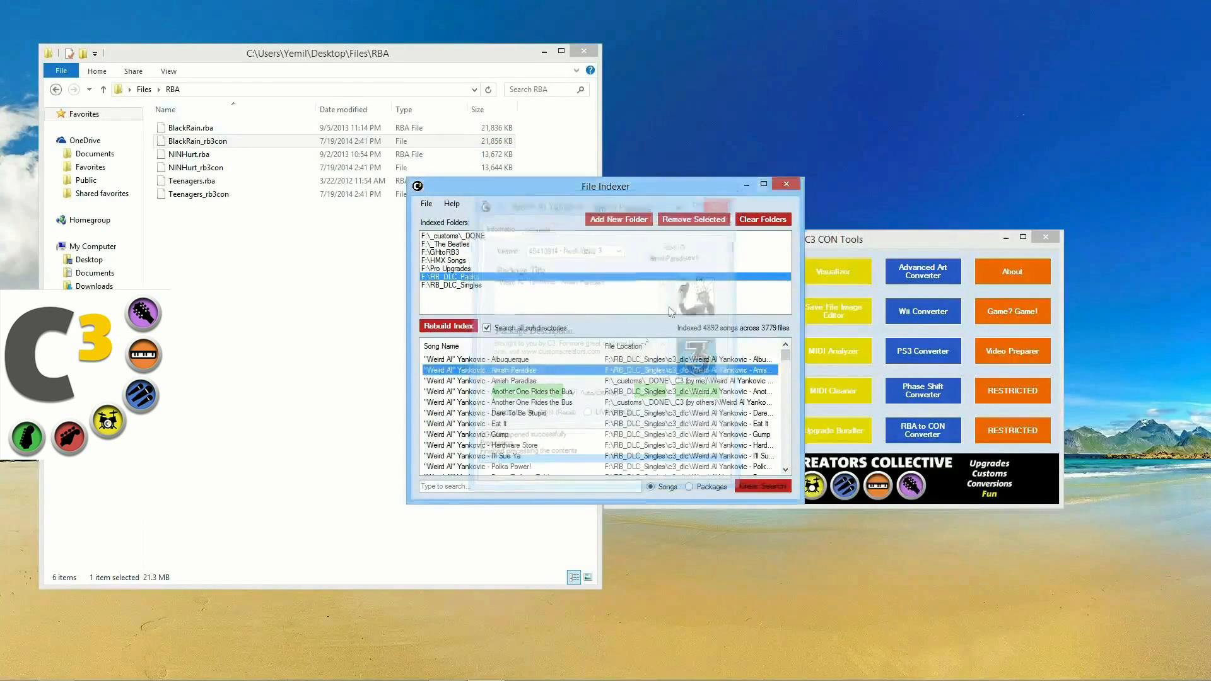
pyautogui.scroll(-8, 546, 405)
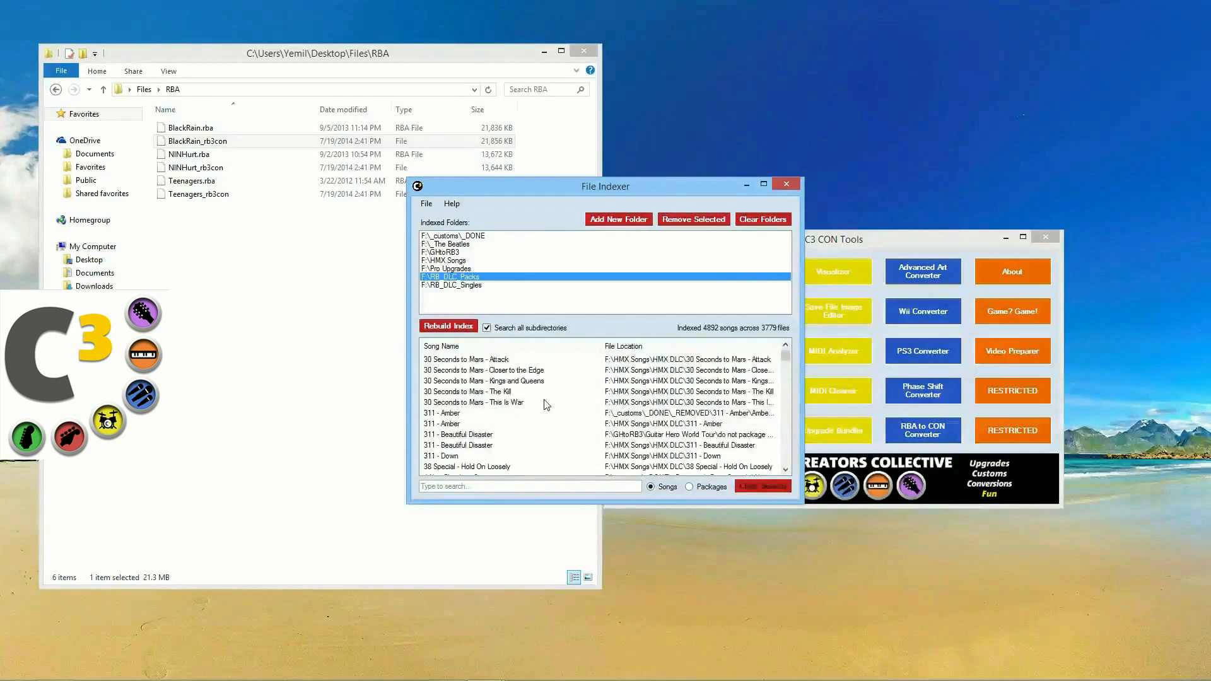
pyautogui.scroll(-10, 546, 404)
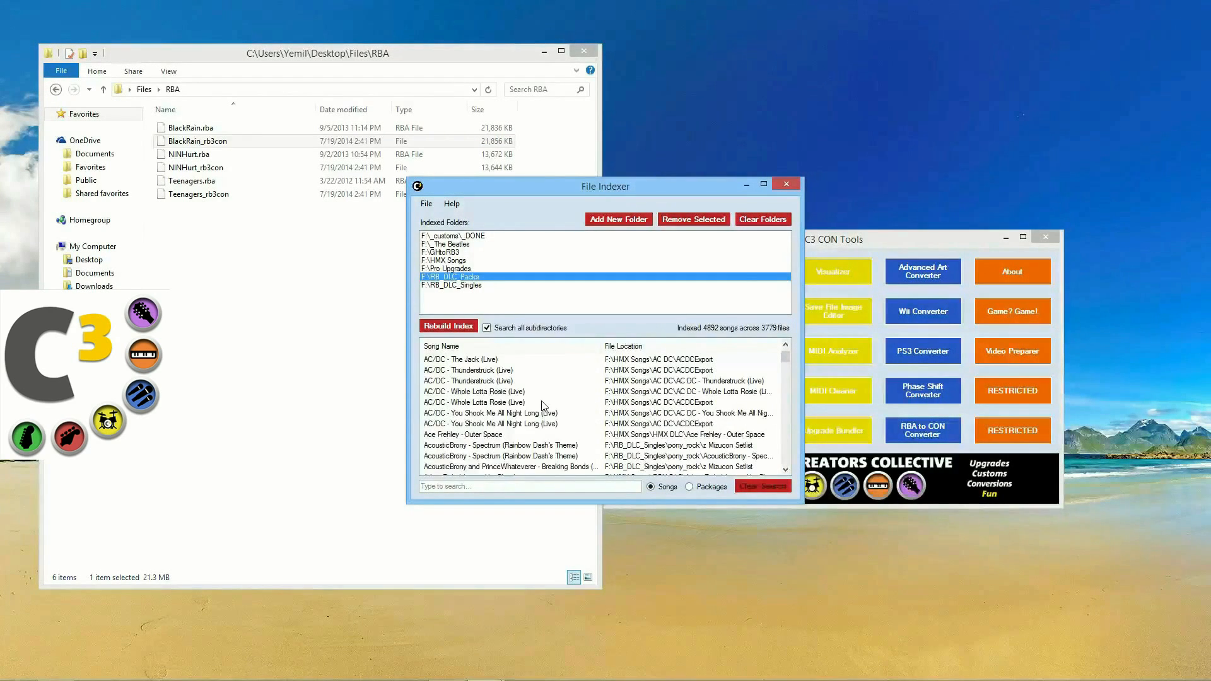
pyautogui.scroll(-5, 509, 449)
pyautogui.rightClick(465, 403)
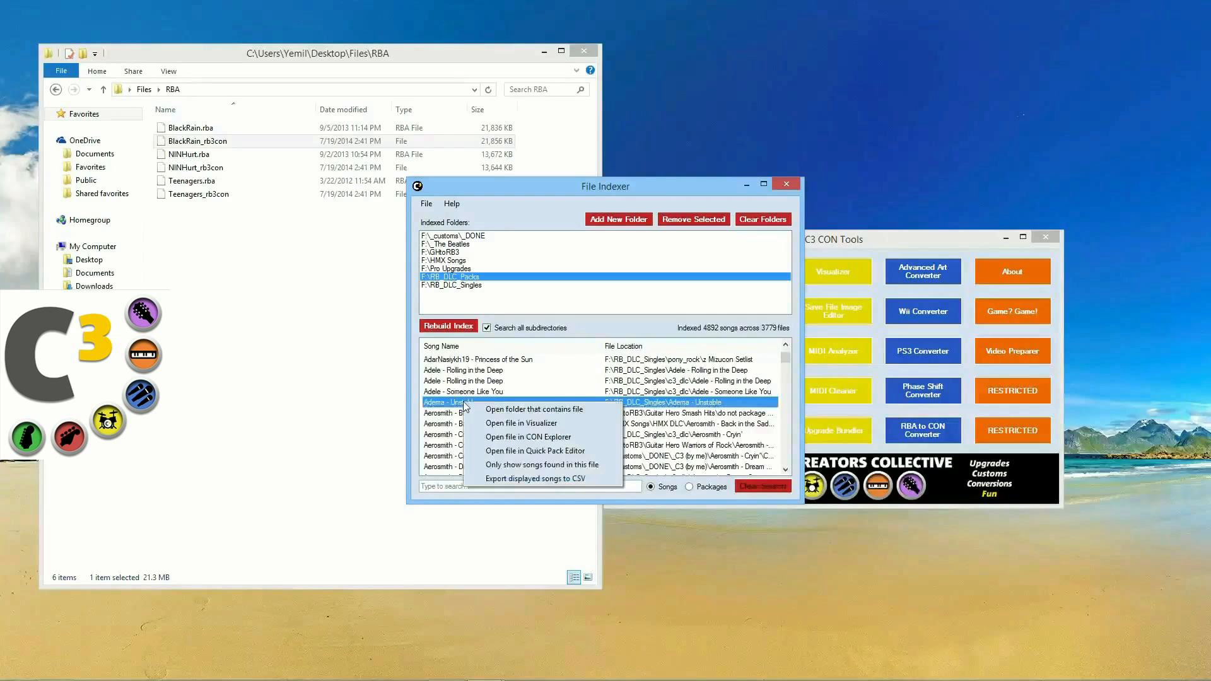
pyautogui.click(495, 451)
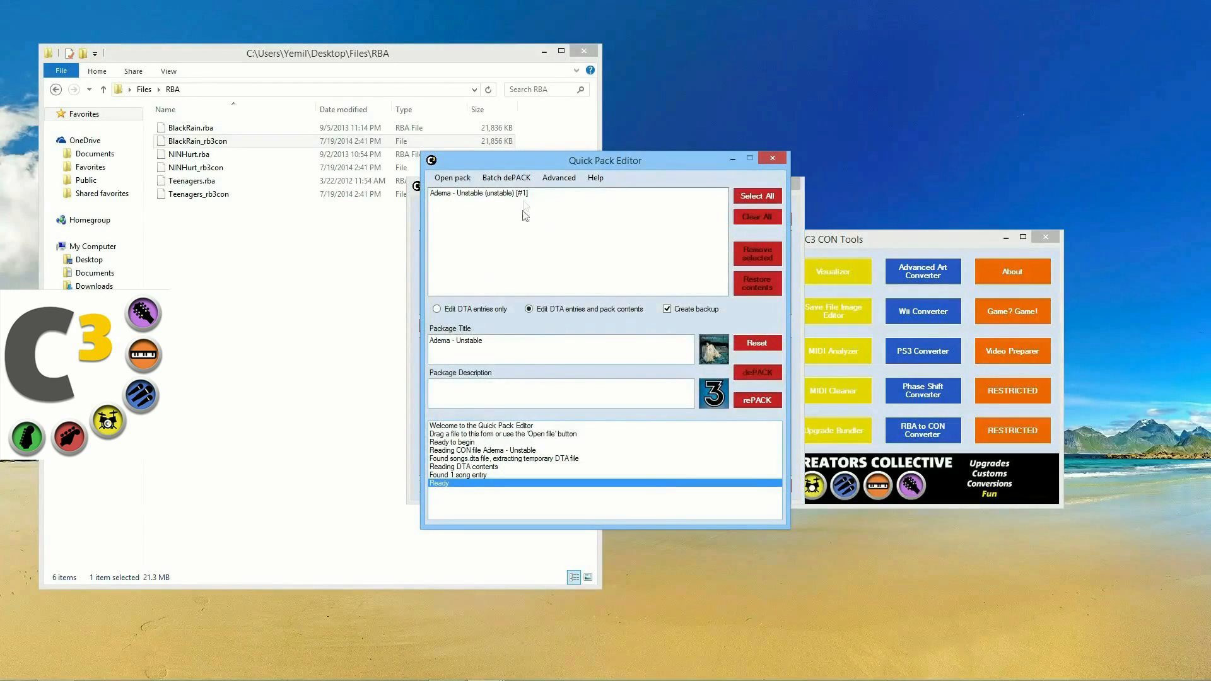
pyautogui.click(775, 158)
# Step: Filter the indexer to show only songs from the Aerosmith song's file
pyautogui.rightClick(464, 424)
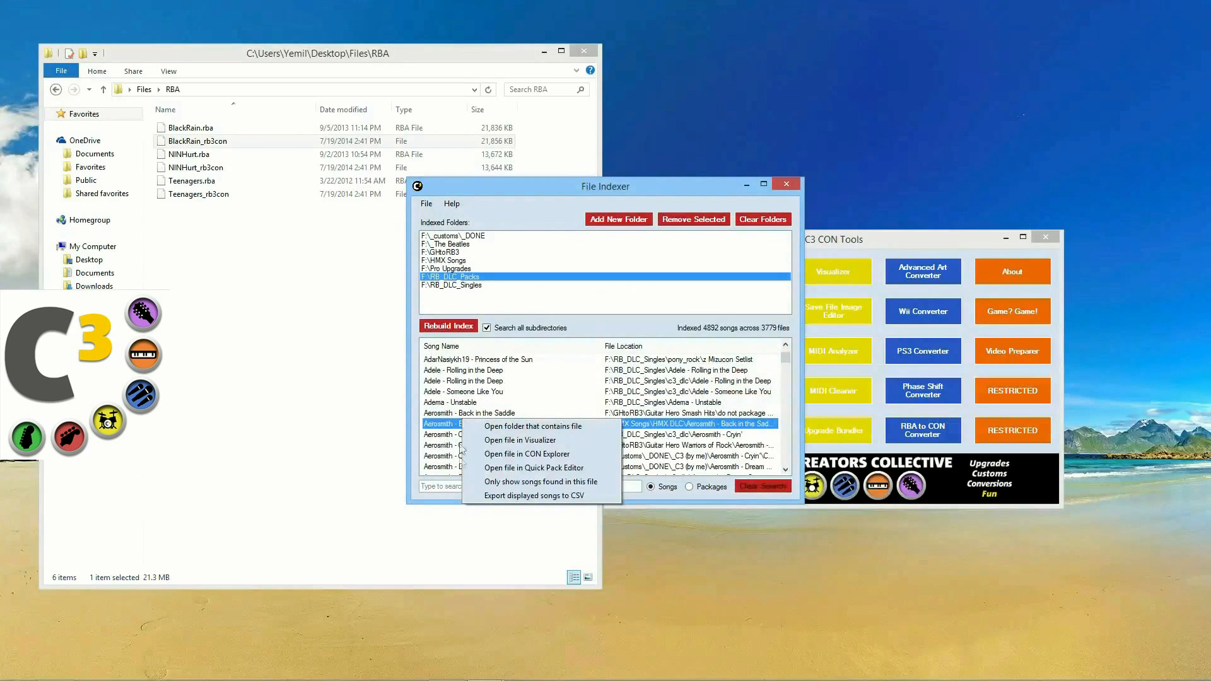
pyautogui.click(486, 482)
pyautogui.scroll(-10, 498, 425)
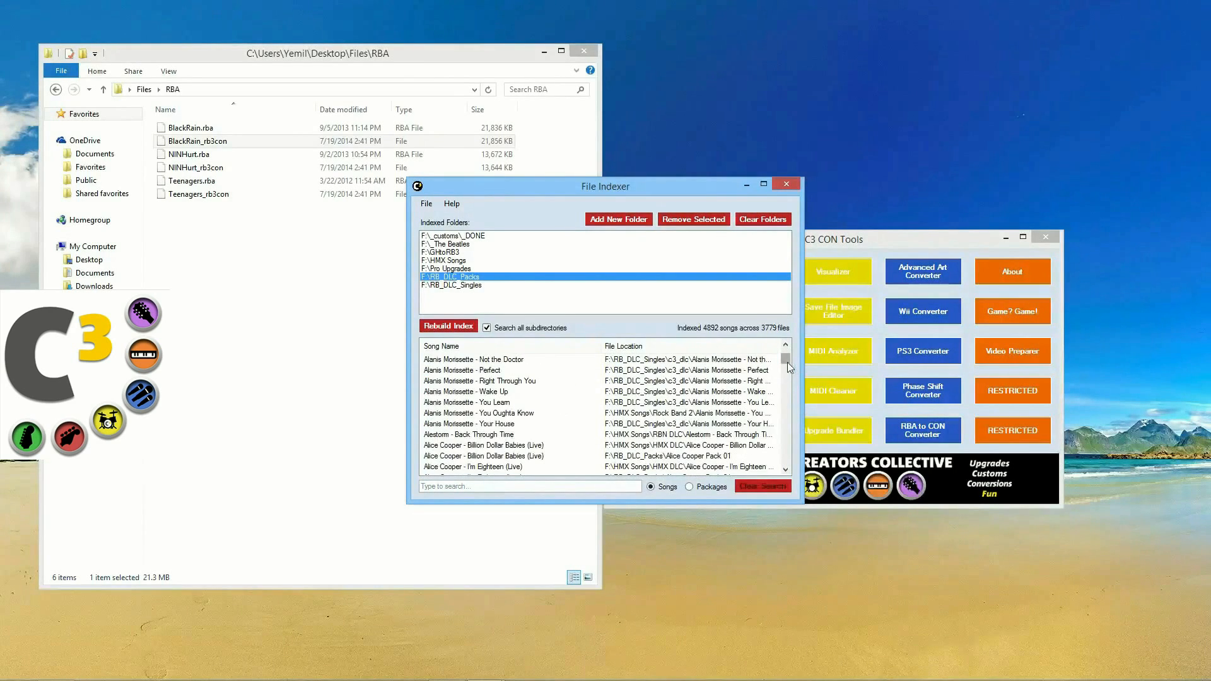
pyautogui.moveTo(787, 362); pyautogui.dragTo(785, 377)
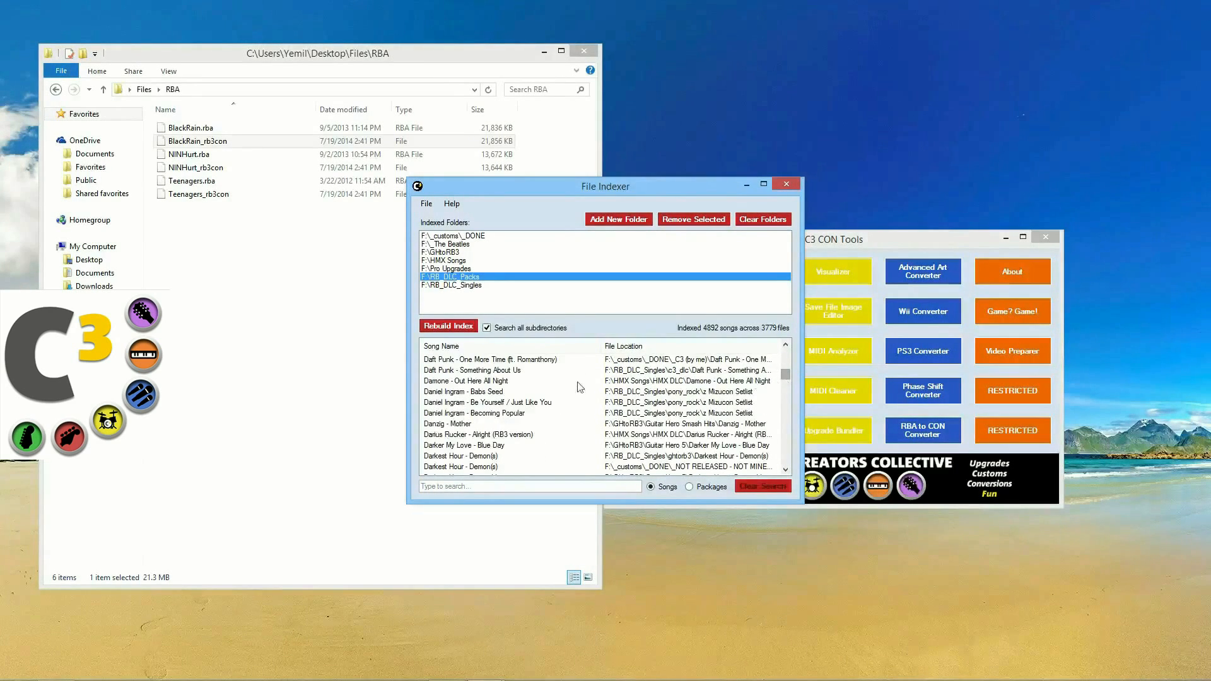
pyautogui.scroll(-5, 563, 396)
pyautogui.scroll(-10, 563, 397)
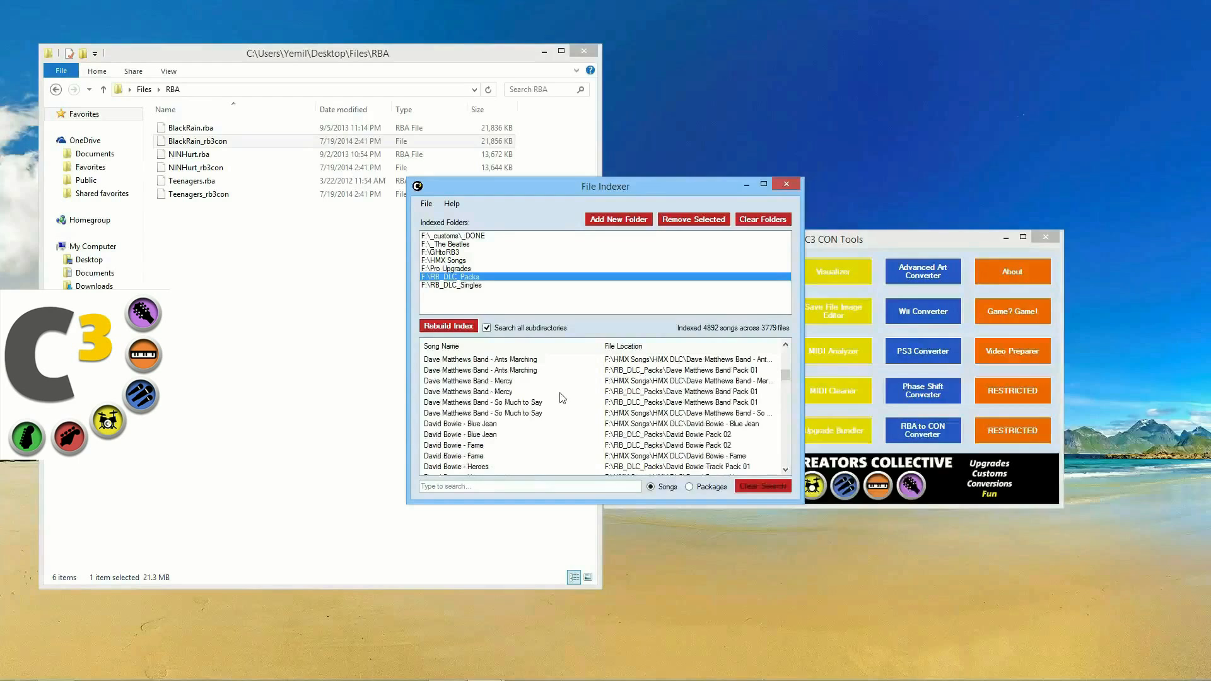
# Step: Show only the David Bowie Pack 02 songs, then clear all indexed folders
pyautogui.rightClick(473, 407)
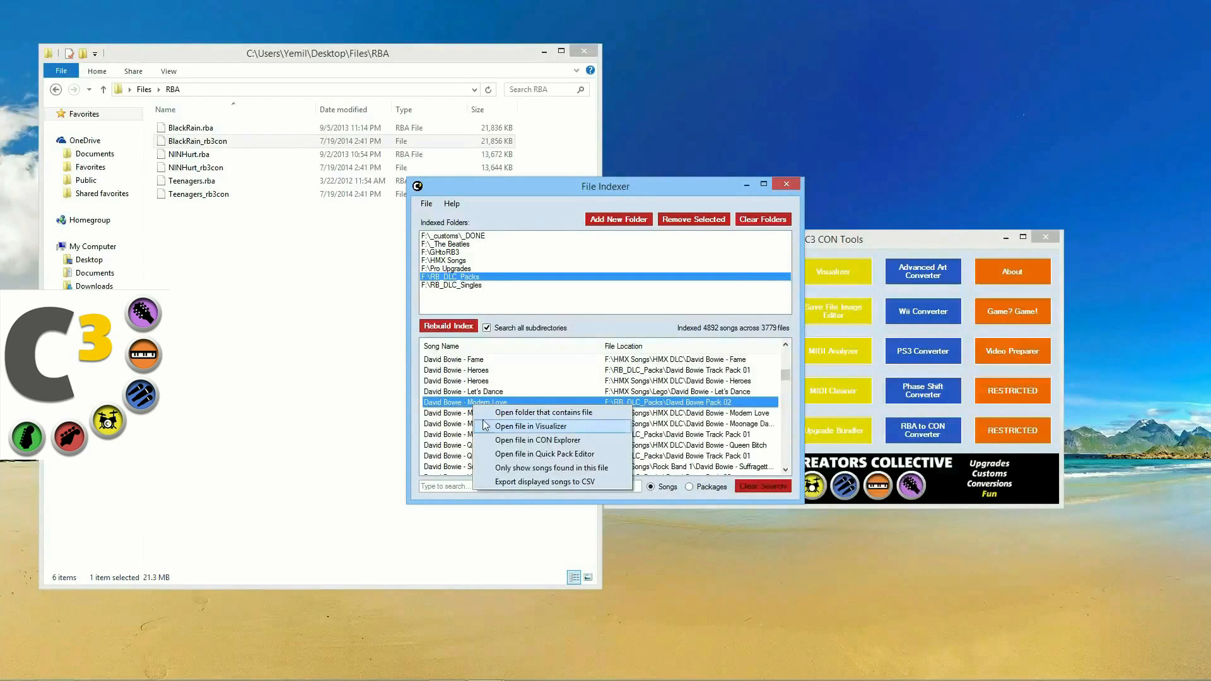
pyautogui.click(498, 468)
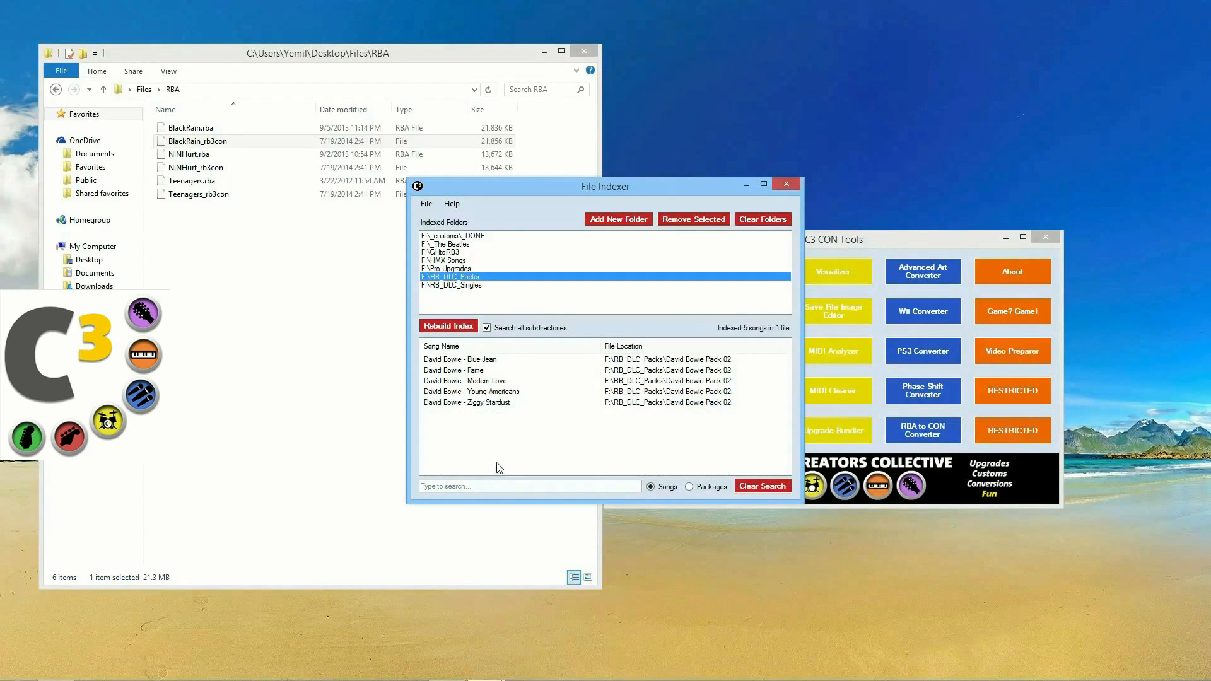
pyautogui.click(667, 361)
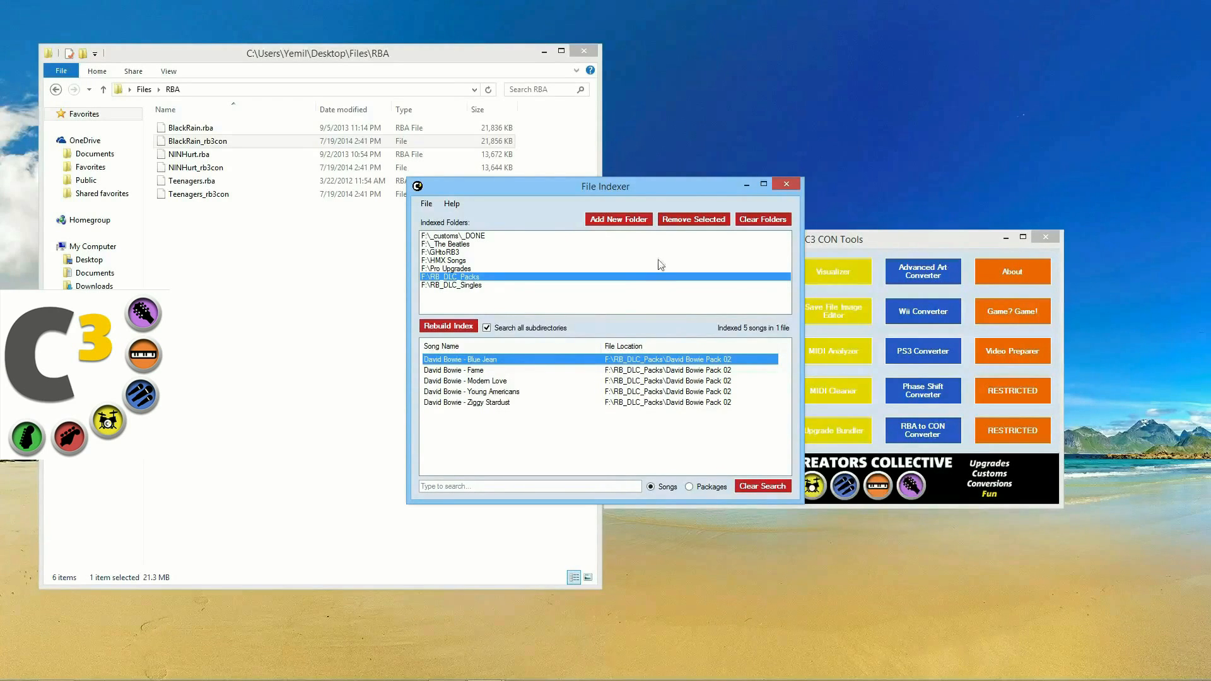
pyautogui.click(762, 219)
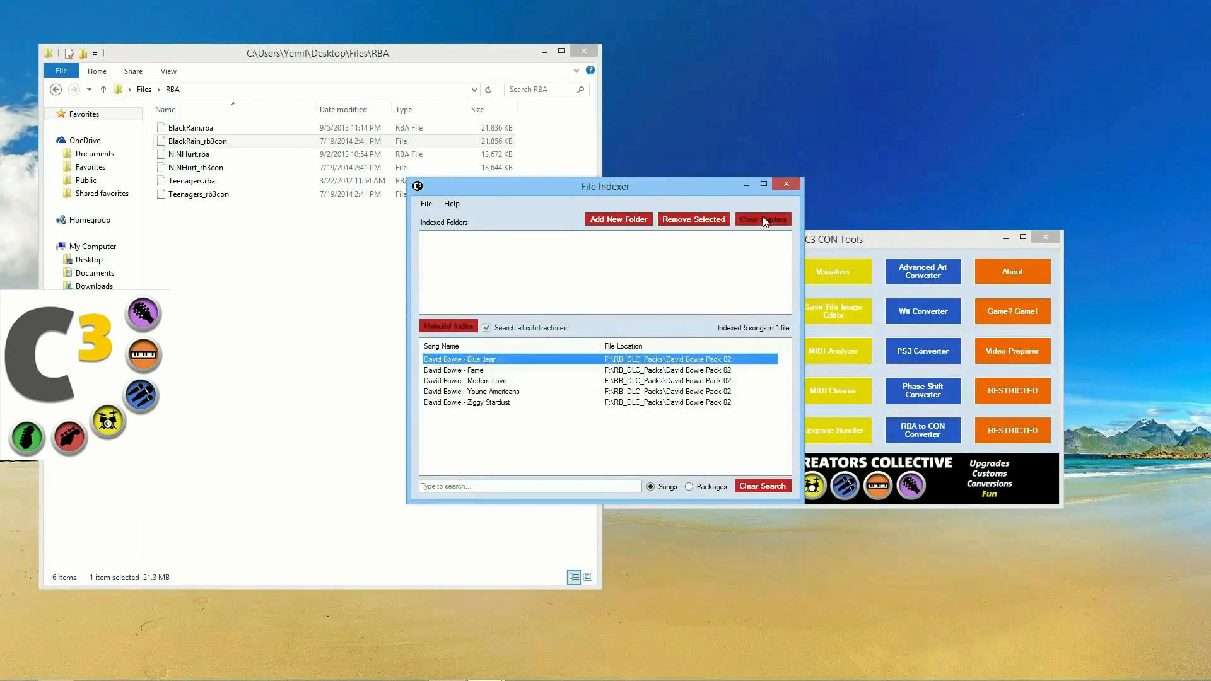
pyautogui.click(786, 184)
pyautogui.click(738, 349)
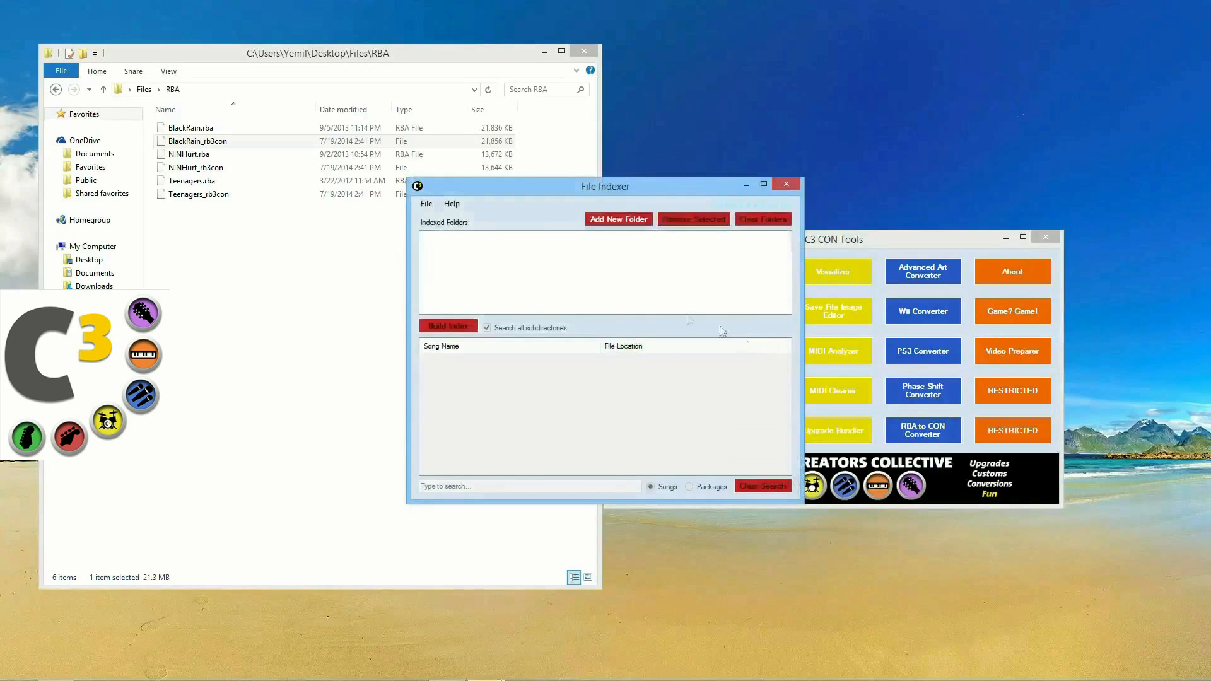
pyautogui.click(634, 221)
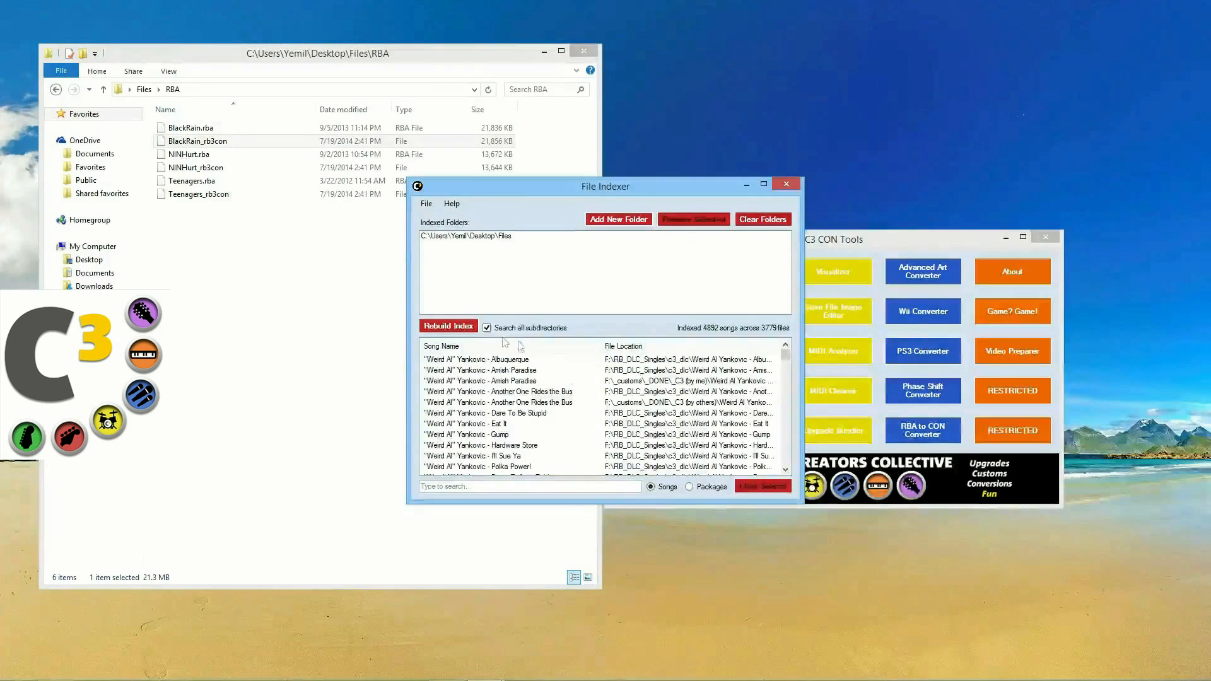
pyautogui.click(448, 326)
pyautogui.click(640, 396)
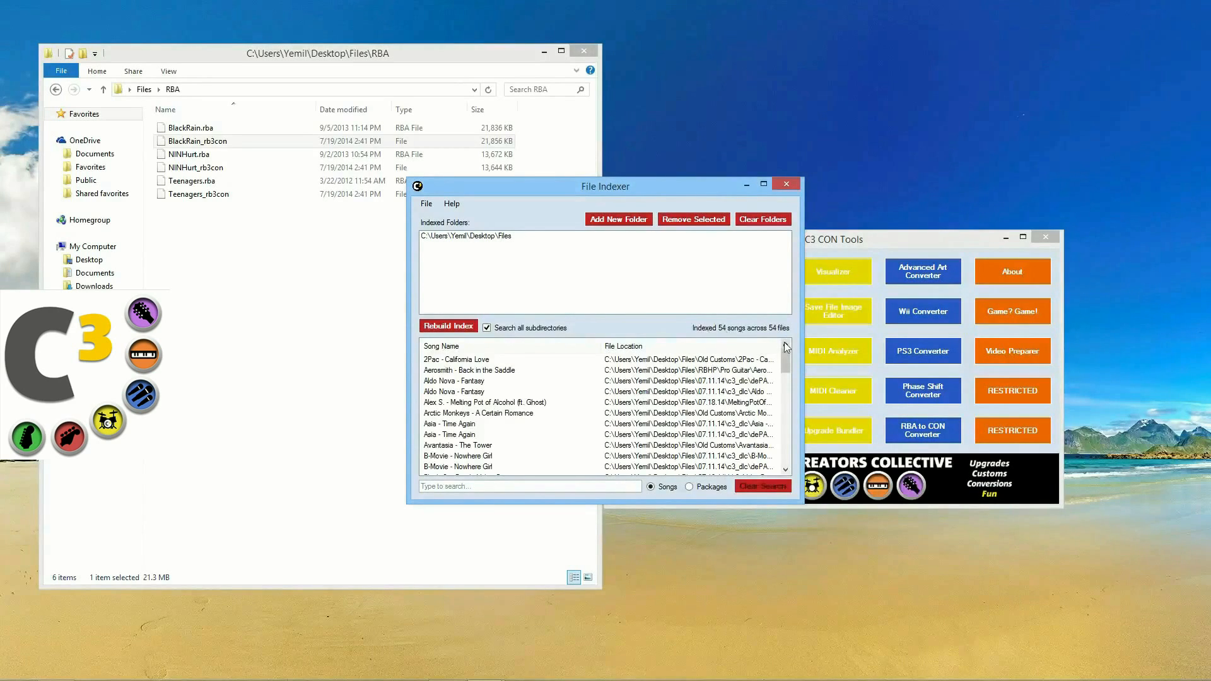
pyautogui.moveTo(784, 357)
pyautogui.mouseDown()
pyautogui.moveTo(796, 484)
pyautogui.moveTo(788, 361)
pyautogui.mouseUp()
pyautogui.click(427, 204)
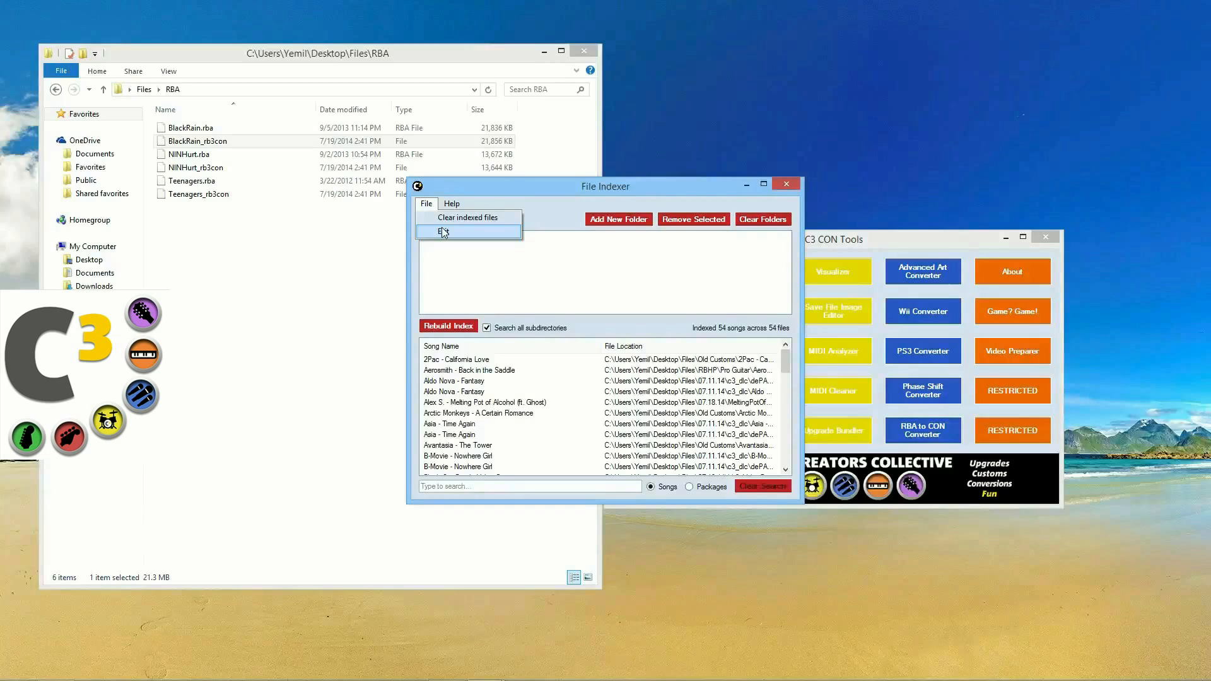
pyautogui.click(482, 411)
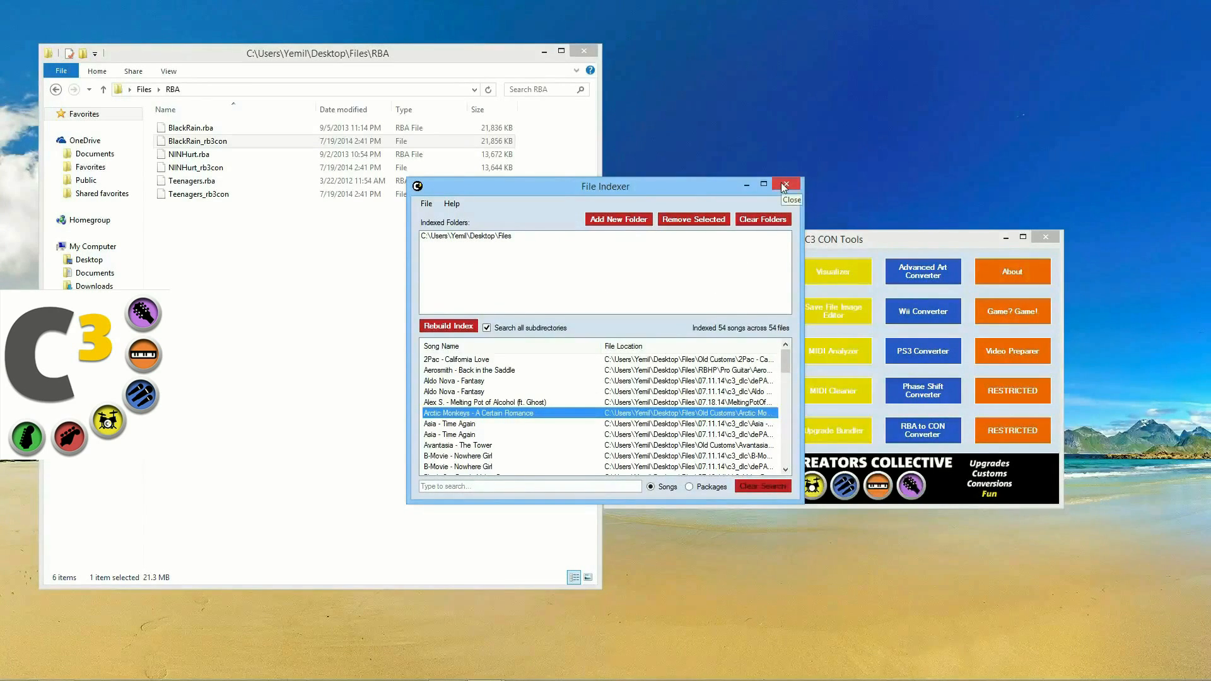
pyautogui.click(537, 489)
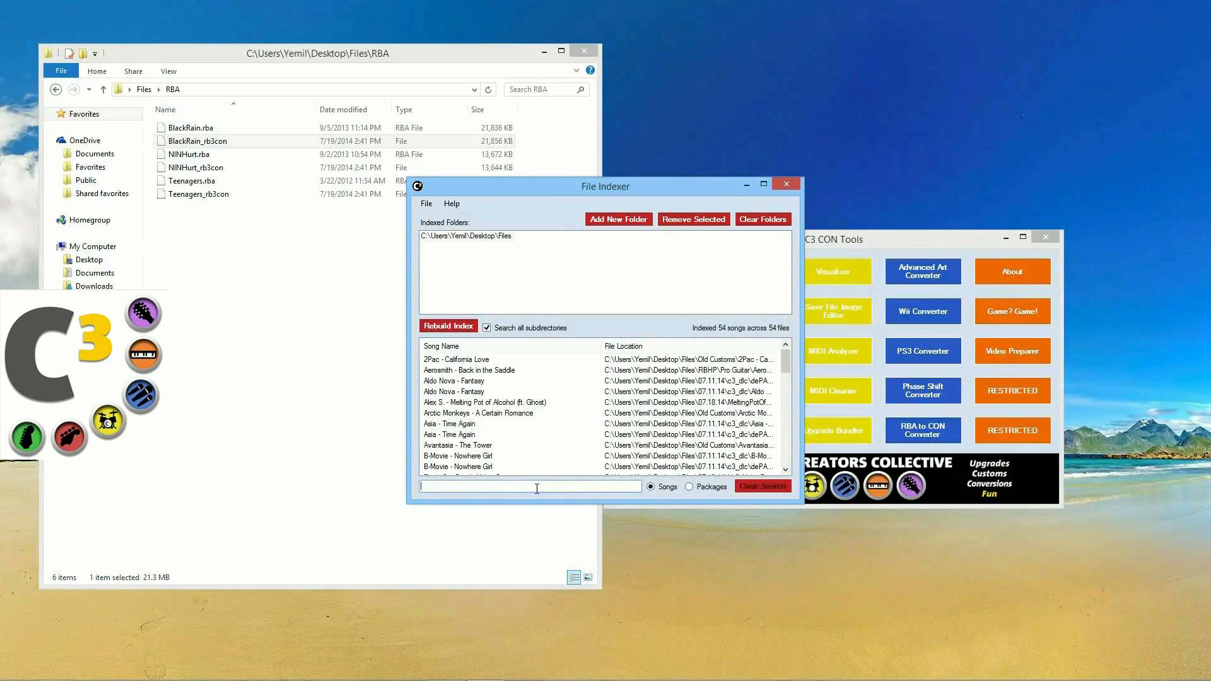
pyautogui.write('aerosmith')
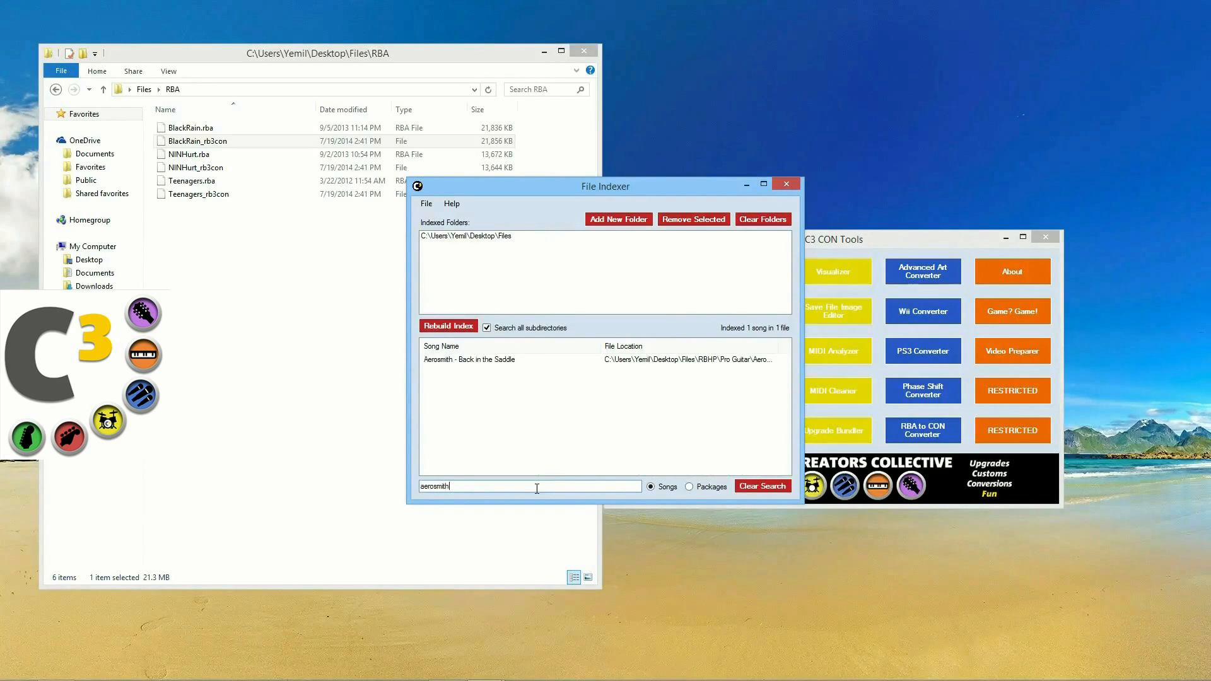
pyautogui.click(496, 360)
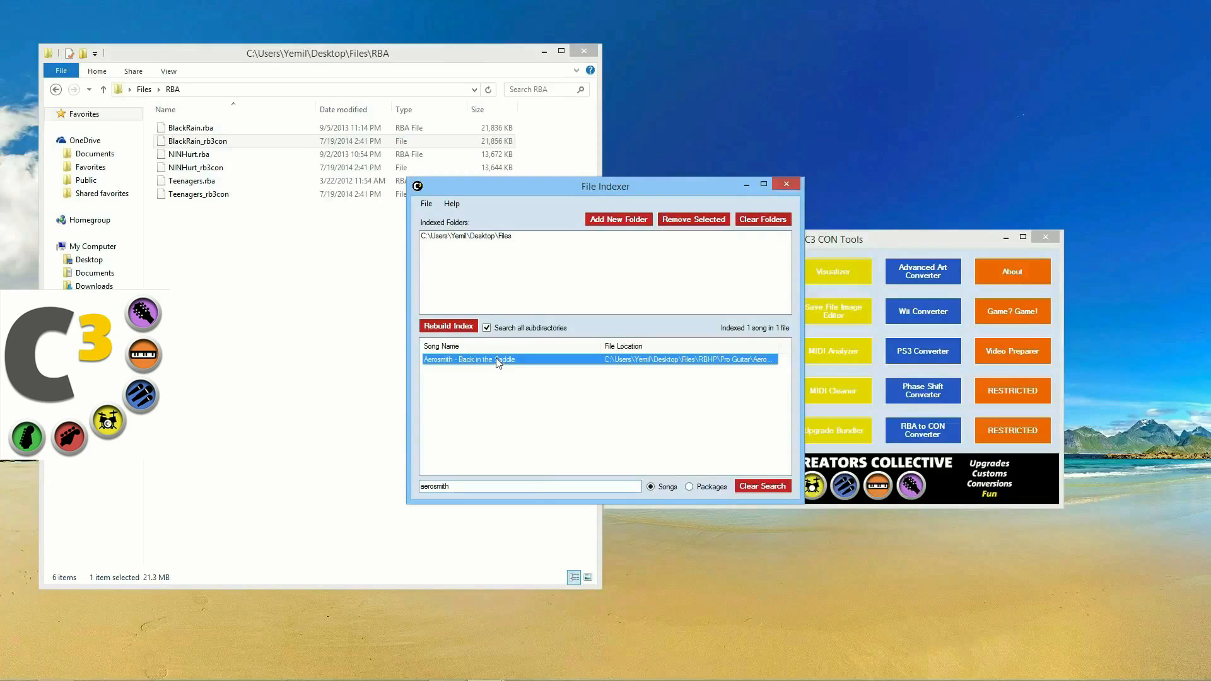
pyautogui.click(541, 486)
pyautogui.press('BackSpace')
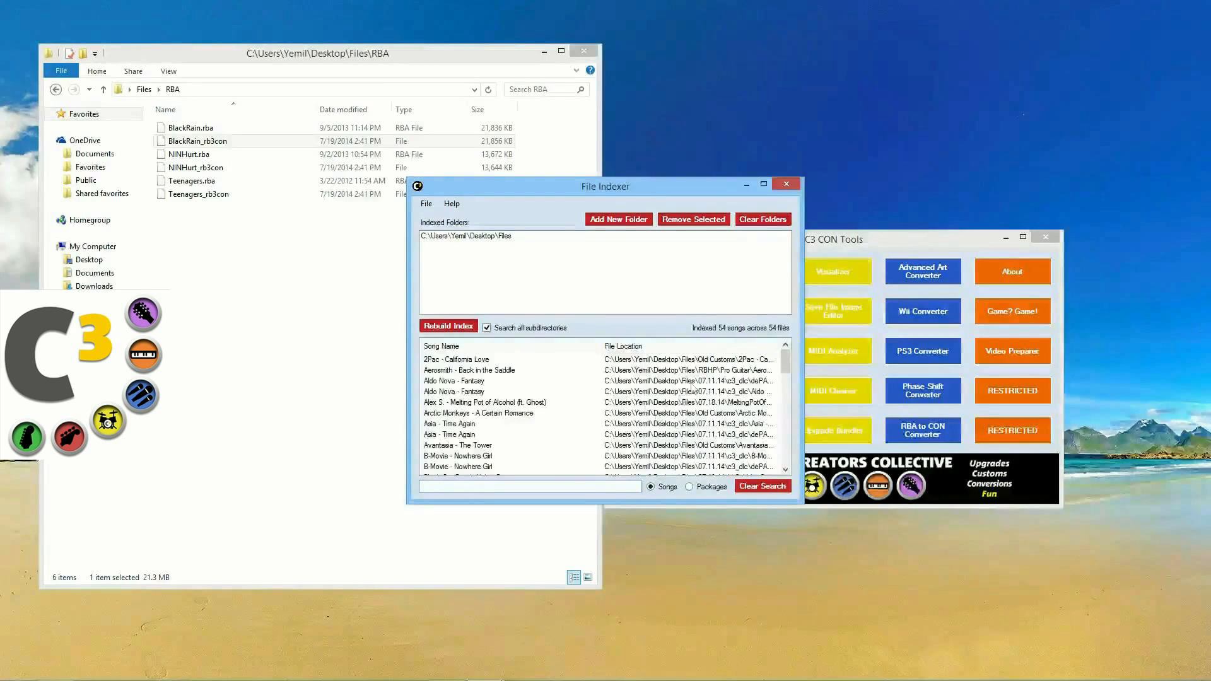
# Step: Close the File Indexer and open an empty Setlist Manager, moved to the right
pyautogui.click(788, 185)
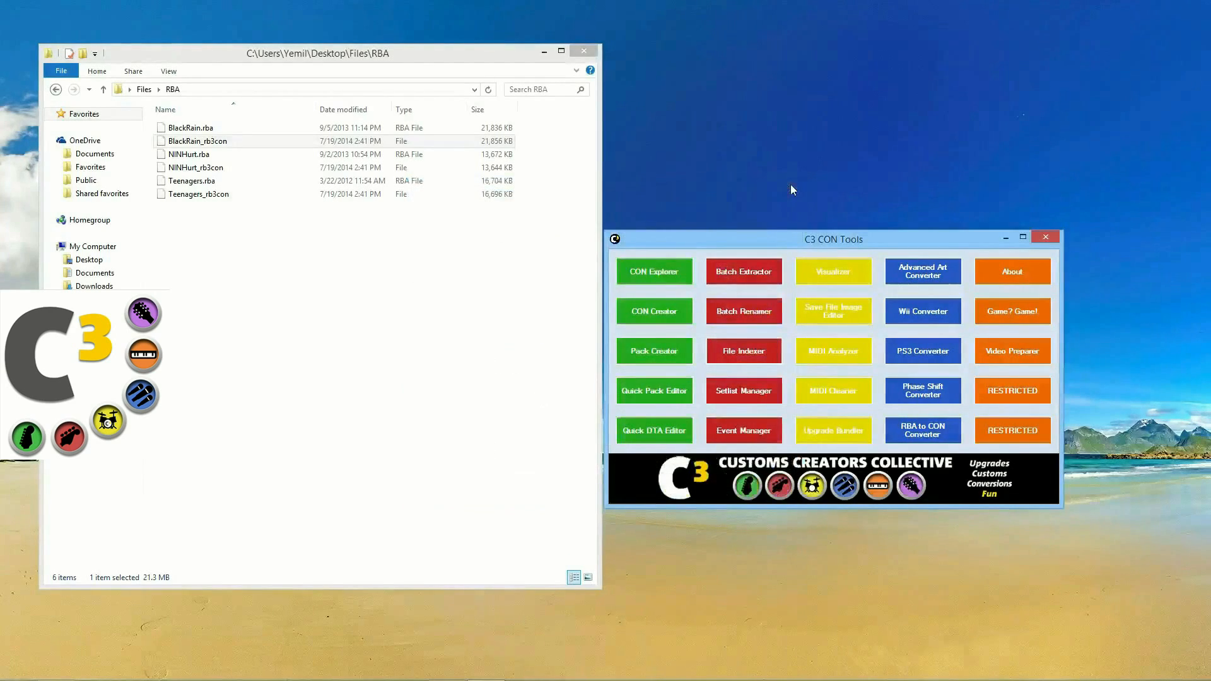
pyautogui.click(770, 391)
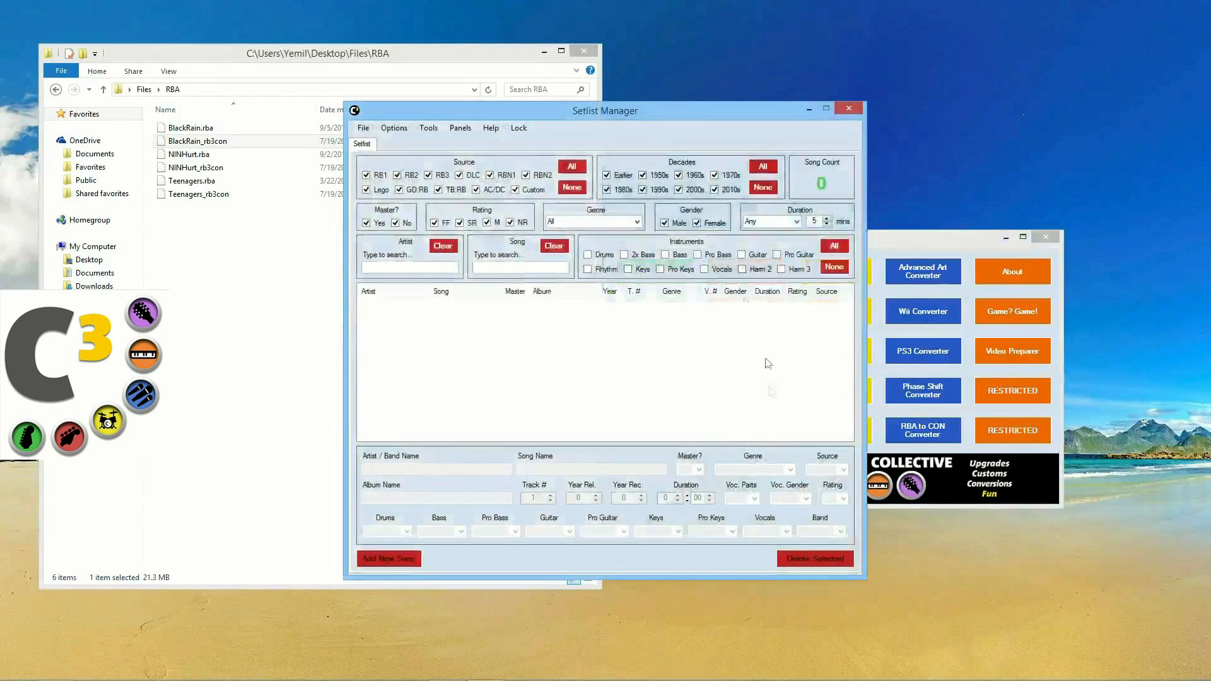
pyautogui.moveTo(683, 104); pyautogui.dragTo(801, 109)
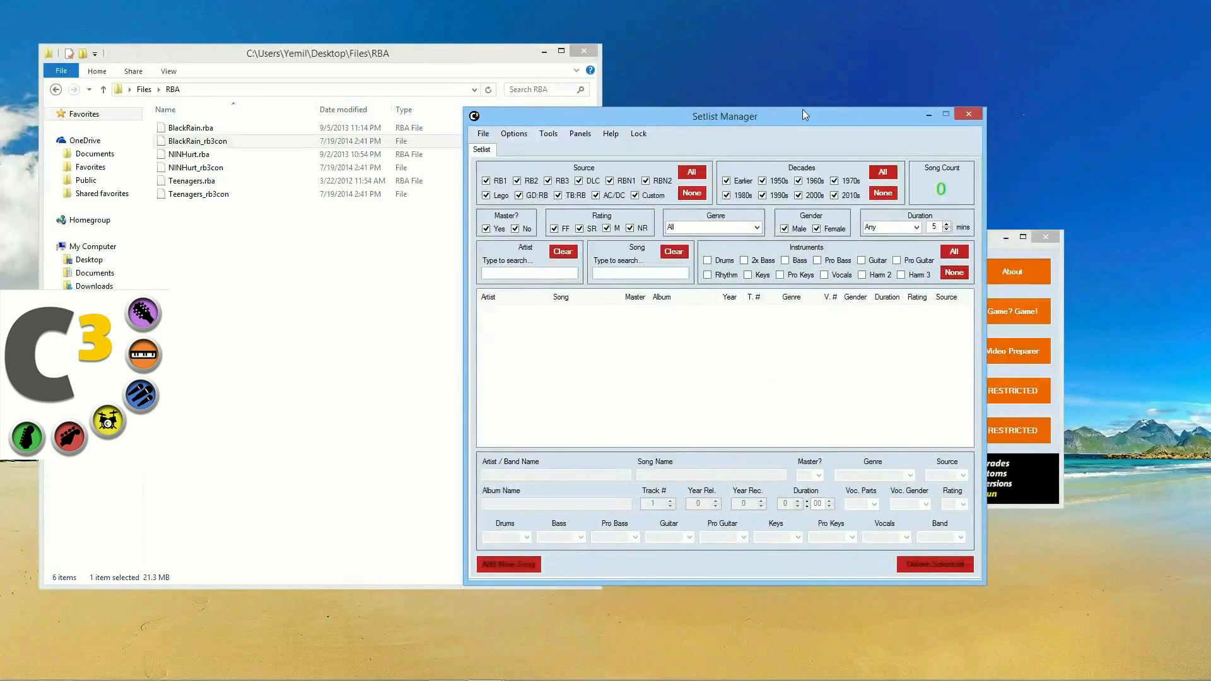
# Step: Return Explorer to the Files folder and shift the Setlist Manager further right
pyautogui.click(55, 89)
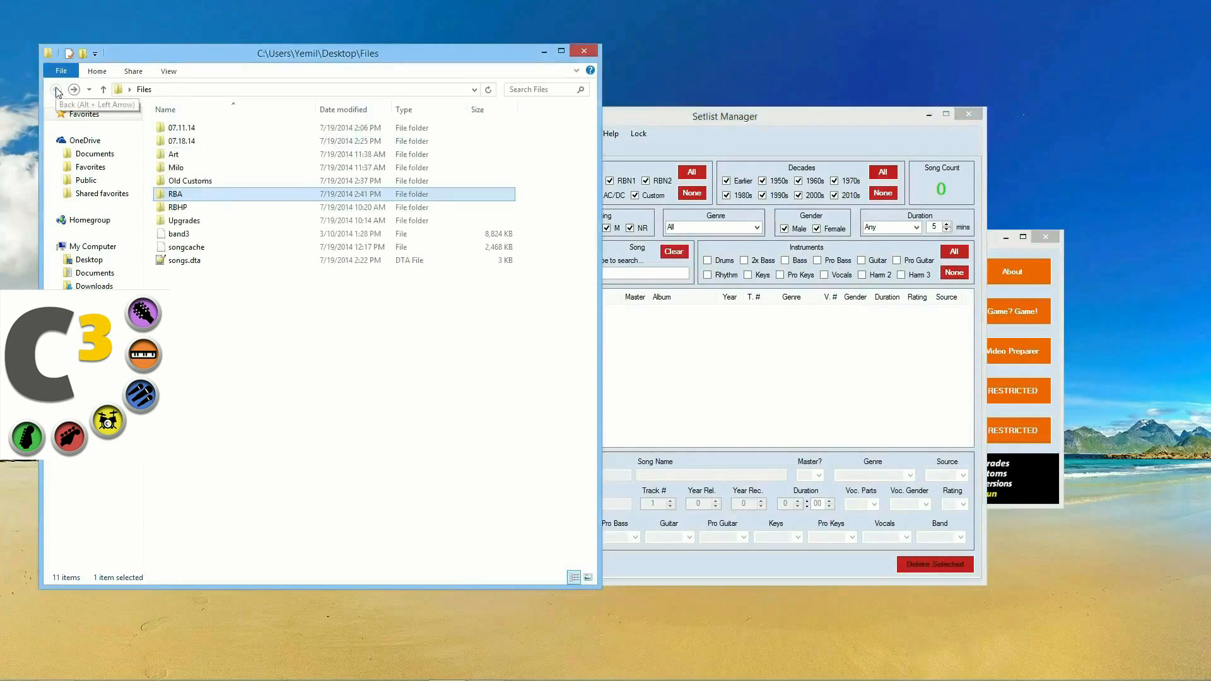
pyautogui.click(243, 335)
pyautogui.moveTo(673, 115); pyautogui.dragTo(824, 115)
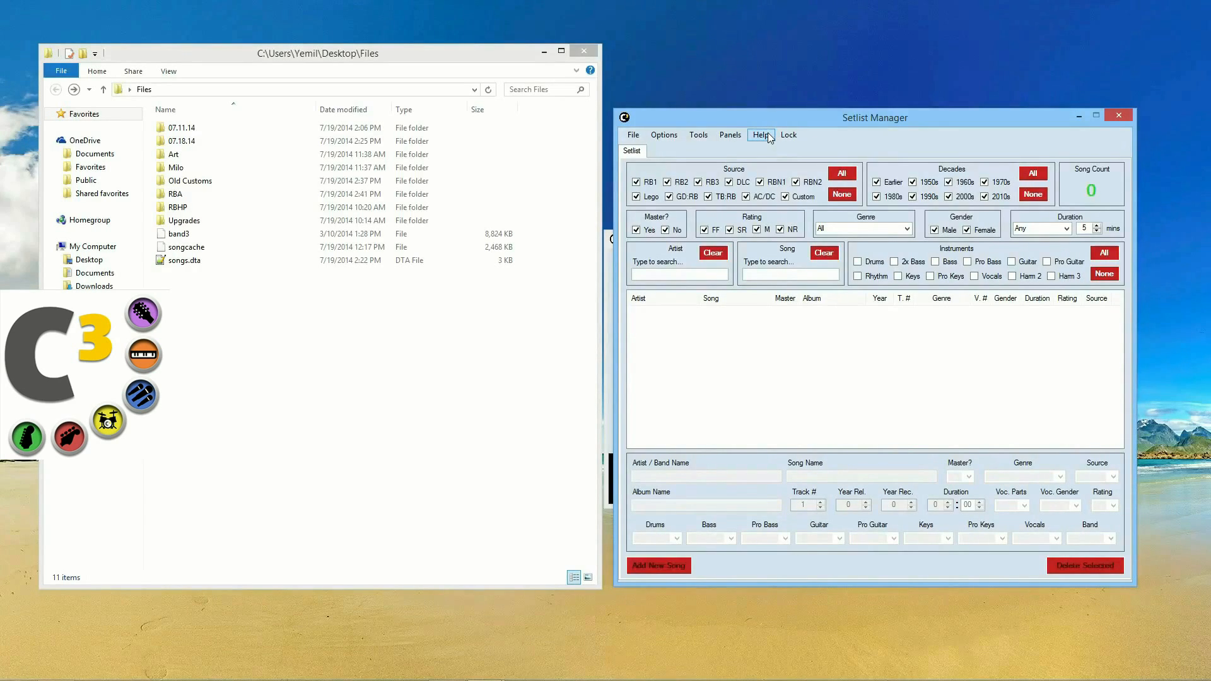
pyautogui.click(187, 247)
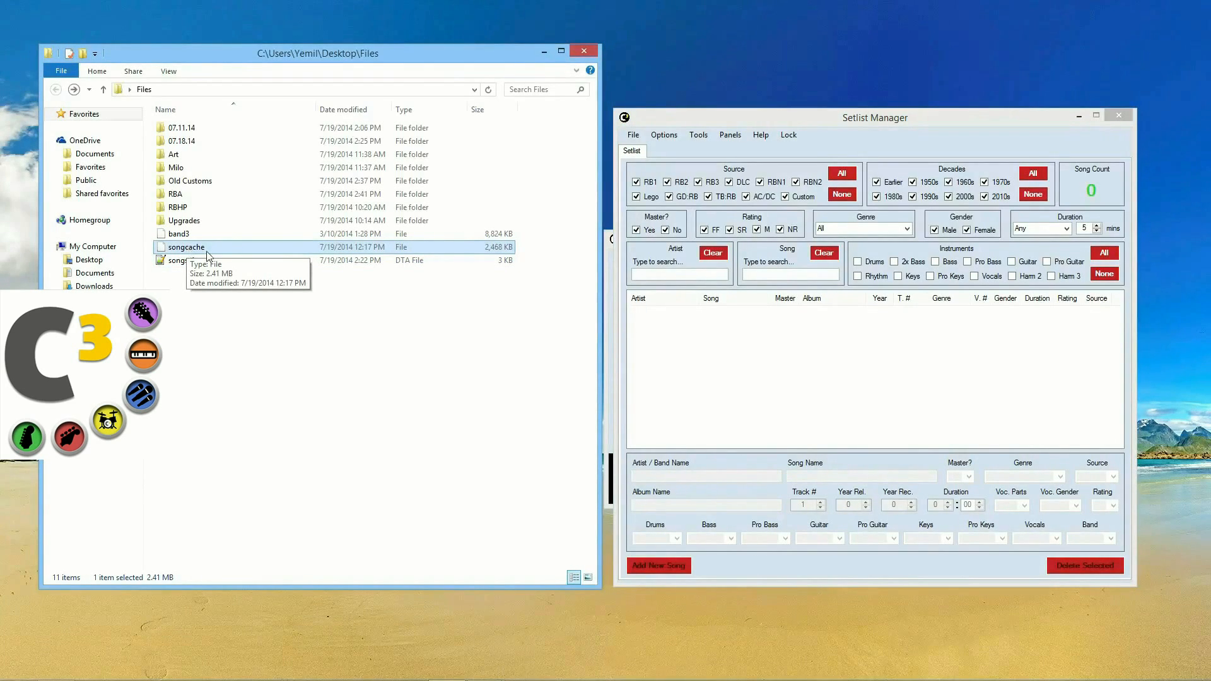
pyautogui.moveTo(188, 253); pyautogui.dragTo(826, 323)
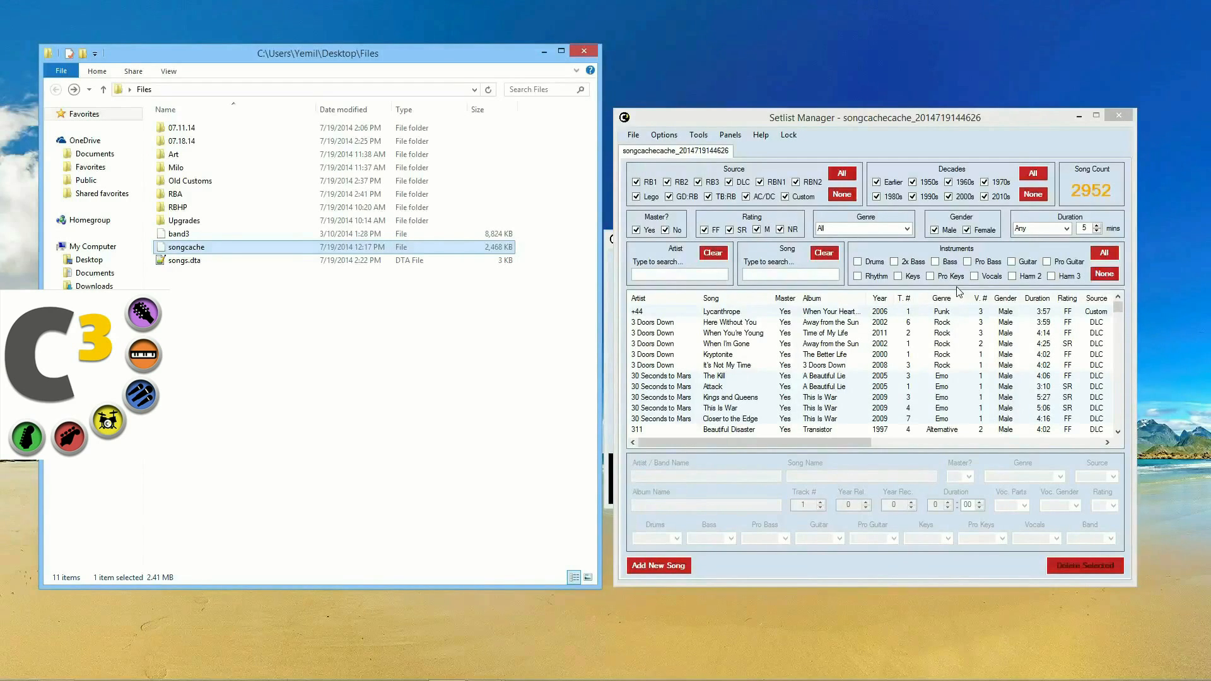
pyautogui.click(635, 142)
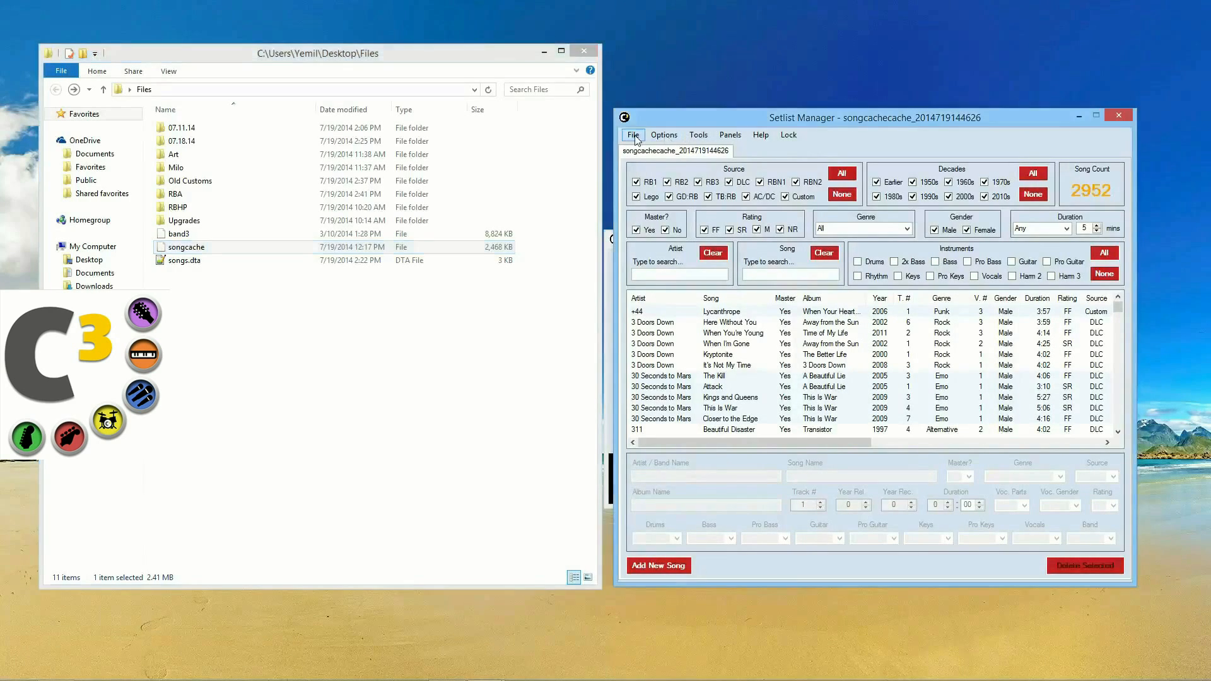
pyautogui.click(634, 136)
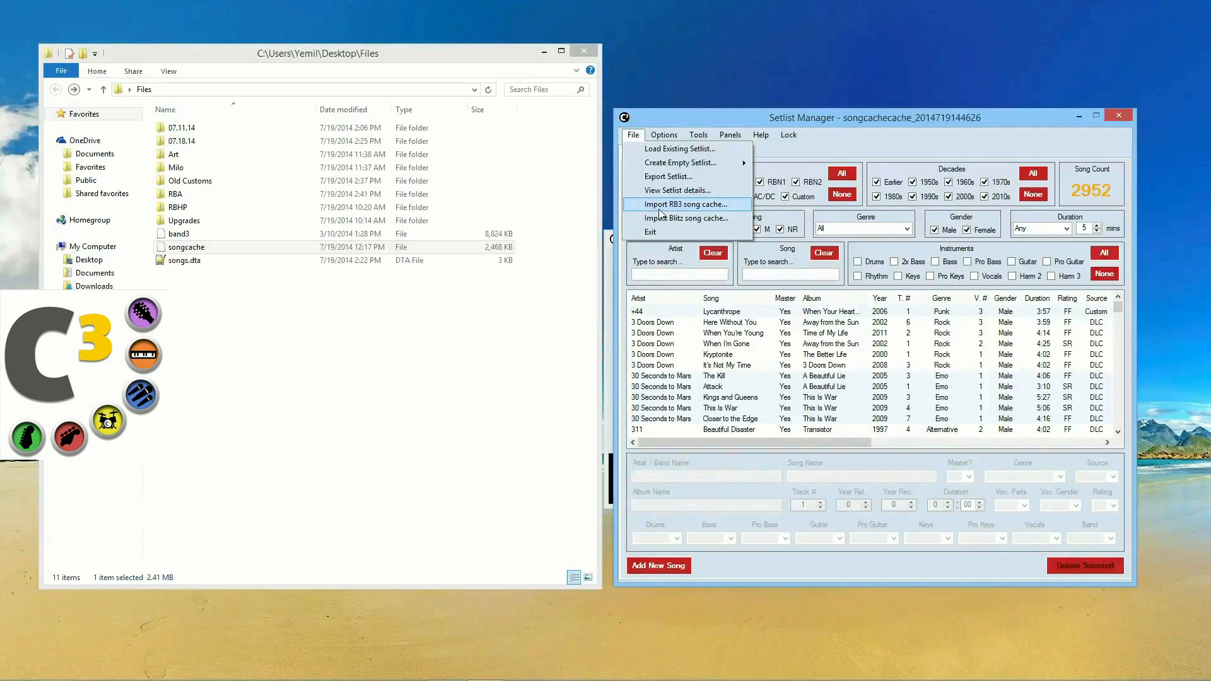
pyautogui.moveTo(785, 120); pyautogui.dragTo(789, 111)
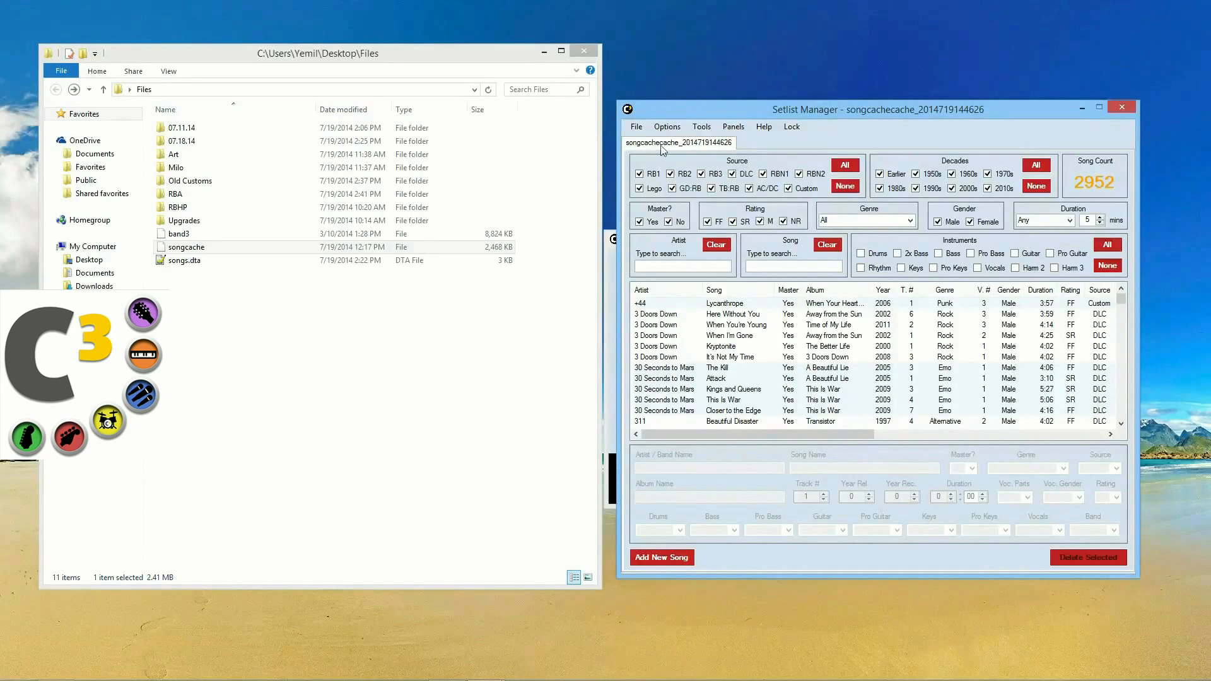
pyautogui.click(217, 260)
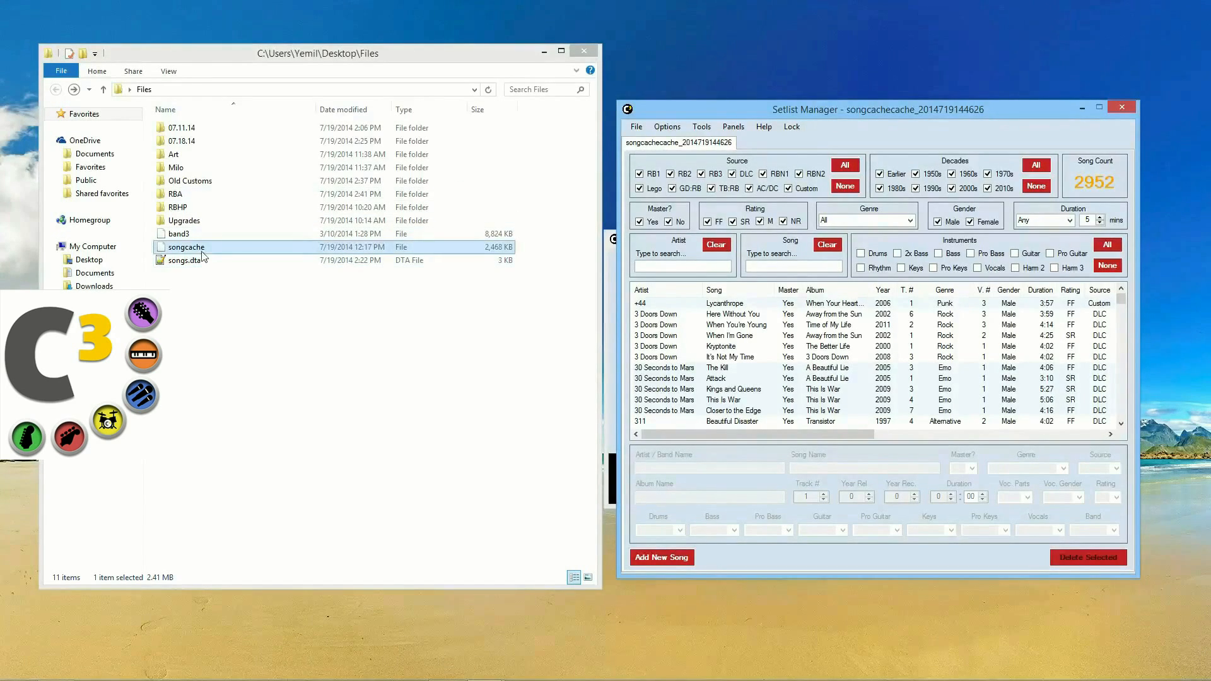
# Step: Rename the imported setlist to 'Nemo's Setlist'
pyautogui.rightClick(709, 145)
pyautogui.click(751, 151)
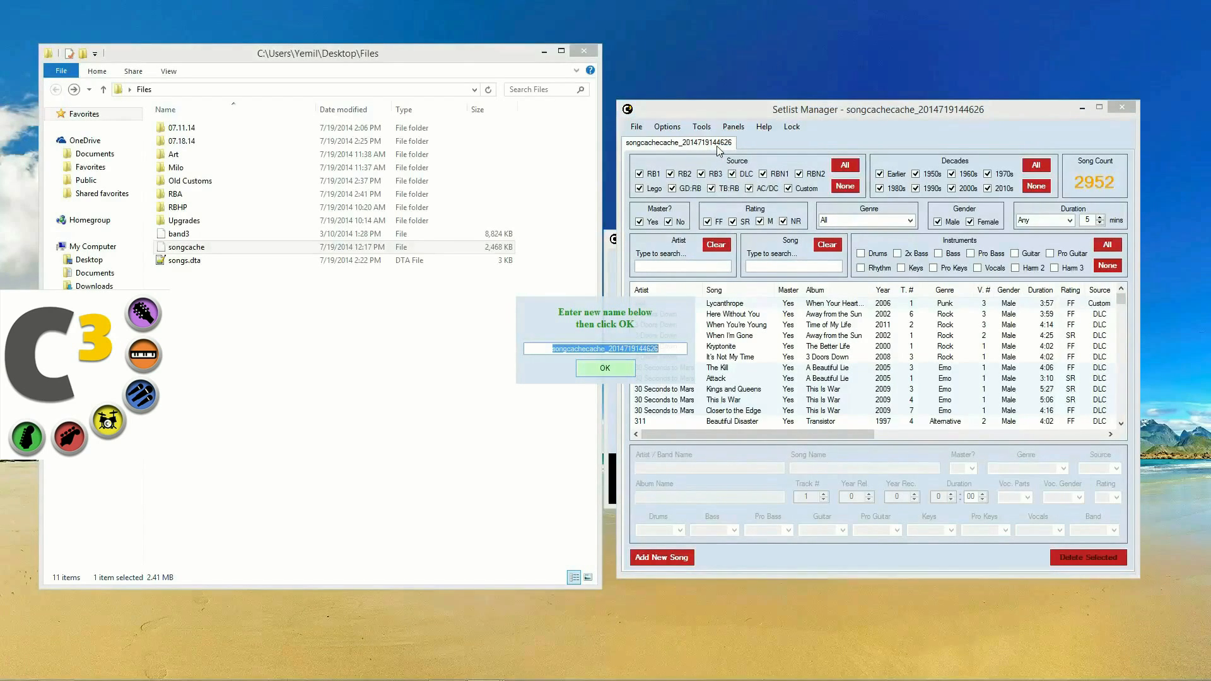
pyautogui.write("Nemo's Setlist")
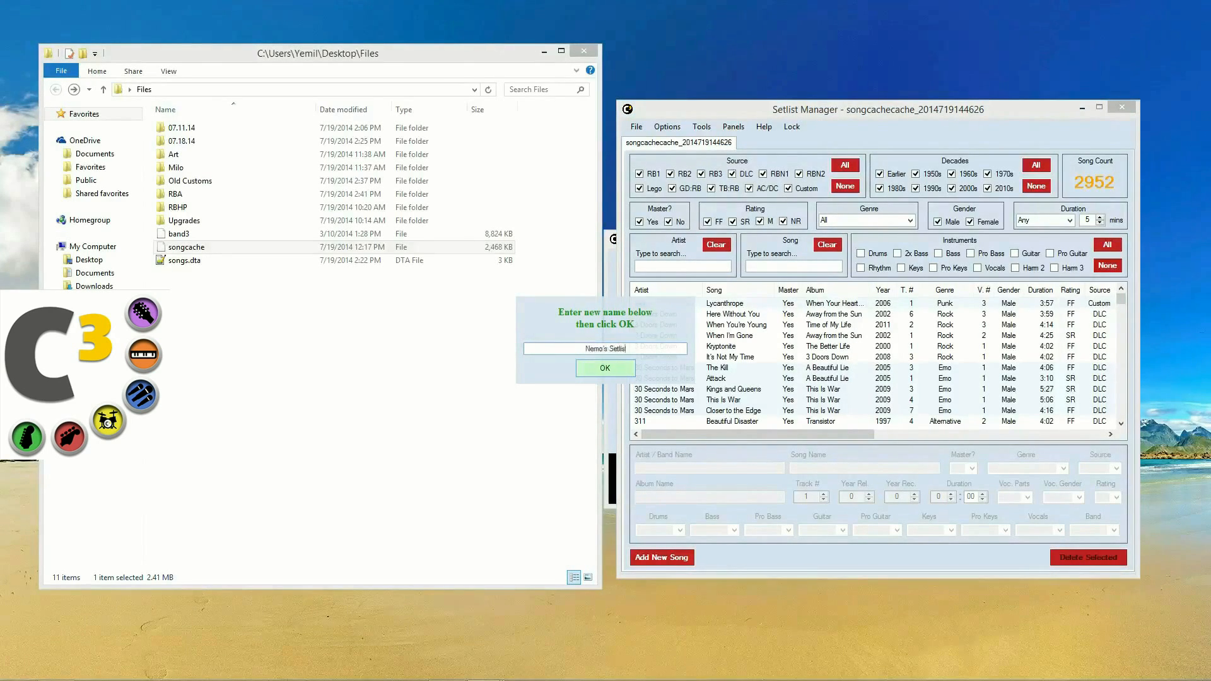
pyautogui.press('Return')
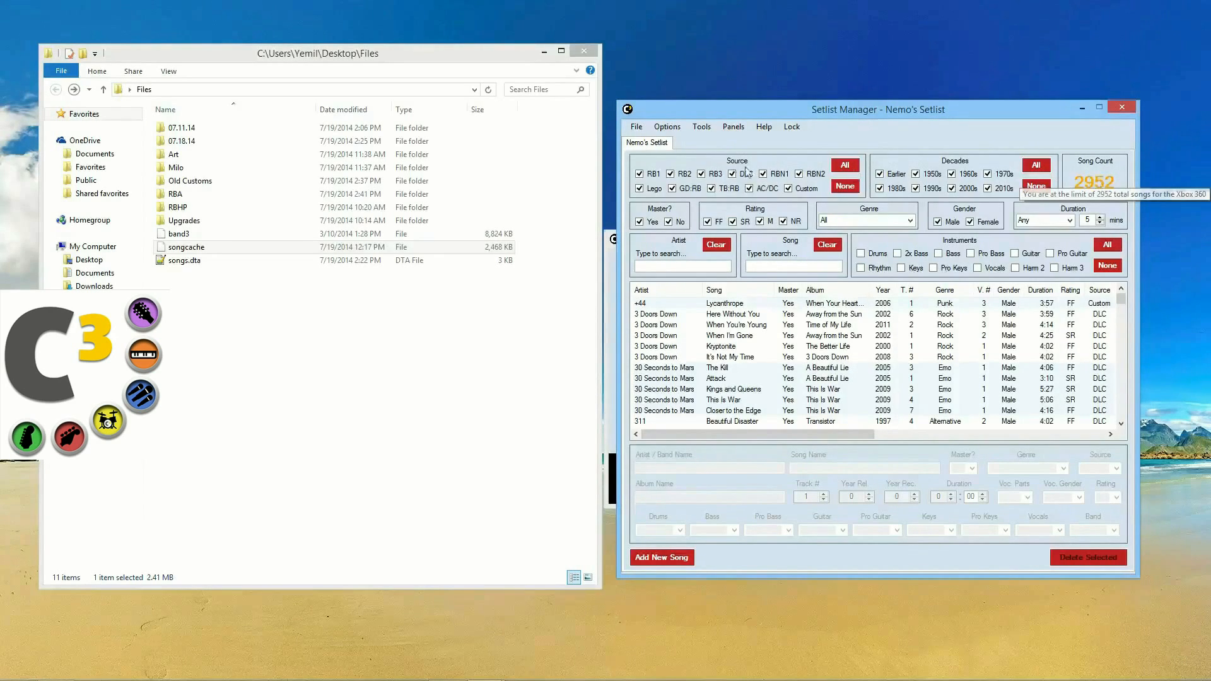
pyautogui.click(709, 129)
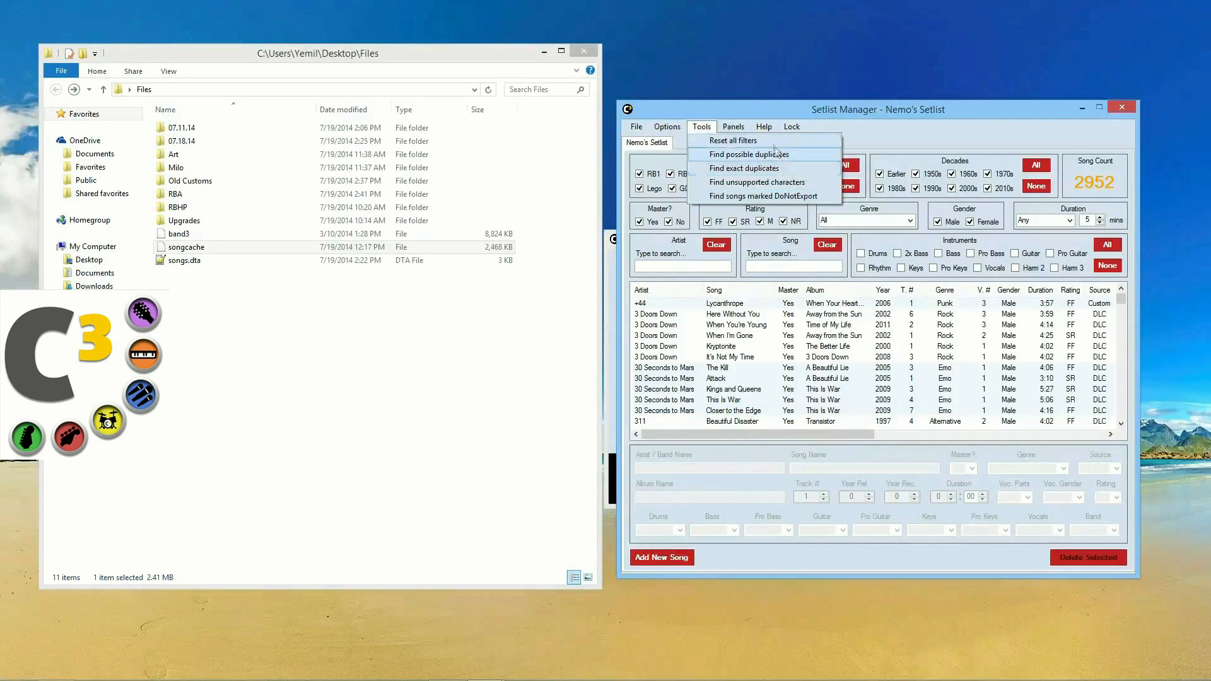
# Step: Filter to the 14 exact duplicates, widen the Song column, and compare the Livin' on a Prayer versions
pyautogui.click(776, 172)
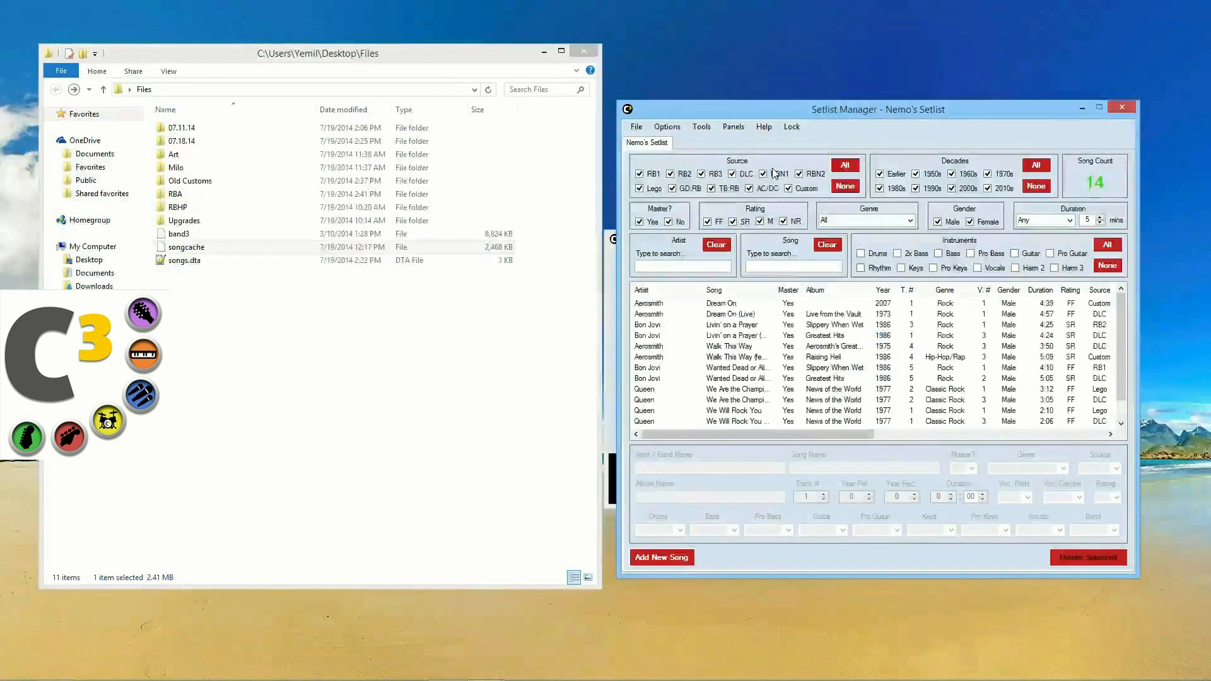
pyautogui.moveTo(776, 289); pyautogui.dragTo(825, 289)
pyautogui.click(676, 314)
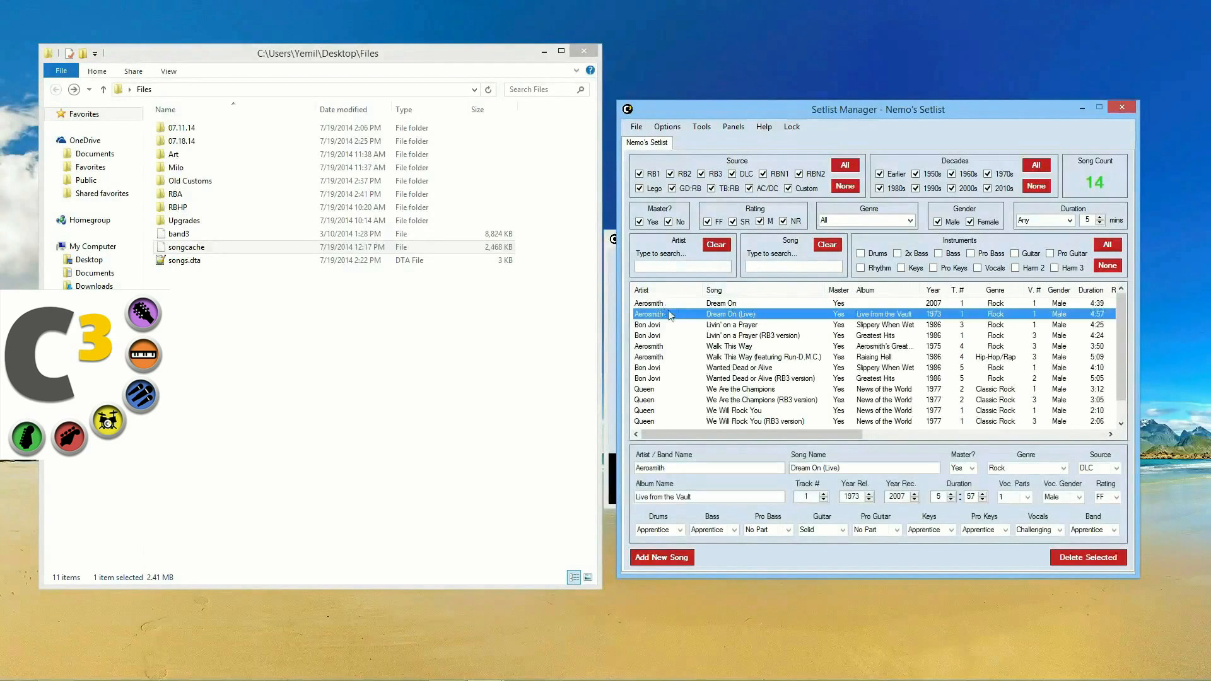
pyautogui.click(759, 336)
pyautogui.click(744, 325)
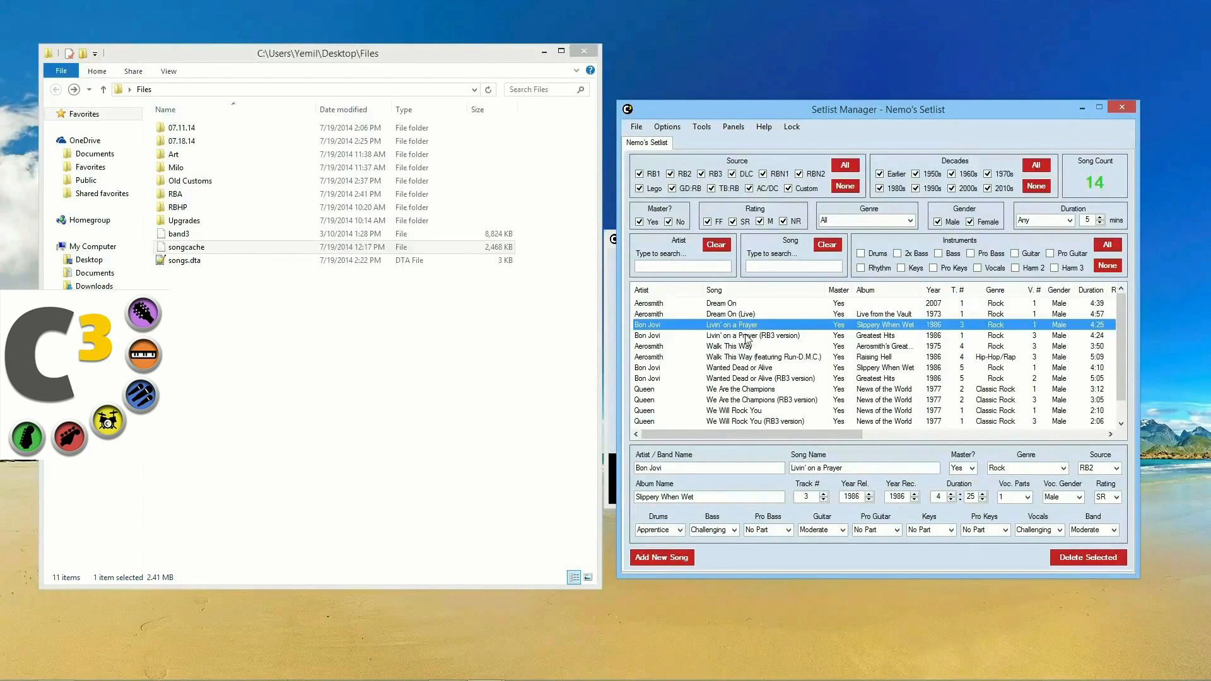
pyautogui.click(746, 336)
pyautogui.click(748, 328)
pyautogui.scroll(-1, 749, 341)
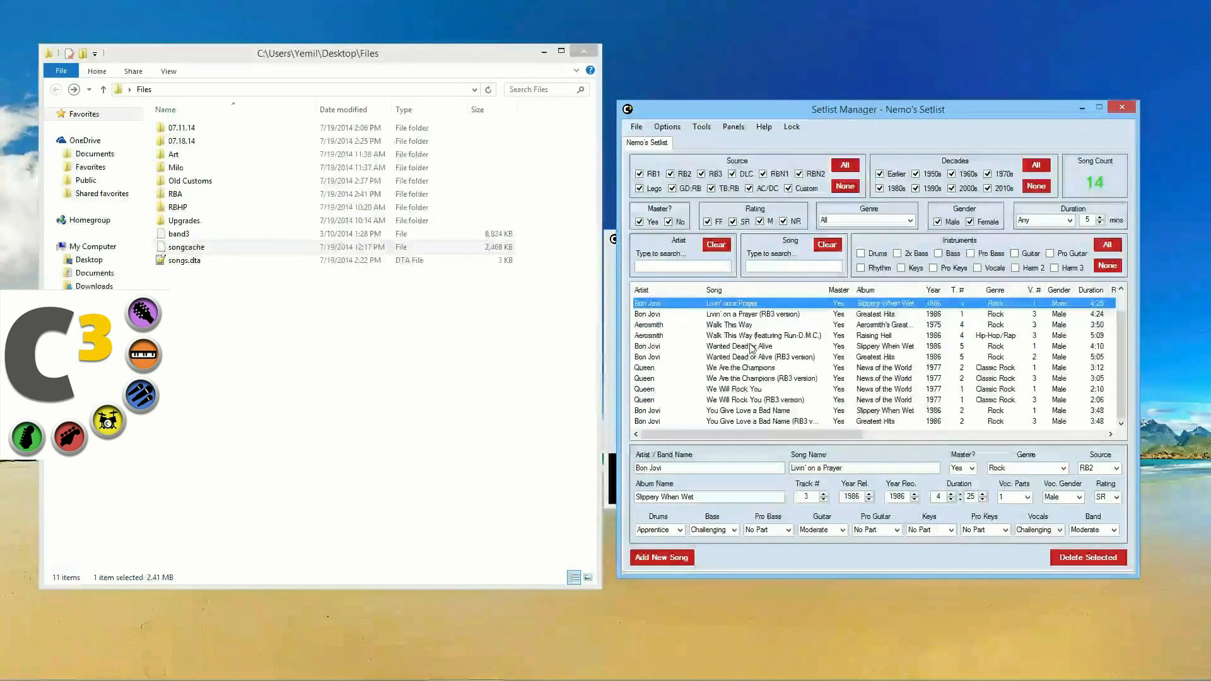
pyautogui.scroll(1, 751, 334)
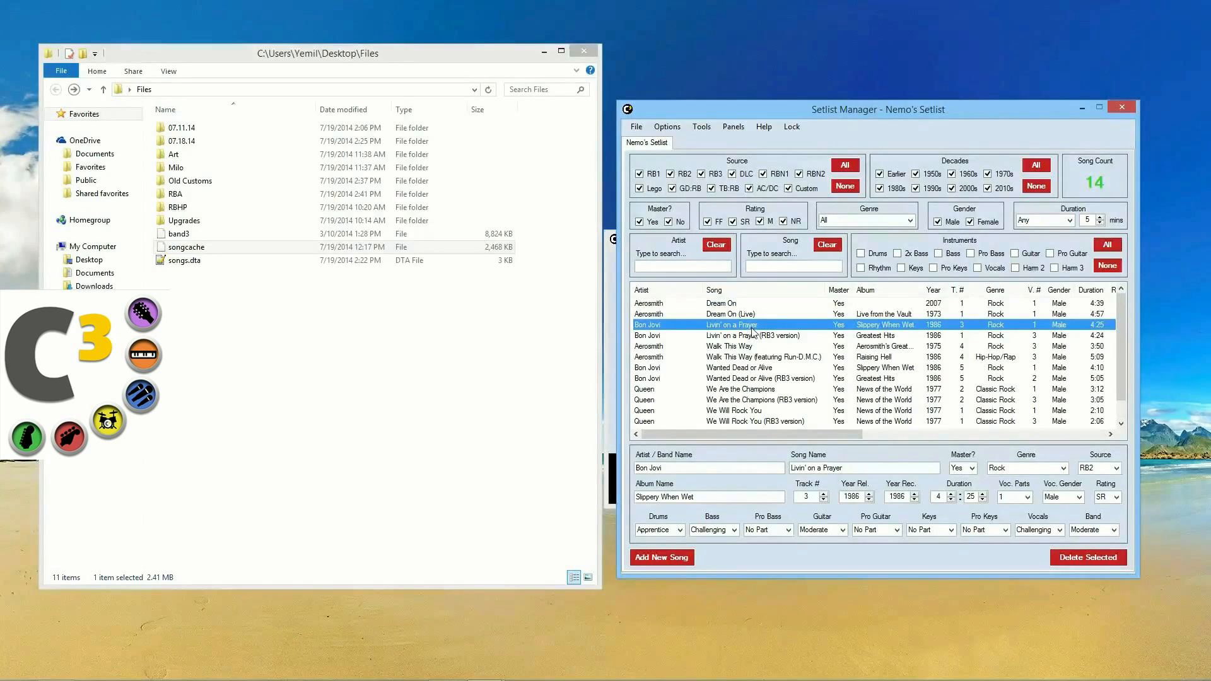
# Step: Mark Bon Jovi's Livin' on a Prayer as Do Not Export
pyautogui.keyDown('ctrl'); pyautogui.click(756, 352); pyautogui.keyUp('ctrl')
pyautogui.keyDown('ctrl'); pyautogui.click(765, 369); pyautogui.keyUp('ctrl')
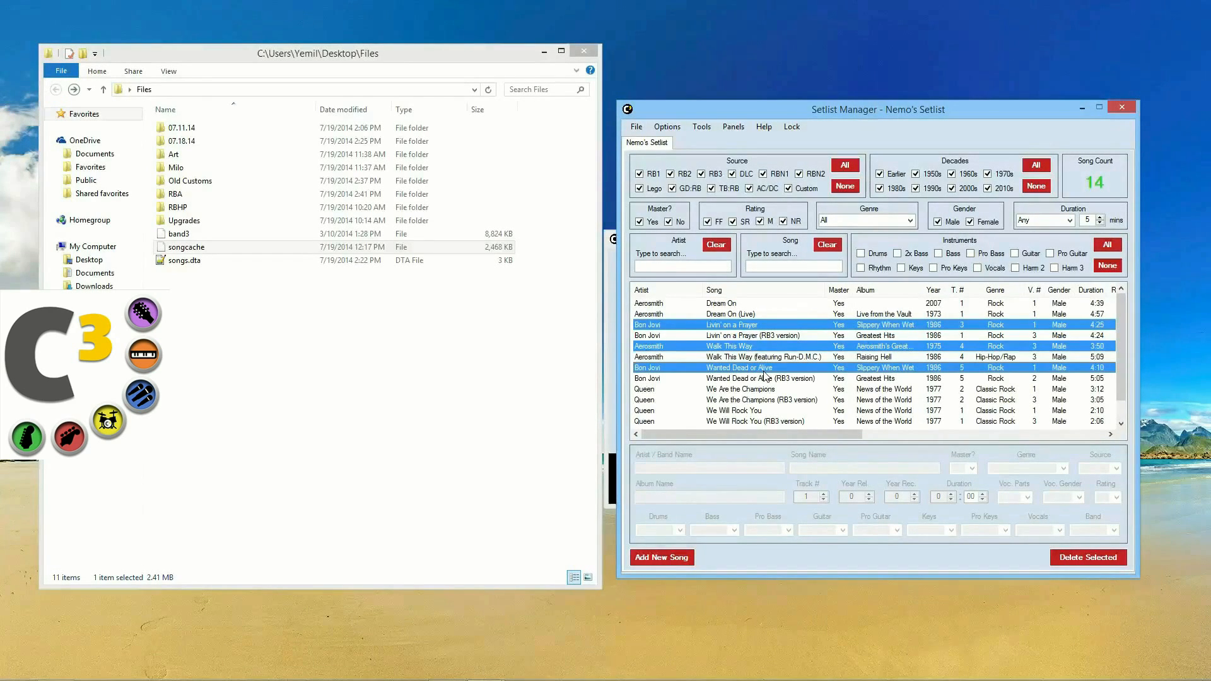
pyautogui.moveTo(1087, 183)
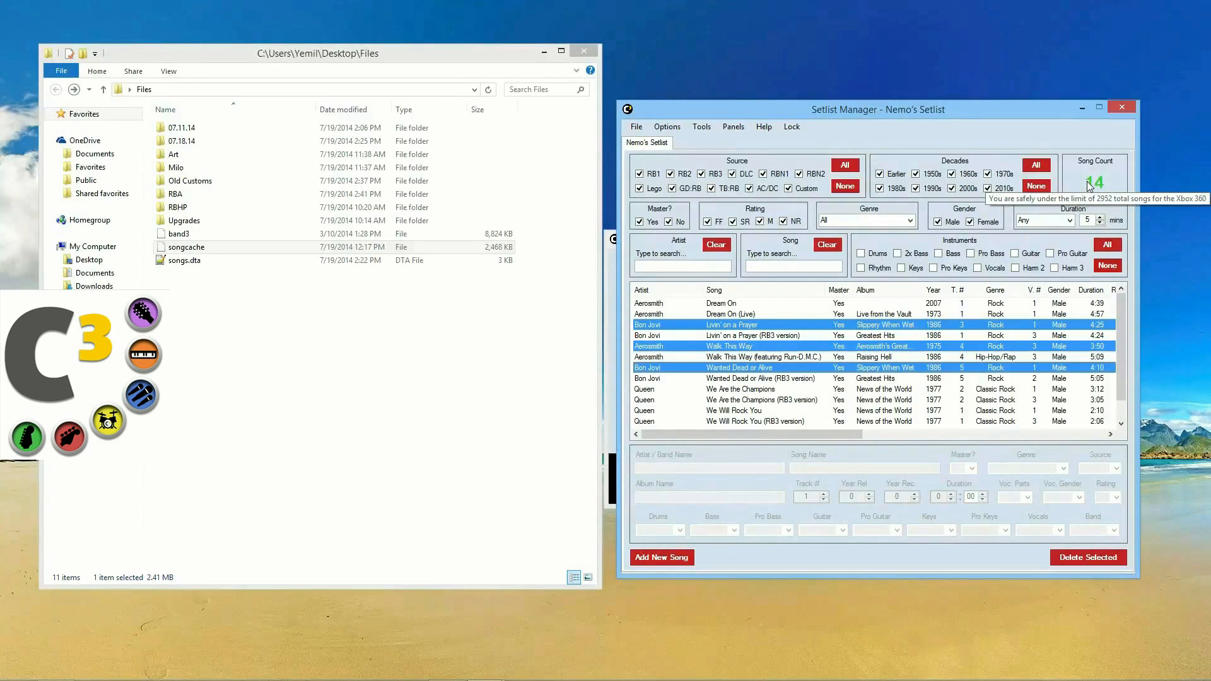
pyautogui.click(740, 325)
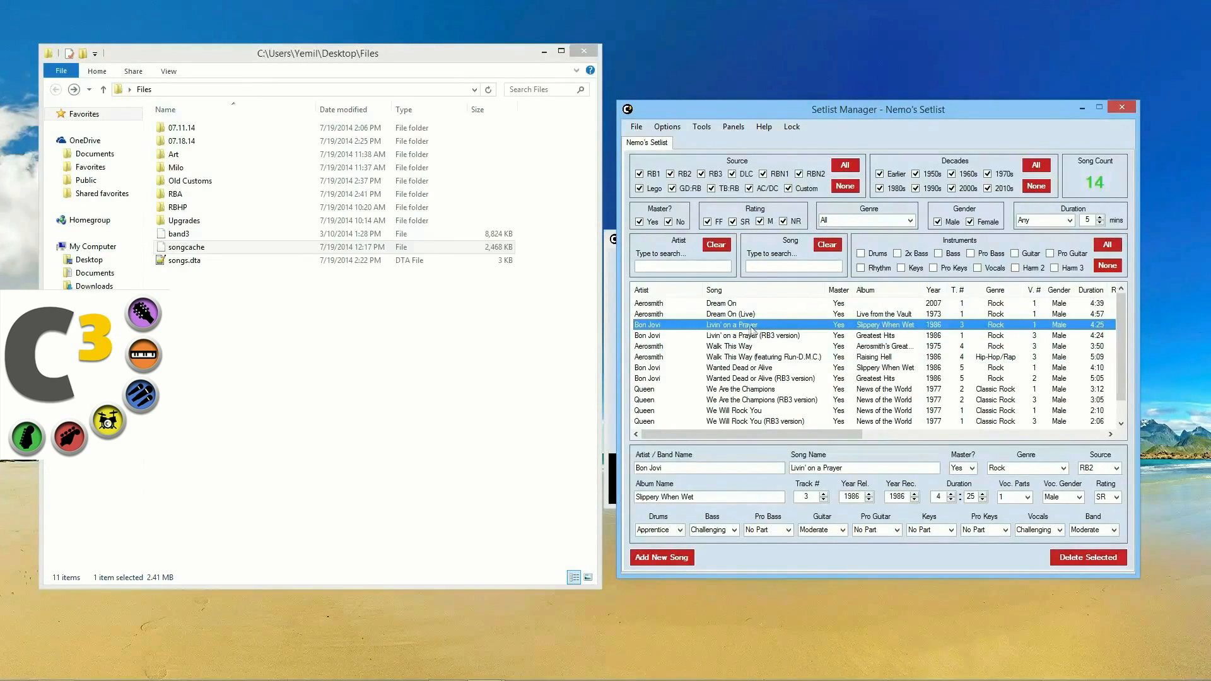
pyautogui.rightClick(751, 327)
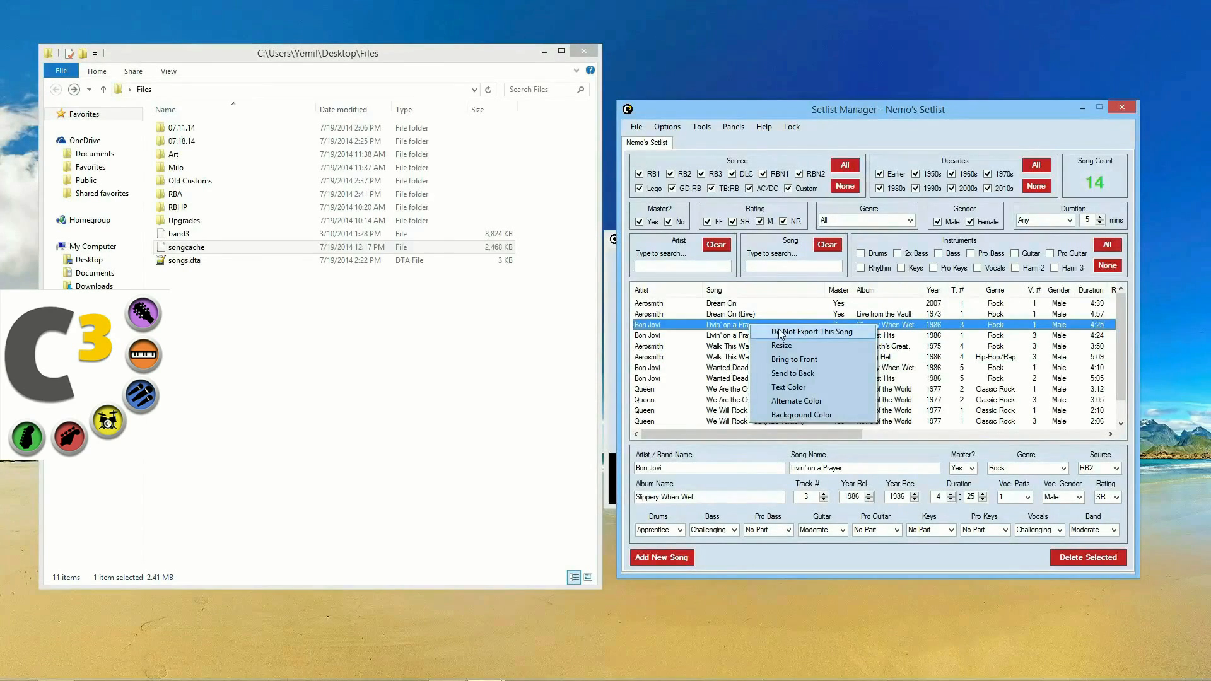
pyautogui.click(780, 332)
pyautogui.rightClick(739, 348)
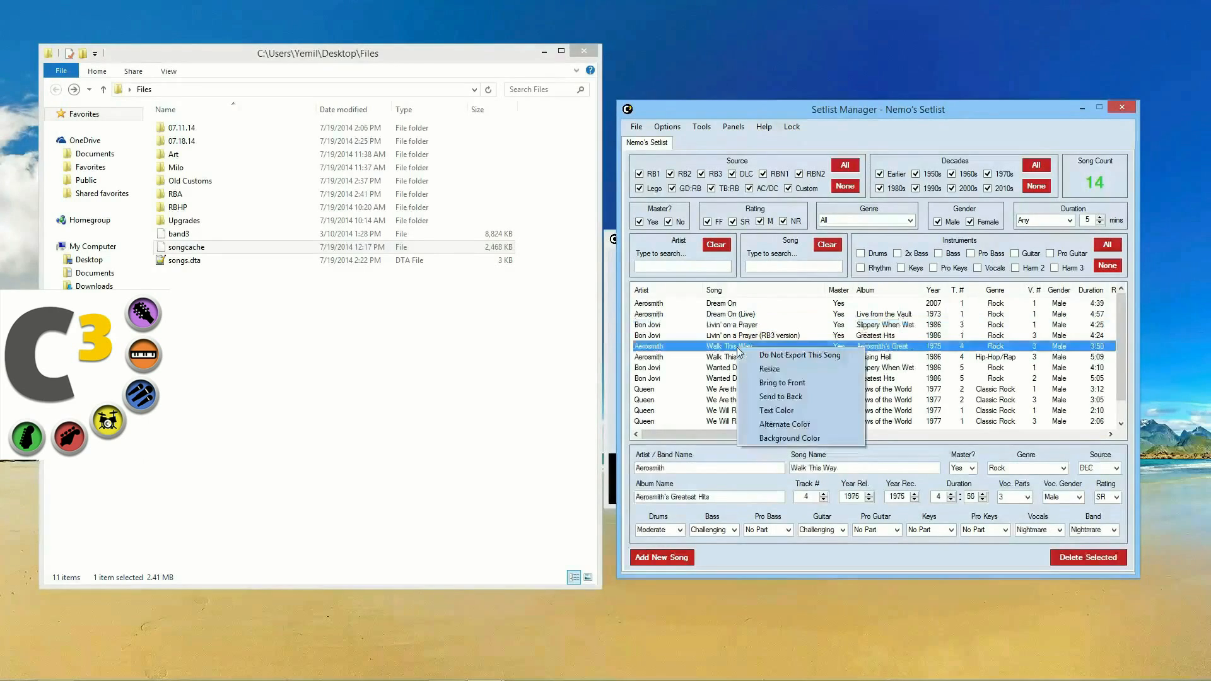
pyautogui.click(703, 358)
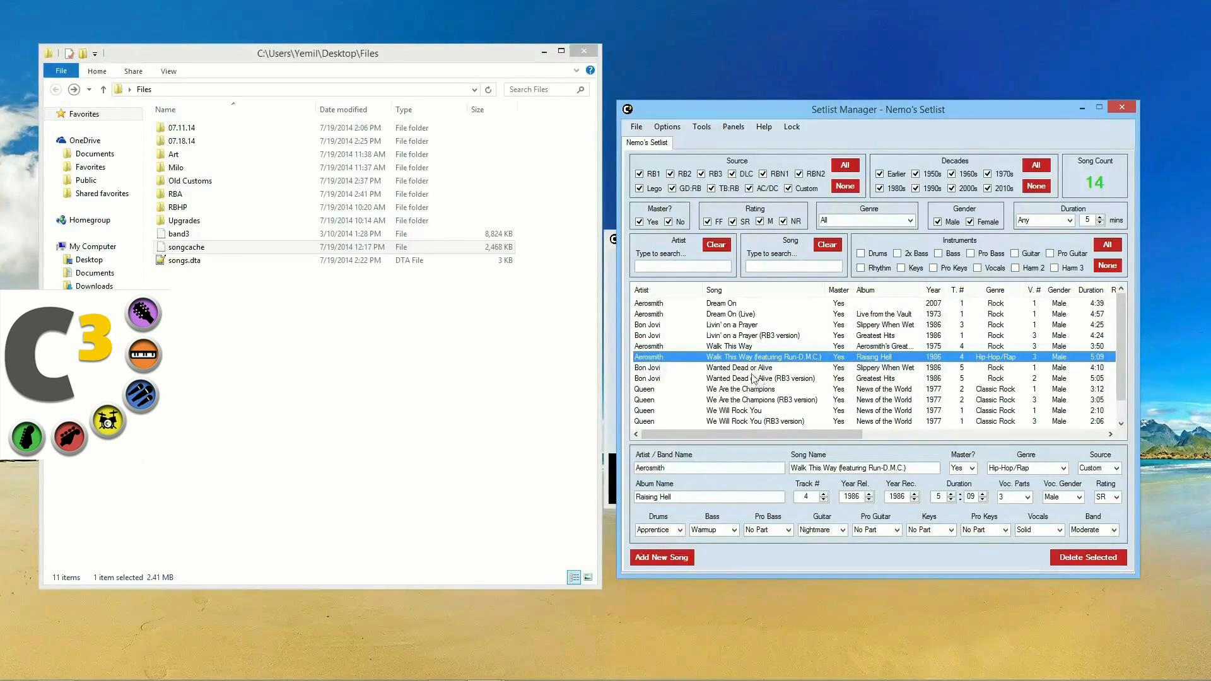
pyautogui.click(753, 370)
pyautogui.rightClick(753, 371)
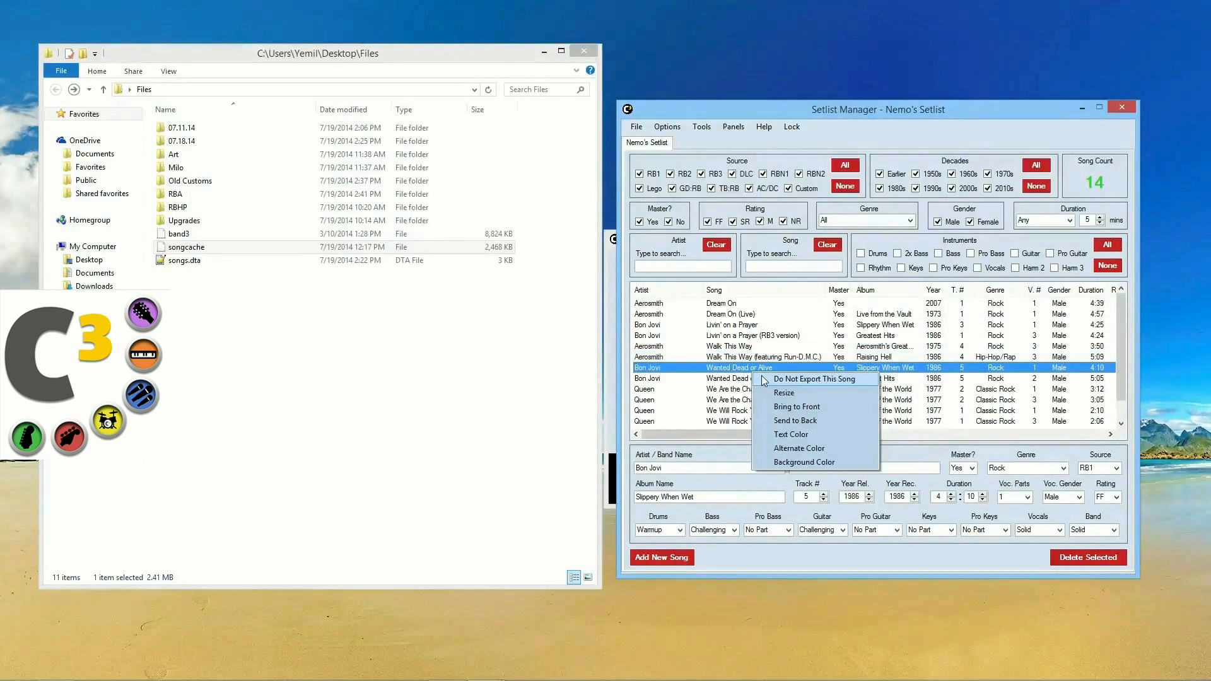
# Step: Flag Wanted Dead or Alive, We Are the Champions, the next song, and You Give Love a Bad Name as Do Not Export
pyautogui.click(764, 379)
pyautogui.rightClick(766, 389)
pyautogui.click(776, 400)
pyautogui.rightClick(760, 411)
pyautogui.click(760, 411)
pyautogui.scroll(-1, 760, 412)
pyautogui.rightClick(765, 414)
pyautogui.click(784, 420)
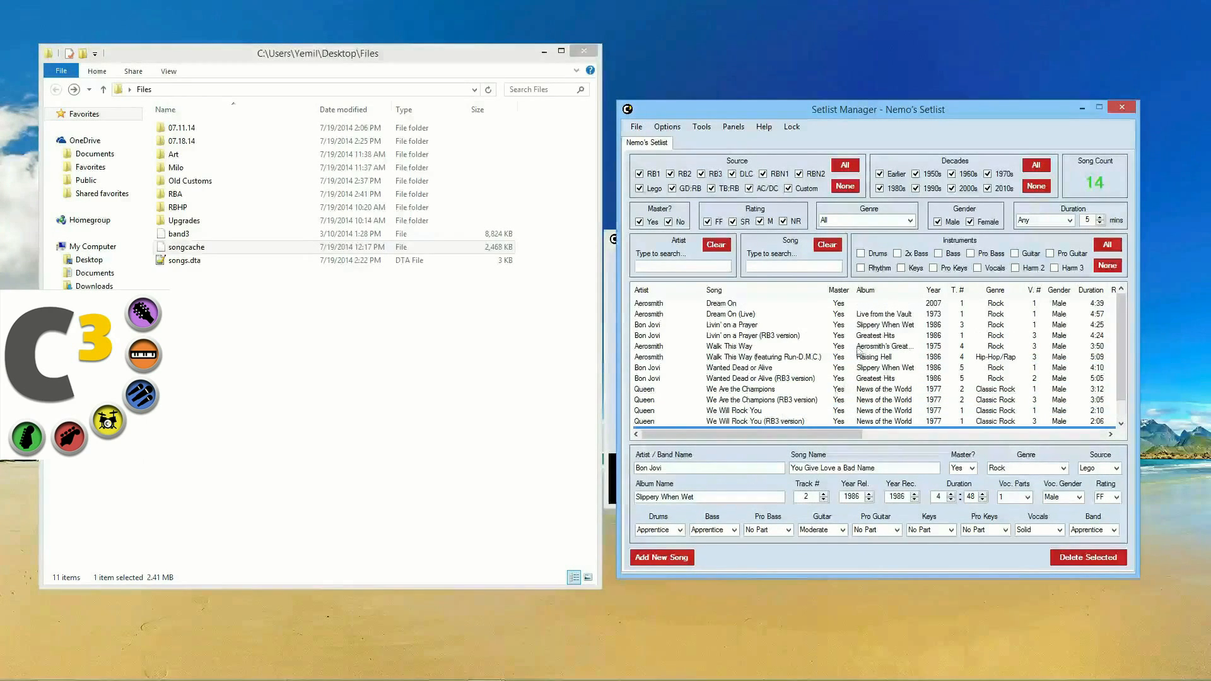
# Step: Show only the songs marked DoNotExport, then reset all filters to list 2952 songs
pyautogui.click(733, 126)
pyautogui.moveTo(701, 126)
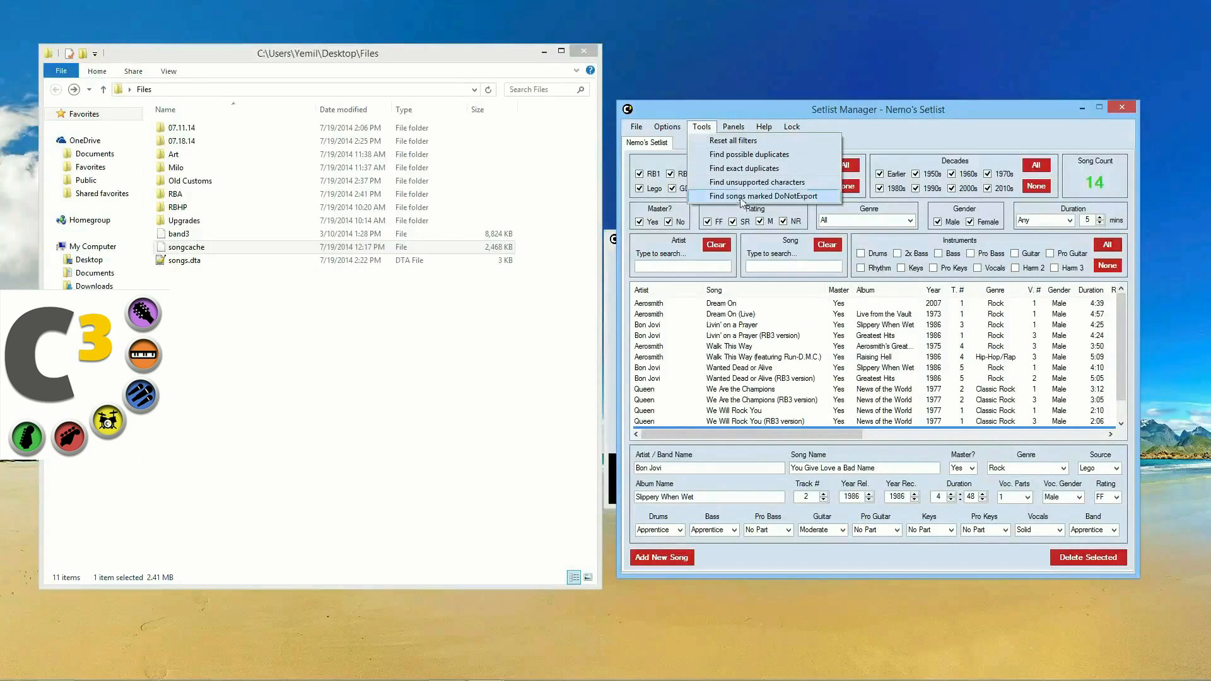
pyautogui.click(778, 197)
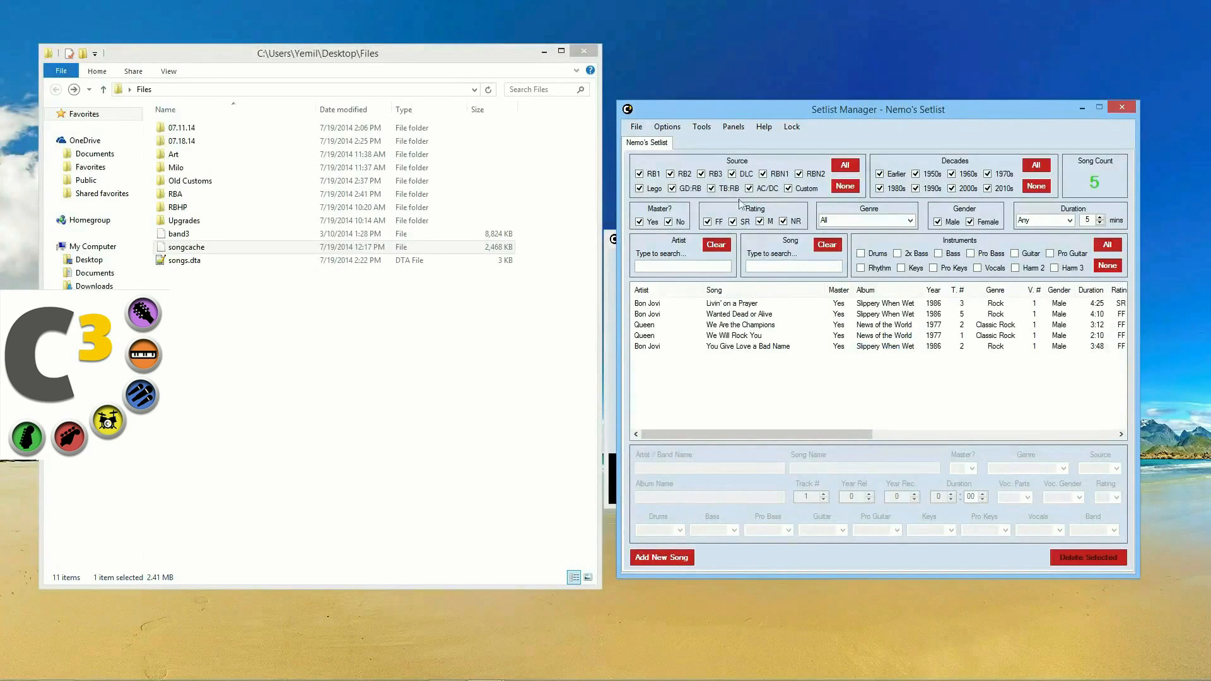
pyautogui.click(723, 129)
pyautogui.moveTo(707, 128)
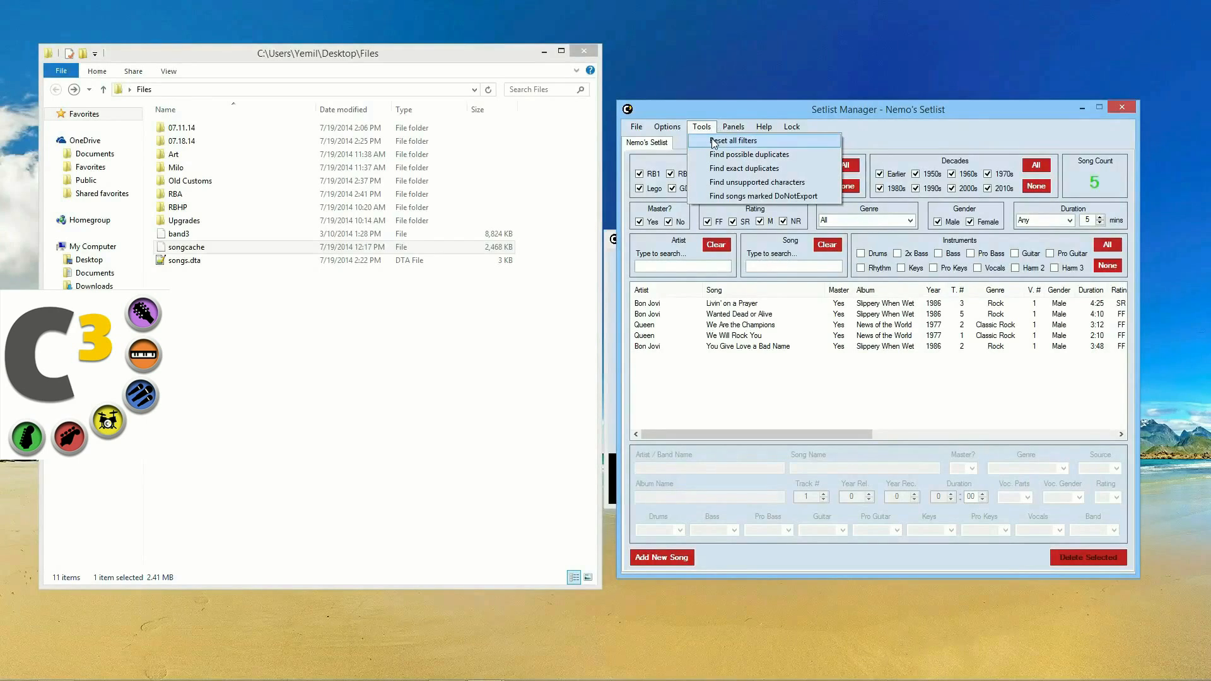
pyautogui.click(715, 142)
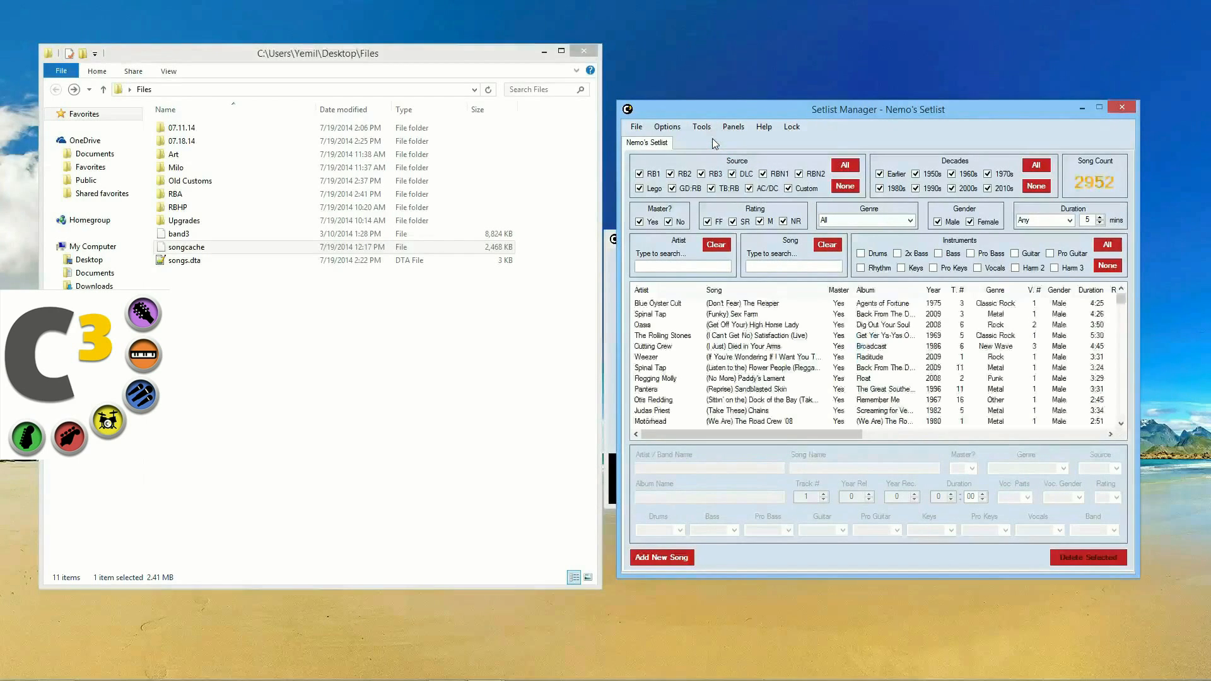
# Step: List the 133 possible duplicates and compare The Smithereens and Edwyn Collins versions of A Girl Like You
pyautogui.click(701, 127)
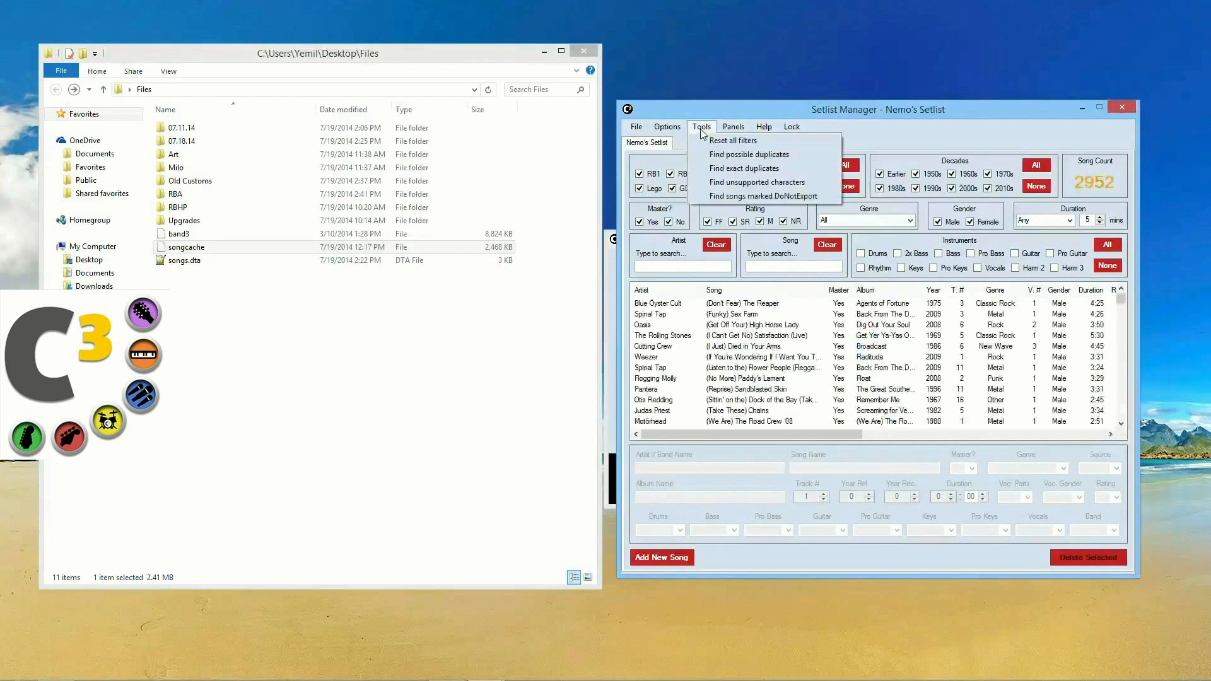
pyautogui.click(746, 156)
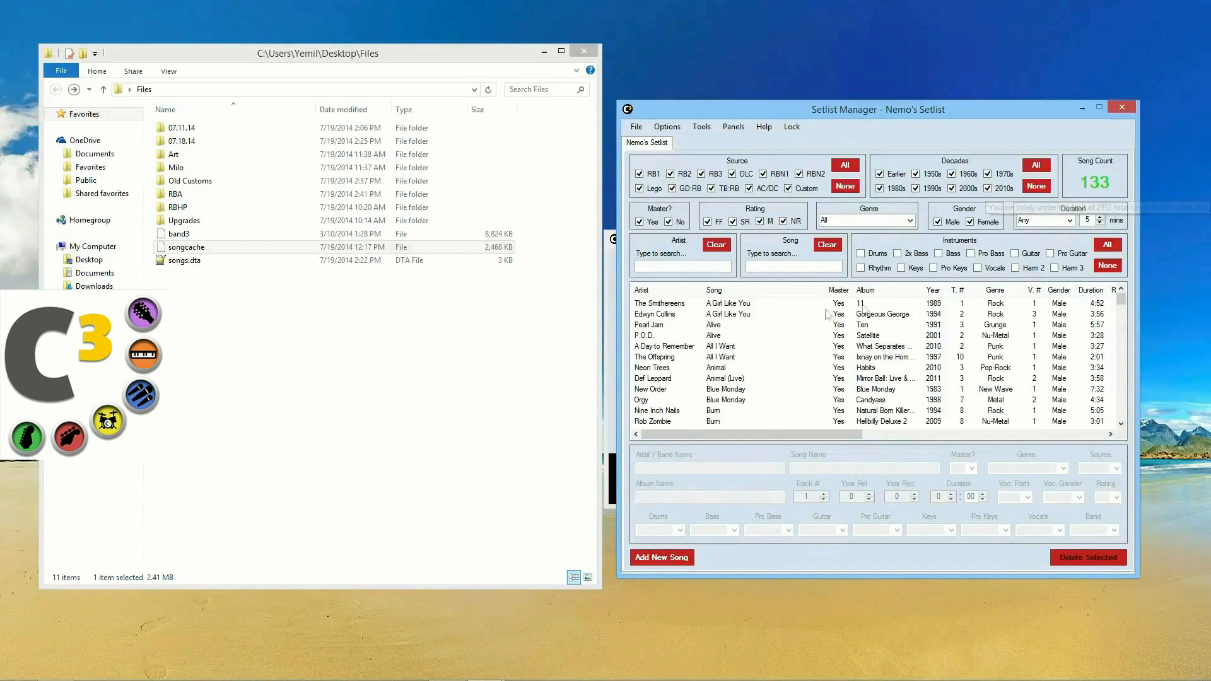
pyautogui.click(729, 307)
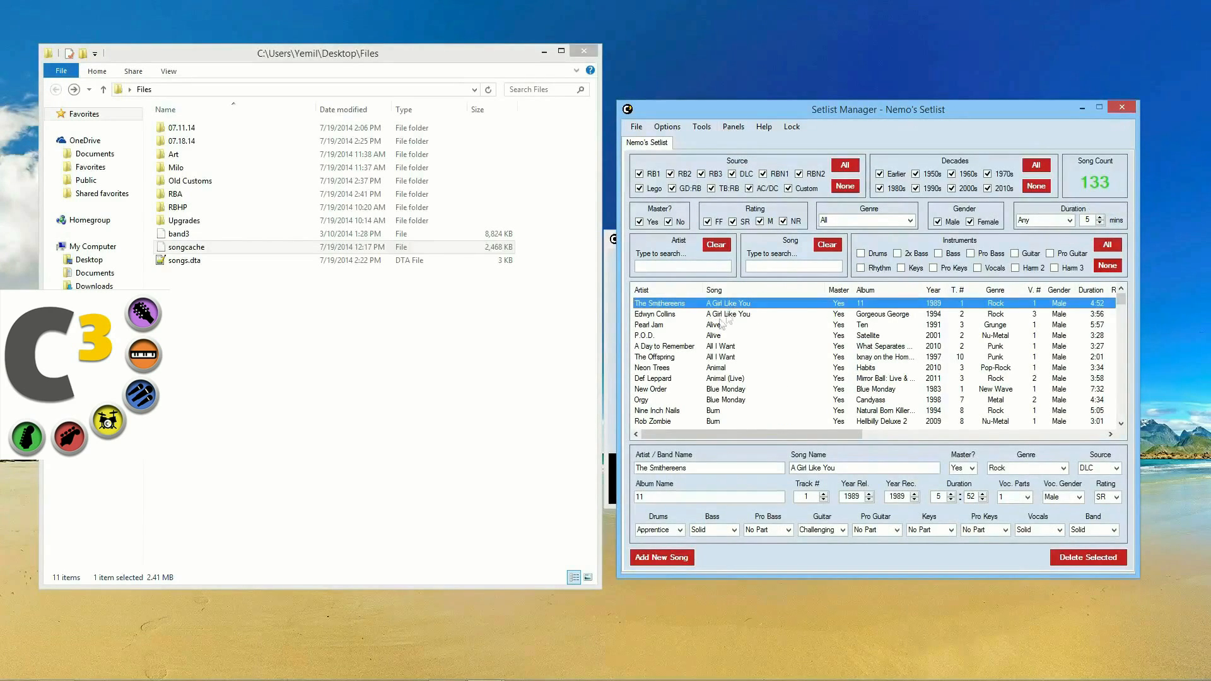
pyautogui.click(663, 316)
pyautogui.click(664, 305)
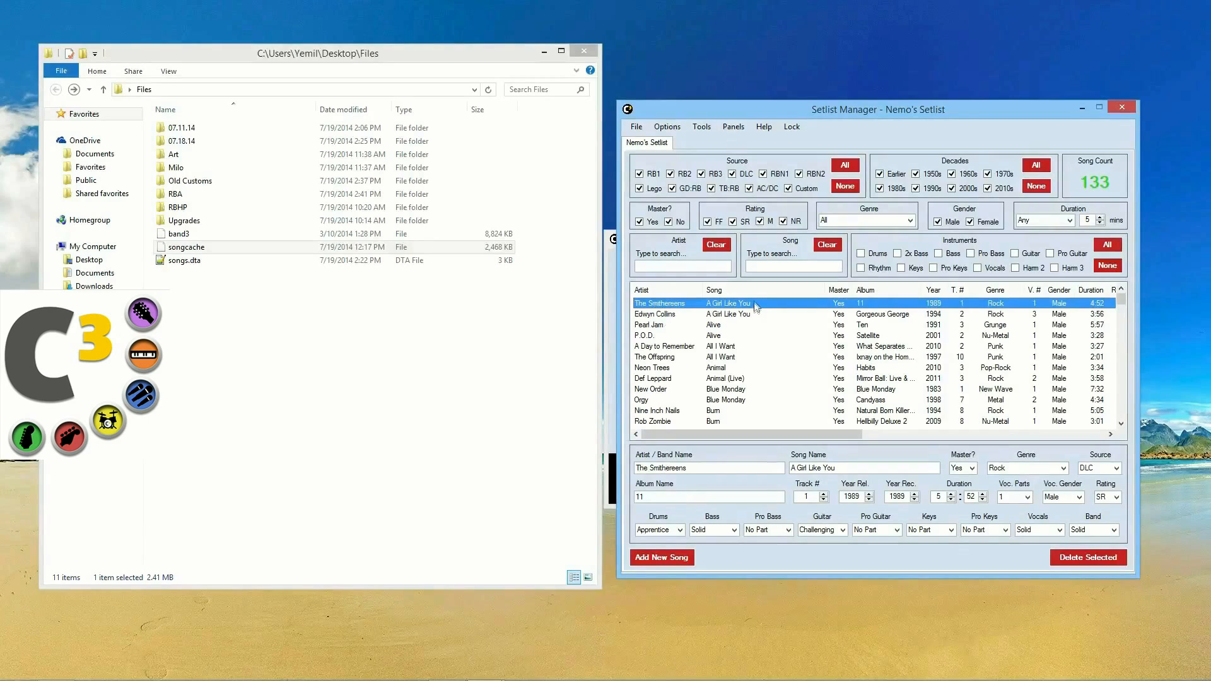
# Step: Compare the Pearl Jam and P.O.D. Alive entries, plus A Day to Remember and The Offspring songs
pyautogui.click(727, 325)
pyautogui.click(721, 336)
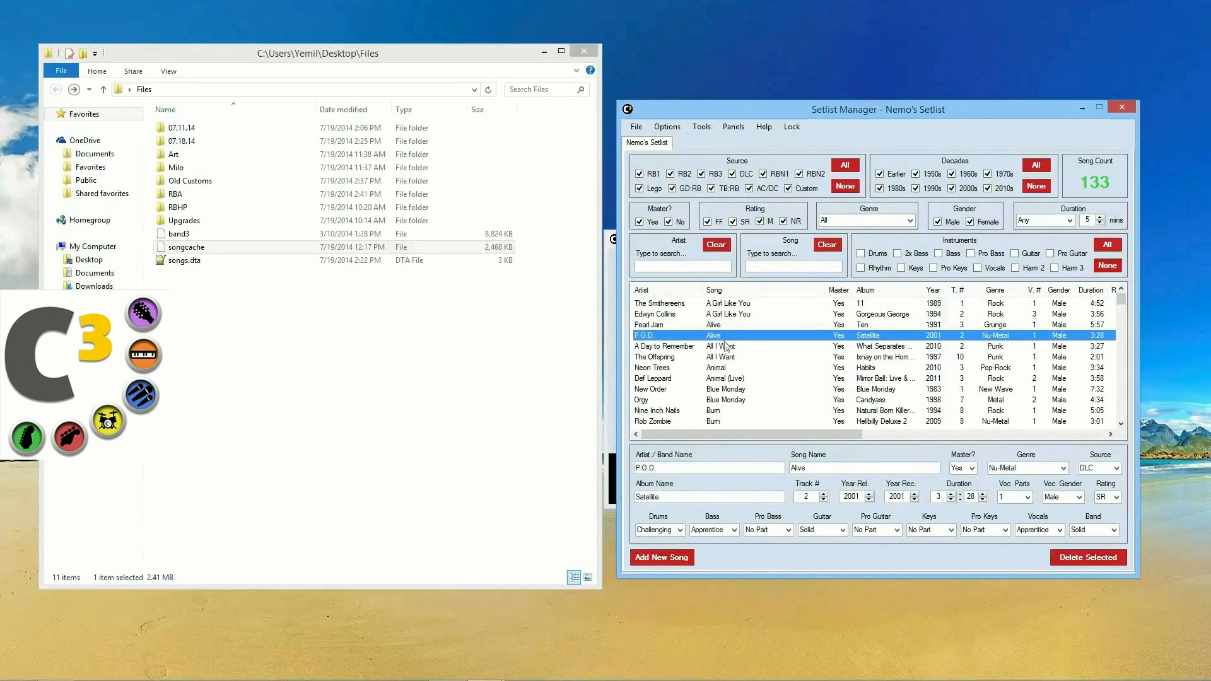
pyautogui.click(725, 347)
pyautogui.click(731, 358)
pyautogui.scroll(-2, 734, 372)
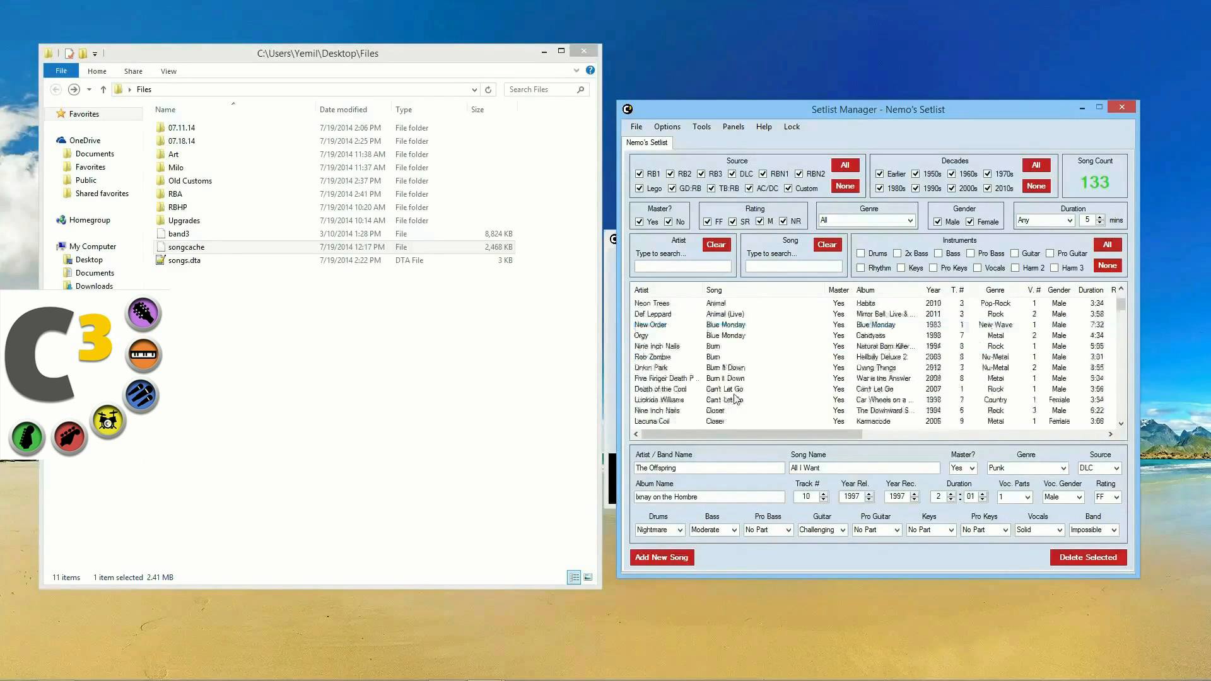
pyautogui.scroll(1, 725, 375)
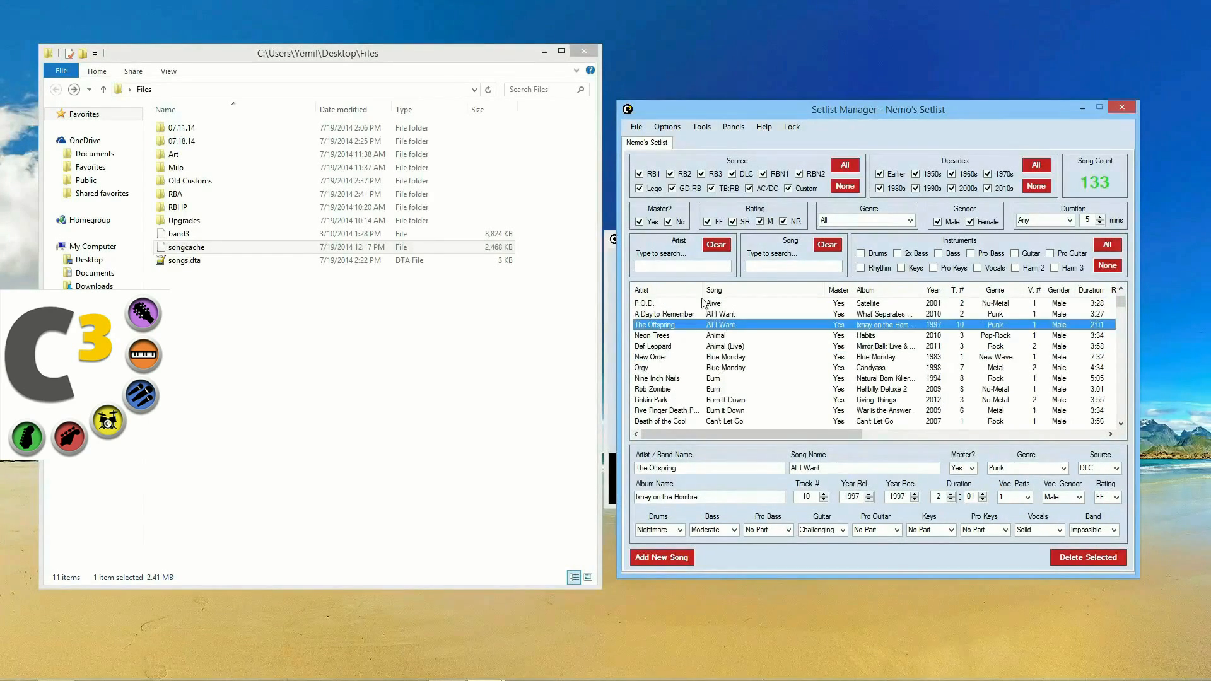
pyautogui.scroll(1, 705, 306)
pyautogui.click(734, 126)
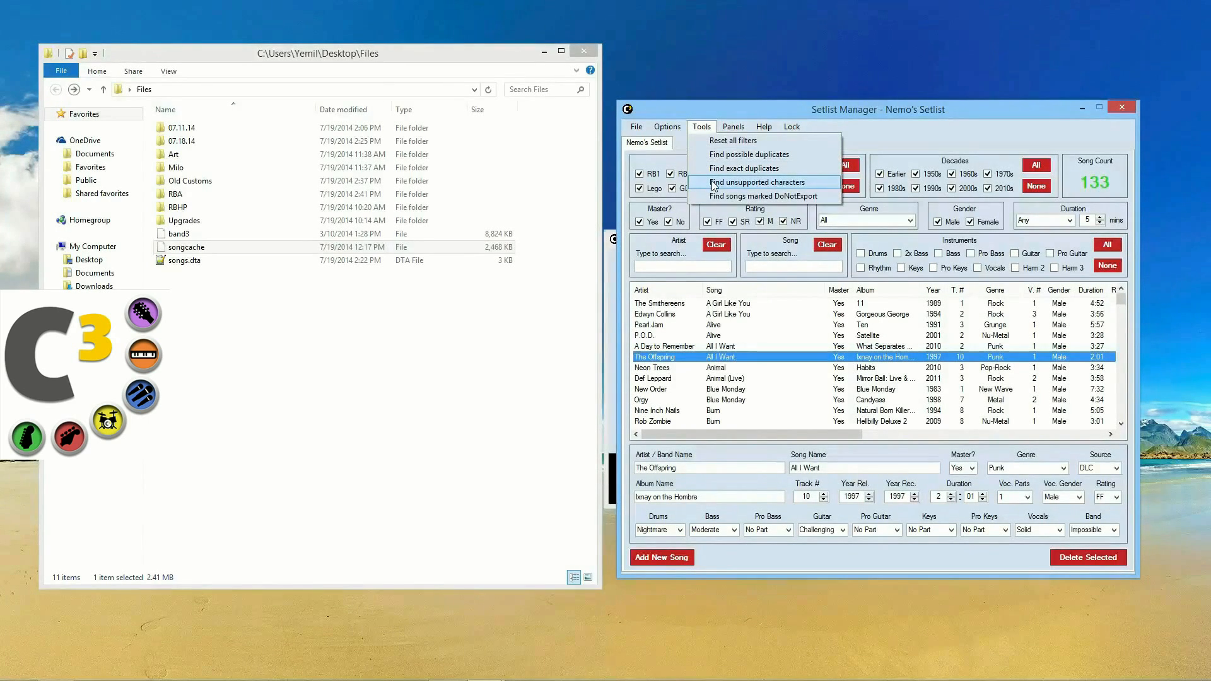
# Step: List the songs with unsupported characters and inspect the Serj Tankian and Lynyrd Skynyrd results
pyautogui.click(714, 184)
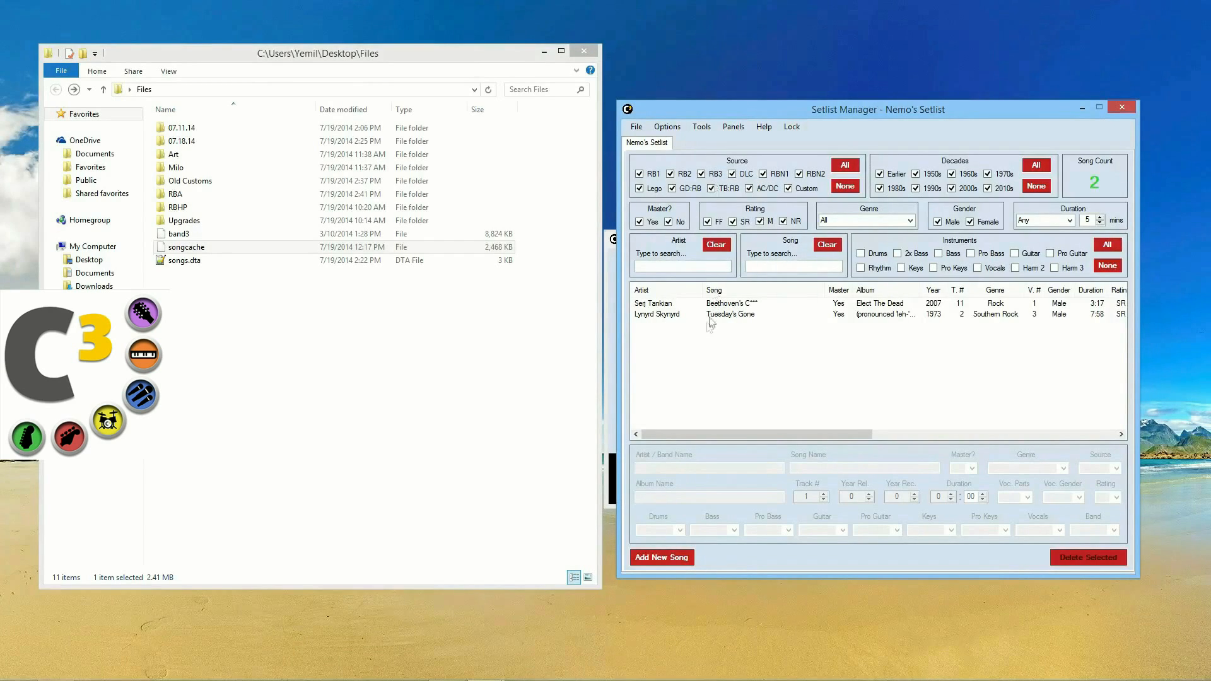
pyautogui.click(680, 306)
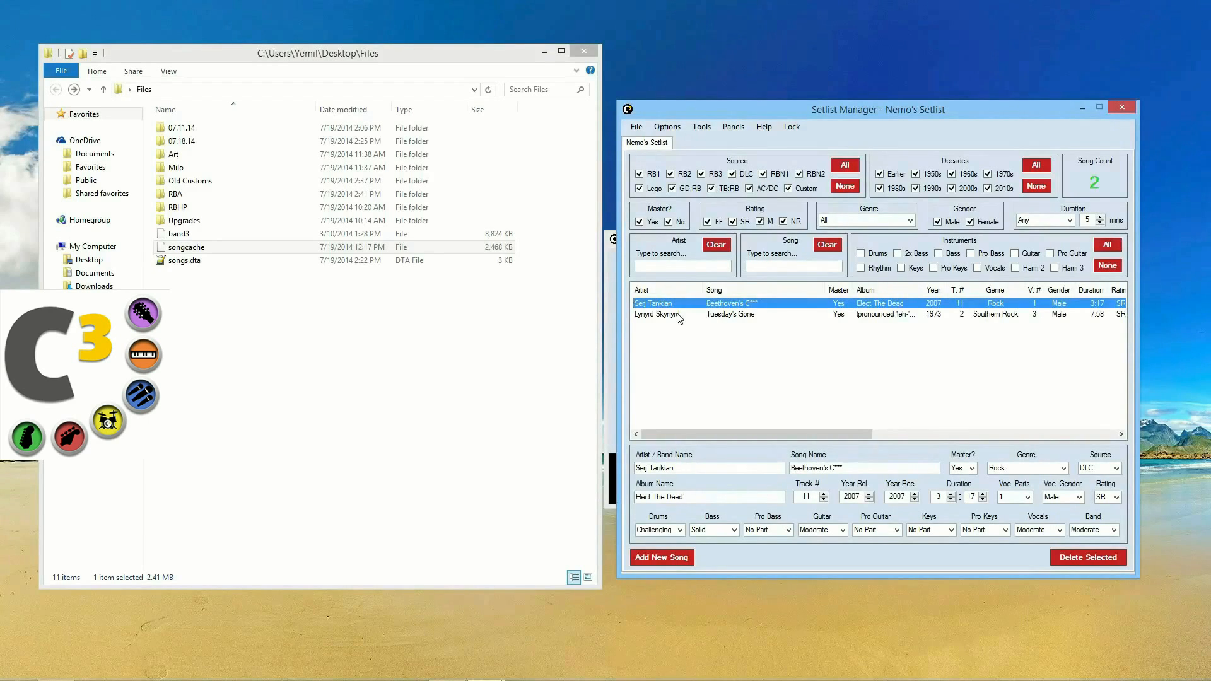
pyautogui.click(683, 315)
pyautogui.click(684, 304)
pyautogui.click(756, 314)
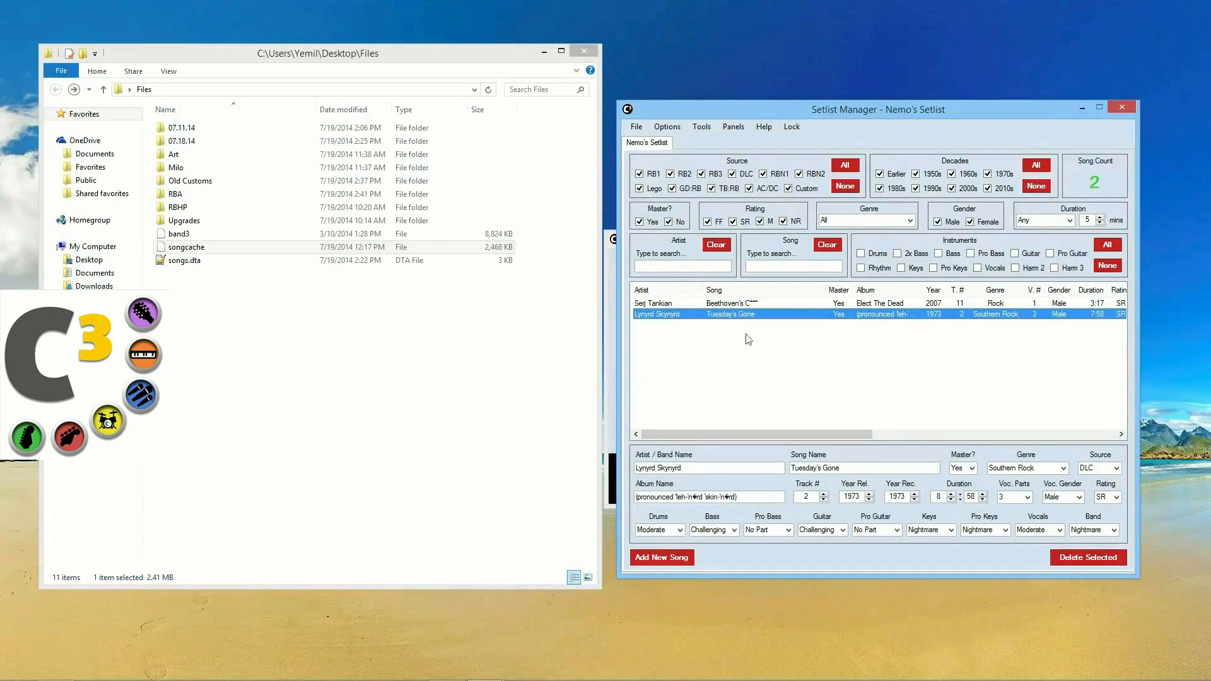
pyautogui.click(744, 305)
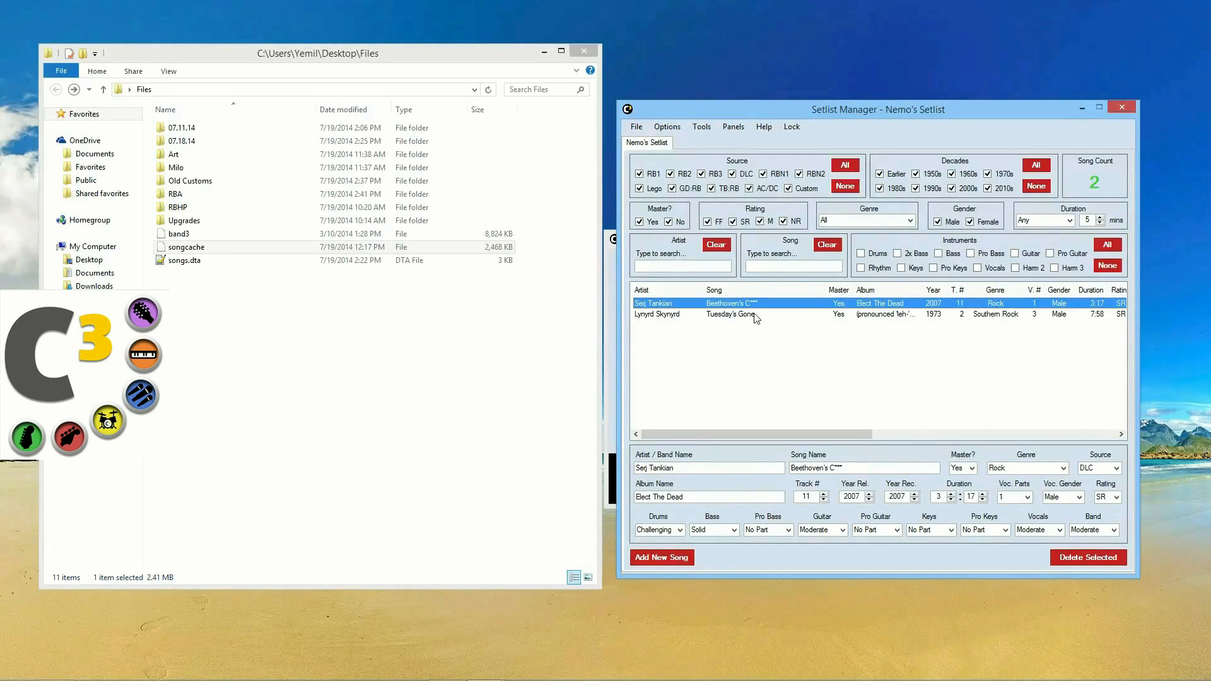
# Step: Reset all filters so all 2952 songs are listed again
pyautogui.click(731, 129)
pyautogui.moveTo(707, 127)
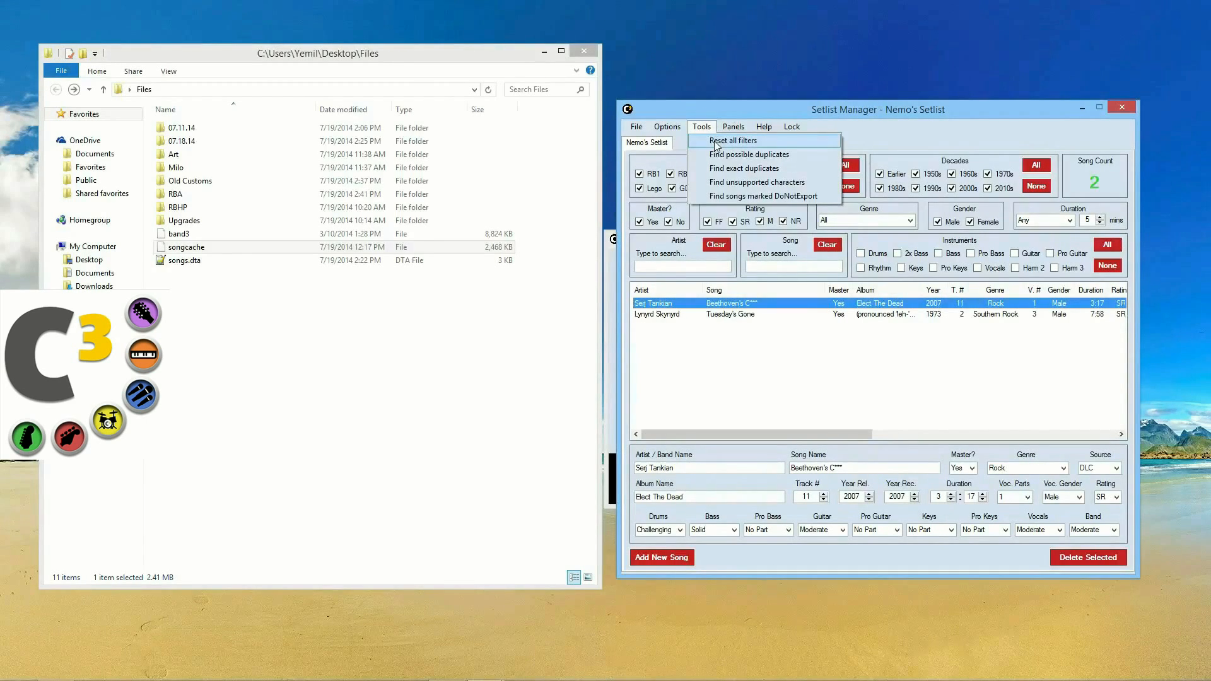
pyautogui.click(717, 141)
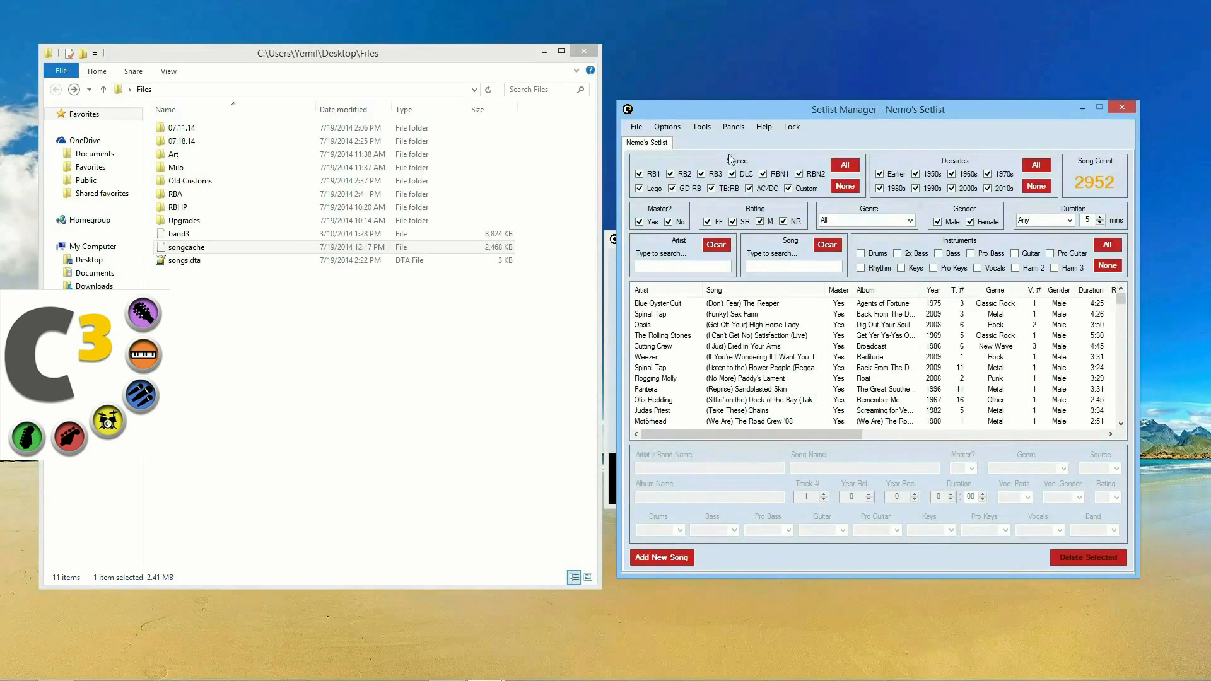
pyautogui.click(666, 129)
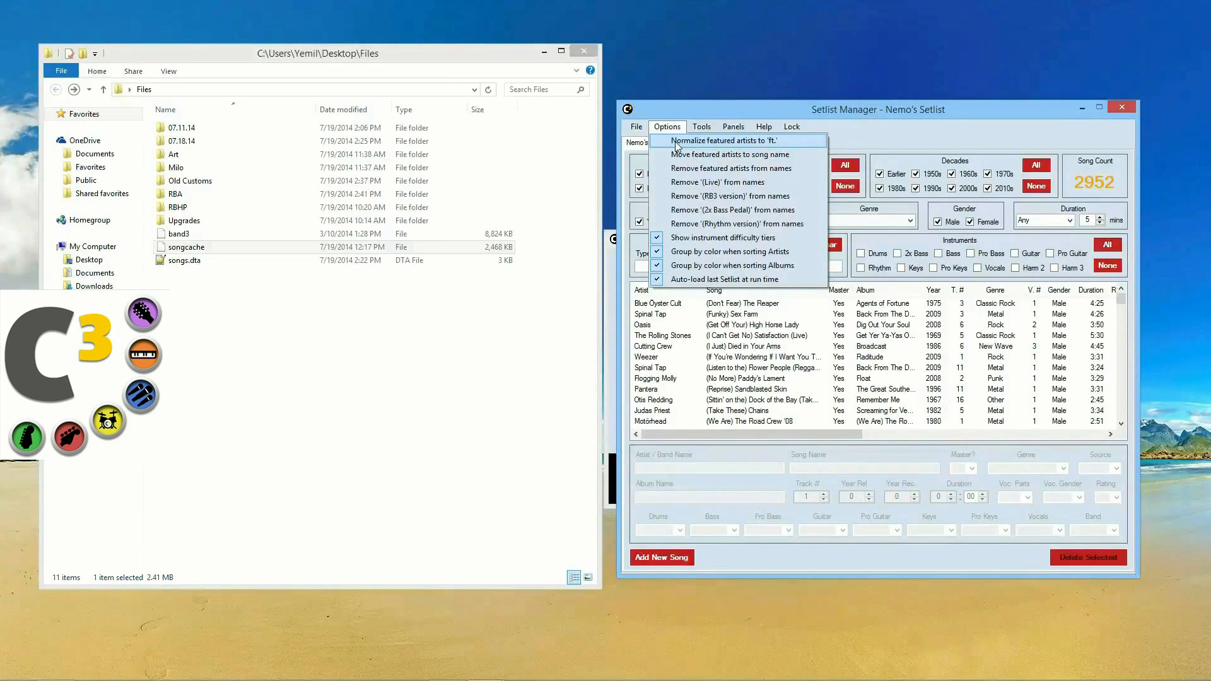
# Step: Normalize featured artists to 'ft.' and sort the 2952 songs by artist, starting with +44
pyautogui.click(707, 143)
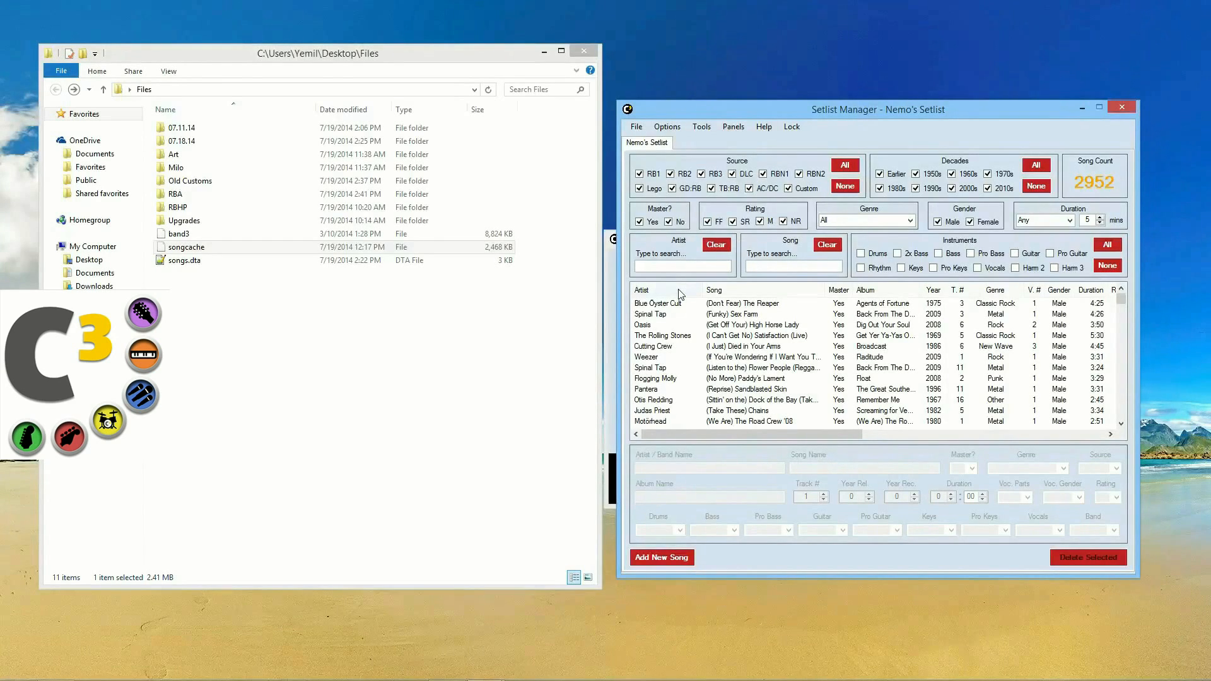
pyautogui.click(680, 291)
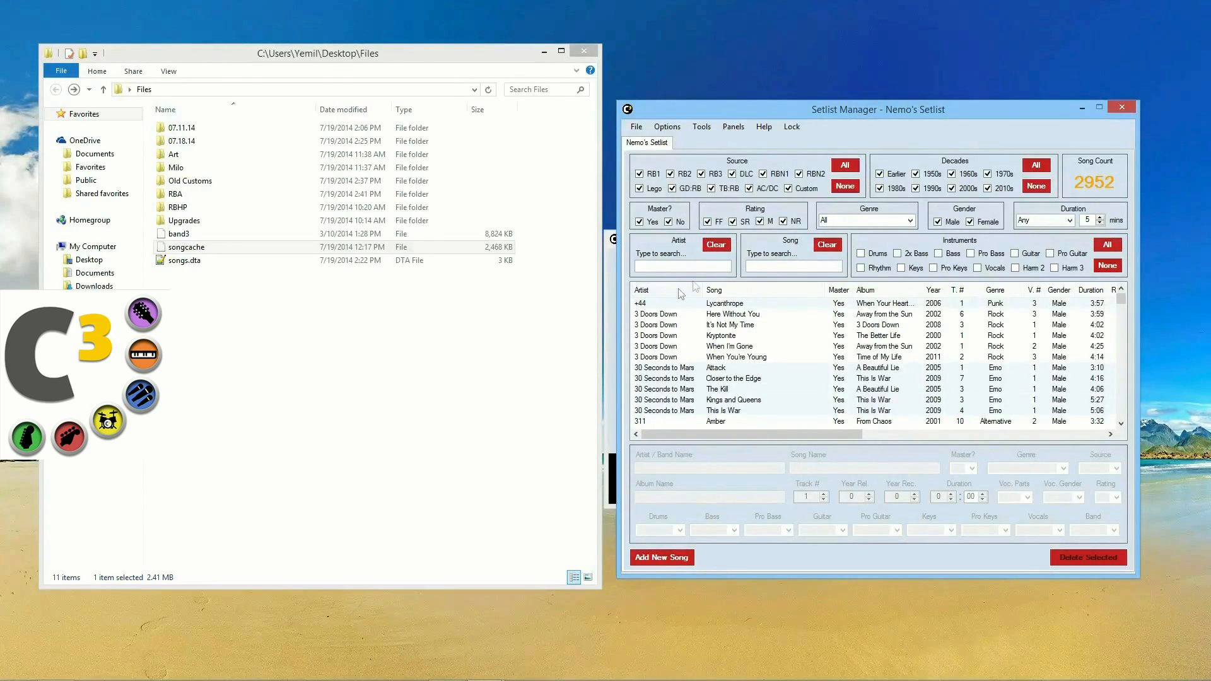
pyautogui.click(667, 127)
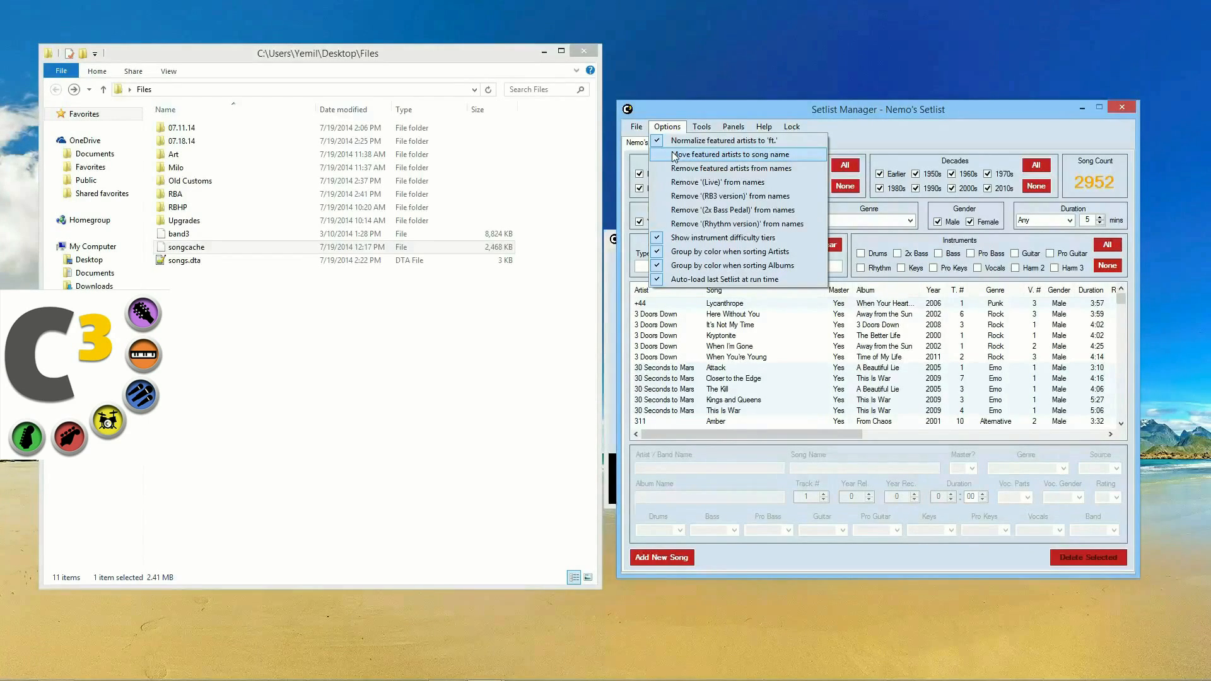
# Step: Move featured artists into song names, widen the Artist and Song columns, and check Kryptonite's details
pyautogui.click(736, 158)
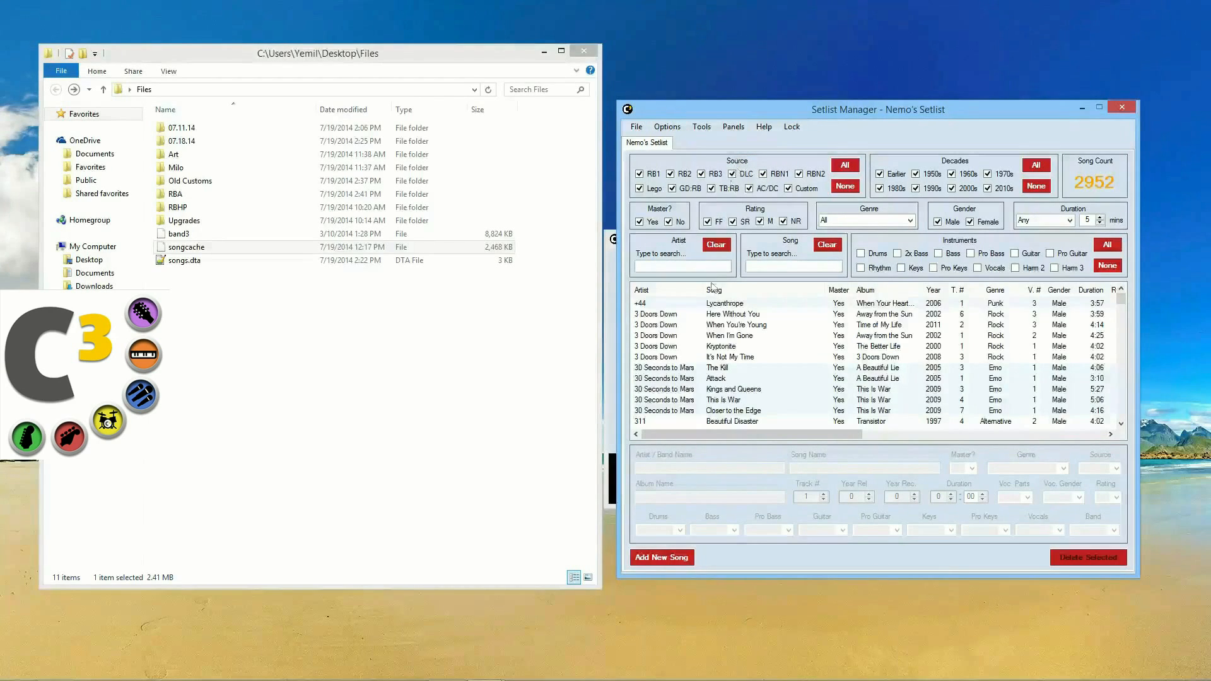
pyautogui.moveTo(702, 292); pyautogui.dragTo(719, 293)
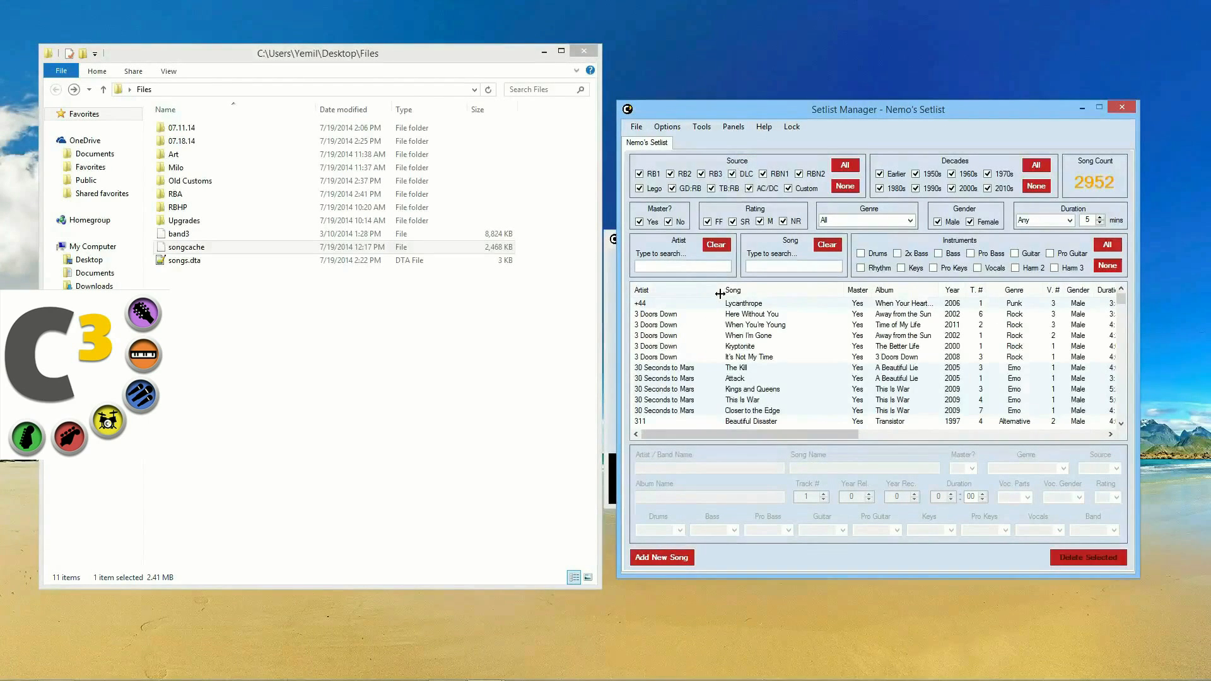
pyautogui.moveTo(844, 290); pyautogui.dragTo(851, 290)
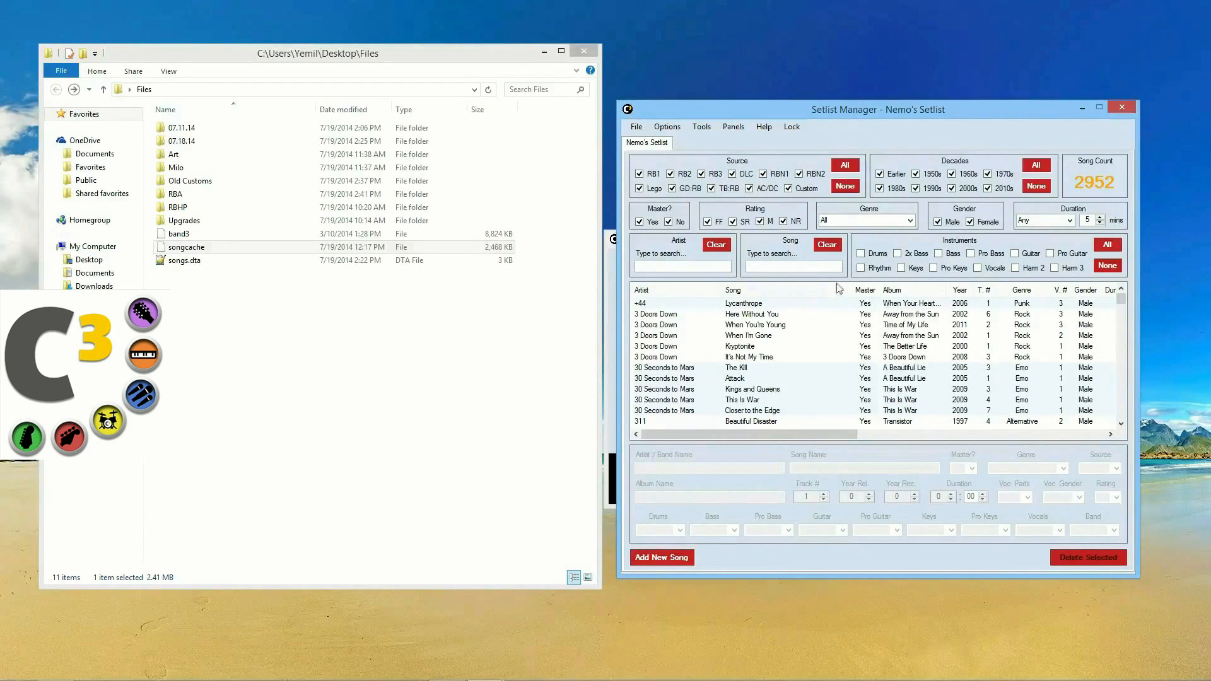
pyautogui.click(193, 249)
pyautogui.click(760, 351)
pyautogui.scroll(-2, 766, 357)
pyautogui.scroll(2, 766, 356)
pyautogui.click(667, 127)
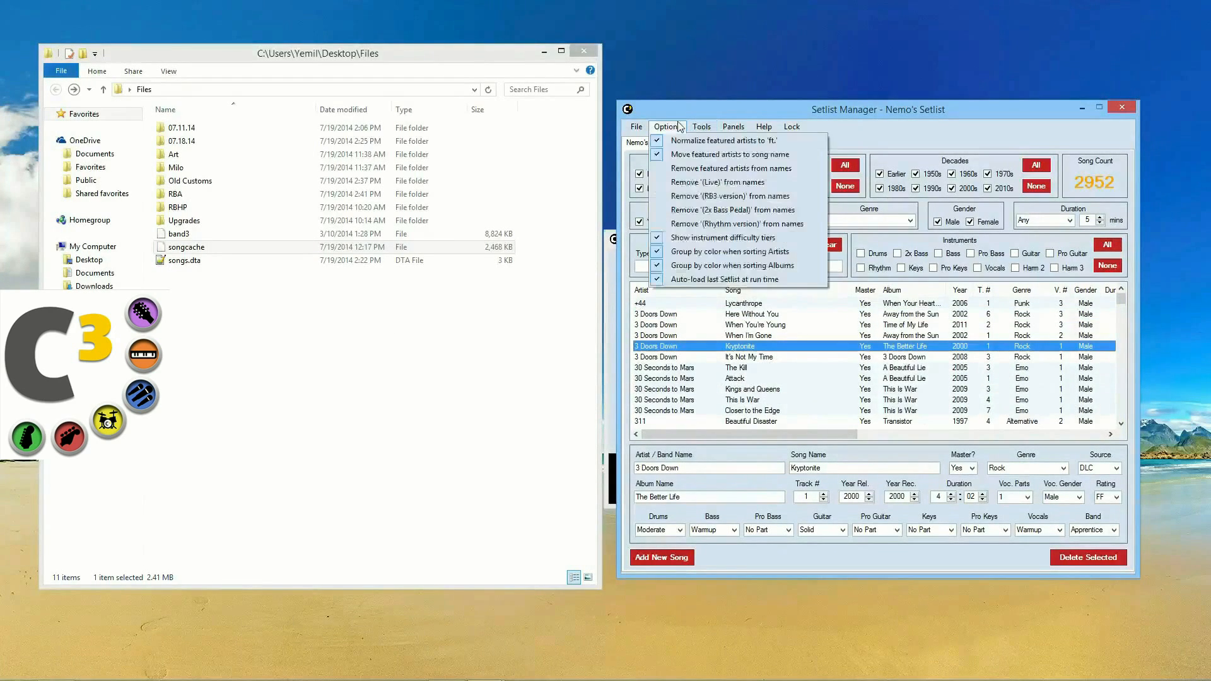
# Step: Strip both '(Live)' and '(RB3 version)' tags from the song names of all 2952 songs
pyautogui.click(695, 186)
pyautogui.click(668, 131)
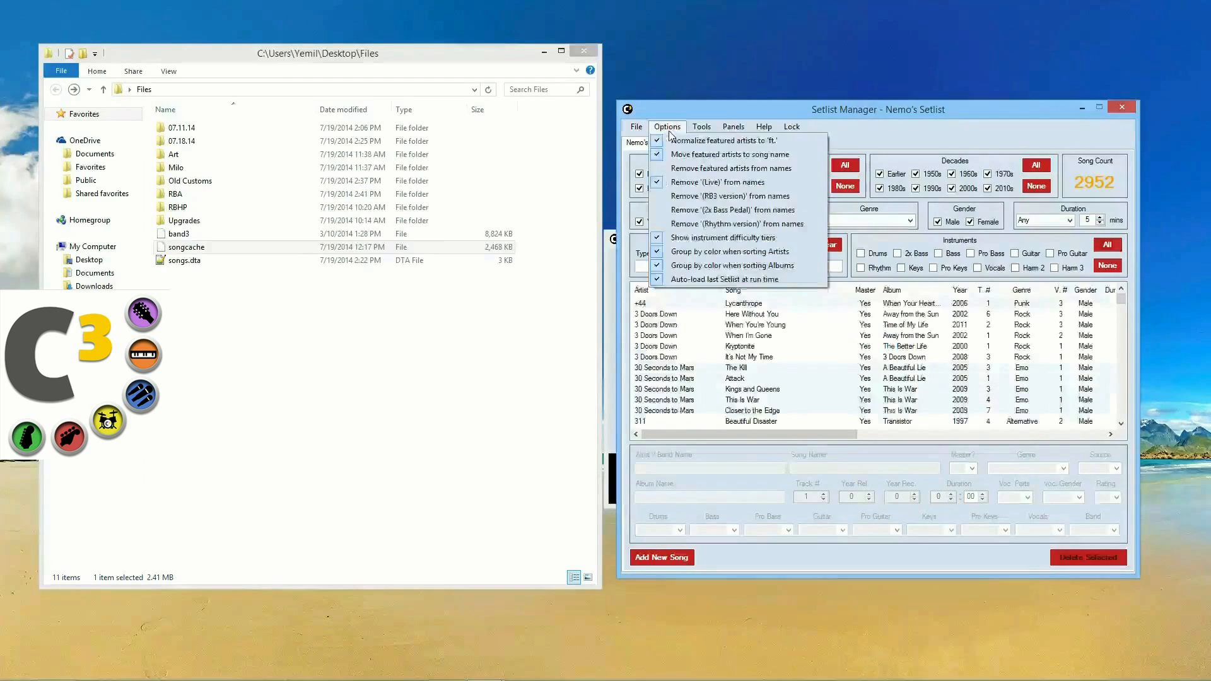
pyautogui.click(694, 197)
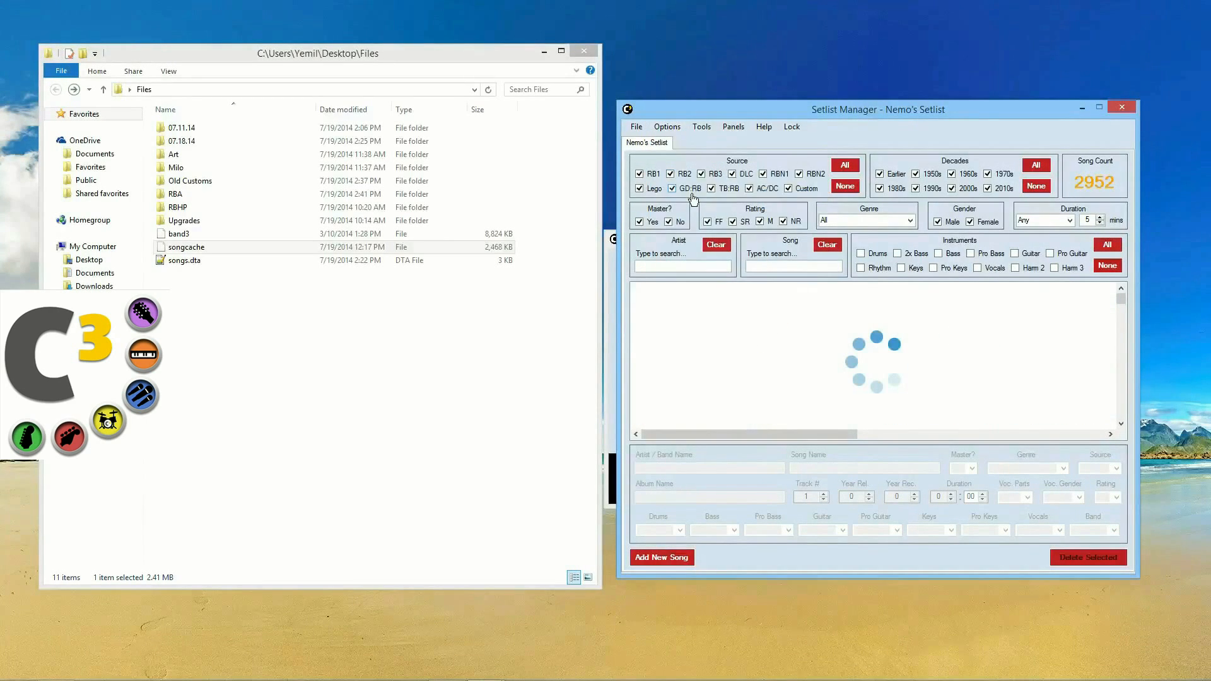
pyautogui.click(667, 127)
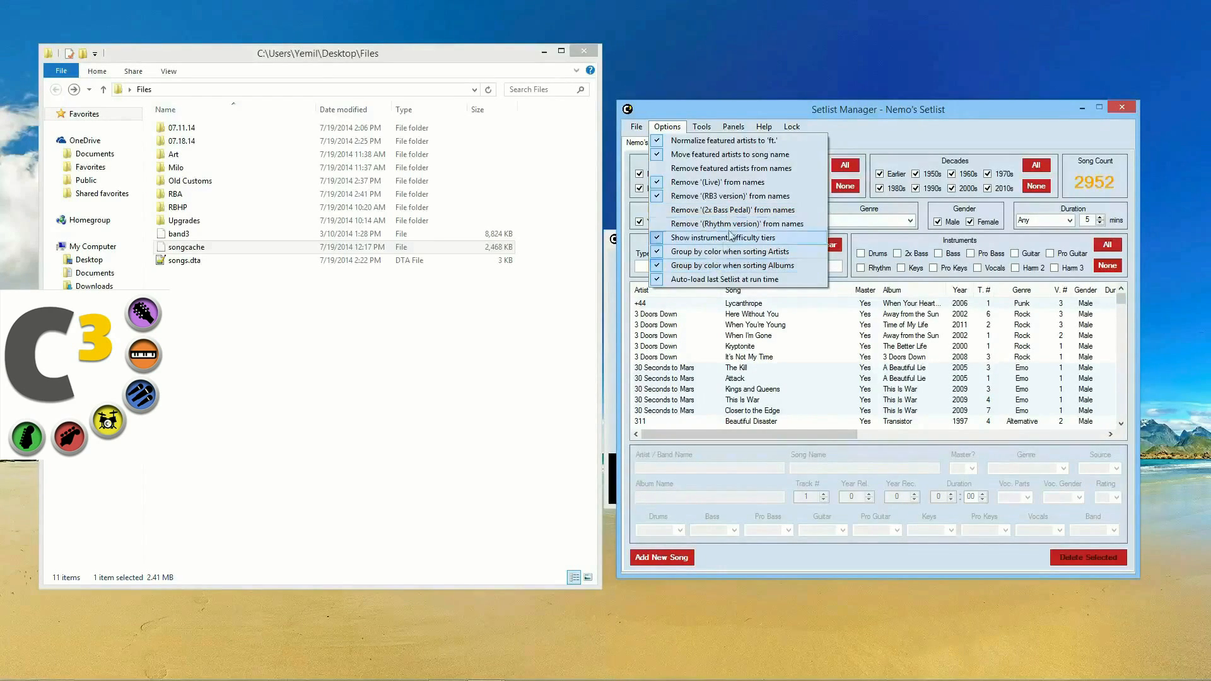
pyautogui.moveTo(709, 128)
pyautogui.moveTo(636, 128)
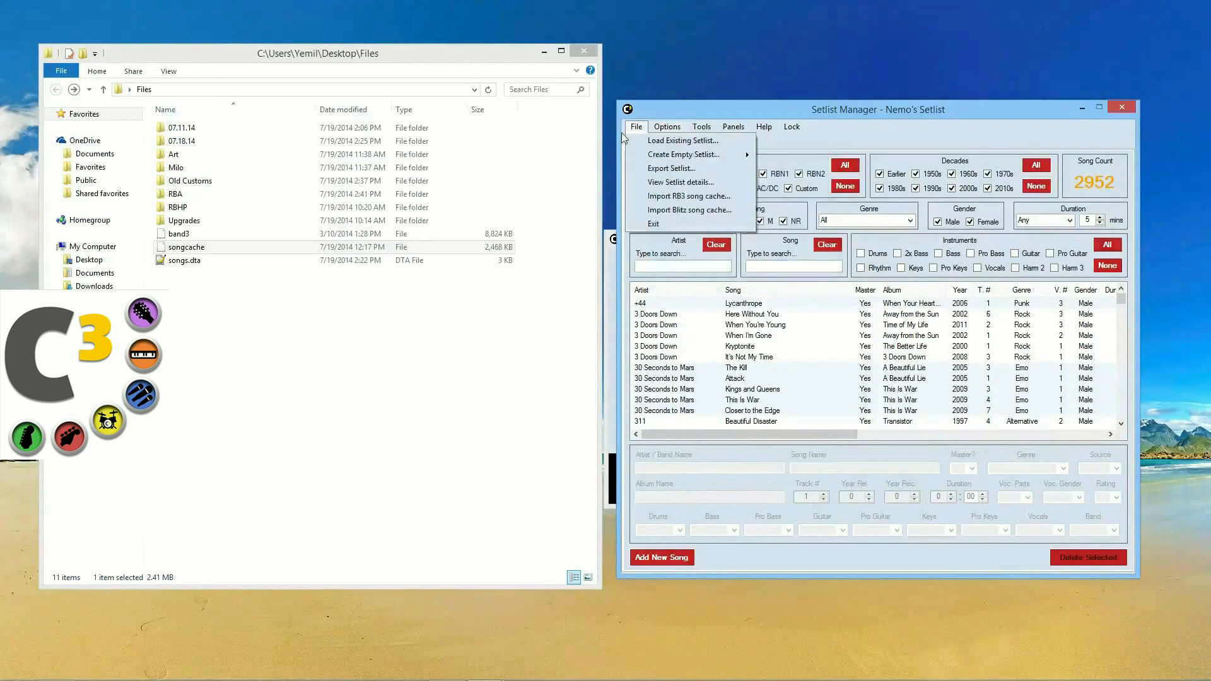
pyautogui.click(791, 128)
pyautogui.write('***')
pyautogui.press('Return')
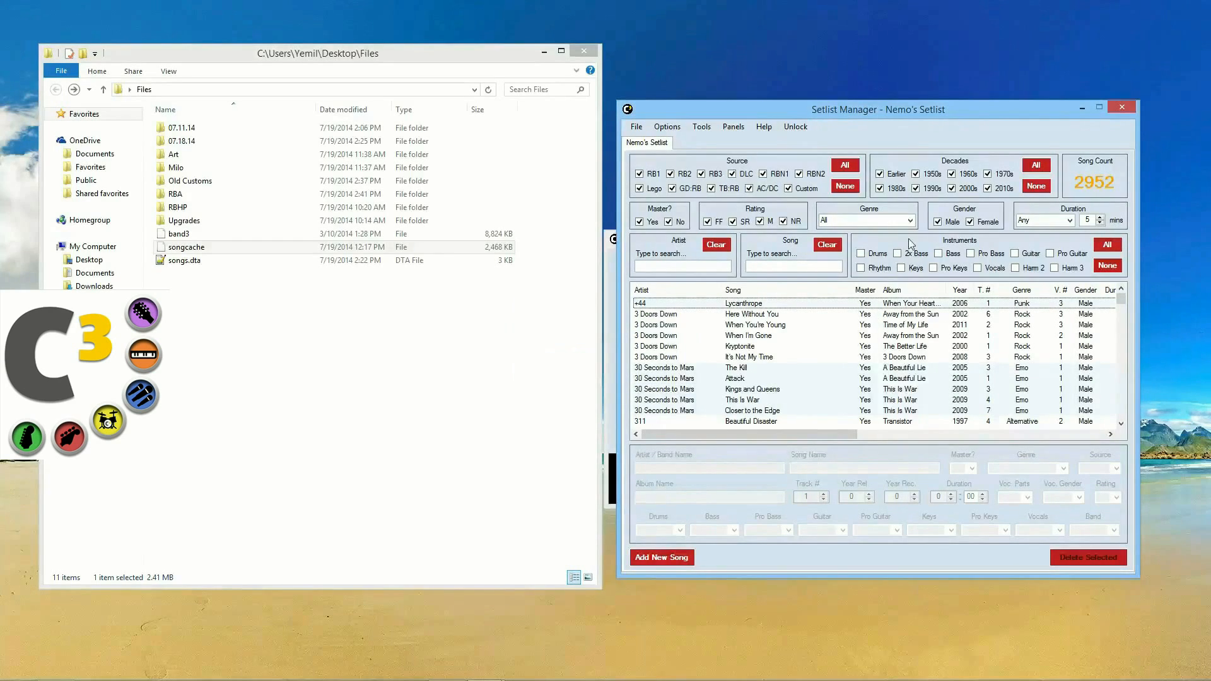
pyautogui.moveTo(872, 111); pyautogui.dragTo(709, 108)
pyautogui.click(550, 344)
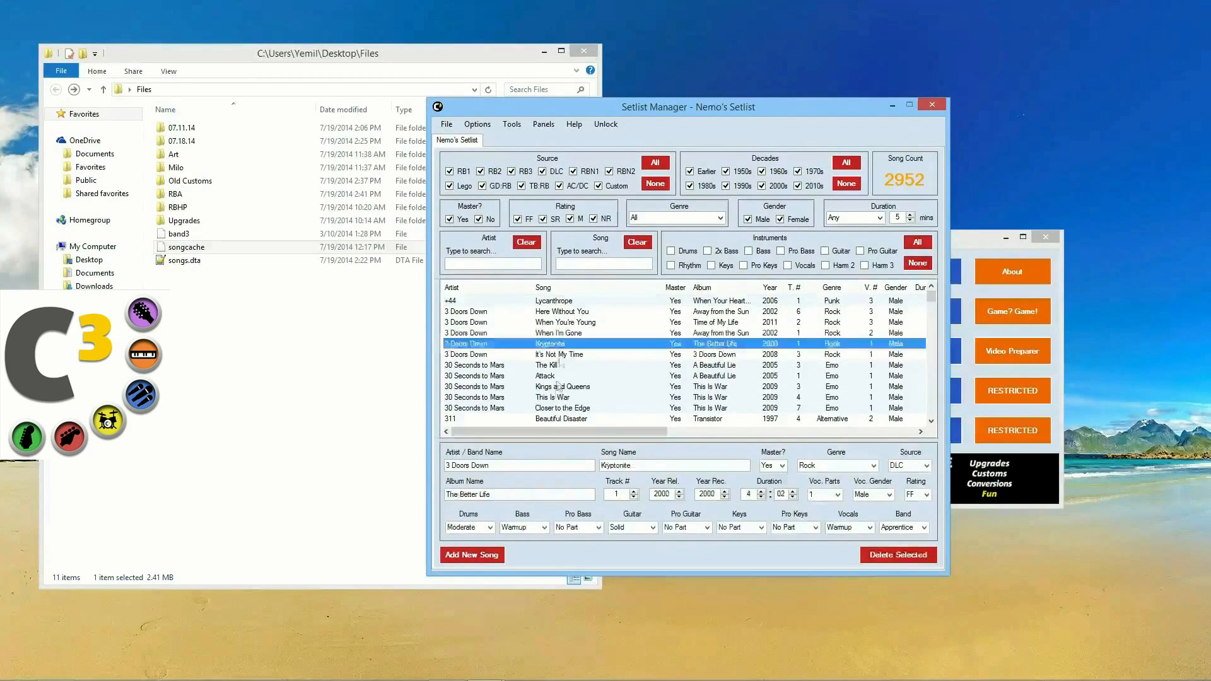
pyautogui.click(558, 386)
pyautogui.click(643, 333)
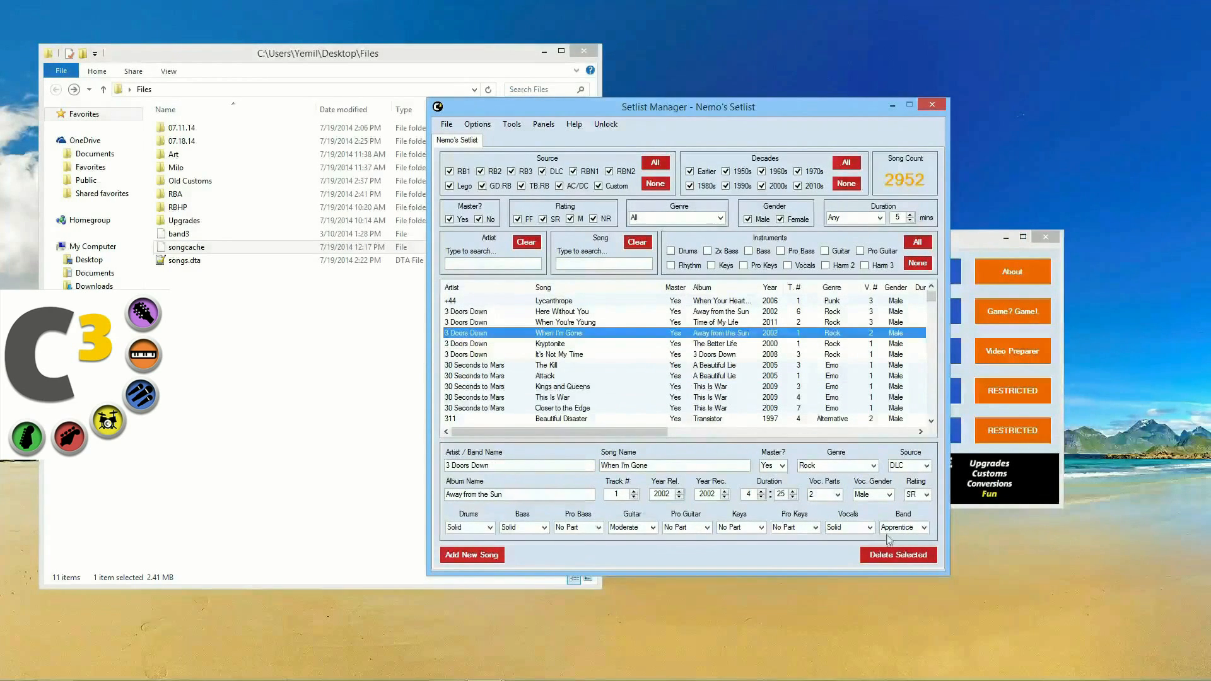
pyautogui.click(888, 561)
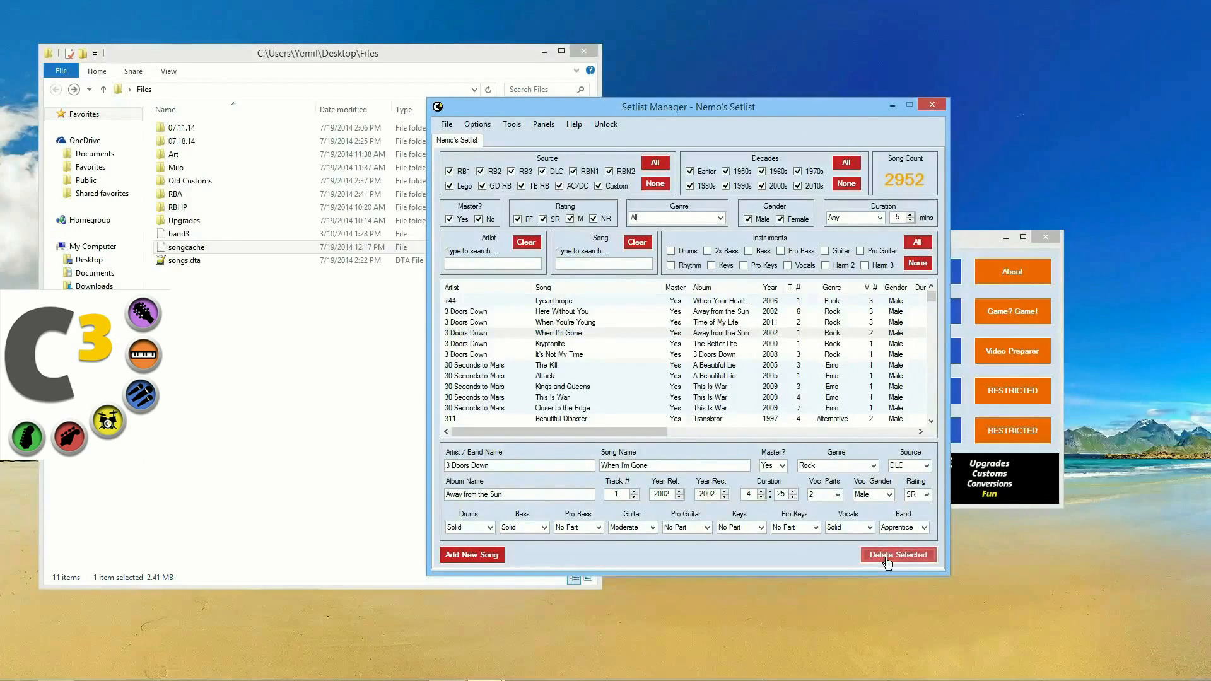
pyautogui.click(498, 355)
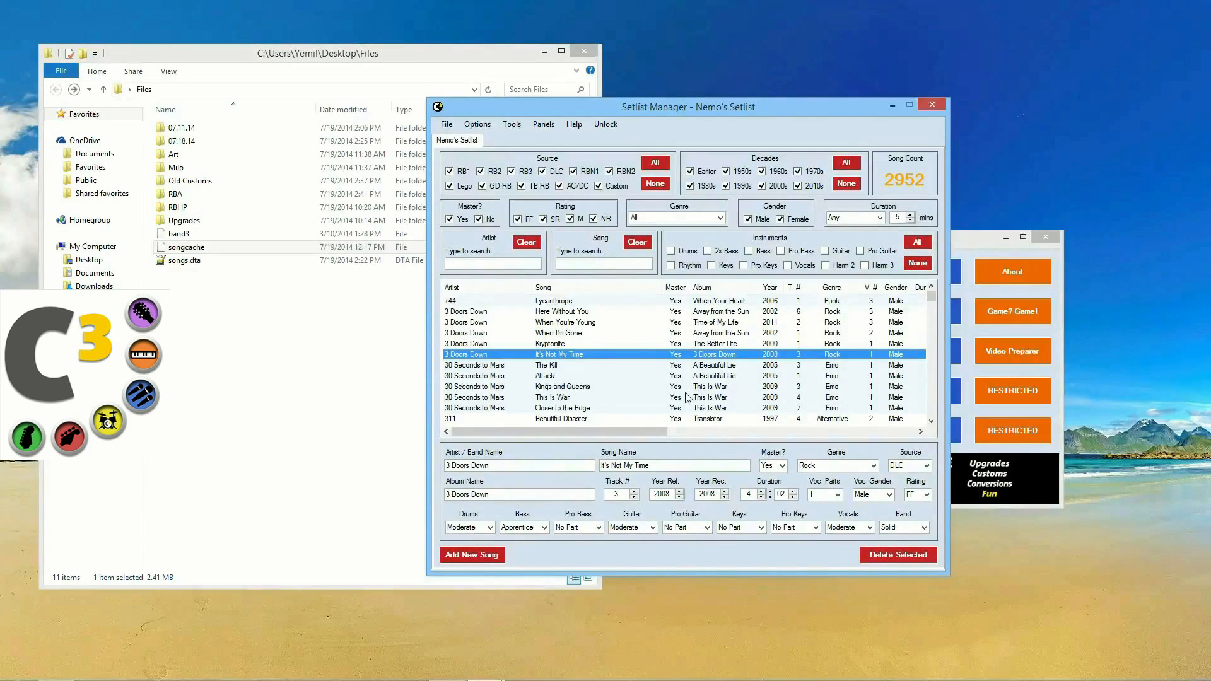
pyautogui.click(490, 556)
pyautogui.click(569, 398)
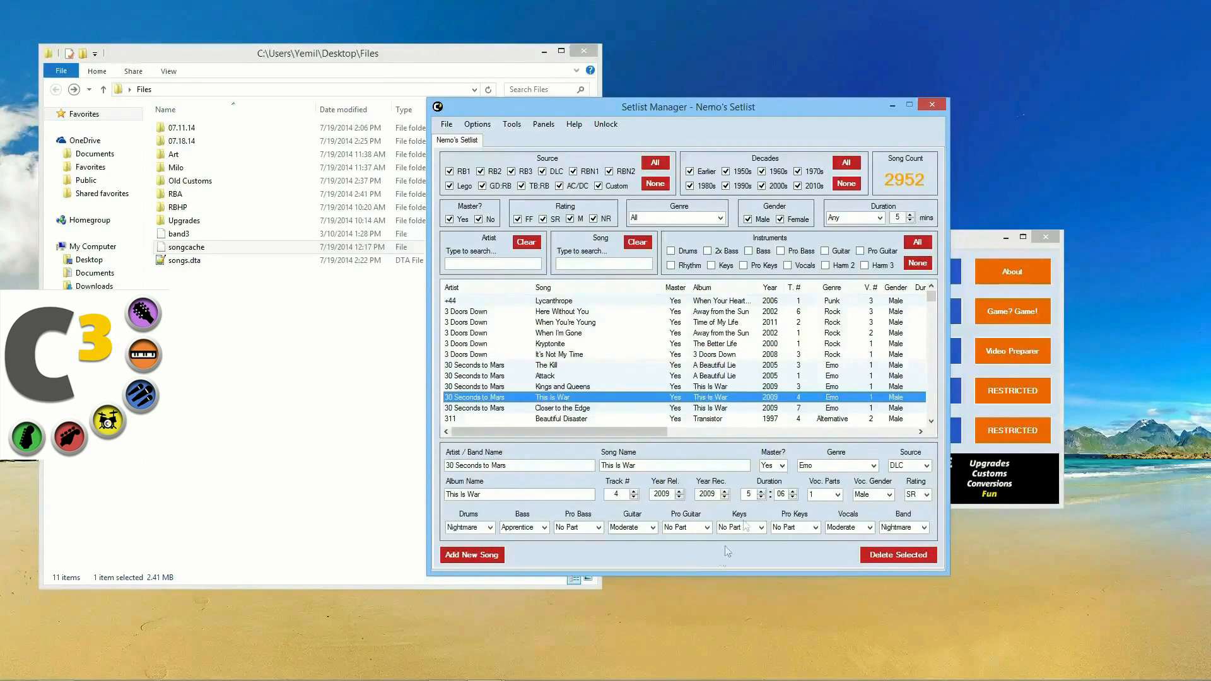
pyautogui.click(705, 355)
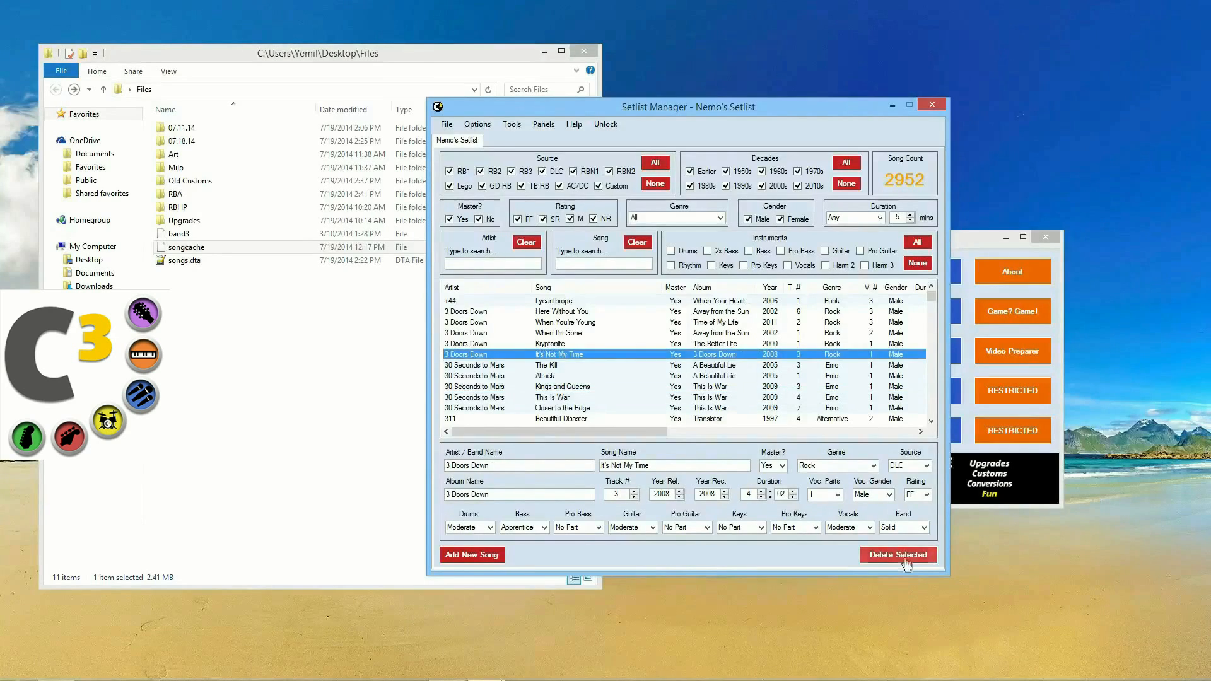
pyautogui.click(898, 555)
pyautogui.click(933, 106)
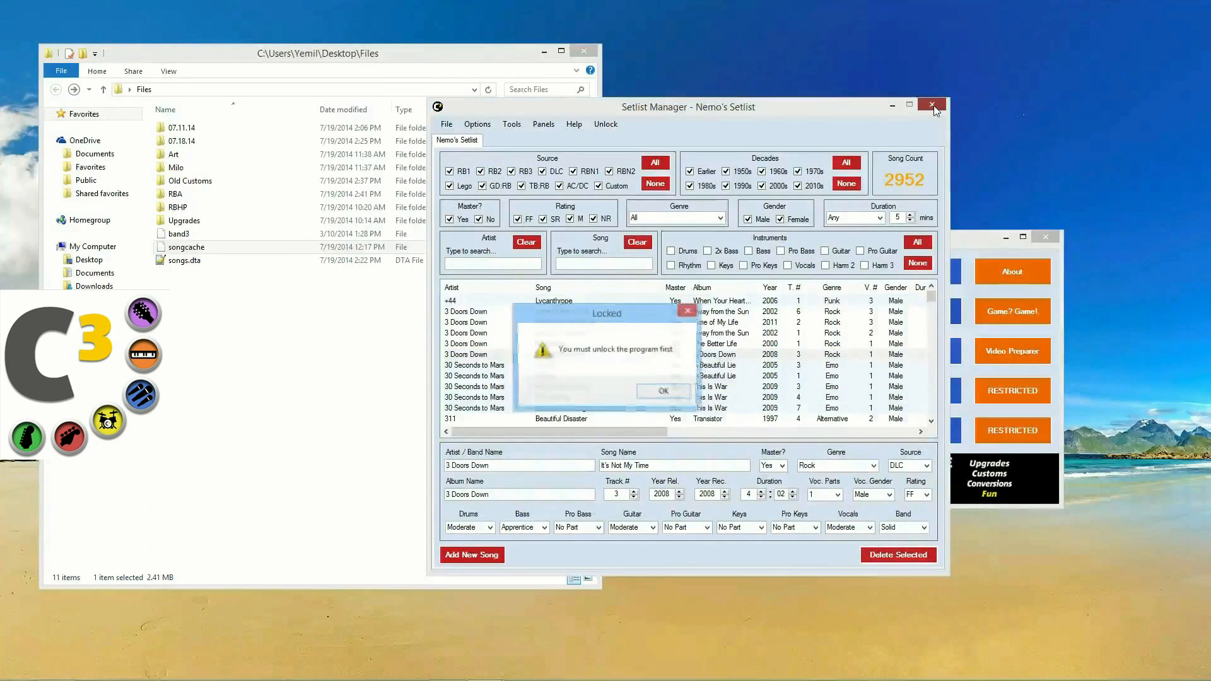
pyautogui.click(672, 393)
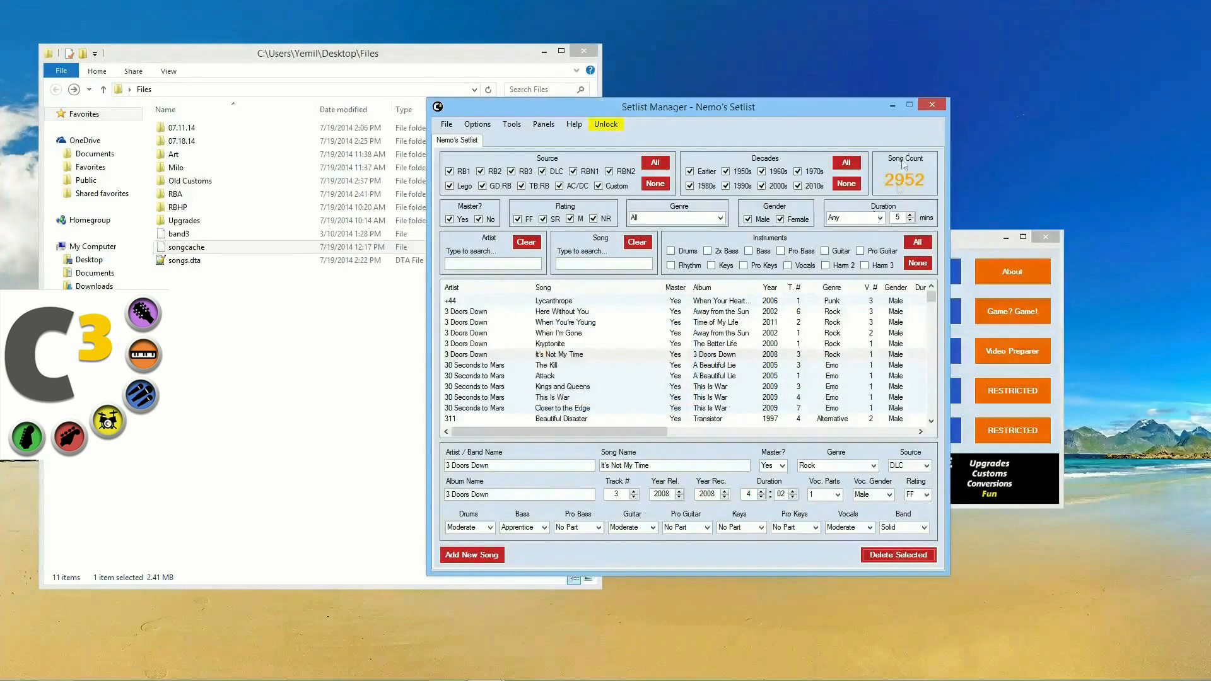
pyautogui.click(1046, 240)
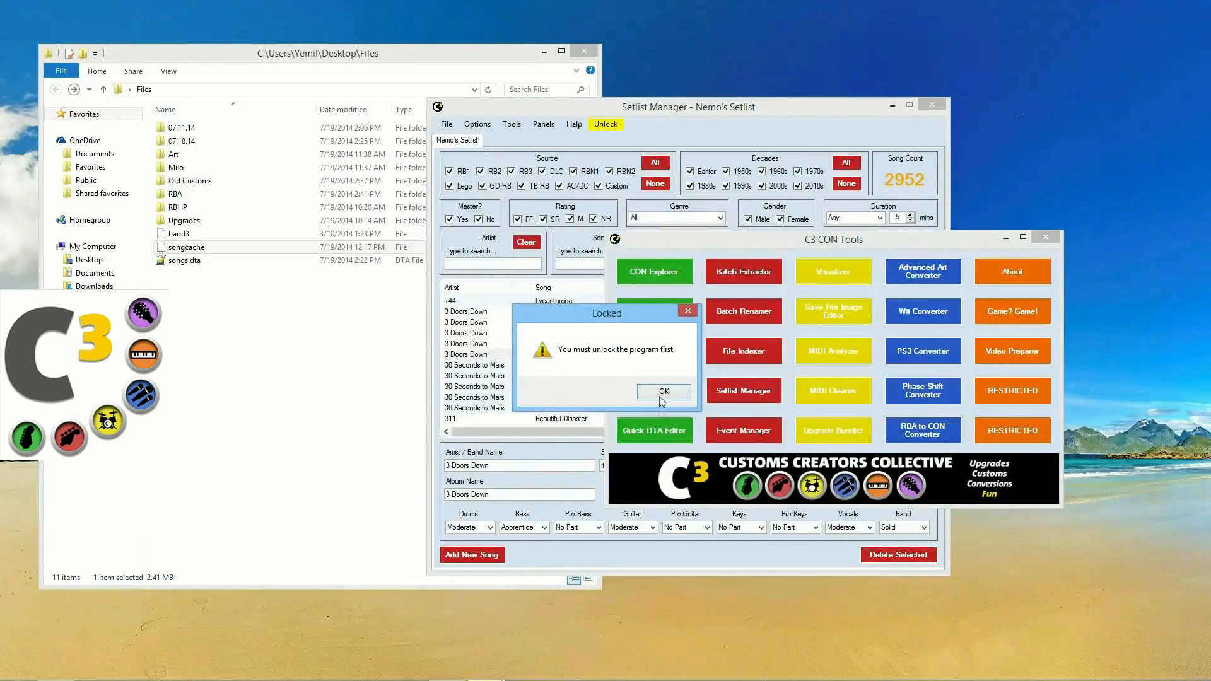
pyautogui.click(668, 393)
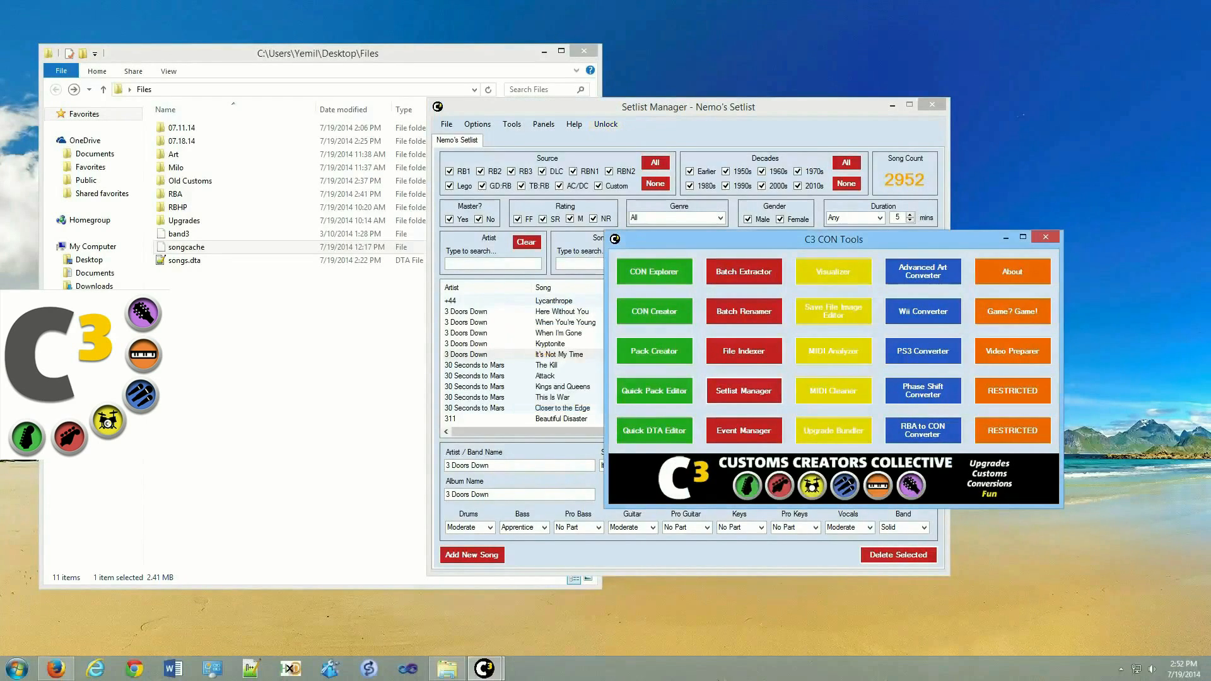
pyautogui.rightClick(495, 670)
pyautogui.click(497, 633)
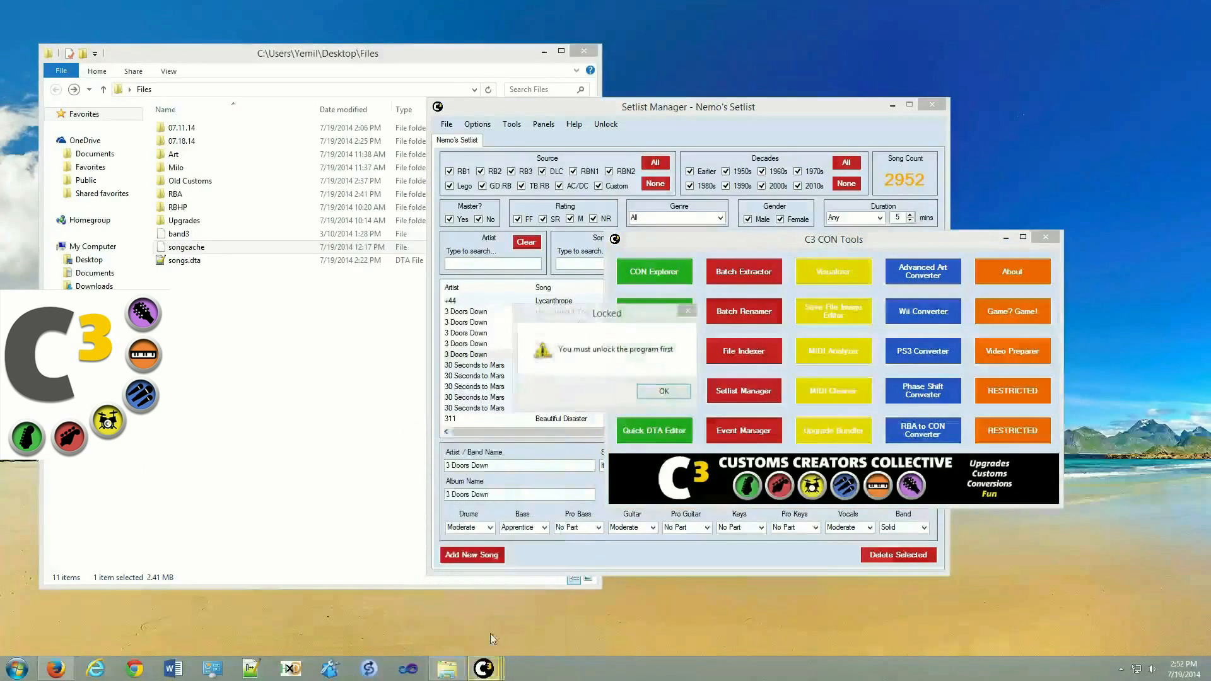
pyautogui.click(654, 394)
pyautogui.click(655, 393)
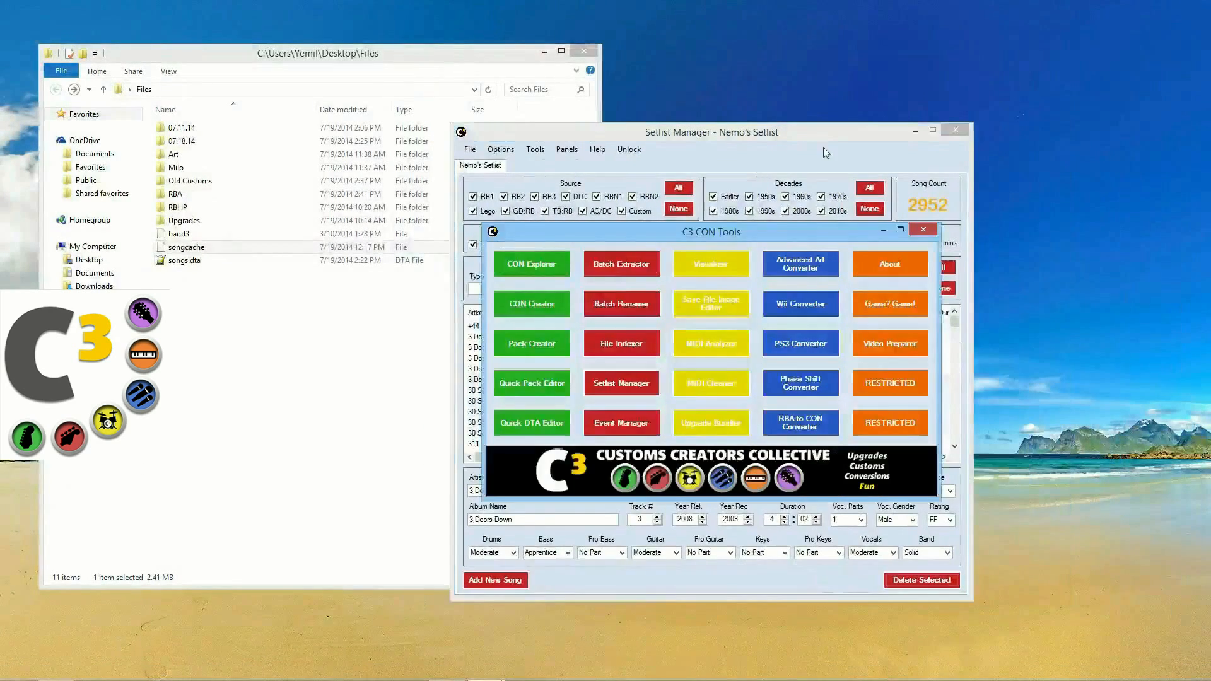
pyautogui.click(823, 146)
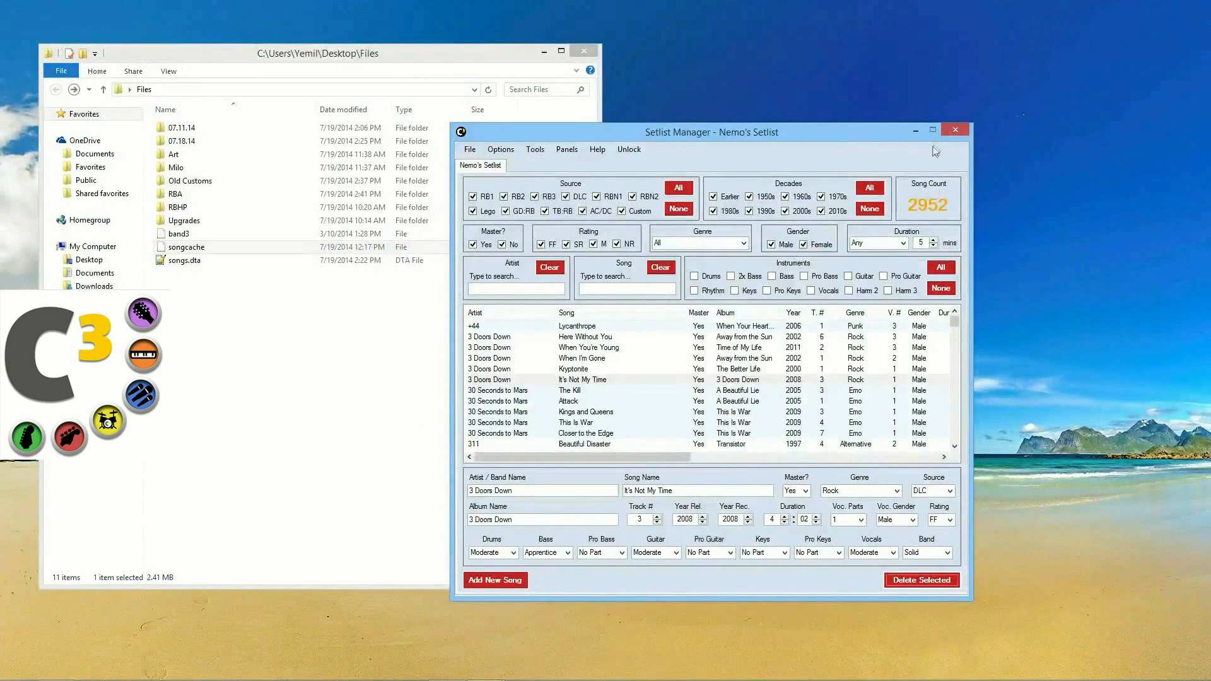
pyautogui.click(492, 152)
pyautogui.click(473, 152)
pyautogui.click(473, 152)
pyautogui.click(472, 151)
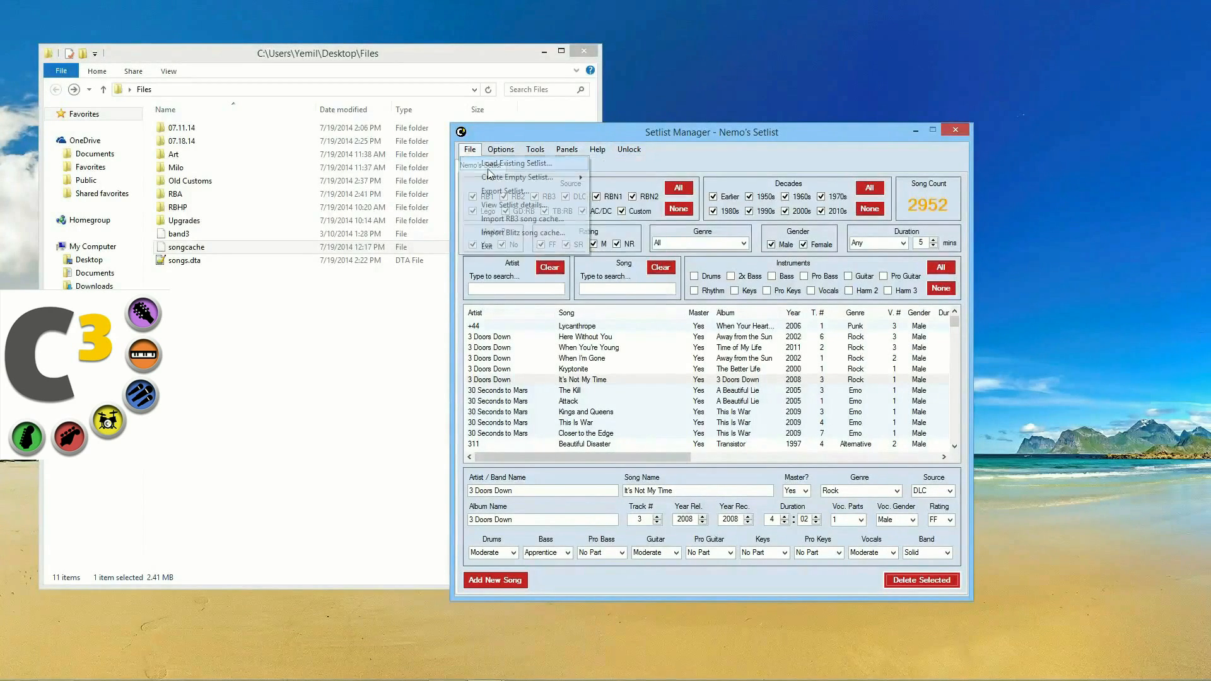
pyautogui.click(571, 150)
pyautogui.moveTo(504, 151)
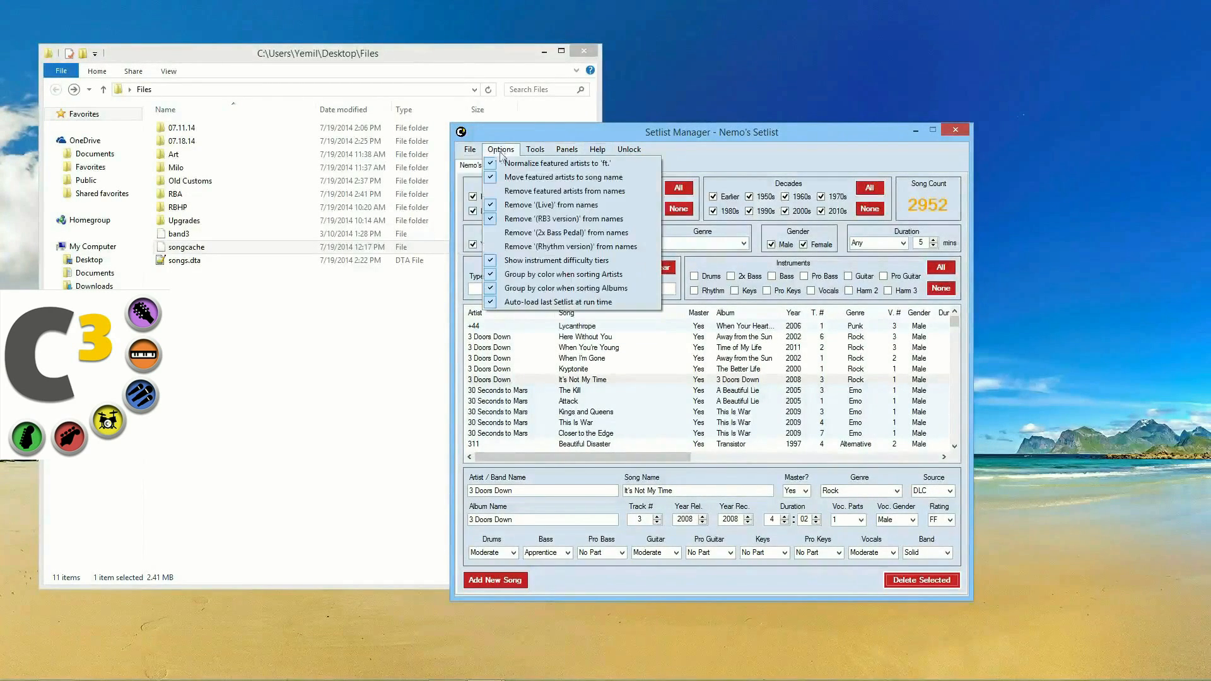
pyautogui.click(681, 158)
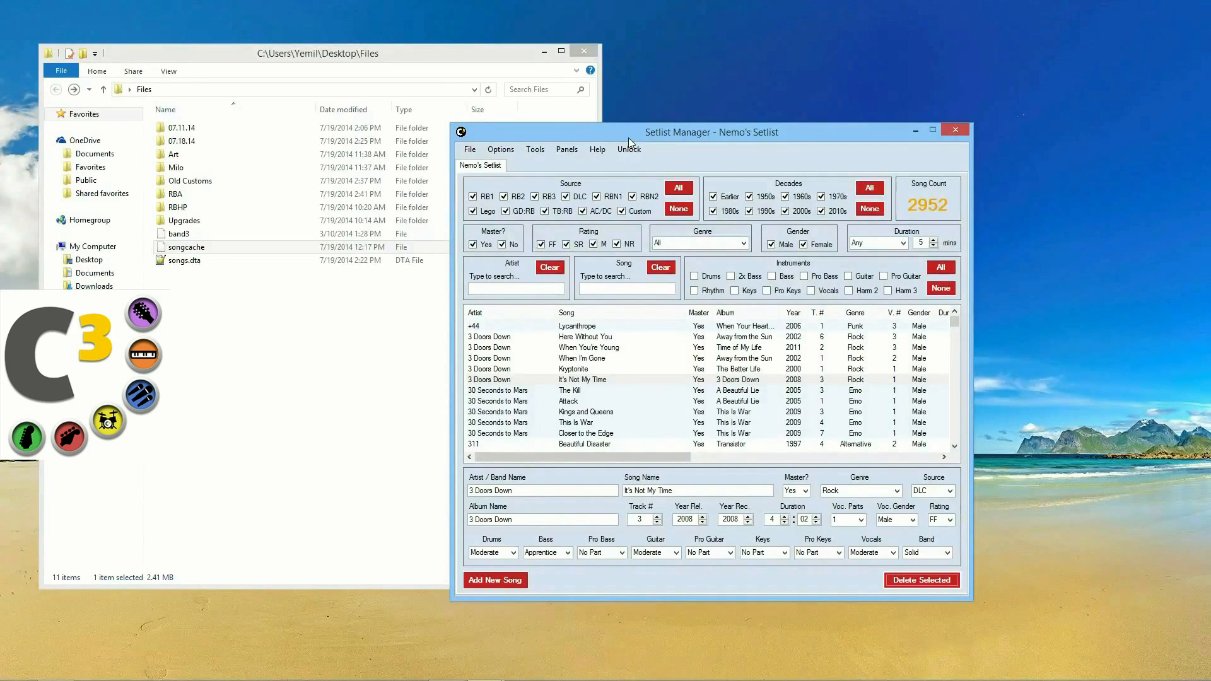
# Step: View the details of the songs Kryptonite and Kings and Queens
pyautogui.click(594, 369)
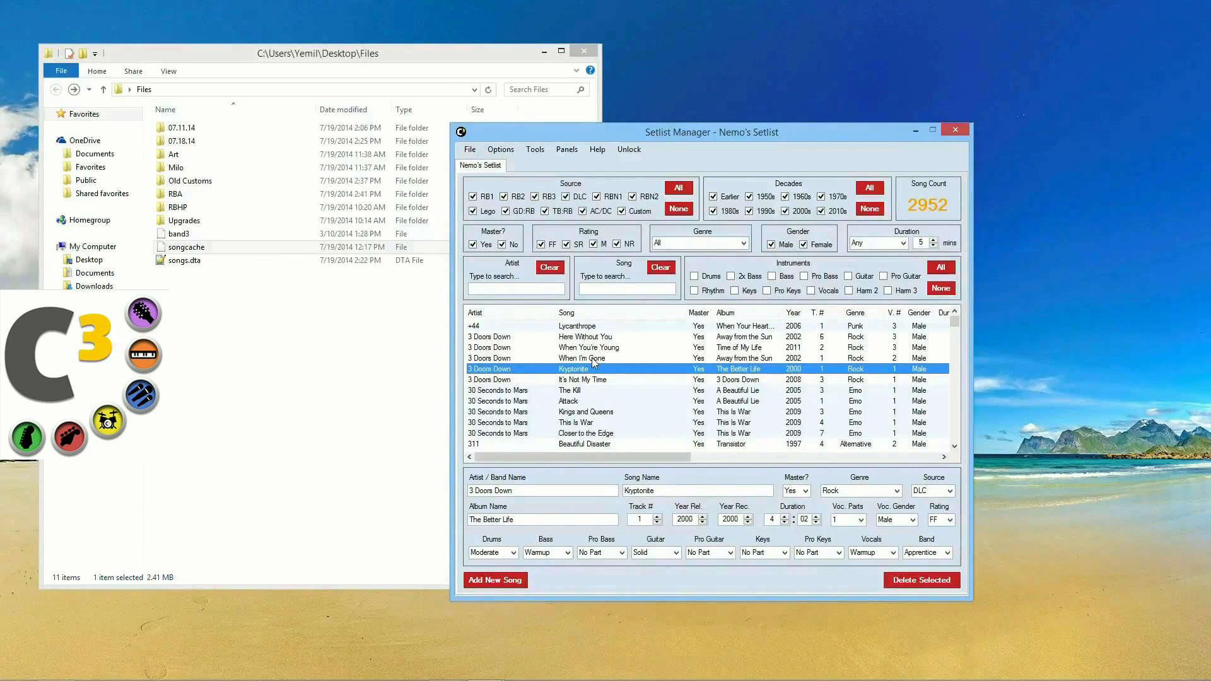
pyautogui.scroll(-2, 593, 361)
pyautogui.scroll(-3, 592, 361)
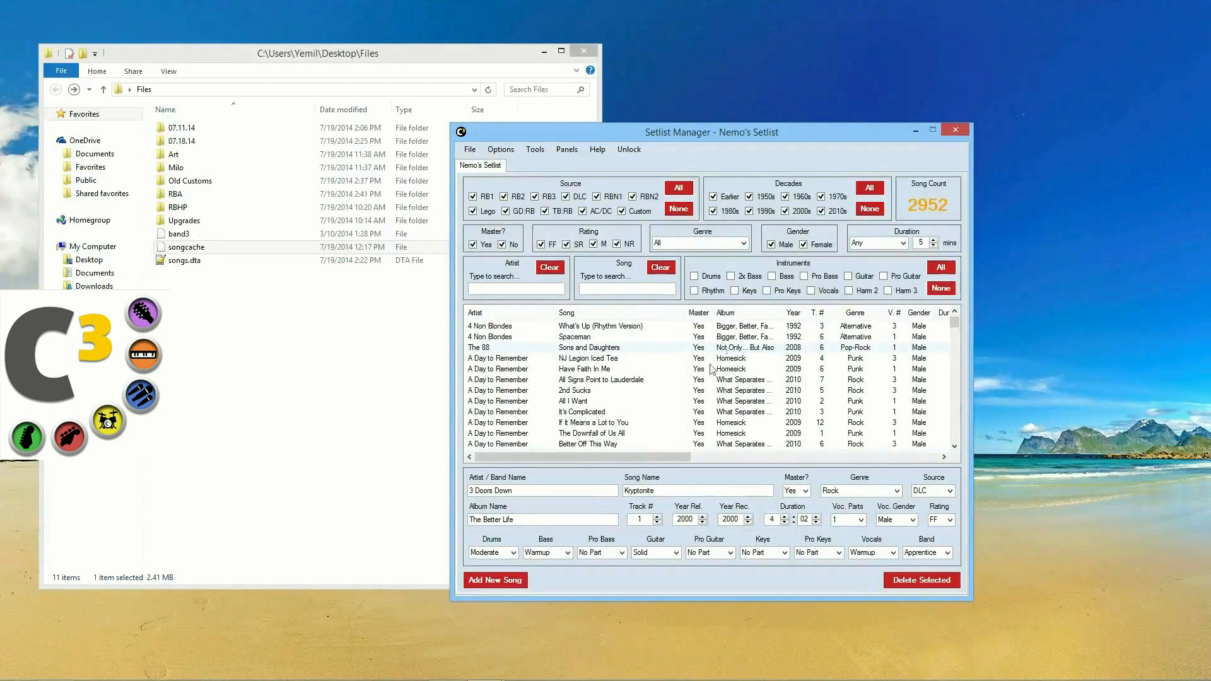
pyautogui.scroll(5, 718, 360)
pyautogui.click(555, 412)
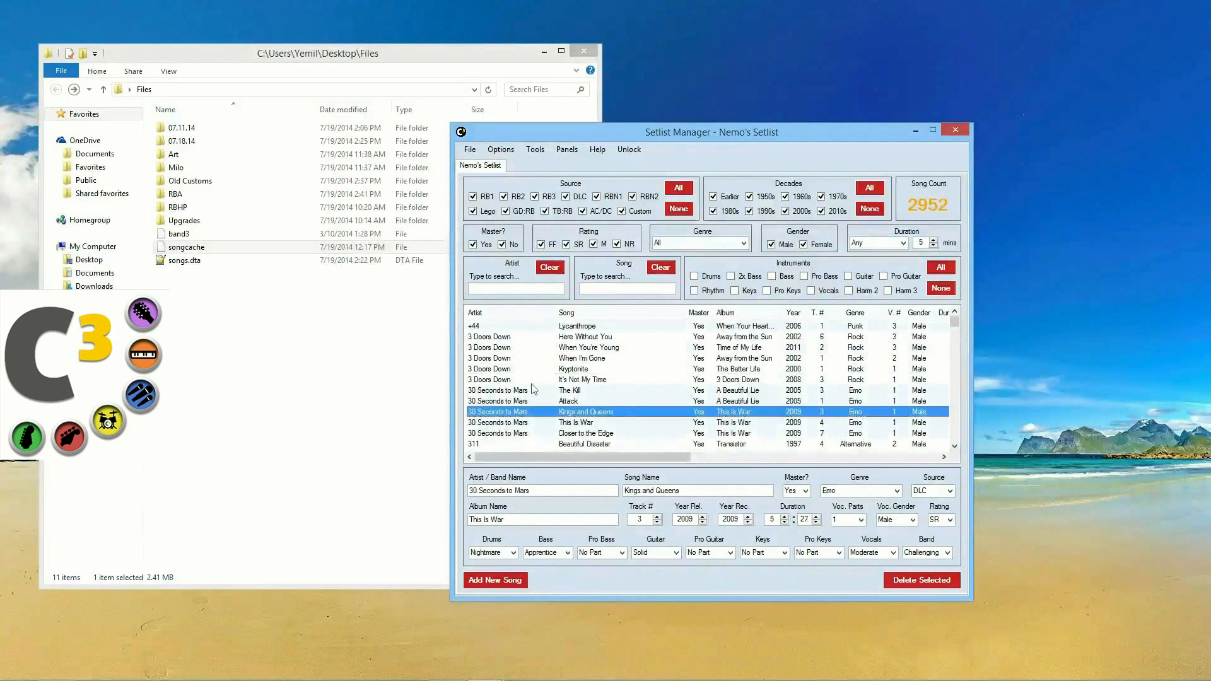
# Step: Sort the songs by title ascending, then descending, then by artist, and uncheck every Source
pyautogui.click(520, 291)
pyautogui.click(612, 288)
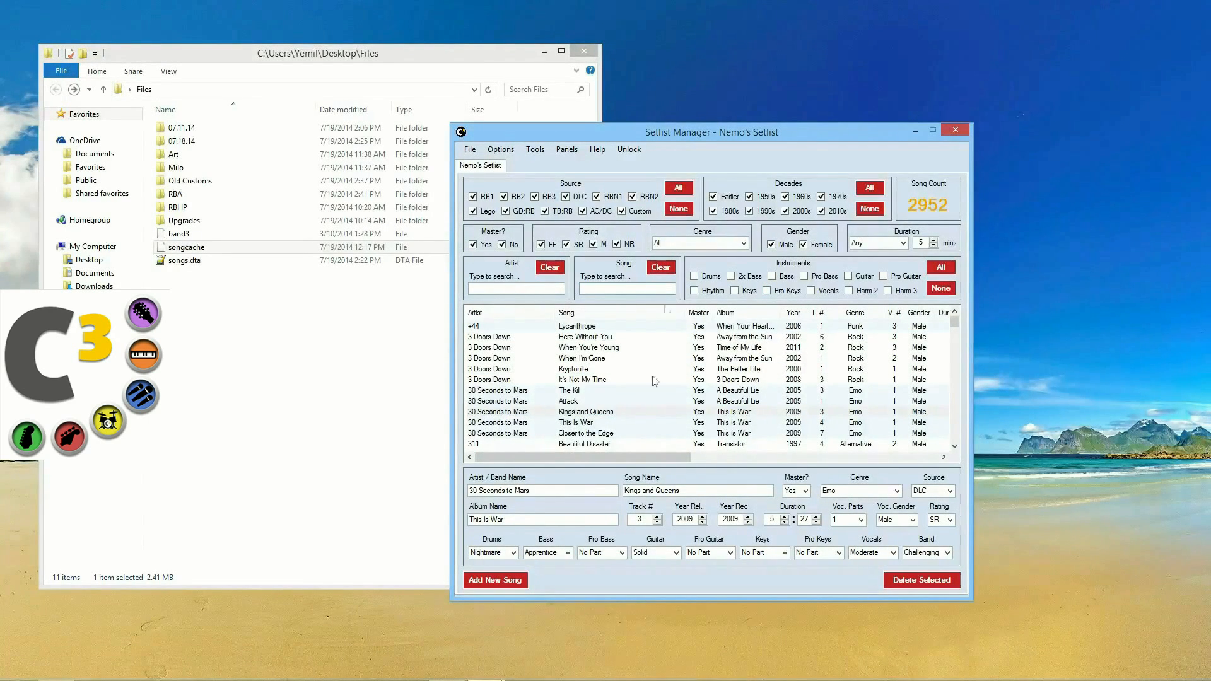
pyautogui.click(589, 314)
pyautogui.click(589, 313)
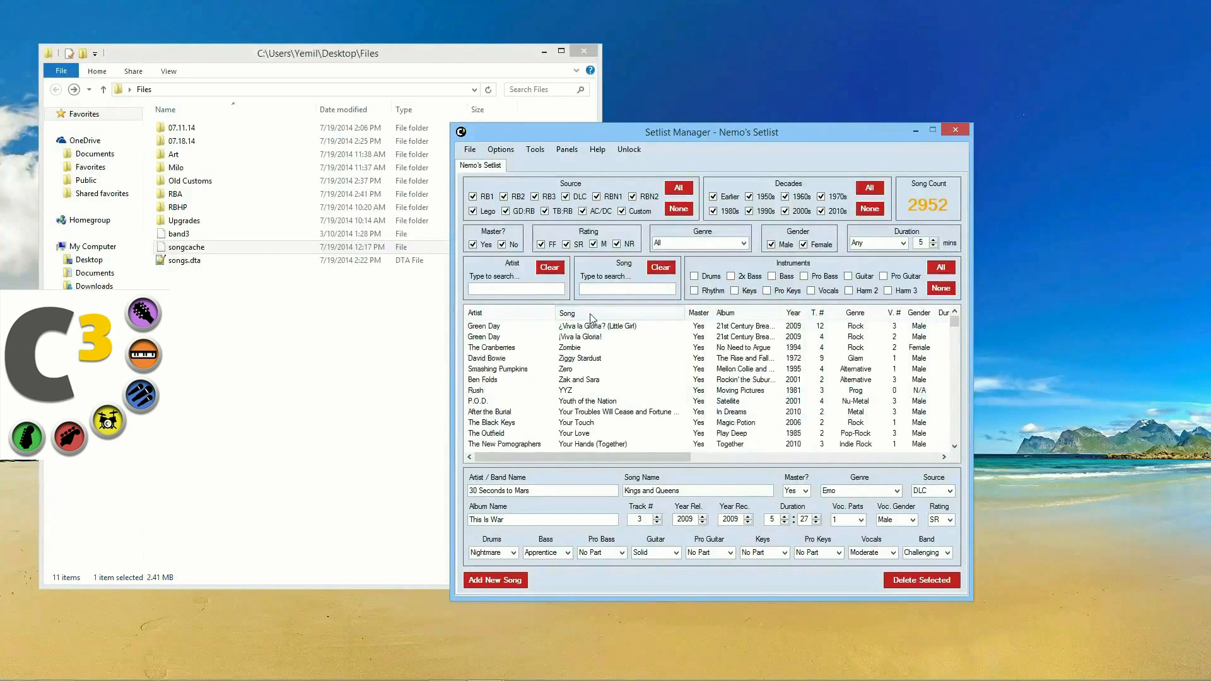
pyautogui.click(507, 313)
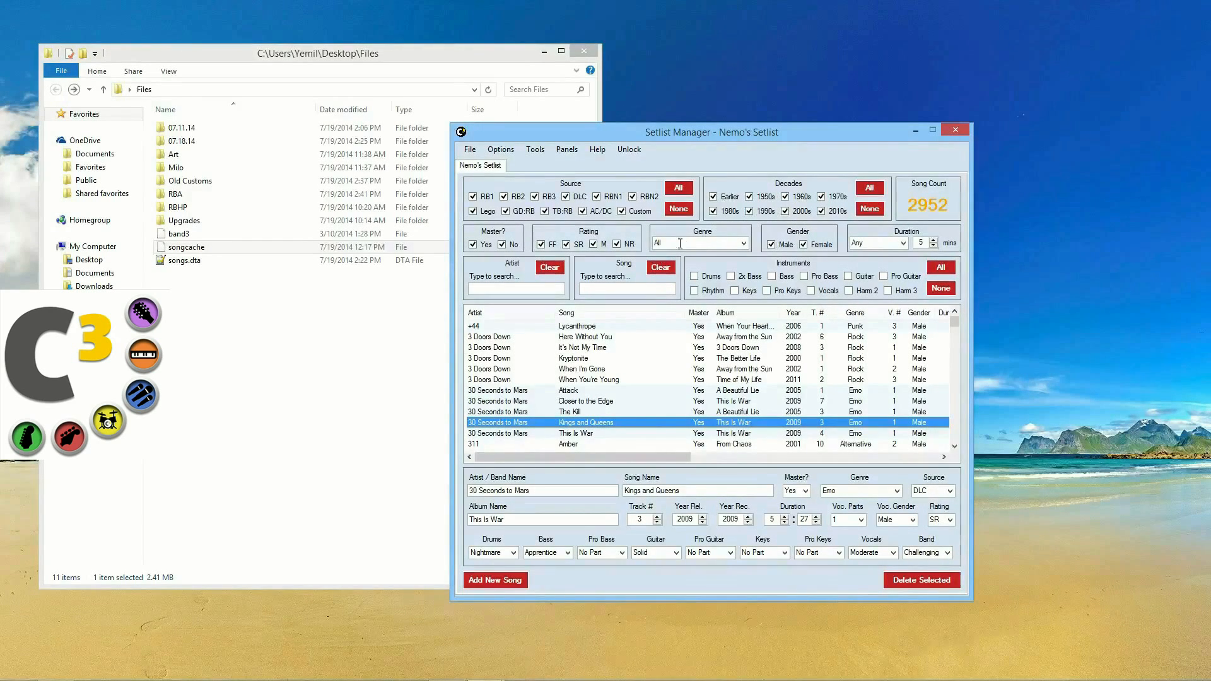
pyautogui.click(678, 208)
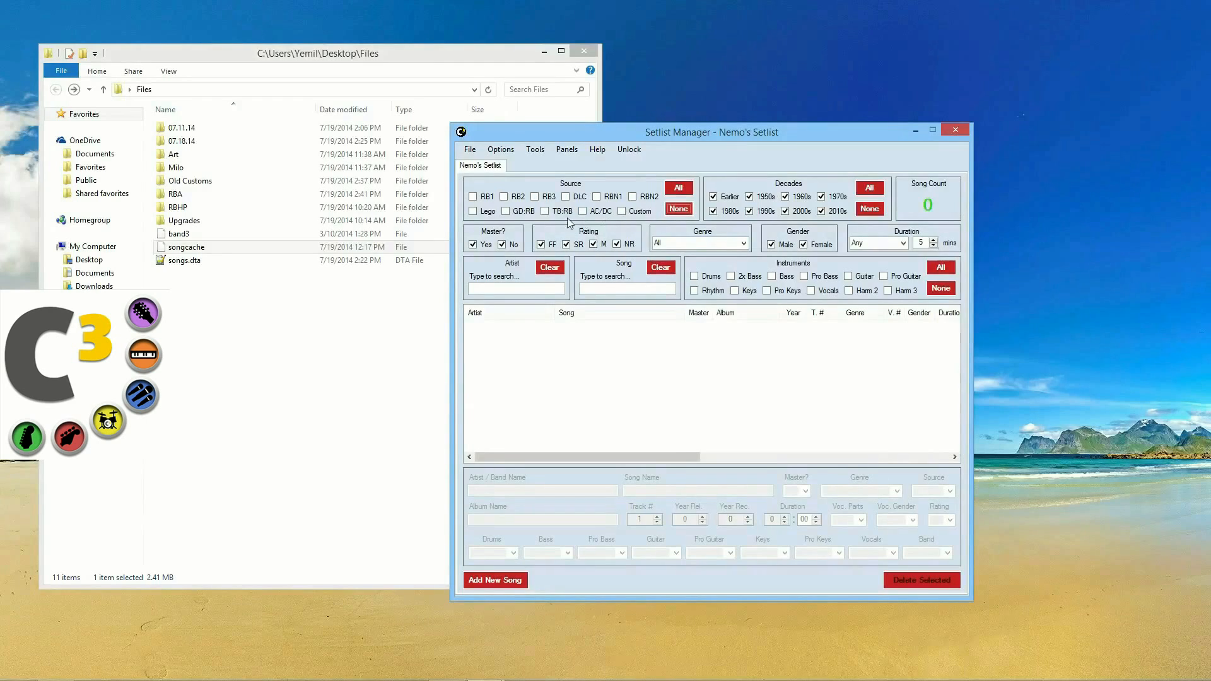
pyautogui.click(543, 213)
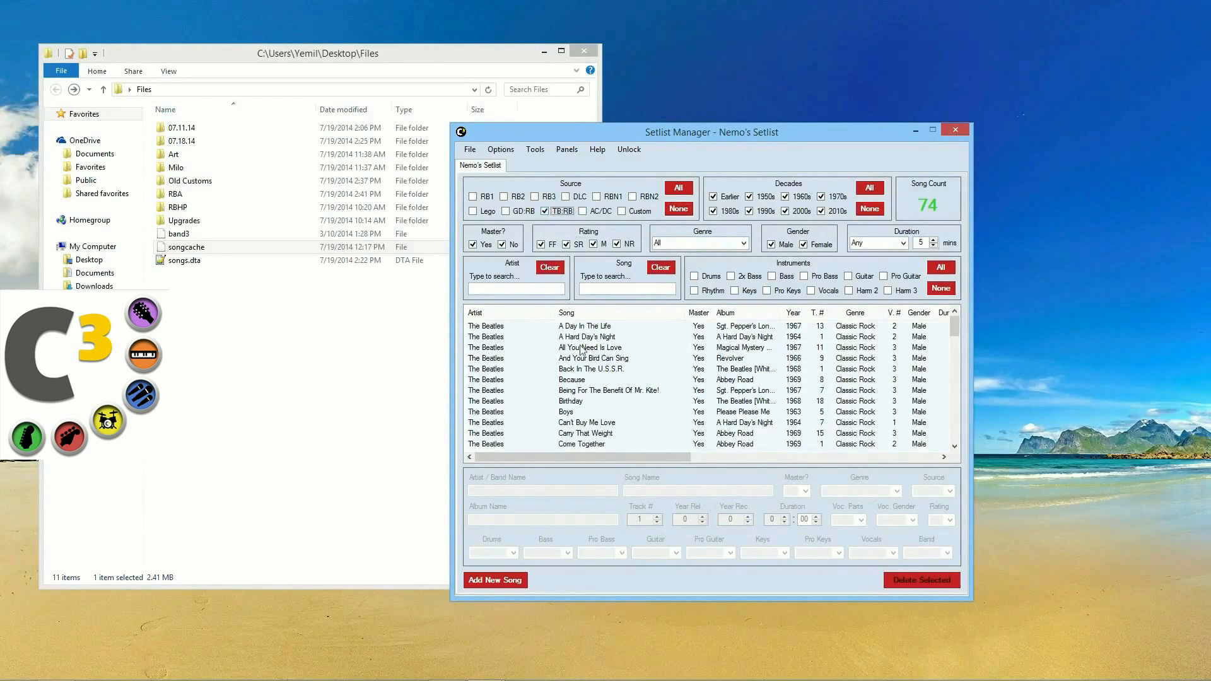
pyautogui.click(603, 348)
pyautogui.scroll(-20, 629, 386)
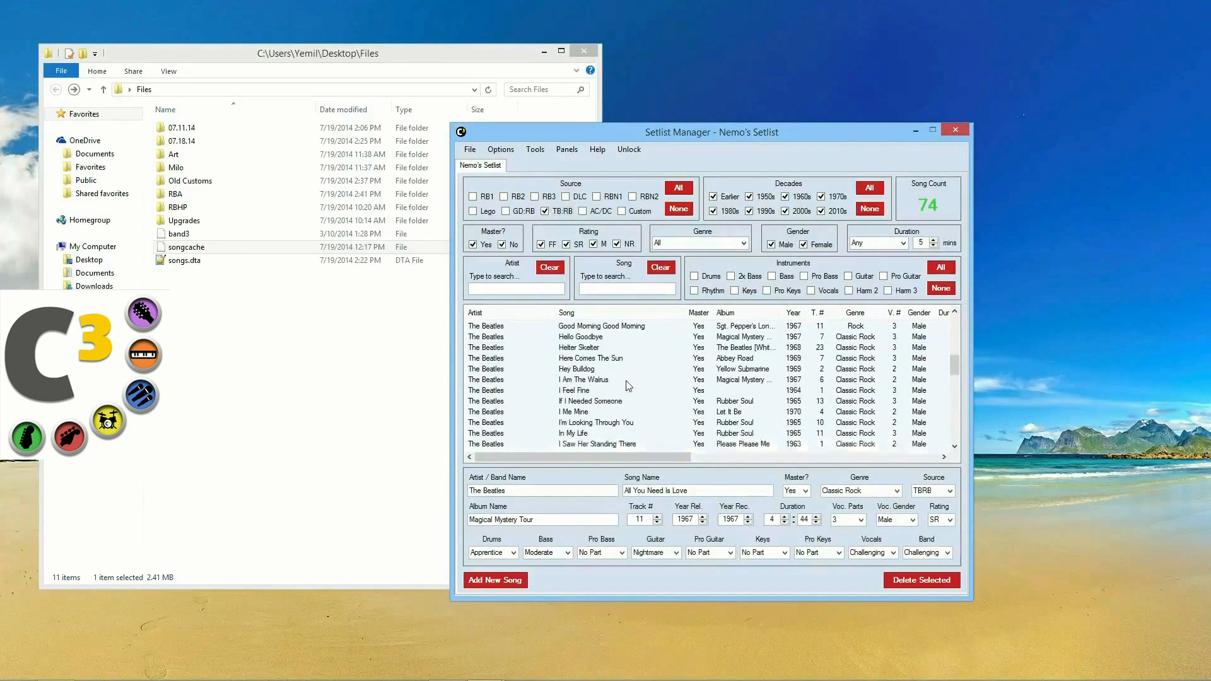
pyautogui.scroll(6, 628, 385)
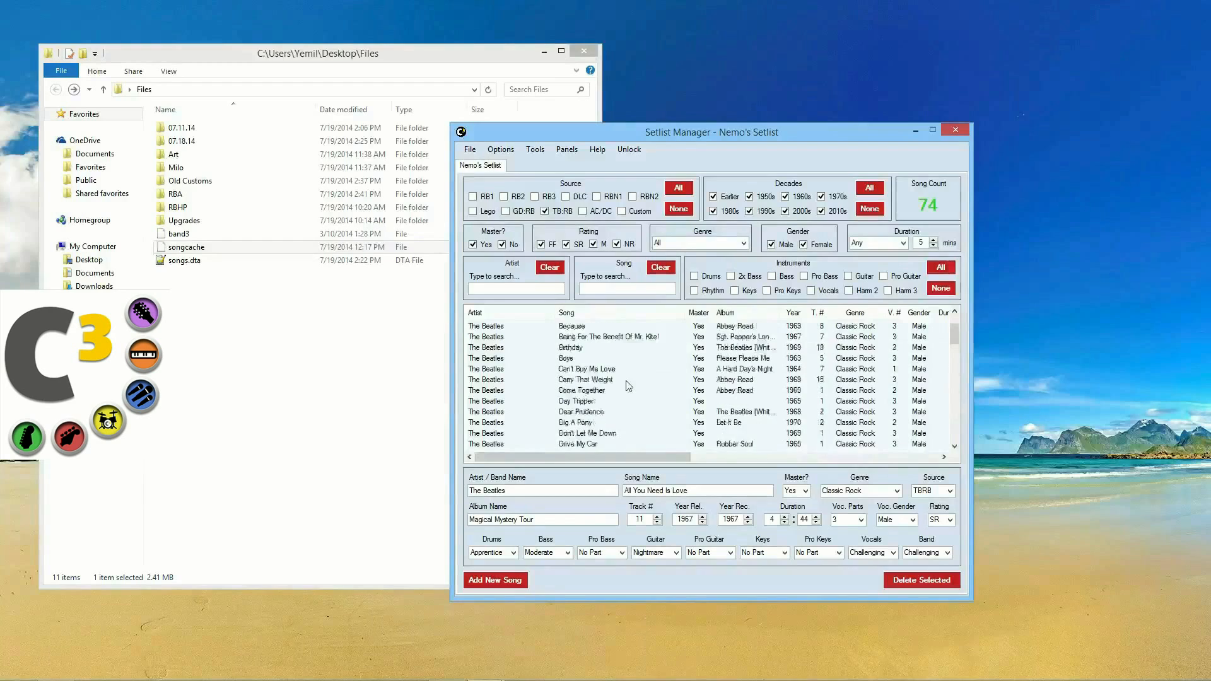
pyautogui.click(544, 211)
pyautogui.click(689, 191)
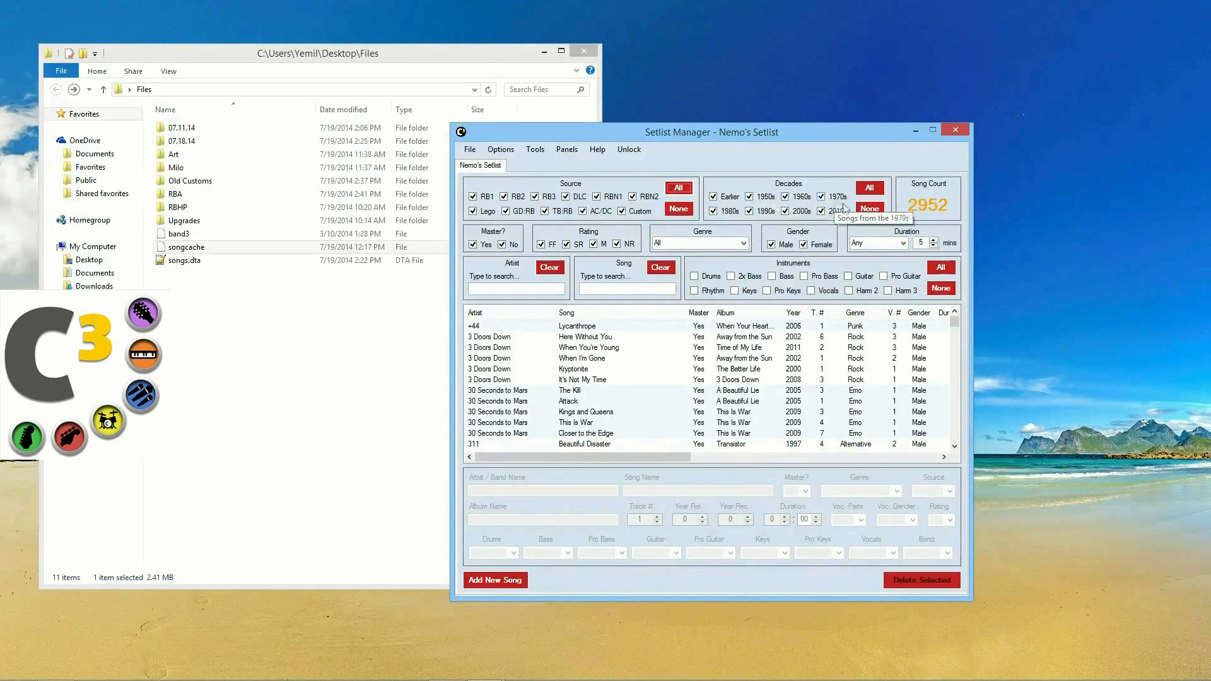
# Step: Set the duration filter to Longer Than 10 minutes
pyautogui.click(904, 243)
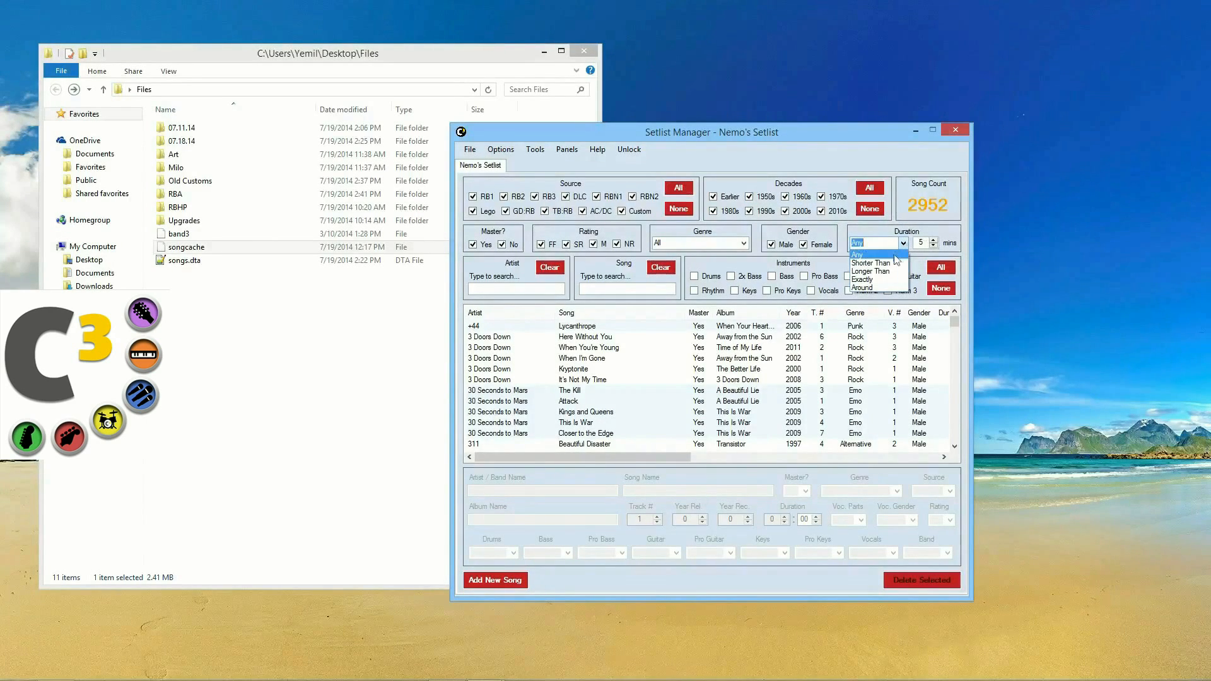
pyautogui.click(894, 271)
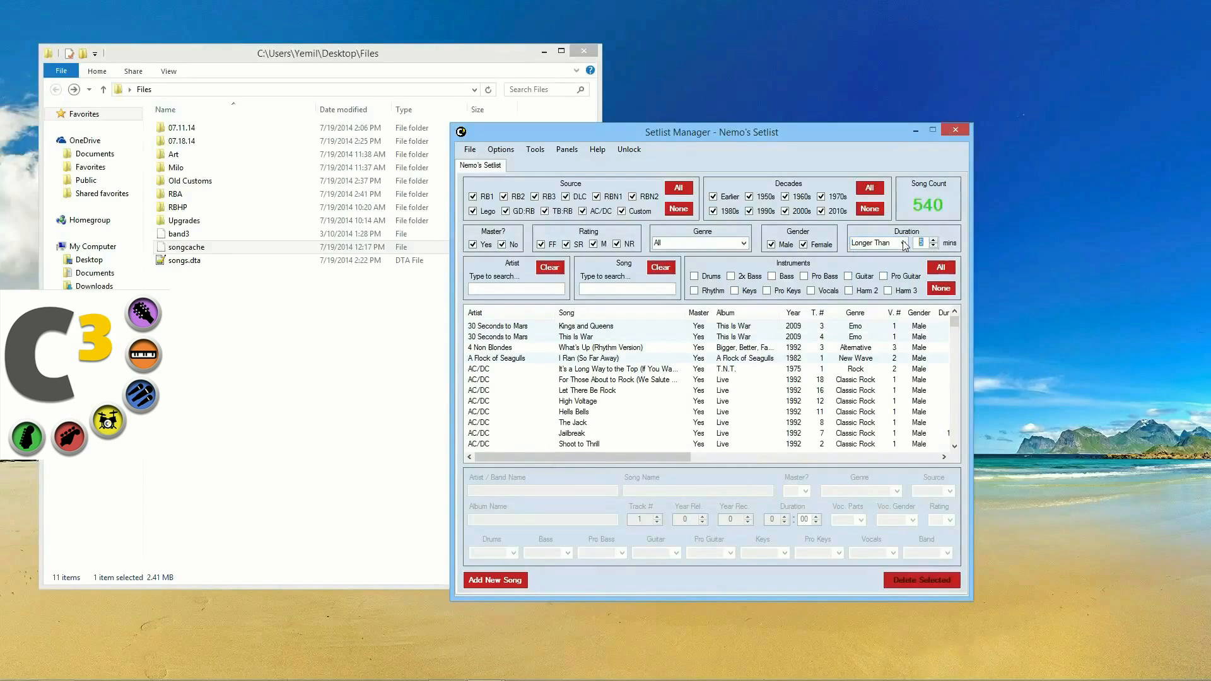
pyautogui.write('10')
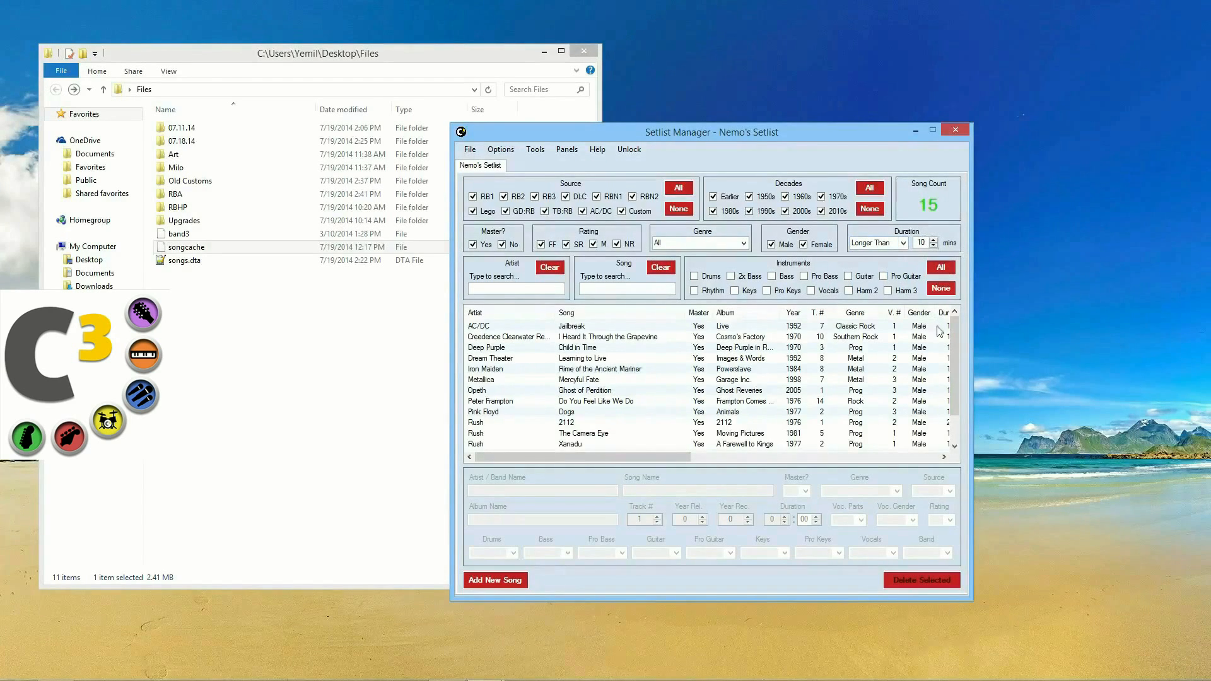
# Step: Browse the File and Tools menus and view Rime of the Ancient Mariner's details
pyautogui.click(469, 150)
pyautogui.click(470, 150)
pyautogui.click(534, 150)
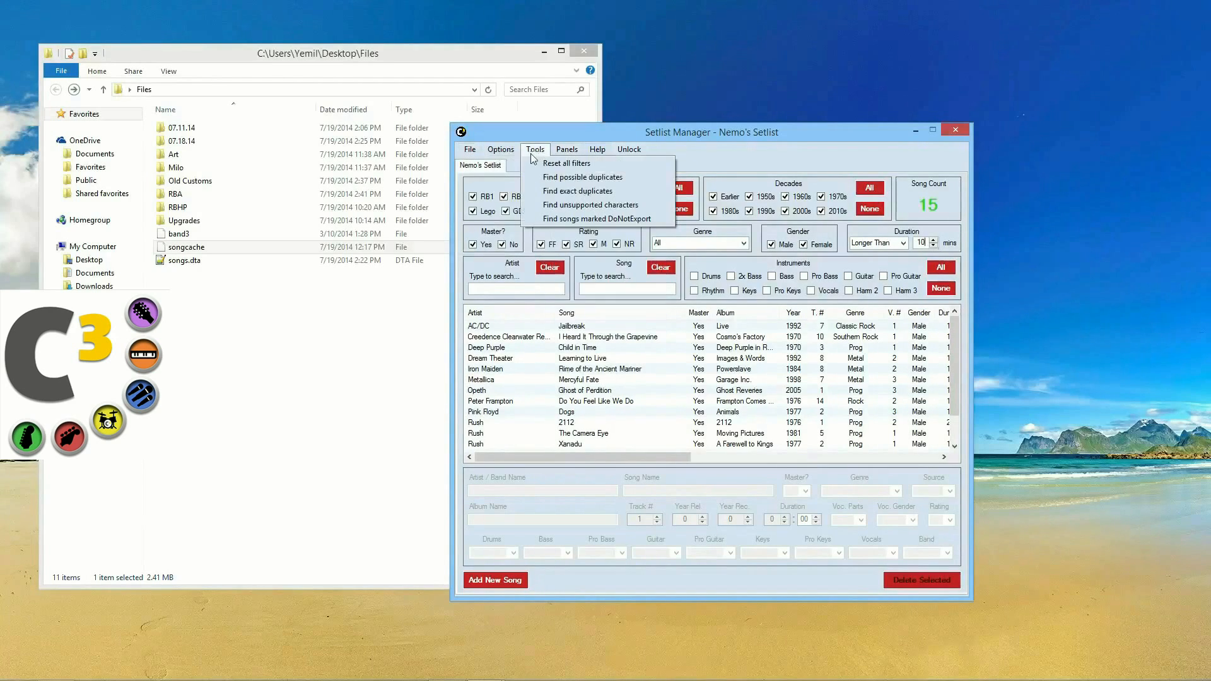
pyautogui.click(817, 369)
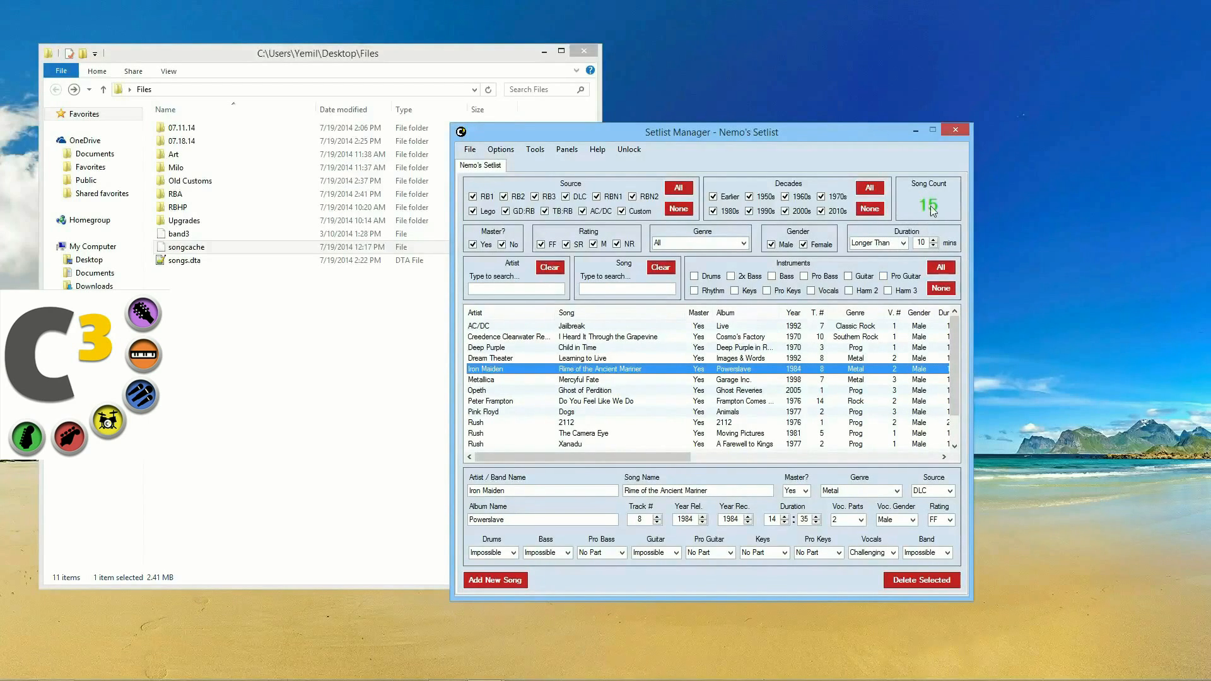
pyautogui.click(470, 150)
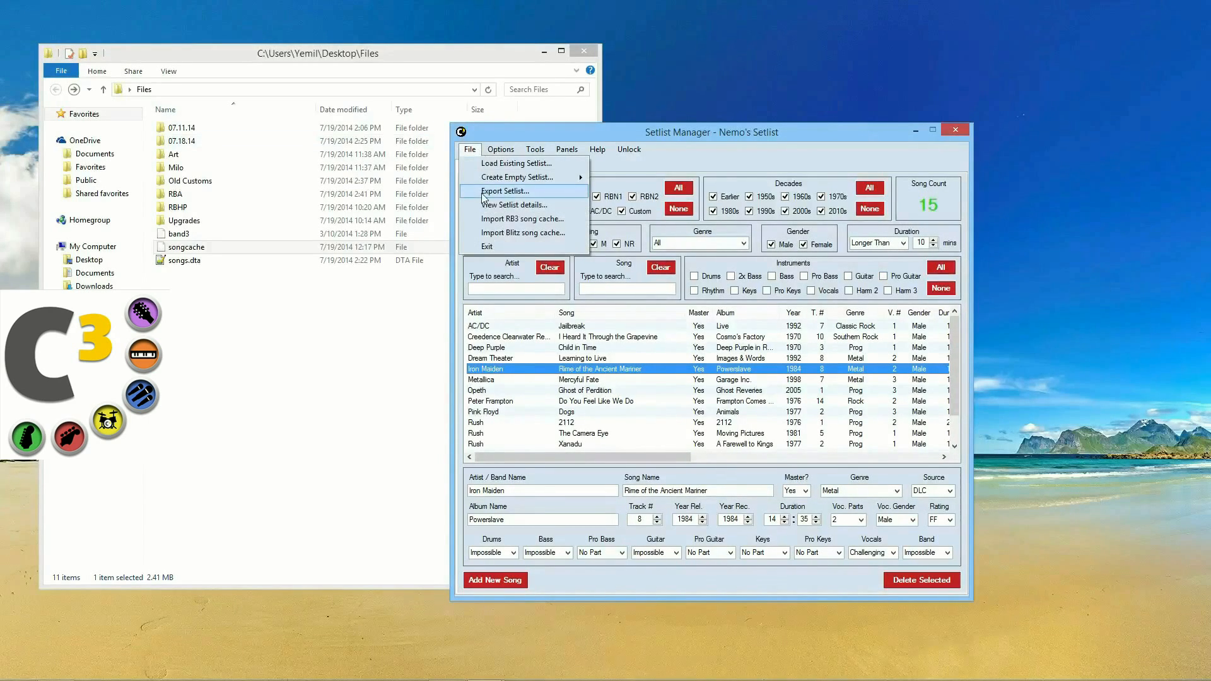
# Step: Unlock the setlist by entering its password
pyautogui.click(618, 153)
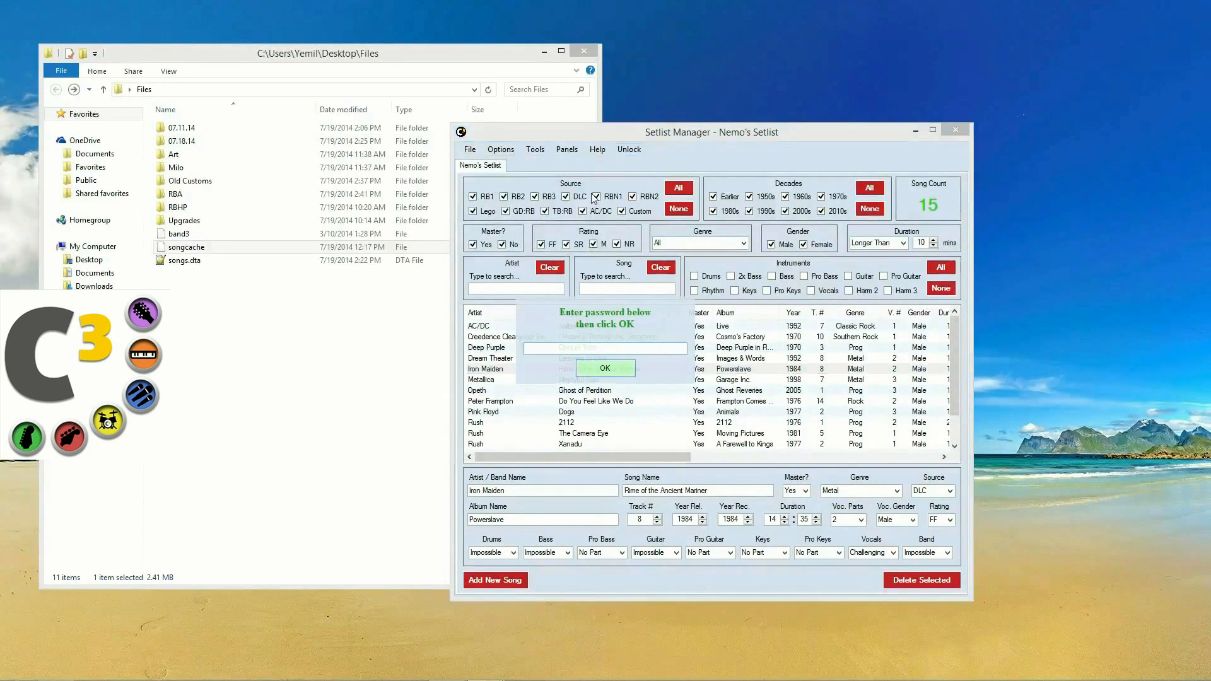
pyautogui.write('****')
pyautogui.press('Return')
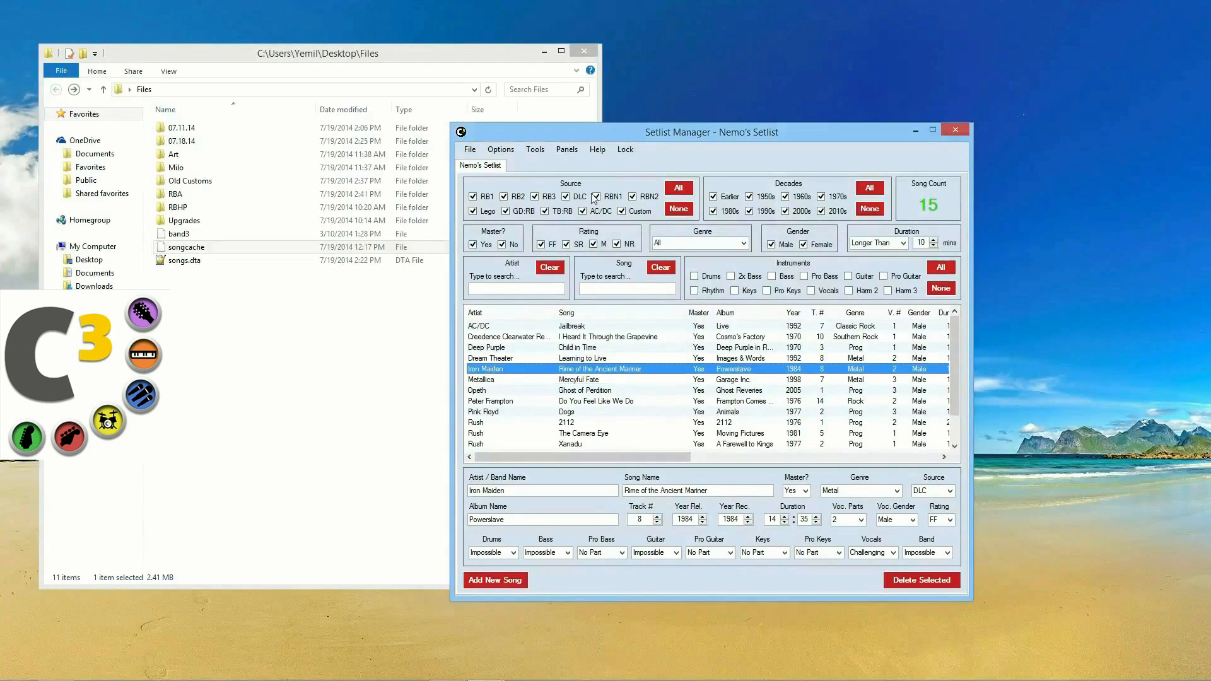
# Step: Reset all filters to show every song and open the Setlist Exporter
pyautogui.click(470, 150)
pyautogui.click(505, 192)
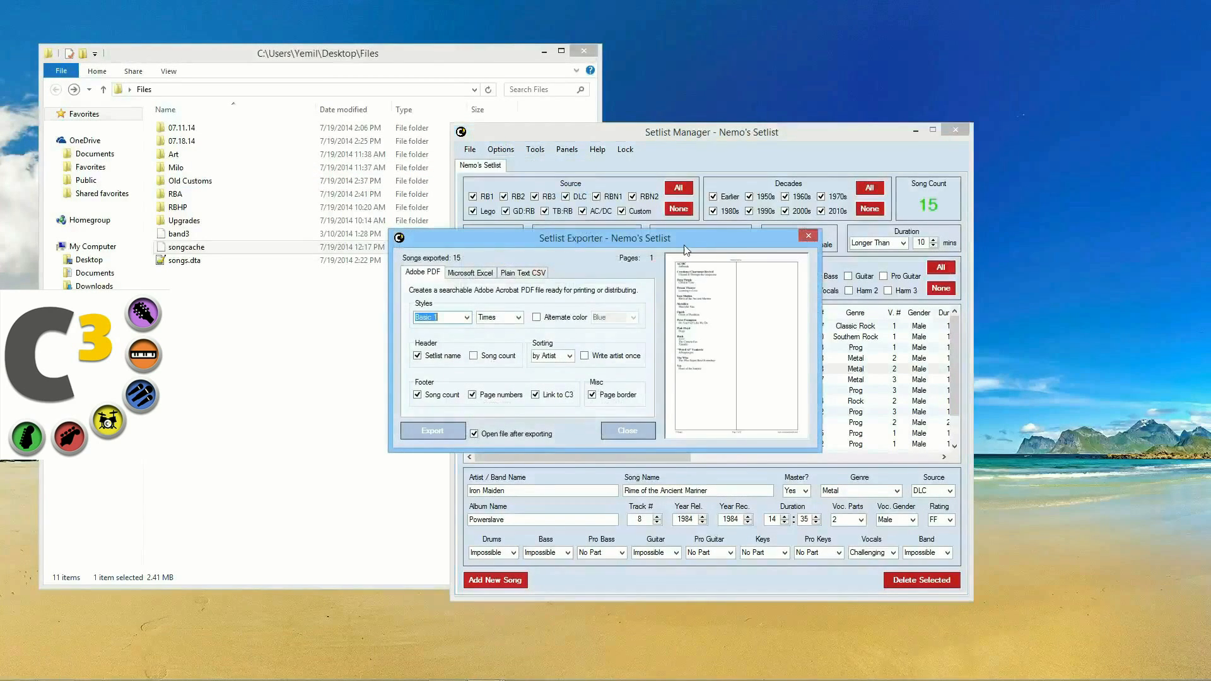
pyautogui.click(806, 237)
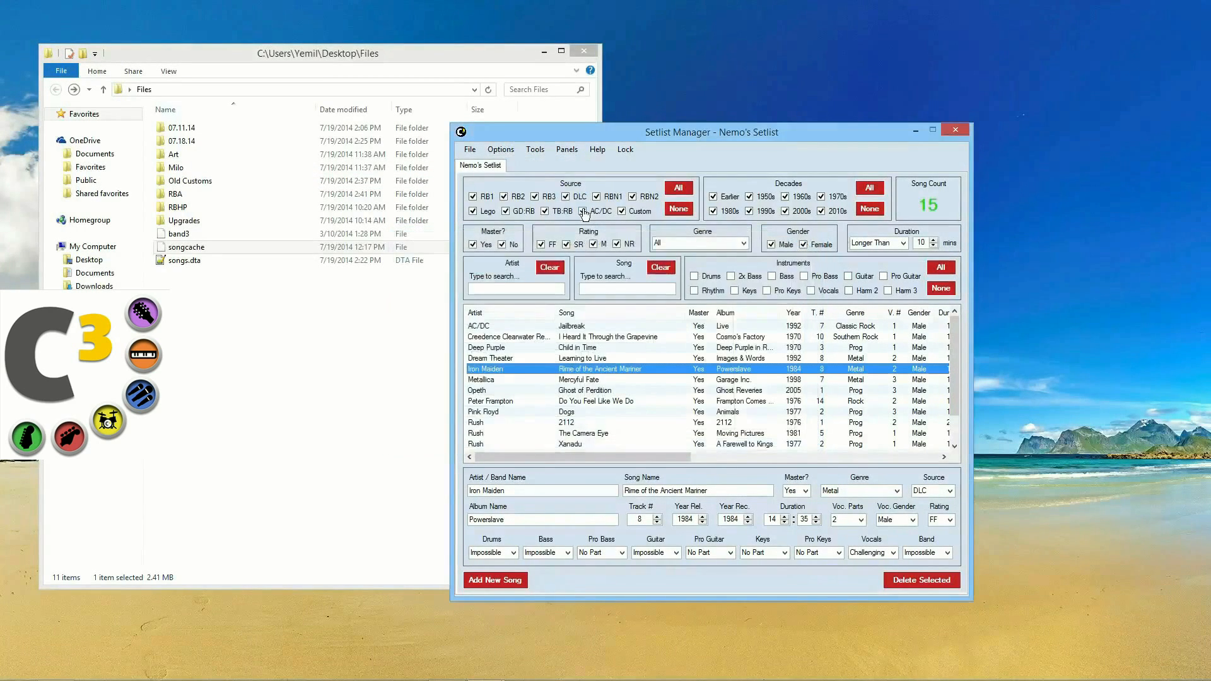
pyautogui.click(534, 149)
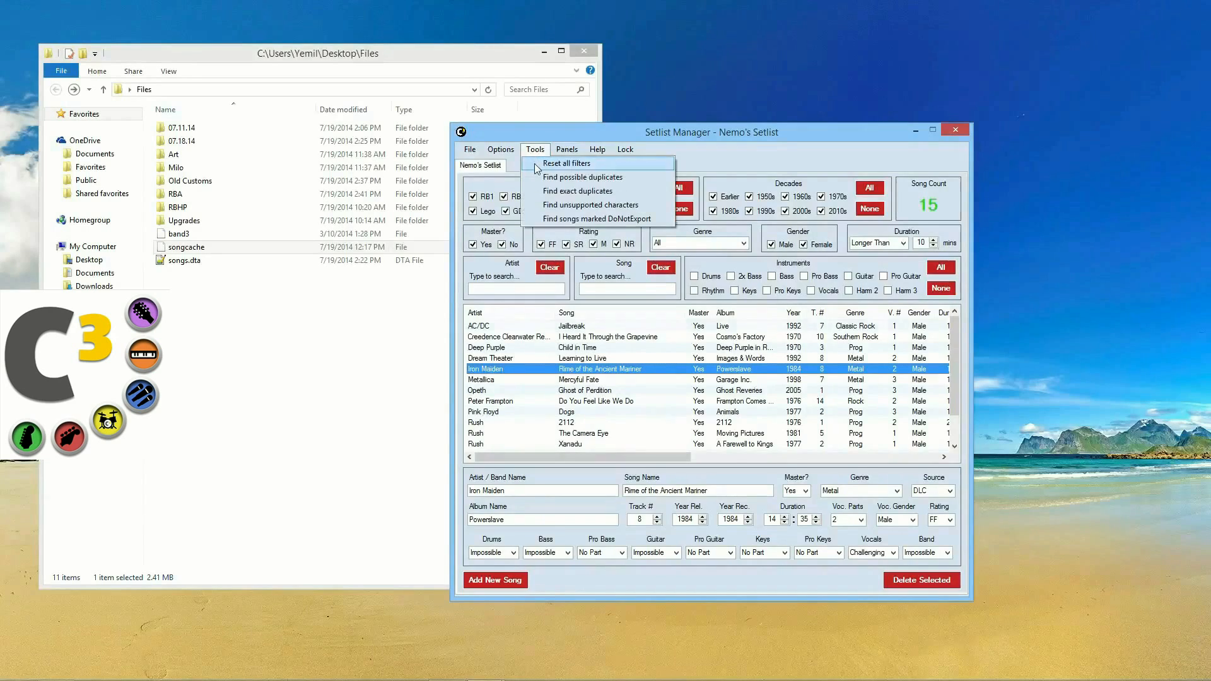
pyautogui.click(535, 164)
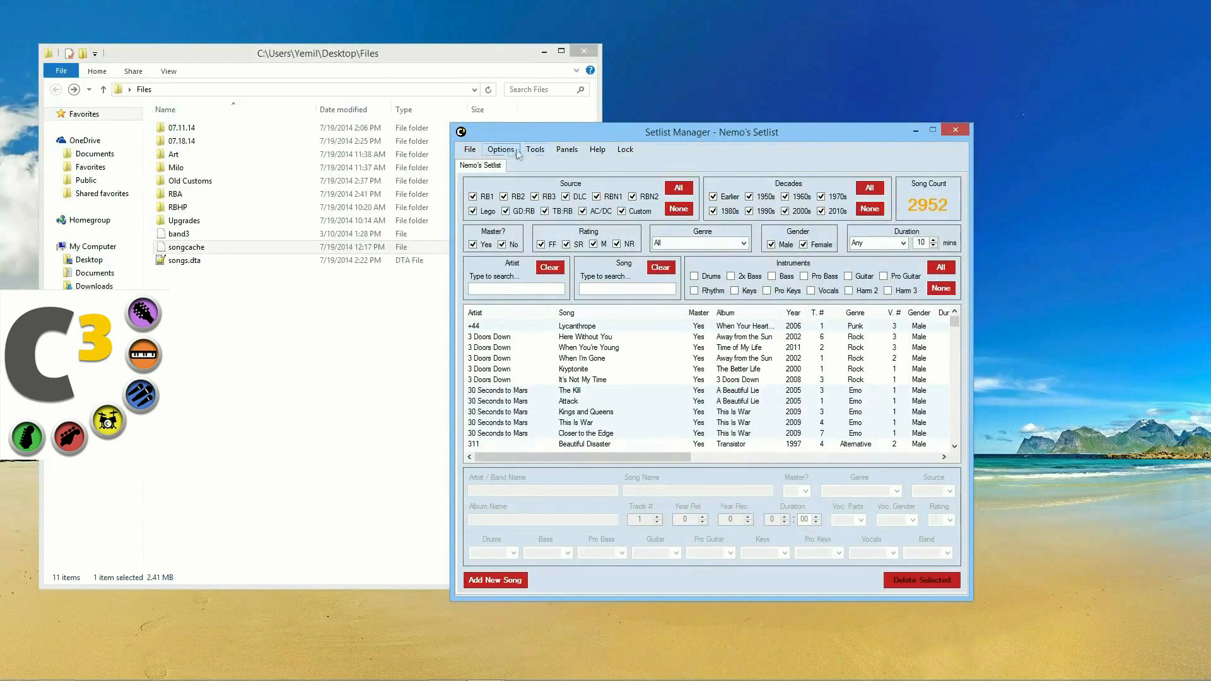
pyautogui.click(470, 149)
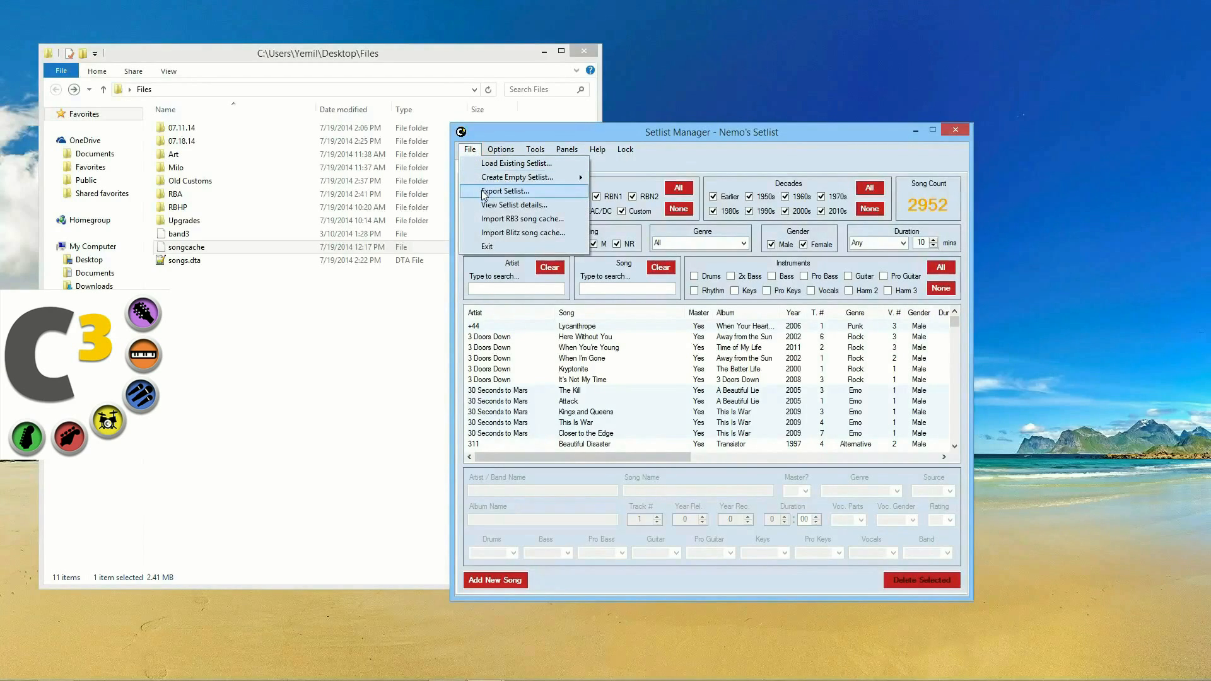
pyautogui.click(505, 191)
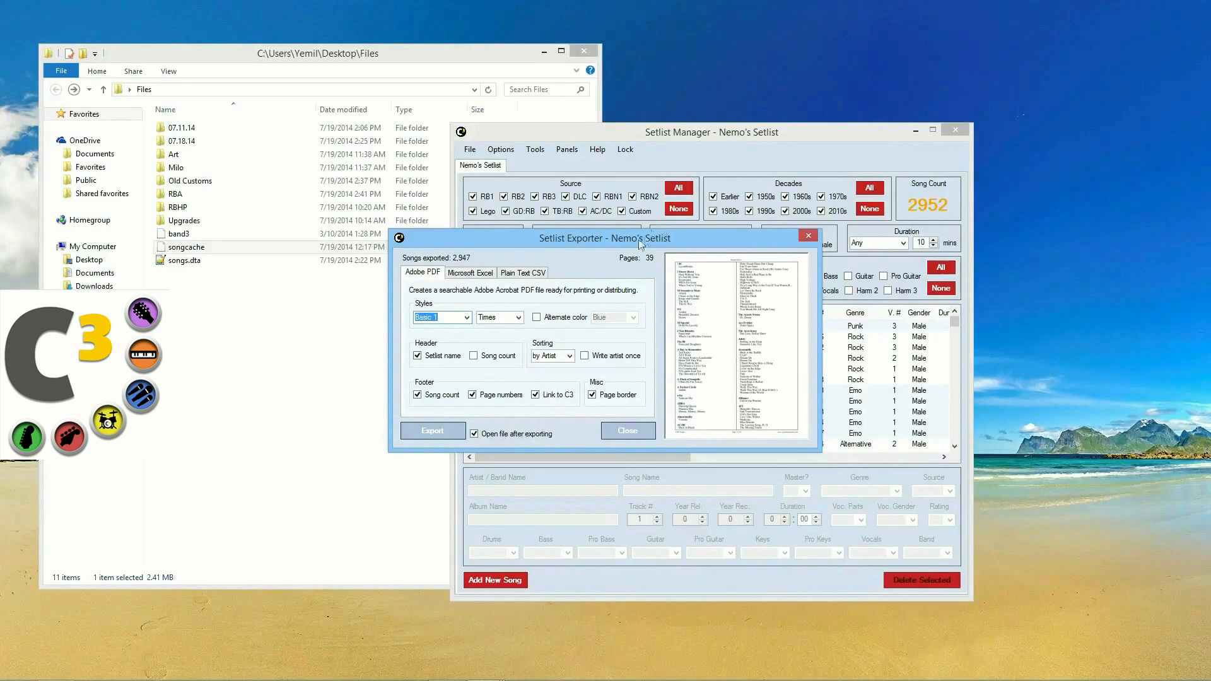
# Step: Try the Detailed 3 and Basic 2 PDF styles, then choose DeadlyRobots
pyautogui.moveTo(634, 246); pyautogui.dragTo(759, 236)
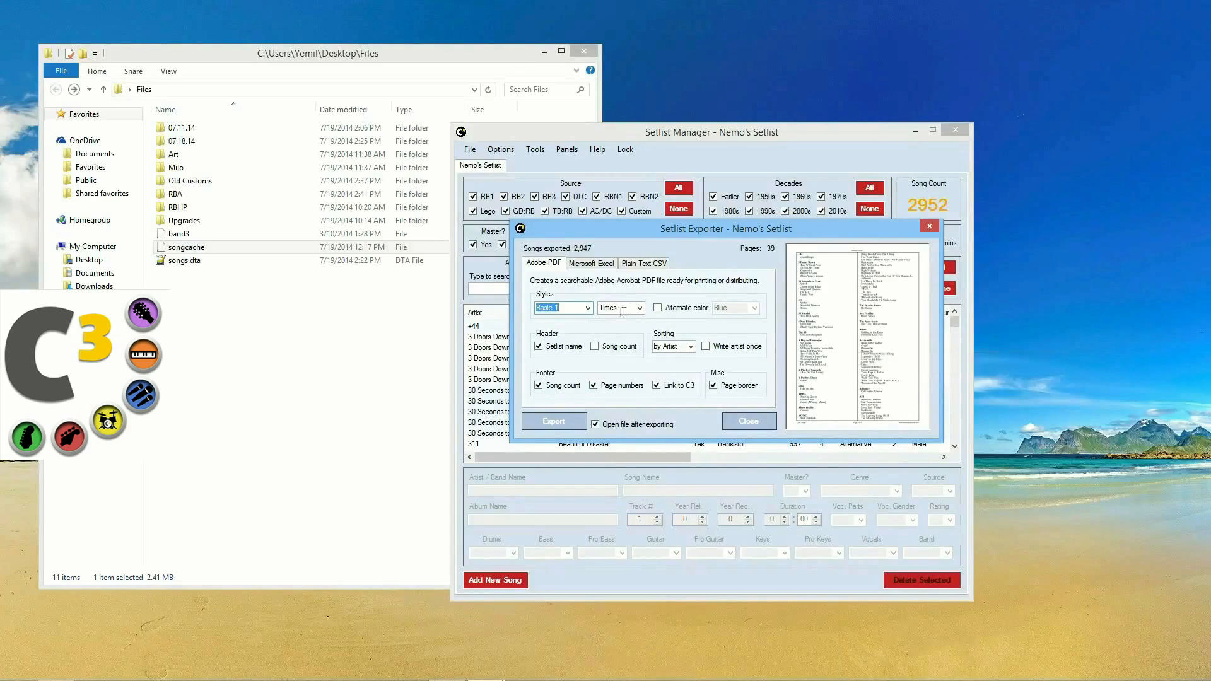
pyautogui.click(587, 308)
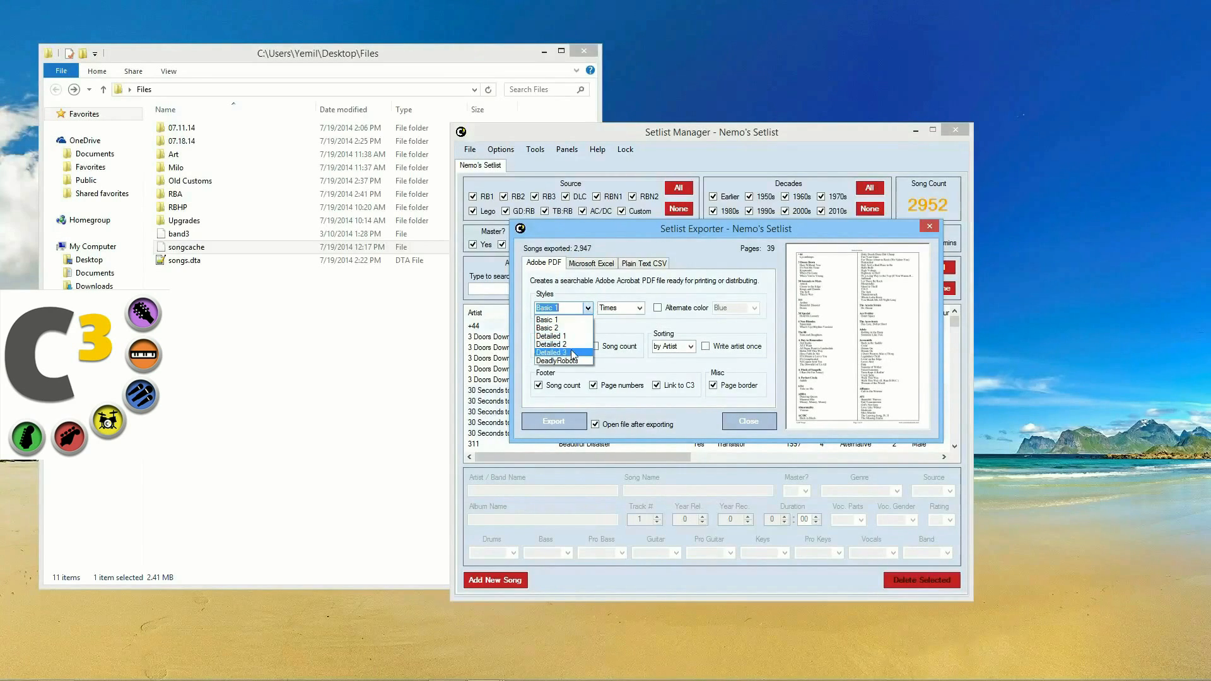
pyautogui.click(573, 354)
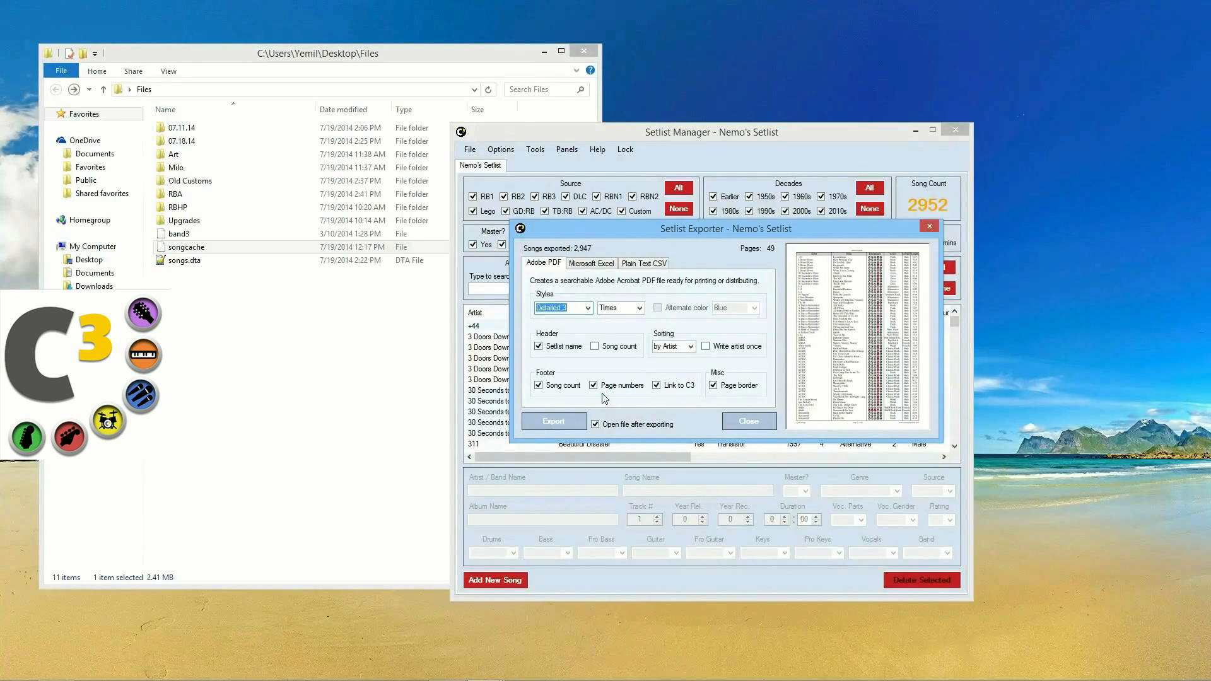
pyautogui.click(588, 308)
pyautogui.click(582, 329)
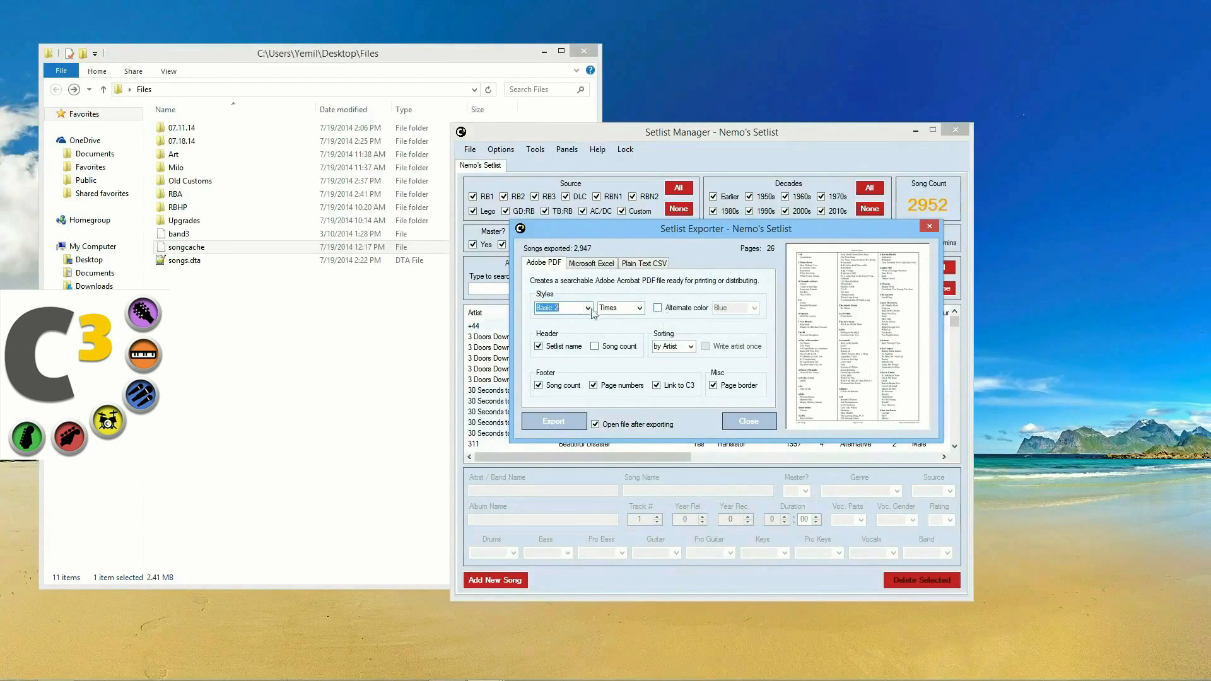
pyautogui.click(588, 308)
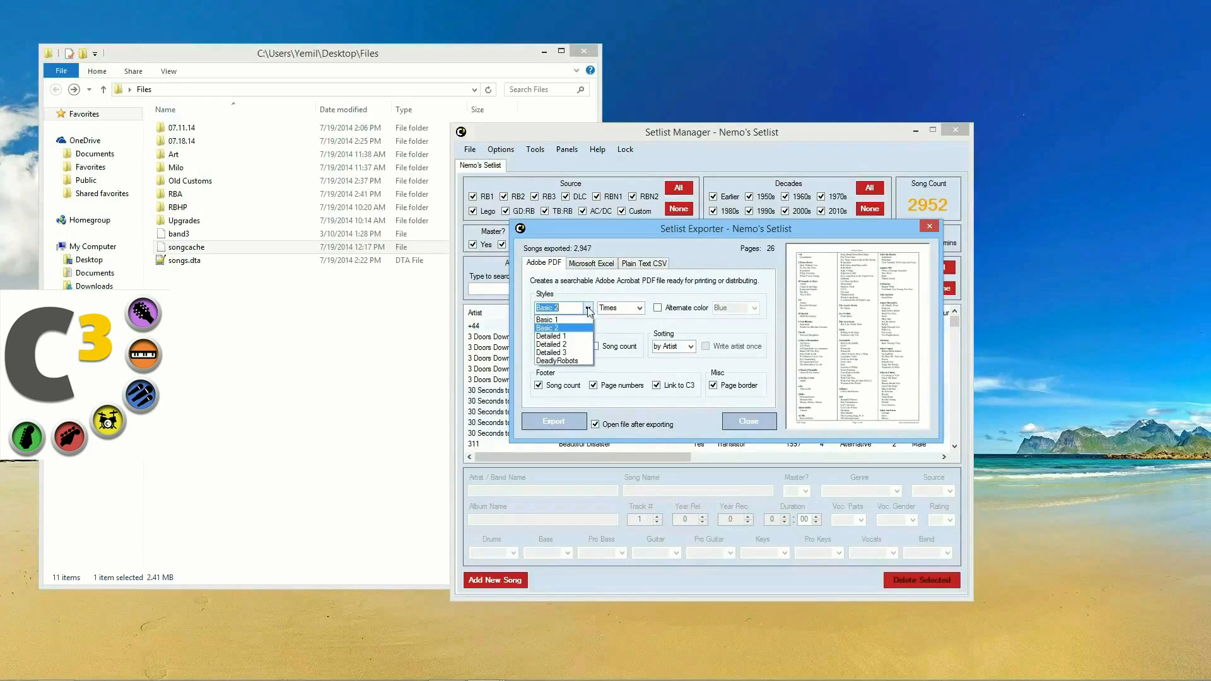
pyautogui.click(562, 361)
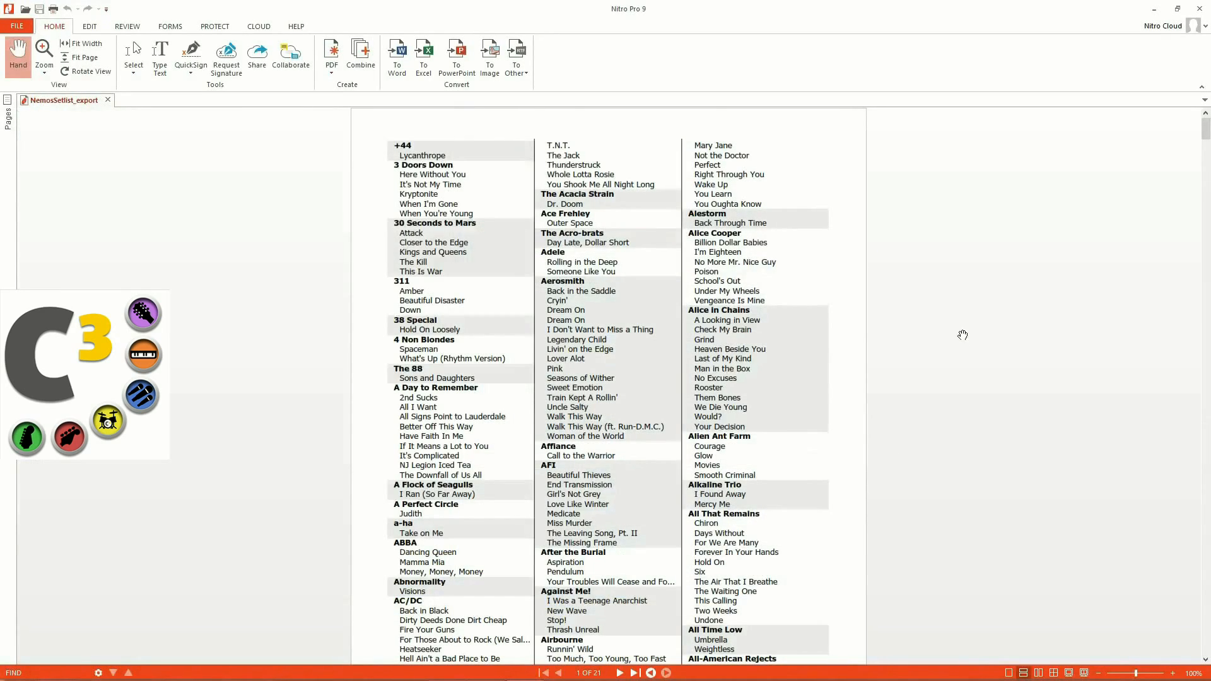
# Step: Scroll through the 21-page NemosSetlist_export PDF, then close Nitro Pro 9
pyautogui.scroll(-10, 717, 398)
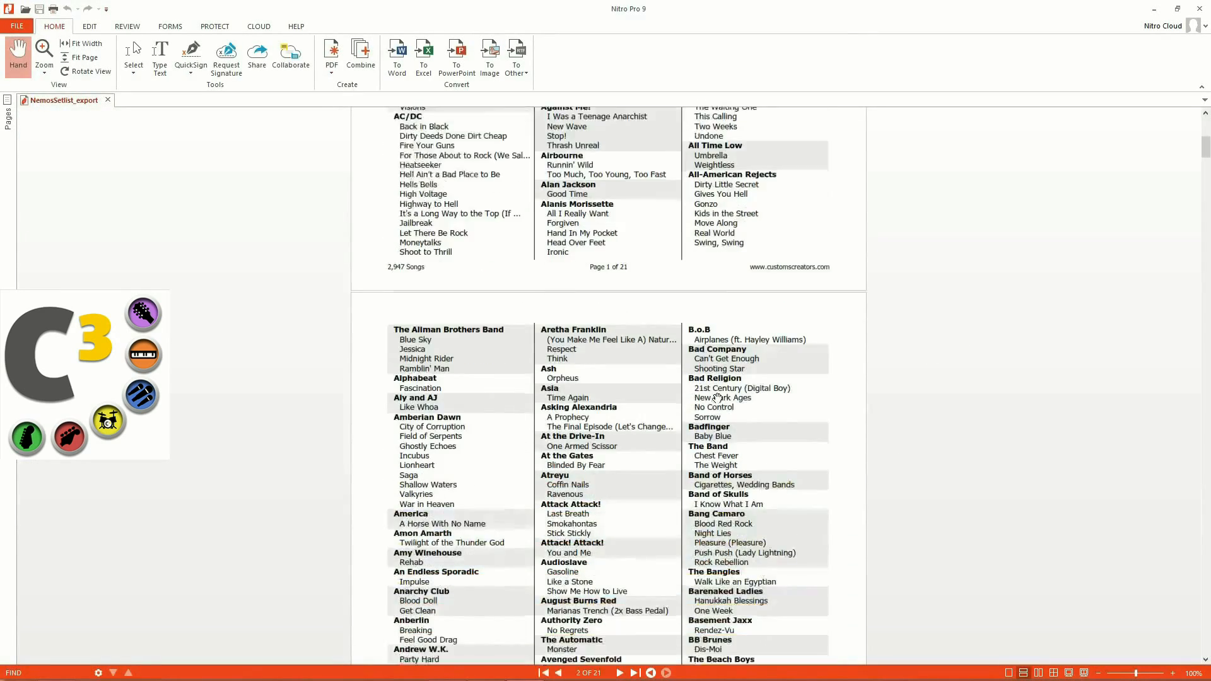
pyautogui.scroll(-10, 717, 398)
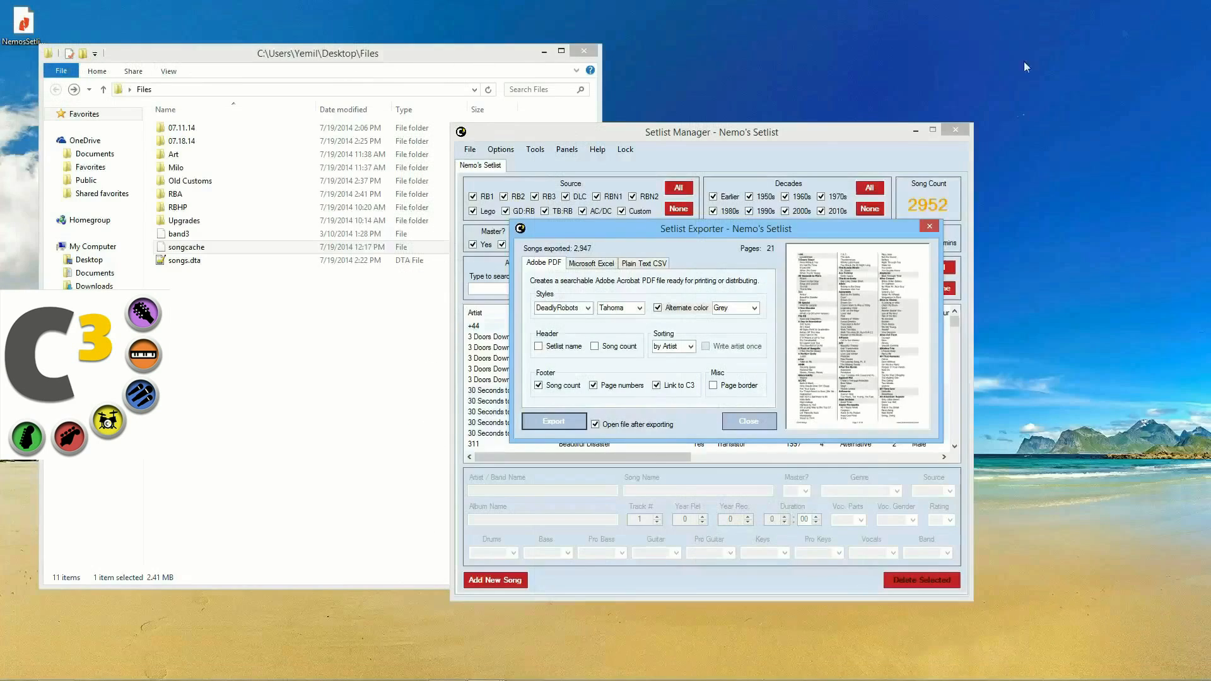
pyautogui.click(1198, 9)
# Step: Export the setlist to Microsoft Excel using the Everything preset and Plain style
pyautogui.click(591, 264)
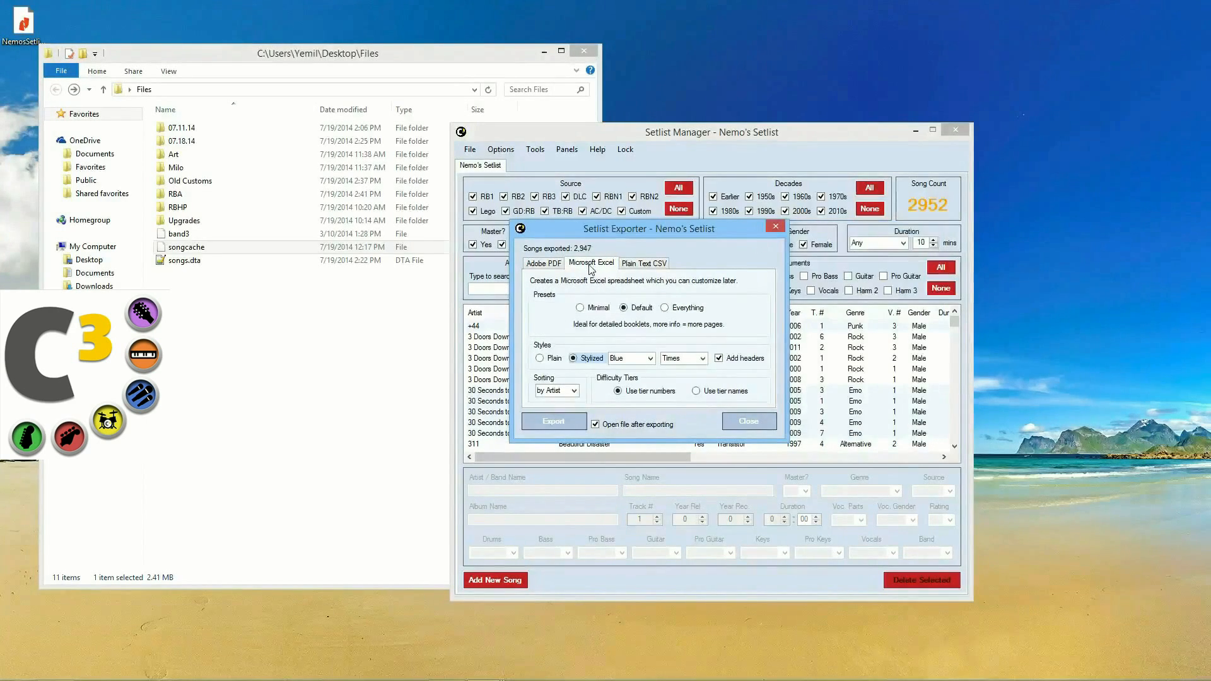
pyautogui.click(673, 309)
pyautogui.click(548, 358)
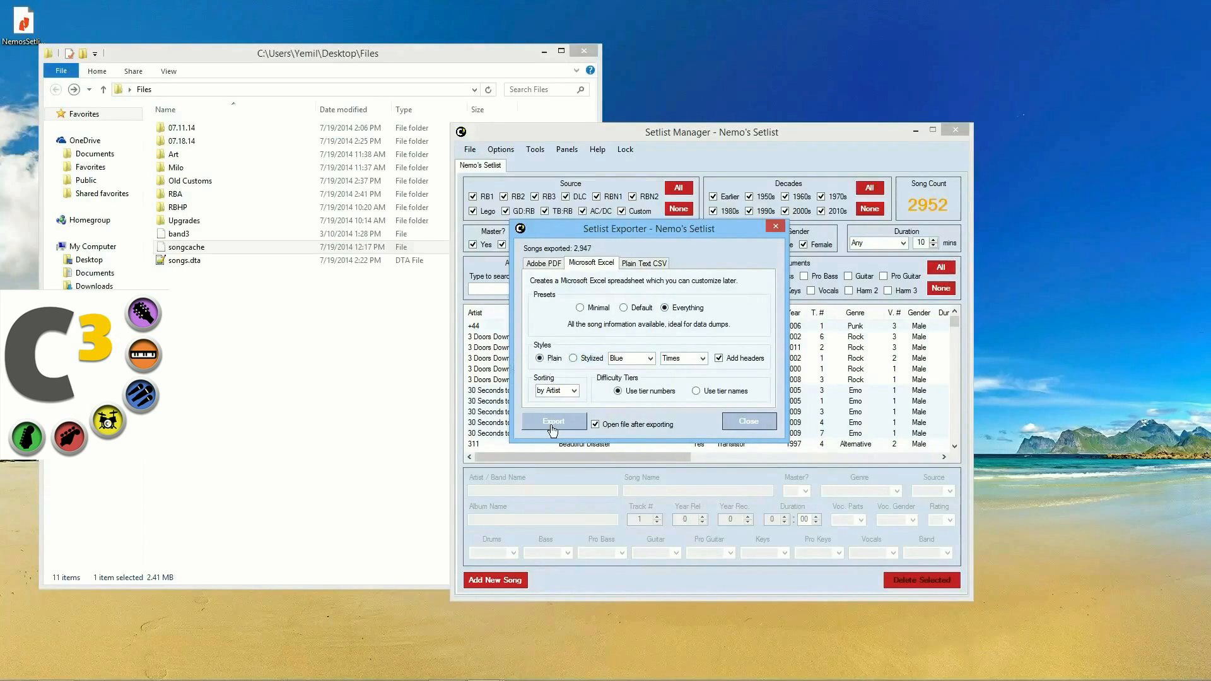
pyautogui.click(552, 424)
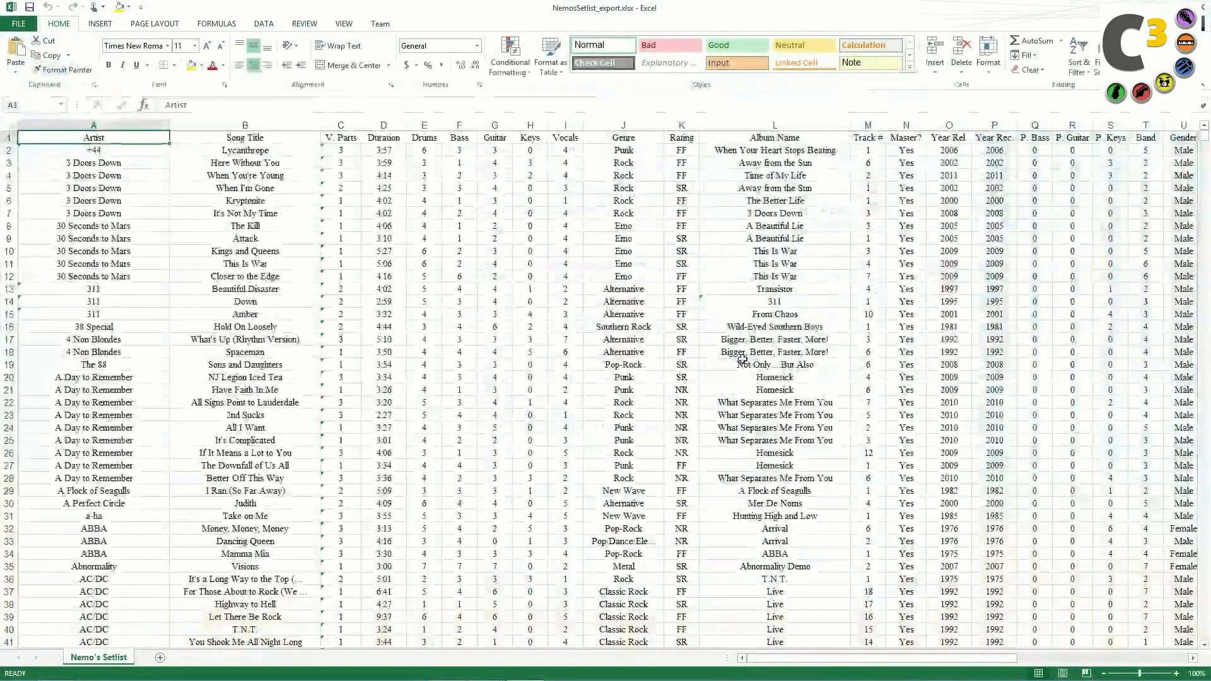
# Step: Review the song rows in NemosSetlist_export.xlsx, then close Excel
pyautogui.scroll(-14, 745, 354)
pyautogui.scroll(12, 742, 358)
pyautogui.scroll(2, 742, 358)
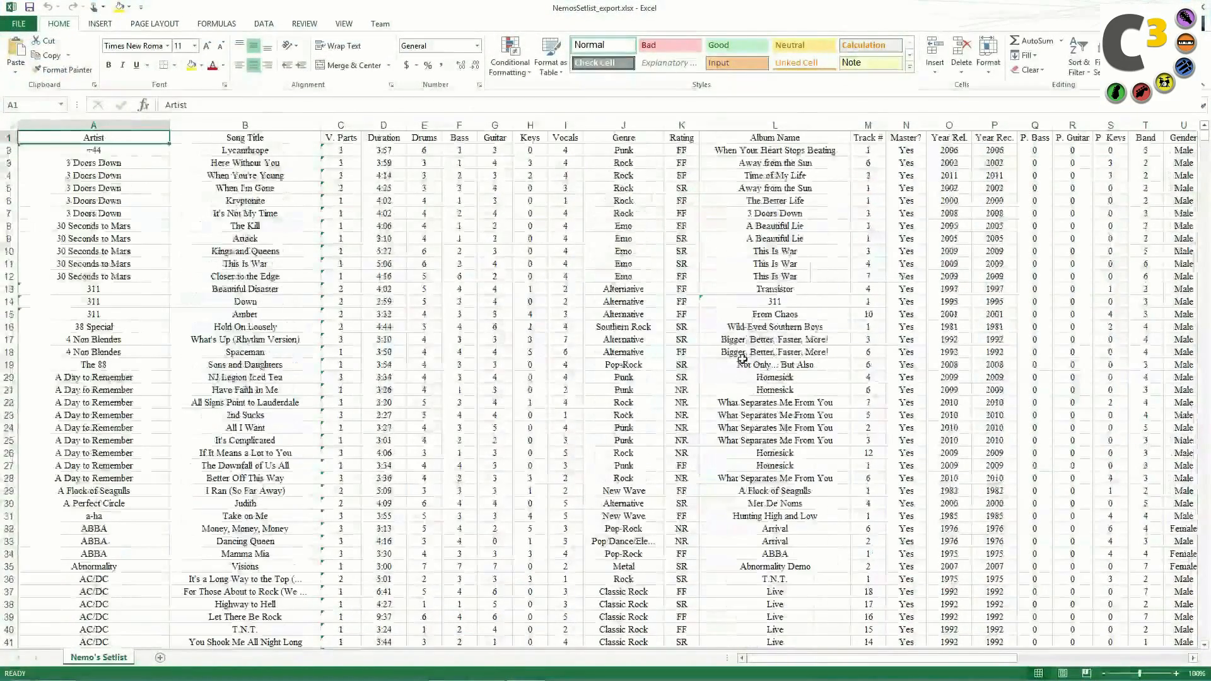
pyautogui.moveTo(813, 665); pyautogui.dragTo(731, 643)
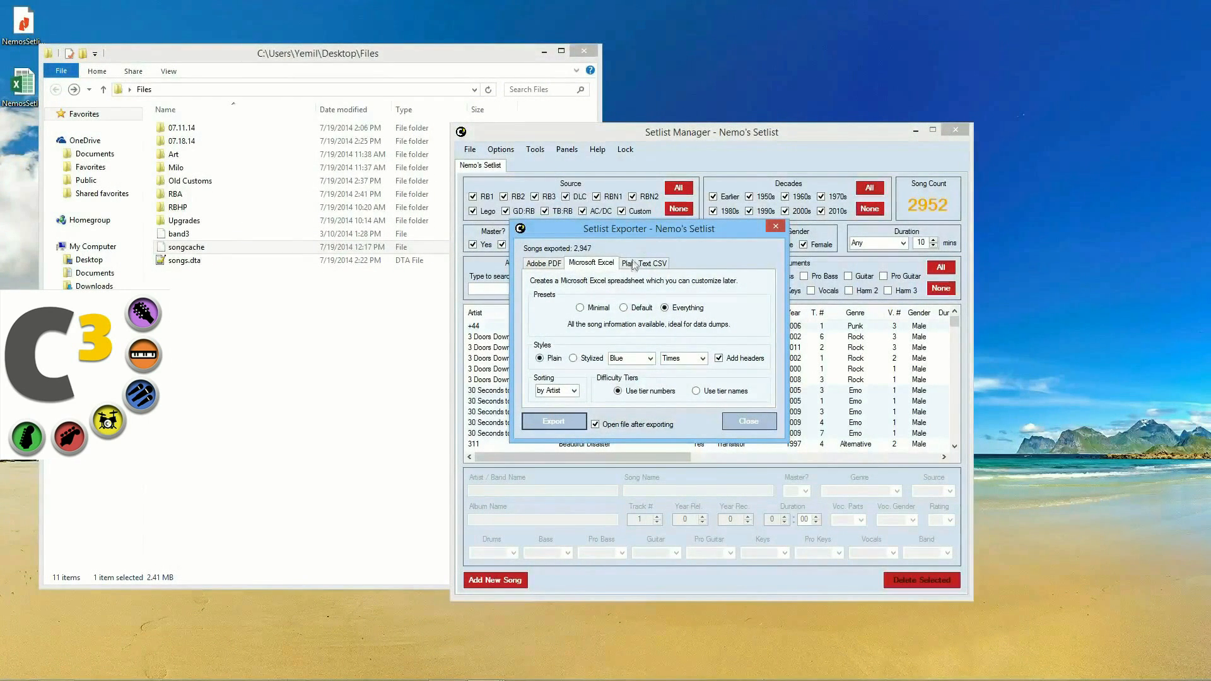
# Step: Return the exporter to the Adobe PDF tab, close it, and show File > Create Empty Setlist choices
pyautogui.moveTo(651, 237); pyautogui.dragTo(686, 230)
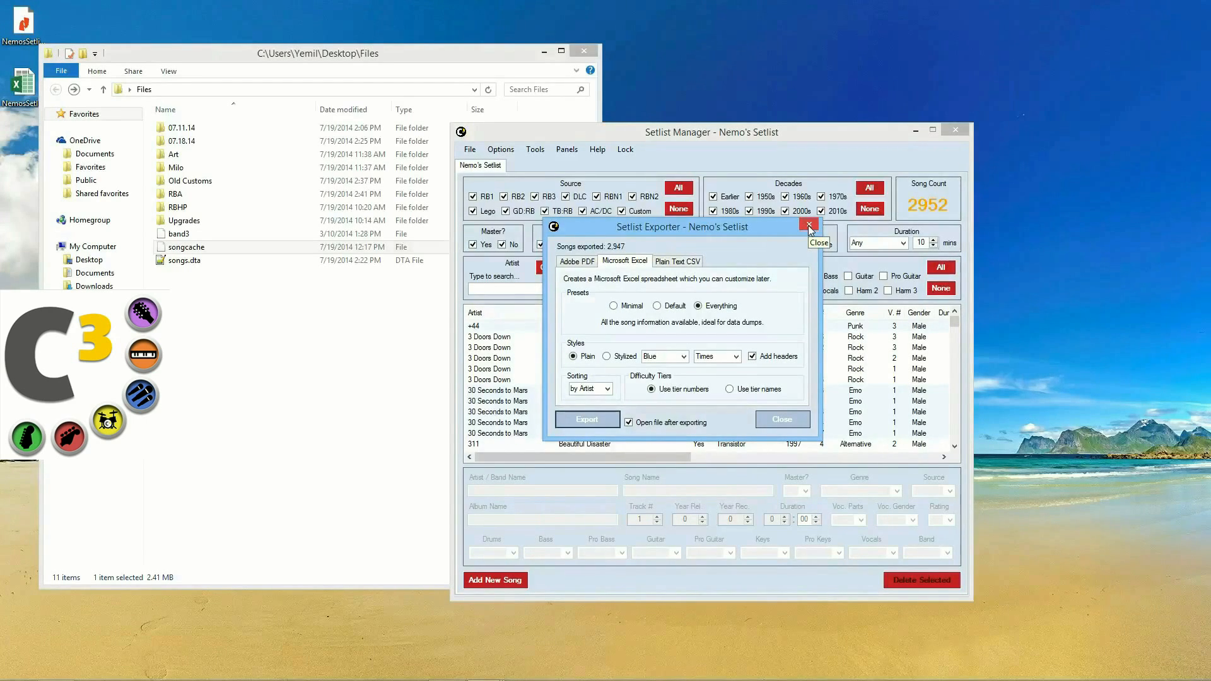
pyautogui.click(575, 262)
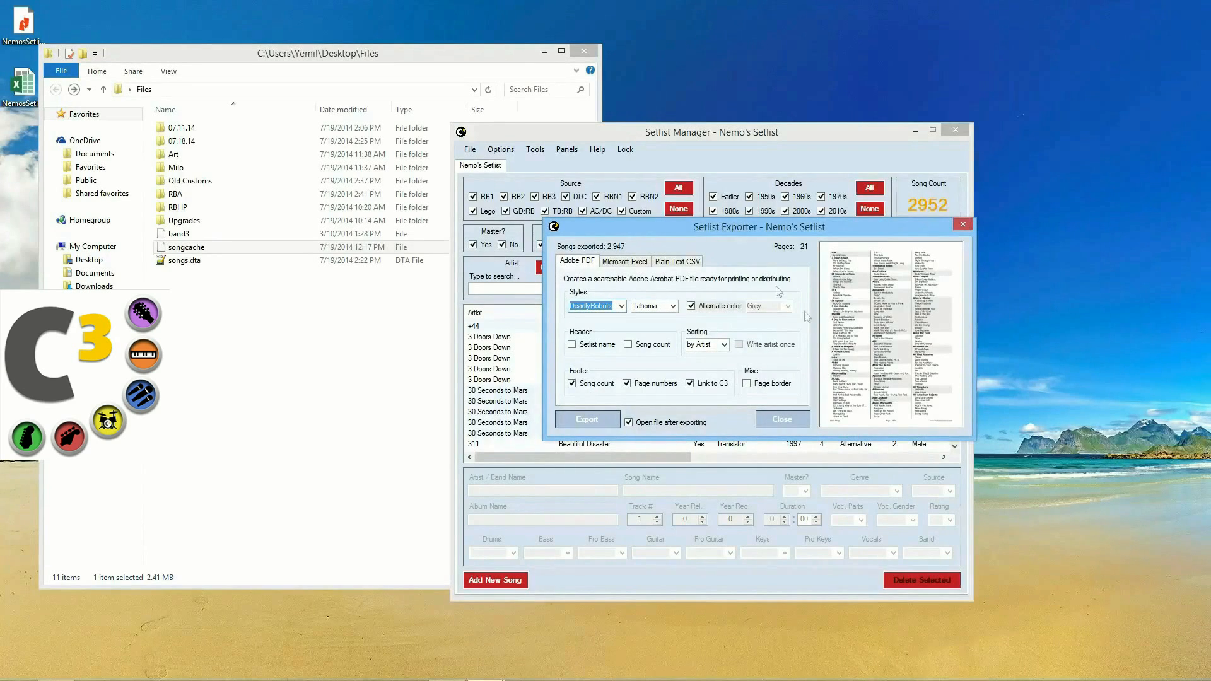
pyautogui.click(774, 420)
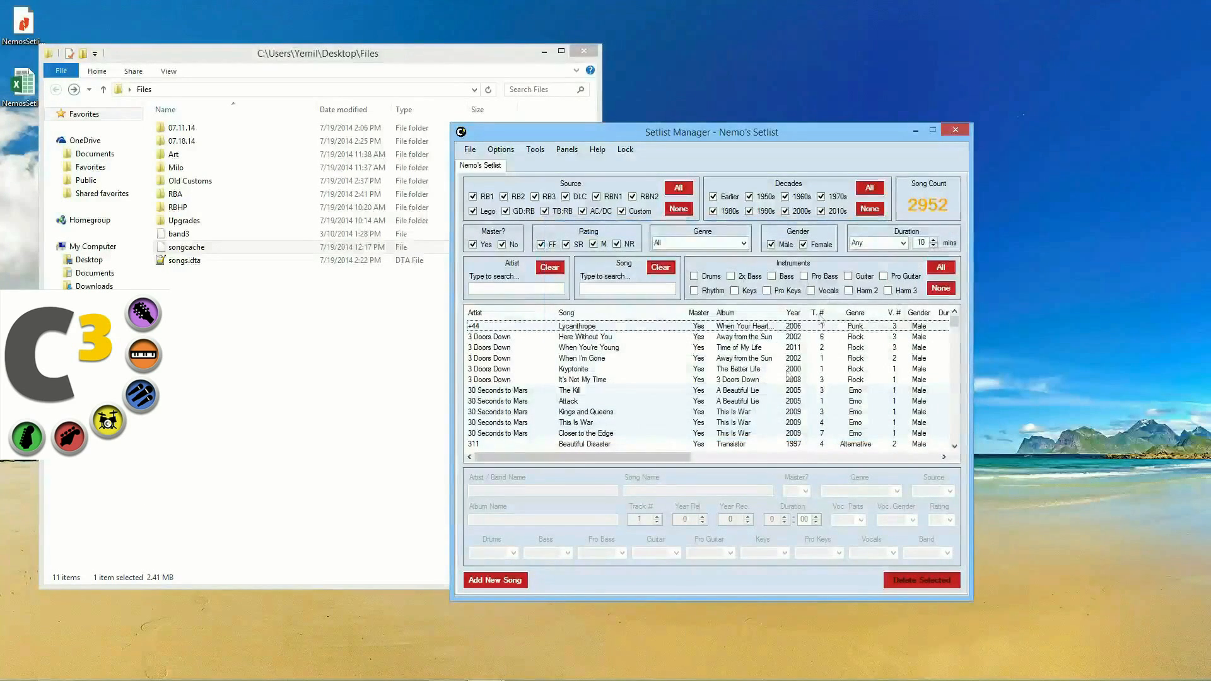
pyautogui.click(470, 150)
pyautogui.moveTo(480, 176)
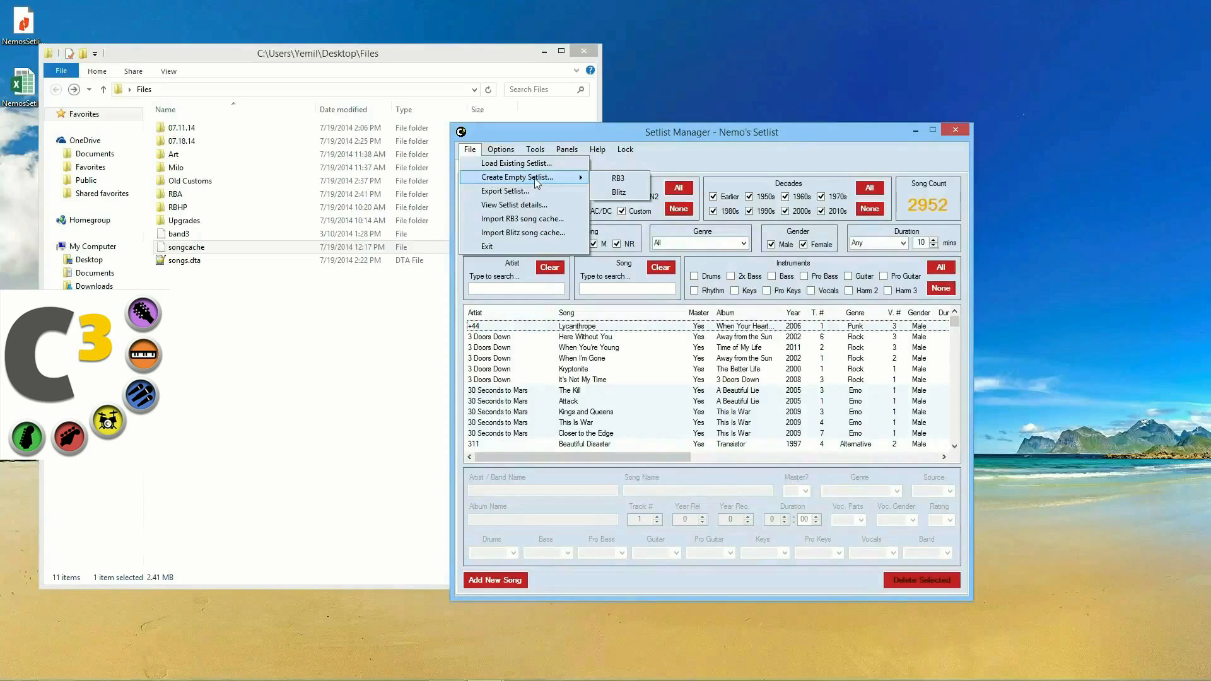
# Step: Create an empty RB3 setlist and open the 07.18.14 song folder beside it
pyautogui.click(608, 179)
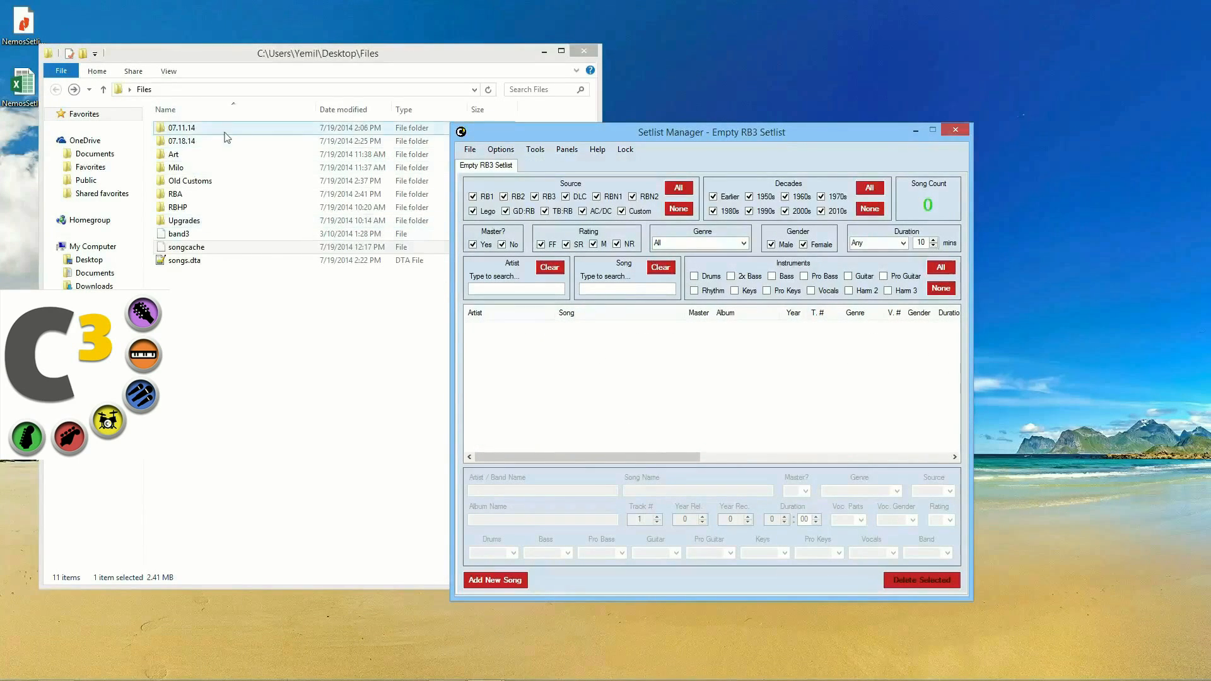
pyautogui.click(208, 145)
pyautogui.doubleClick(210, 148)
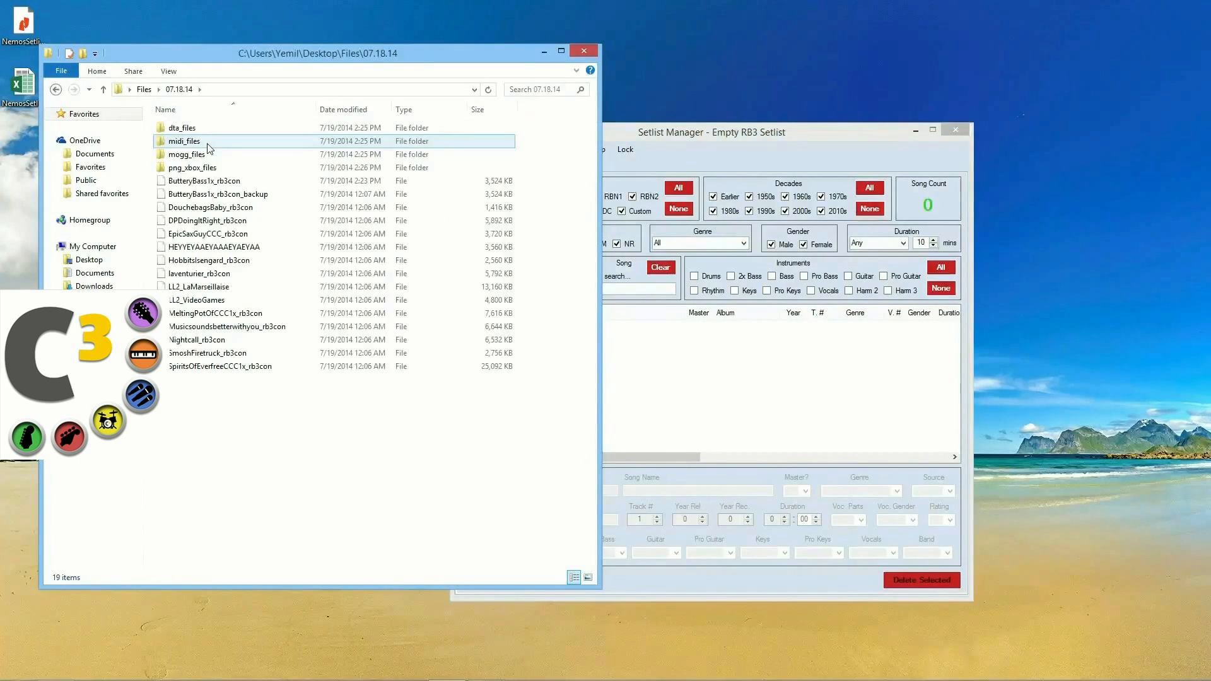
pyautogui.moveTo(739, 134); pyautogui.dragTo(807, 106)
pyautogui.click(544, 51)
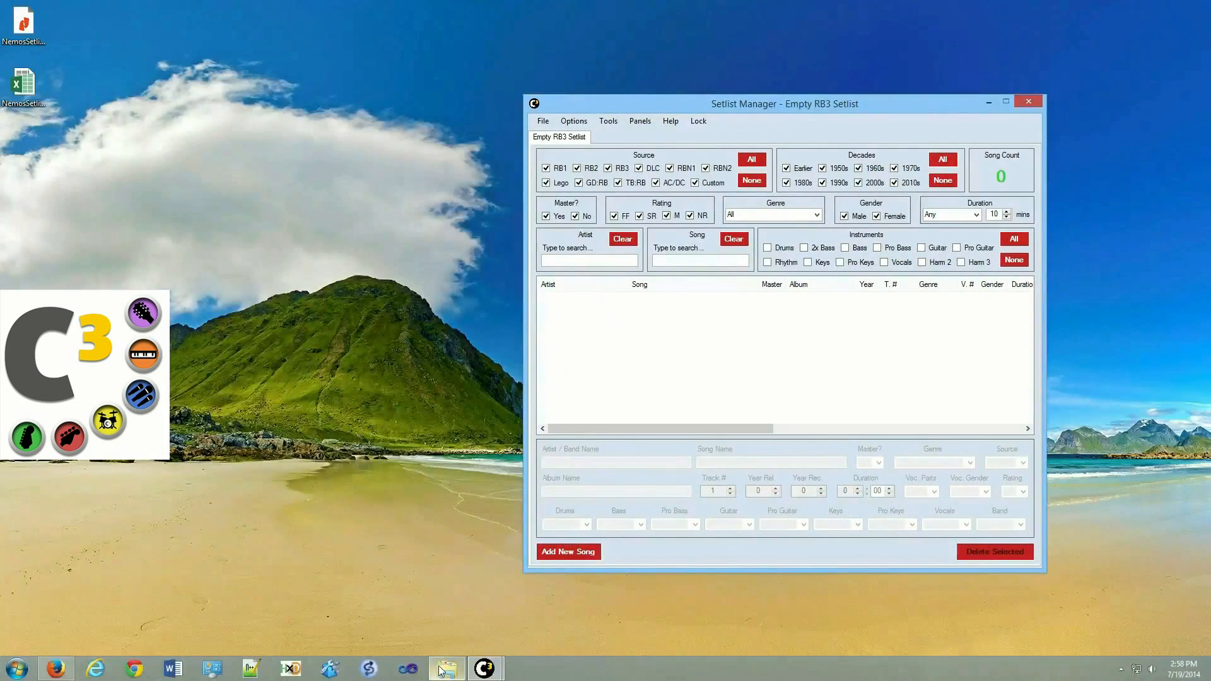
pyautogui.click(447, 668)
pyautogui.click(686, 106)
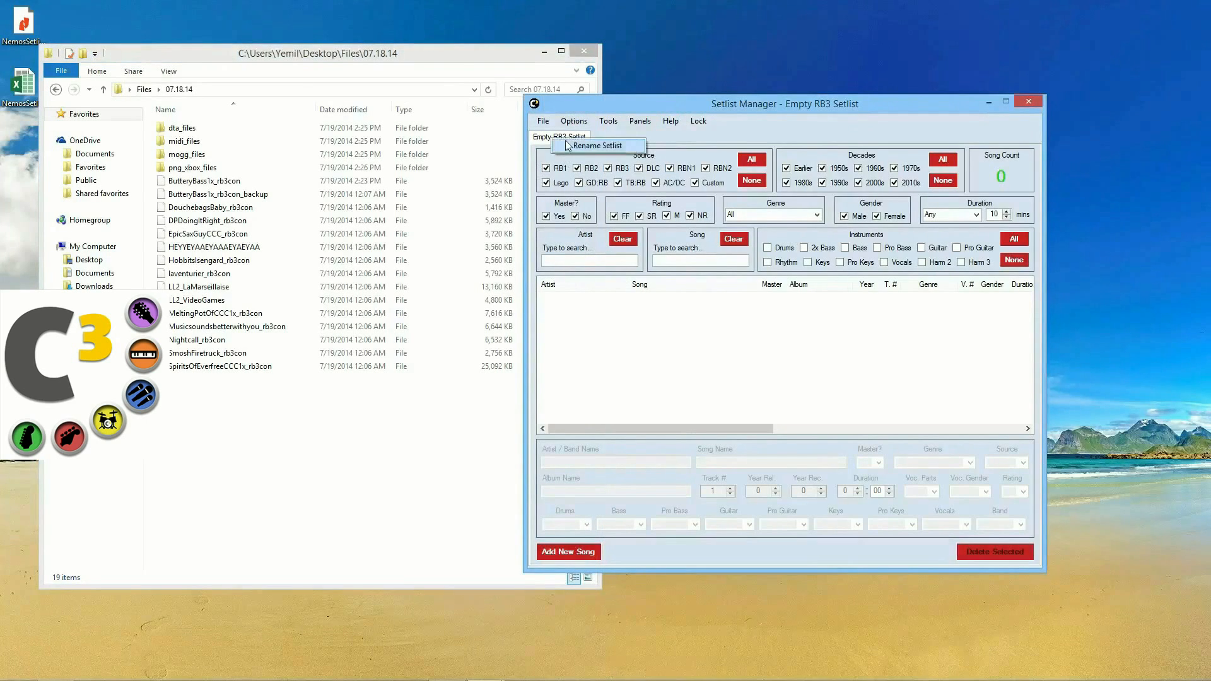
# Step: Rename the empty setlist to 'New Additions'
pyautogui.doubleClick(565, 140)
pyautogui.write('New Name')
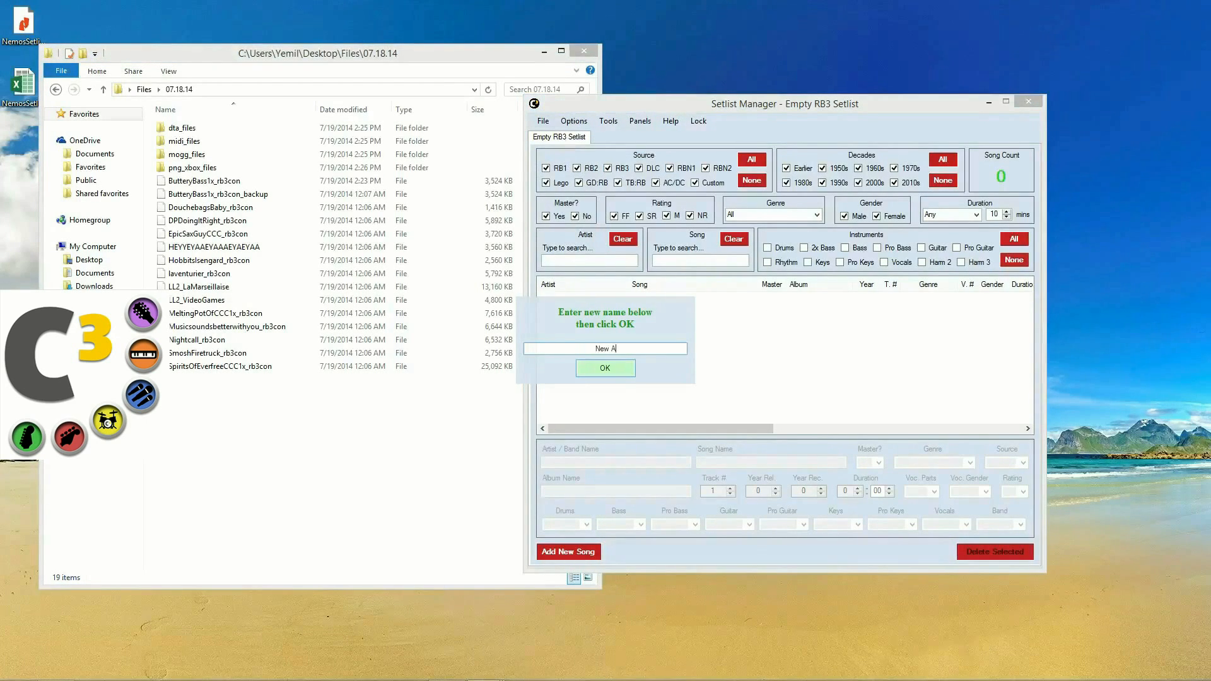
pyautogui.press('Return')
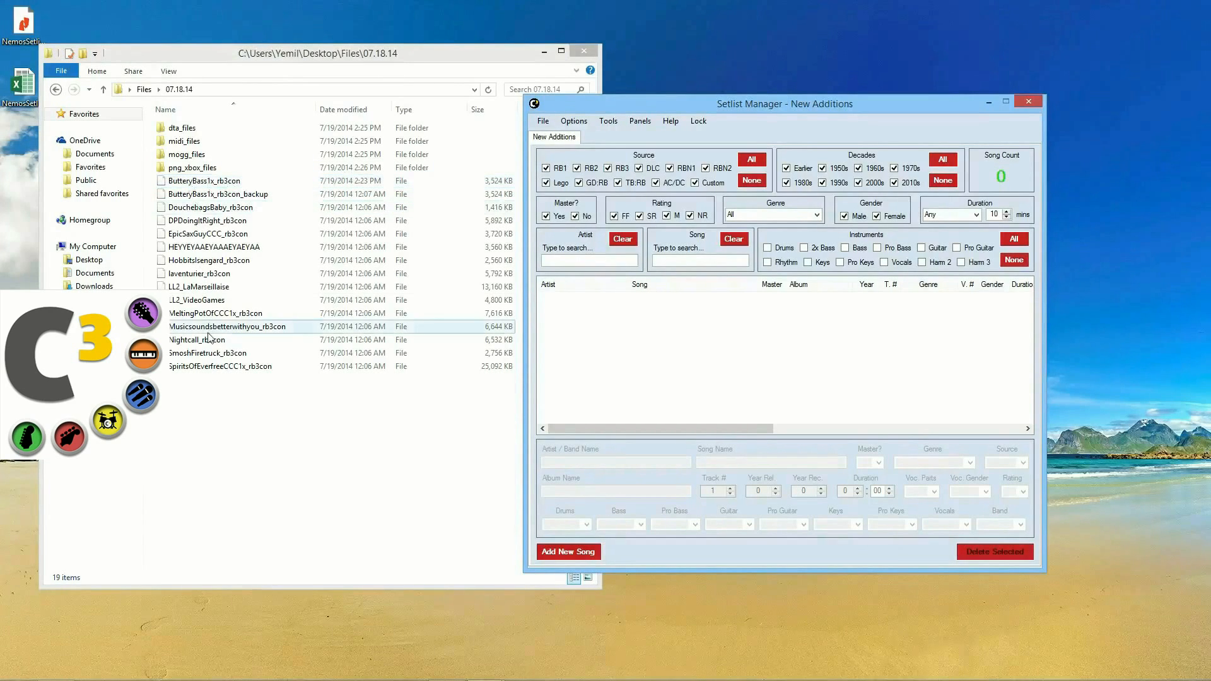
# Step: Add songs by Swede Mason, Rap Critic, Daft Punk, SLACKCiRCUS, SunStroke Project, Erwin Beekveld and Indochine
pyautogui.moveTo(216, 182); pyautogui.dragTo(581, 303)
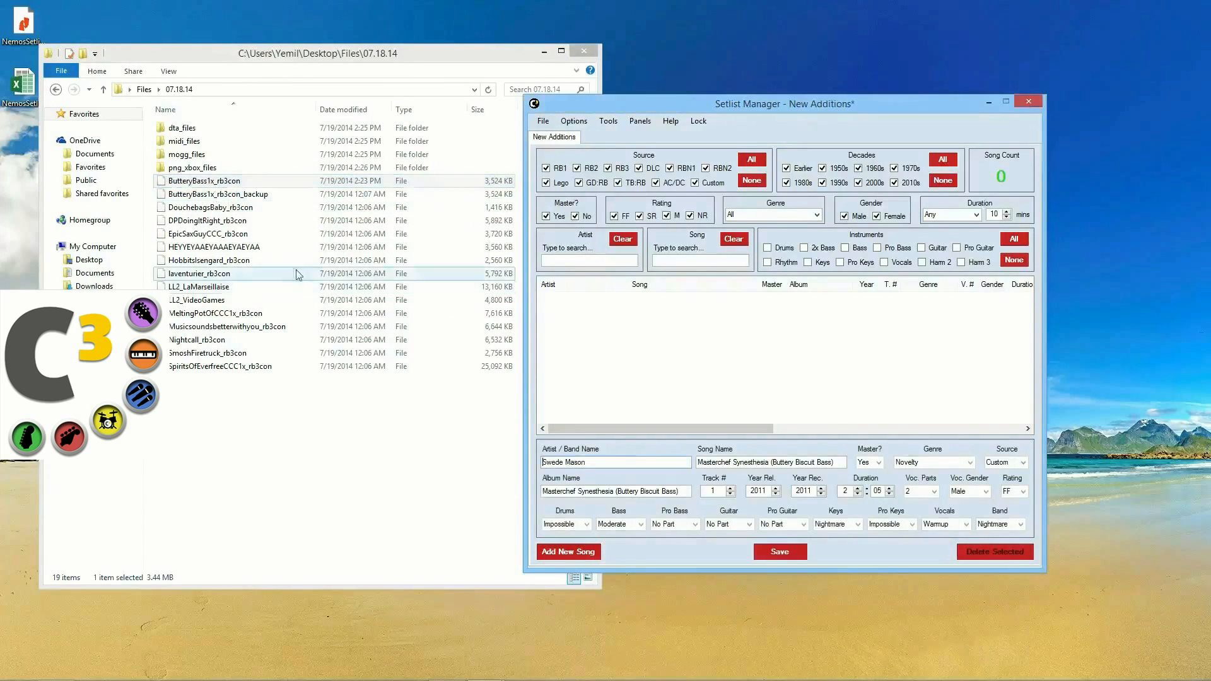
pyautogui.click(781, 552)
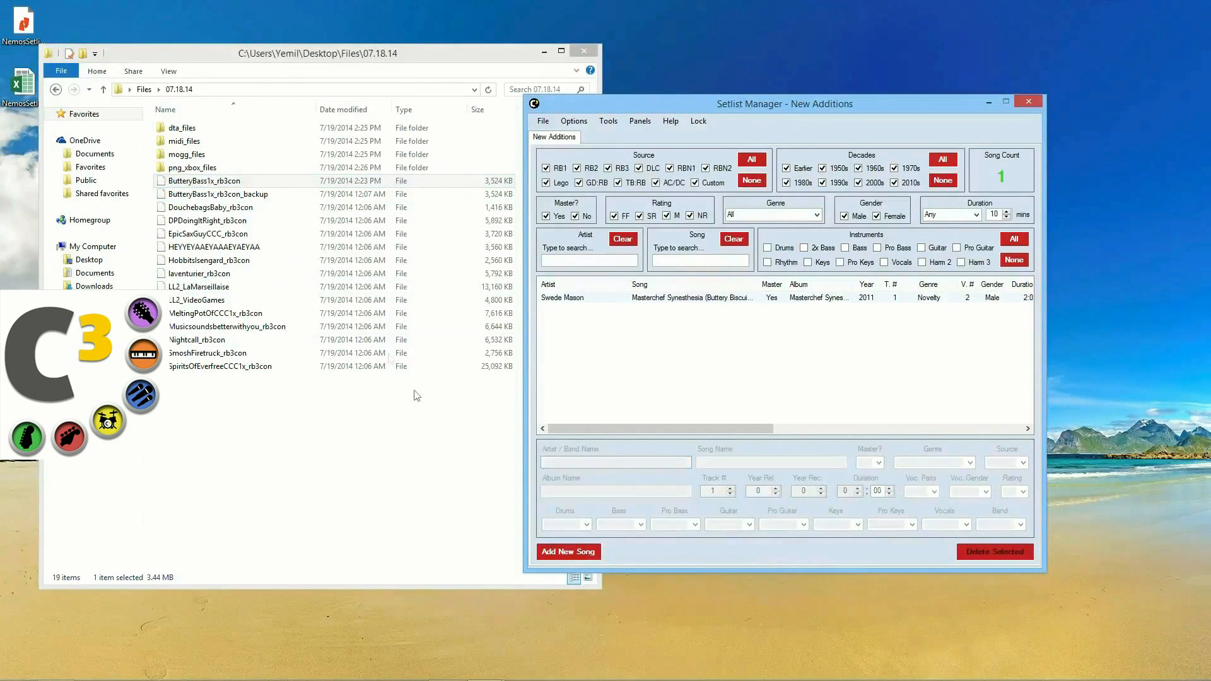
pyautogui.moveTo(454, 194); pyautogui.dragTo(577, 331)
pyautogui.moveTo(214, 208); pyautogui.dragTo(580, 328)
pyautogui.click(783, 555)
pyautogui.moveTo(243, 221); pyautogui.dragTo(576, 354)
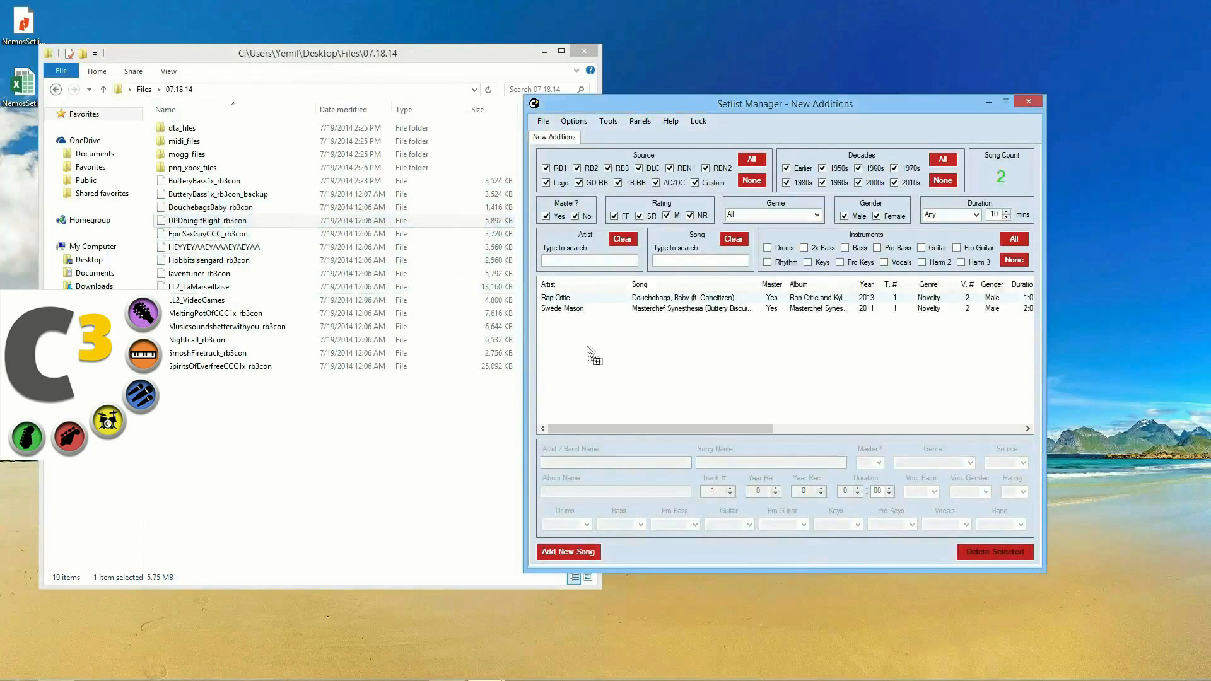
pyautogui.click(782, 555)
pyautogui.moveTo(214, 247); pyautogui.dragTo(581, 340)
pyautogui.click(779, 552)
pyautogui.moveTo(208, 234); pyautogui.dragTo(580, 341)
pyautogui.click(779, 552)
pyautogui.moveTo(252, 274); pyautogui.dragTo(656, 372)
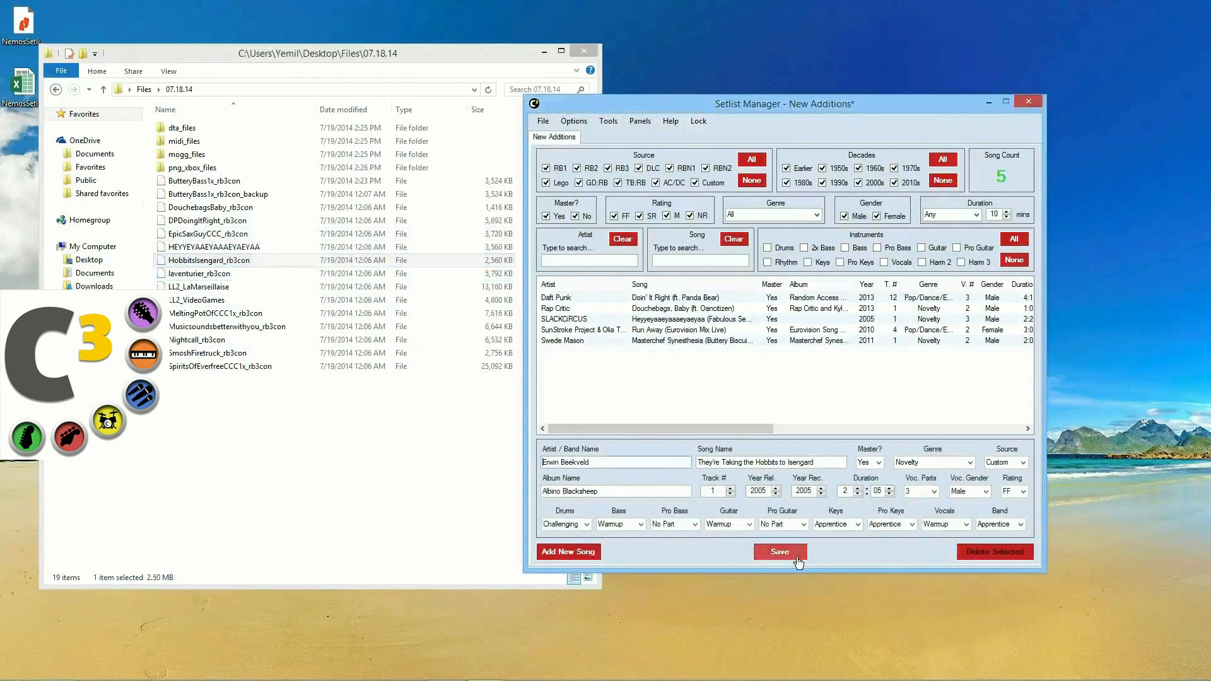
pyautogui.click(781, 552)
pyautogui.moveTo(216, 279); pyautogui.dragTo(694, 367)
pyautogui.click(782, 553)
# Step: Add La Marseillaise, Video Games, and songs by Alex S., Kavinsky, Smosh and Nightmare Lyre
pyautogui.moveTo(230, 285); pyautogui.dragTo(688, 311)
pyautogui.click(196, 291)
pyautogui.moveTo(199, 289); pyautogui.dragTo(840, 359)
pyautogui.click(779, 552)
pyautogui.click(195, 300)
pyautogui.moveTo(196, 300); pyautogui.dragTo(693, 372)
pyautogui.click(780, 551)
pyautogui.moveTo(243, 314); pyautogui.dragTo(684, 350)
pyautogui.click(793, 563)
pyautogui.click(225, 326)
pyautogui.moveTo(226, 326); pyautogui.dragTo(763, 364)
pyautogui.moveTo(215, 340); pyautogui.dragTo(748, 364)
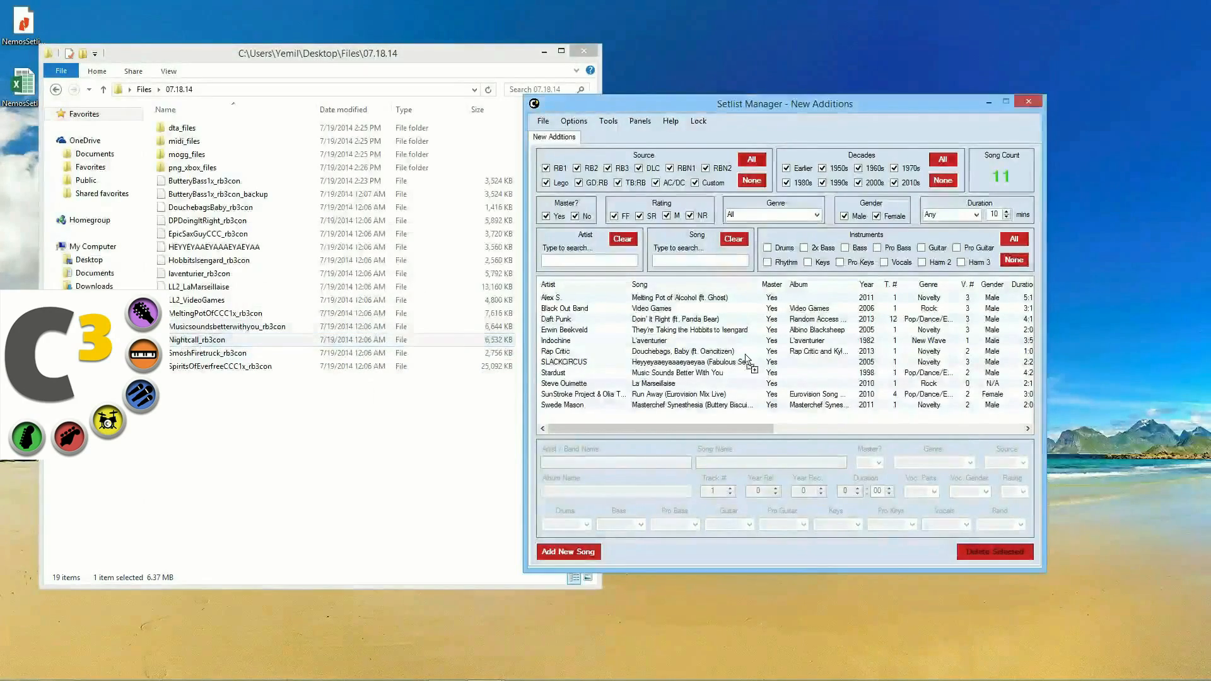
pyautogui.click(787, 554)
pyautogui.moveTo(208, 352); pyautogui.dragTo(694, 354)
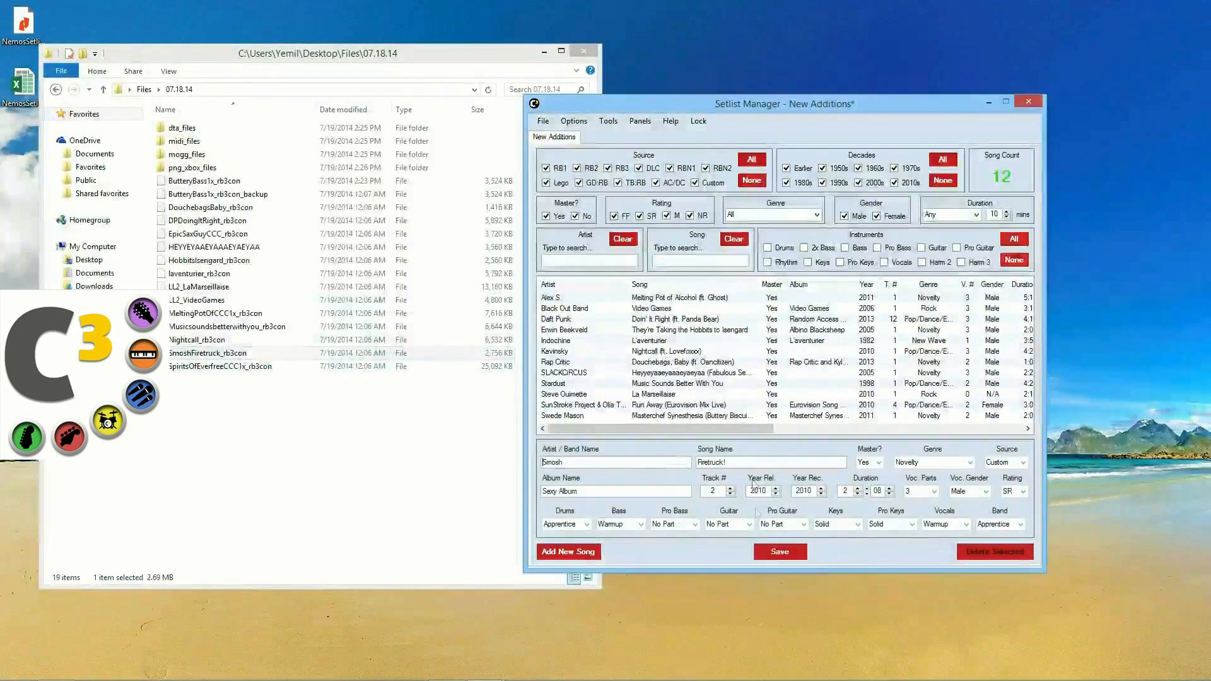
pyautogui.click(780, 552)
pyautogui.moveTo(224, 367); pyautogui.dragTo(725, 359)
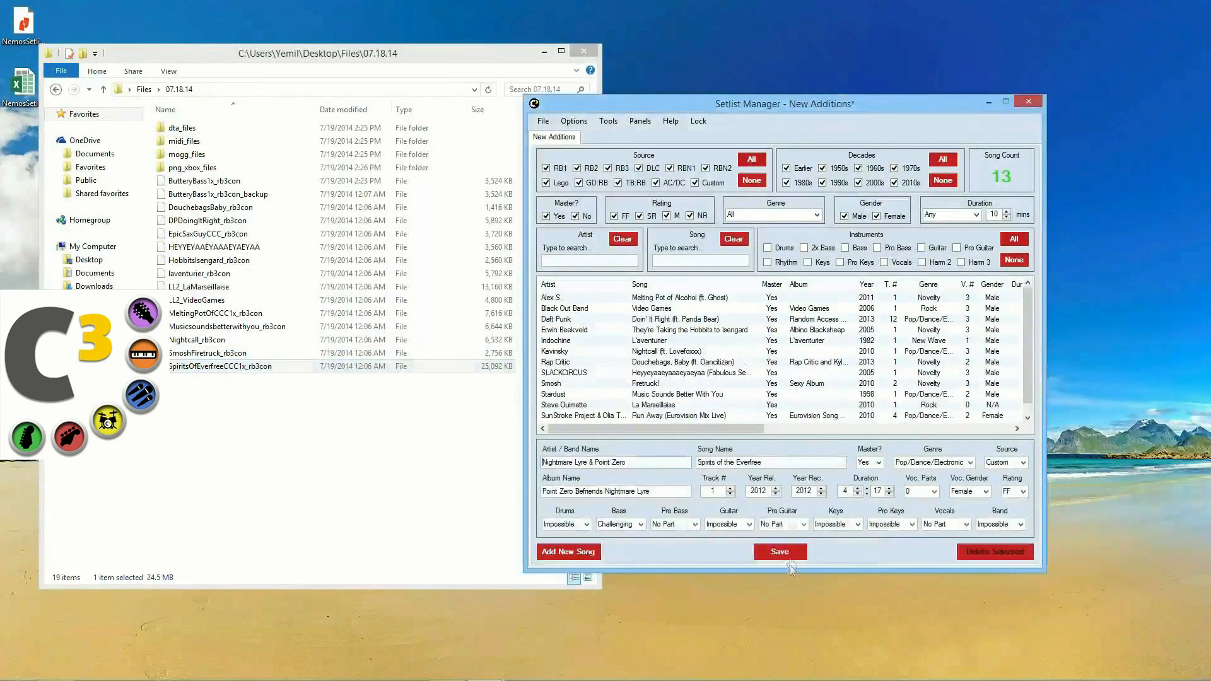
pyautogui.click(780, 552)
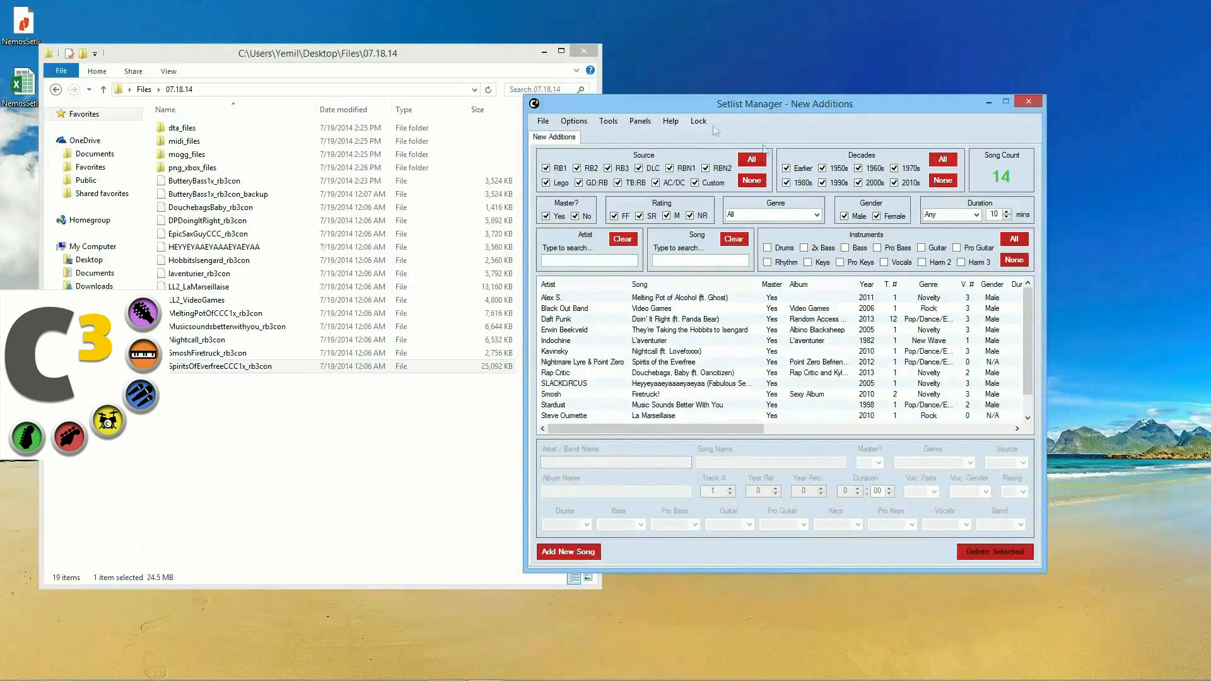
# Step: Export the 14-song setlist as the PDF NewAdditions_export and look it over
pyautogui.click(542, 120)
pyautogui.click(593, 169)
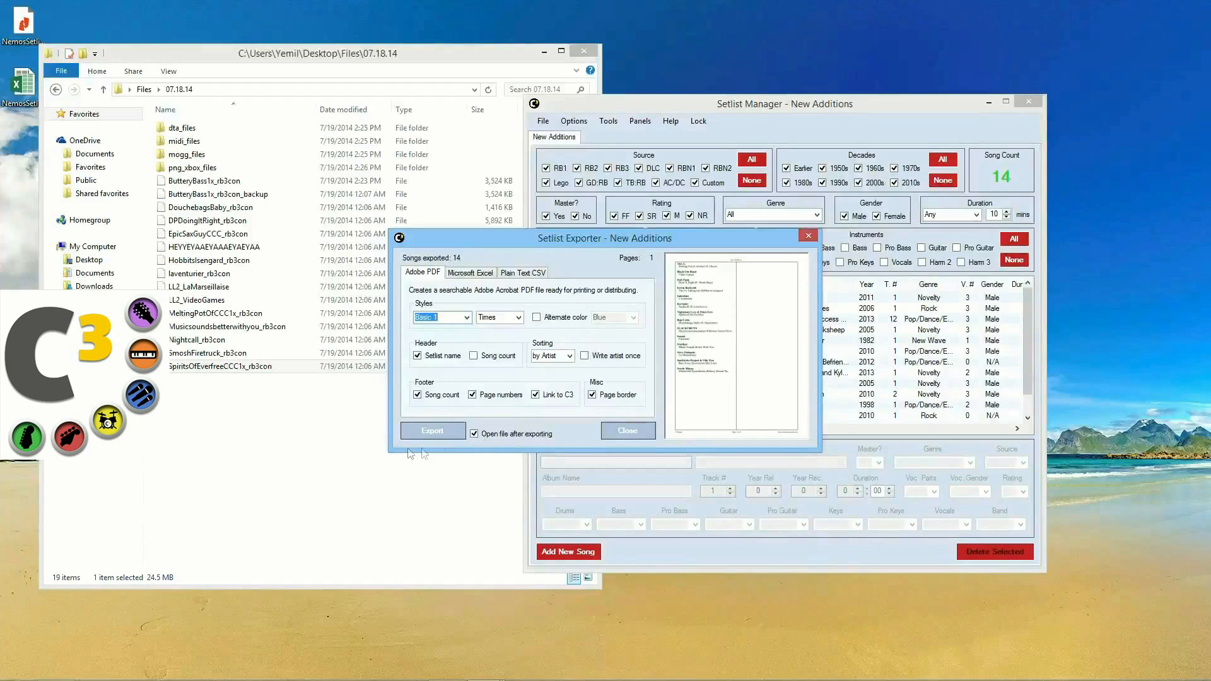
pyautogui.click(432, 430)
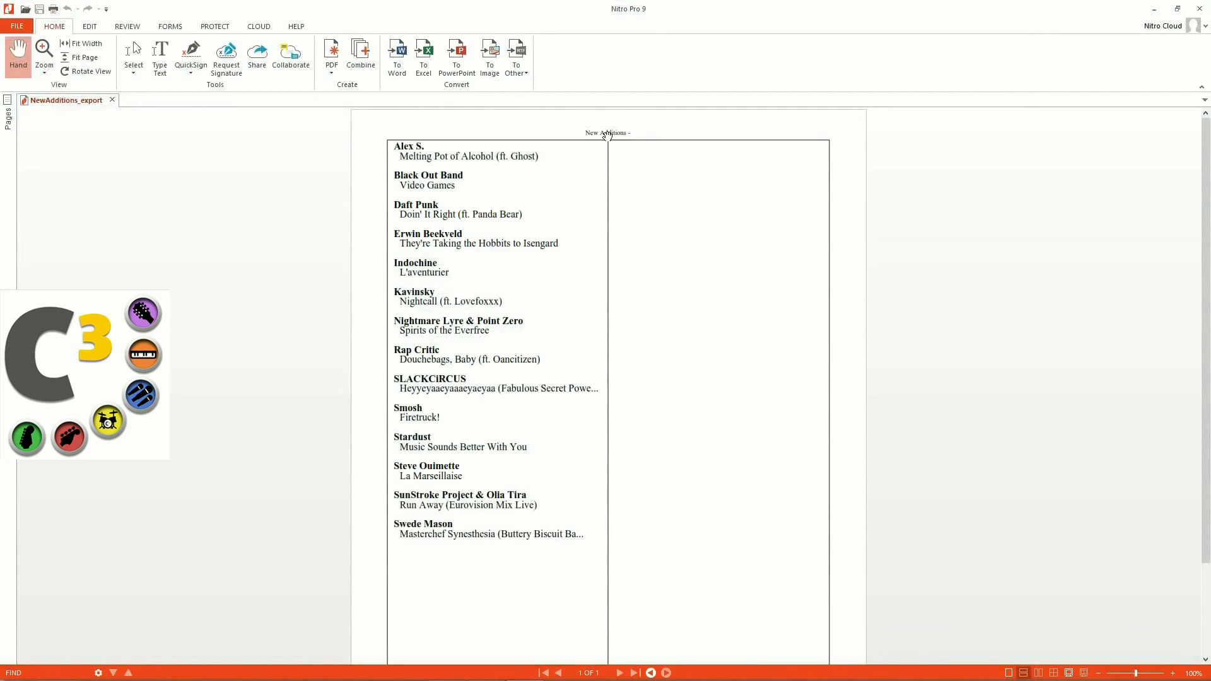
pyautogui.scroll(5, 607, 135)
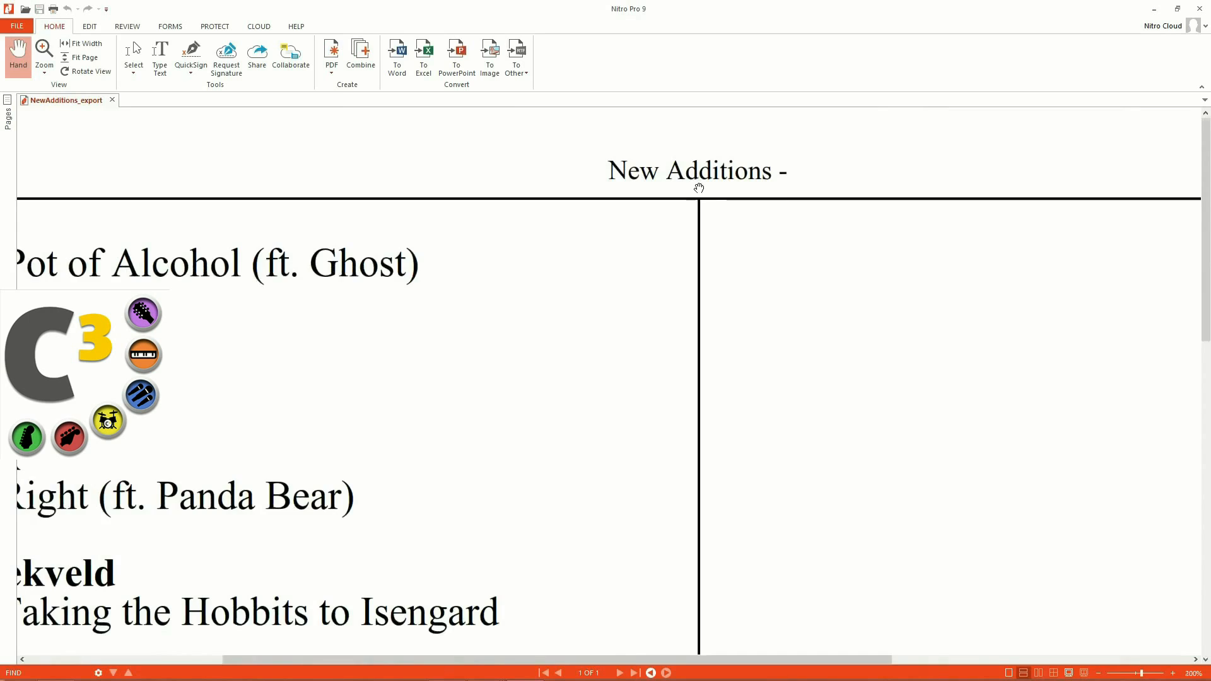
pyautogui.scroll(-5, 699, 188)
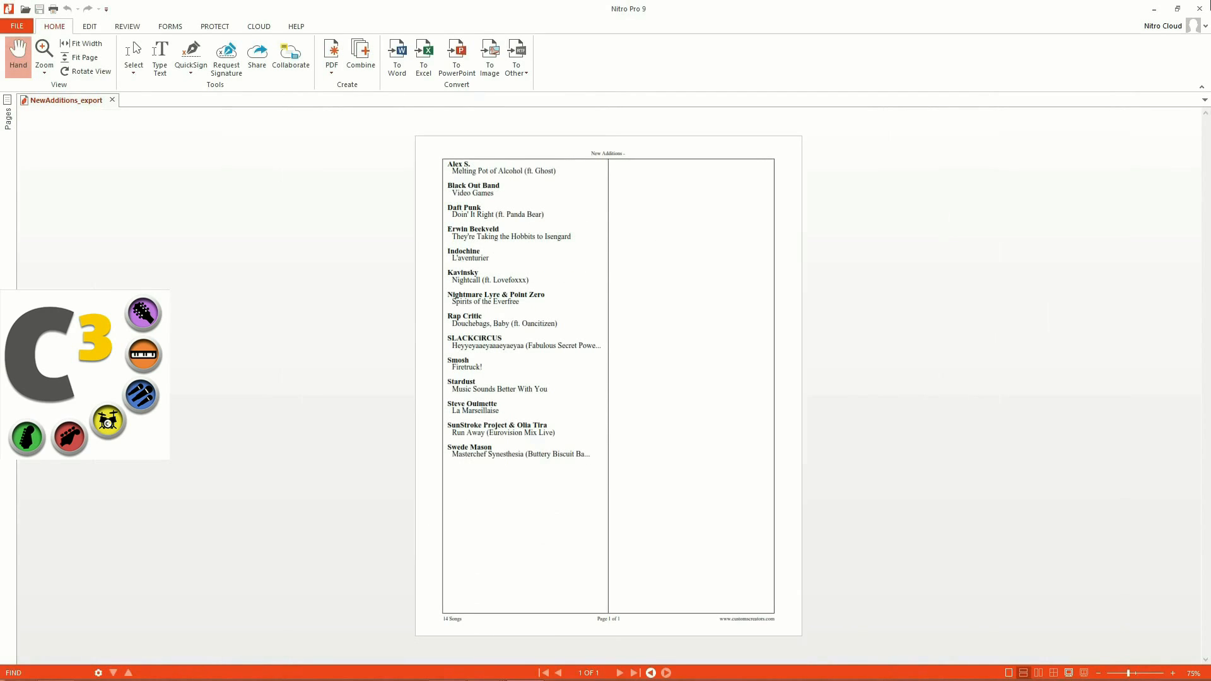
pyautogui.click(1199, 8)
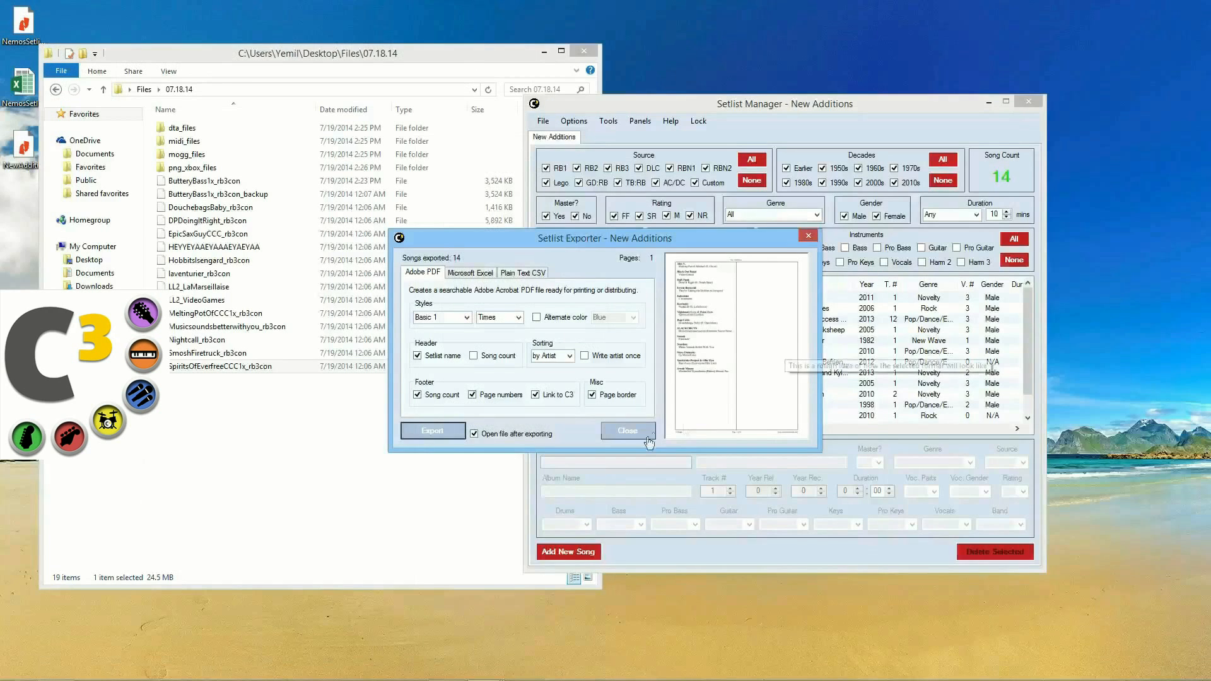
# Step: Look at the Plain Text CSV export options, close the exporter, and bring back the 14-song setlist
pyautogui.click(469, 273)
pyautogui.click(522, 273)
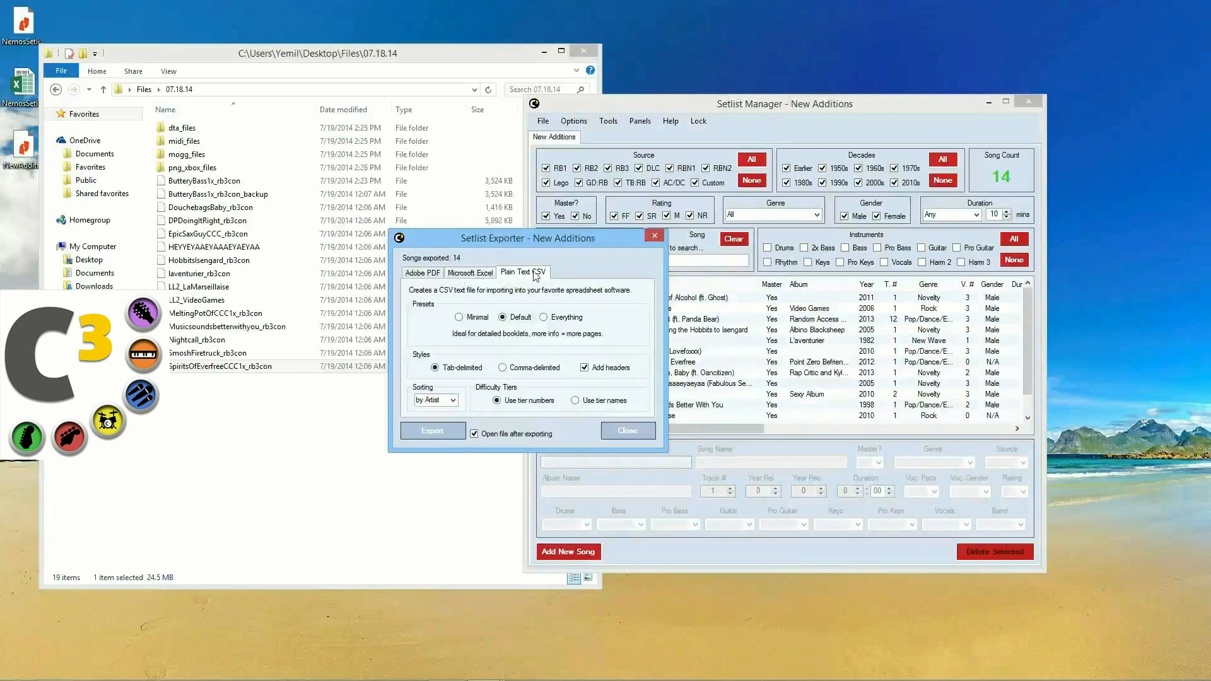
pyautogui.moveTo(556, 241); pyautogui.dragTo(622, 251)
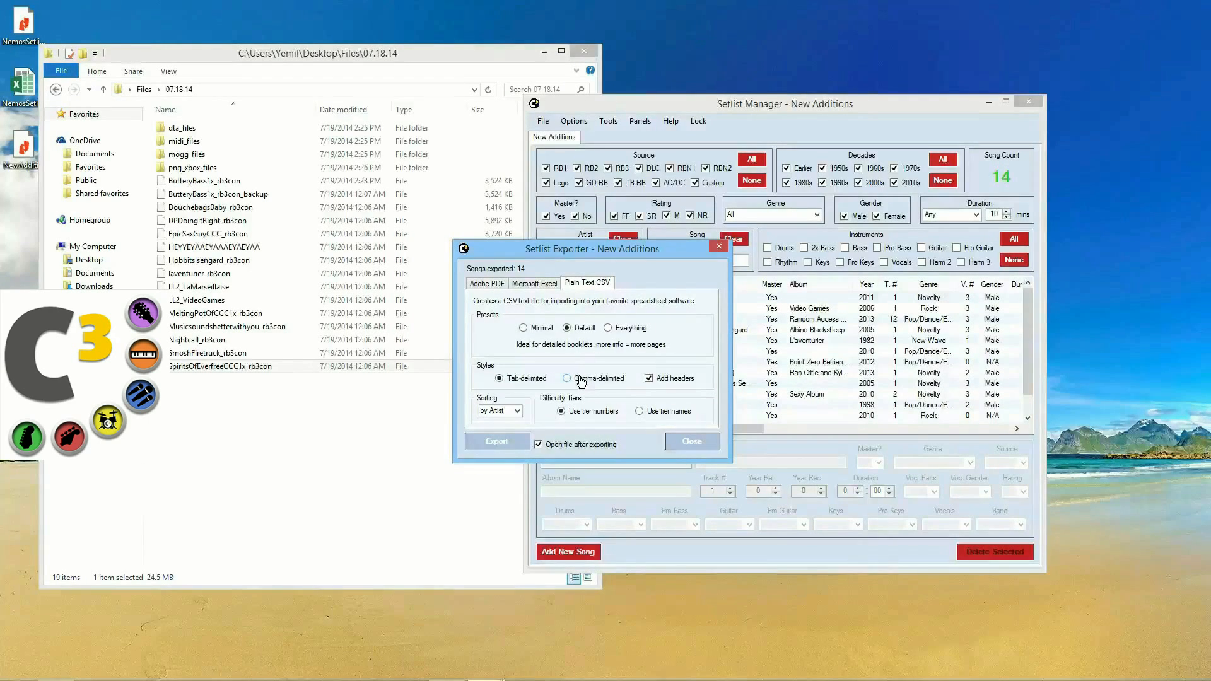
pyautogui.click(692, 443)
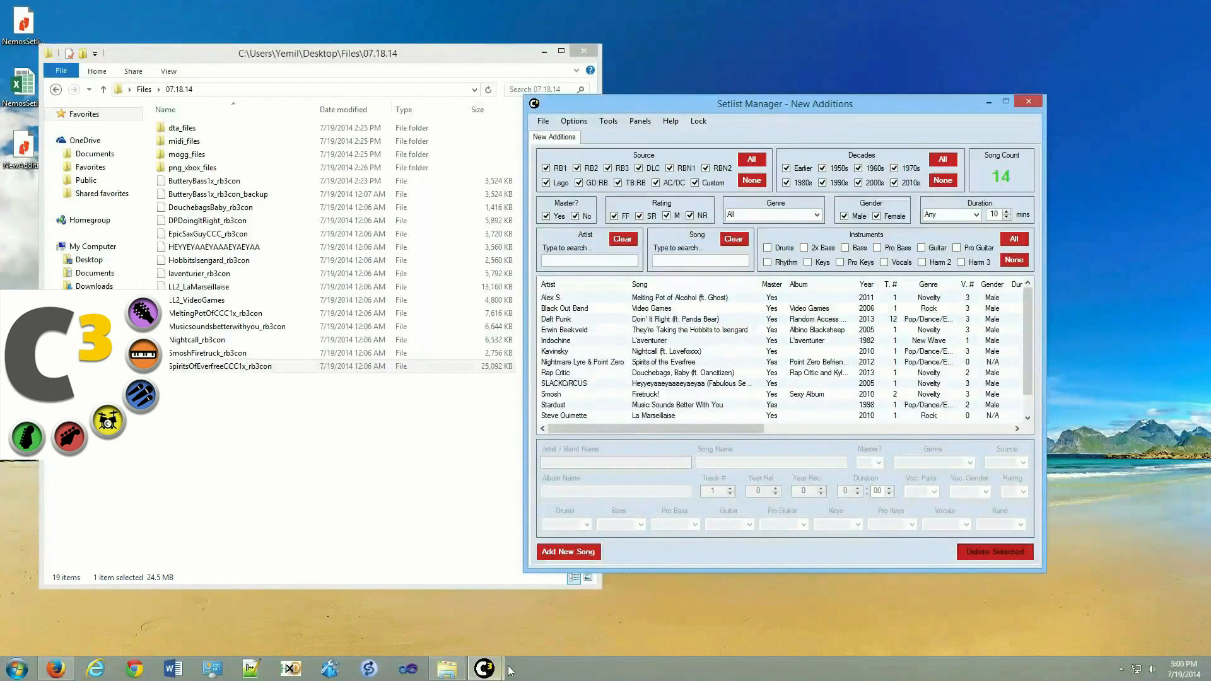
pyautogui.moveTo(483, 668)
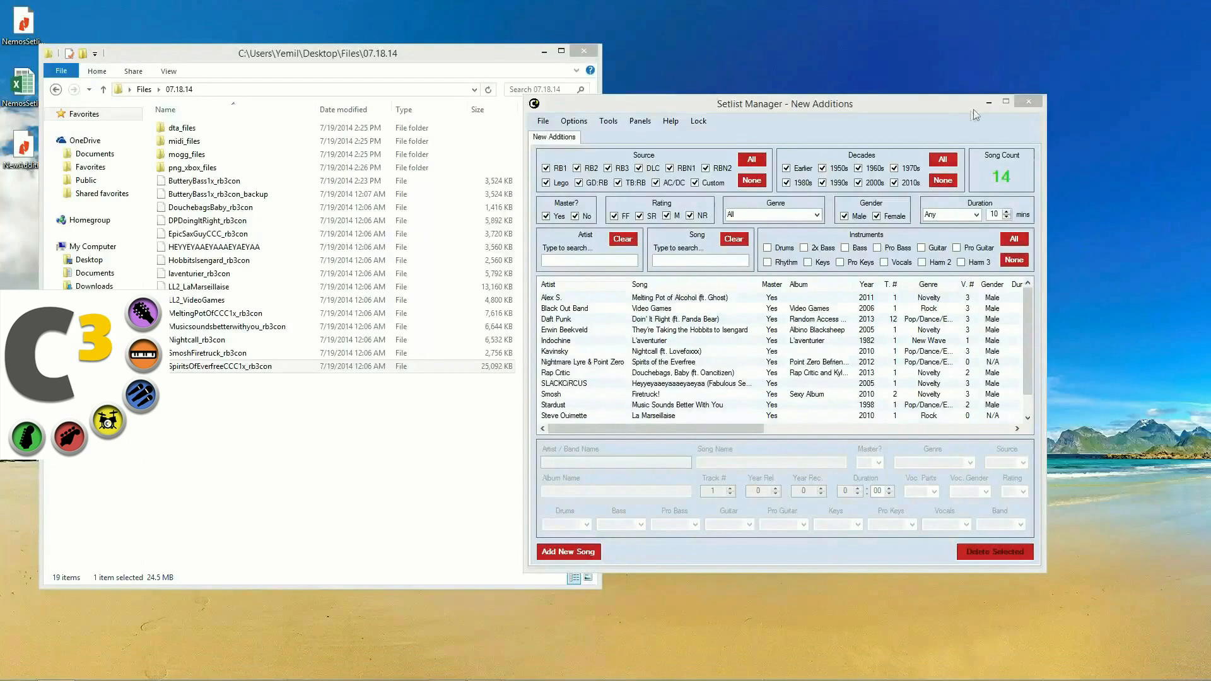
pyautogui.moveTo(775, 108); pyautogui.dragTo(748, 111)
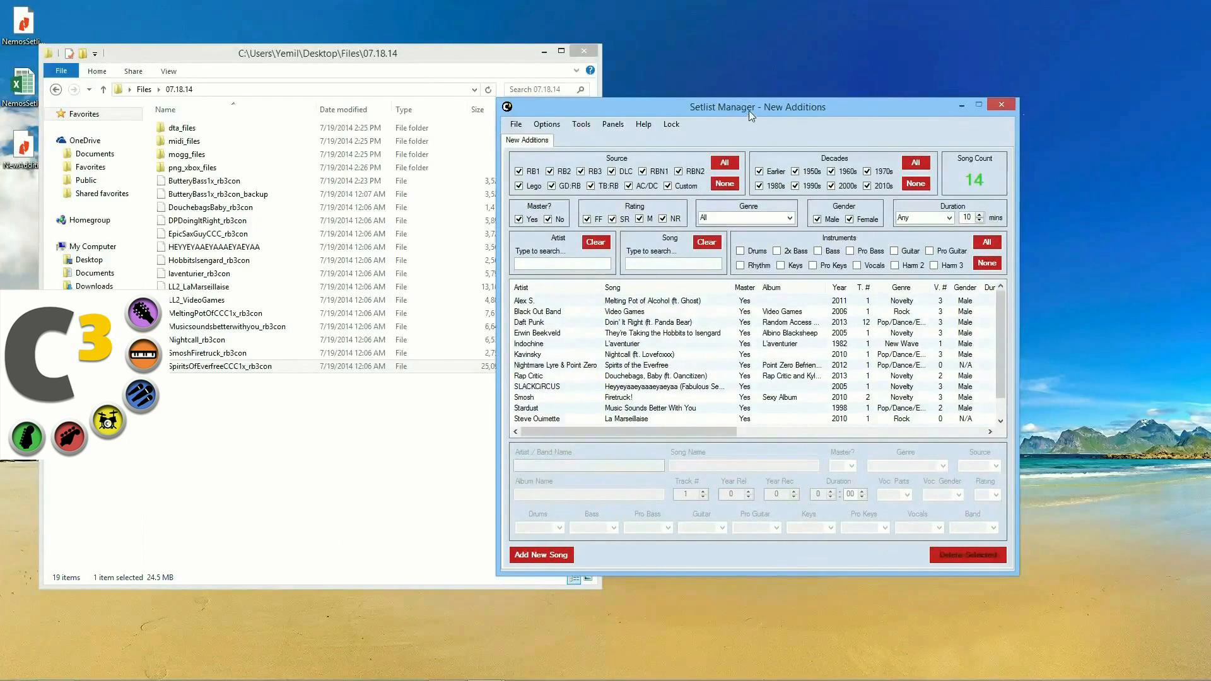
pyautogui.click(516, 124)
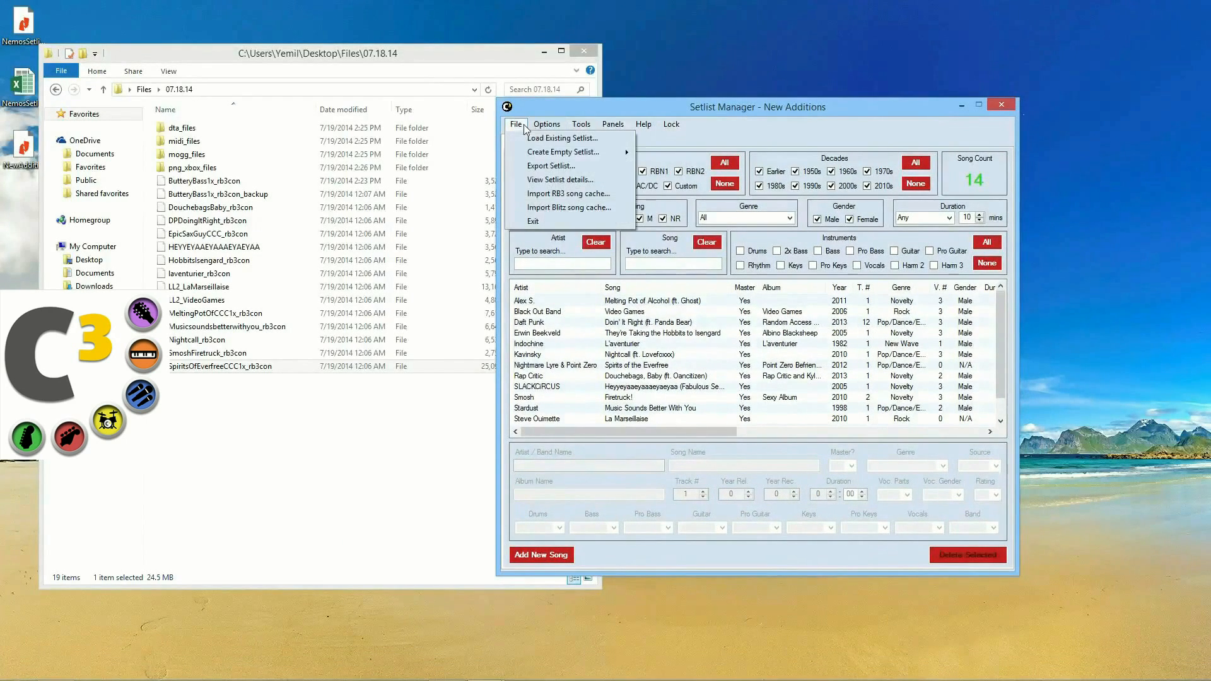
# Step: Check the New Additions statistics, then load the existing 2952-song Nemo's Setlist
pyautogui.click(536, 182)
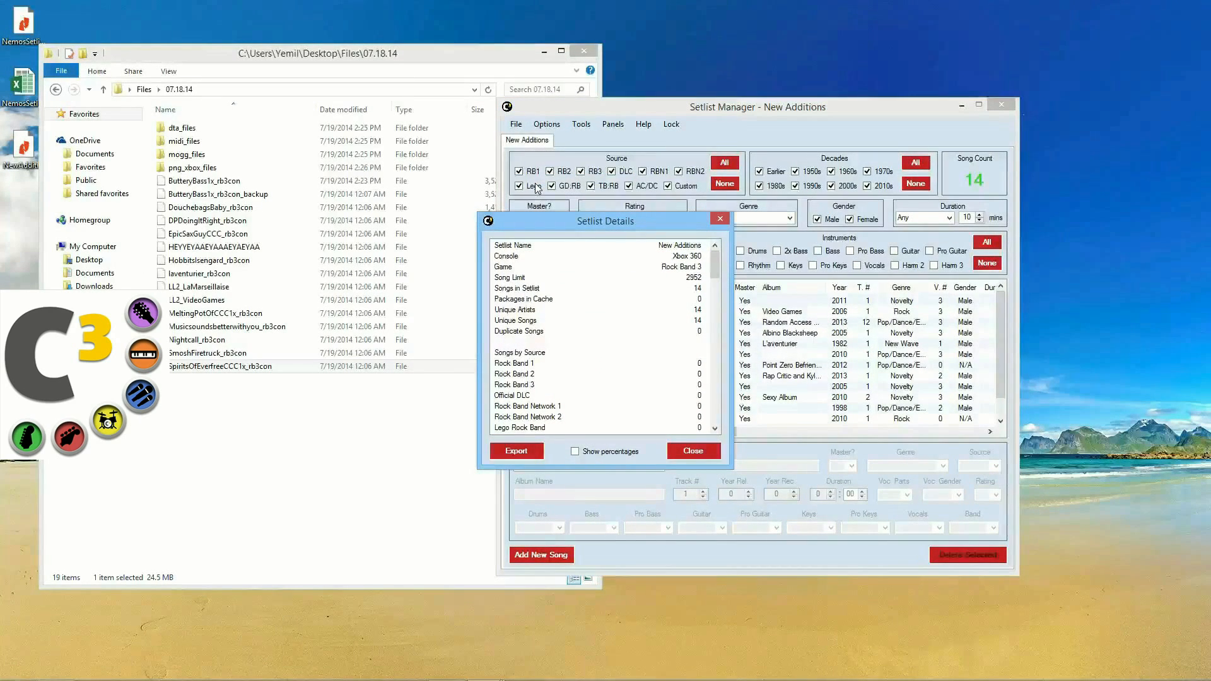
pyautogui.click(694, 450)
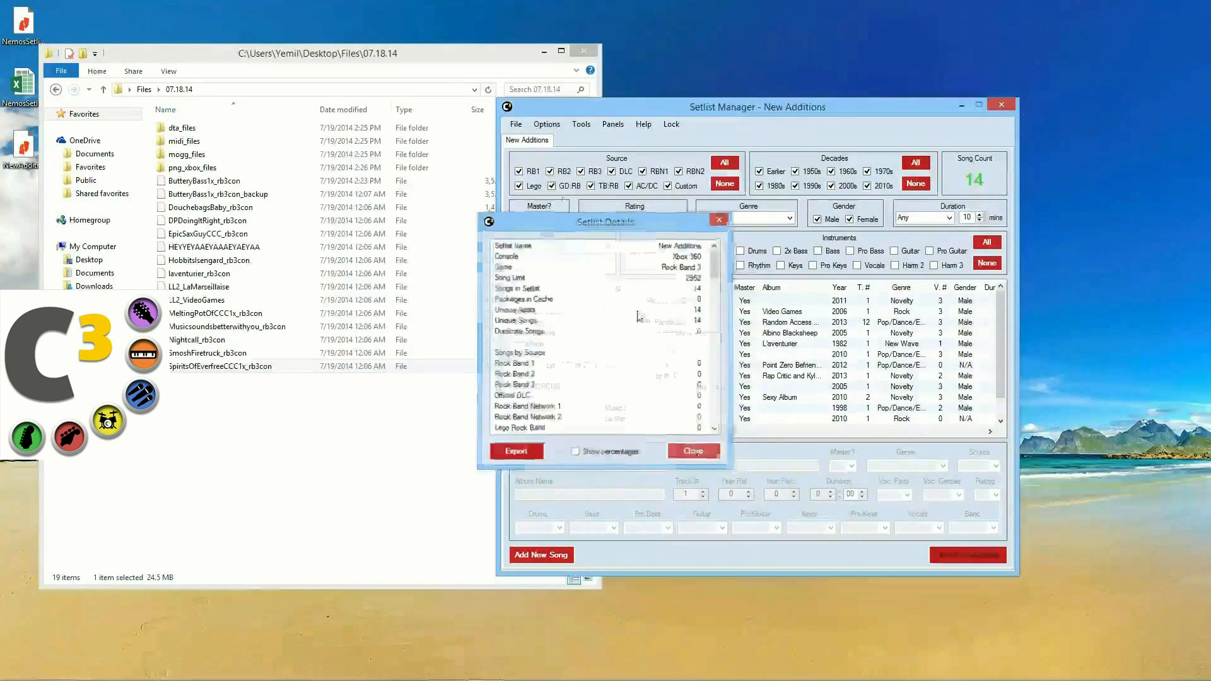
pyautogui.click(515, 125)
pyautogui.click(524, 138)
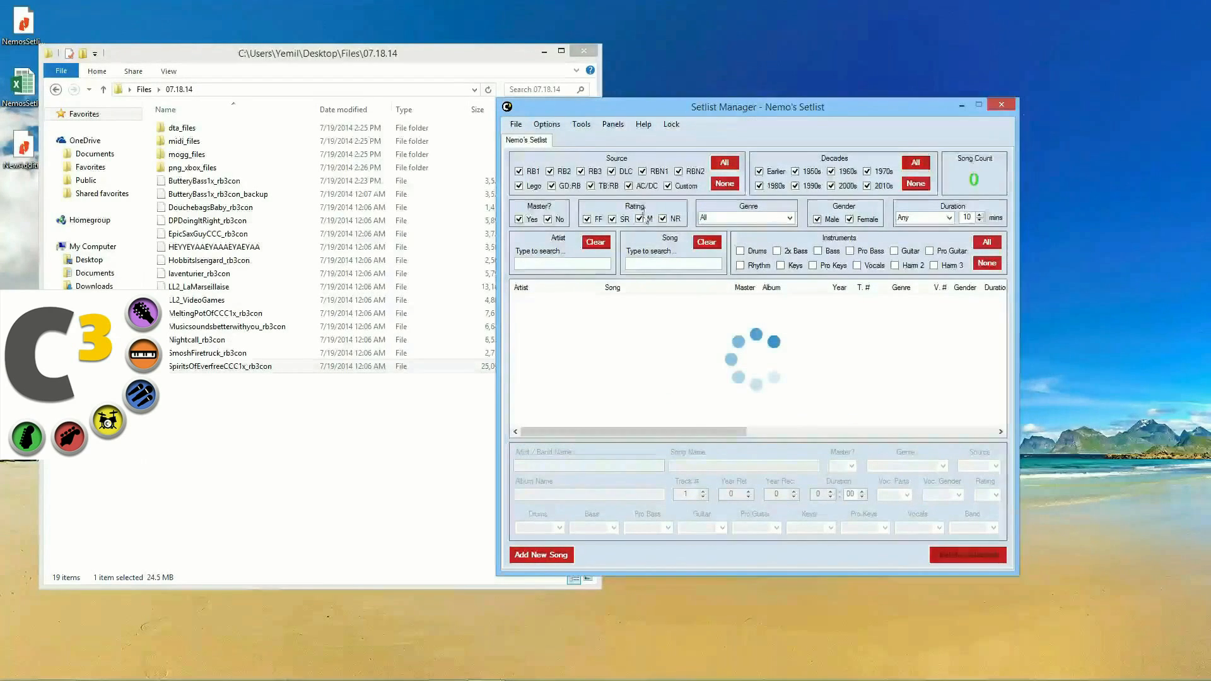
pyautogui.click(516, 125)
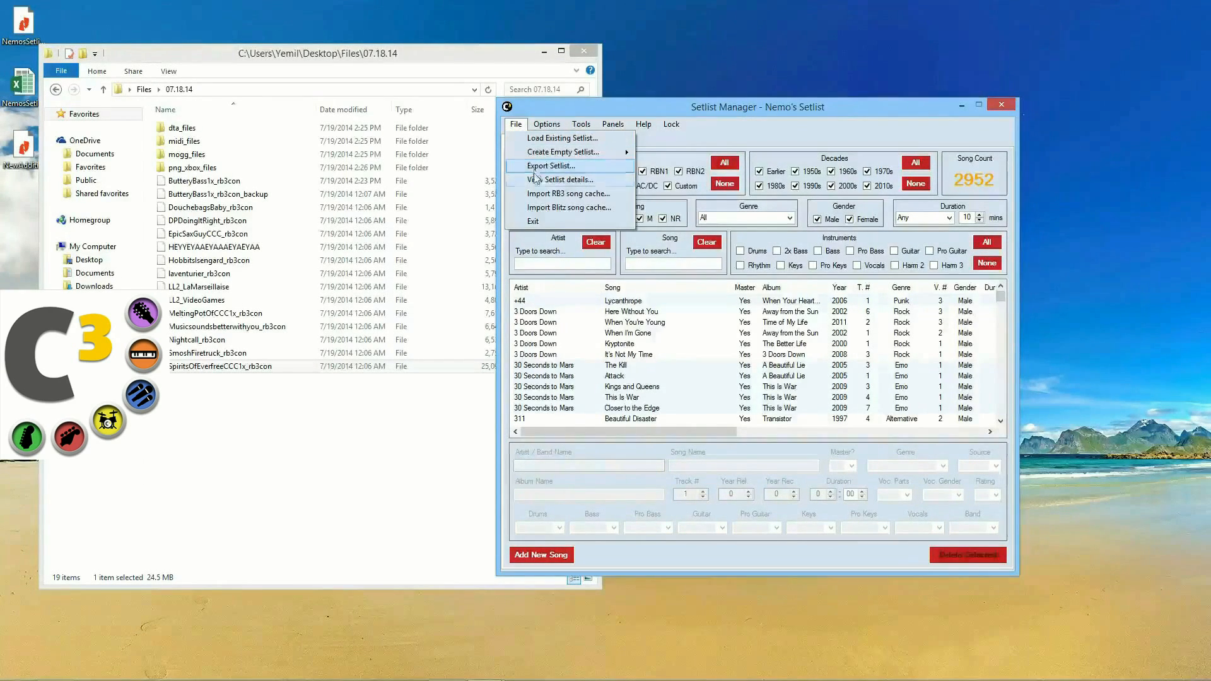
pyautogui.click(528, 179)
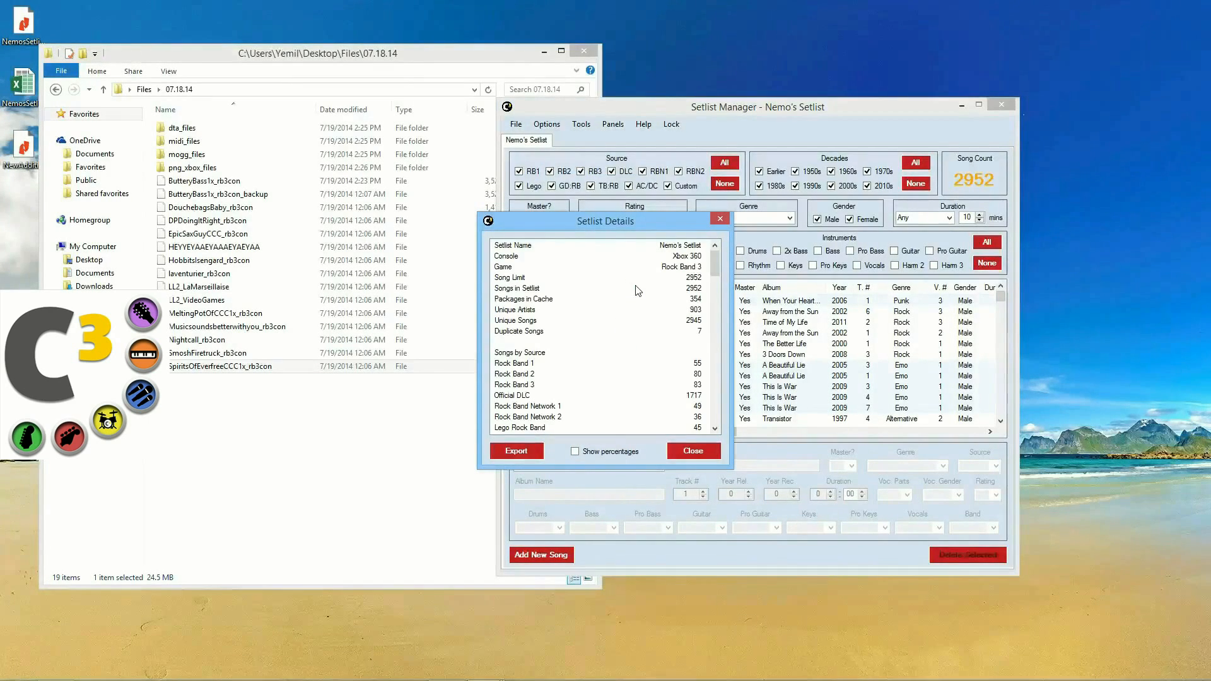
pyautogui.click(607, 299)
pyautogui.click(600, 310)
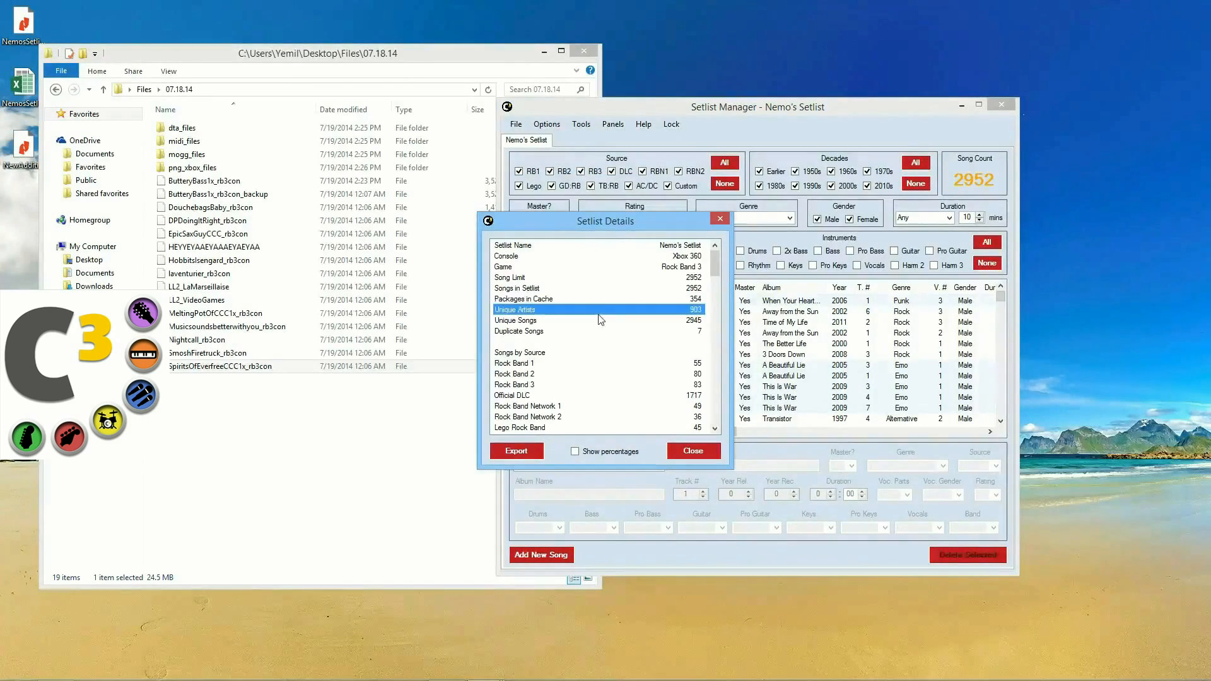
pyautogui.click(638, 246)
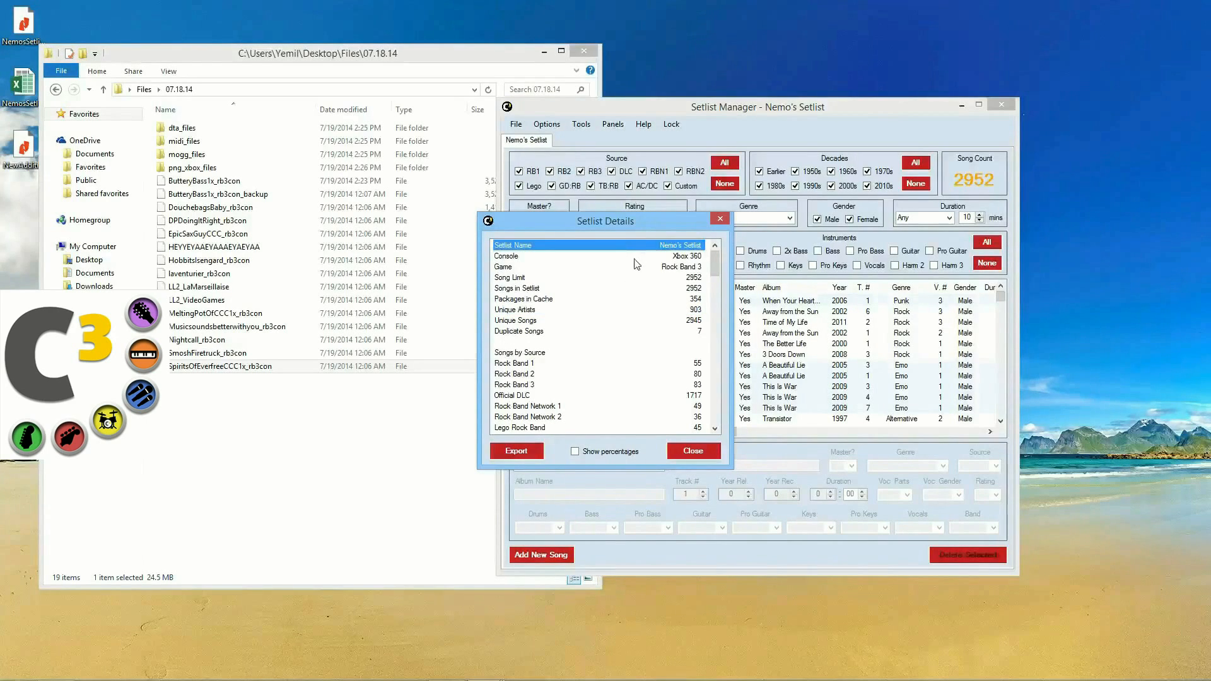
pyautogui.click(636, 256)
pyautogui.click(633, 267)
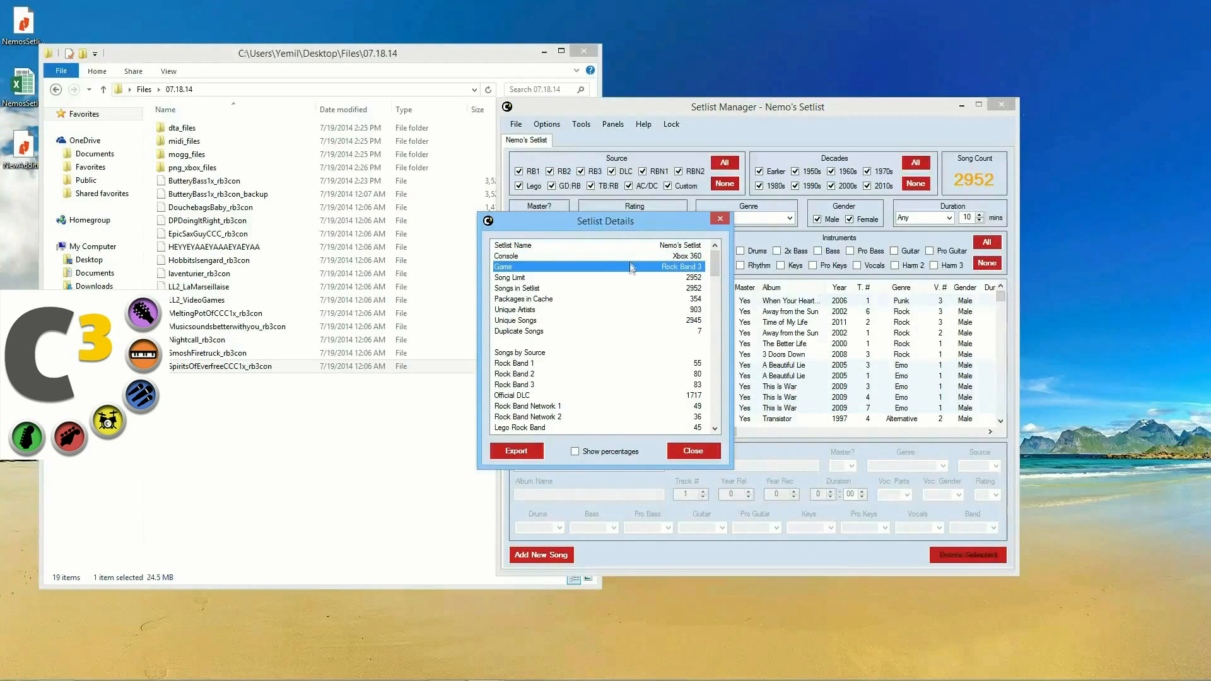
pyautogui.click(643, 280)
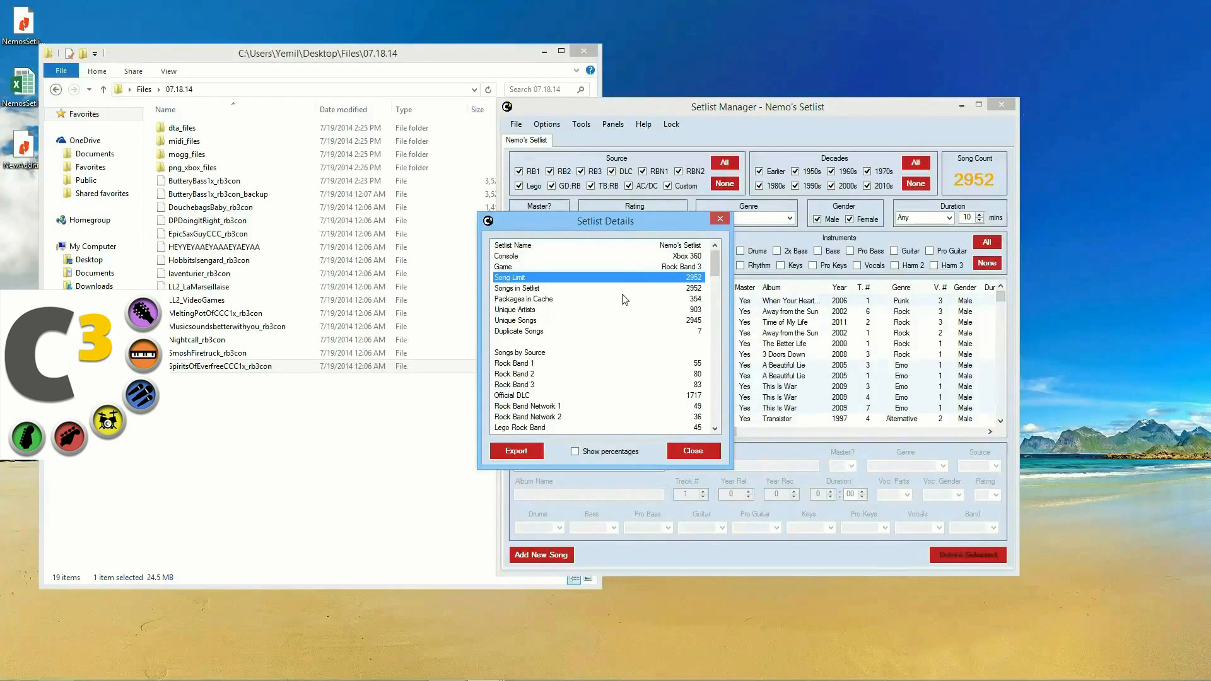
pyautogui.click(622, 295)
pyautogui.click(627, 289)
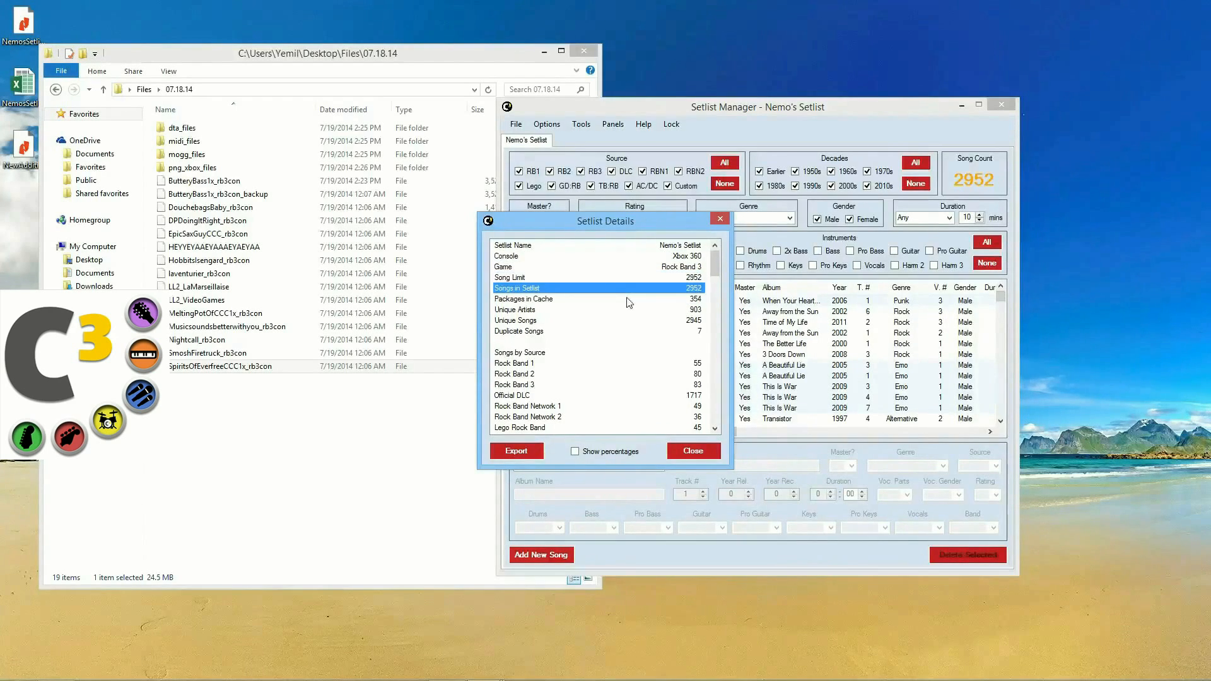
pyautogui.click(628, 299)
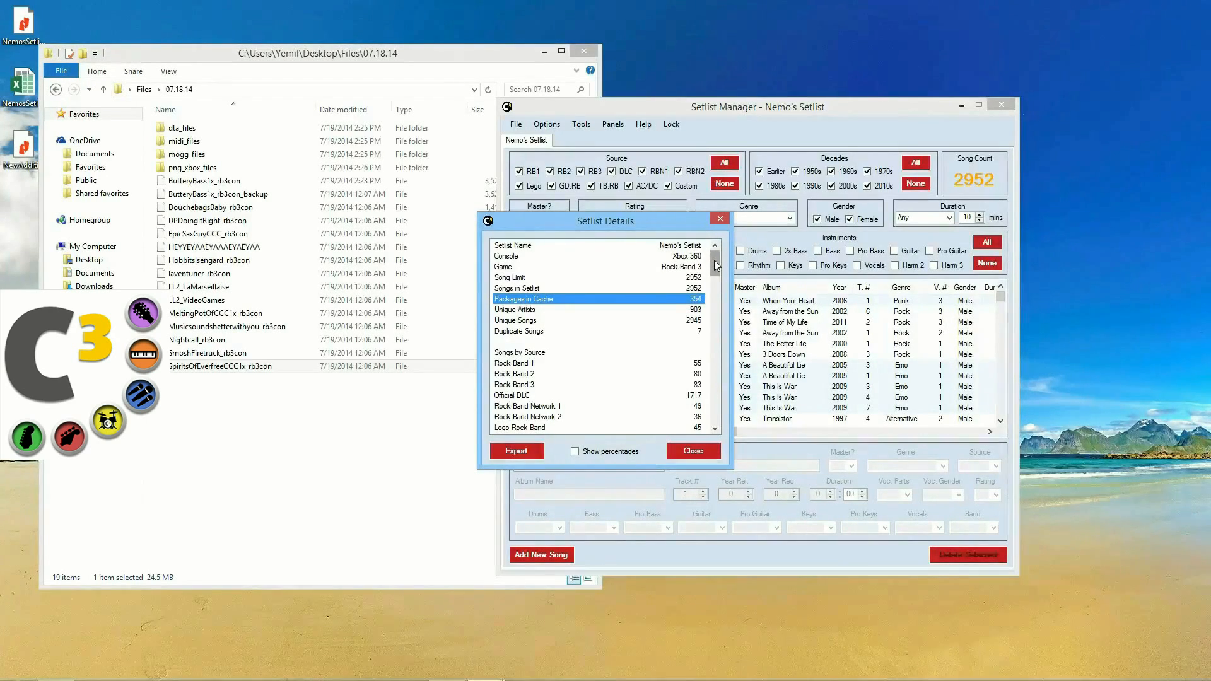
pyautogui.moveTo(714, 260); pyautogui.dragTo(714, 268)
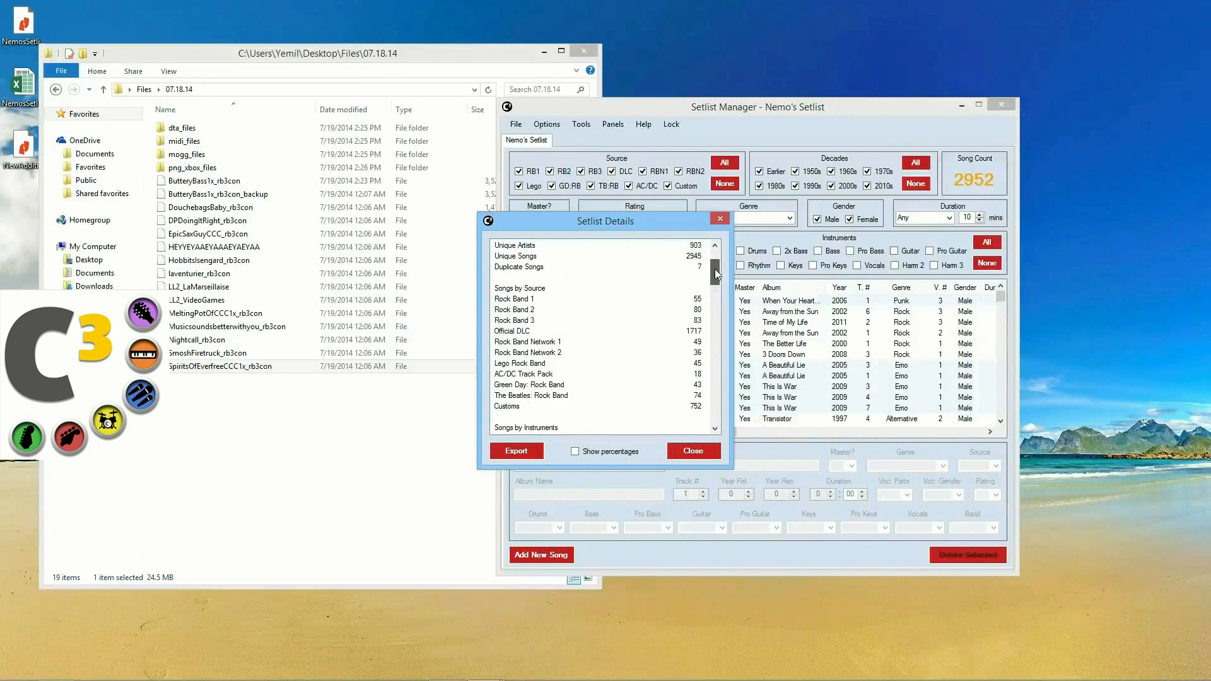
pyautogui.click(615, 300)
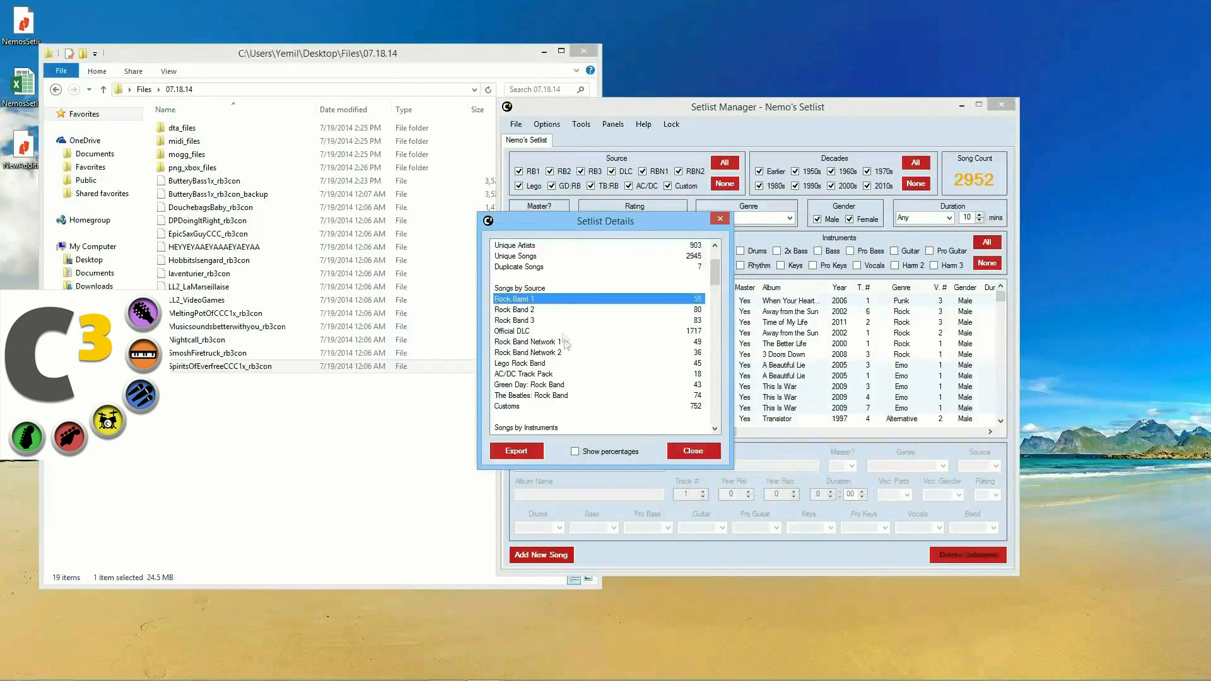
pyautogui.scroll(-12, 563, 337)
pyautogui.scroll(-6, 566, 378)
pyautogui.moveTo(539, 320); pyautogui.dragTo(540, 344)
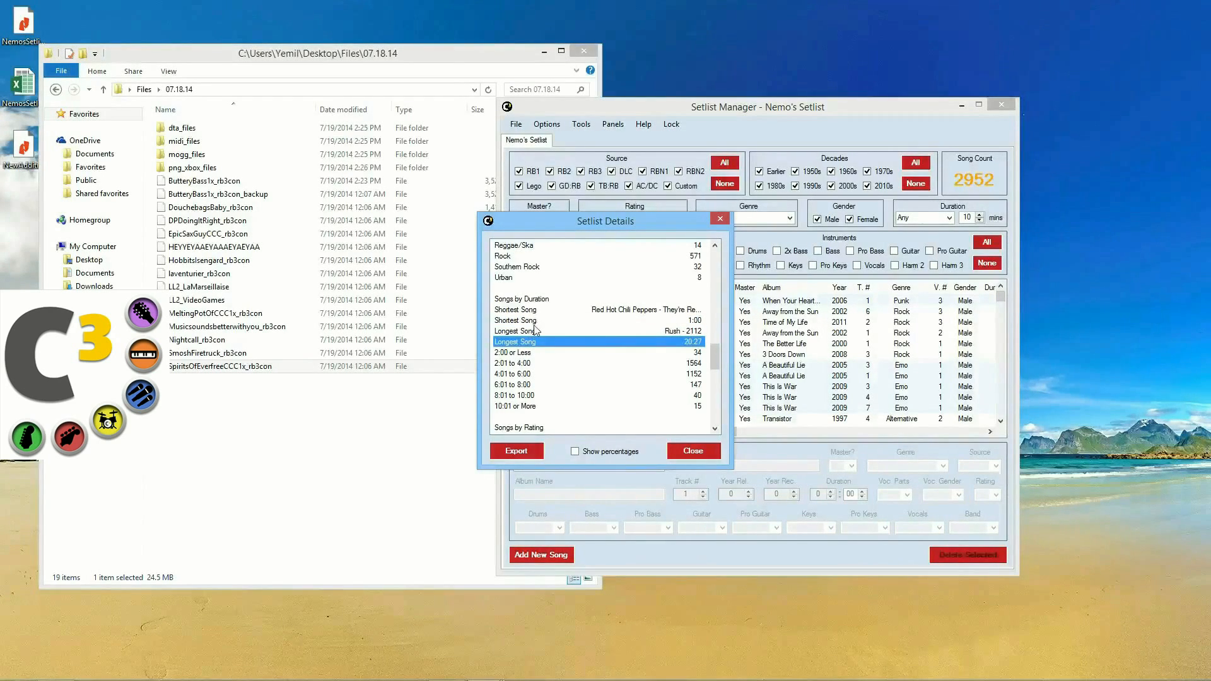
pyautogui.click(536, 320)
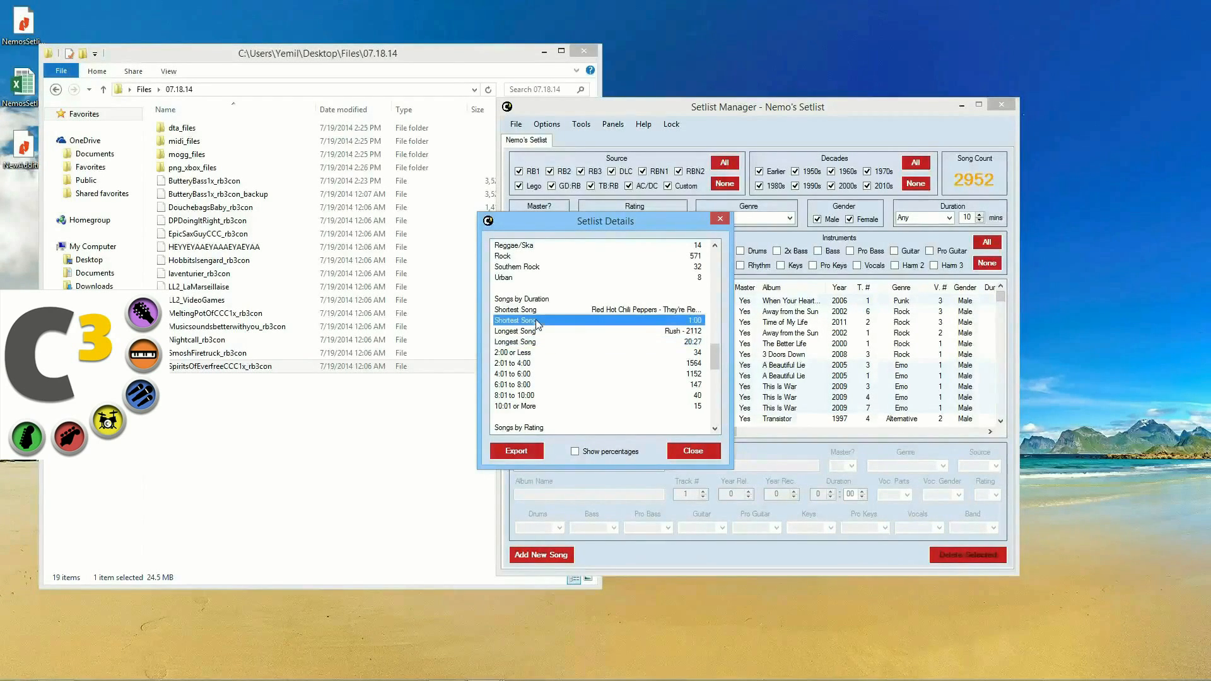
pyautogui.click(688, 310)
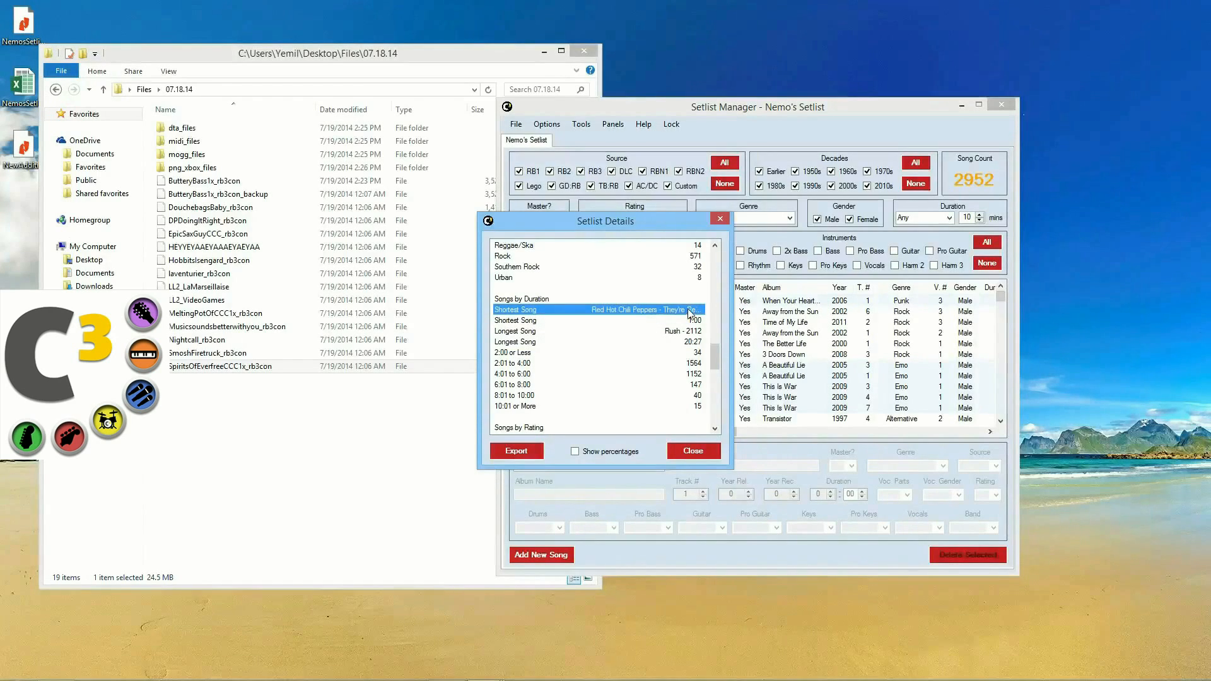
pyautogui.click(690, 320)
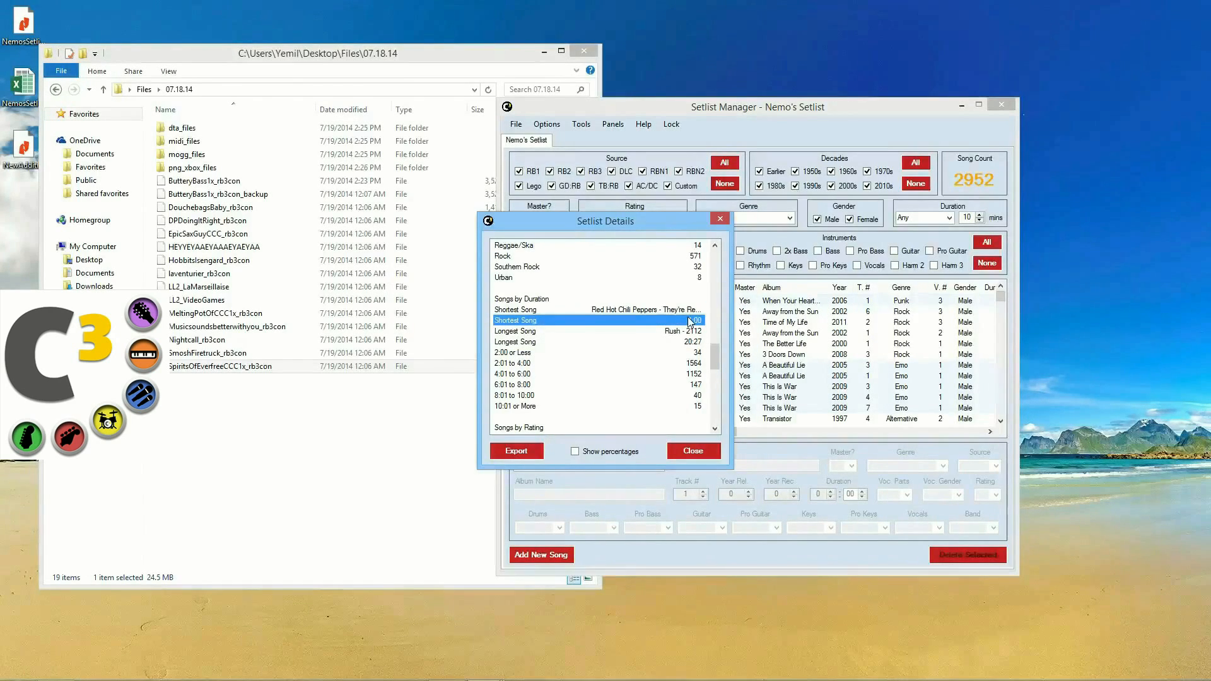
pyautogui.click(634, 353)
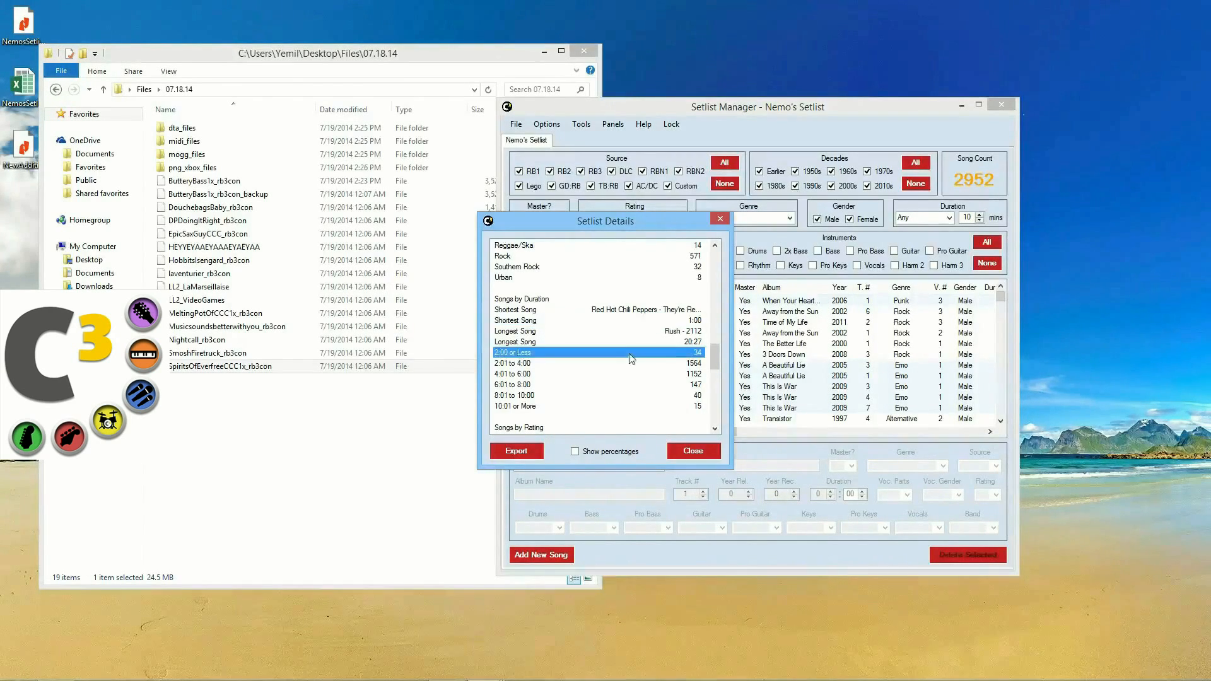
pyautogui.scroll(-2, 621, 410)
pyautogui.scroll(-3, 614, 415)
pyautogui.click(607, 280)
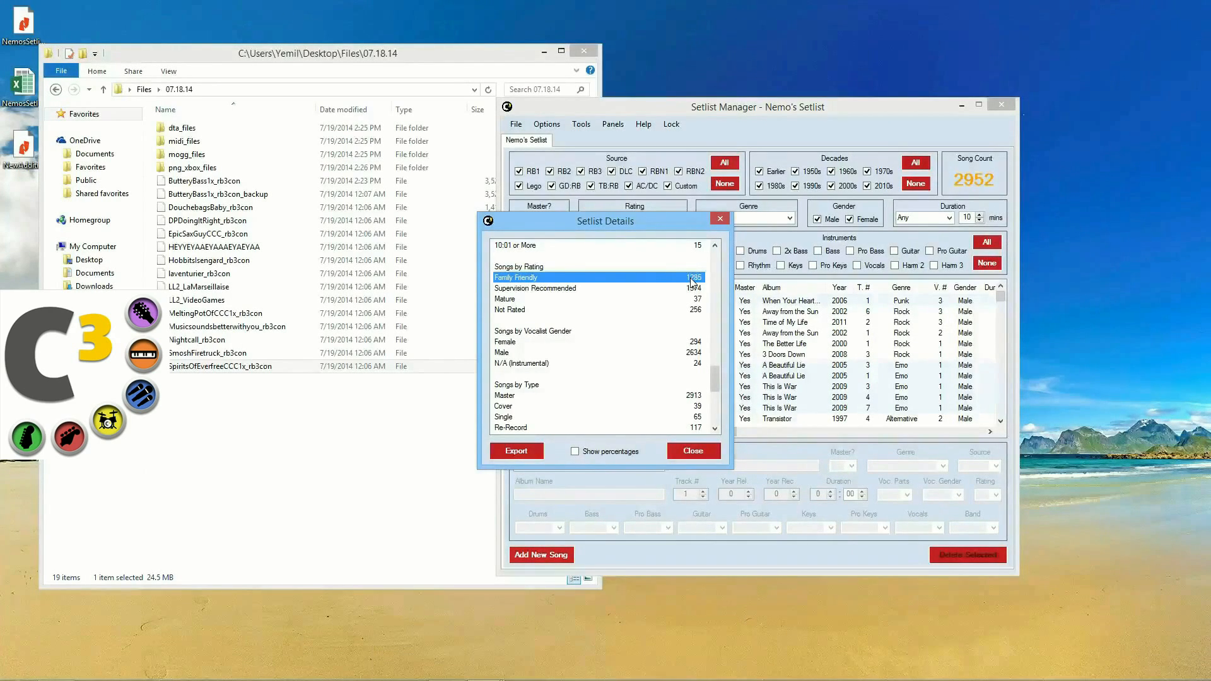
pyautogui.click(668, 289)
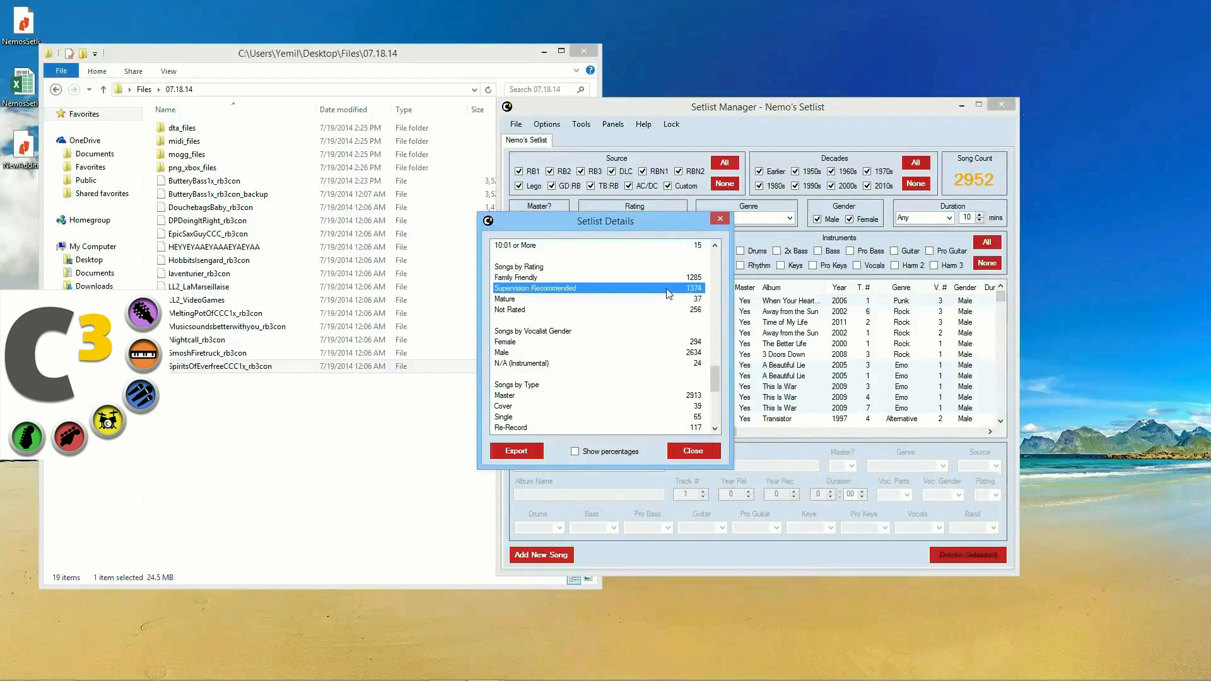
pyautogui.click(652, 310)
pyautogui.click(659, 299)
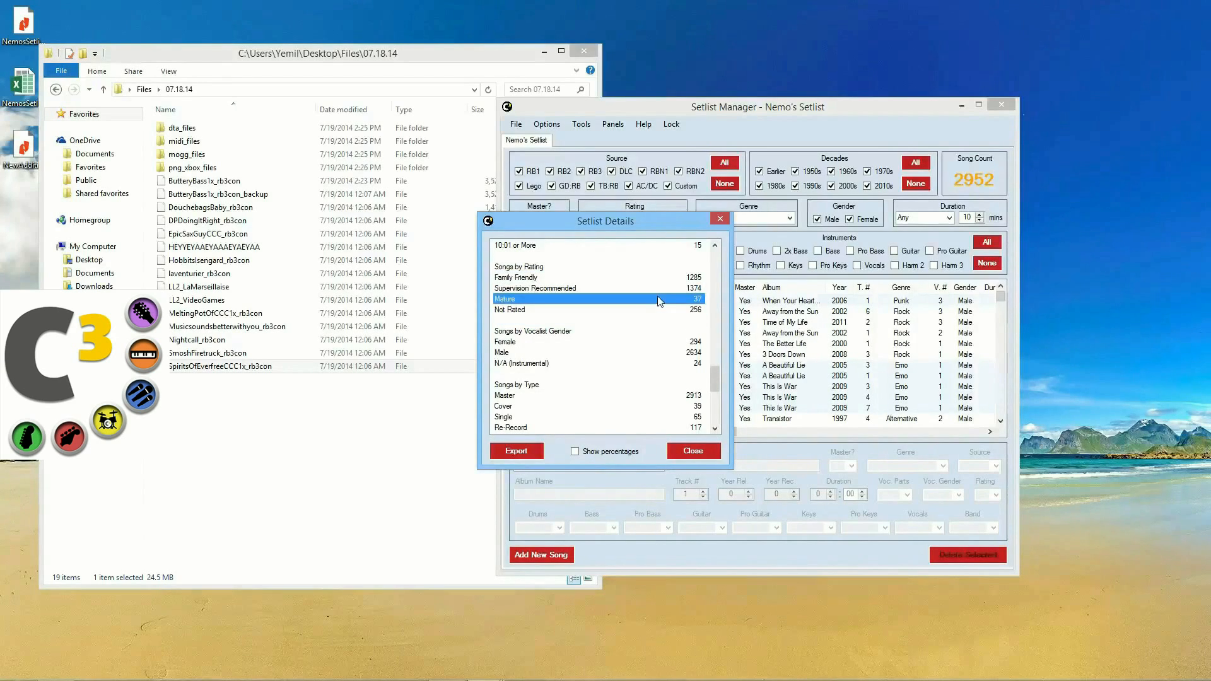
pyautogui.click(653, 312)
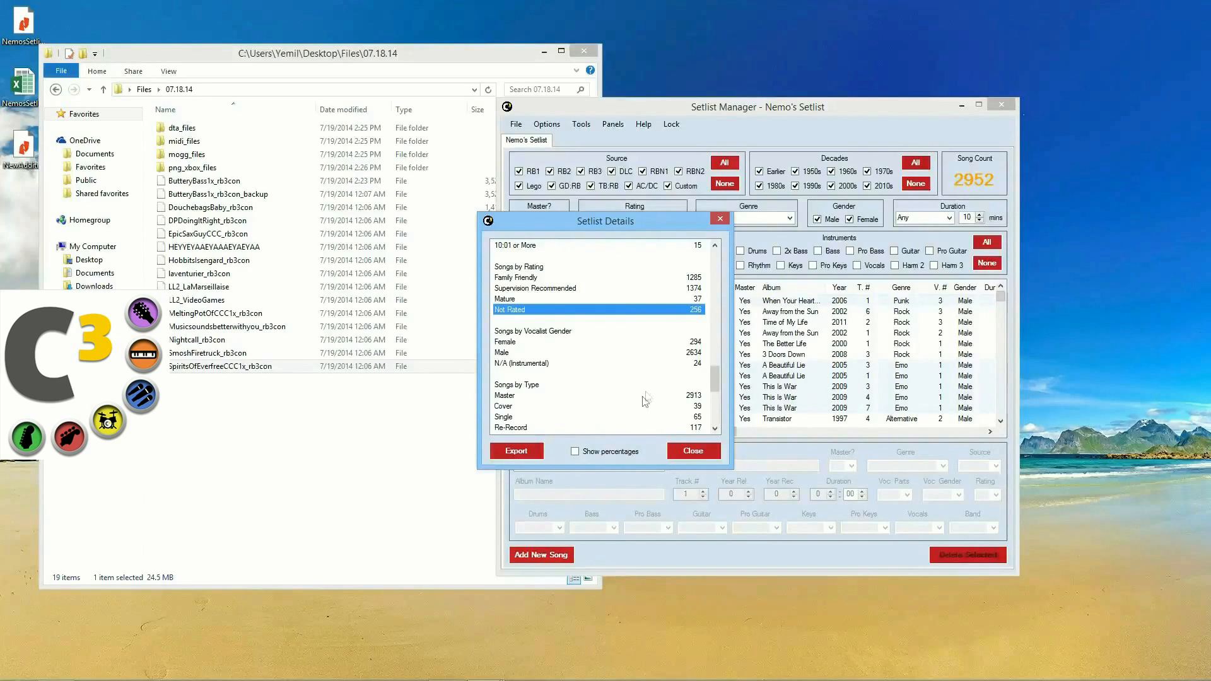
pyautogui.click(542, 364)
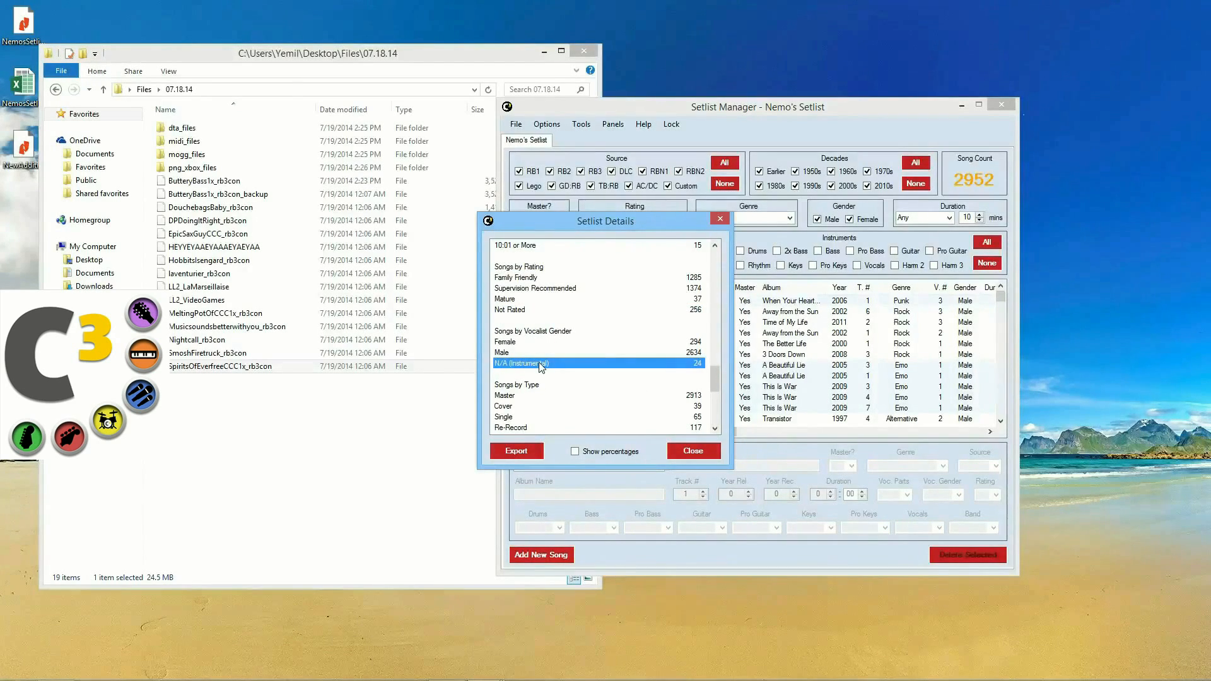
pyautogui.click(538, 278)
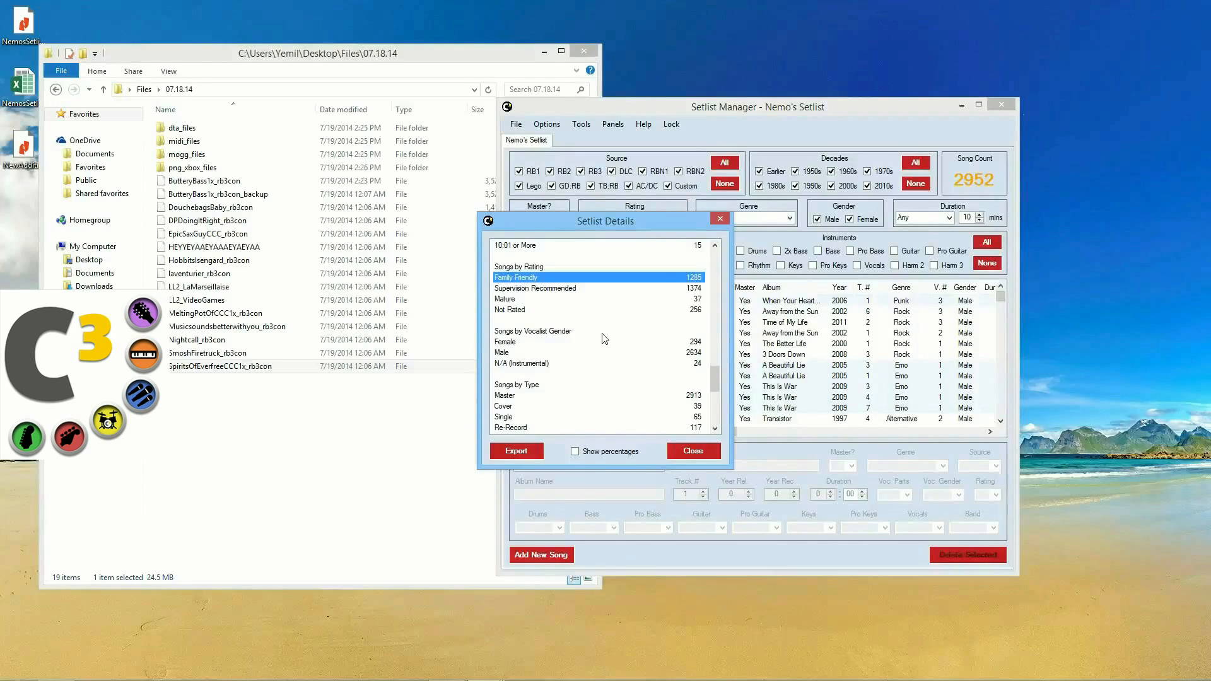
pyautogui.scroll(-5, 604, 338)
pyautogui.scroll(-2, 600, 378)
pyautogui.click(678, 408)
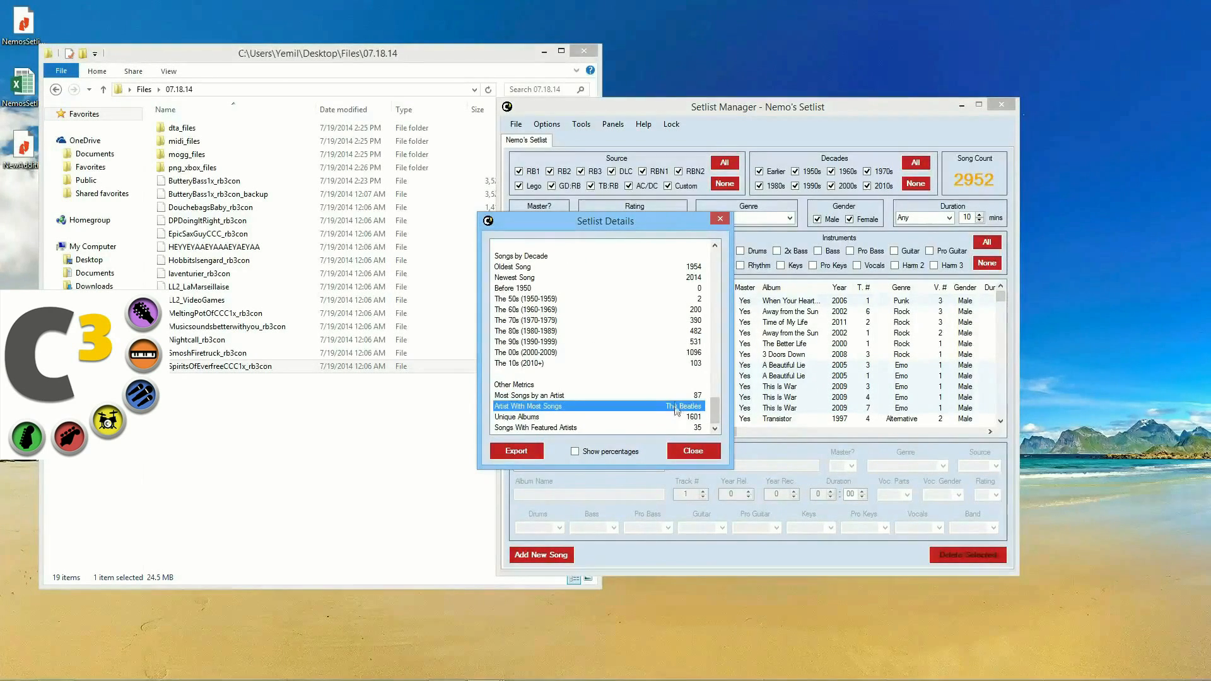
pyautogui.click(683, 397)
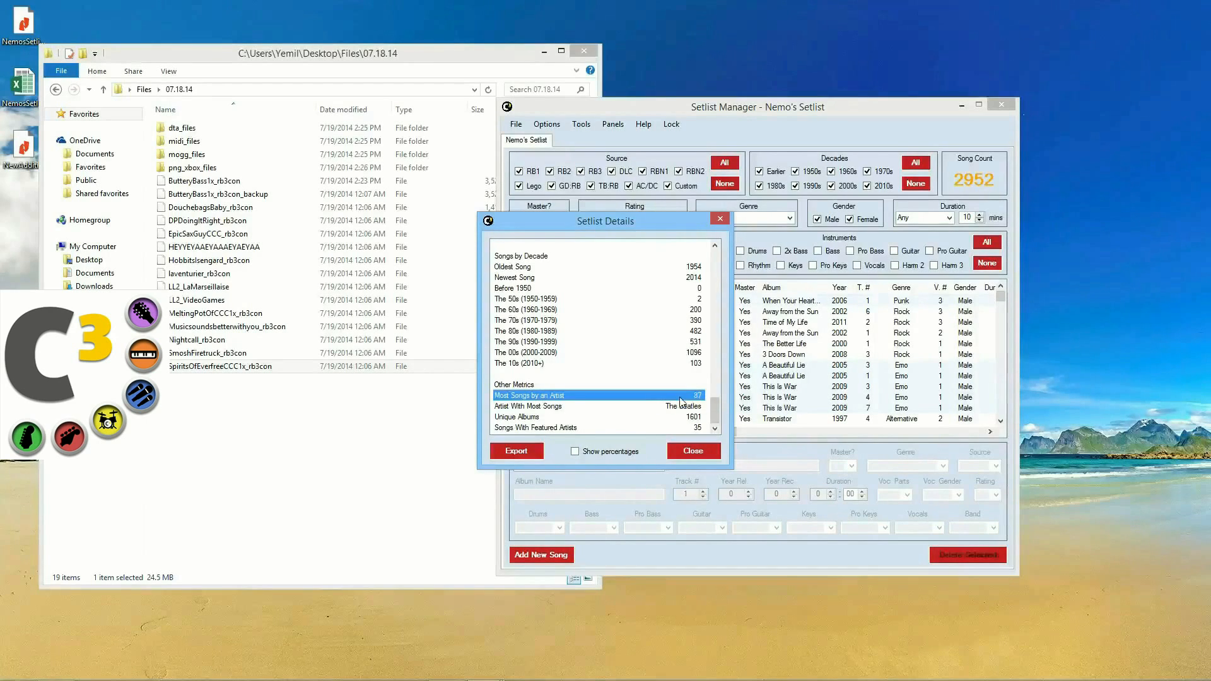
pyautogui.click(690, 451)
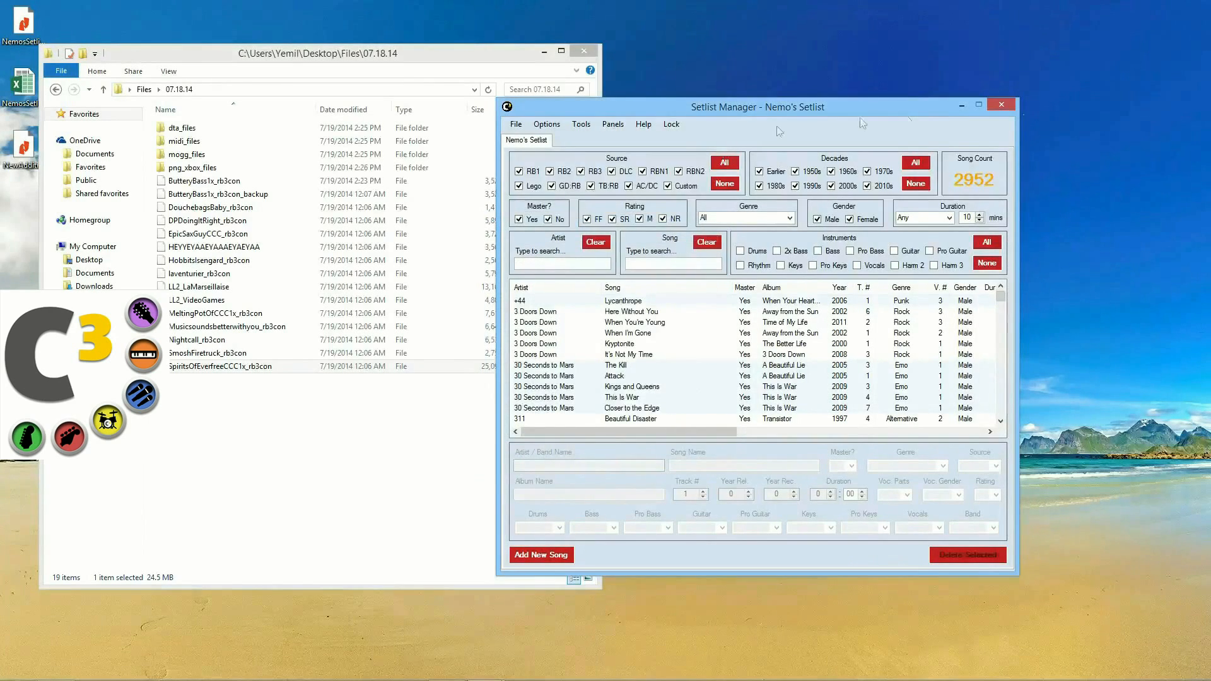
# Step: Close Setlist Manager and open Event Manager from the C3 CON Tools launcher
pyautogui.click(999, 107)
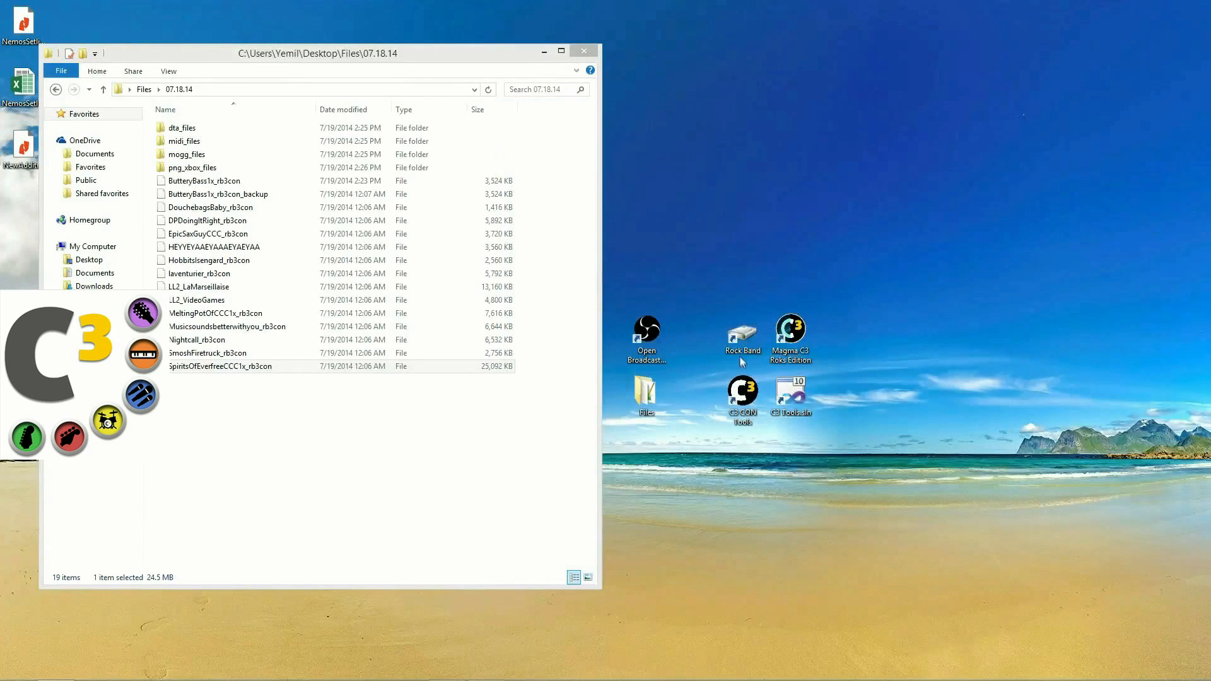
pyautogui.click(486, 674)
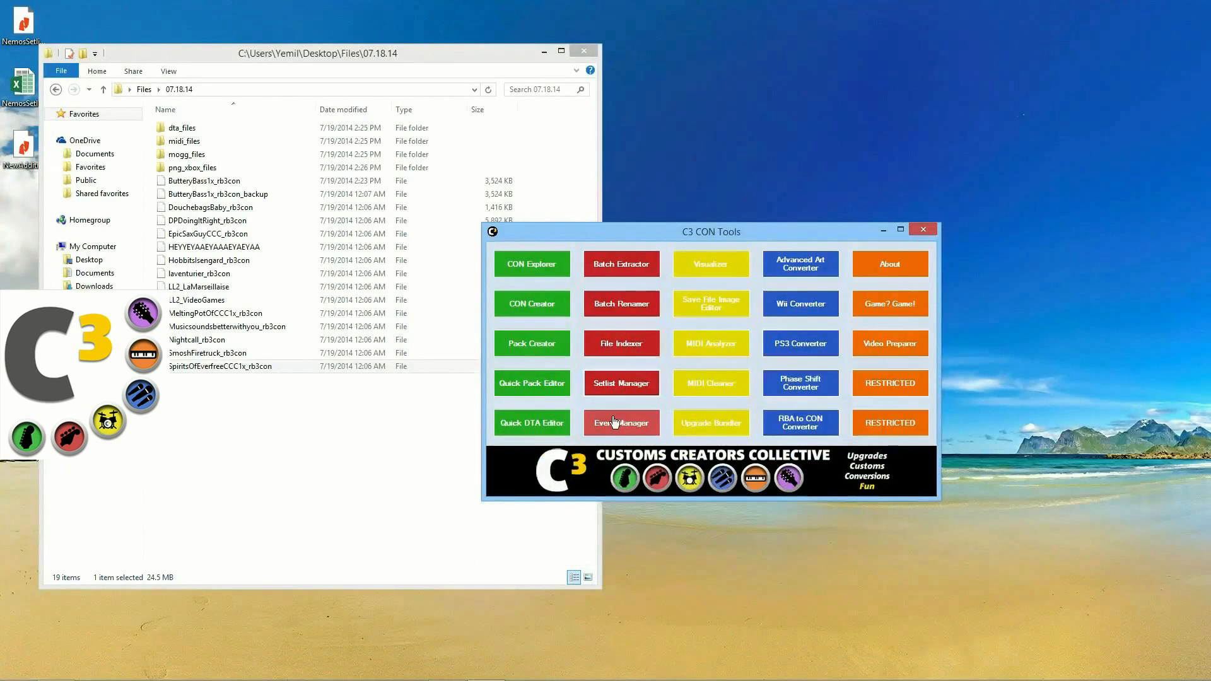
pyautogui.click(615, 421)
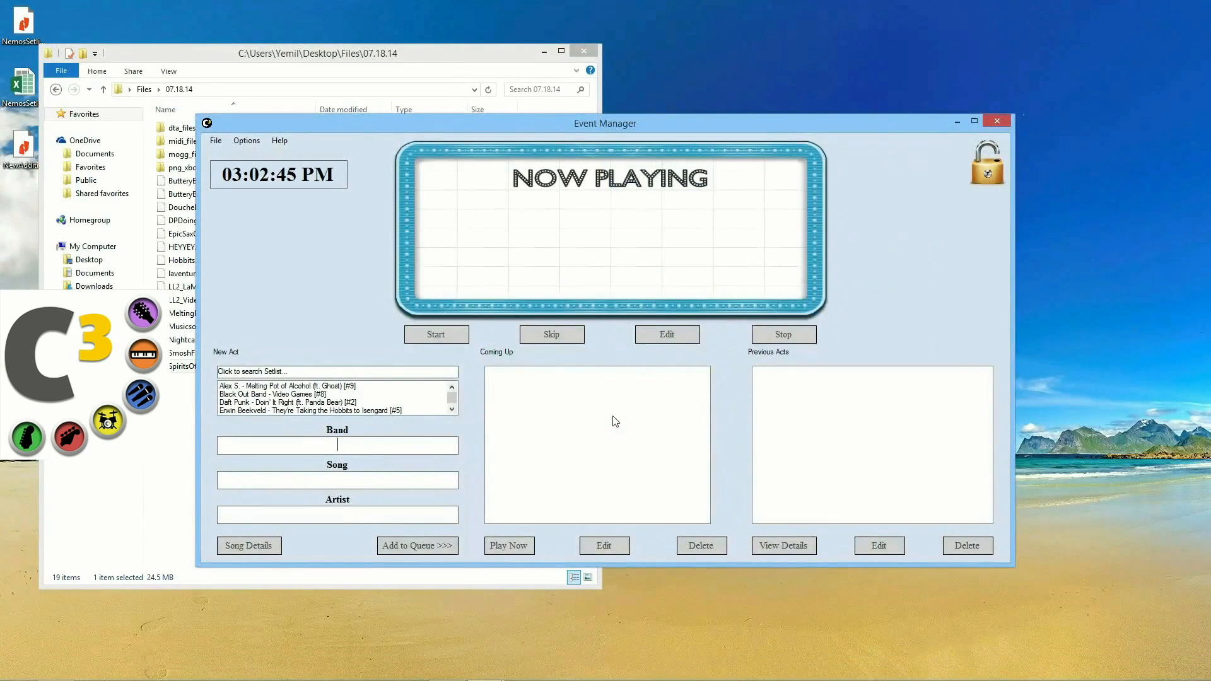
pyautogui.click(451, 410)
pyautogui.click(452, 409)
pyautogui.click(452, 389)
pyautogui.click(451, 389)
pyautogui.click(427, 386)
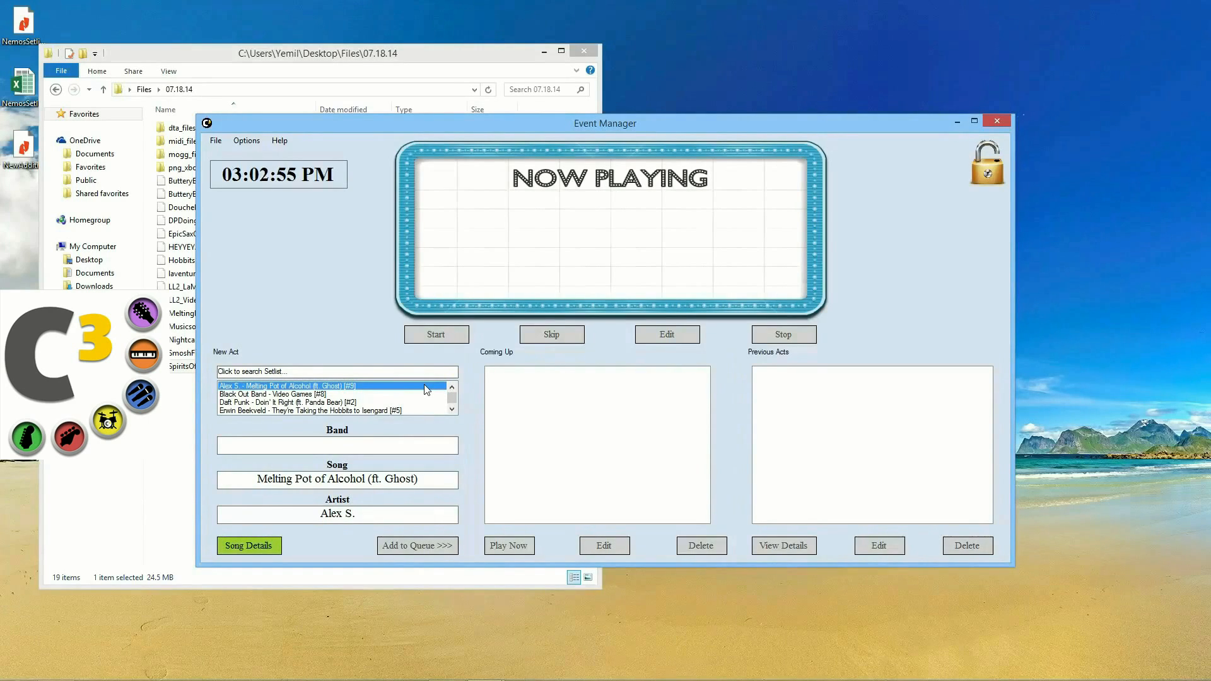
# Step: Load Nemo's Setlist into Event Manager, making its 2,952 songs available
pyautogui.click(235, 143)
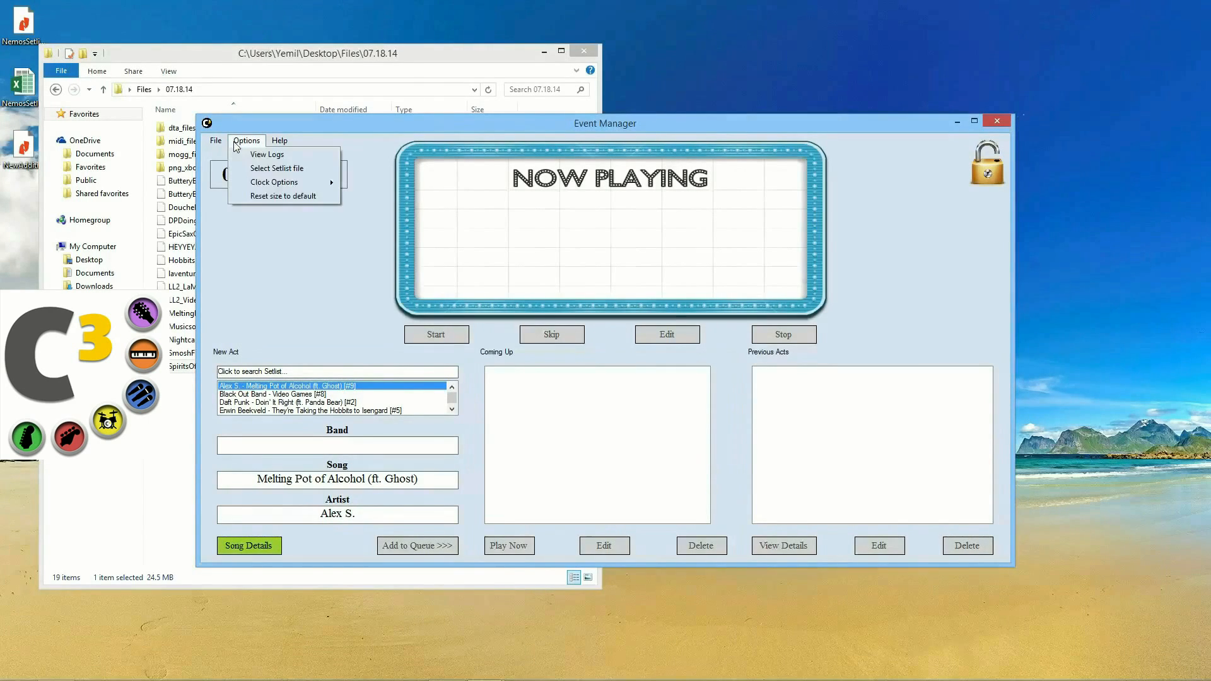
pyautogui.click(256, 168)
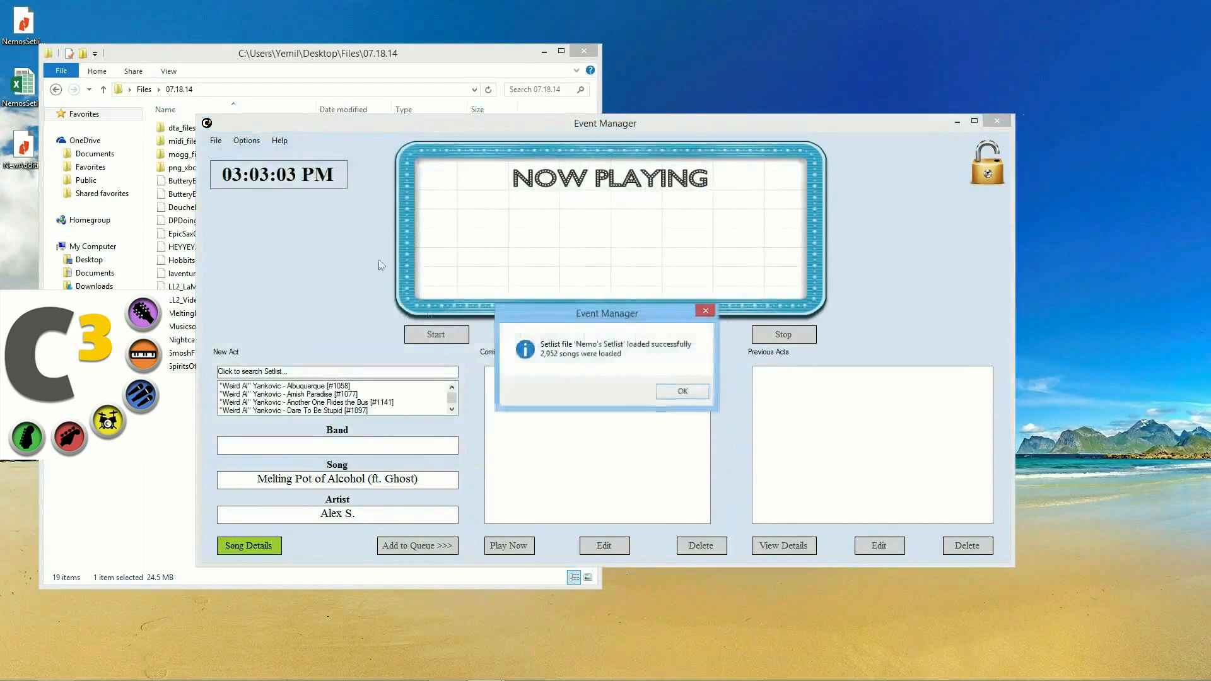
pyautogui.click(684, 391)
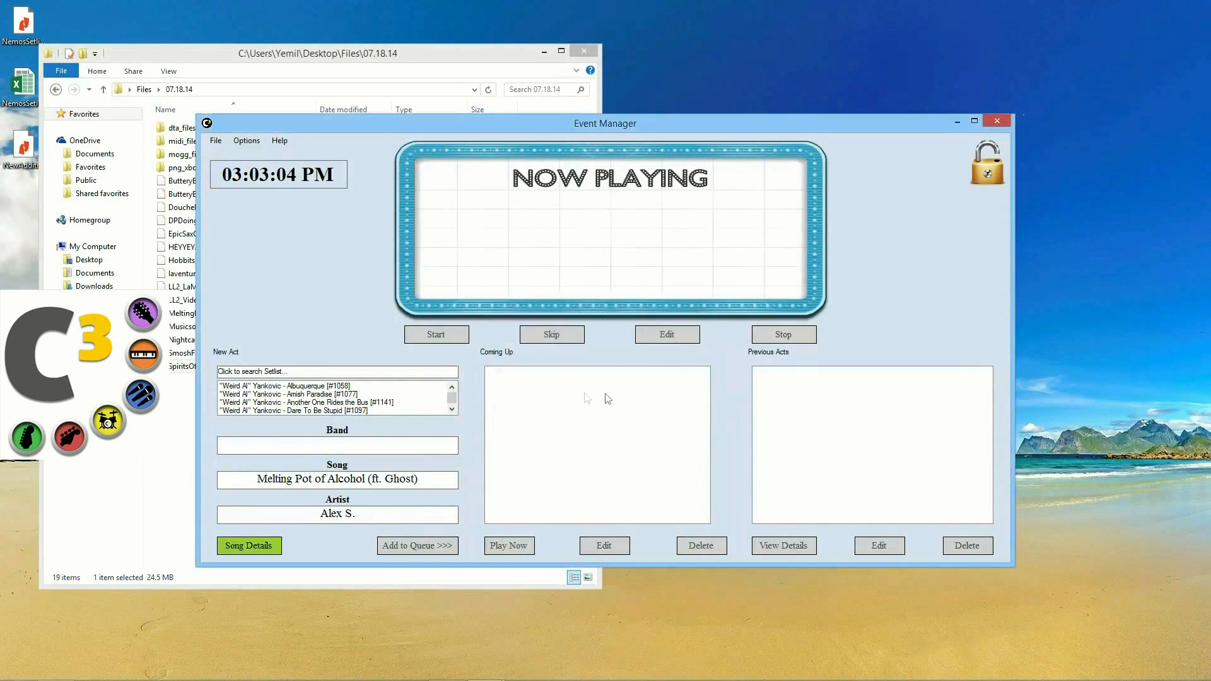
# Step: Queue Nautilus performing Amish Paradise (3:22), checking the song details first
pyautogui.click(312, 445)
pyautogui.write('Nautilus')
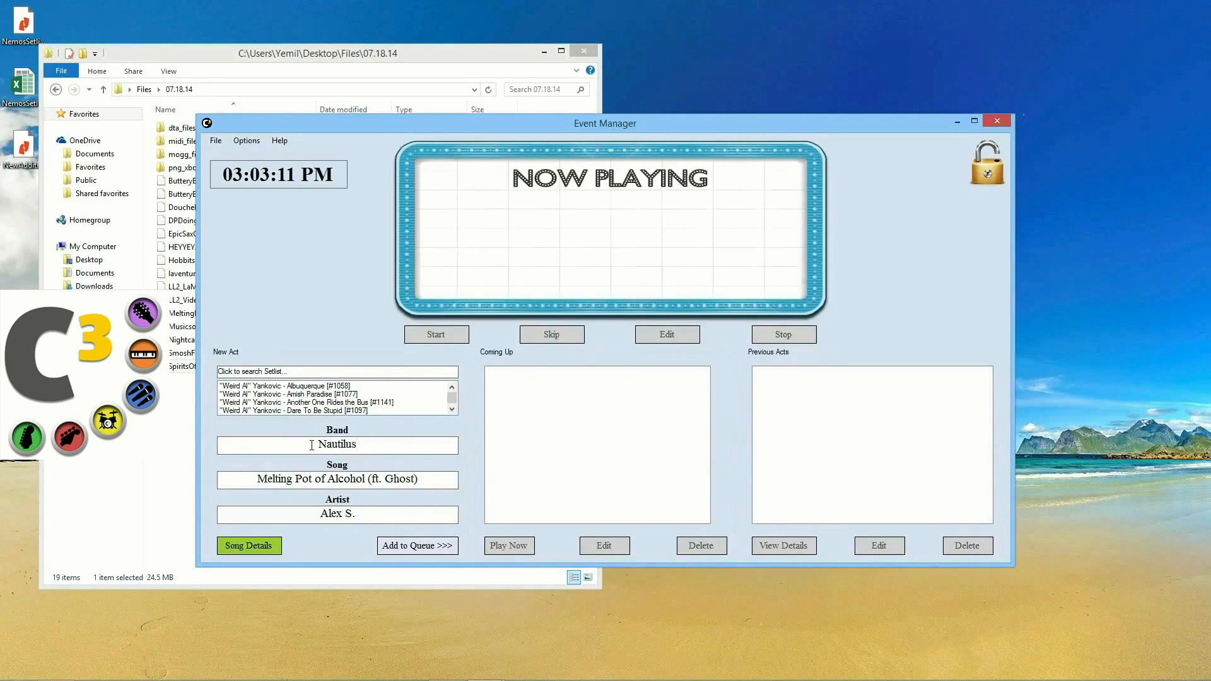
pyautogui.click(322, 395)
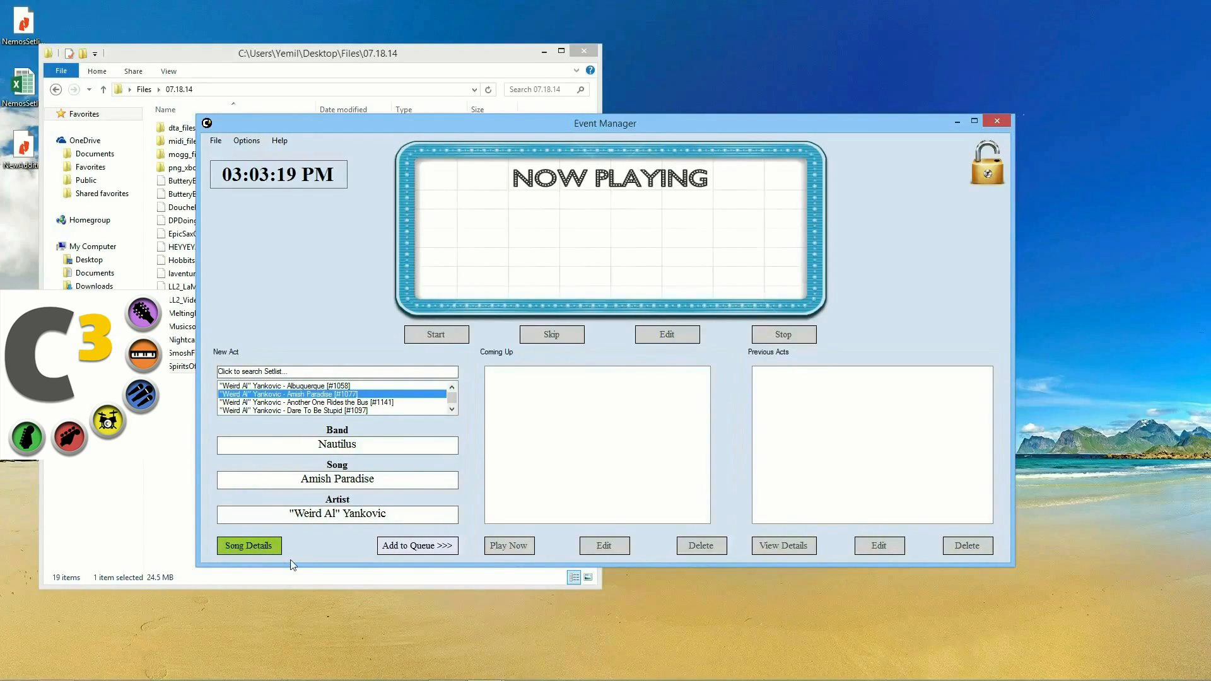
pyautogui.click(234, 552)
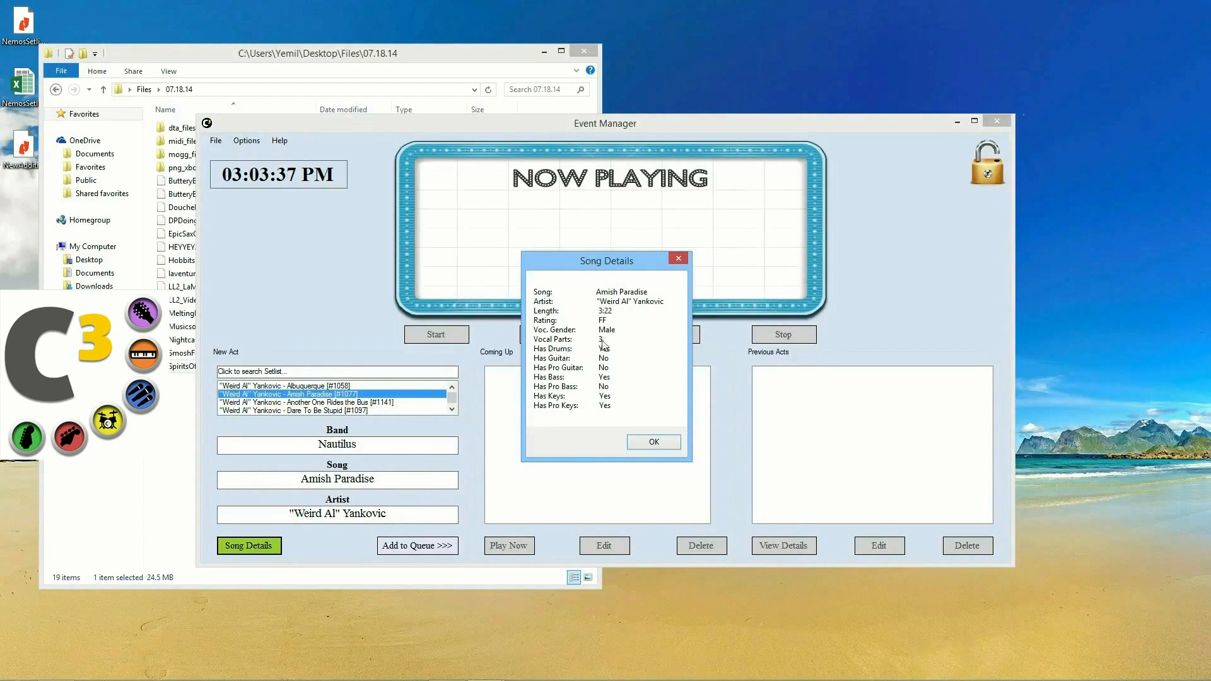
pyautogui.click(642, 446)
pyautogui.click(435, 546)
pyautogui.click(505, 373)
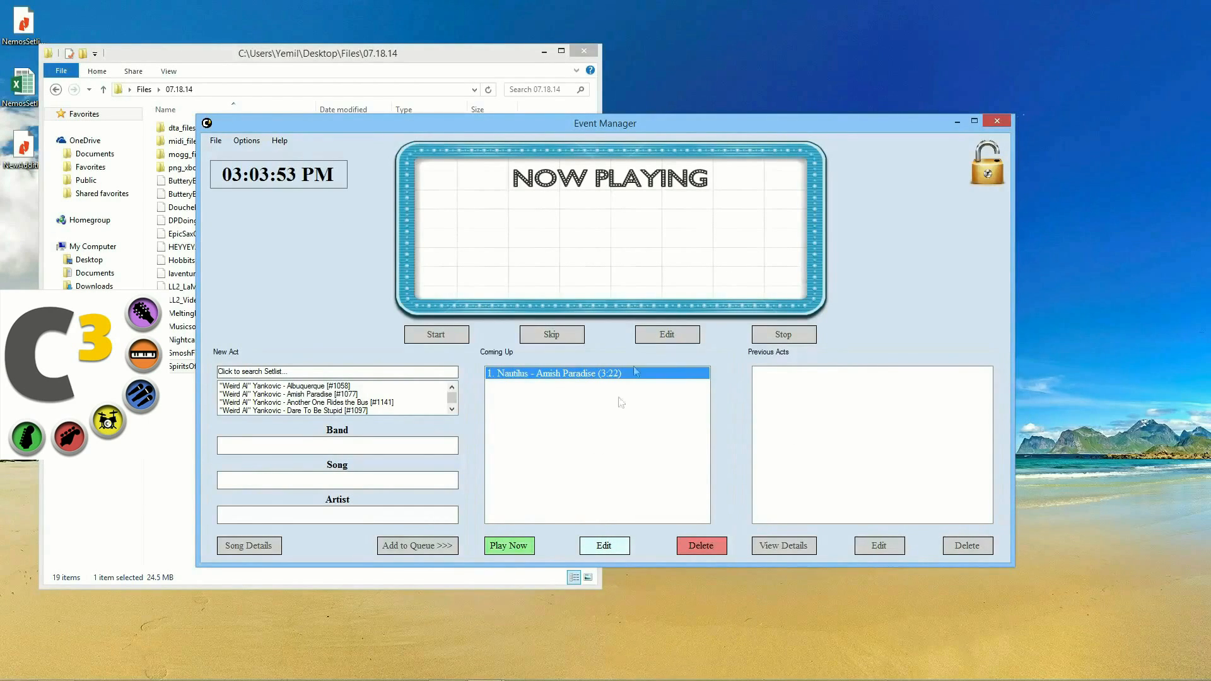
# Step: Maximize Event Manager, lock it with a password, then restore the window size
pyautogui.click(975, 121)
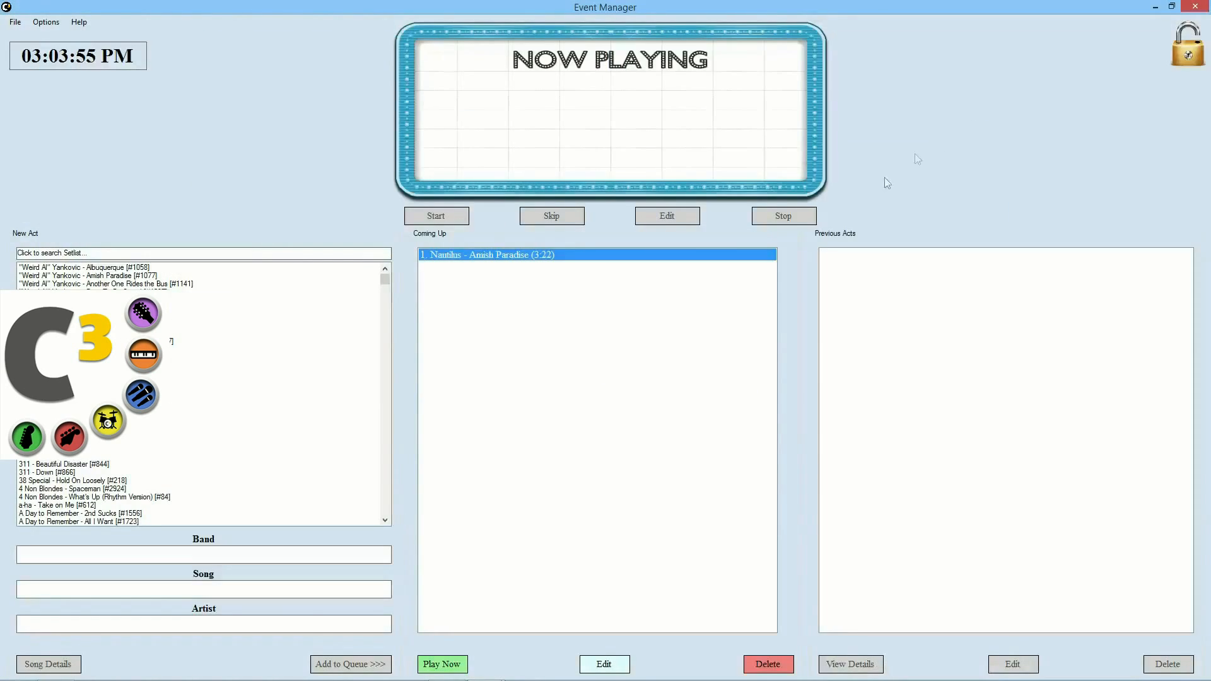
pyautogui.click(1186, 56)
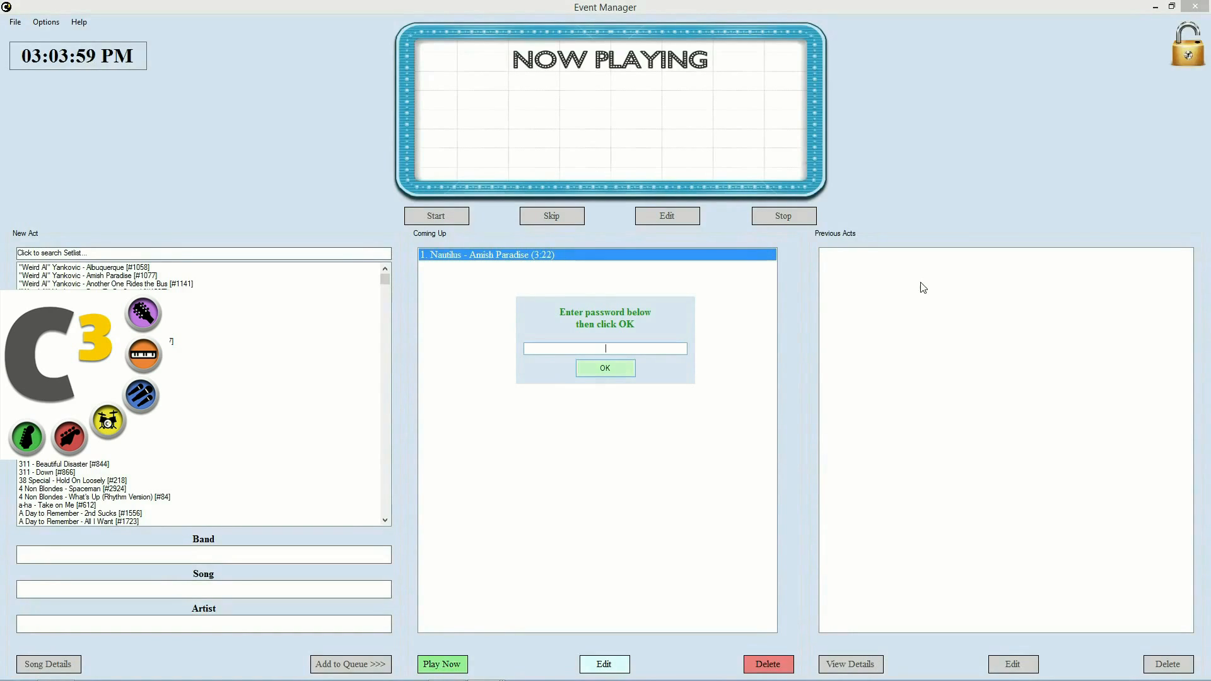
pyautogui.write('1')
pyautogui.press('Return')
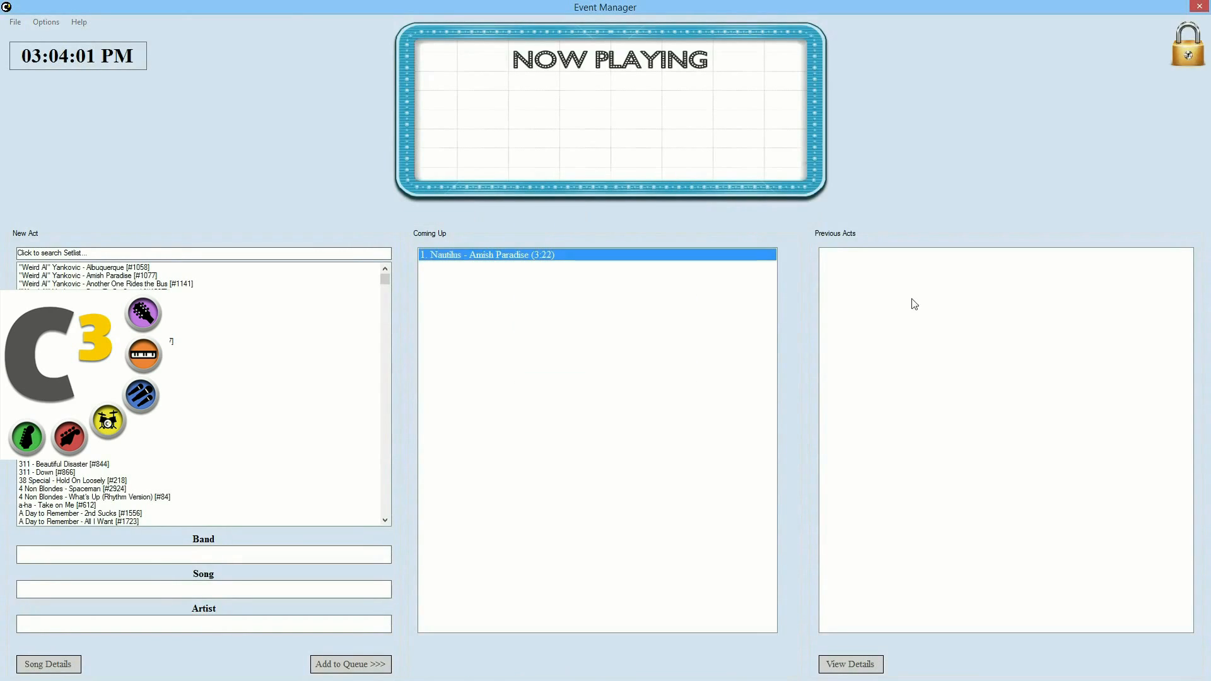
pyautogui.click(1199, 6)
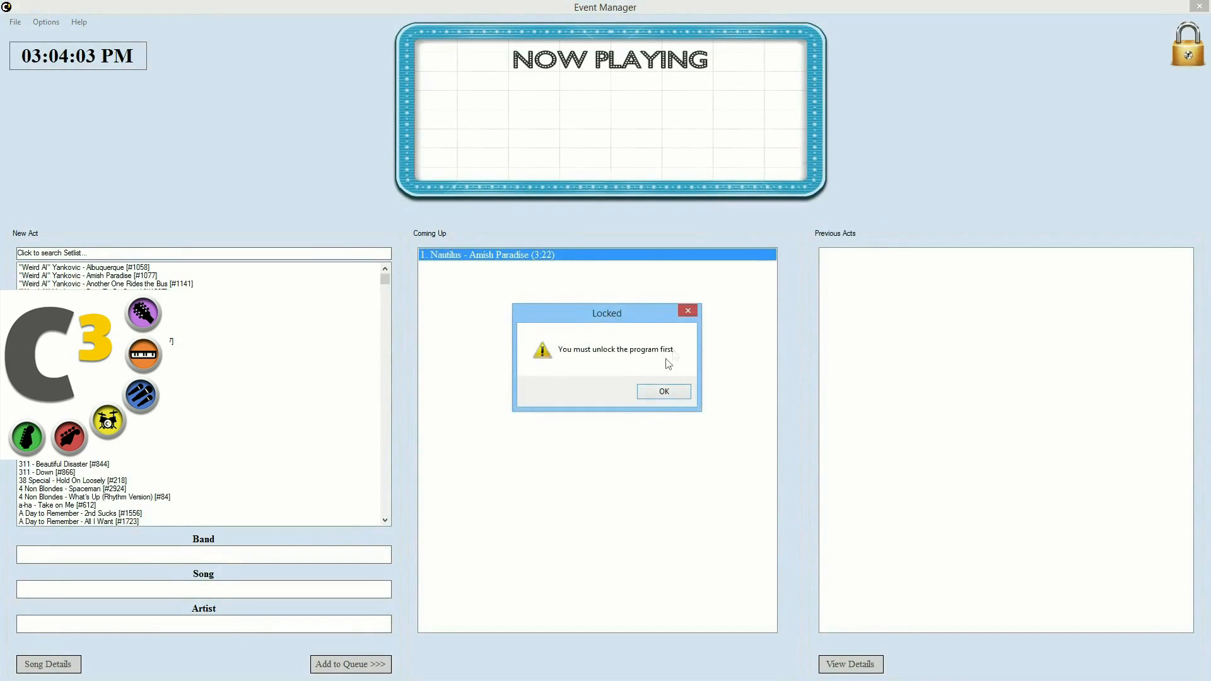
pyautogui.click(664, 391)
pyautogui.moveTo(609, 6); pyautogui.dragTo(804, 53)
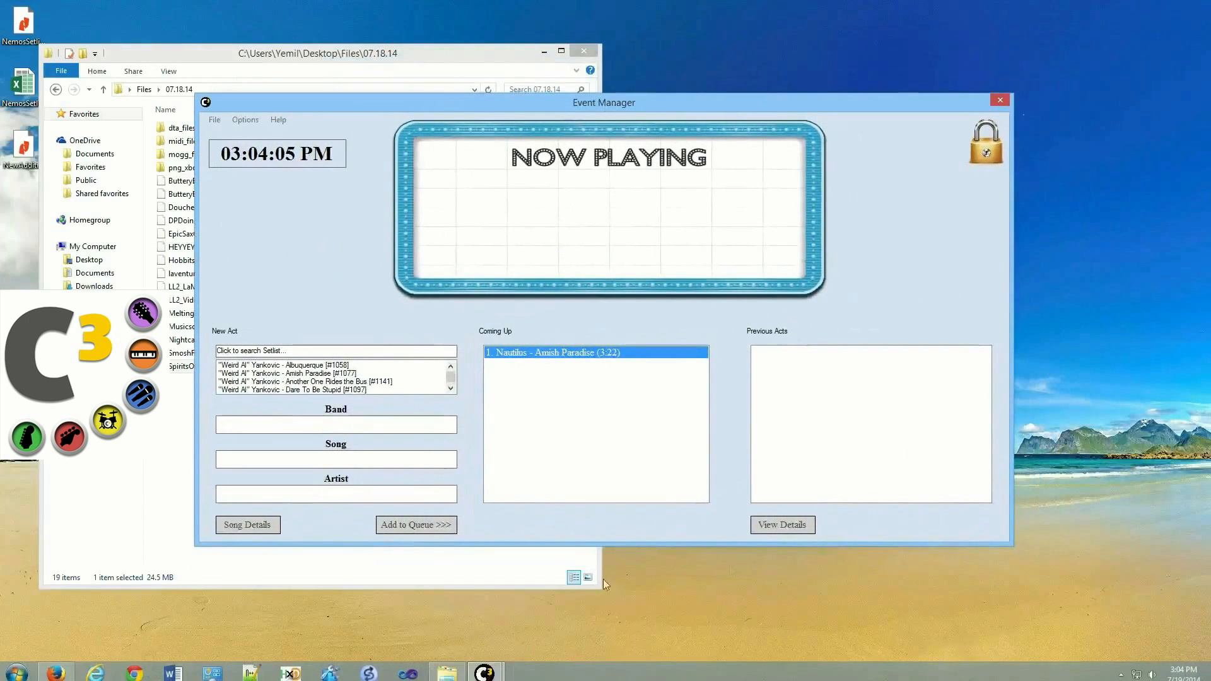
pyautogui.rightClick(485, 668)
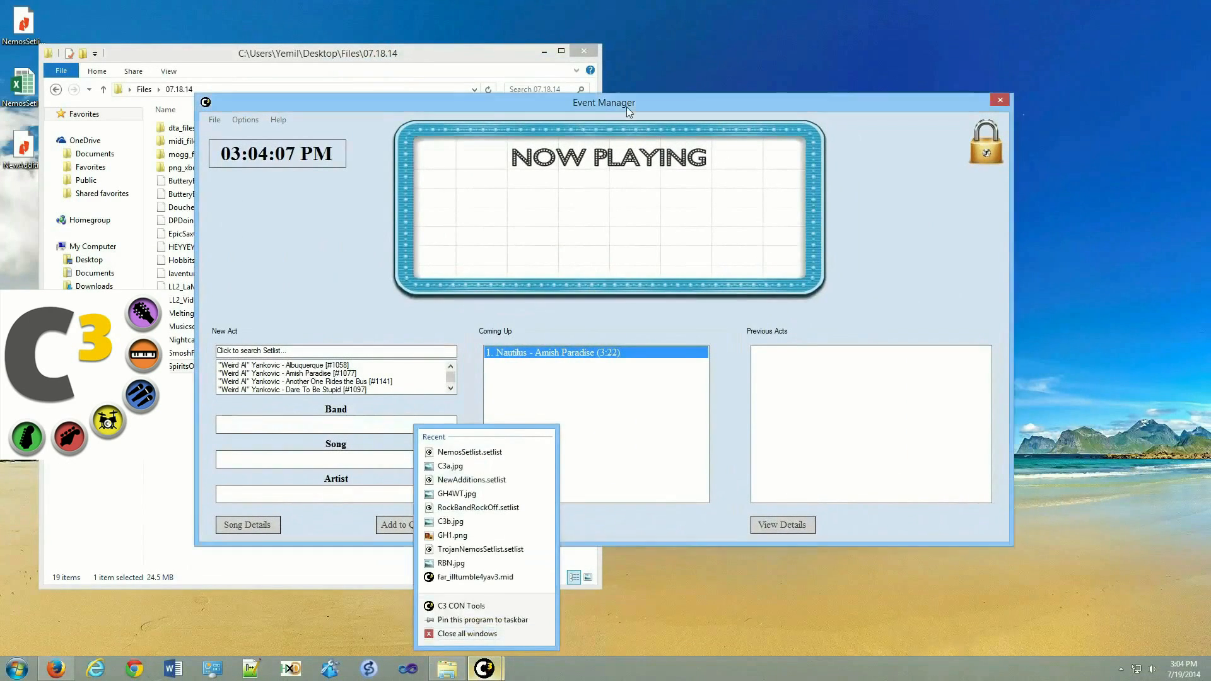
pyautogui.moveTo(627, 108); pyautogui.dragTo(577, 113)
# Step: Pick Another One Rides the Bus by "Weird Al" Yankovic as the current song
pyautogui.click(286, 430)
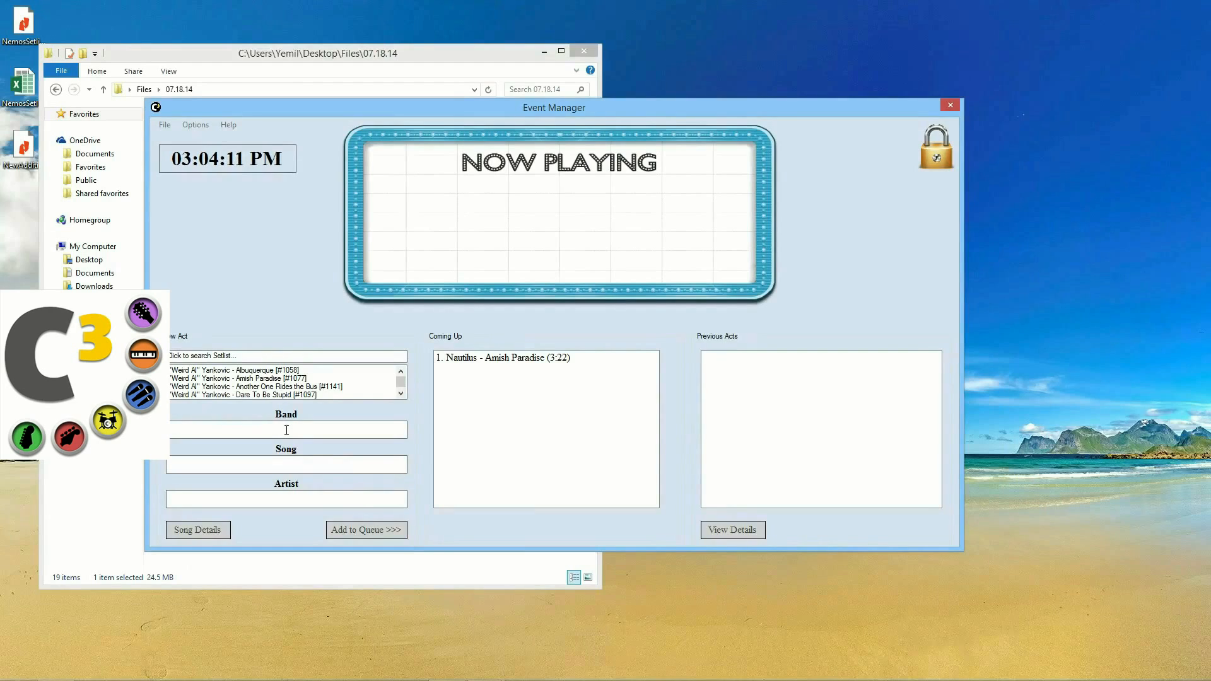
pyautogui.click(304, 379)
pyautogui.click(400, 394)
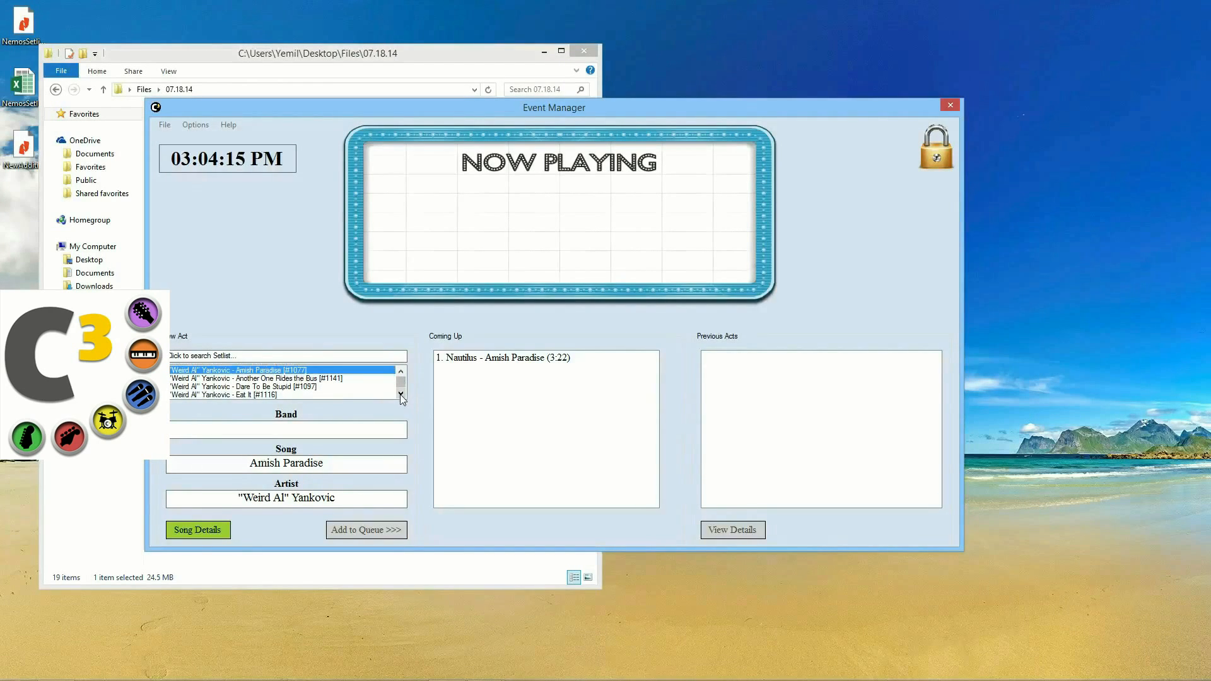
pyautogui.click(299, 379)
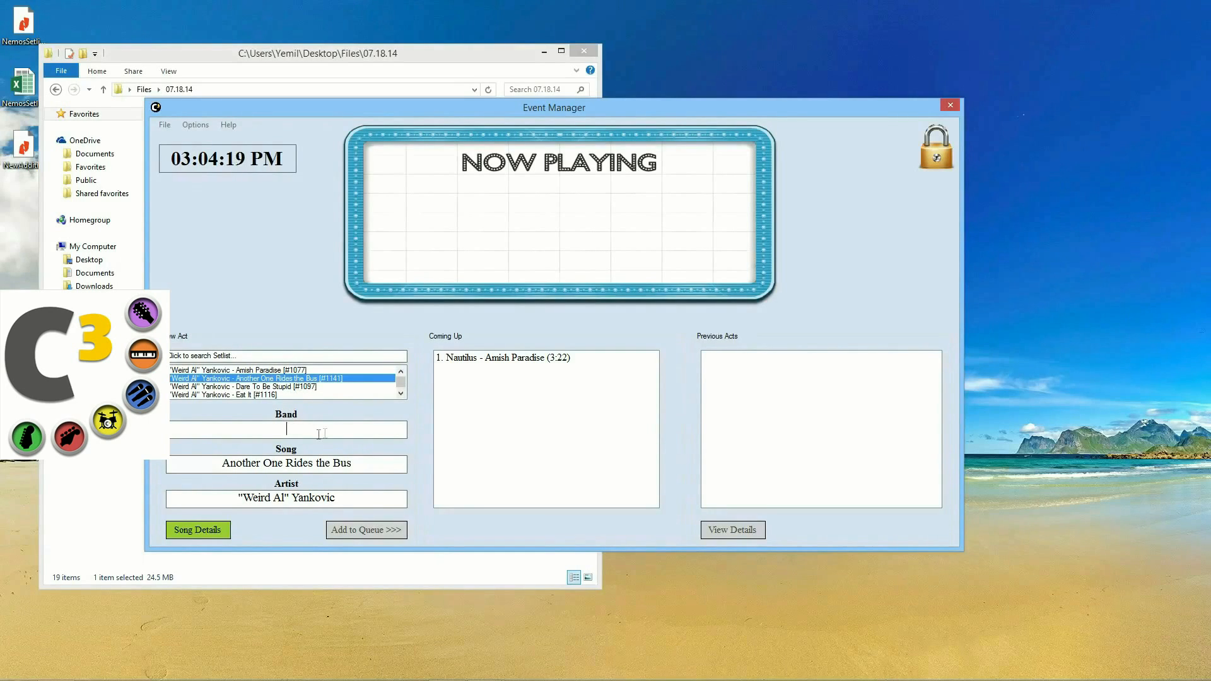
pyautogui.click(485, 361)
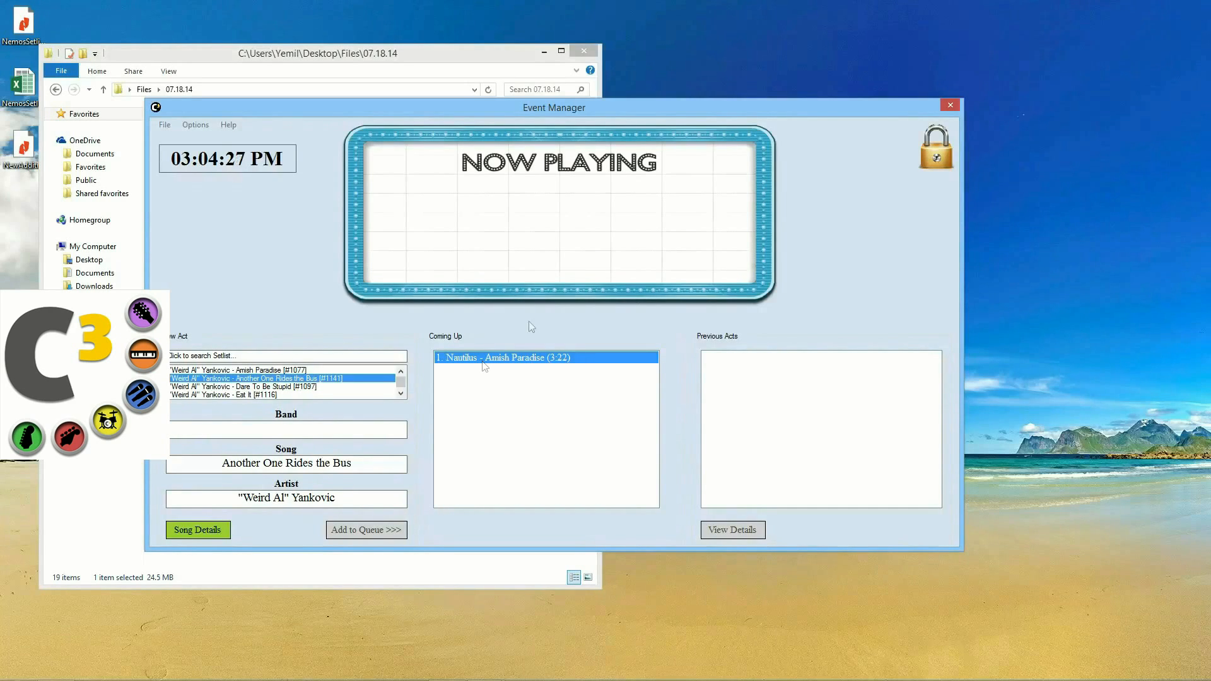
pyautogui.click(936, 152)
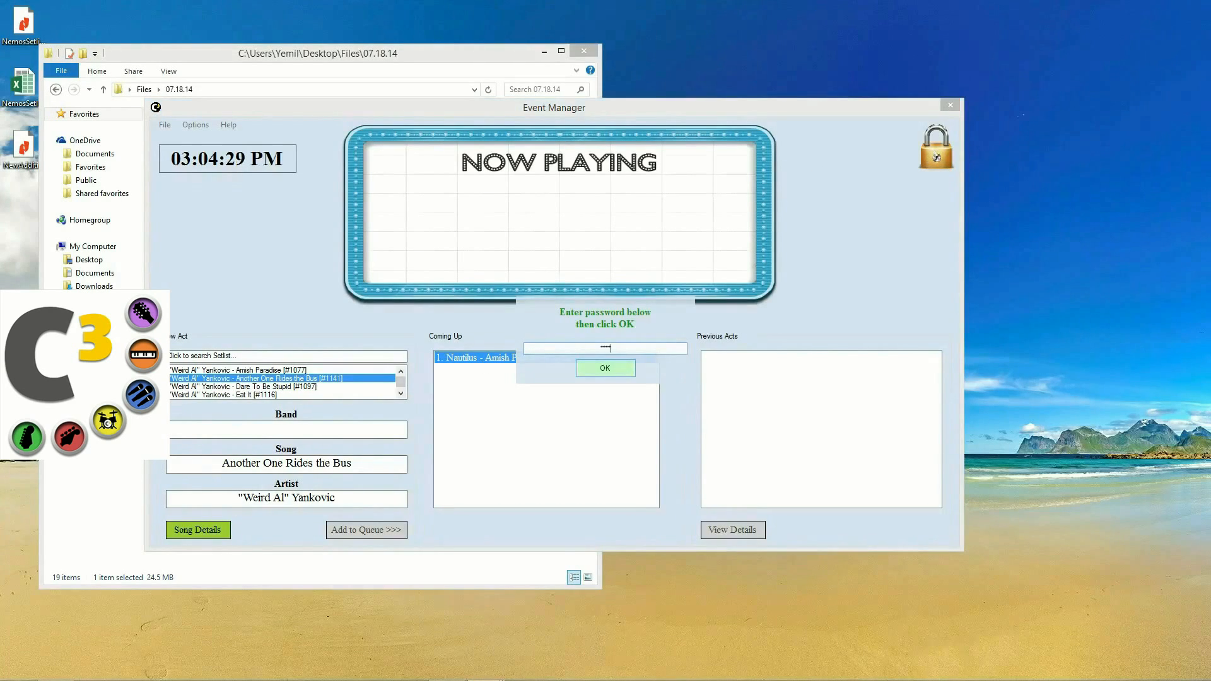
# Step: Unlock Event Manager with the password, move the clock lower, then close Event Manager
pyautogui.press('Return')
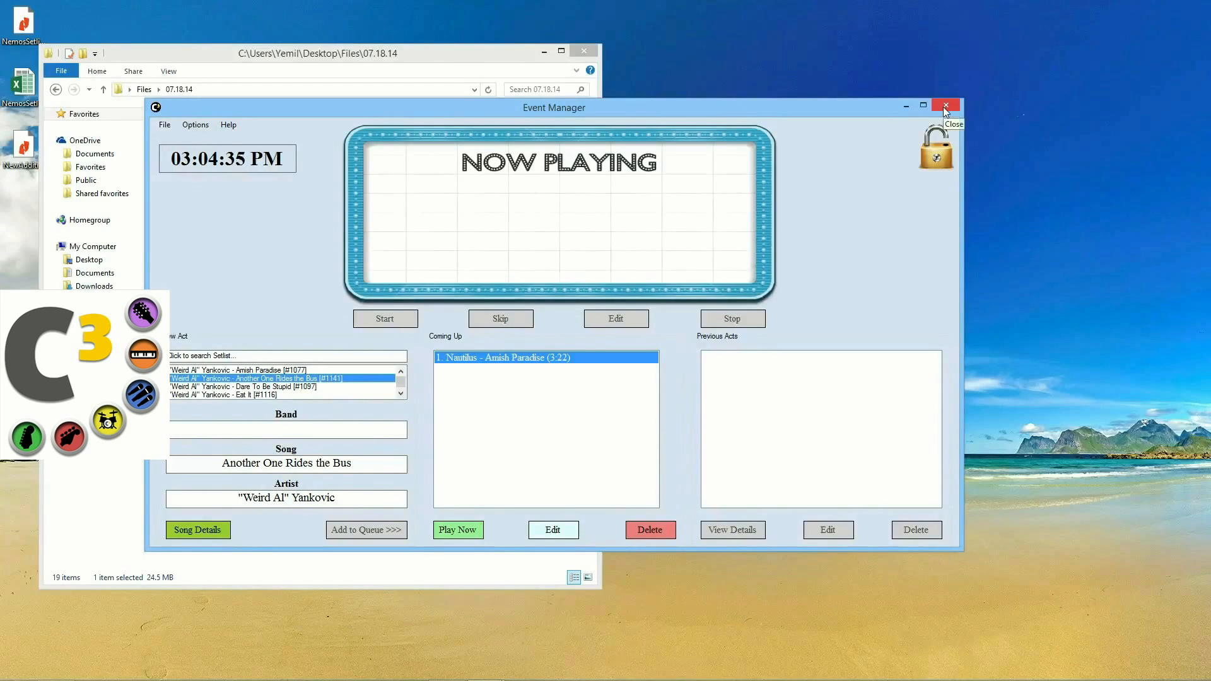
pyautogui.moveTo(219, 156); pyautogui.dragTo(251, 183)
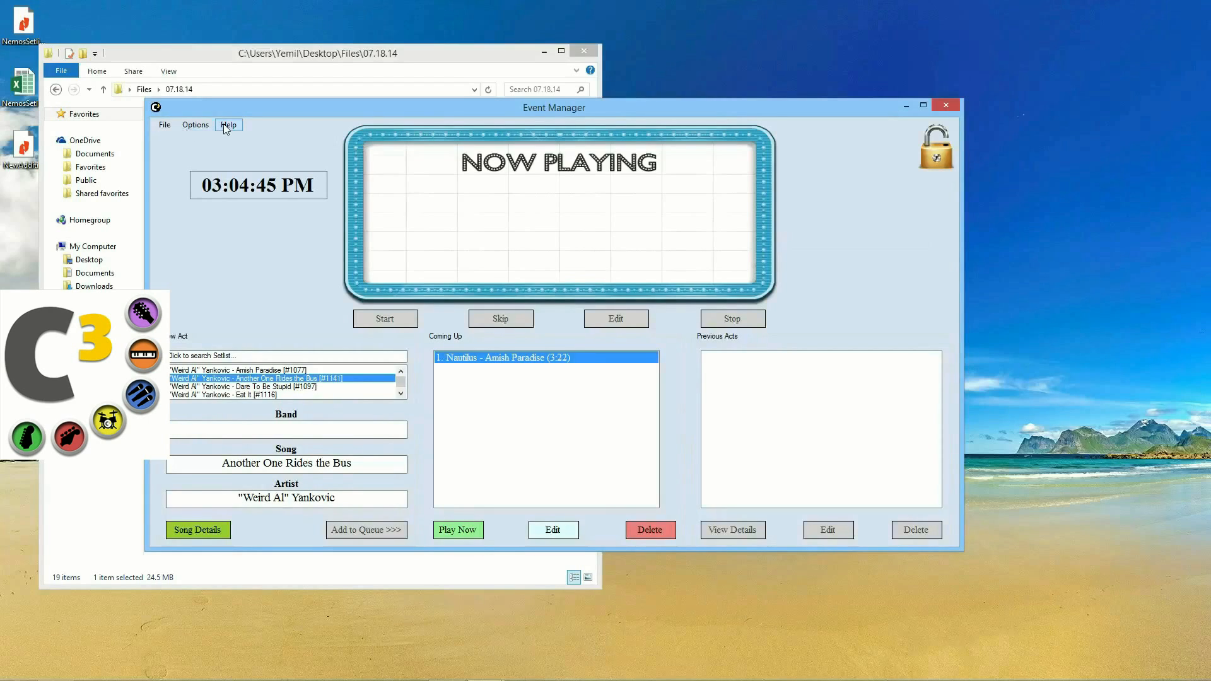
pyautogui.click(185, 125)
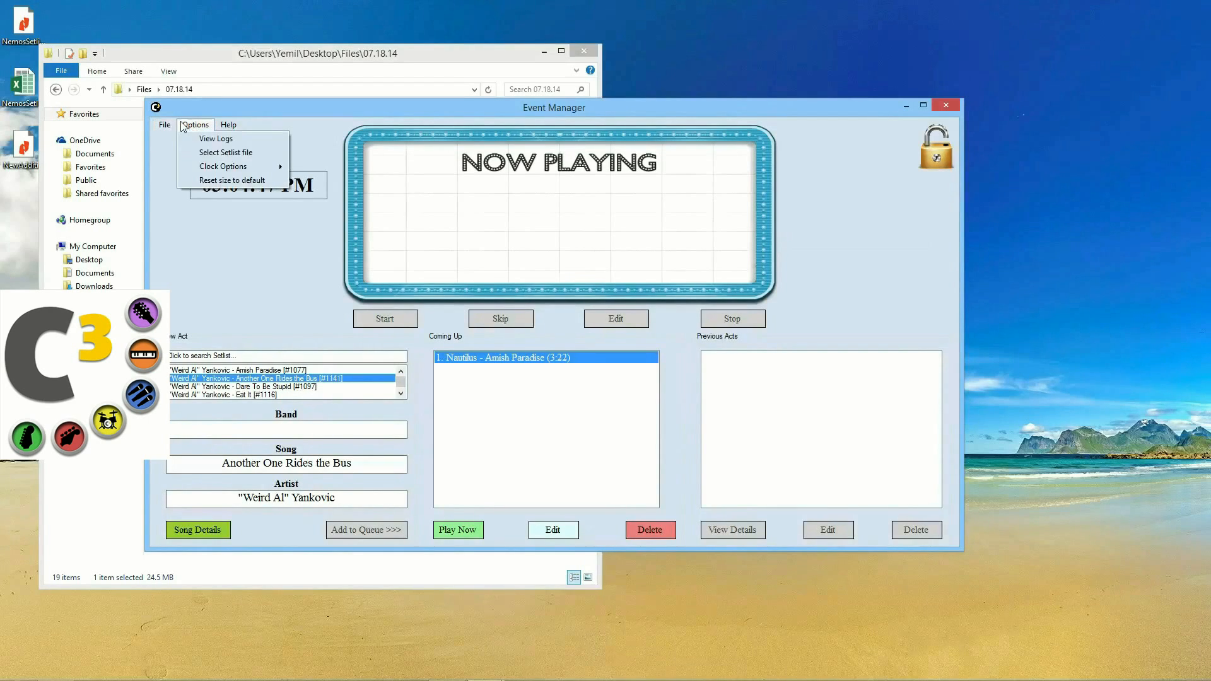
pyautogui.click(945, 108)
pyautogui.moveTo(634, 232); pyautogui.dragTo(599, 252)
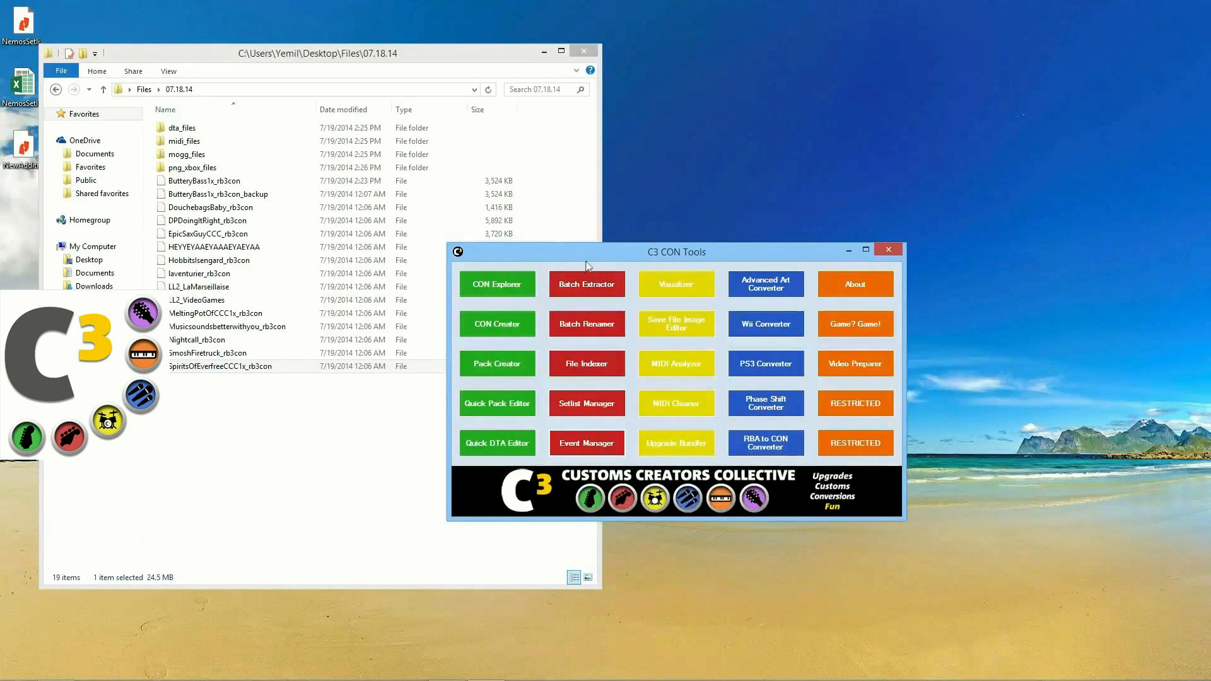
# Step: Open Upgrade Bundler next to the Upgrades folder holding BurninForYou and BurninForYoupro
pyautogui.moveTo(586, 265); pyautogui.dragTo(696, 254)
pyautogui.click(774, 434)
pyautogui.moveTo(578, 218); pyautogui.dragTo(696, 263)
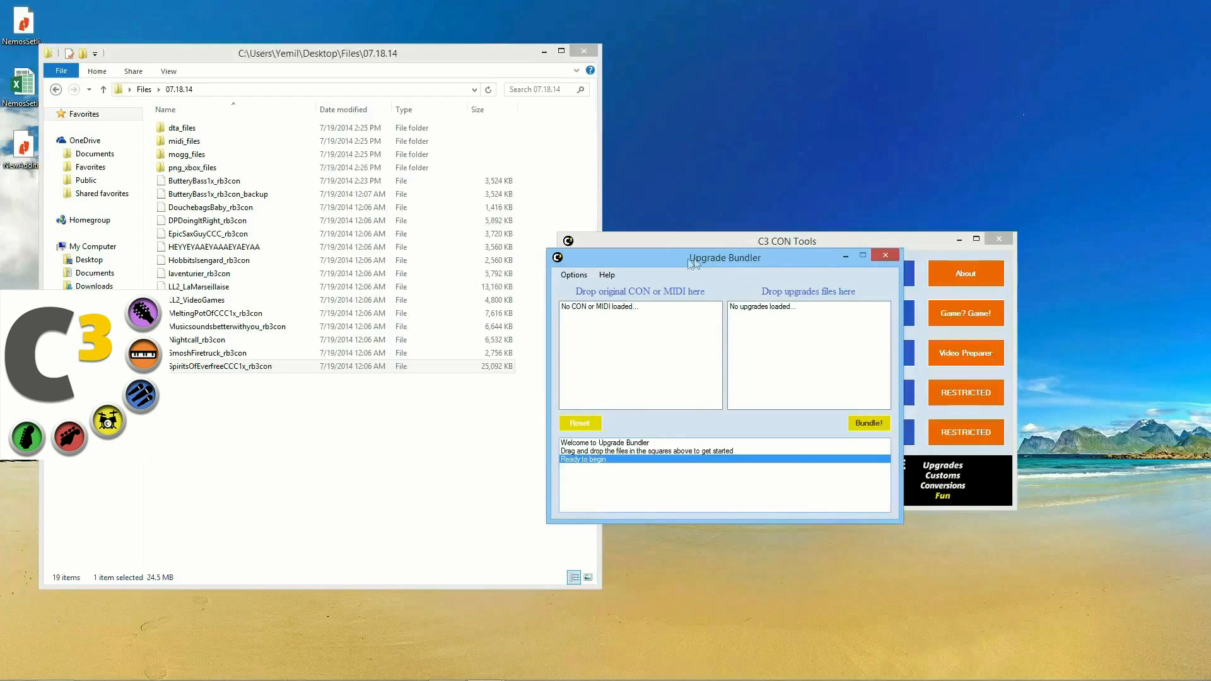
pyautogui.click(56, 89)
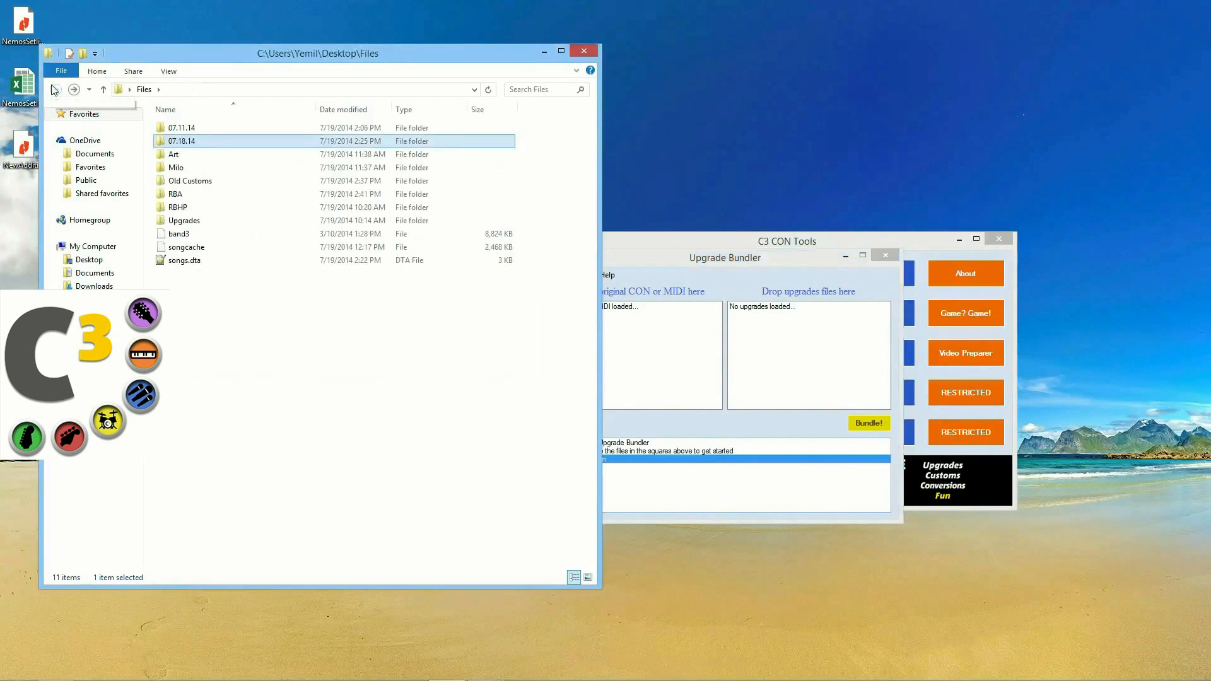
pyautogui.moveTo(694, 261); pyautogui.dragTo(749, 222)
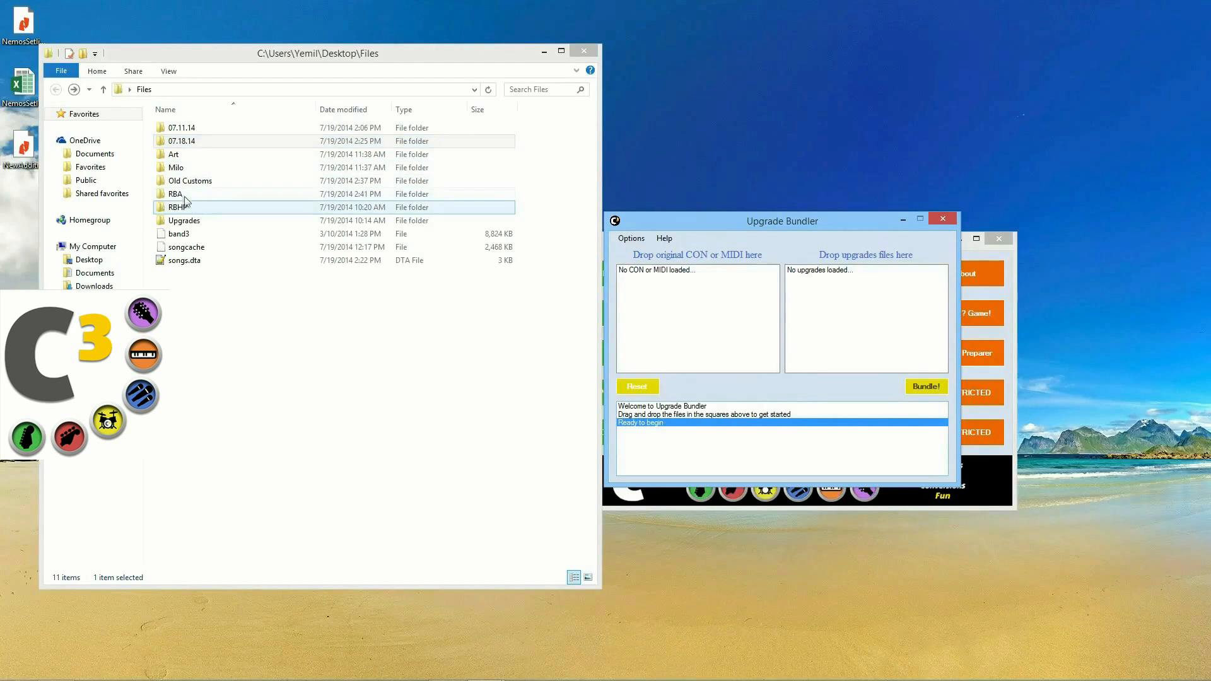
pyautogui.doubleClick(184, 220)
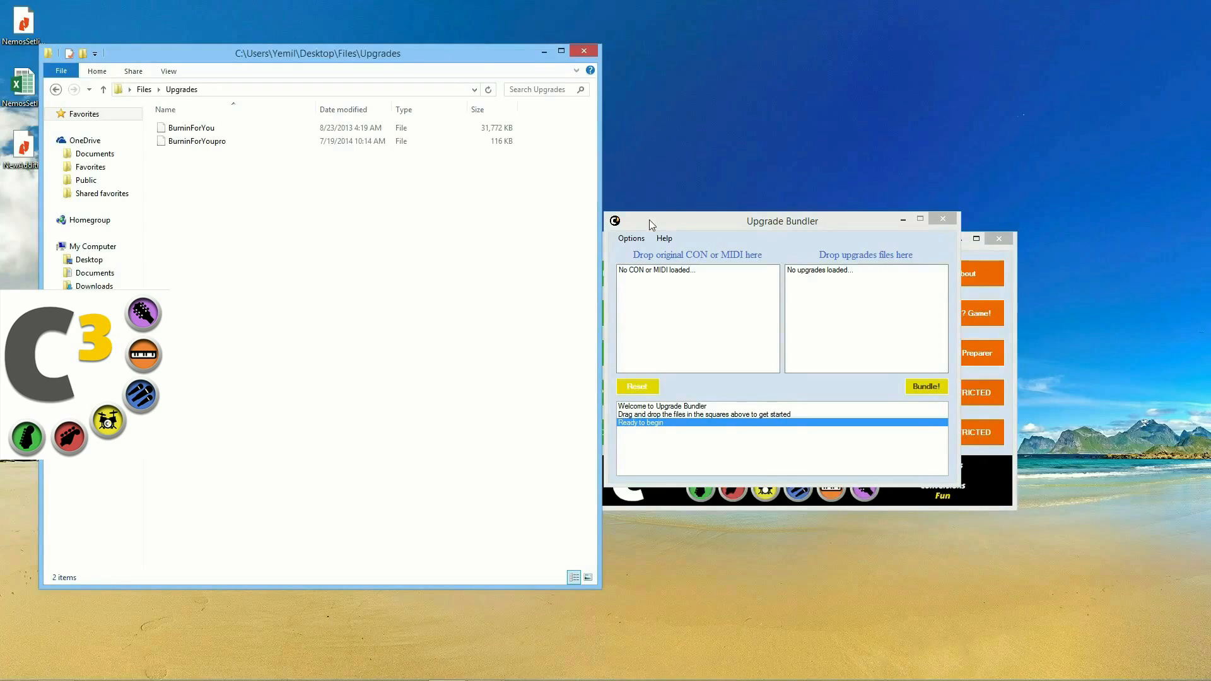
# Step: Bundle BurninForYou with the BurninForYoupro upgrade into a 31,840 KB BurninForYou (bundled) file
pyautogui.moveTo(354, 128); pyautogui.dragTo(643, 323)
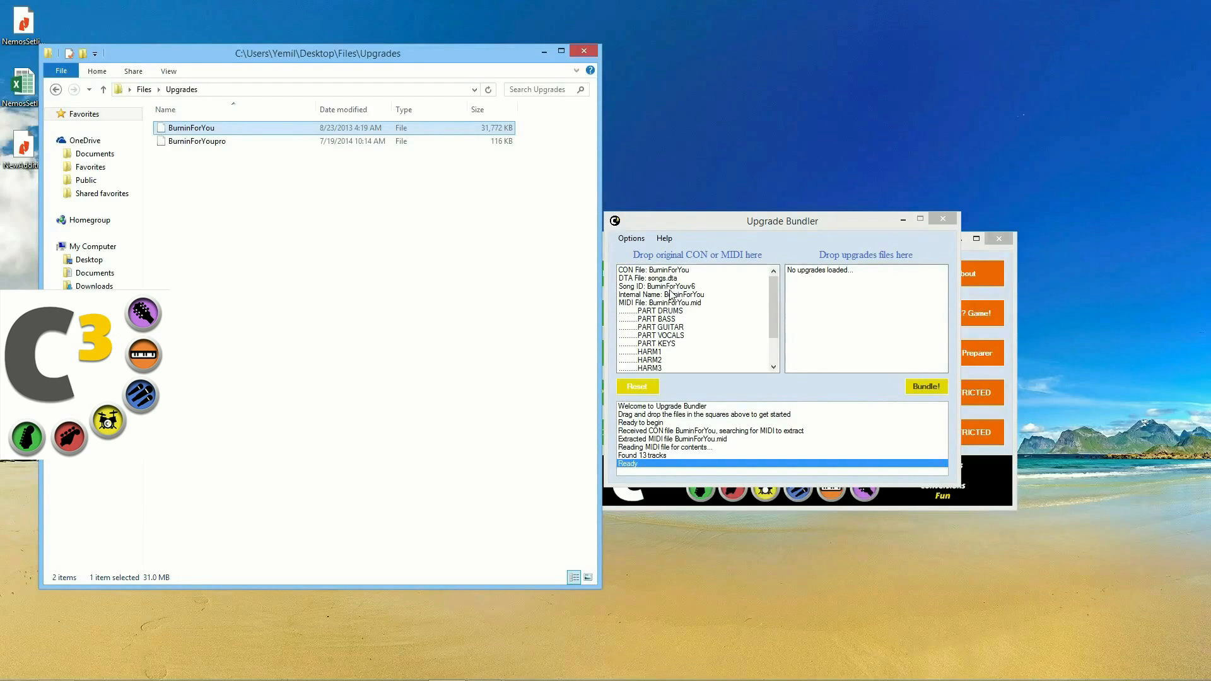
pyautogui.click(670, 319)
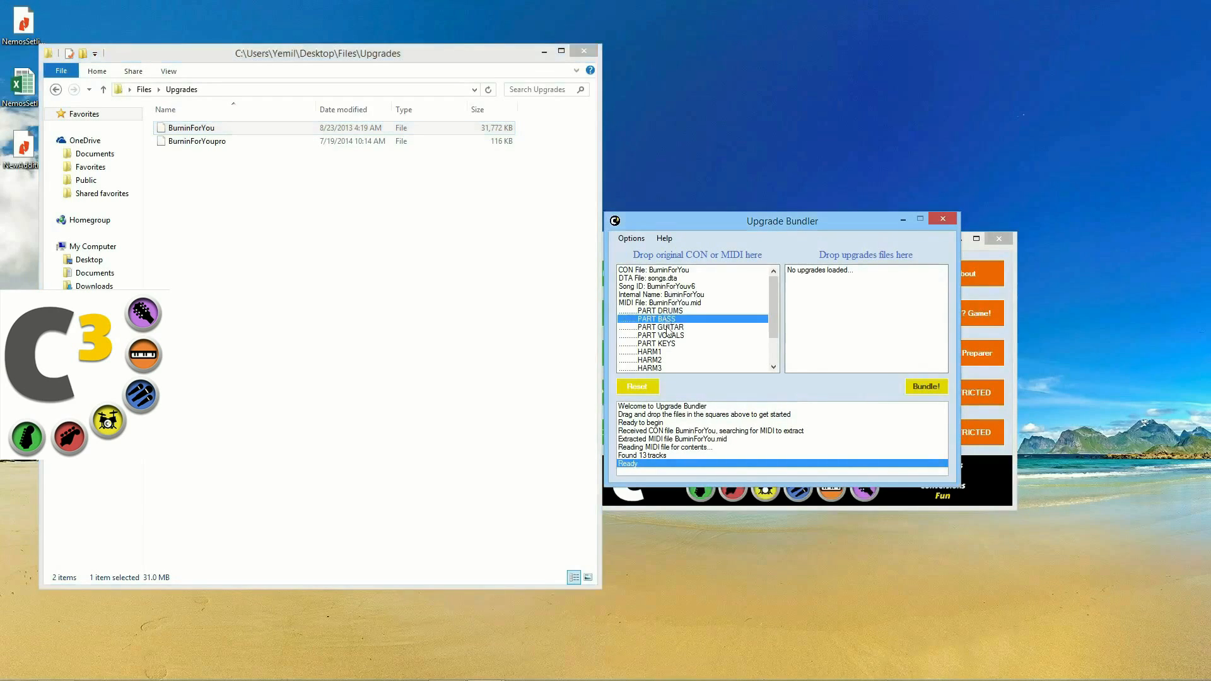
pyautogui.click(678, 328)
pyautogui.click(681, 289)
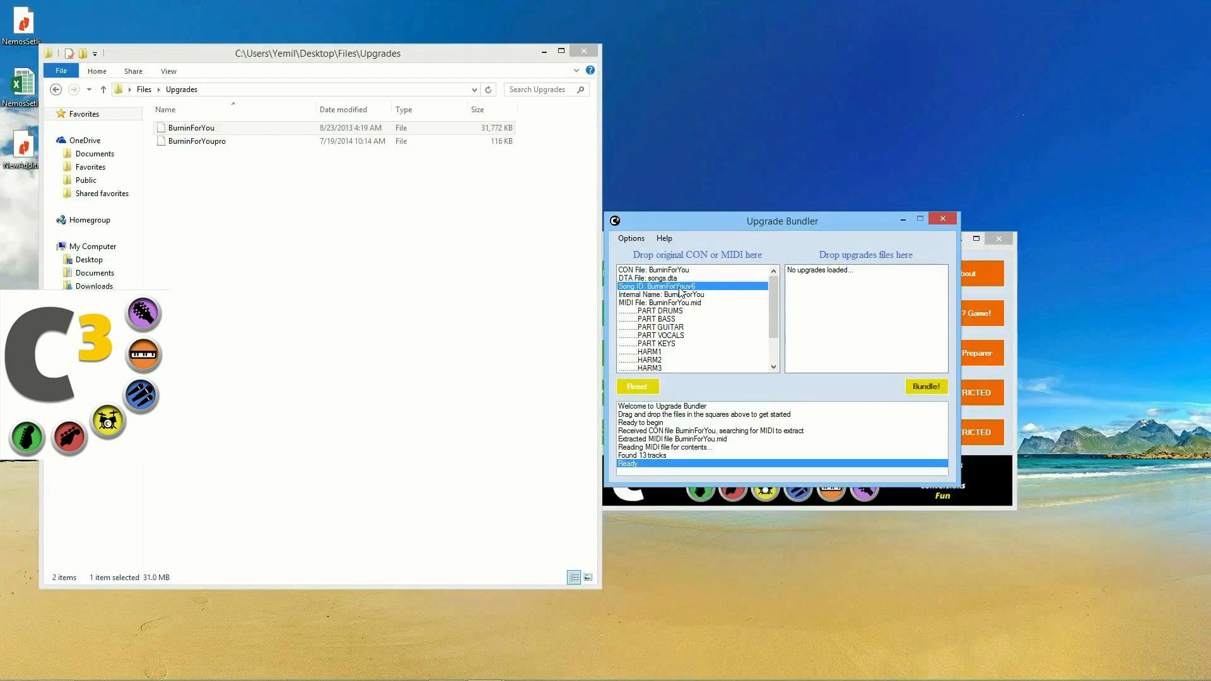
pyautogui.moveTo(176, 143); pyautogui.dragTo(882, 314)
pyautogui.click(840, 291)
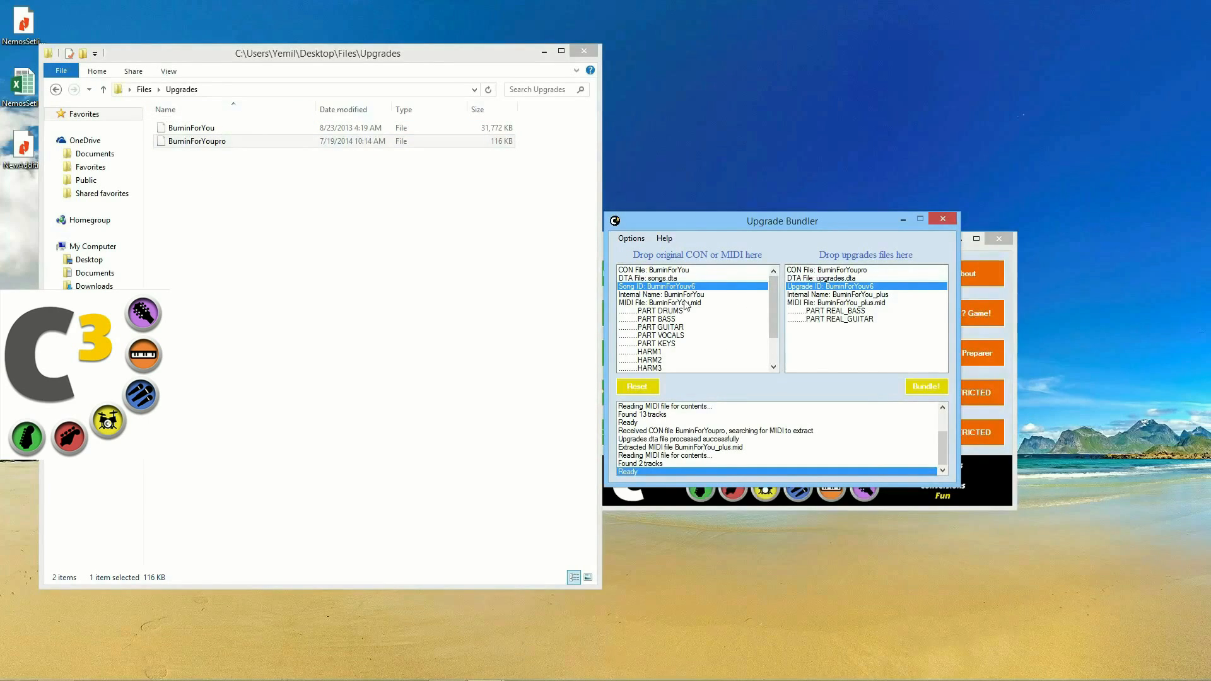
pyautogui.click(926, 387)
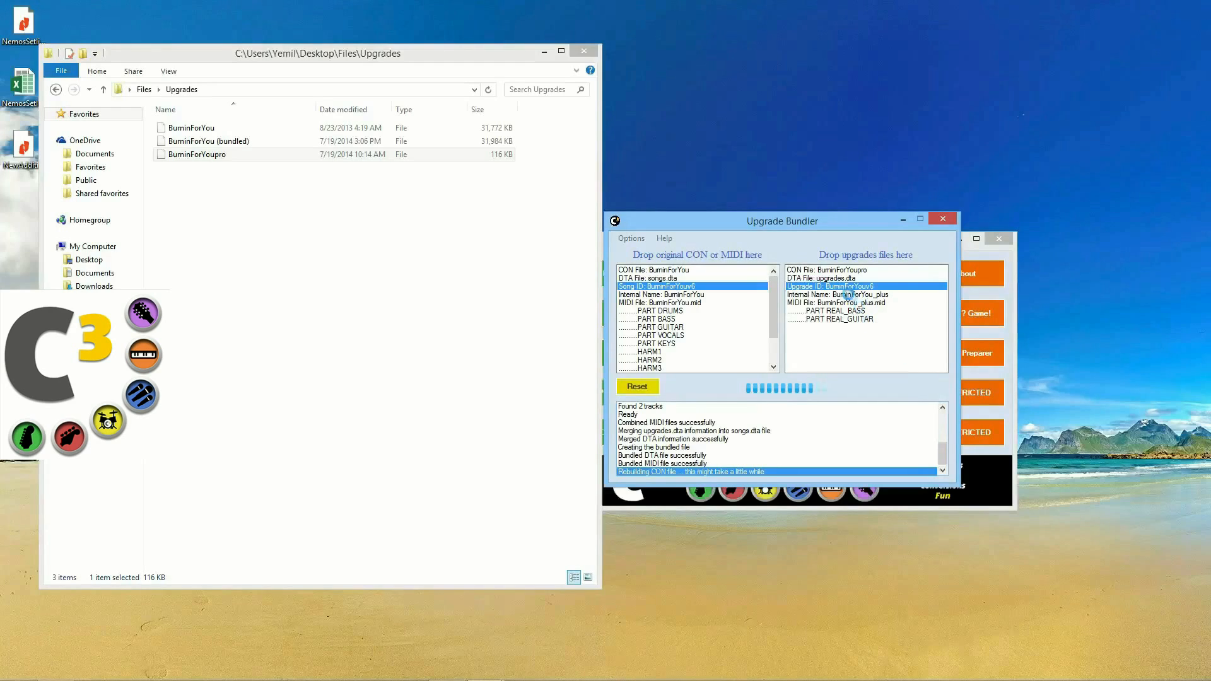
pyautogui.moveTo(820, 221); pyautogui.dragTo(440, 239)
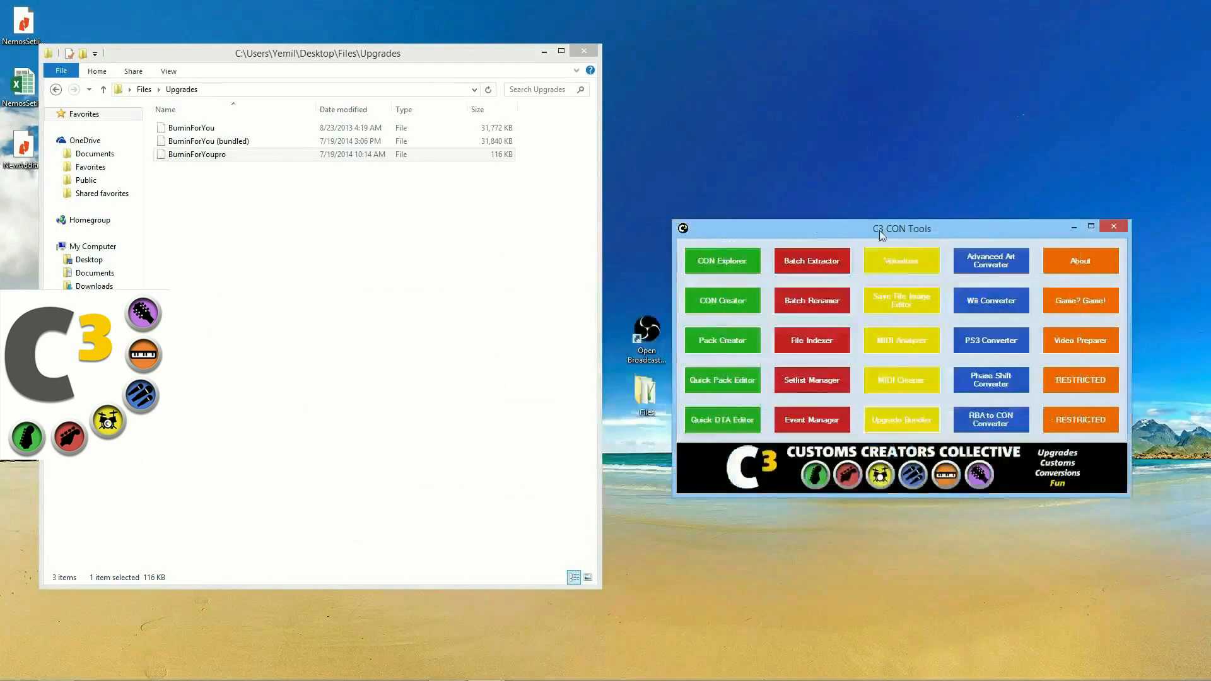
# Step: Load the original BurninForYou and the bundled copy into two side-by-side Visualizer windows
pyautogui.click(901, 260)
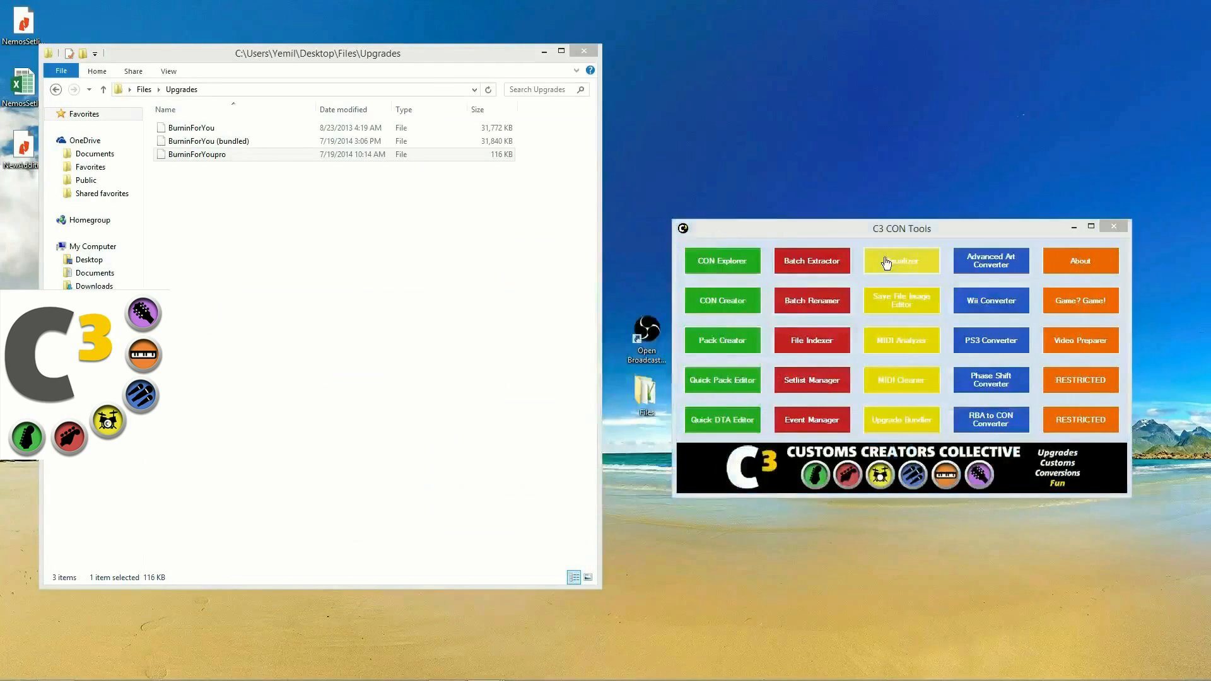
pyautogui.moveTo(633, 127); pyautogui.dragTo(452, 224)
pyautogui.moveTo(191, 128); pyautogui.dragTo(301, 435)
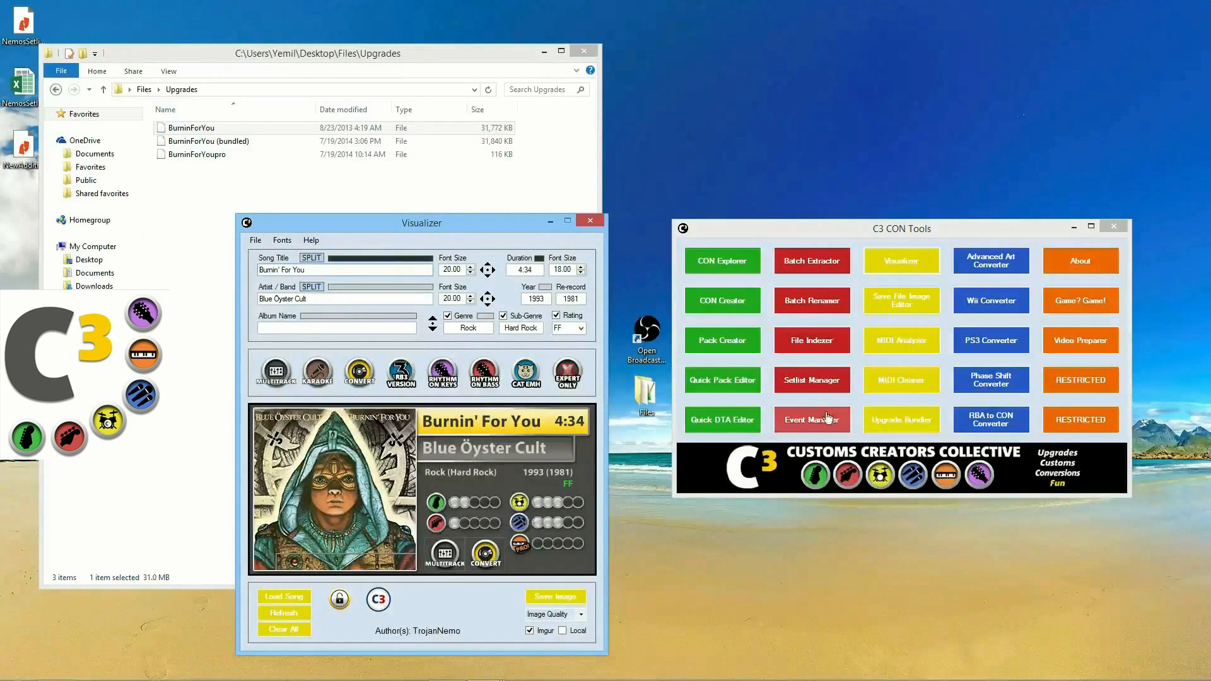
pyautogui.click(895, 268)
pyautogui.moveTo(485, 134); pyautogui.dragTo(675, 226)
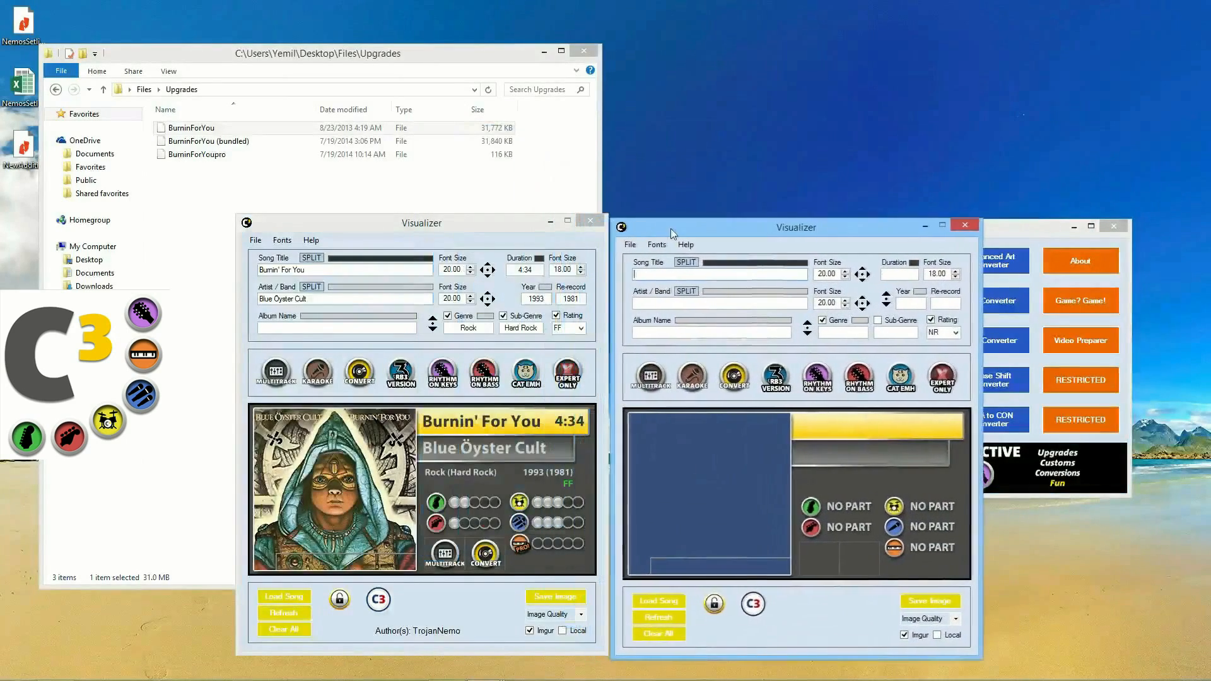
pyautogui.moveTo(627, 442); pyautogui.dragTo(735, 493)
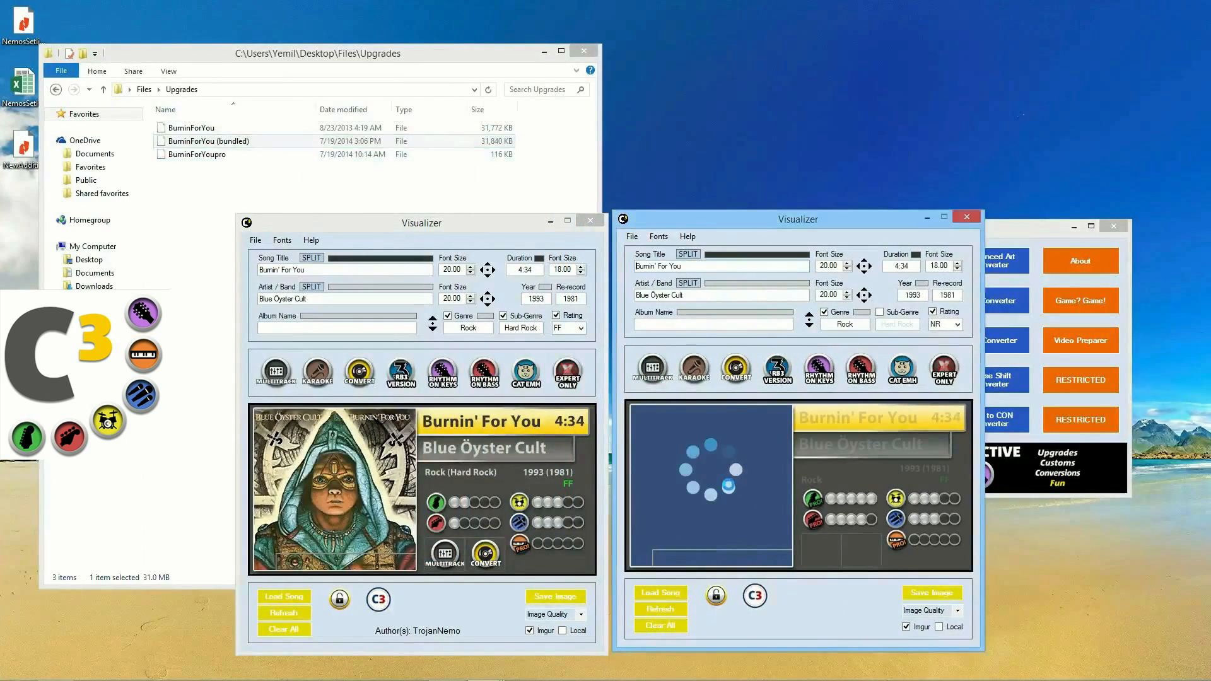
# Step: Compare the bass part shown as pro bass, then close both Visualizers
pyautogui.click(813, 521)
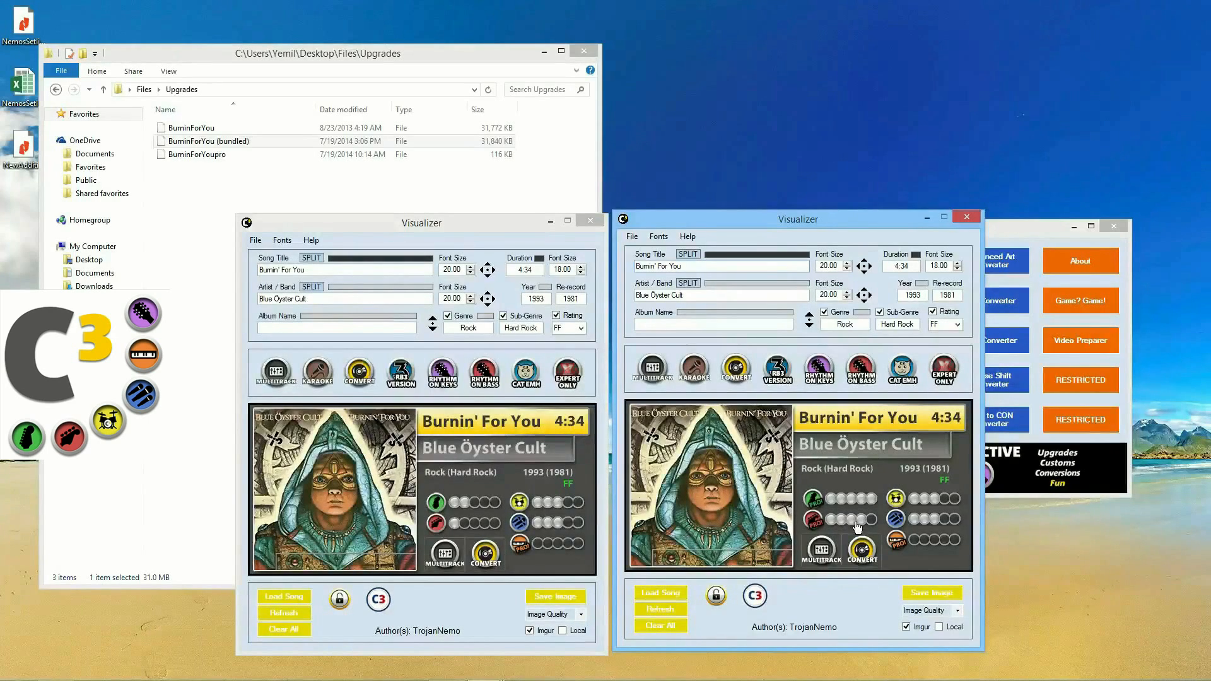
pyautogui.click(967, 217)
pyautogui.click(604, 220)
pyautogui.click(602, 220)
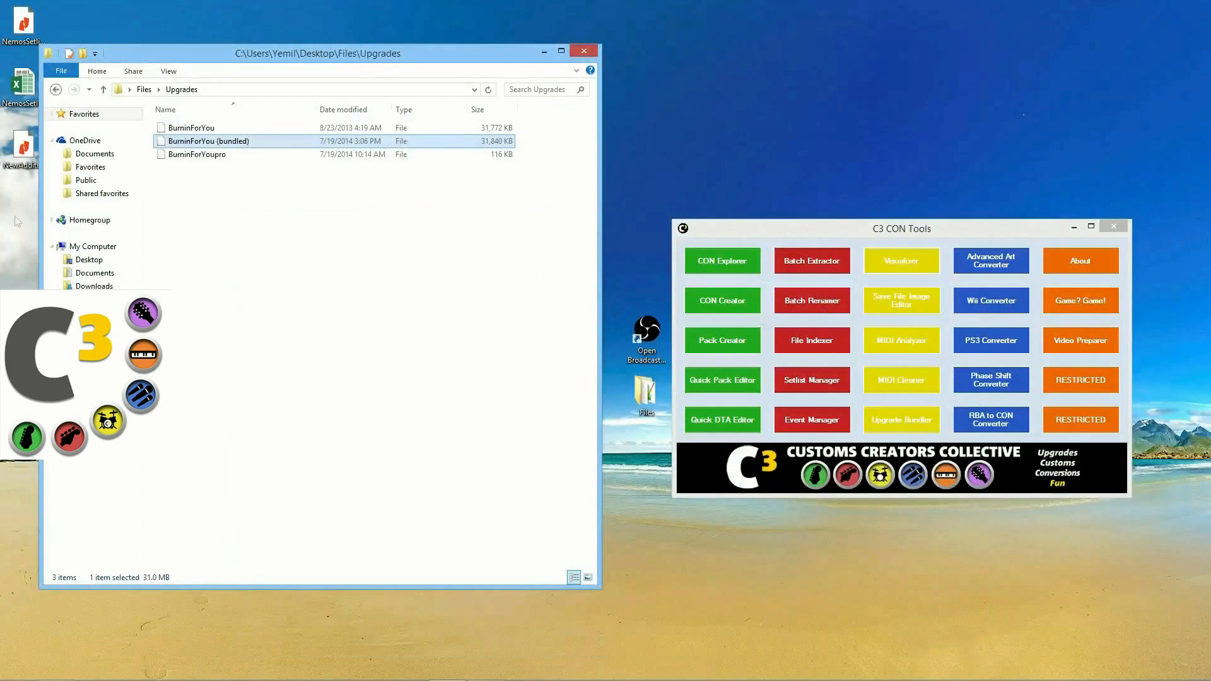
# Step: Close the old Upgrade Bundler and start a fresh one
pyautogui.click(56, 89)
pyautogui.click(484, 669)
pyautogui.click(570, 595)
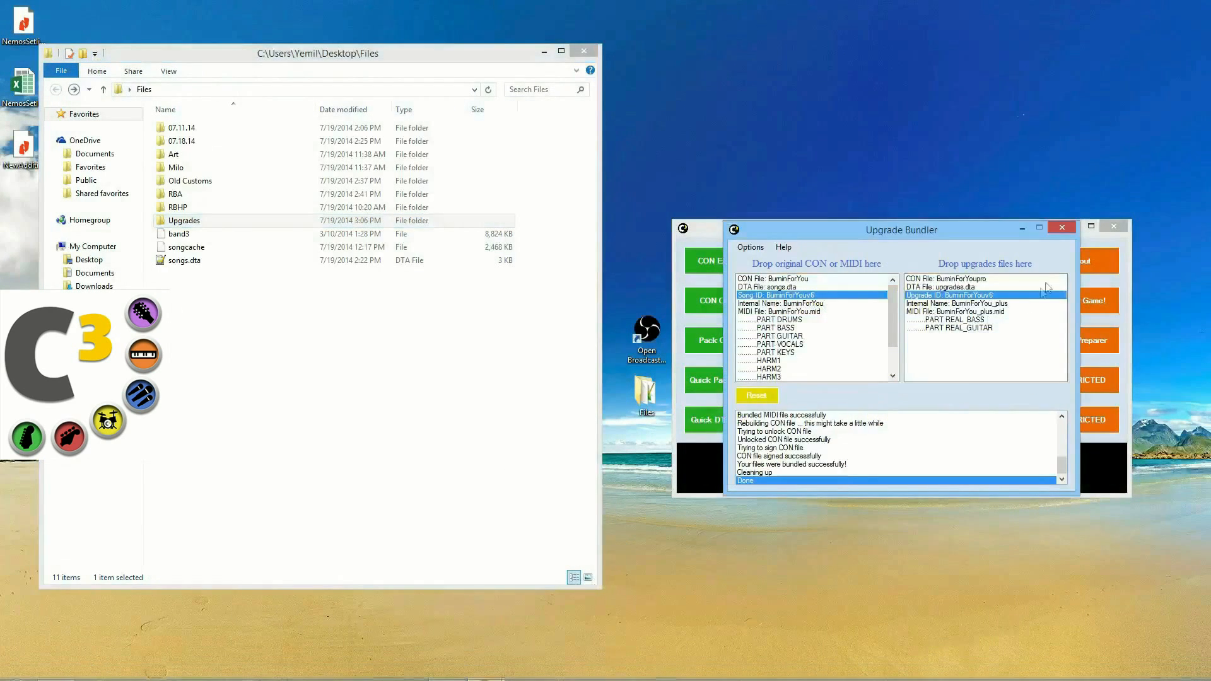
pyautogui.click(1062, 227)
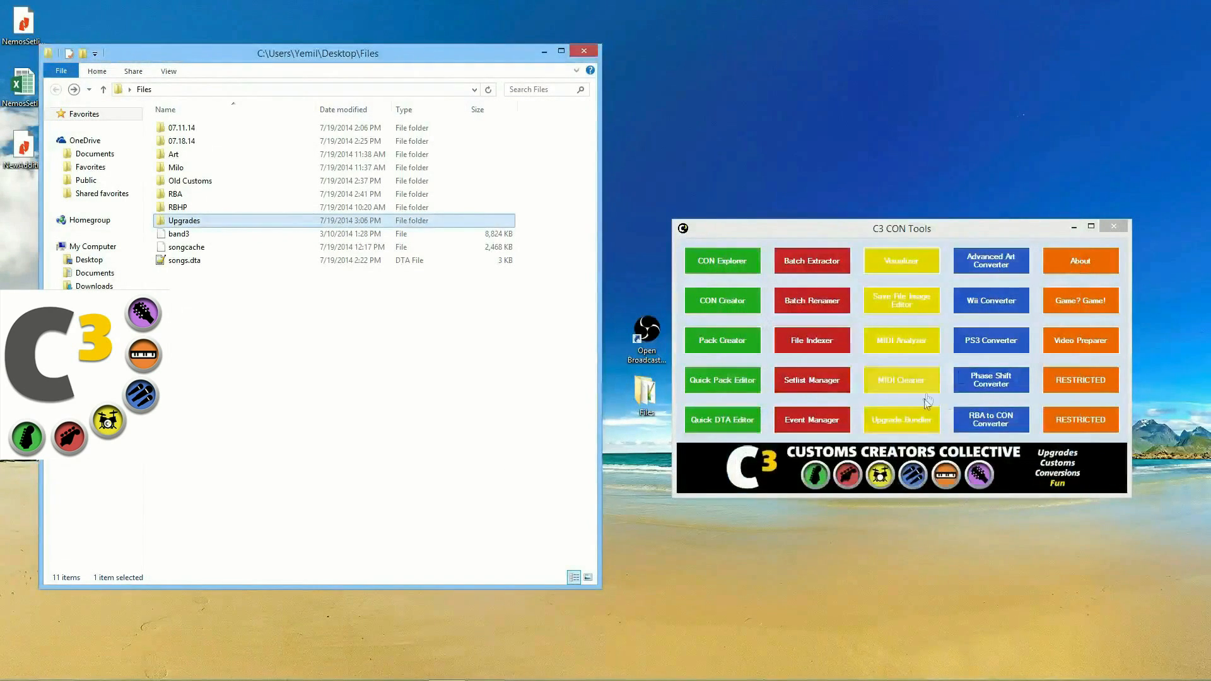
pyautogui.click(901, 419)
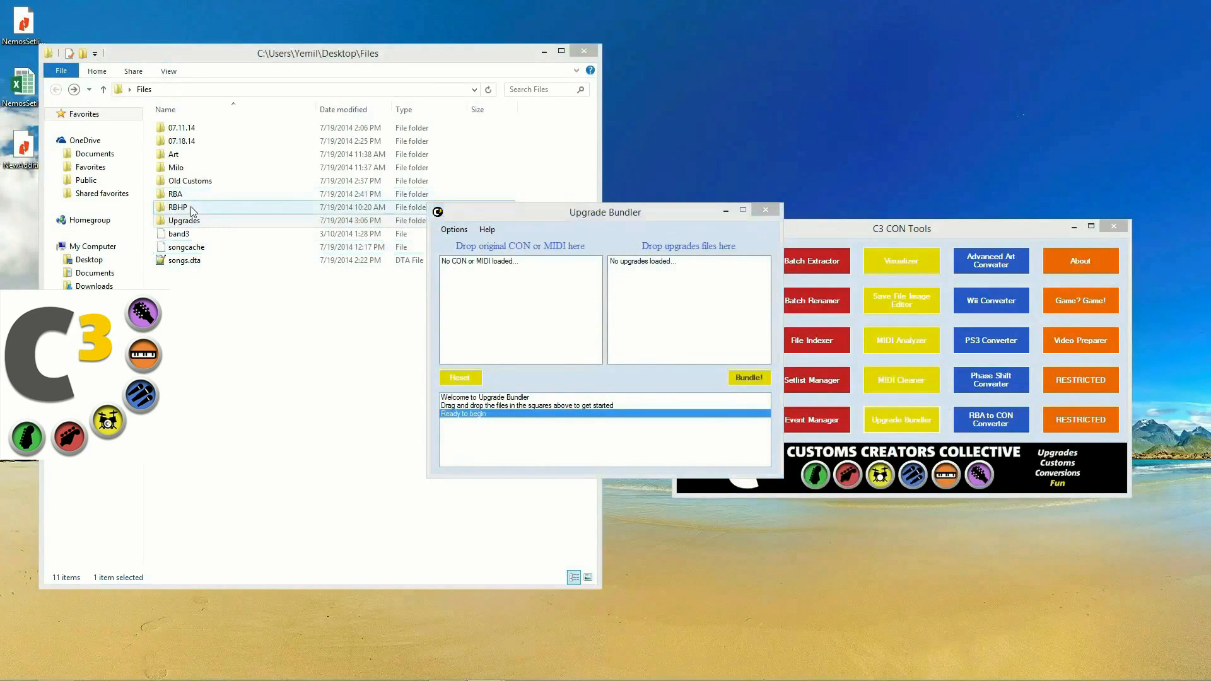
# Step: Load Aerosmith - Back in the Saddle from RBHP > Pro Guitar as the original song
pyautogui.doubleClick(193, 210)
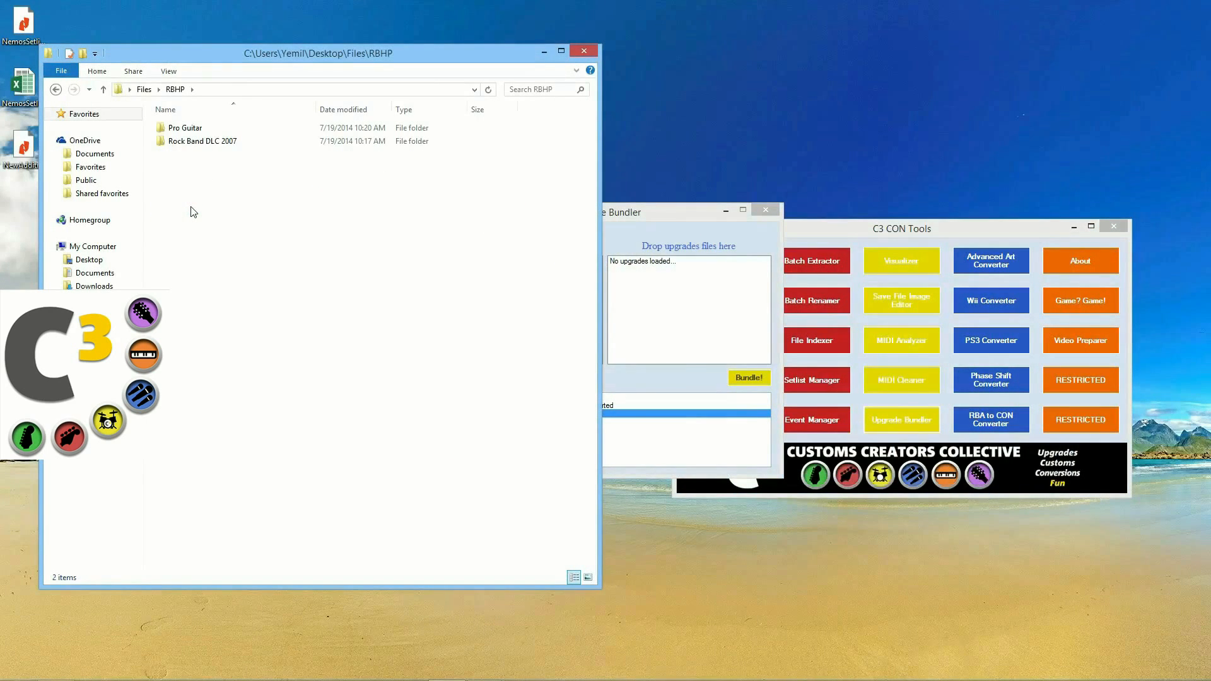
pyautogui.doubleClick(185, 128)
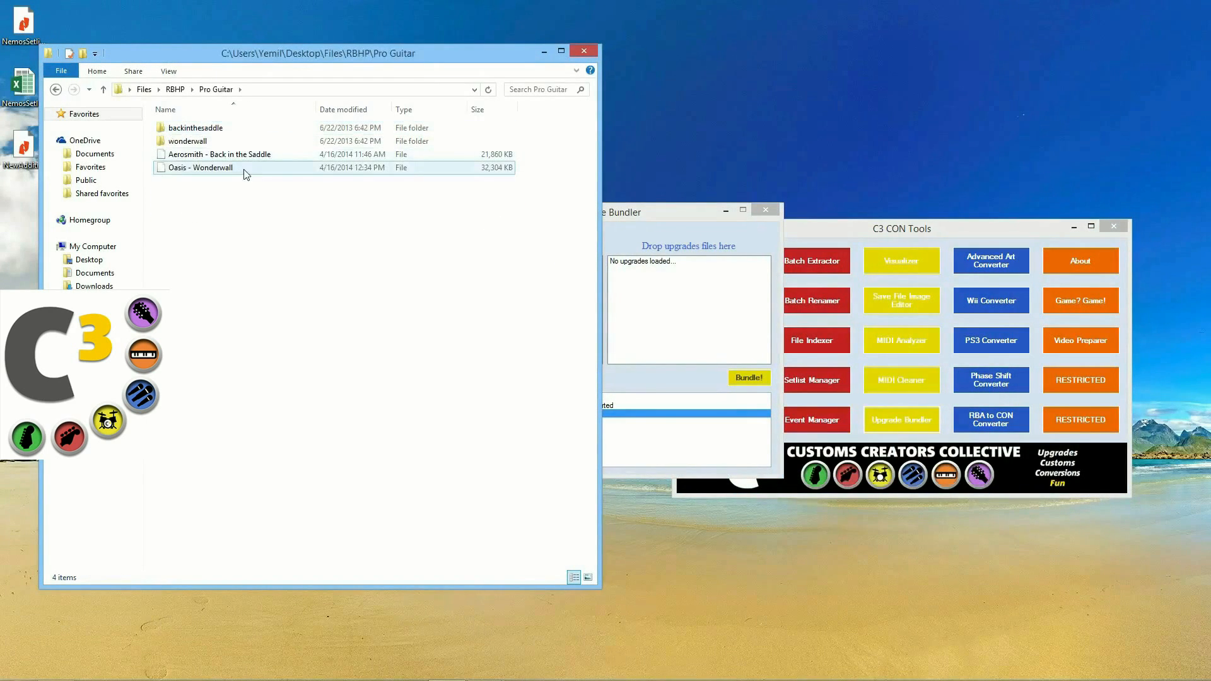
pyautogui.moveTo(681, 216); pyautogui.dragTo(864, 218)
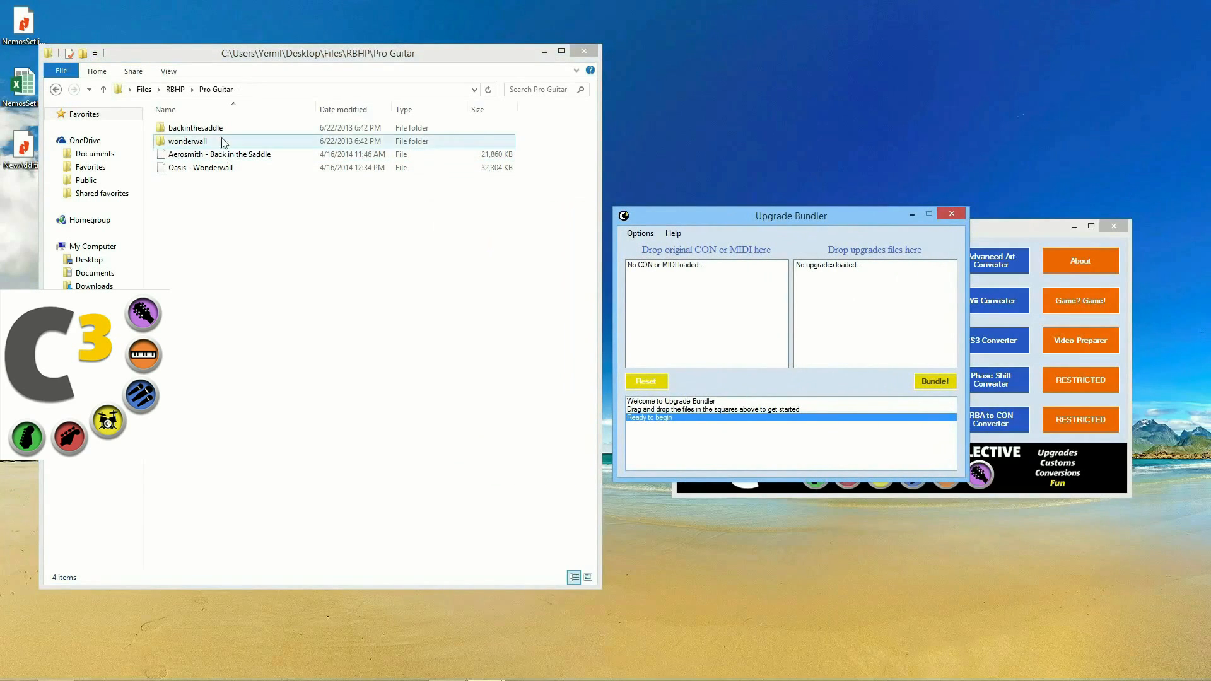
pyautogui.moveTo(225, 158); pyautogui.dragTo(717, 306)
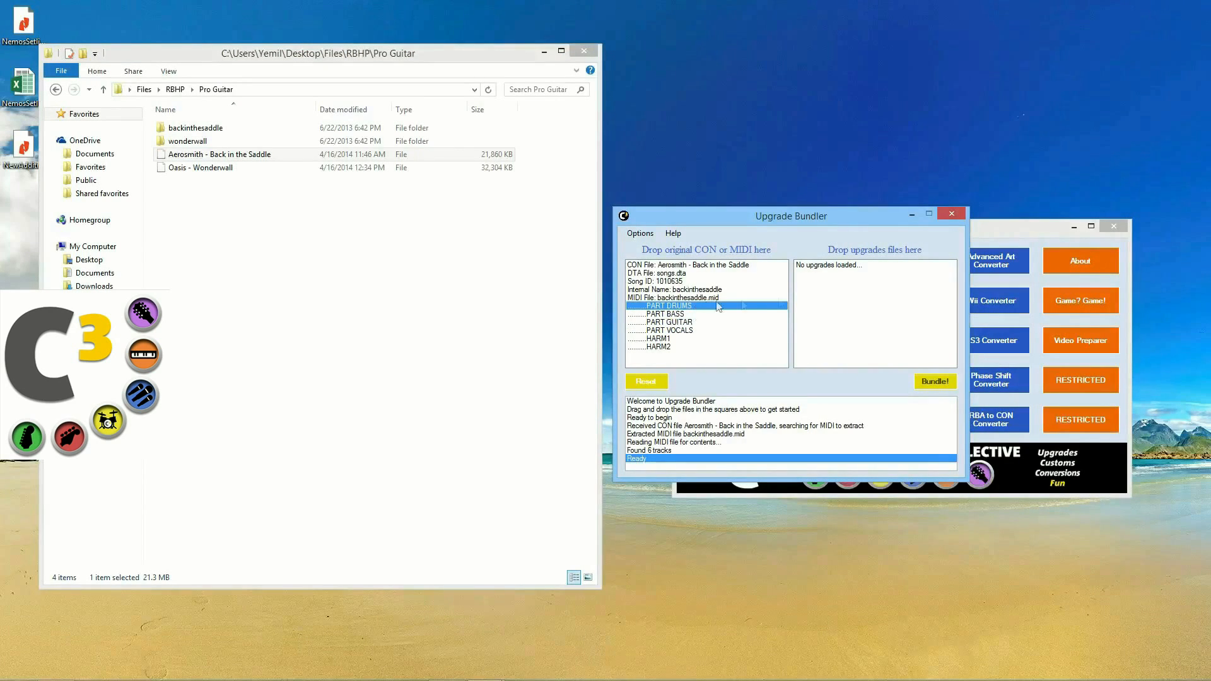
pyautogui.moveTo(672, 338); pyautogui.dragTo(672, 349)
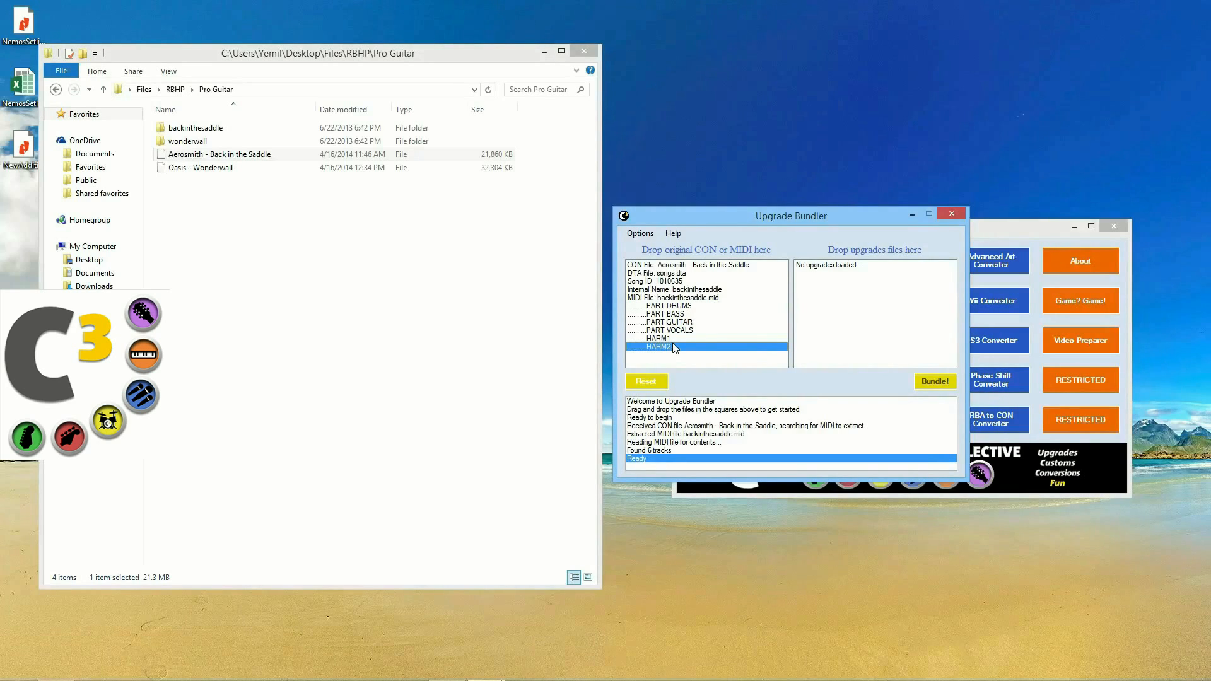
# Step: Add backinthesaddle_plus.mid and upgrades.dta as upgrades and review the pro guitar and bass tracks
pyautogui.doubleClick(229, 130)
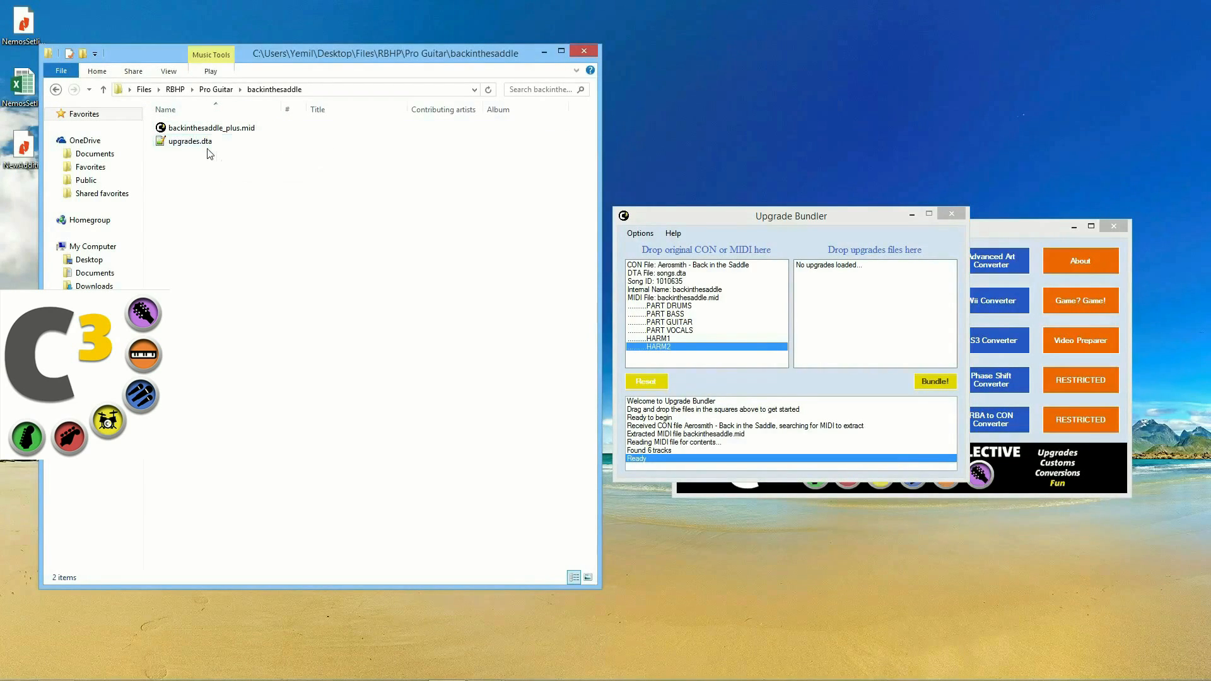
pyautogui.click(214, 130)
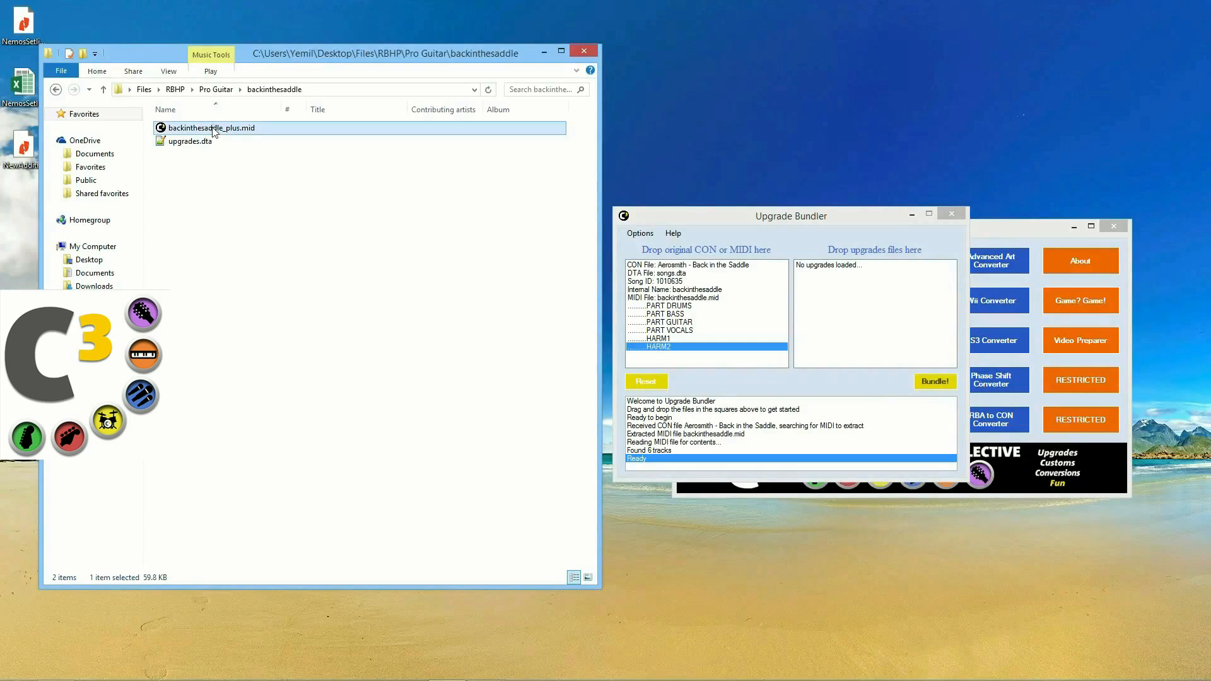
pyautogui.moveTo(211, 130); pyautogui.dragTo(898, 318)
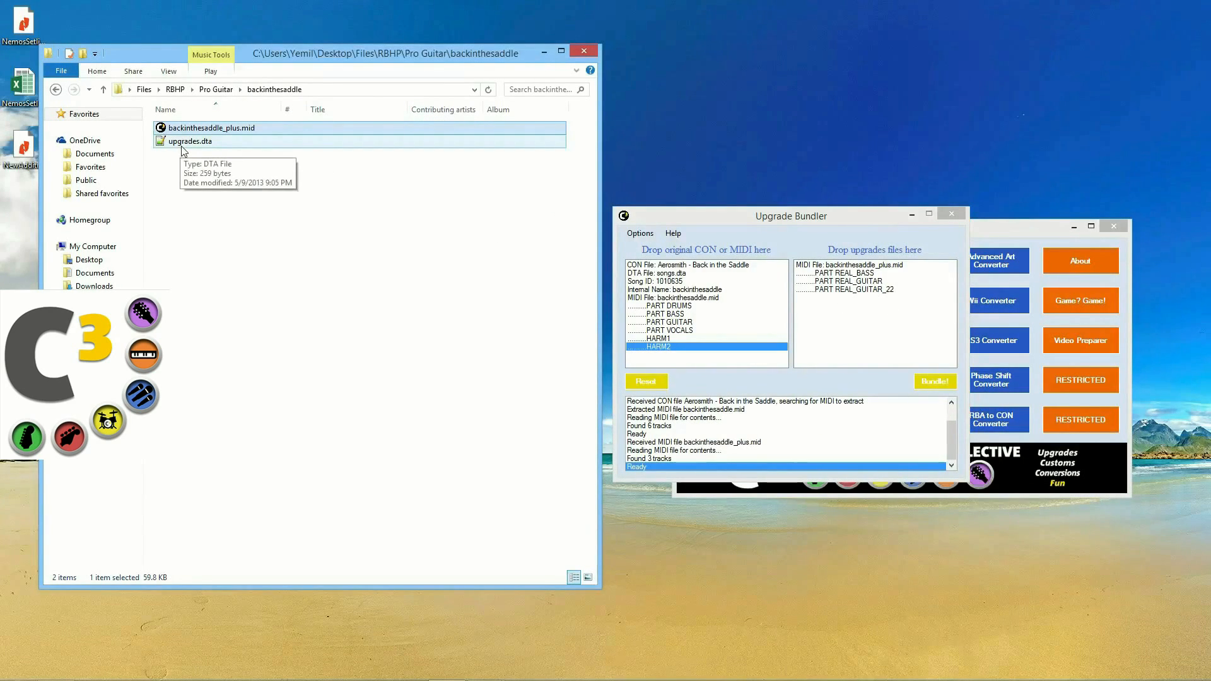
pyautogui.moveTo(183, 142); pyautogui.dragTo(837, 313)
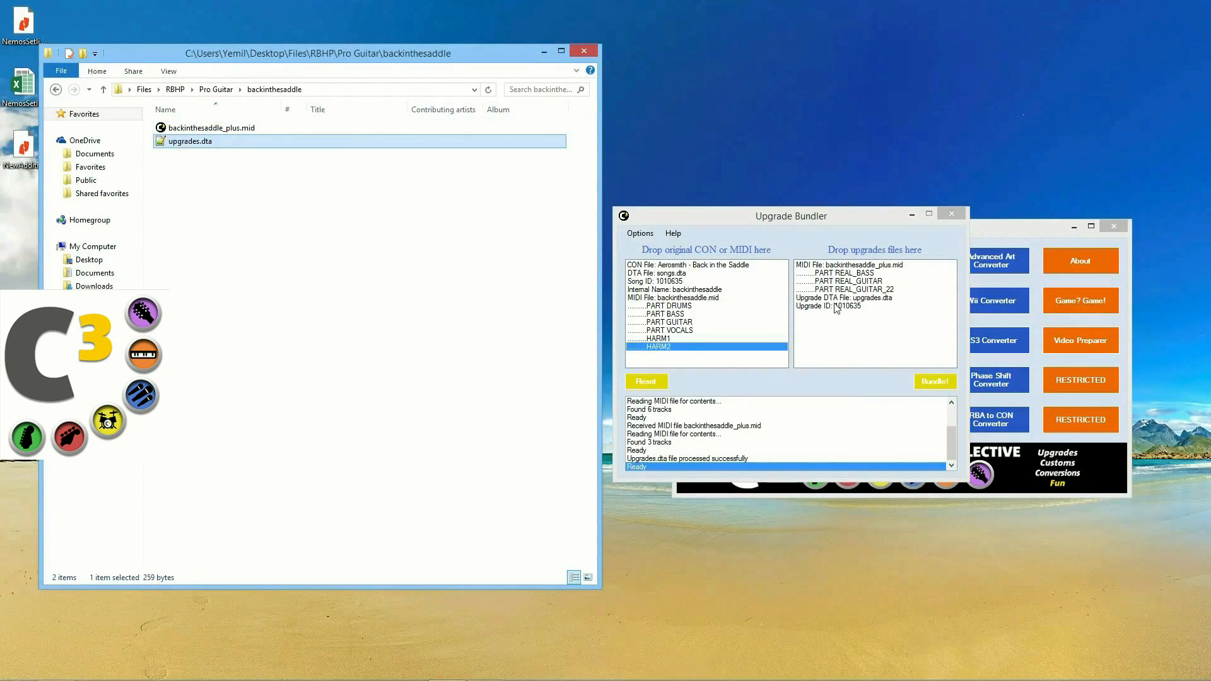
pyautogui.click(845, 273)
pyautogui.click(849, 281)
pyautogui.click(849, 289)
pyautogui.click(849, 274)
pyautogui.click(850, 282)
pyautogui.click(851, 289)
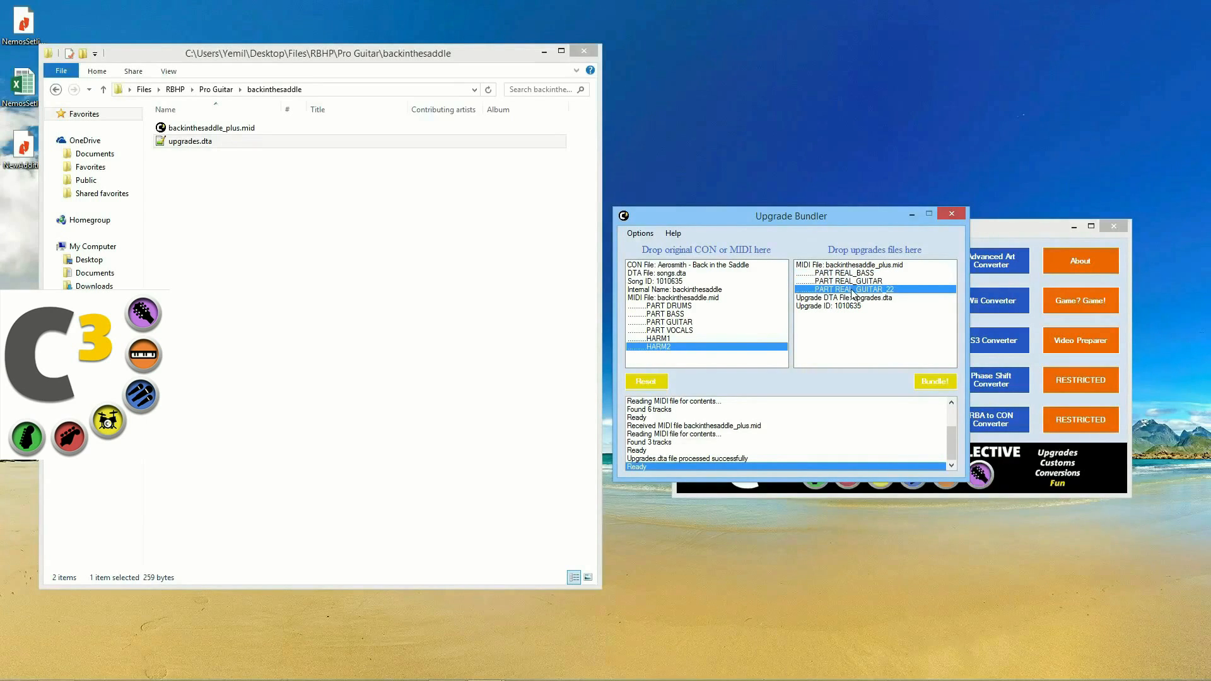
# Step: Check the PART REAL_GUITAR and upgrades.dta entries, then bundle the upgrades into the song
pyautogui.moveTo(828, 222); pyautogui.dragTo(822, 218)
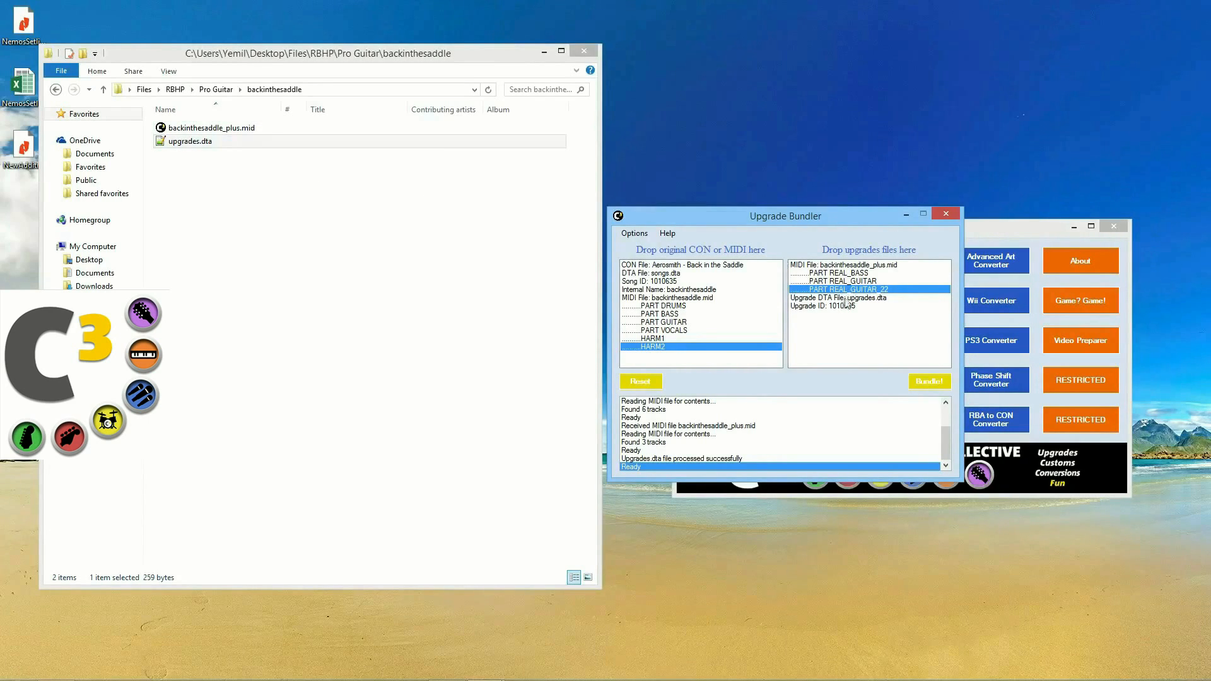
pyautogui.click(826, 298)
pyautogui.click(859, 282)
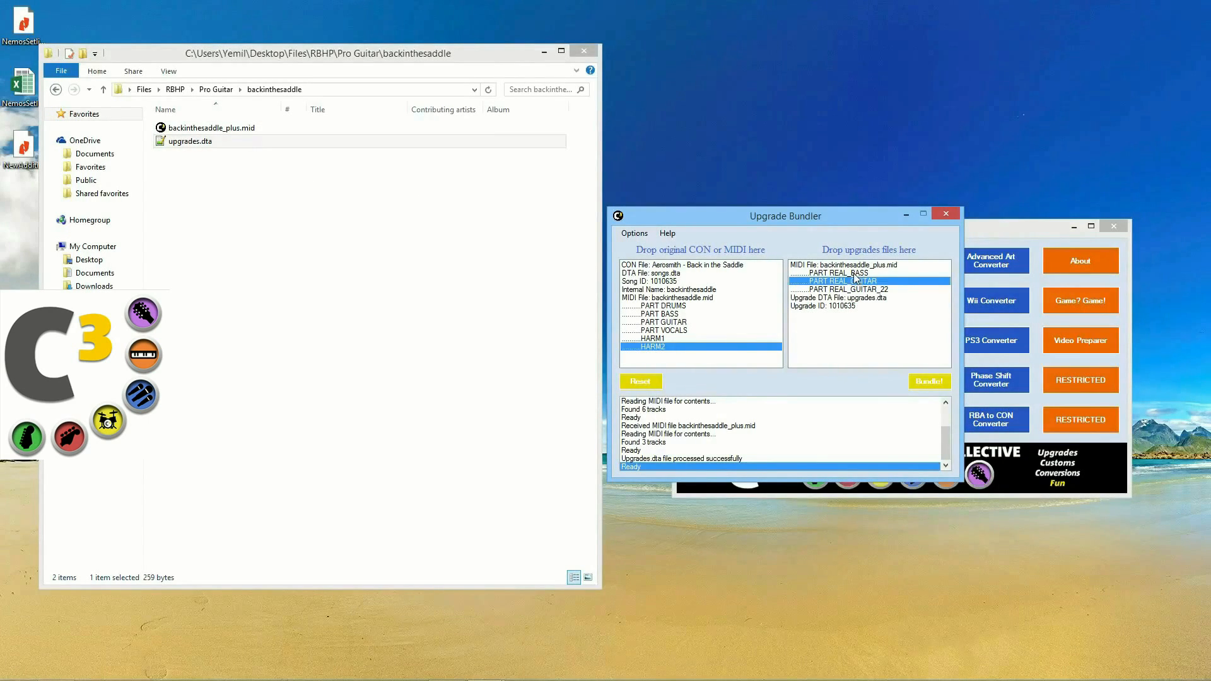
pyautogui.click(861, 298)
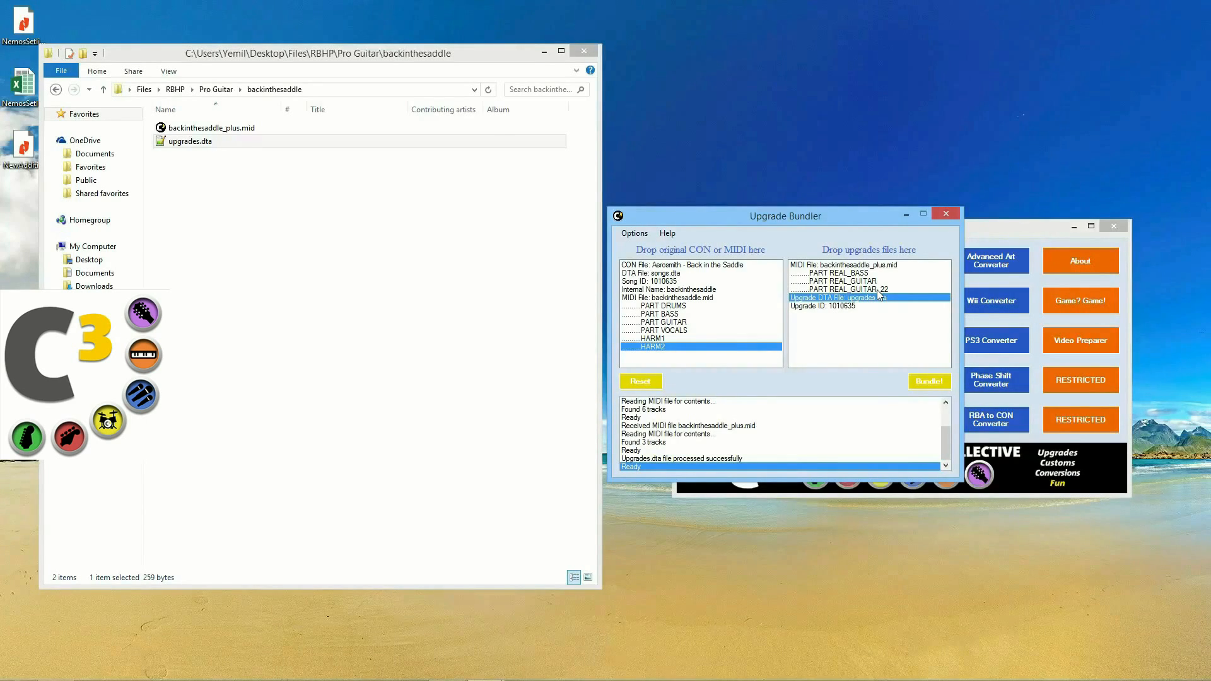
pyautogui.click(928, 386)
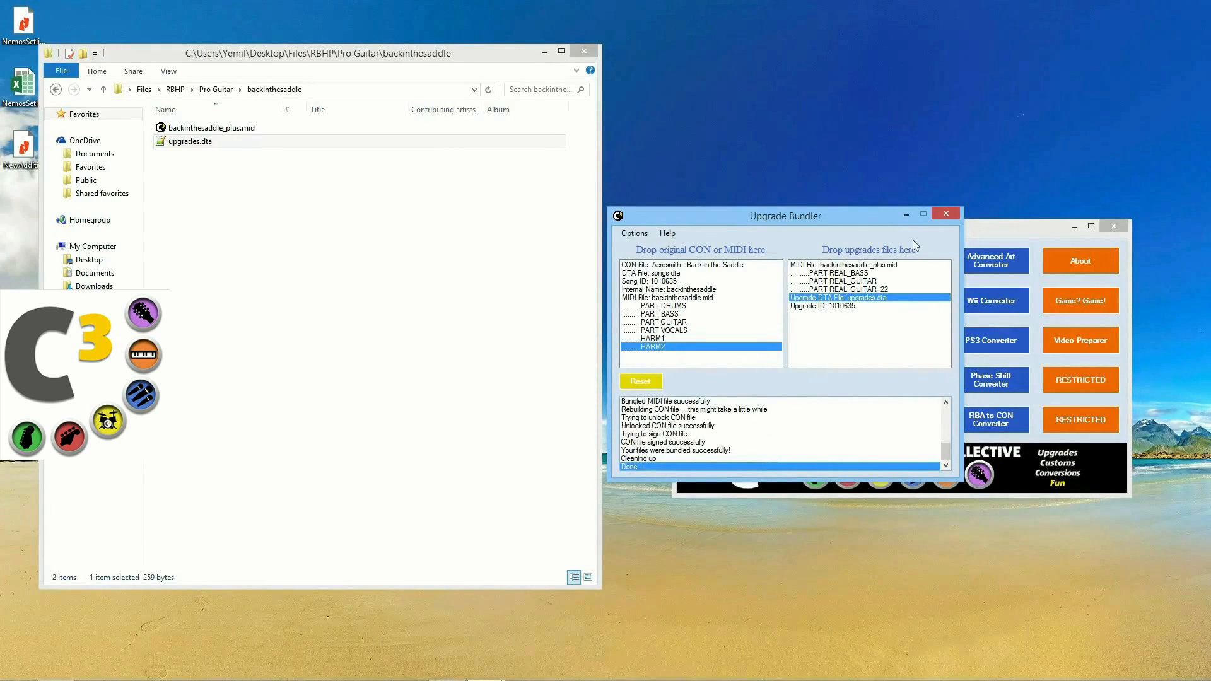
pyautogui.click(905, 215)
# Step: Load the original Back in the Saddle from the Pro Guitar folder into a Visualizer
pyautogui.click(901, 260)
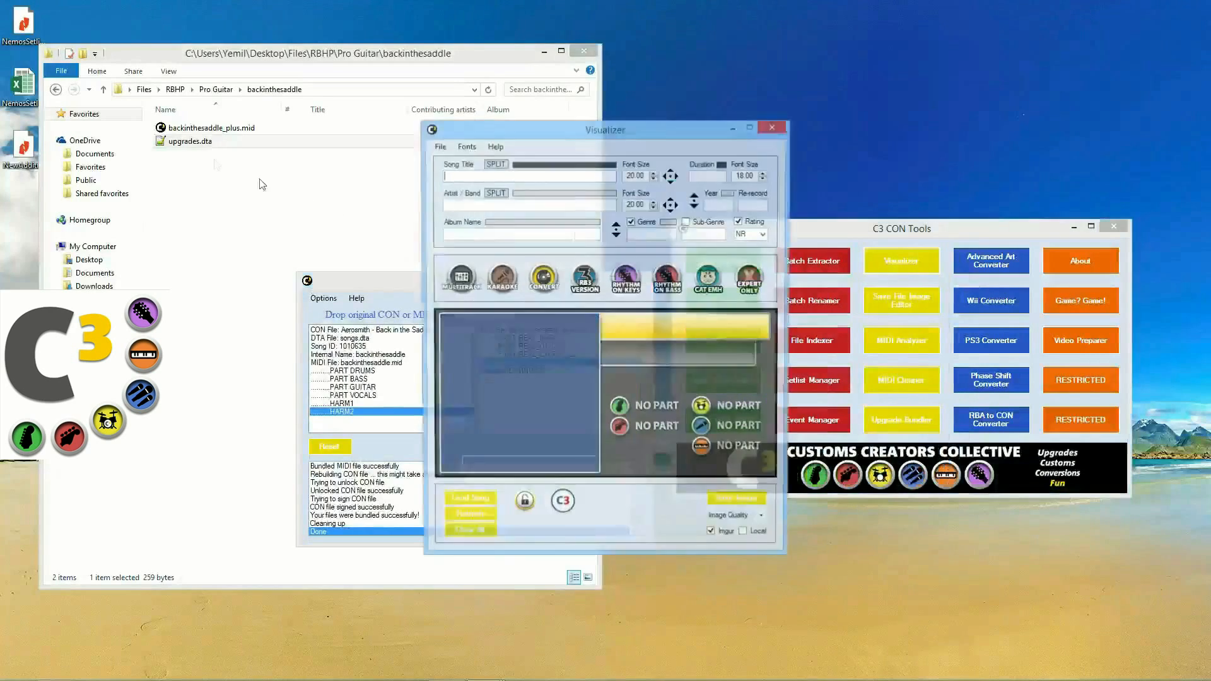
pyautogui.click(56, 89)
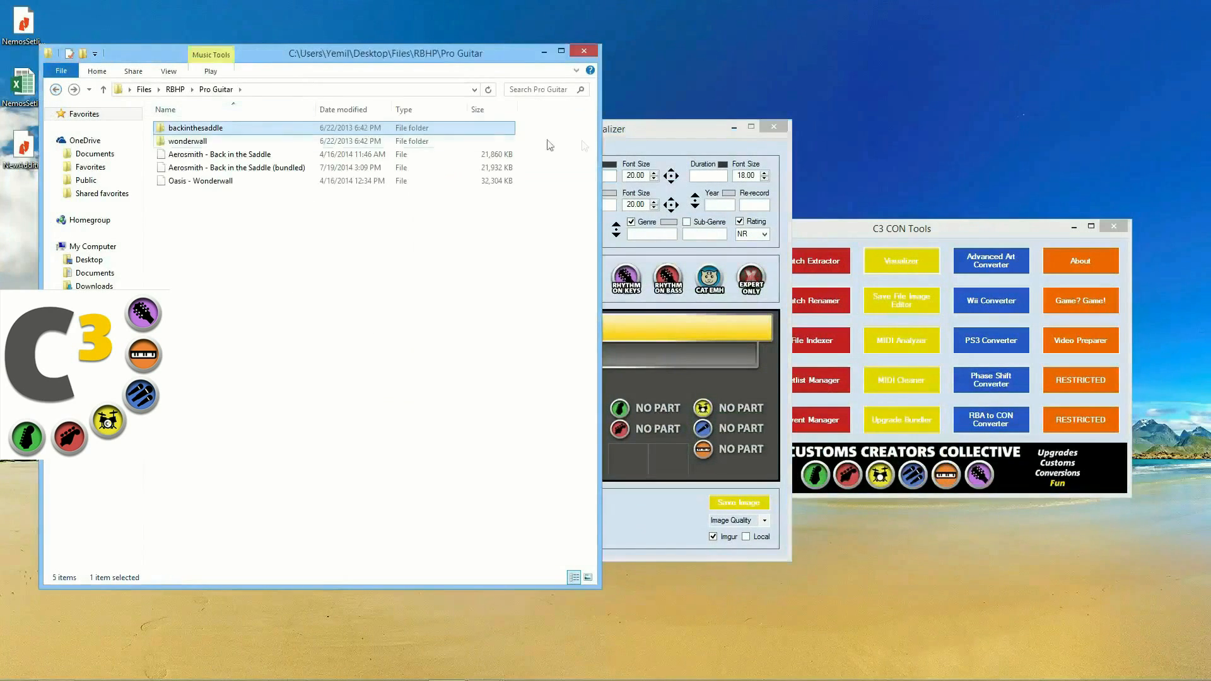
pyautogui.click(650, 140)
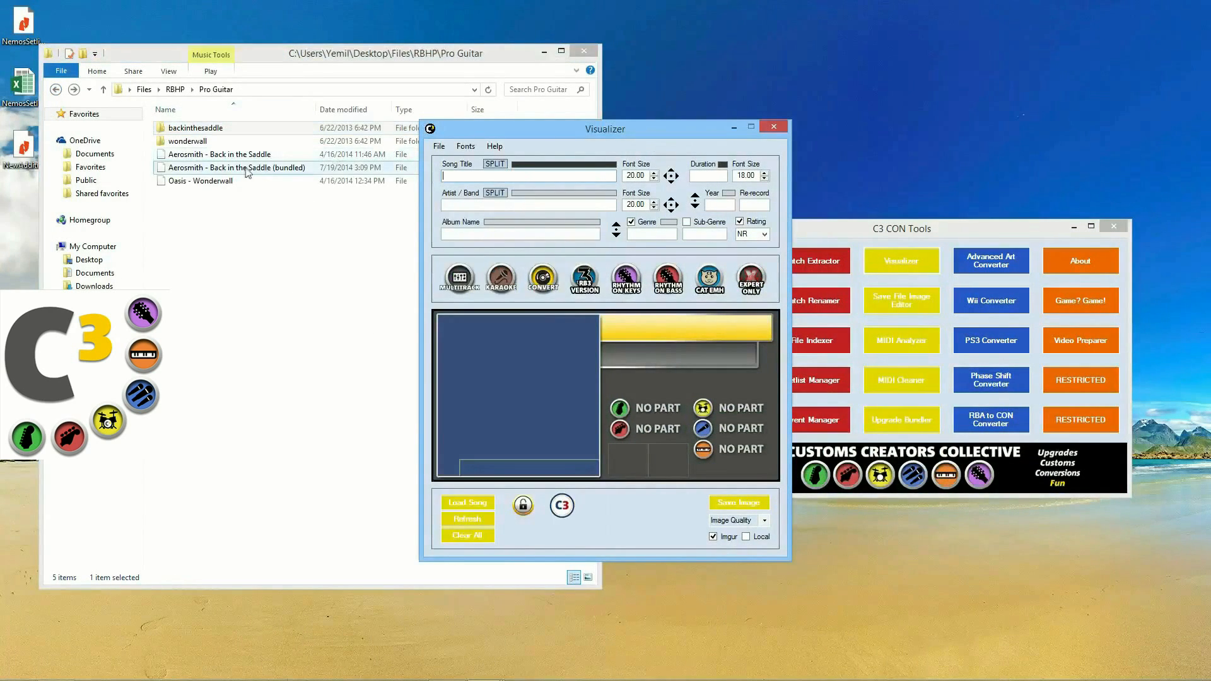
pyautogui.moveTo(504, 134); pyautogui.dragTo(656, 138)
pyautogui.moveTo(219, 154); pyautogui.dragTo(670, 404)
pyautogui.moveTo(739, 136); pyautogui.dragTo(376, 229)
# Step: Load the bundled Back in the Saddle into a second Visualizer, compare, then close both
pyautogui.click(902, 260)
pyautogui.moveTo(539, 128); pyautogui.dragTo(710, 215)
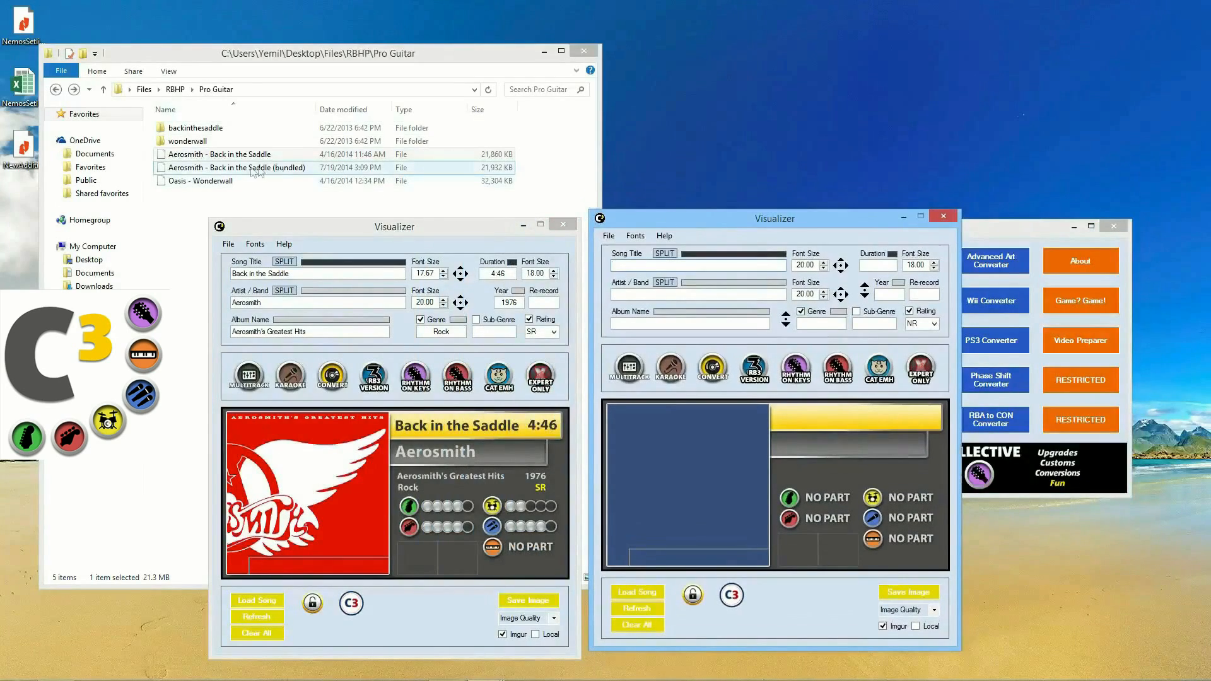
pyautogui.moveTo(218, 168); pyautogui.dragTo(663, 429)
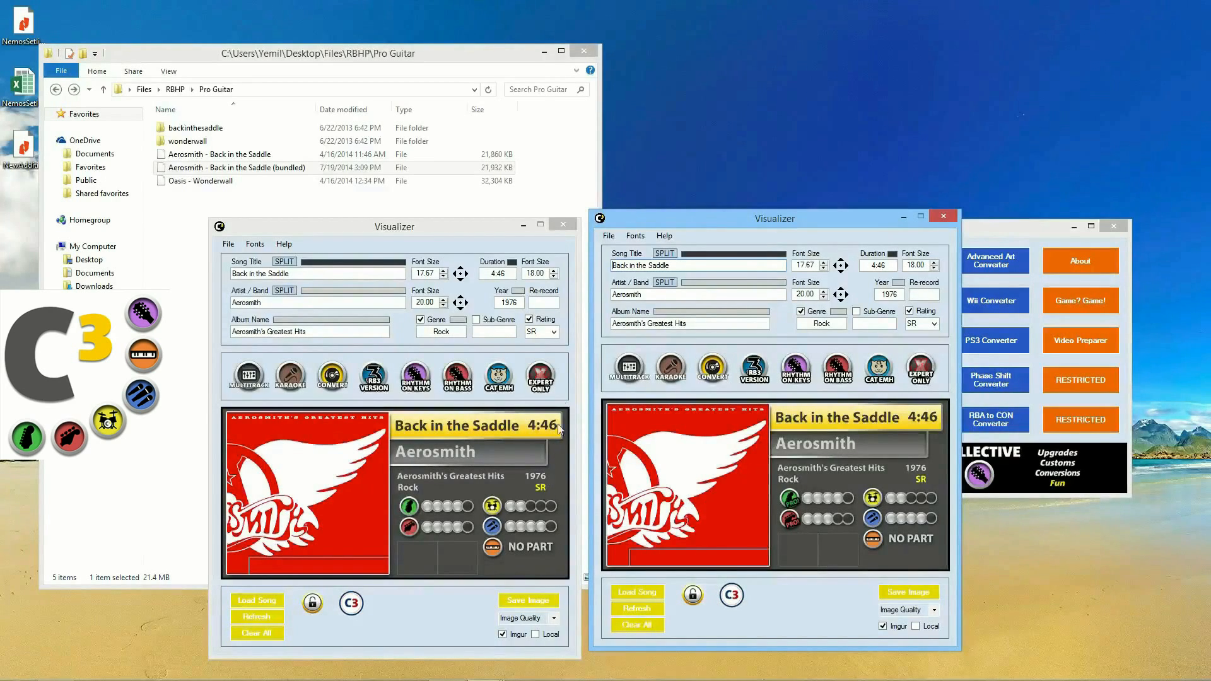
pyautogui.click(563, 224)
pyautogui.click(944, 217)
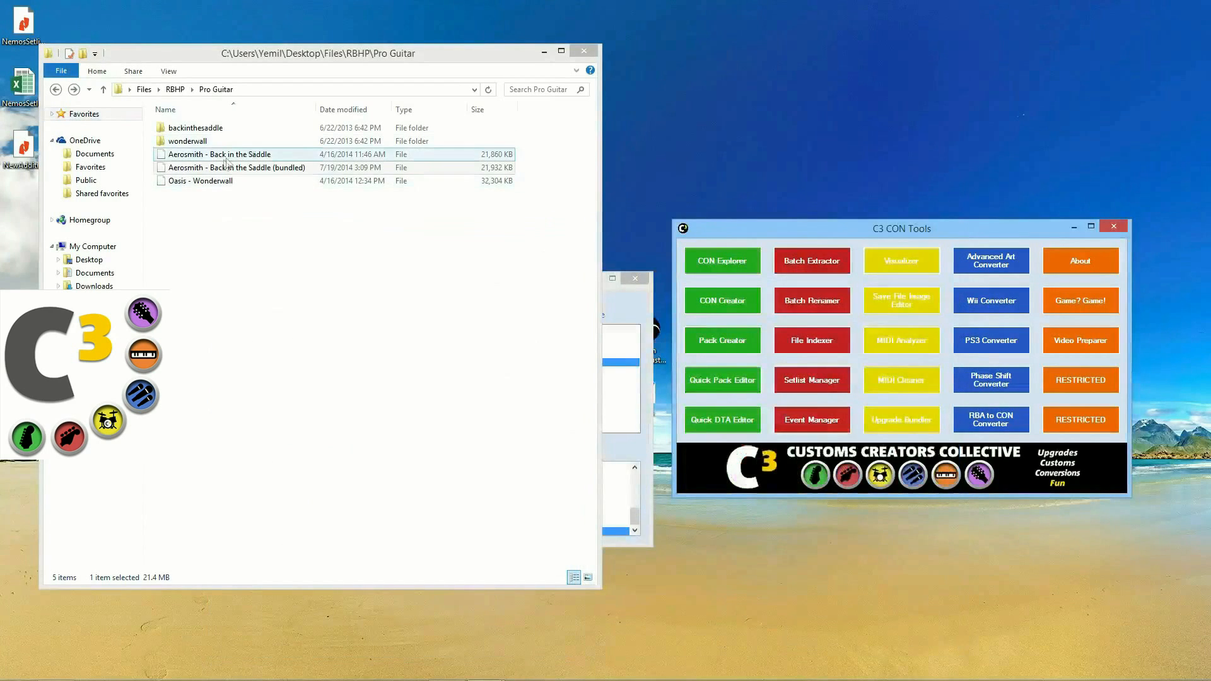
# Step: Reset the Upgrade Bundler and load Oasis - Wonderwall as the original song
pyautogui.click(624, 323)
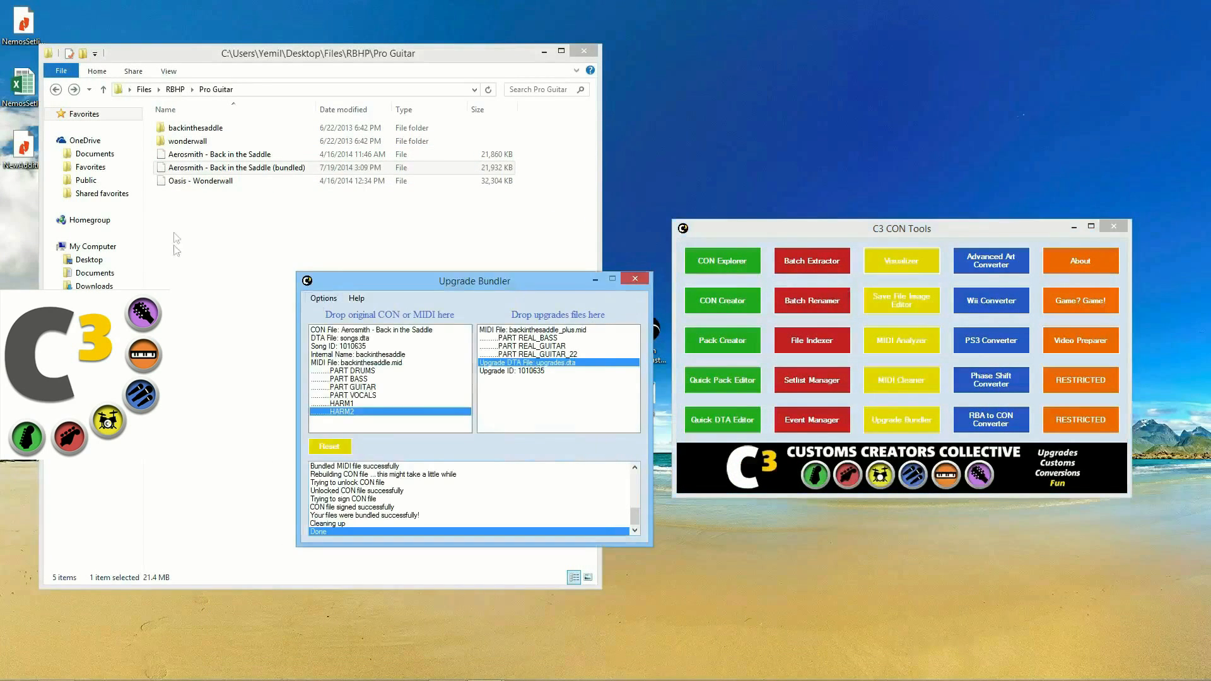
pyautogui.click(328, 448)
pyautogui.moveTo(228, 183); pyautogui.dragTo(316, 379)
pyautogui.moveTo(434, 287); pyautogui.dragTo(452, 248)
# Step: Preview Wonderwall in Visualizer, dismissing the missing album art warning, then close it
pyautogui.click(901, 261)
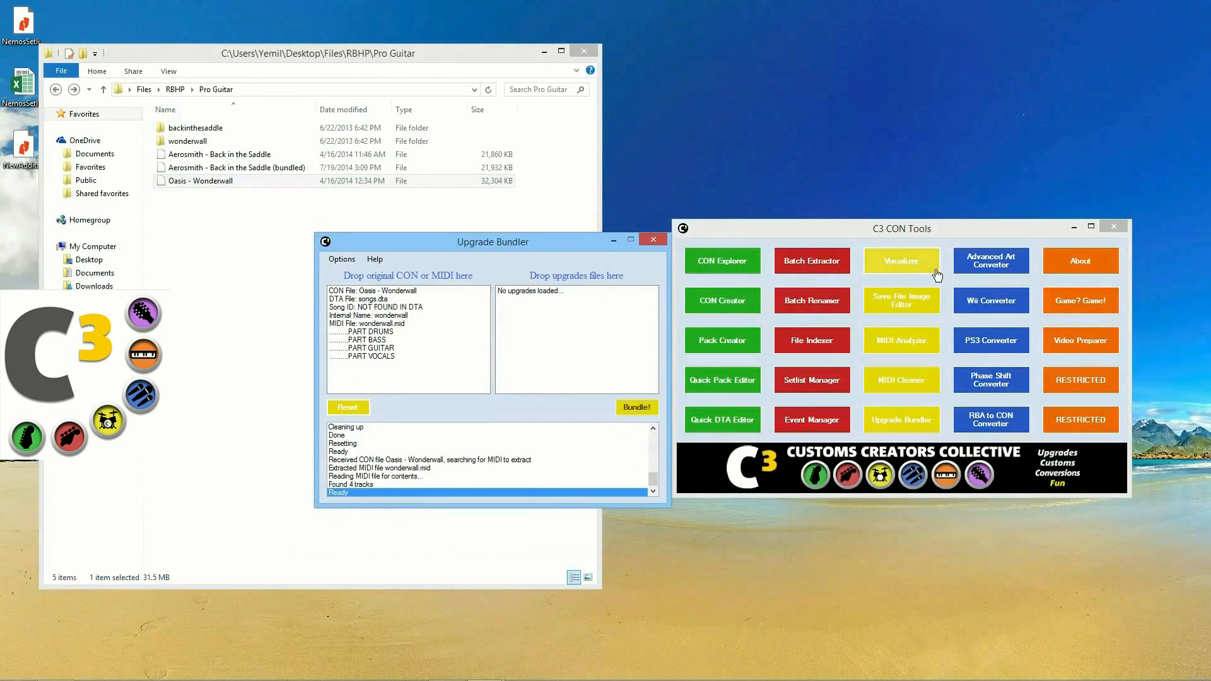
pyautogui.moveTo(208, 183); pyautogui.dragTo(508, 354)
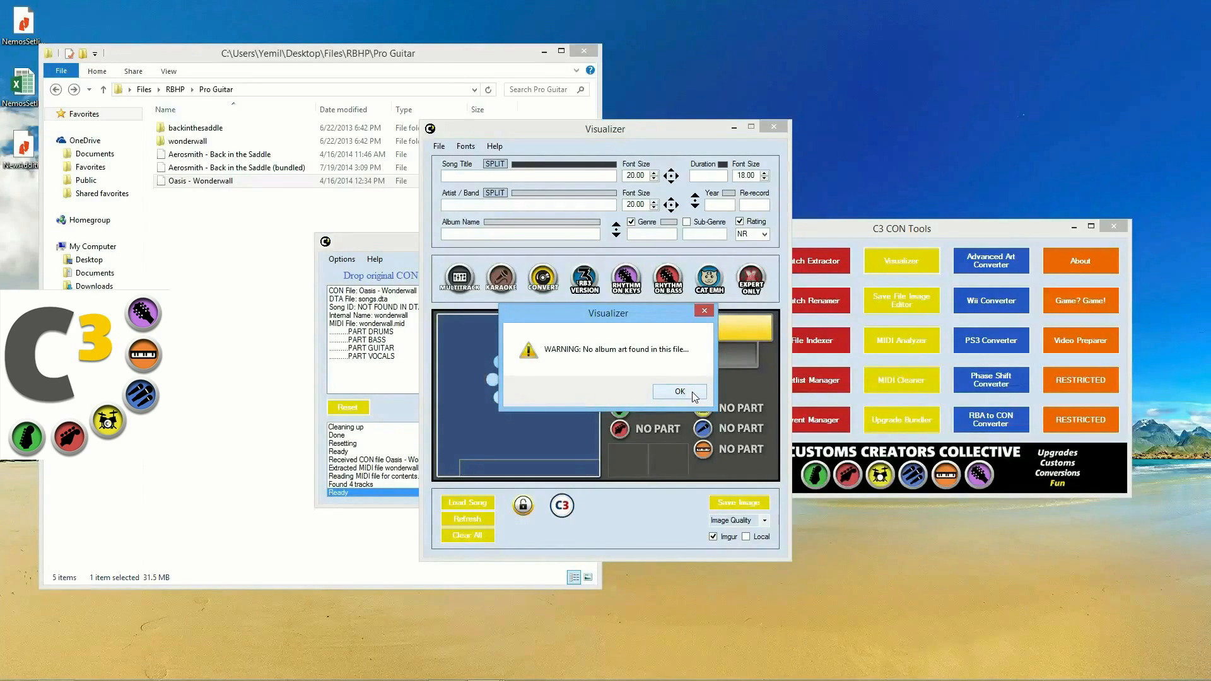
pyautogui.click(694, 394)
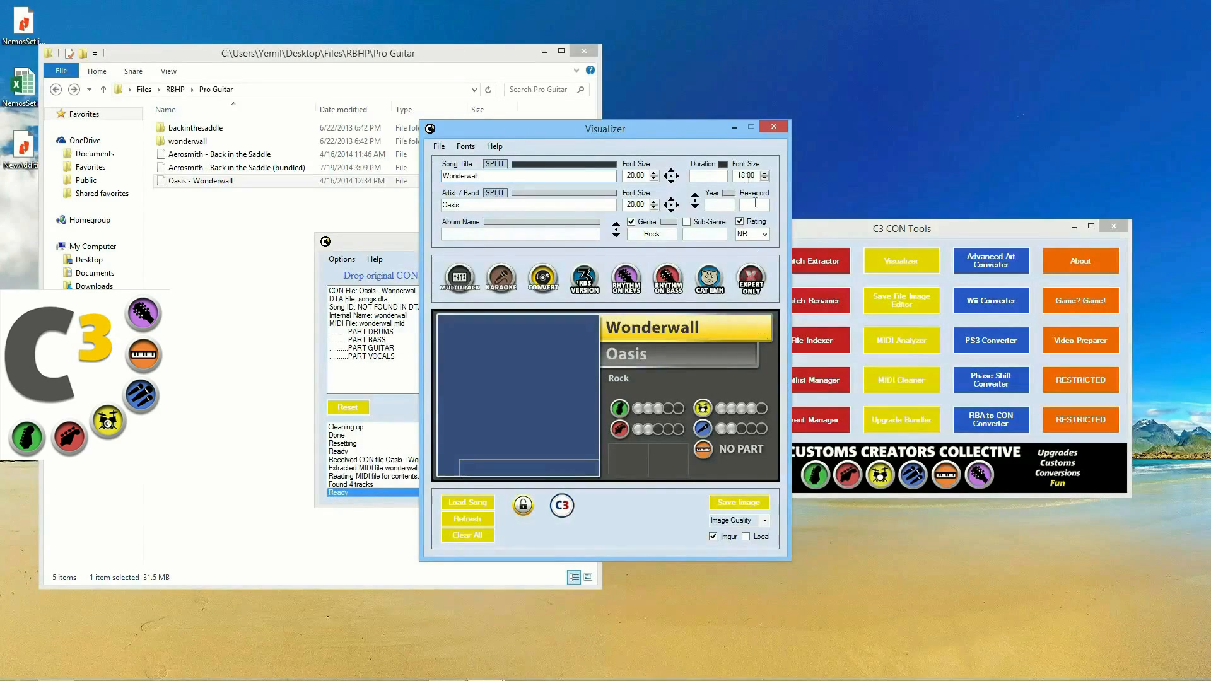
pyautogui.moveTo(754, 134); pyautogui.dragTo(403, 217)
pyautogui.click(421, 210)
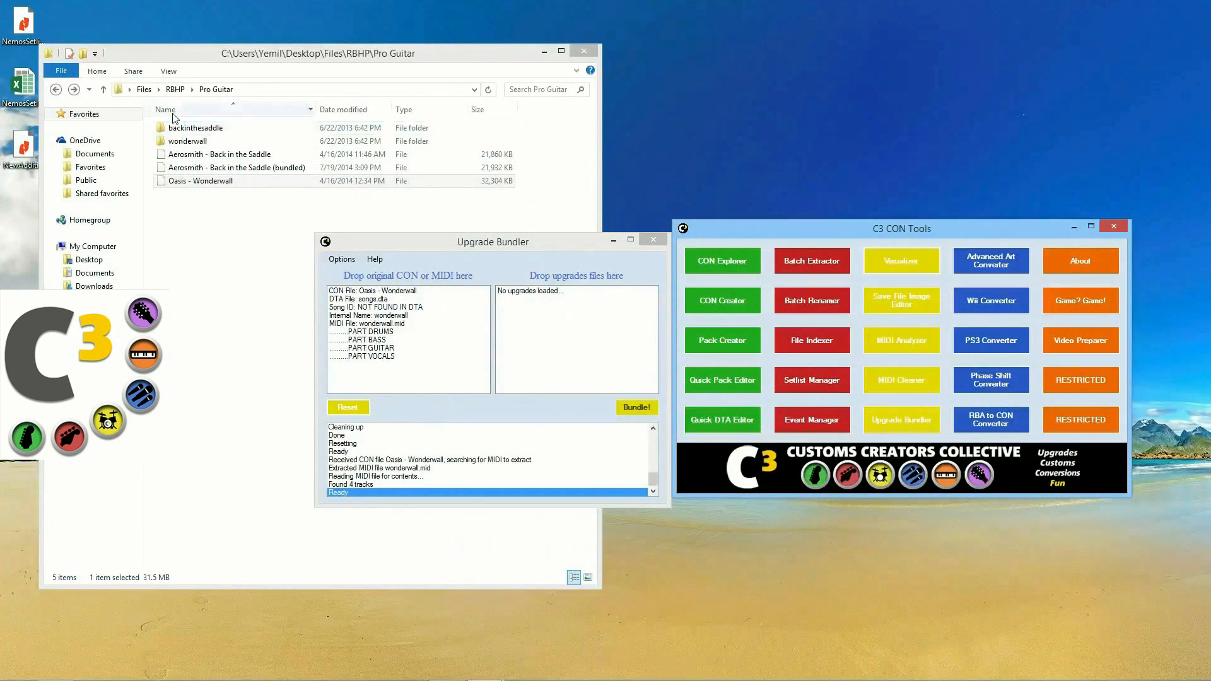
# Step: Add wonderwall_plus.mid, upgrades.dta and songs.dta as Wonderwall's upgrade files
pyautogui.doubleClick(188, 140)
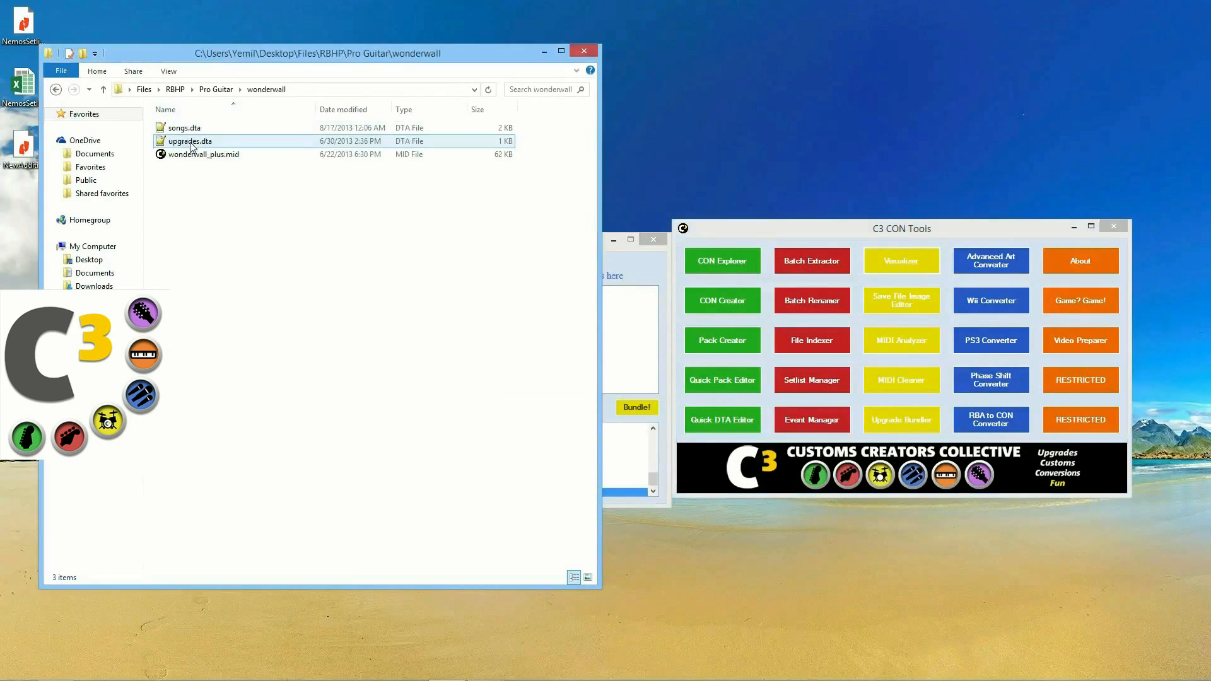
pyautogui.click(621, 268)
pyautogui.moveTo(203, 155); pyautogui.dragTo(525, 322)
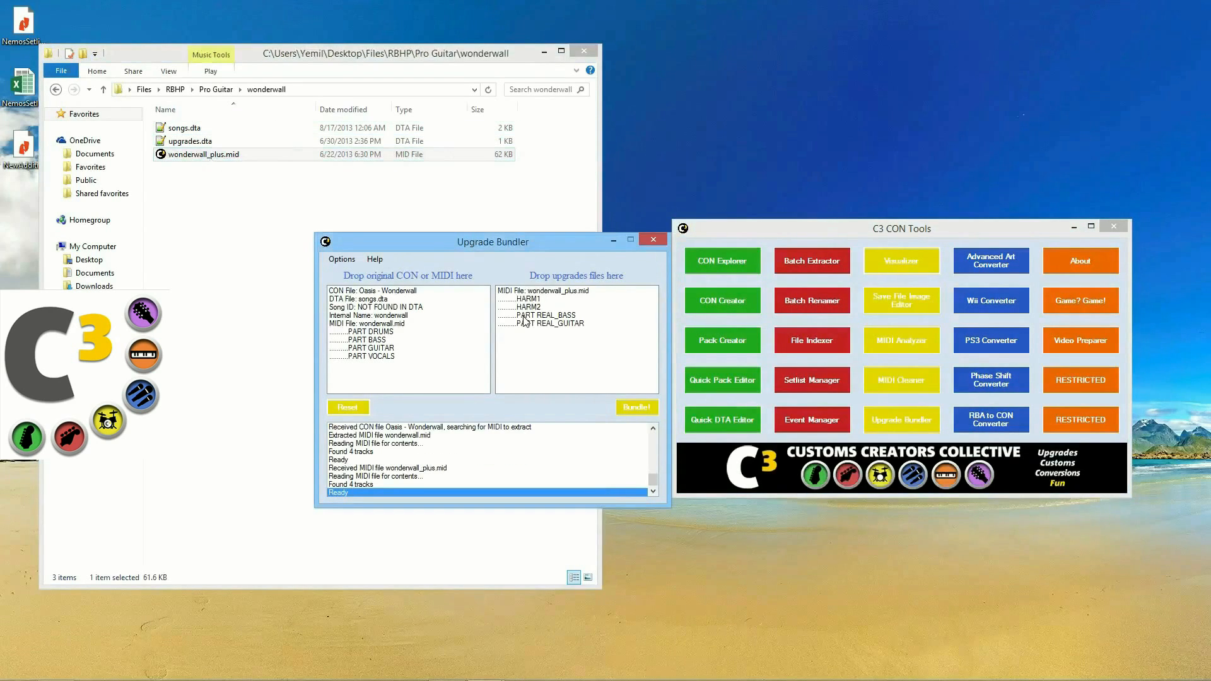
pyautogui.click(528, 307)
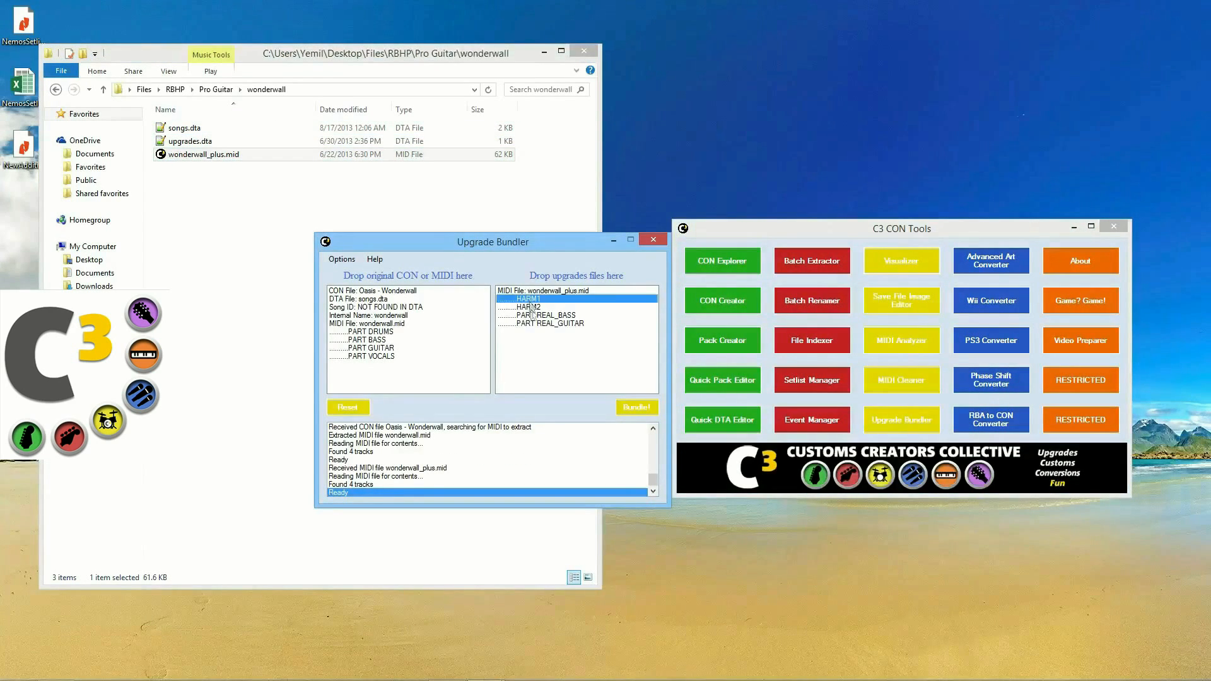
pyautogui.click(533, 323)
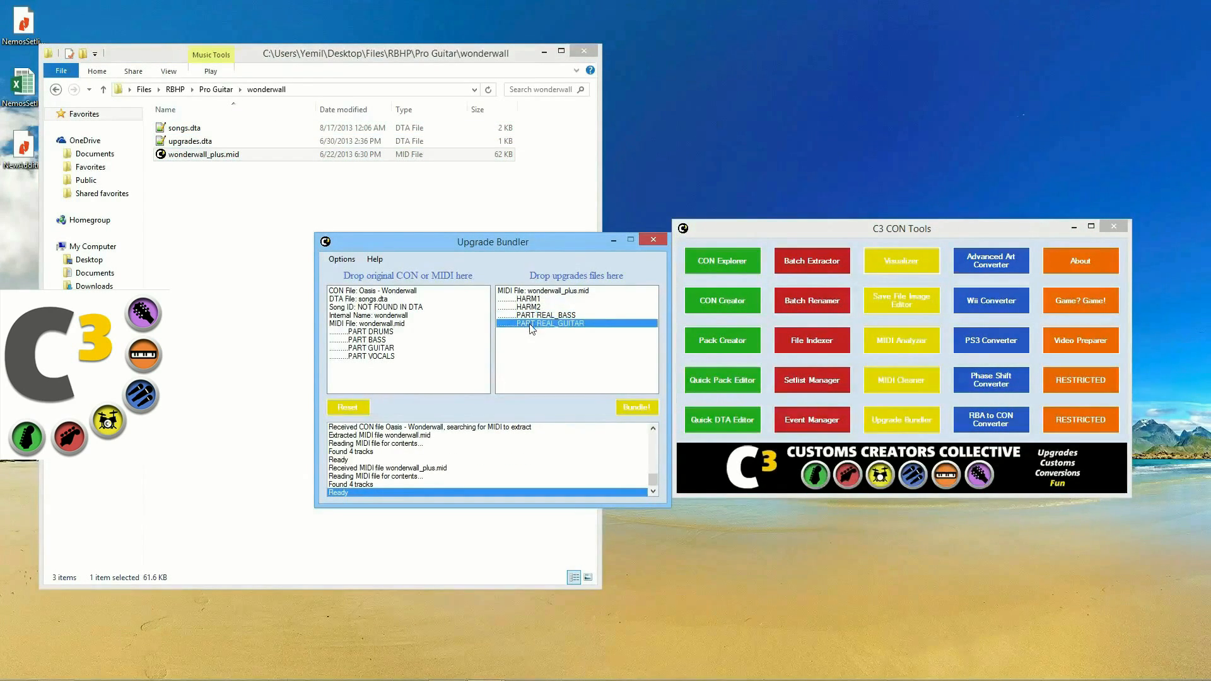
pyautogui.moveTo(181, 147); pyautogui.dragTo(522, 346)
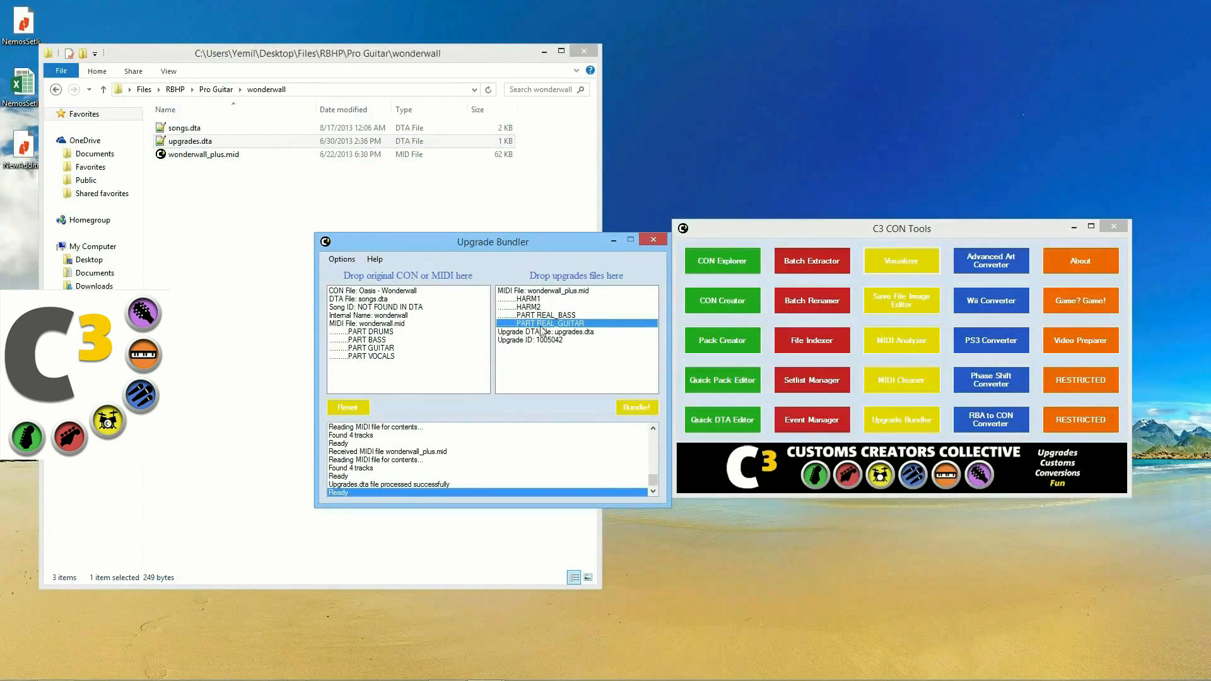
pyautogui.moveTo(183, 128); pyautogui.dragTo(511, 369)
pyautogui.click(528, 348)
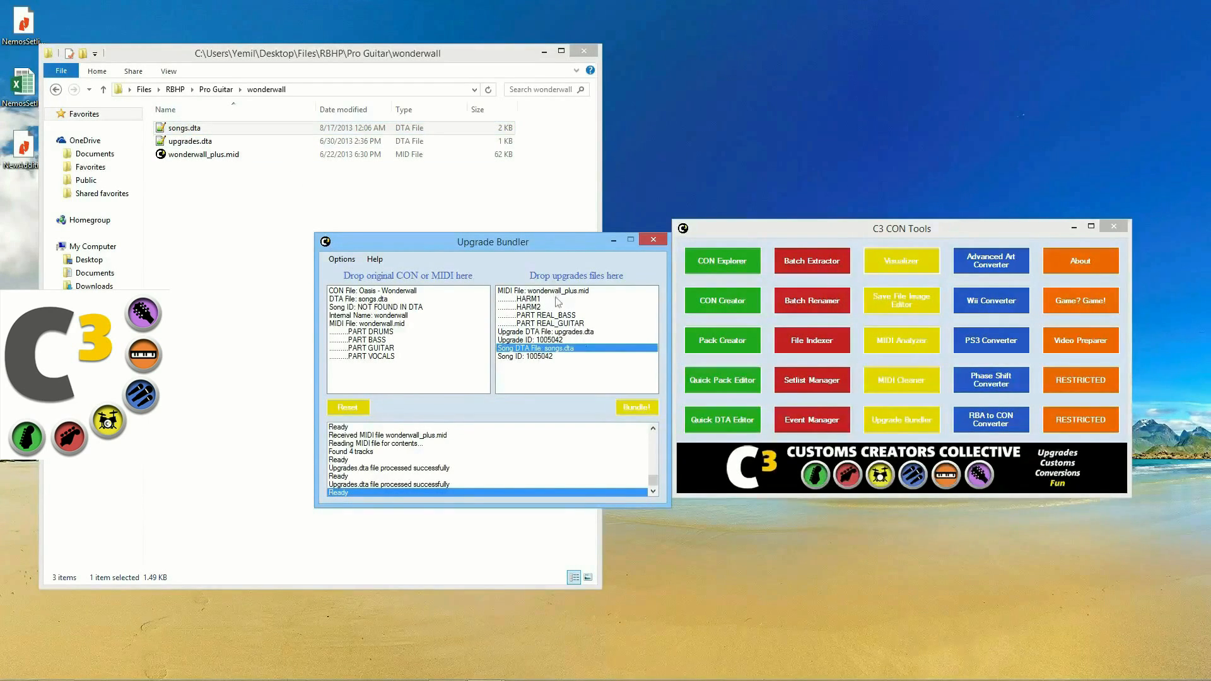
# Step: Bundle Wonderwall with its upgrades, close the finished window and return to Pro Guitar
pyautogui.click(628, 406)
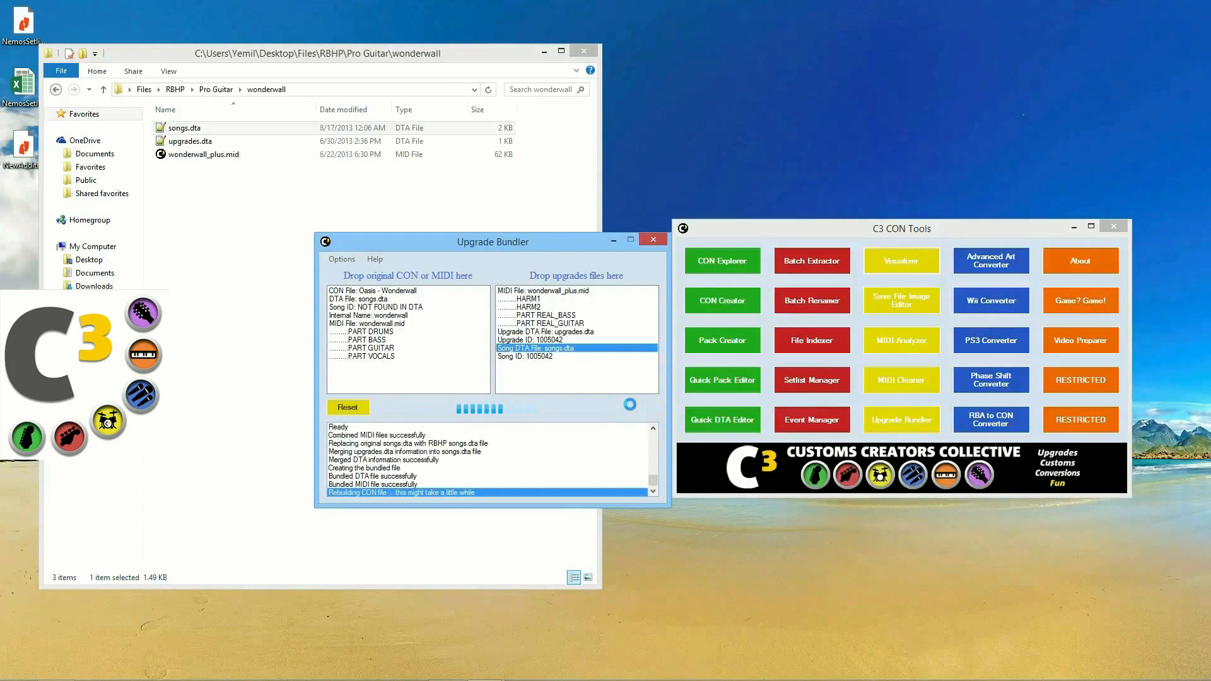
pyautogui.moveTo(639, 676)
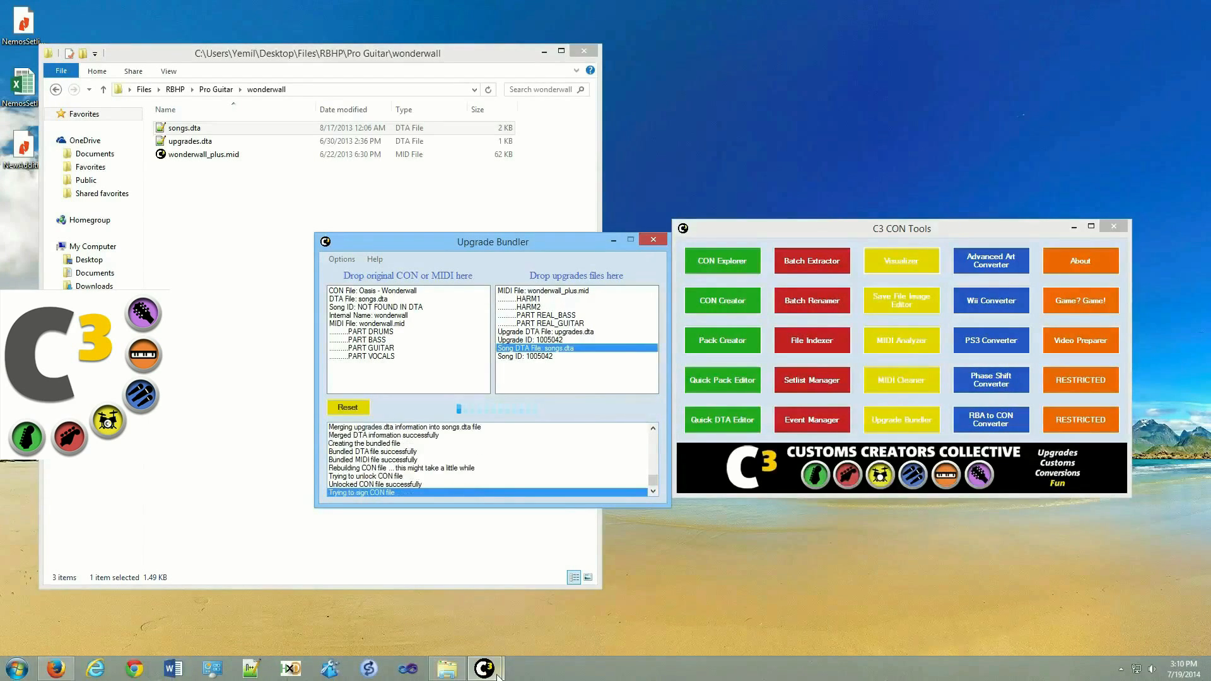
pyautogui.click(653, 239)
pyautogui.click(56, 92)
# Step: Load the original Oasis - Wonderwall into a Visualizer, dismissing the album art warning
pyautogui.click(908, 263)
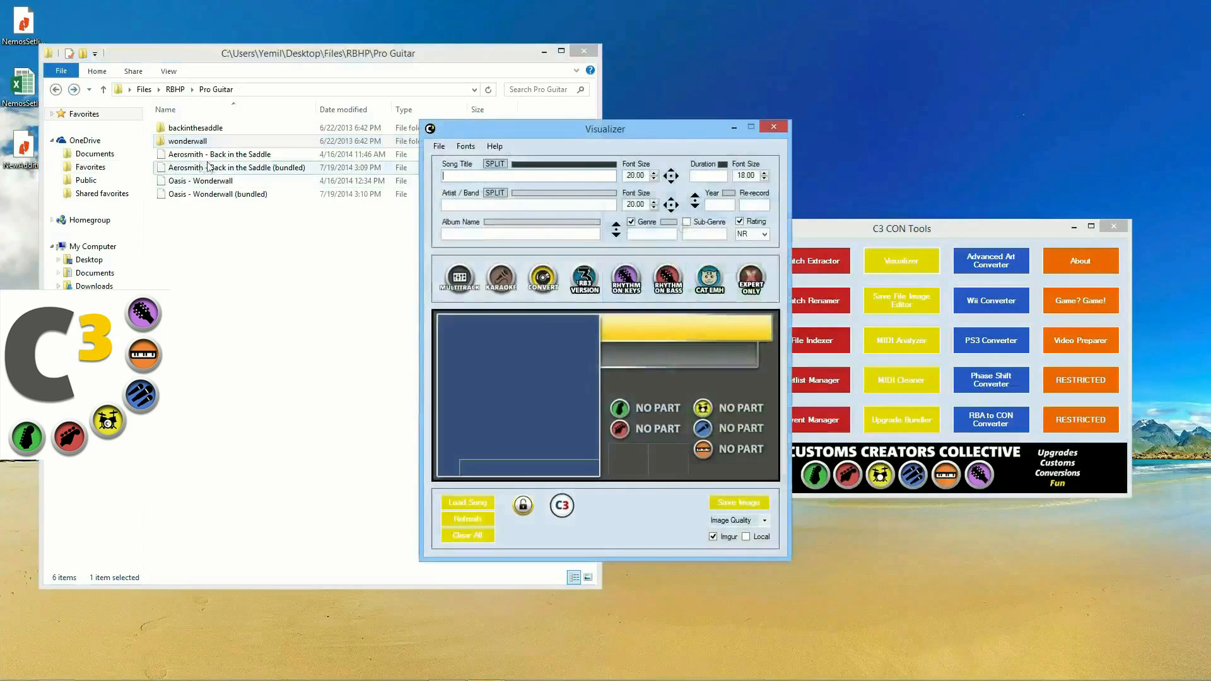
pyautogui.moveTo(227, 180); pyautogui.dragTo(673, 361)
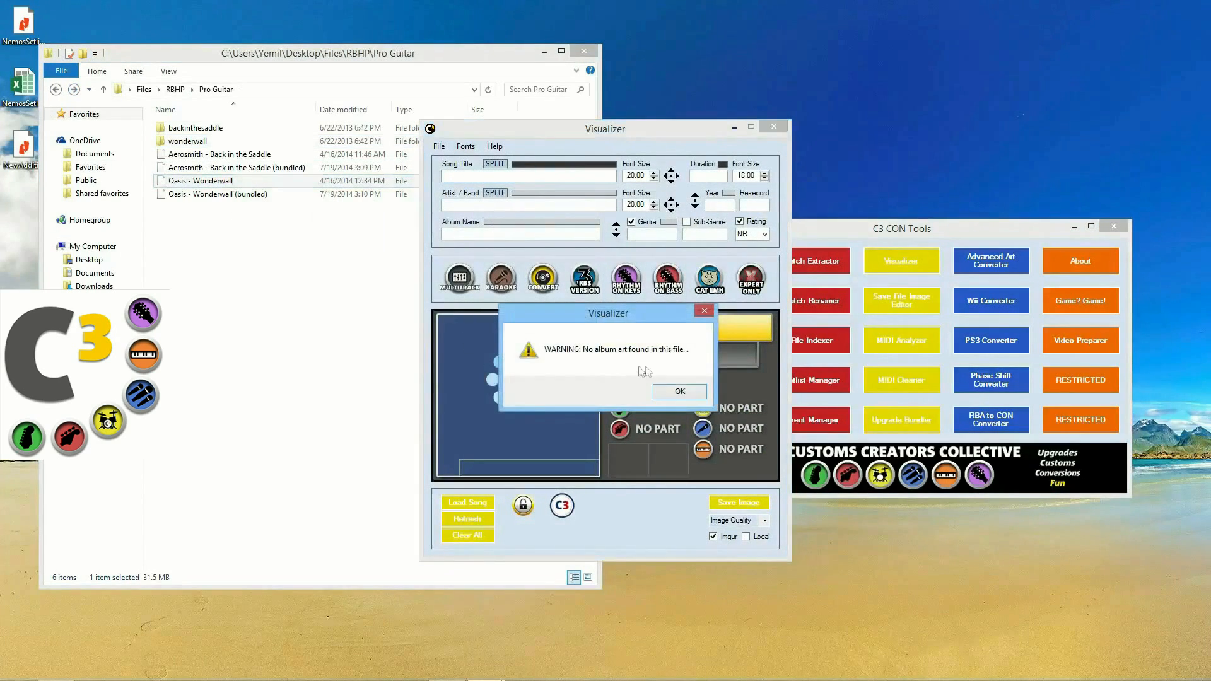
pyautogui.click(679, 391)
pyautogui.moveTo(567, 128); pyautogui.dragTo(297, 220)
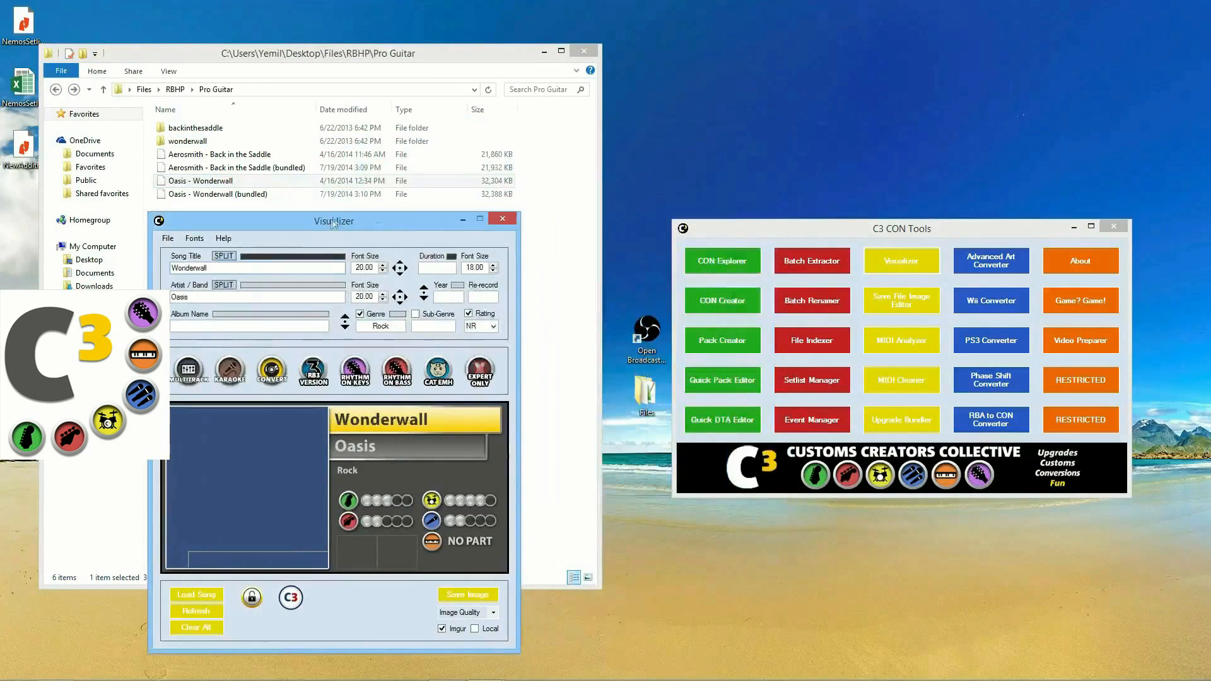
# Step: Load the bundled Wonderwall into a second Visualizer, compare pro bass, then close both
pyautogui.click(902, 261)
pyautogui.moveTo(239, 193); pyautogui.dragTo(558, 325)
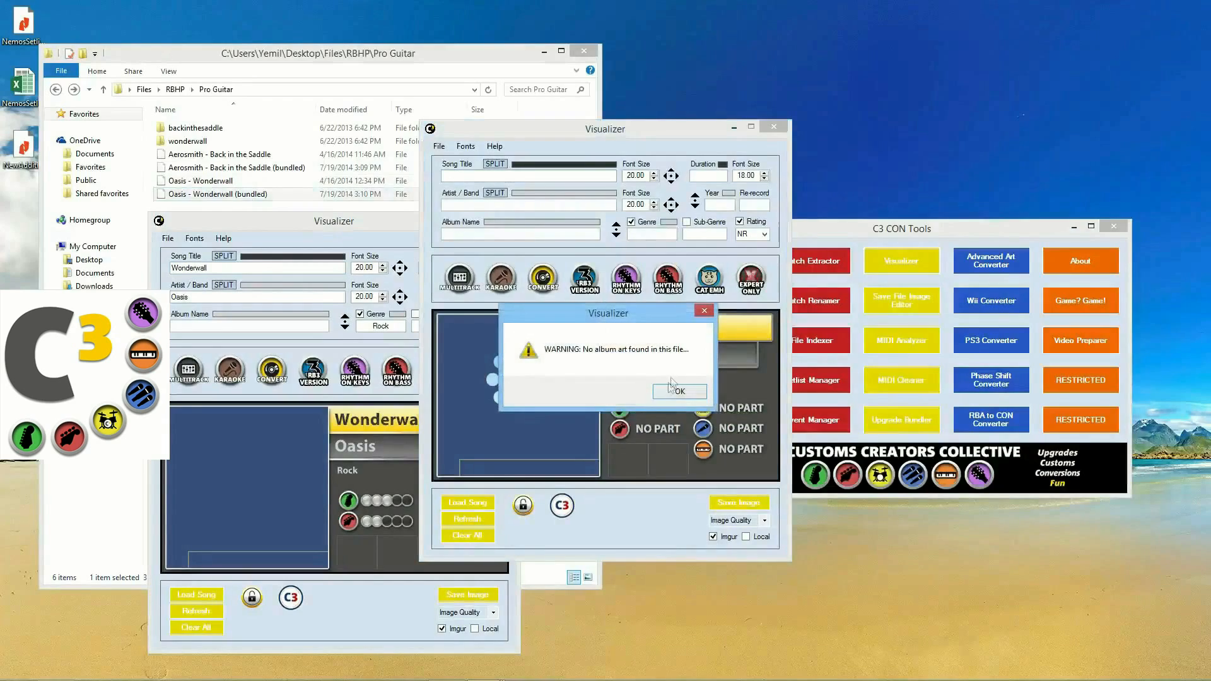
pyautogui.click(696, 395)
pyautogui.moveTo(628, 134); pyautogui.dragTo(739, 210)
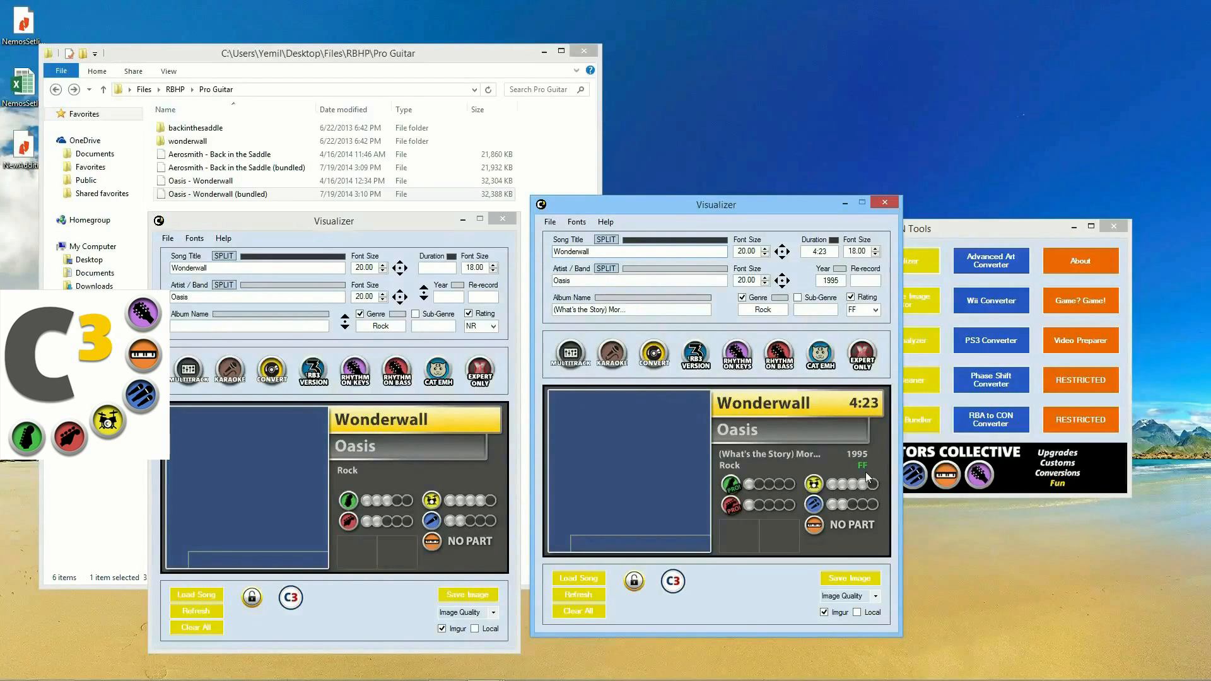
pyautogui.click(730, 503)
pyautogui.click(884, 202)
pyautogui.click(503, 218)
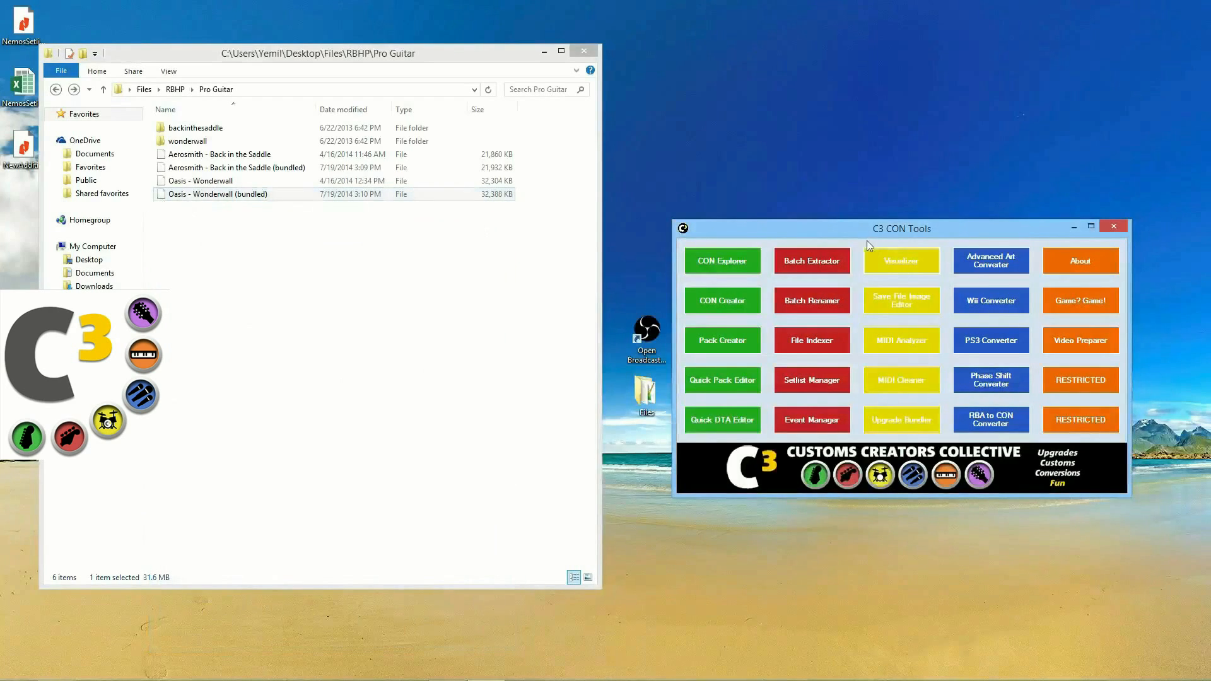
pyautogui.moveTo(857, 231); pyautogui.dragTo(758, 233)
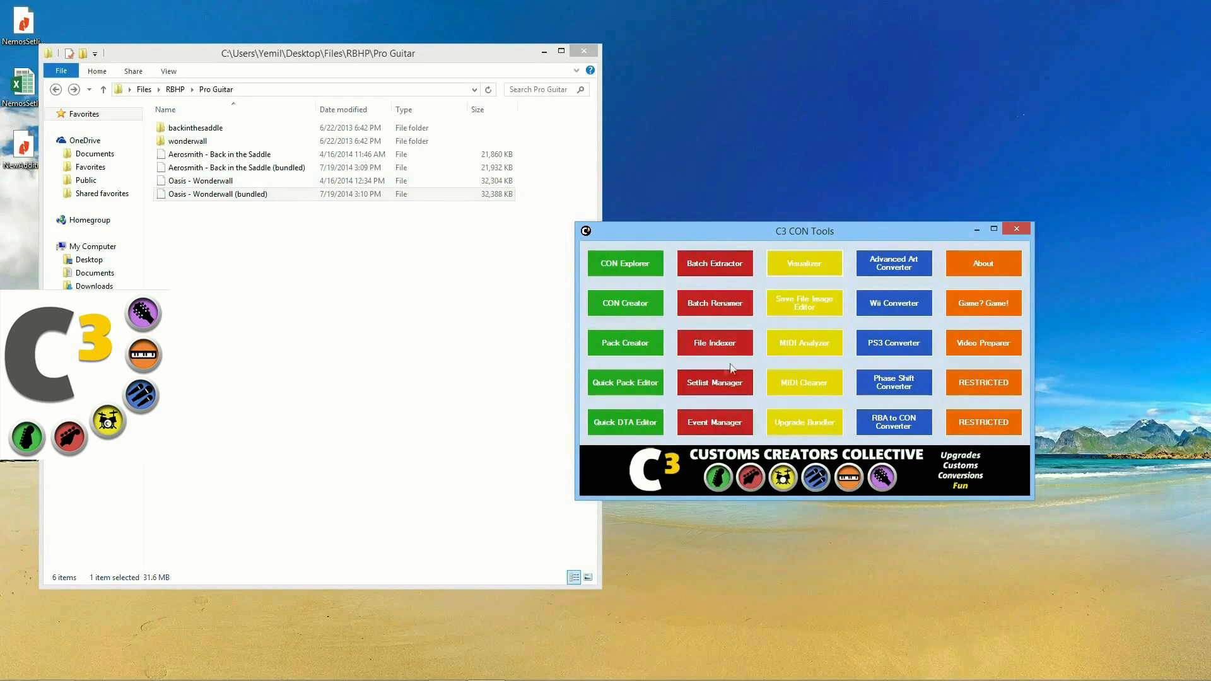
pyautogui.moveTo(202, 181); pyautogui.dragTo(668, 378)
pyautogui.click(535, 224)
pyautogui.click(520, 250)
pyautogui.click(533, 262)
pyautogui.click(535, 271)
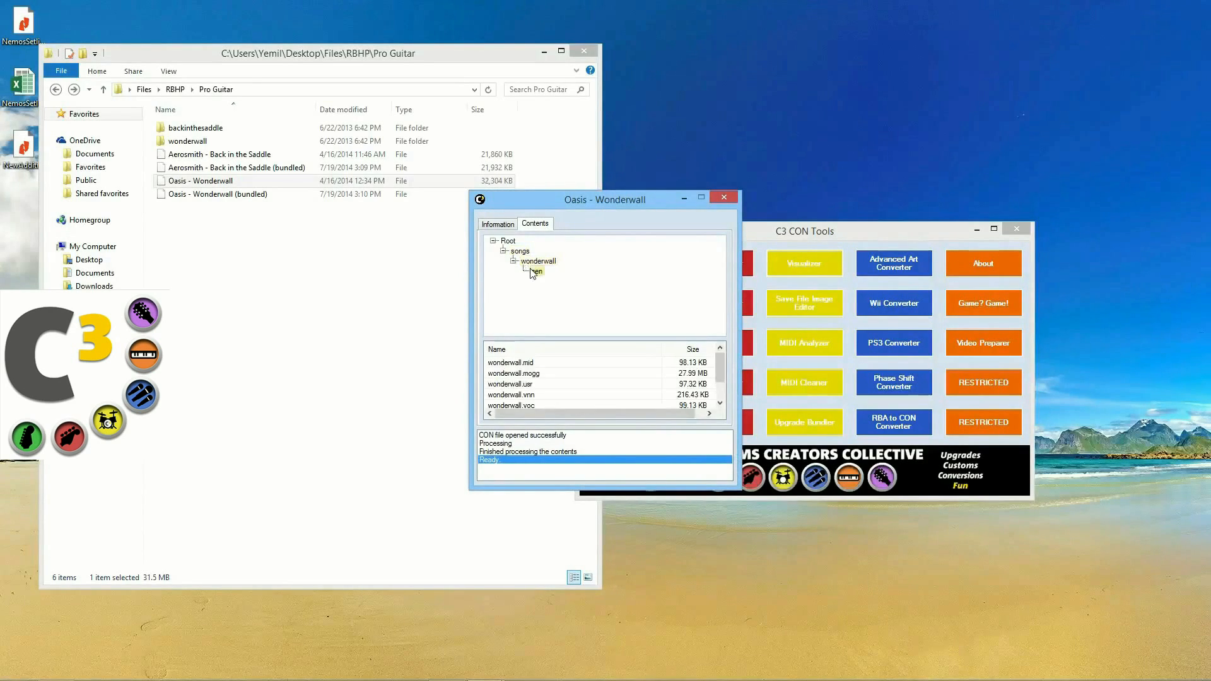
pyautogui.rightClick(538, 385)
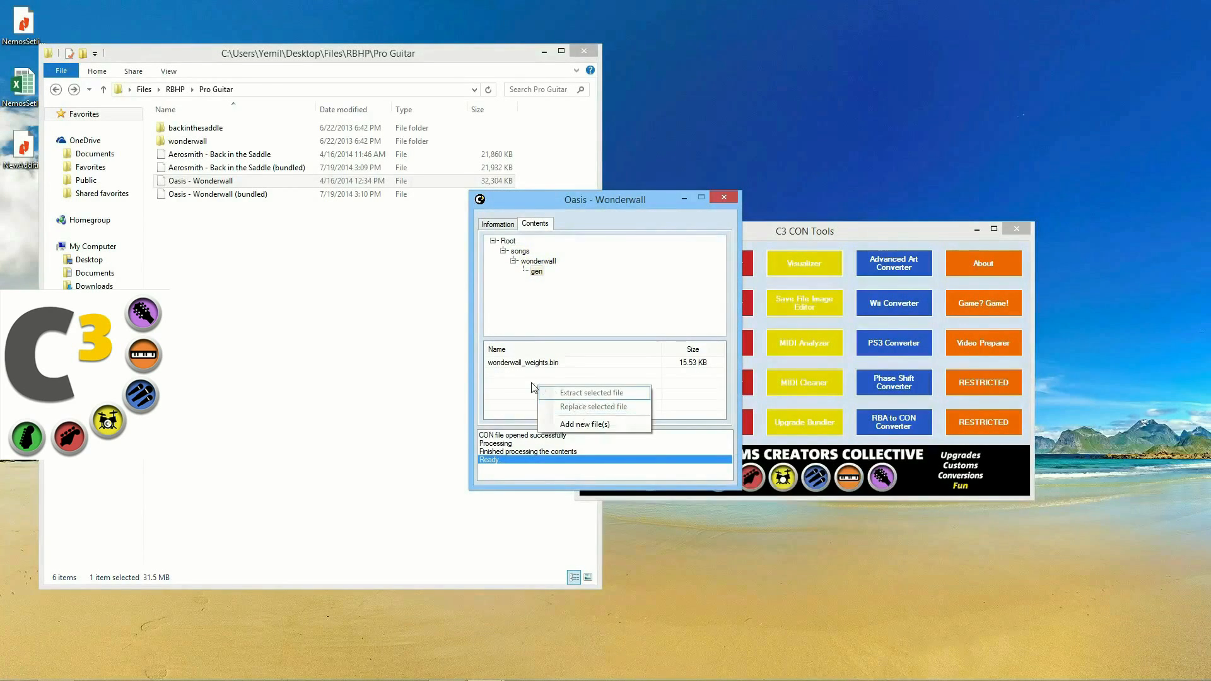
pyautogui.click(558, 380)
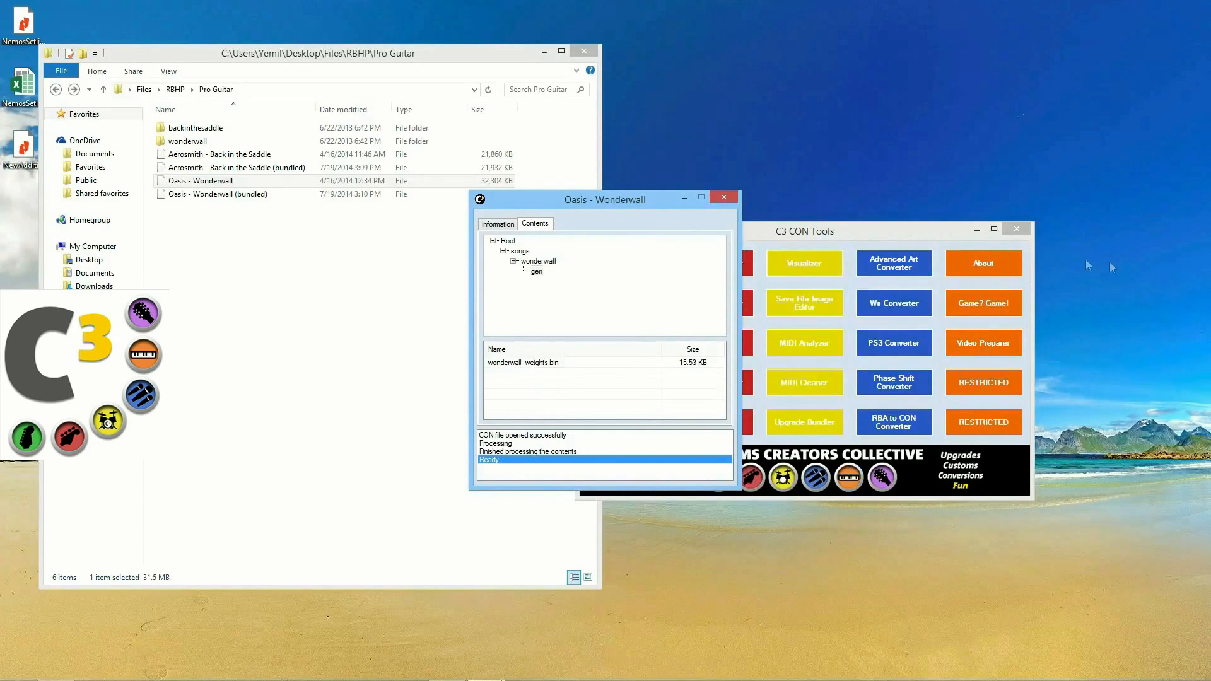
pyautogui.click(722, 200)
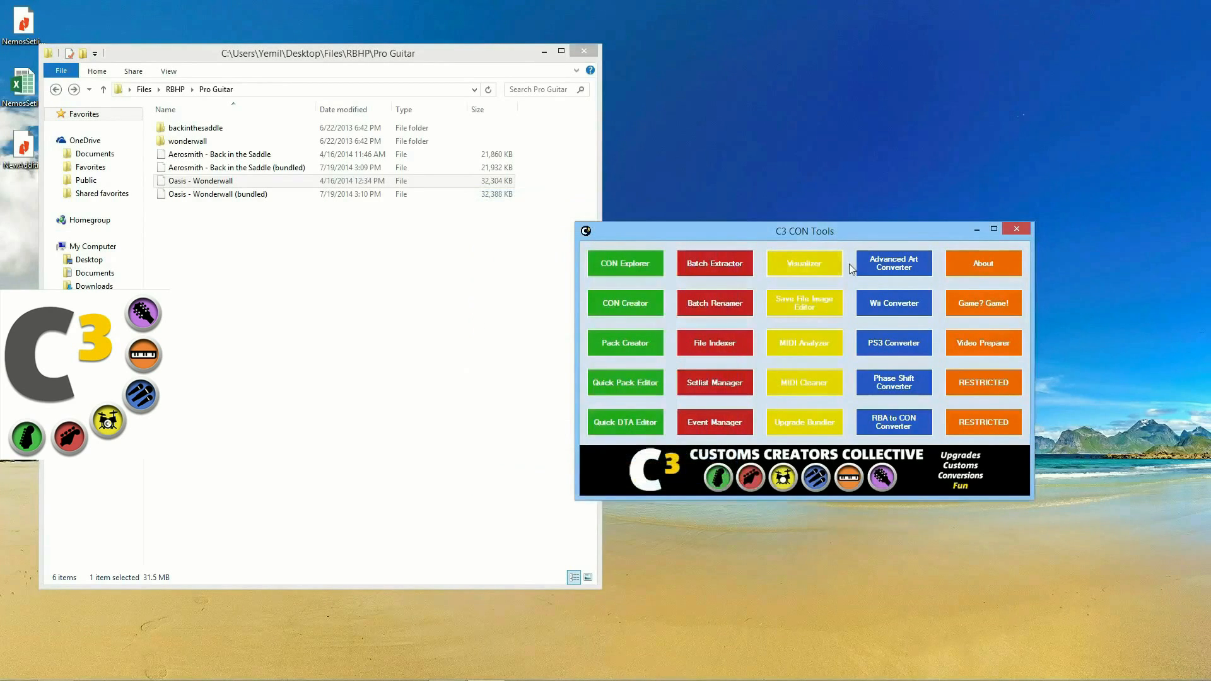
pyautogui.click(265, 181)
# Step: Load Foreigner - Juke Box Hero from Rock Band DLC 2007 as the Upgrade Bundler's original
pyautogui.press('BackSpace')
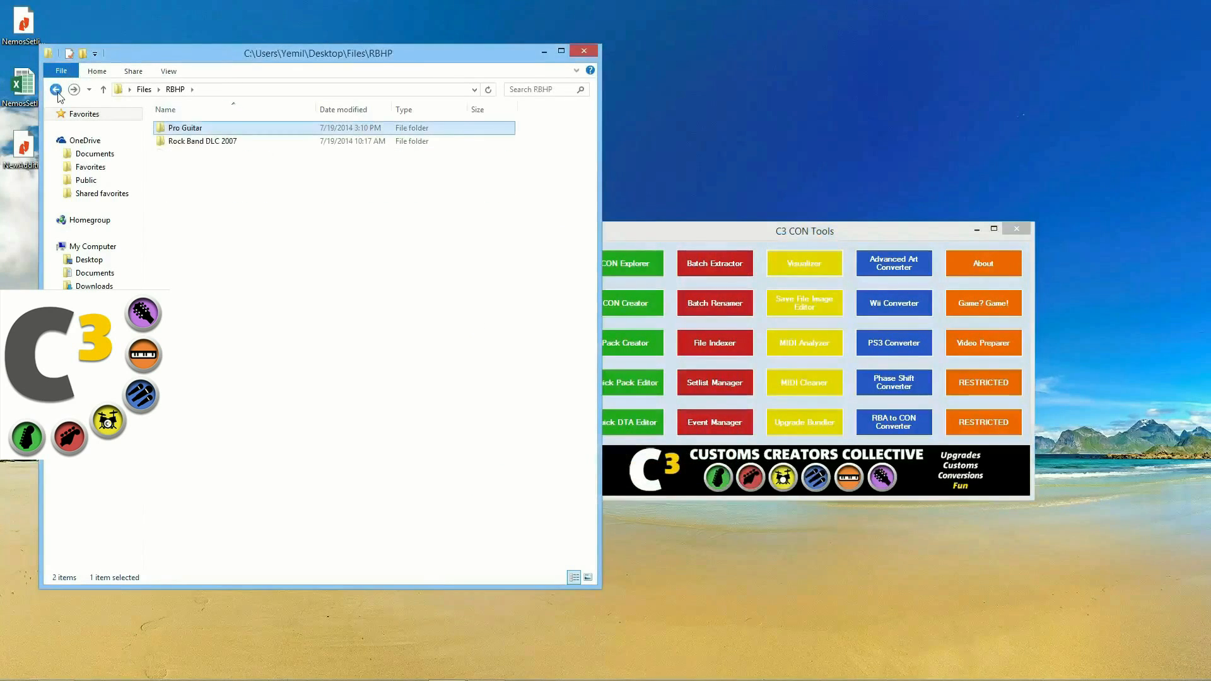
pyautogui.doubleClick(233, 144)
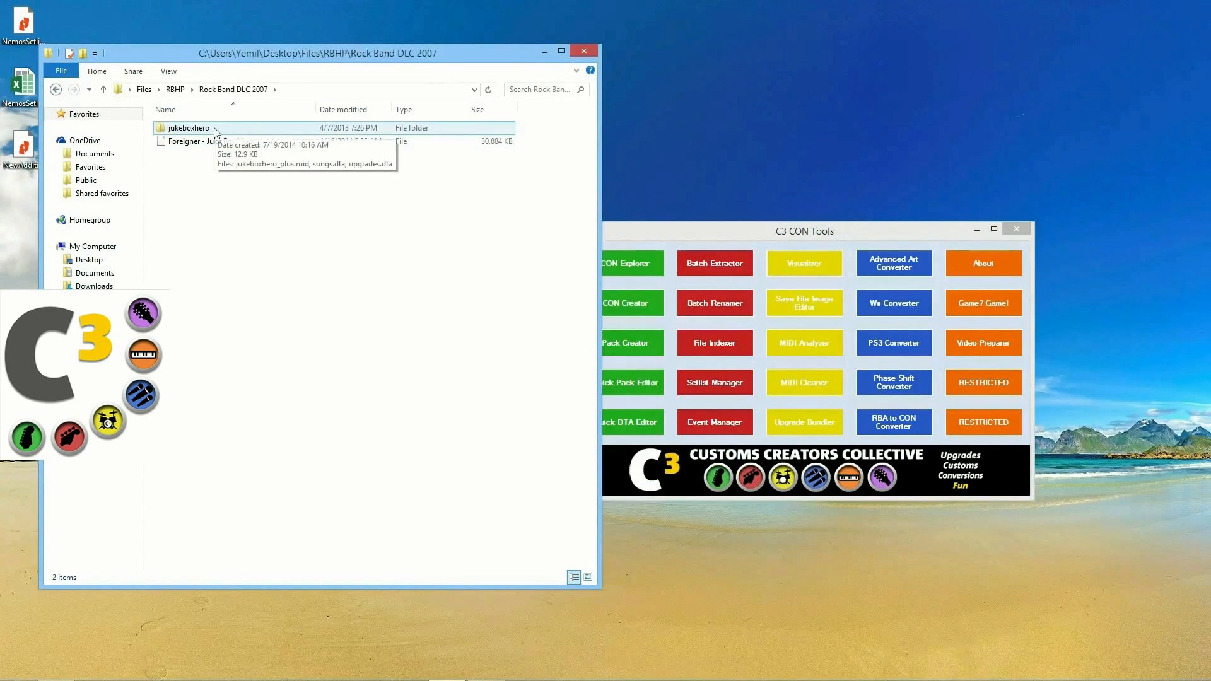
pyautogui.click(784, 423)
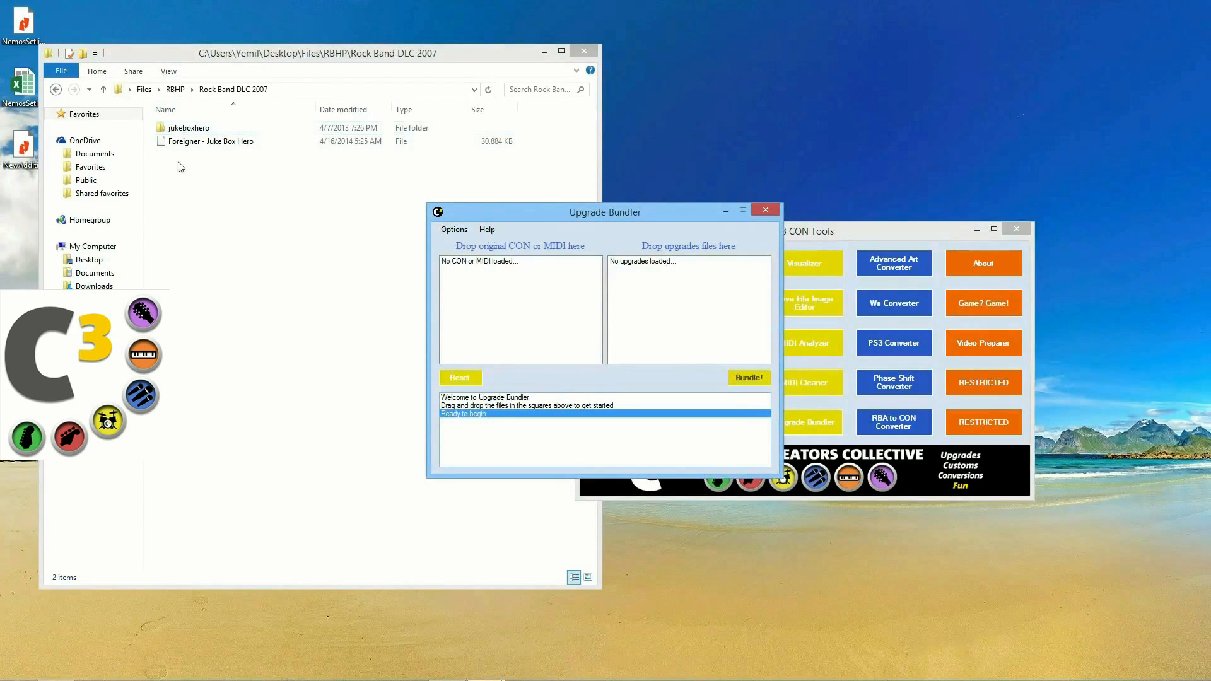
pyautogui.moveTo(191, 146); pyautogui.dragTo(486, 285)
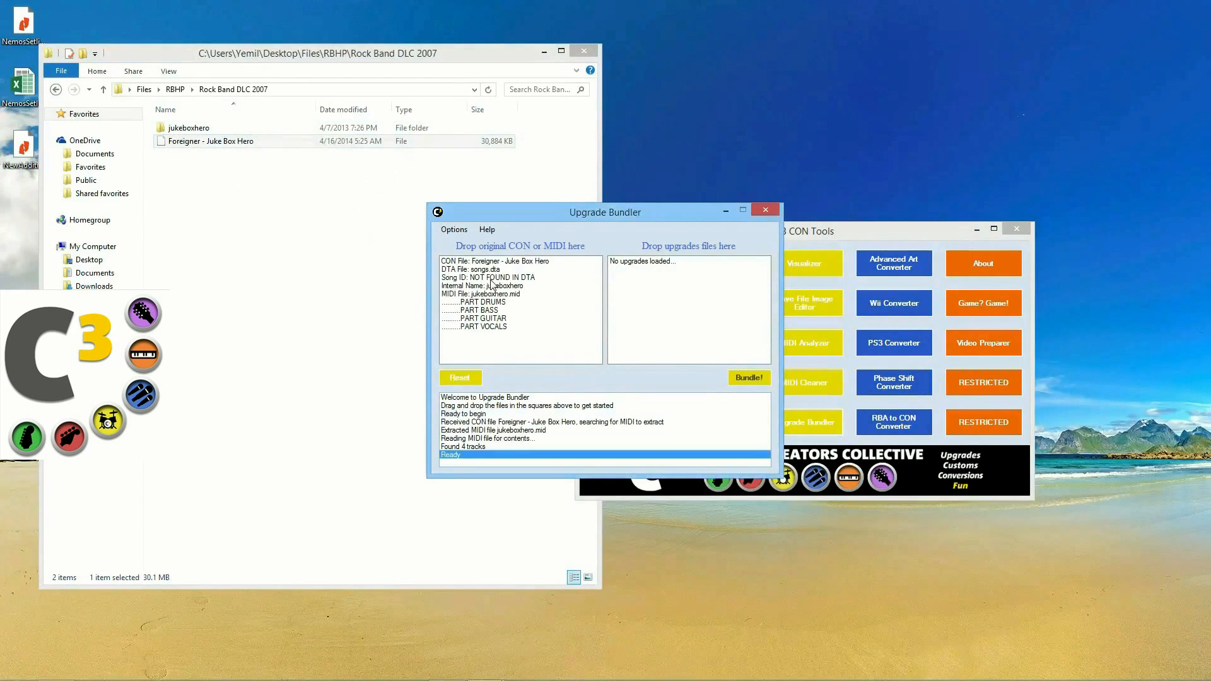
pyautogui.click(517, 304)
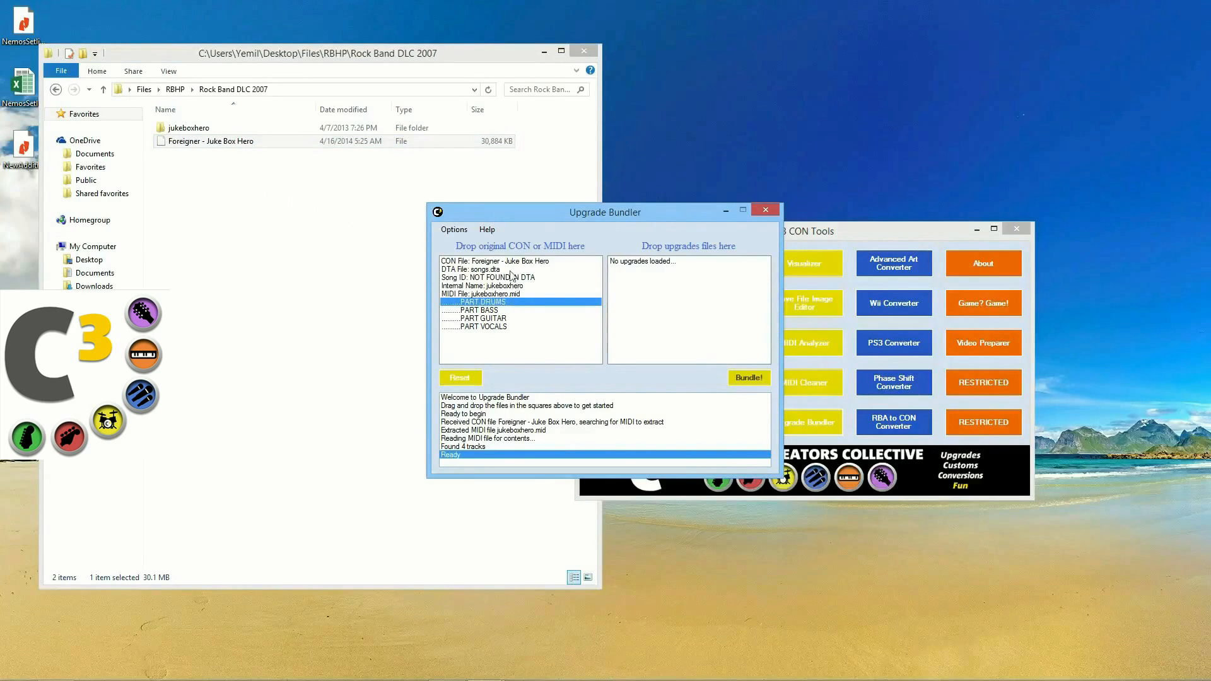
pyautogui.click(448, 278)
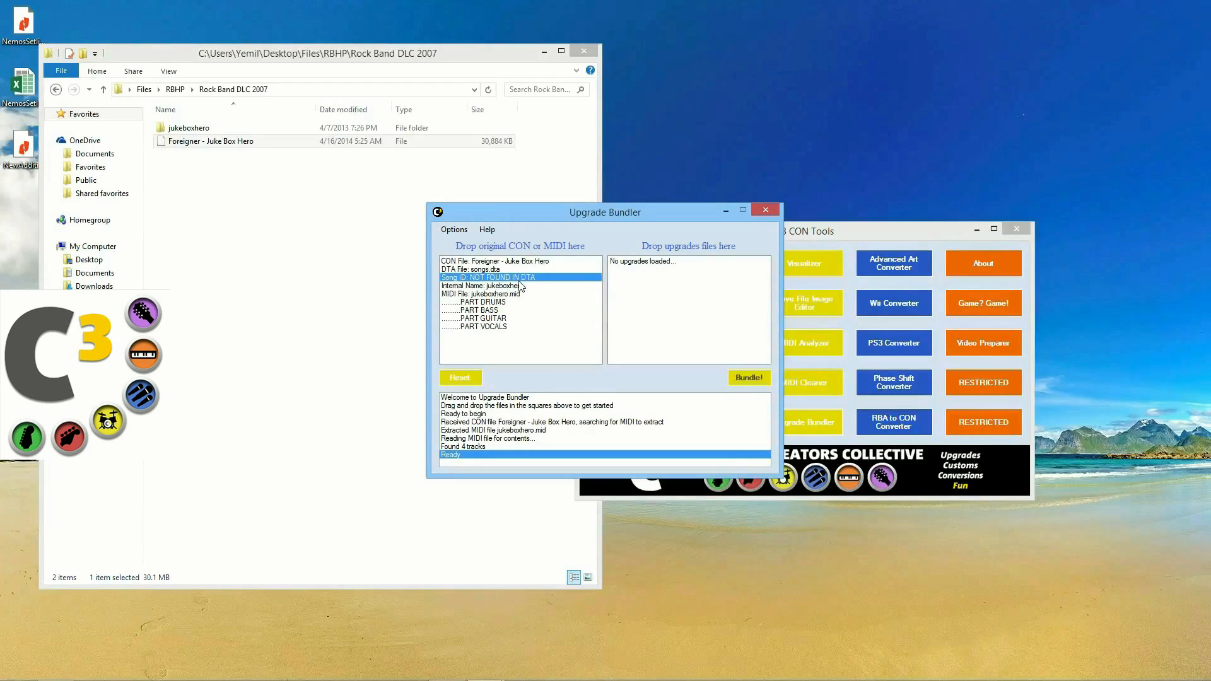
# Step: Add jukeboxhero_plus.mid as the upgrade MIDI, bringing HARM1, HARM2 and HARM3 tracks
pyautogui.doubleClick(205, 128)
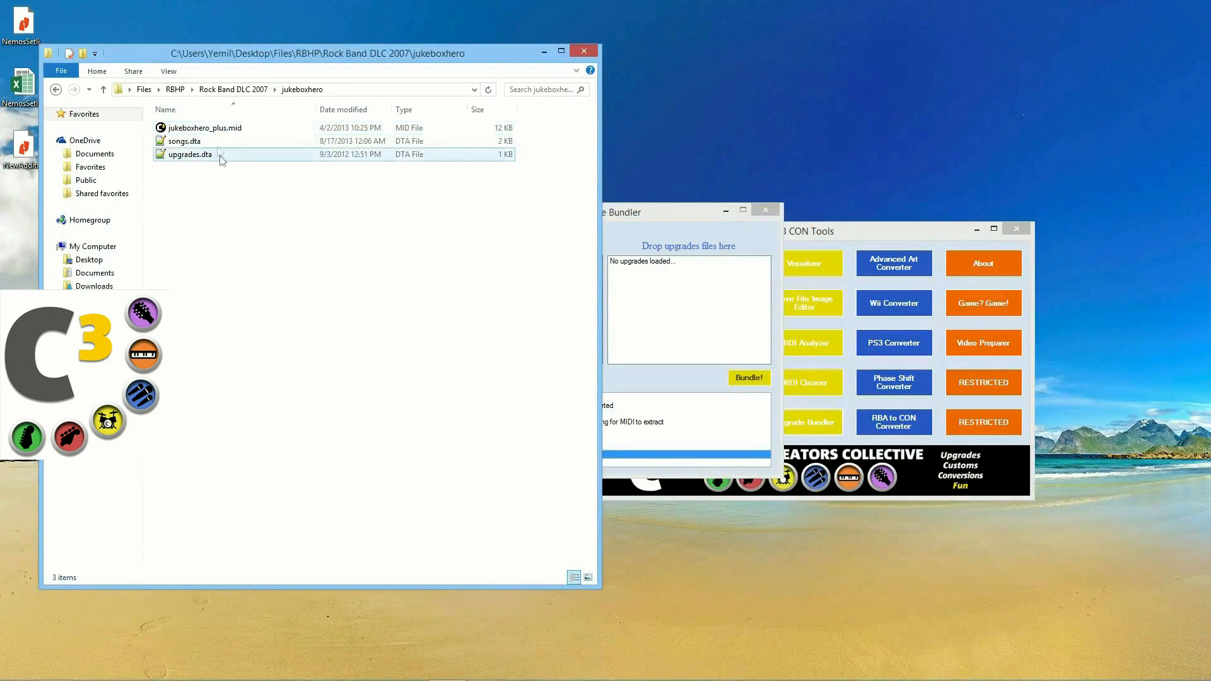
pyautogui.click(211, 129)
pyautogui.moveTo(212, 133); pyautogui.dragTo(653, 269)
pyautogui.click(652, 264)
pyautogui.click(654, 270)
pyautogui.click(654, 277)
pyautogui.click(655, 285)
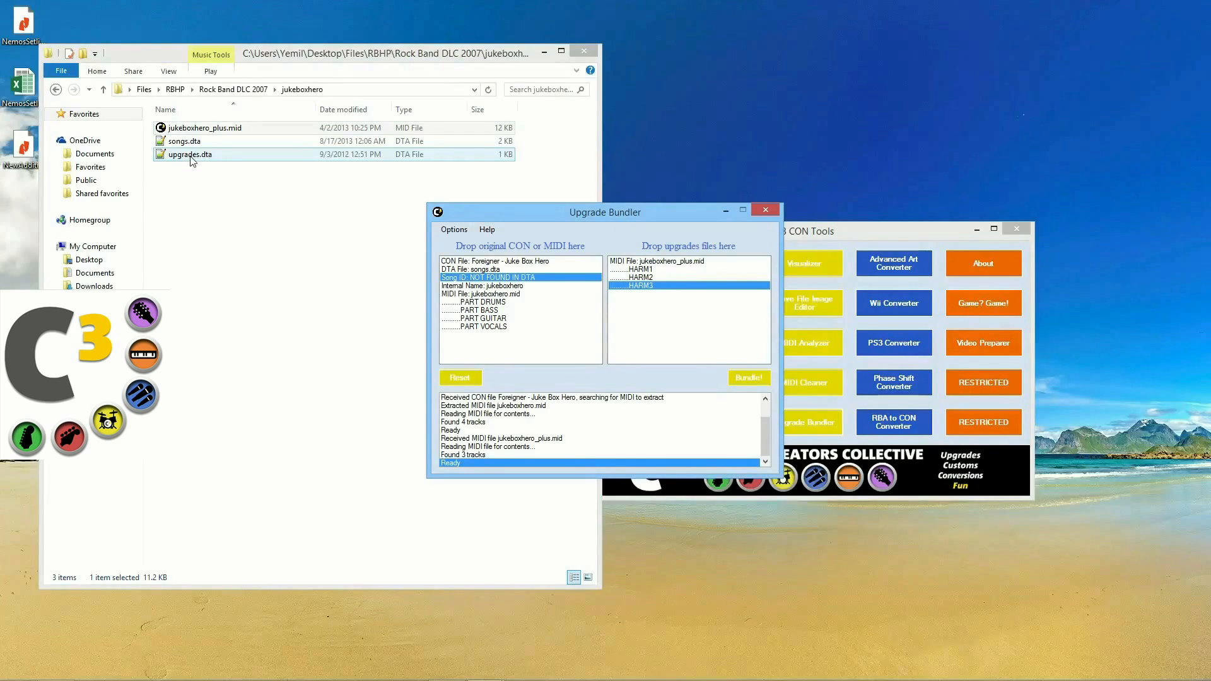
# Step: Add upgrades.dta to the upgrade files and bundle Juke Box Hero
pyautogui.moveTo(193, 158); pyautogui.dragTo(687, 316)
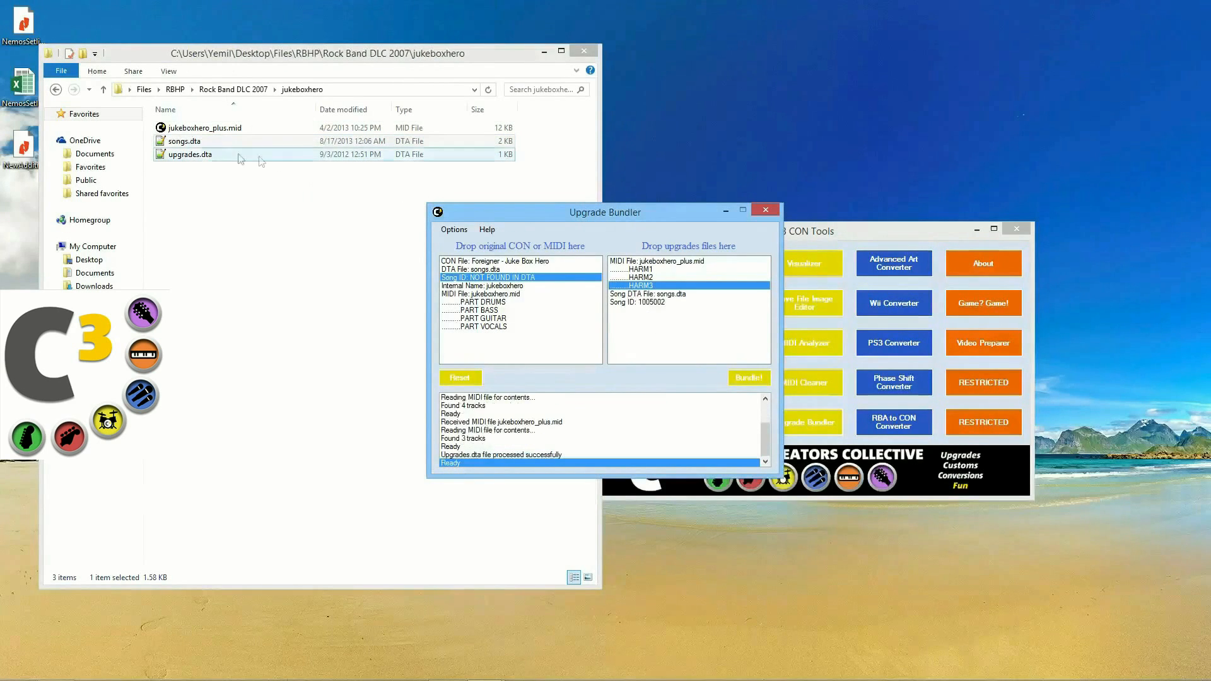
pyautogui.click(200, 155)
pyautogui.click(618, 212)
pyautogui.moveTo(618, 212); pyautogui.dragTo(694, 210)
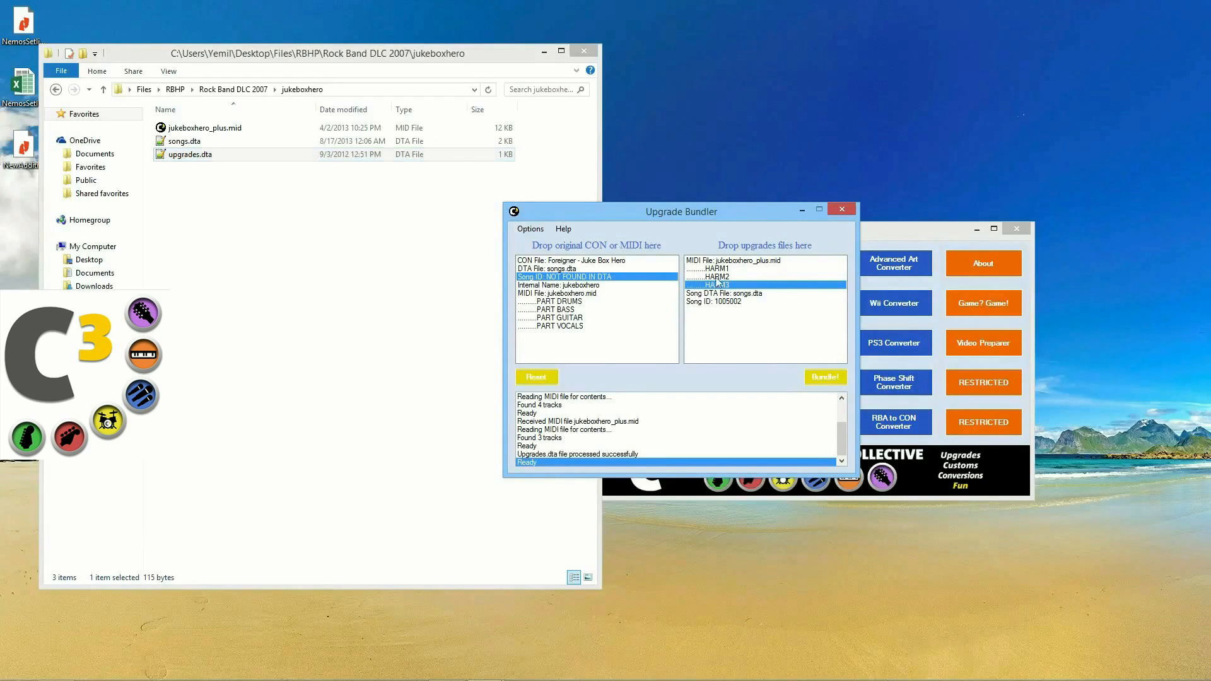
pyautogui.click(765, 294)
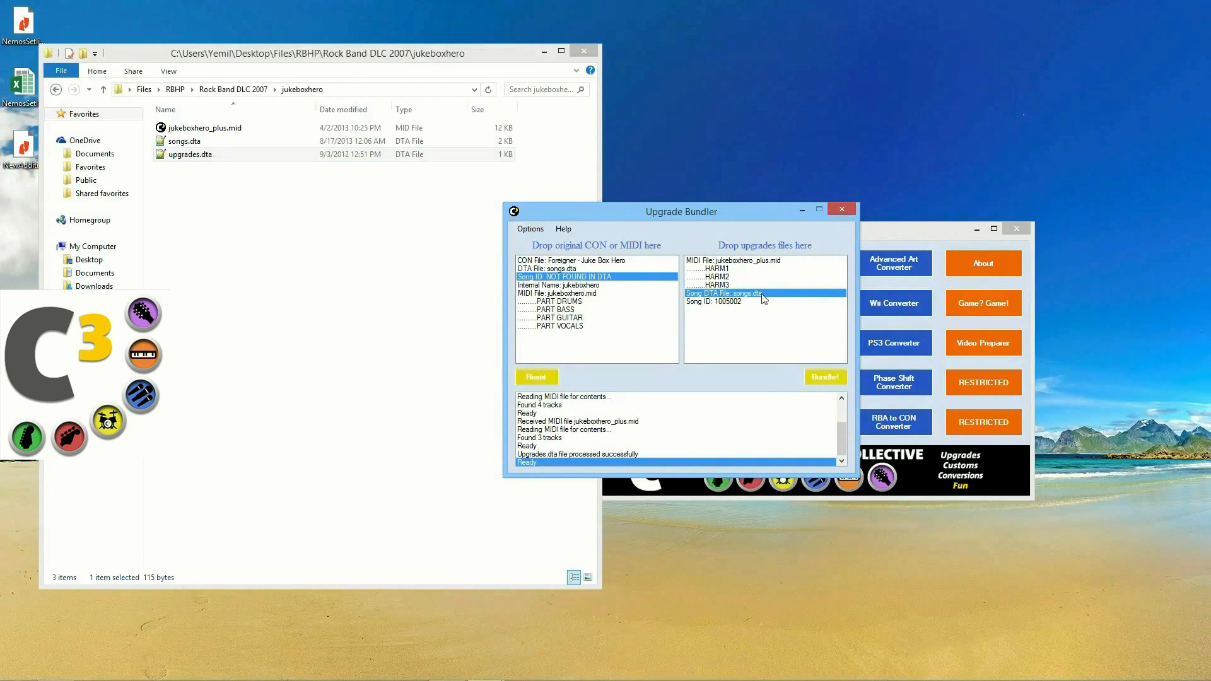
pyautogui.click(816, 377)
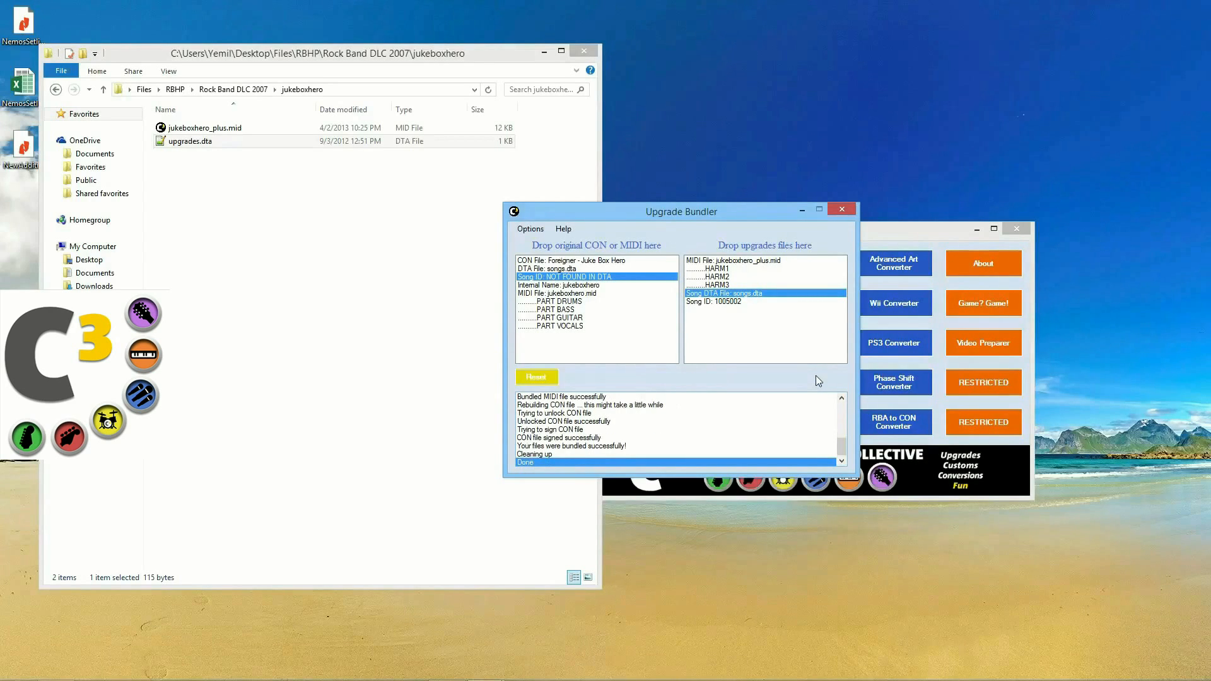
pyautogui.moveTo(732, 218); pyautogui.dragTo(440, 232)
pyautogui.moveTo(688, 236); pyautogui.dragTo(724, 230)
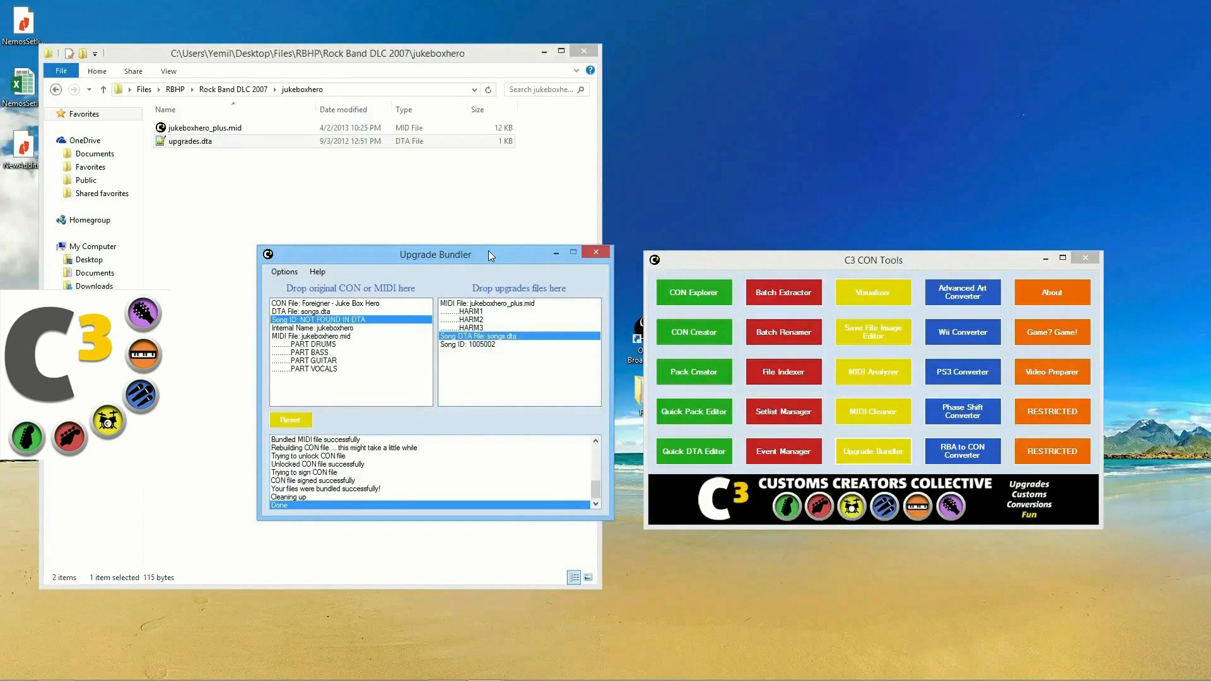
# Step: Close the bundling window and load the original Juke Box Hero into a preview
pyautogui.click(596, 256)
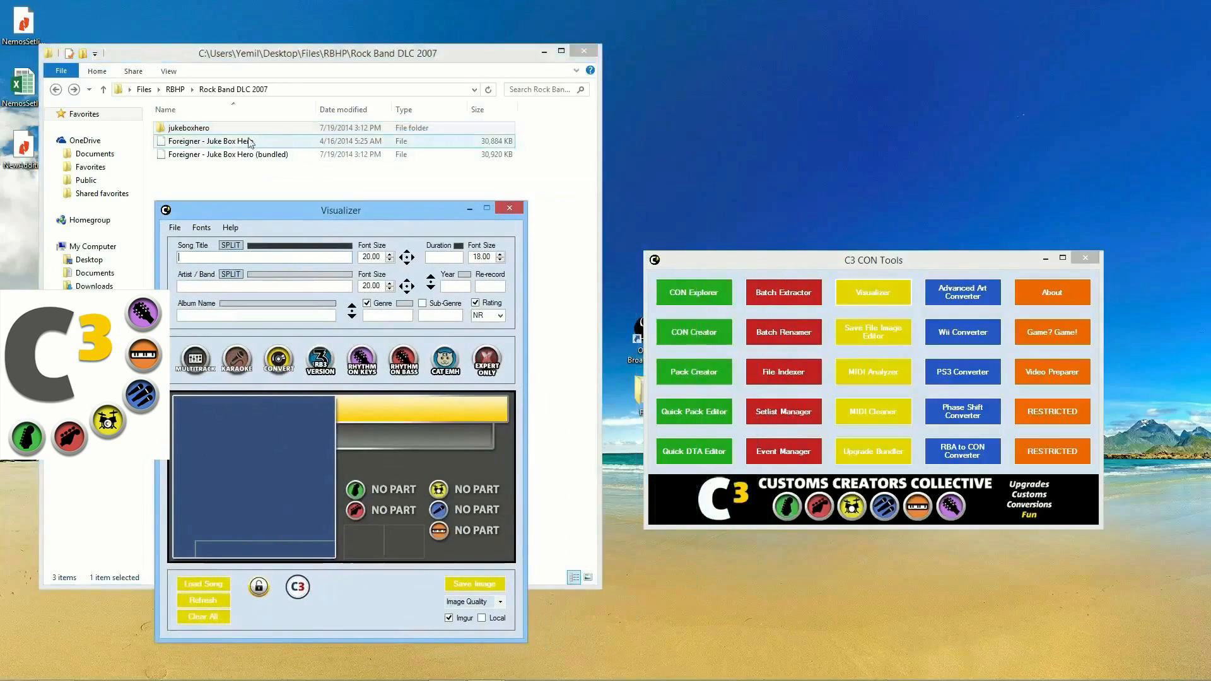
pyautogui.moveTo(243, 141); pyautogui.dragTo(246, 519)
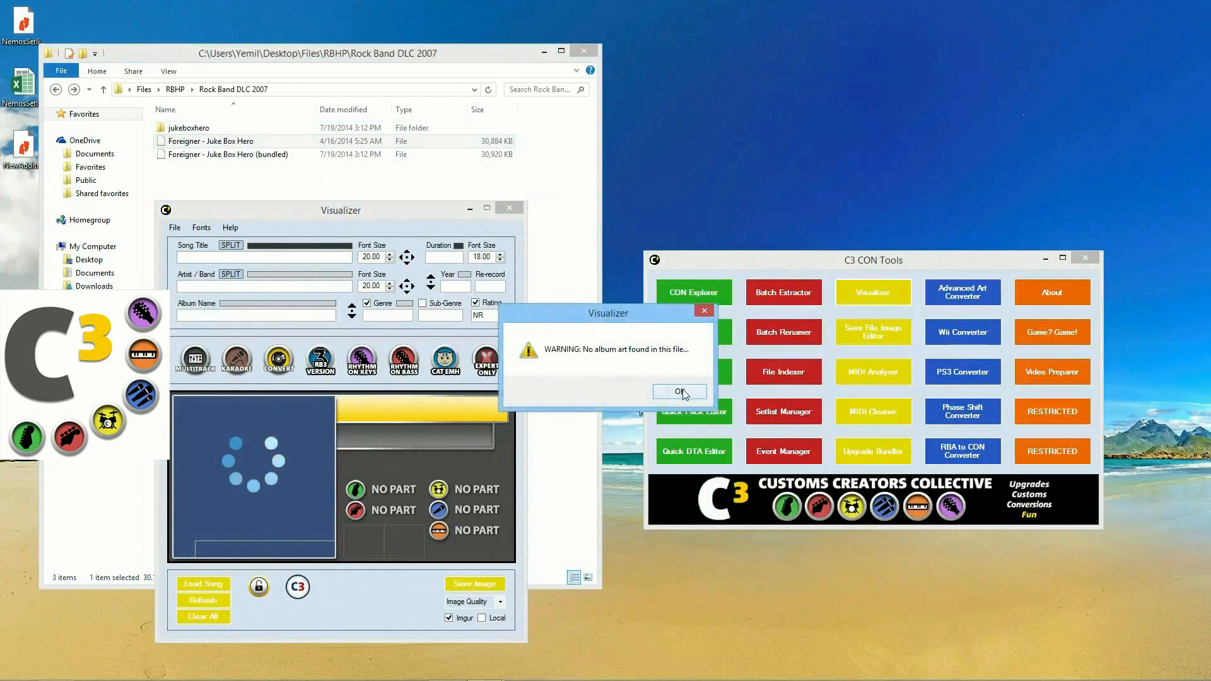
pyautogui.click(681, 391)
# Step: Load the bundled Juke Box Hero (4:28, 1981) into a second preview, compare, then close both
pyautogui.click(870, 309)
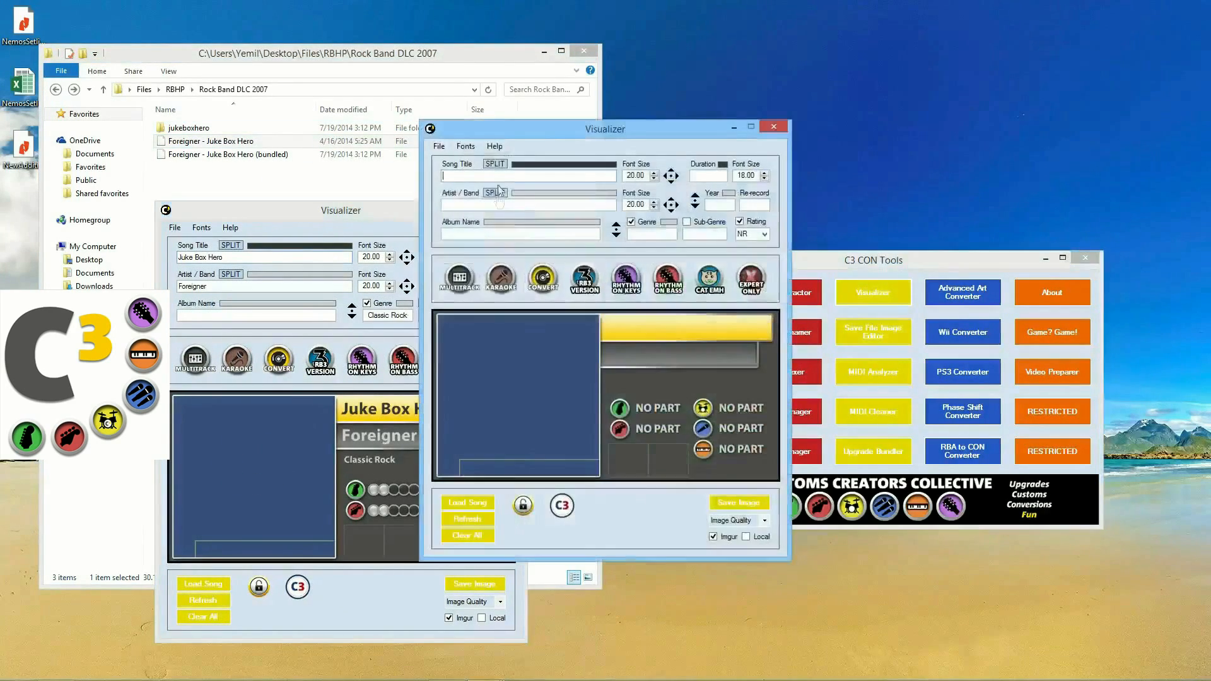
pyautogui.moveTo(517, 131); pyautogui.dragTo(628, 216)
pyautogui.moveTo(287, 155); pyautogui.dragTo(656, 440)
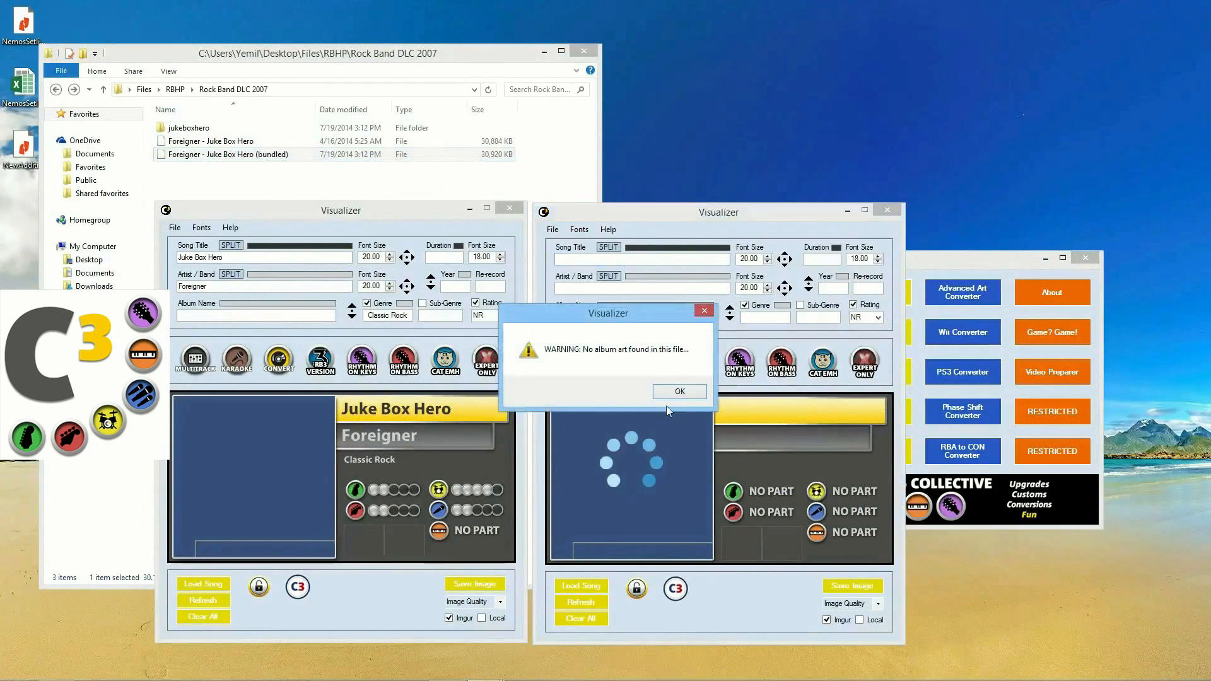
pyautogui.click(671, 389)
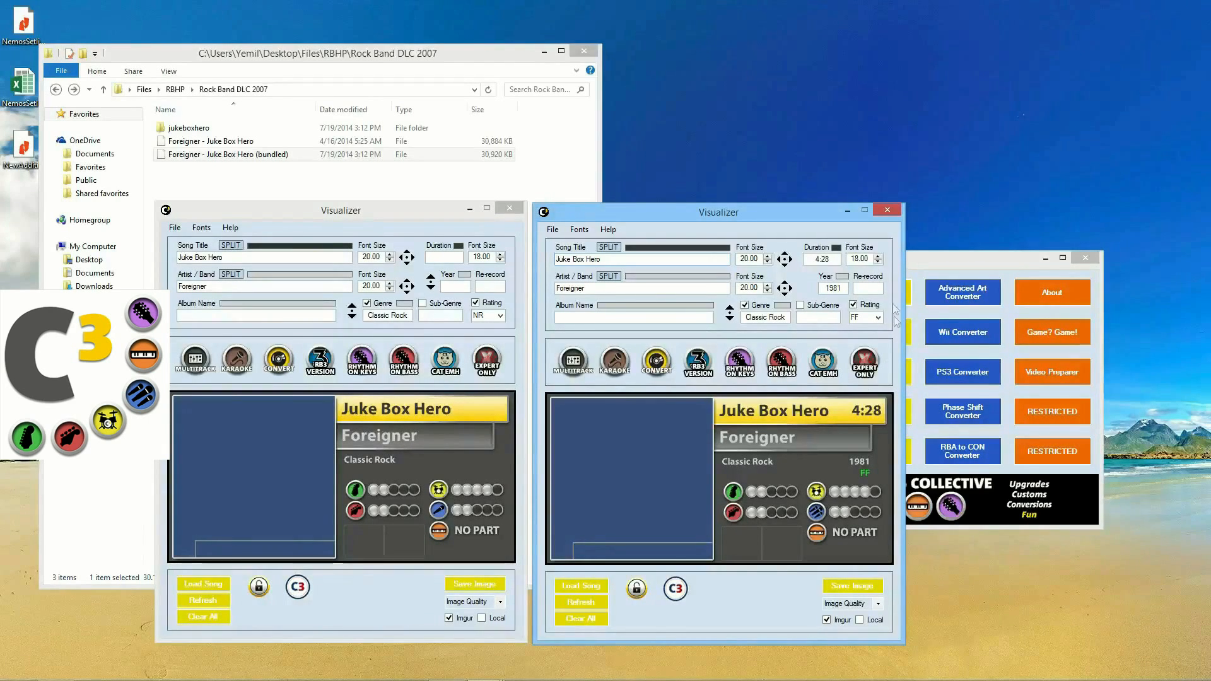
pyautogui.click(888, 210)
pyautogui.click(509, 208)
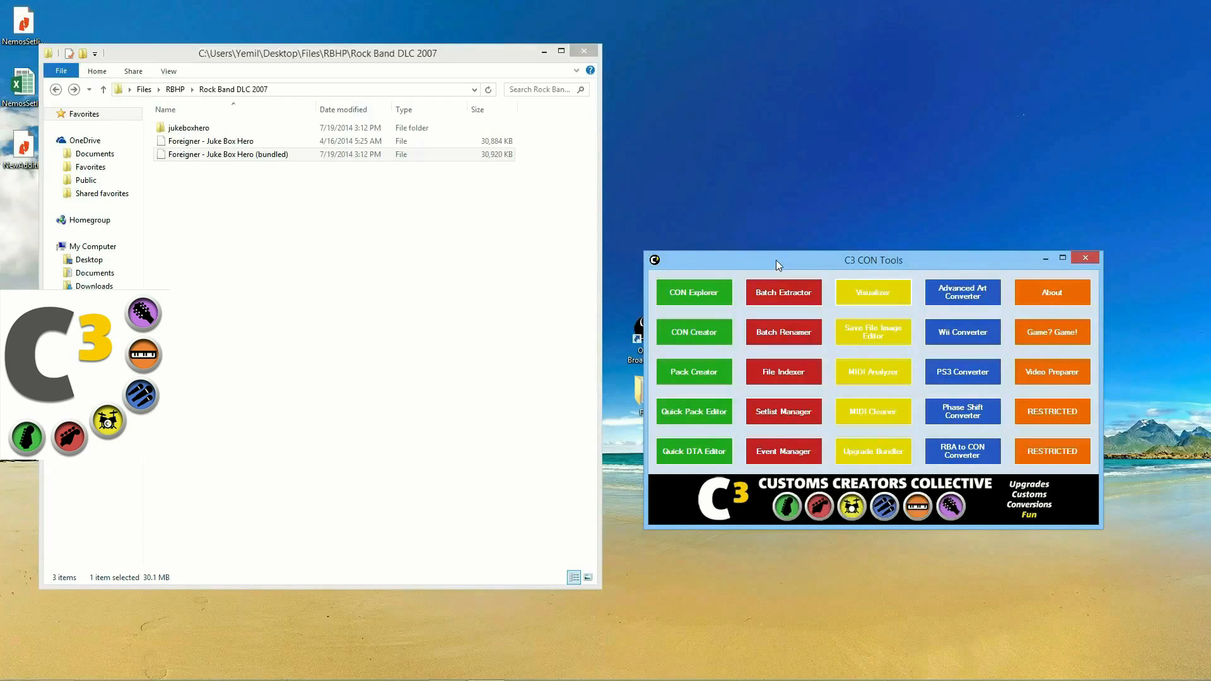
# Step: Return the file browser to the RBHP folder
pyautogui.moveTo(1152, 672)
pyautogui.click(55, 89)
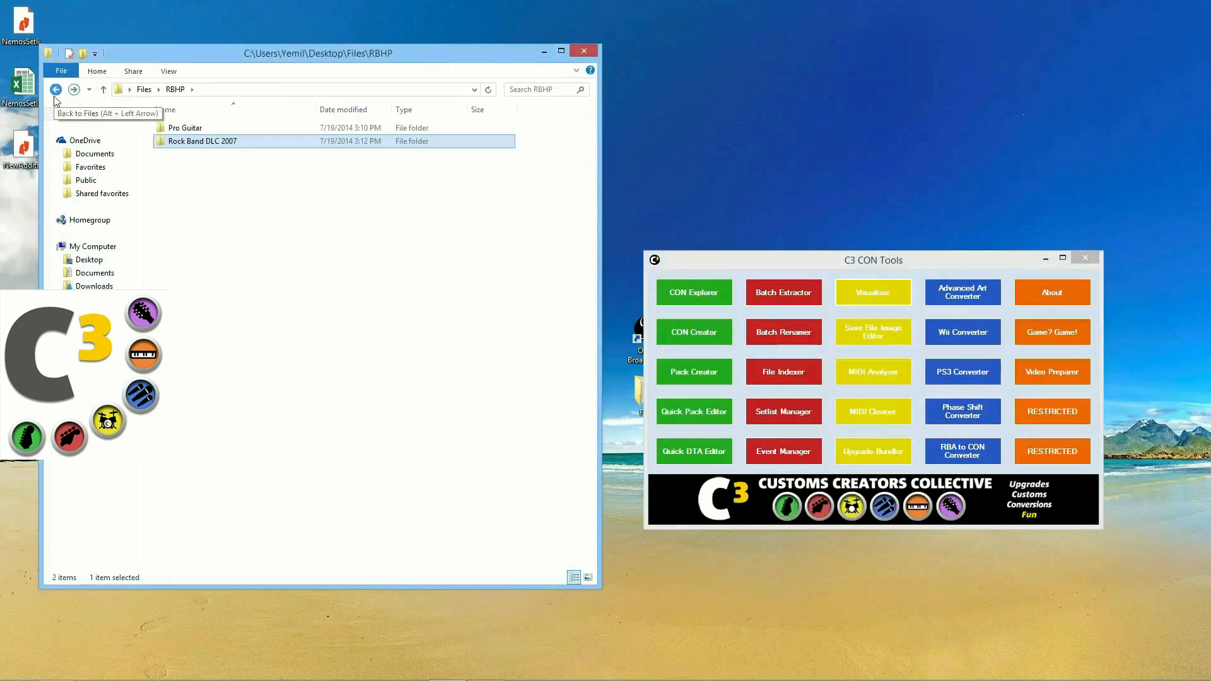
# Step: Return Explorer to the Files folder, open the empty Save File Image Editor, and select band3
pyautogui.click(55, 96)
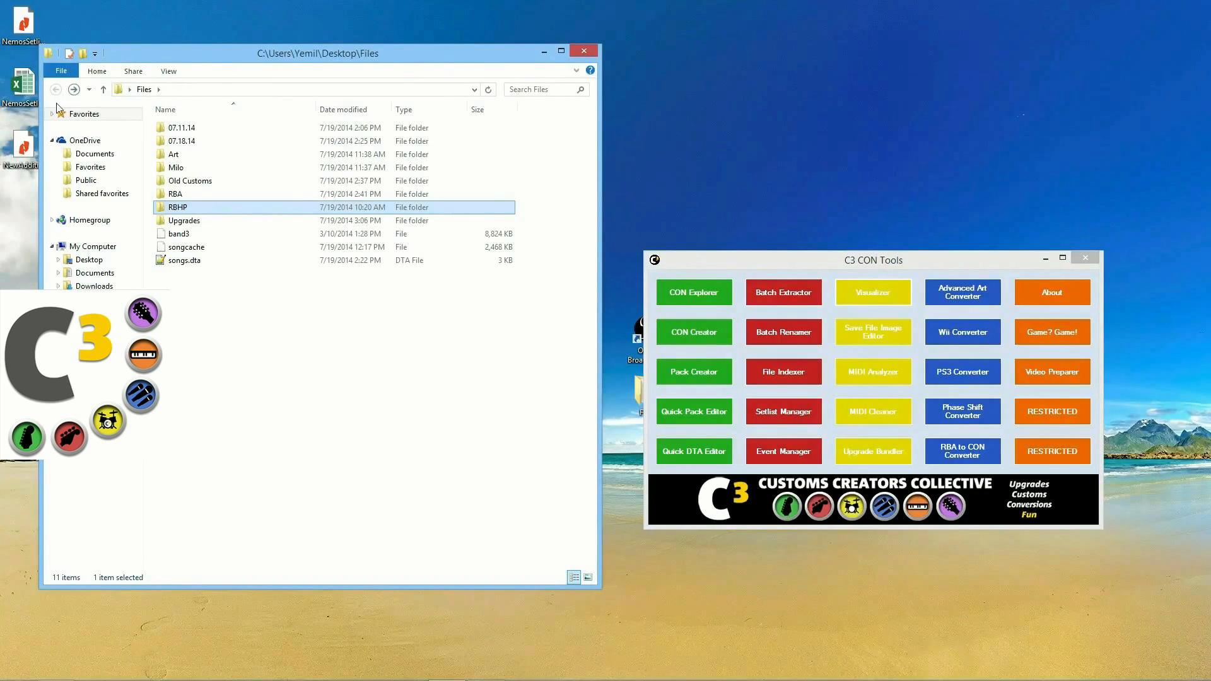
pyautogui.click(902, 342)
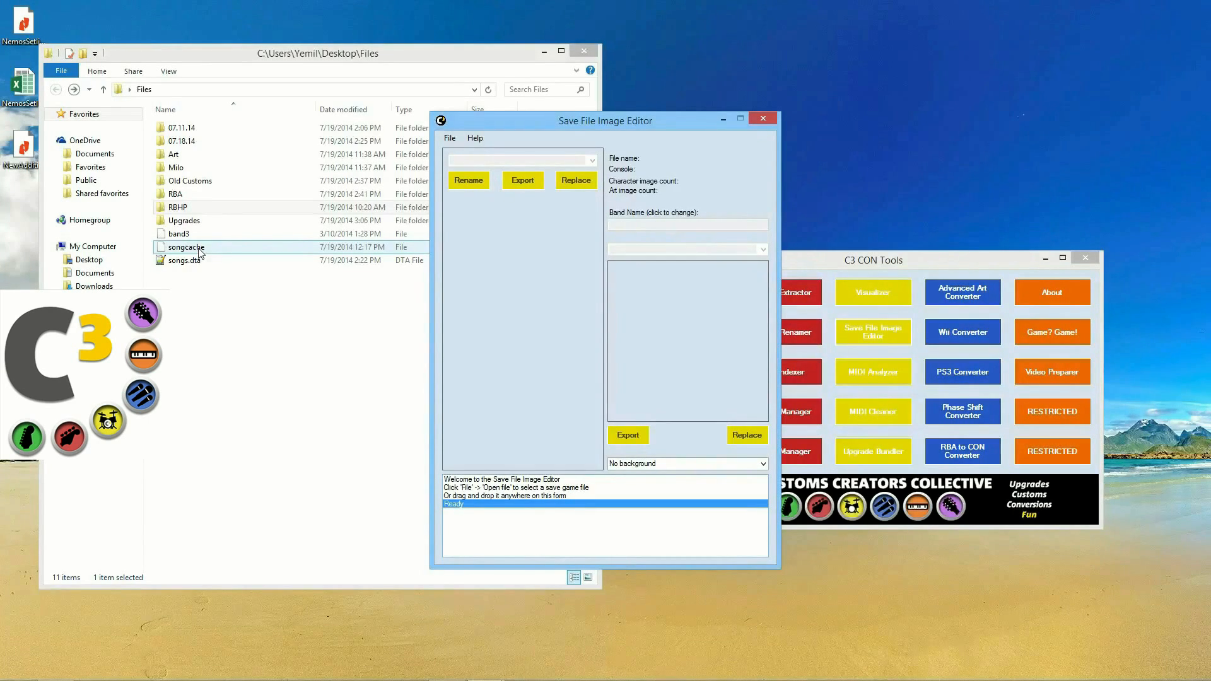
pyautogui.click(175, 235)
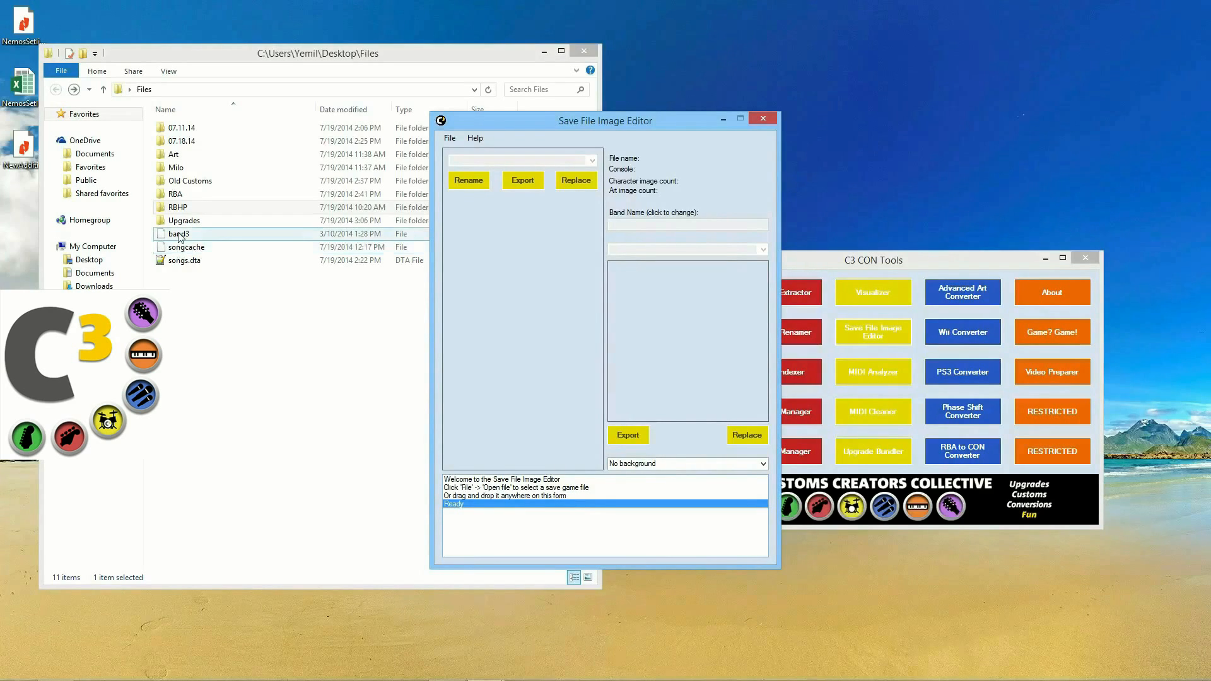
# Step: Load the band3 Xbox 360 save into the image editor and scroll the character list to "Weird" Al
pyautogui.moveTo(175, 237); pyautogui.dragTo(496, 256)
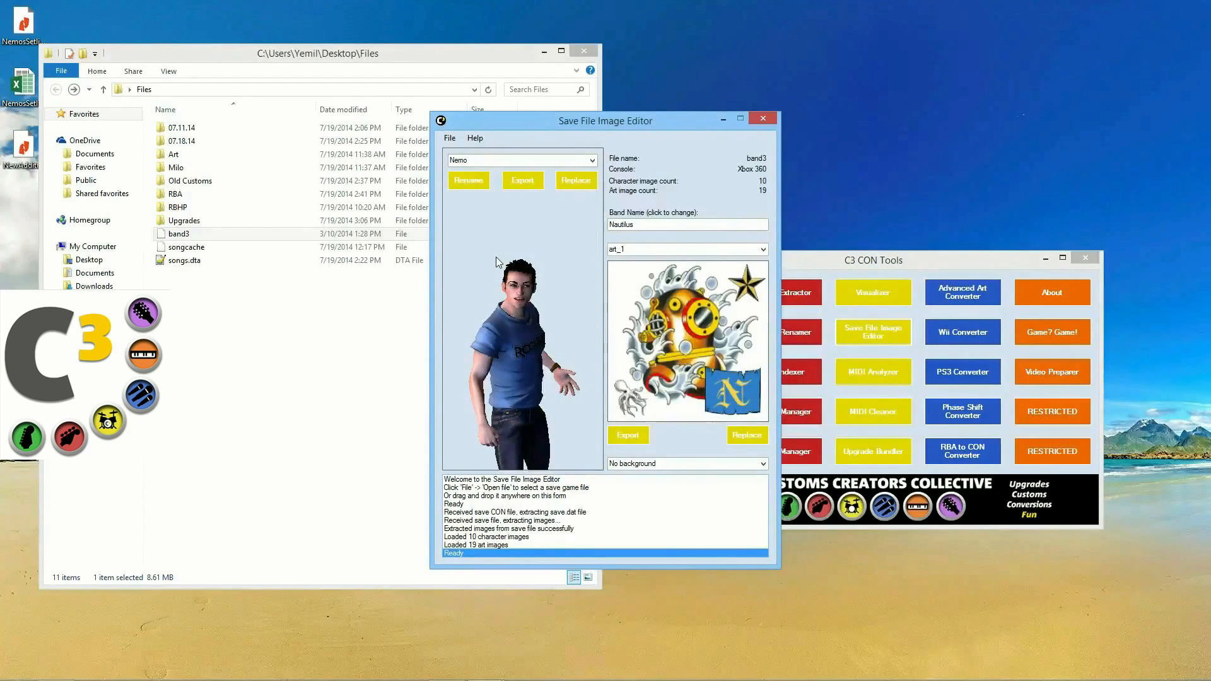
pyautogui.click(527, 161)
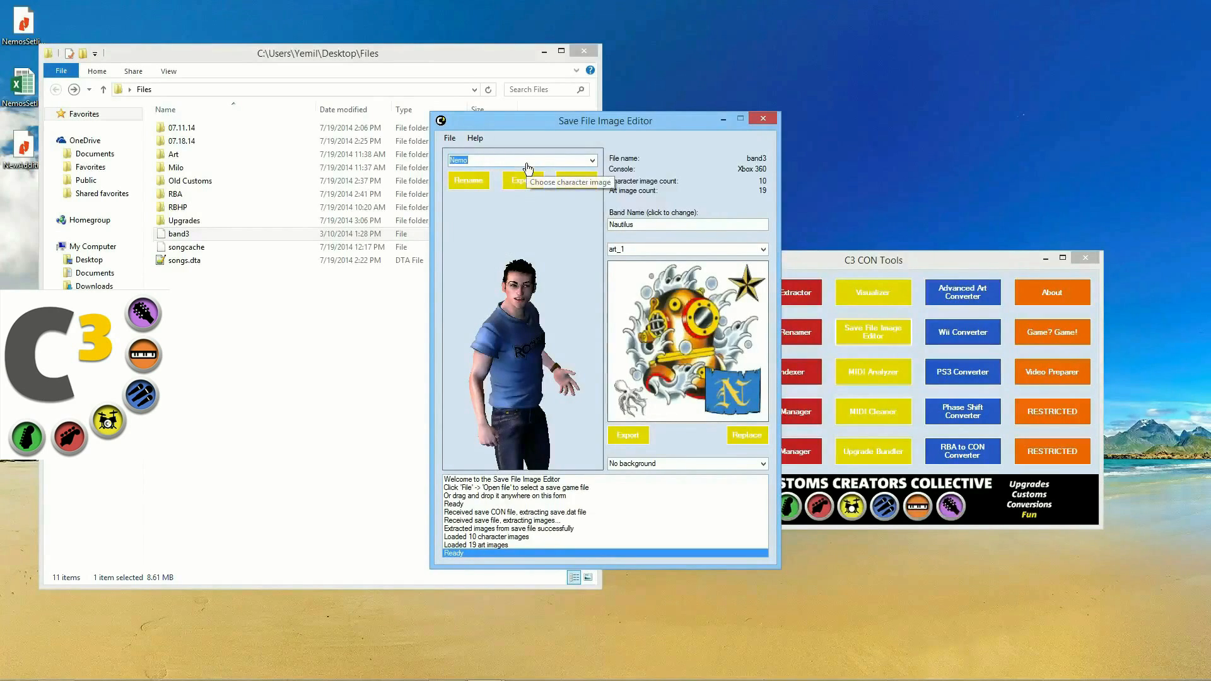
pyautogui.scroll(-1, 526, 163)
pyautogui.scroll(-4, 529, 168)
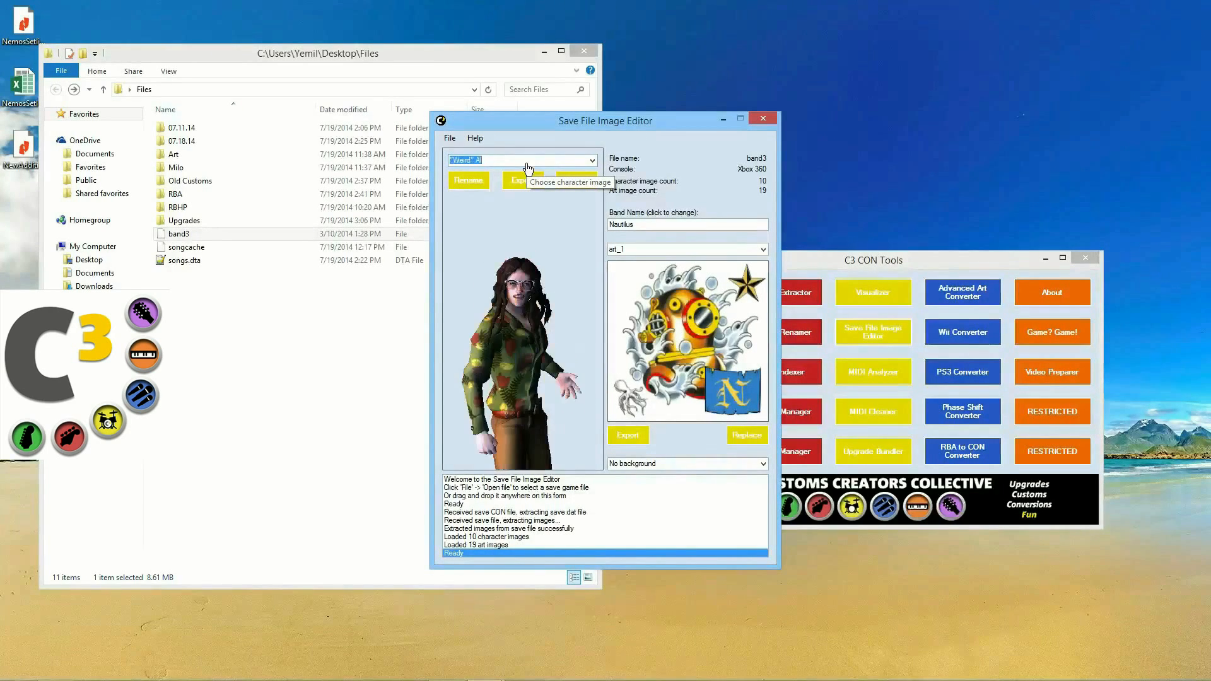
pyautogui.scroll(-1, 529, 167)
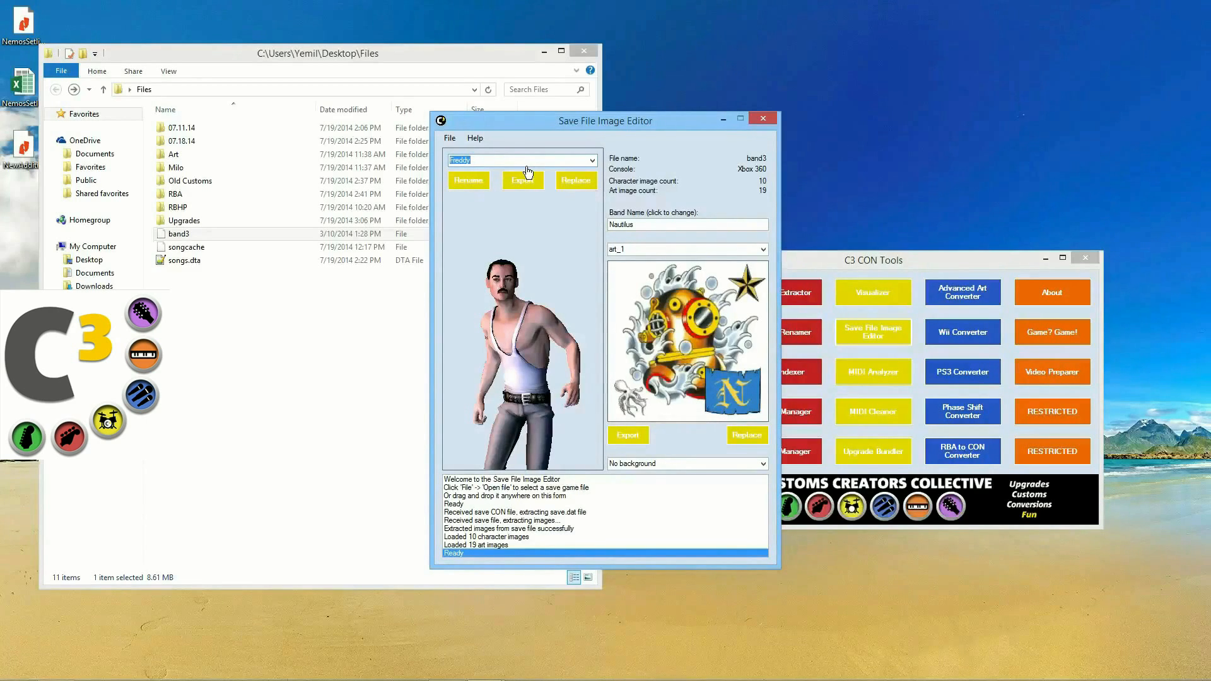
pyautogui.scroll(-2, 528, 169)
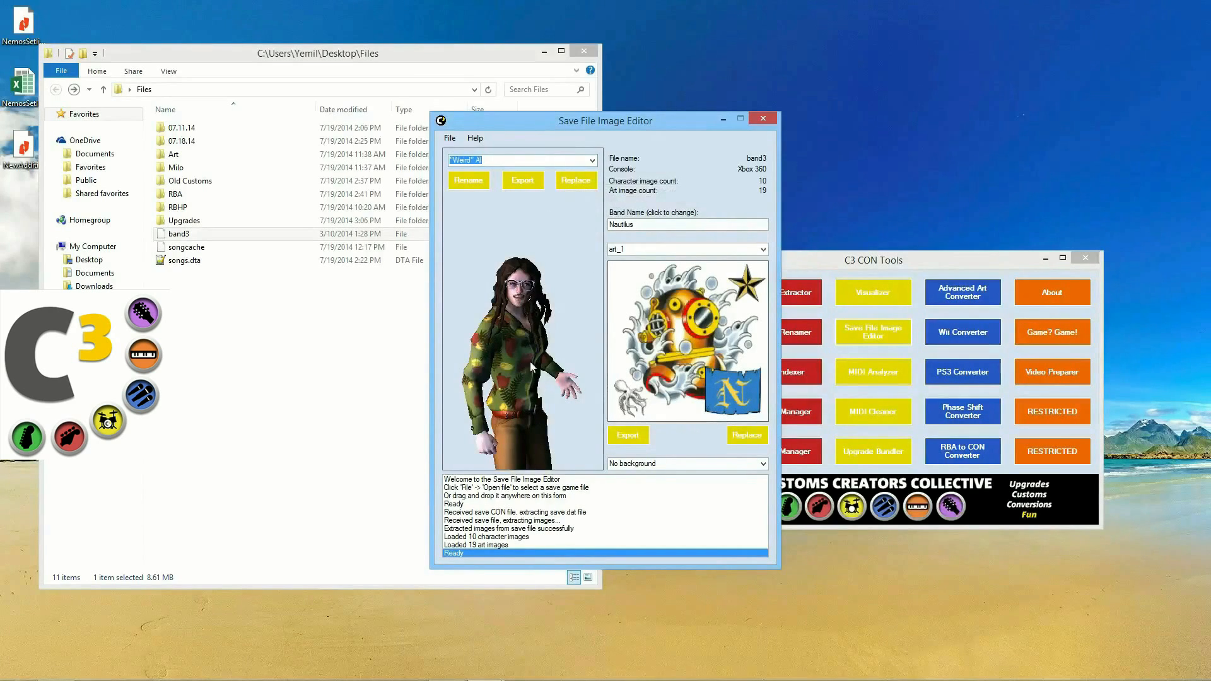
pyautogui.click(670, 253)
pyautogui.scroll(-1, 717, 253)
pyautogui.scroll(1, 721, 253)
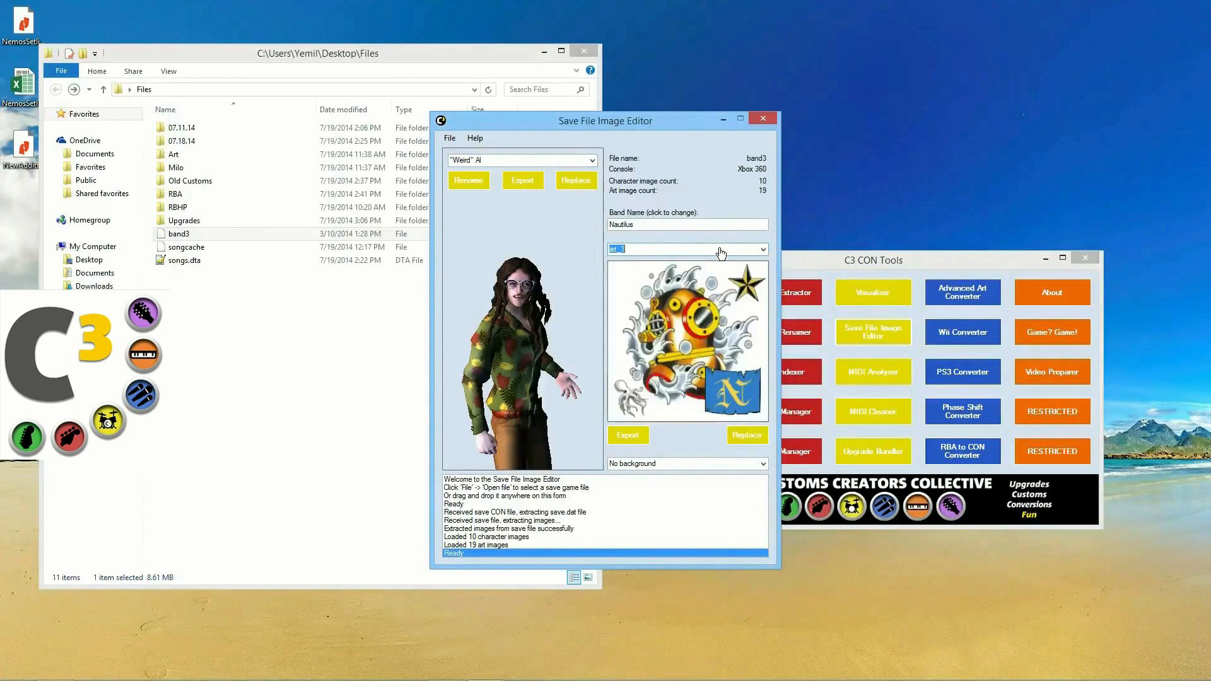
pyautogui.scroll(-4, 721, 252)
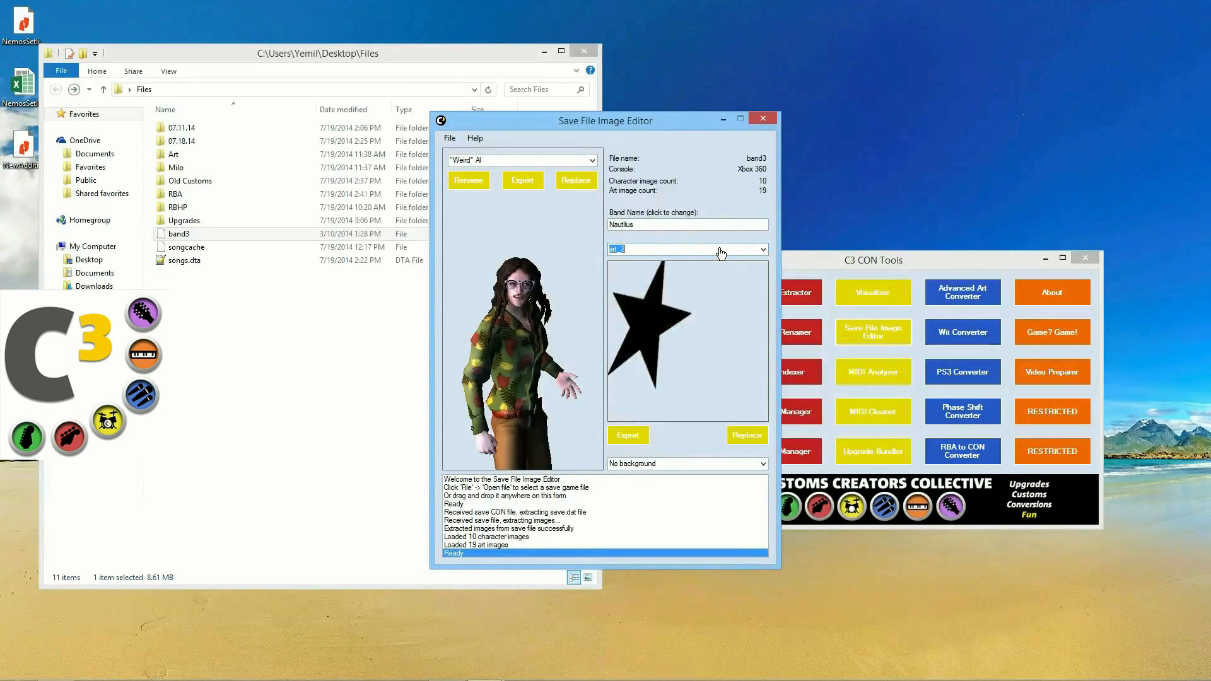
pyautogui.scroll(-2, 720, 253)
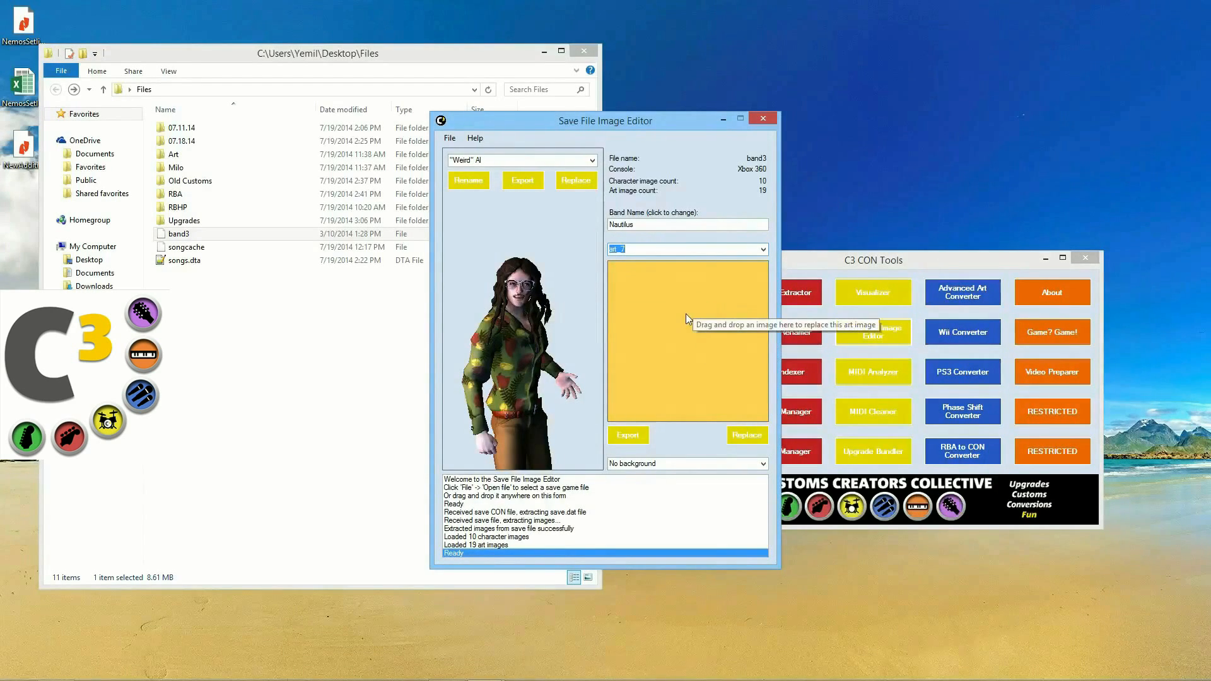
pyautogui.scroll(-2, 685, 313)
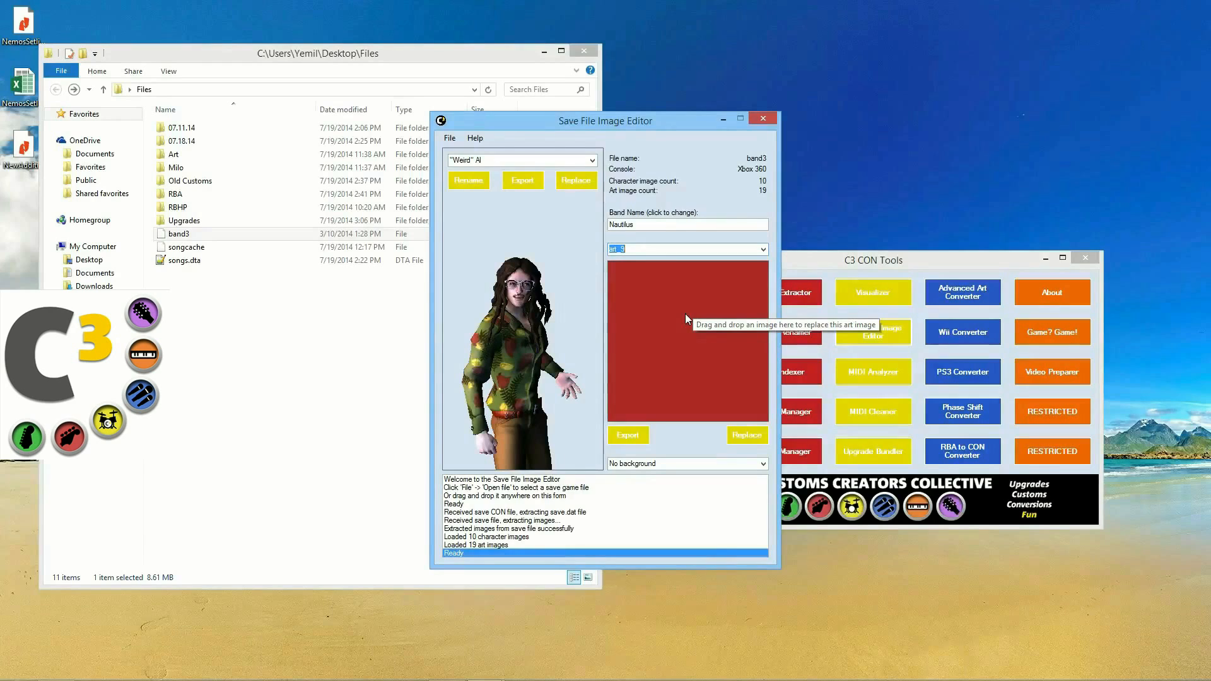
pyautogui.scroll(-2, 685, 313)
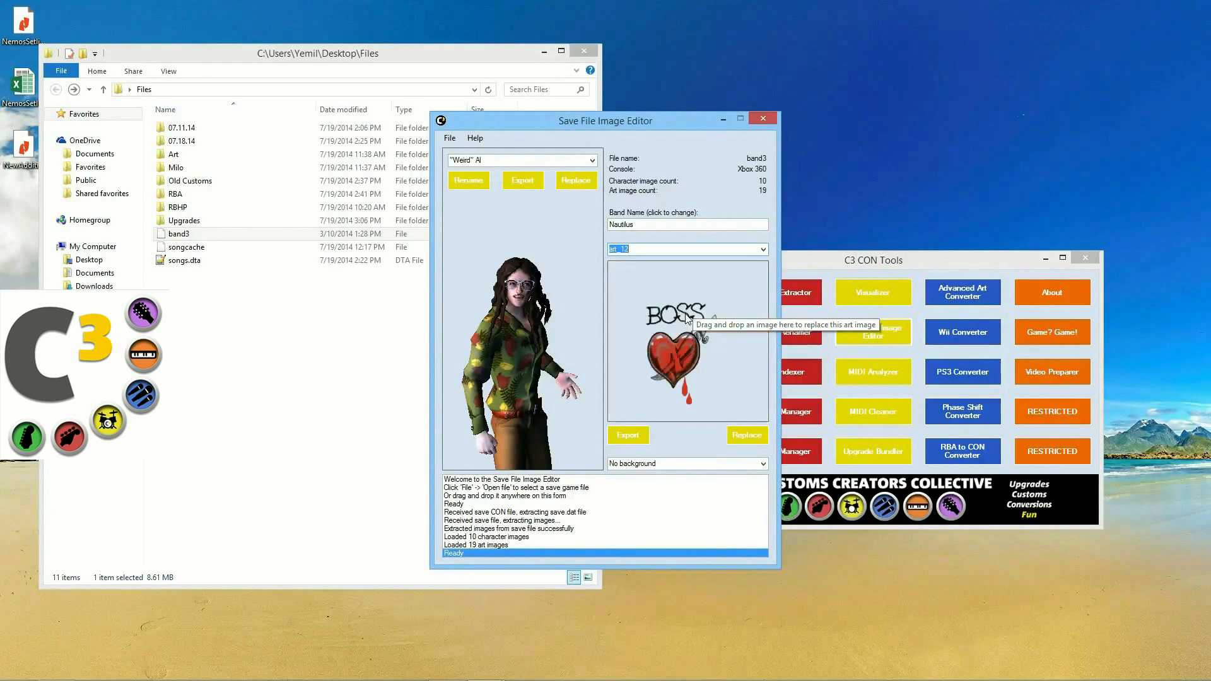
pyautogui.scroll(-3, 710, 305)
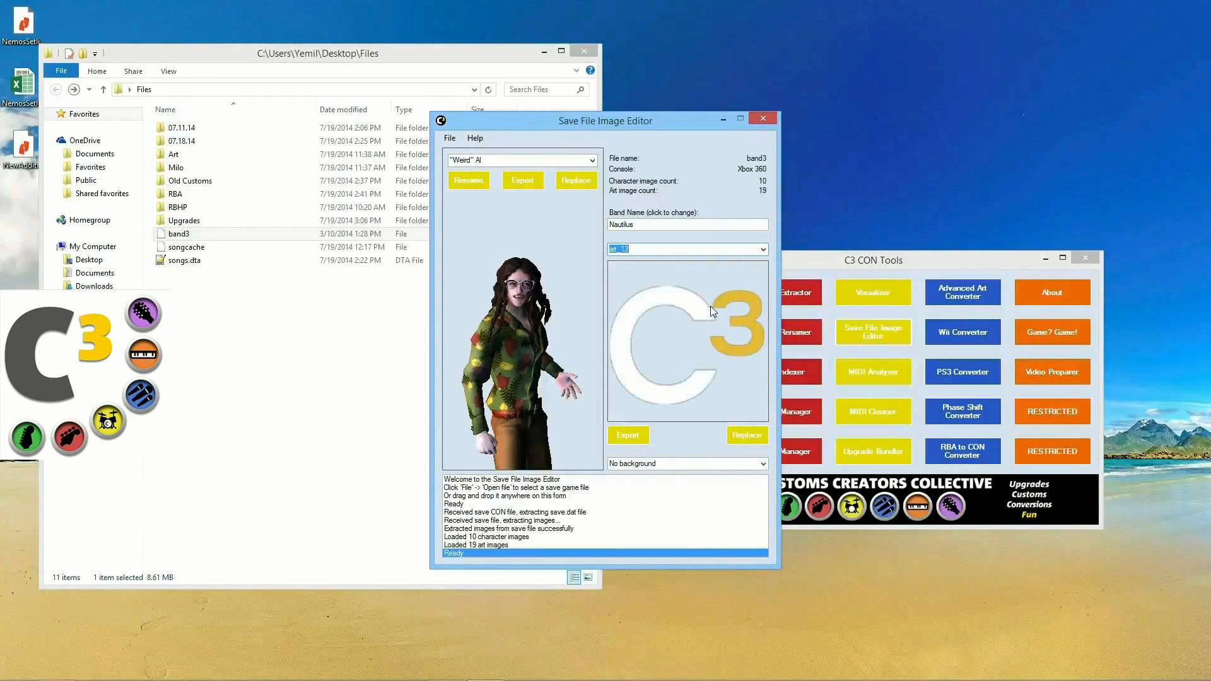
pyautogui.scroll(-5, 712, 309)
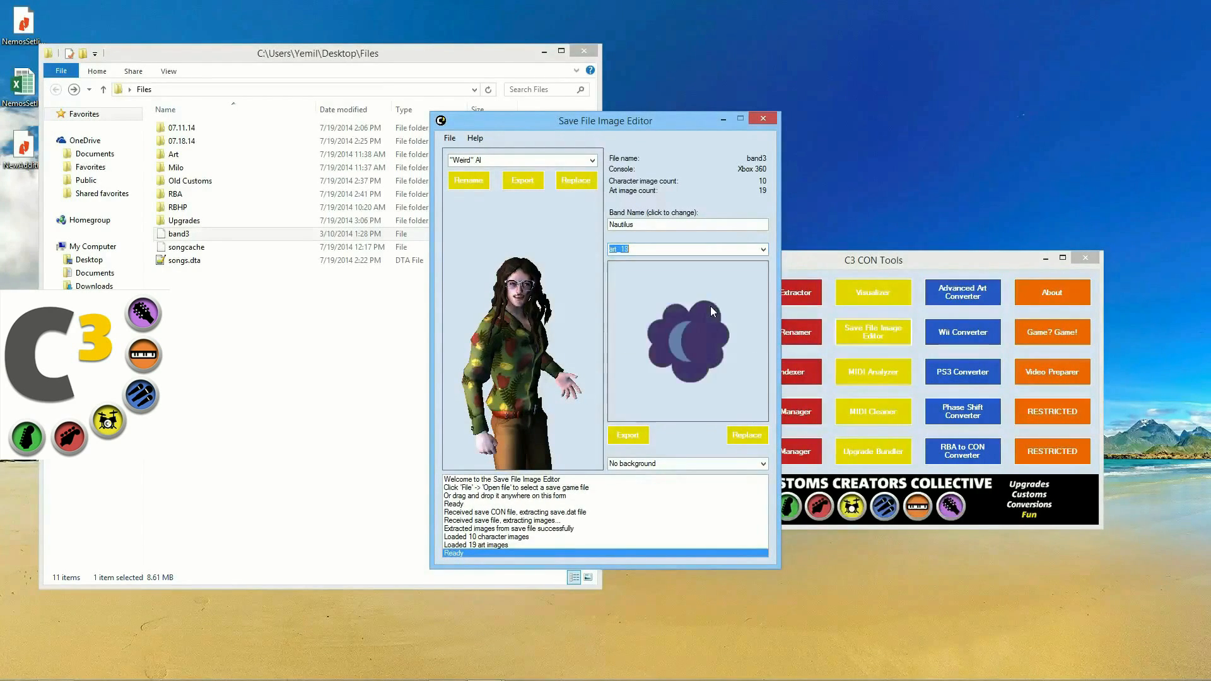
pyautogui.scroll(9, 710, 305)
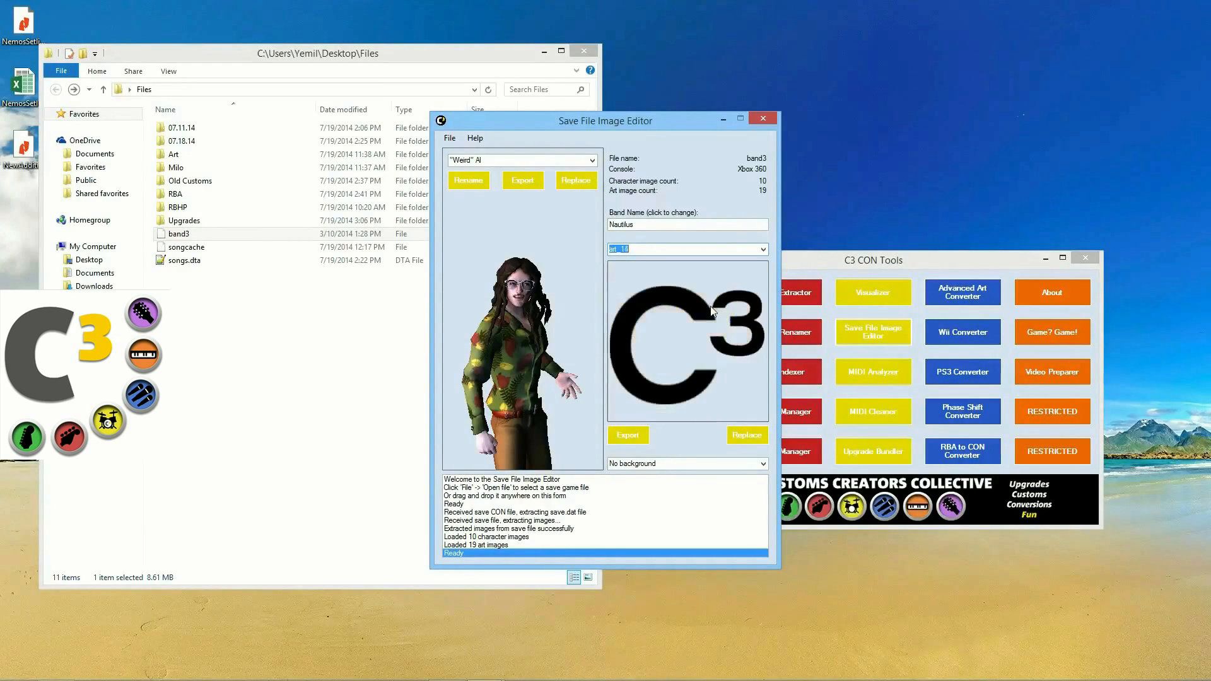
pyautogui.scroll(9, 710, 306)
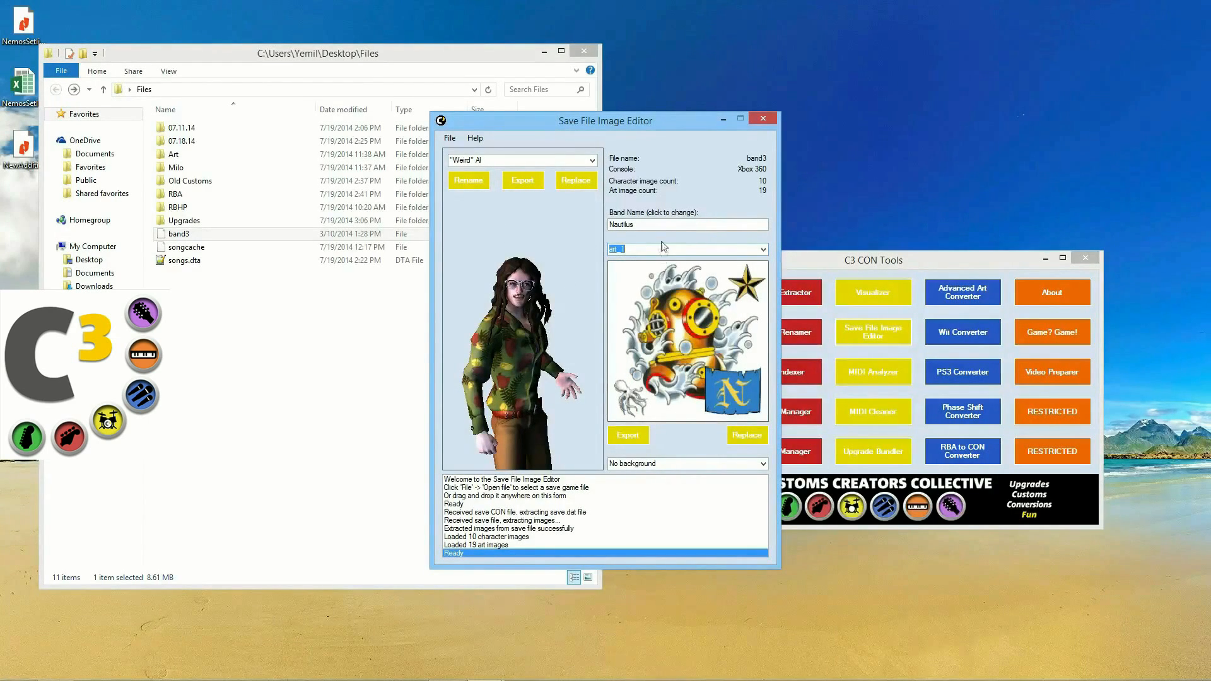
# Step: Put the Background 3 stage backdrop behind "Weird" Al
pyautogui.click(657, 464)
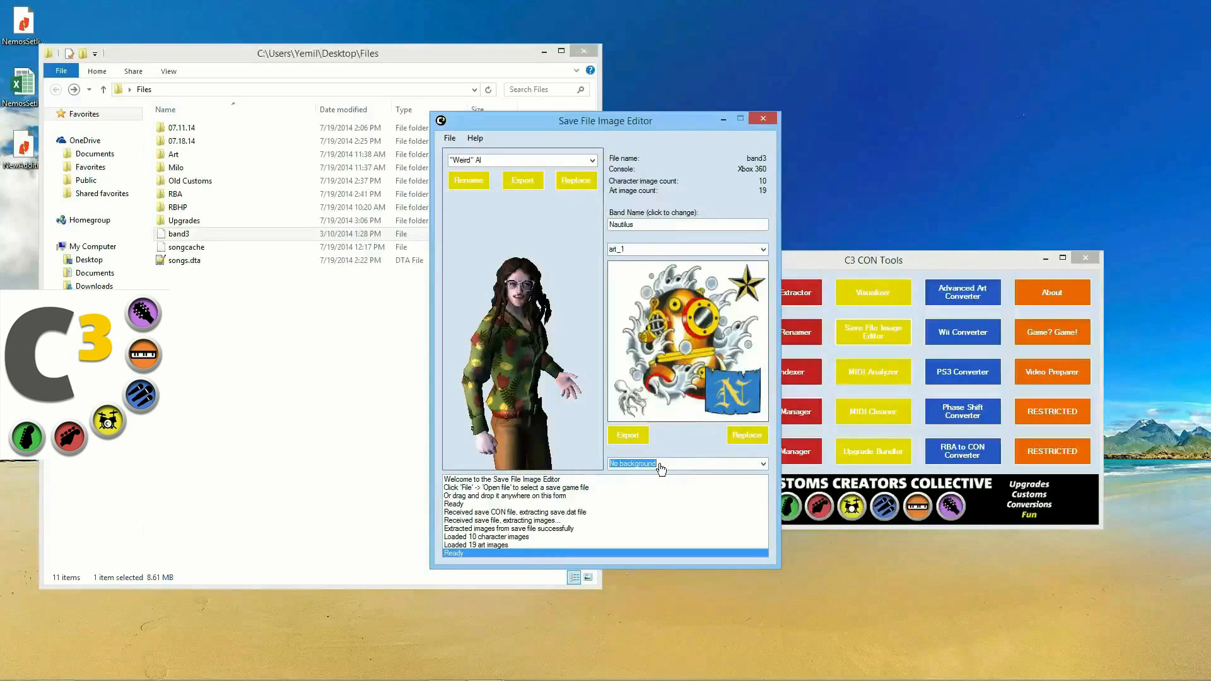
pyautogui.click(763, 464)
pyautogui.click(719, 484)
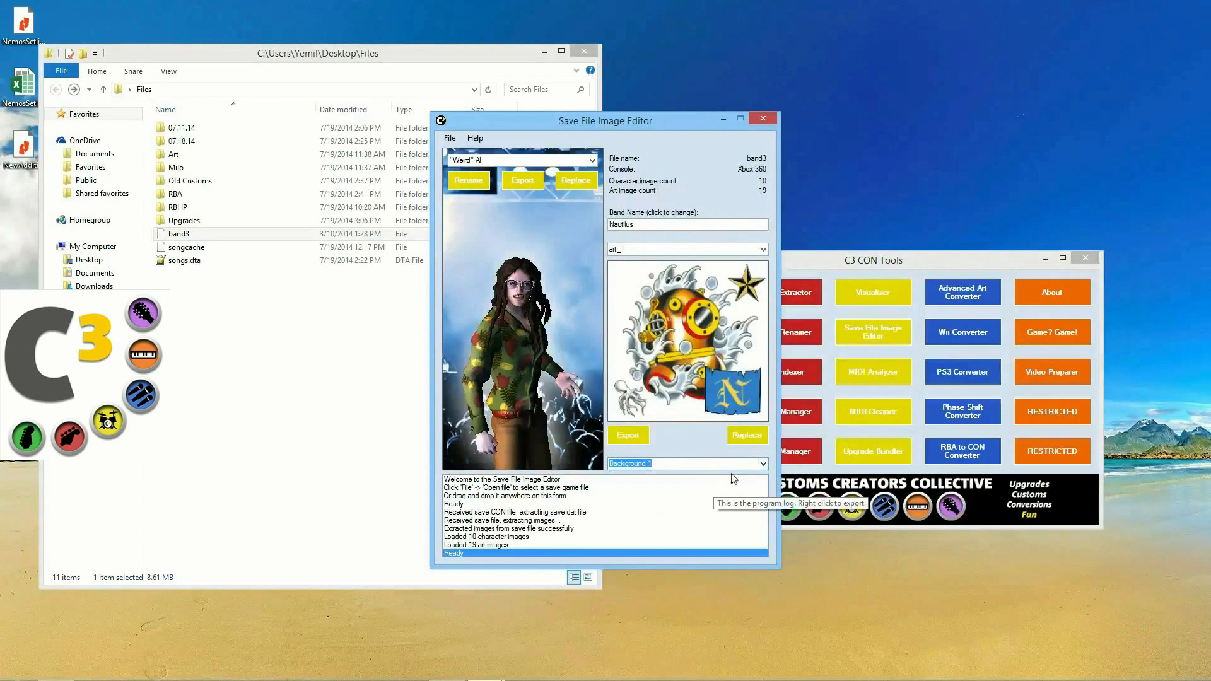
pyautogui.scroll(-1, 762, 465)
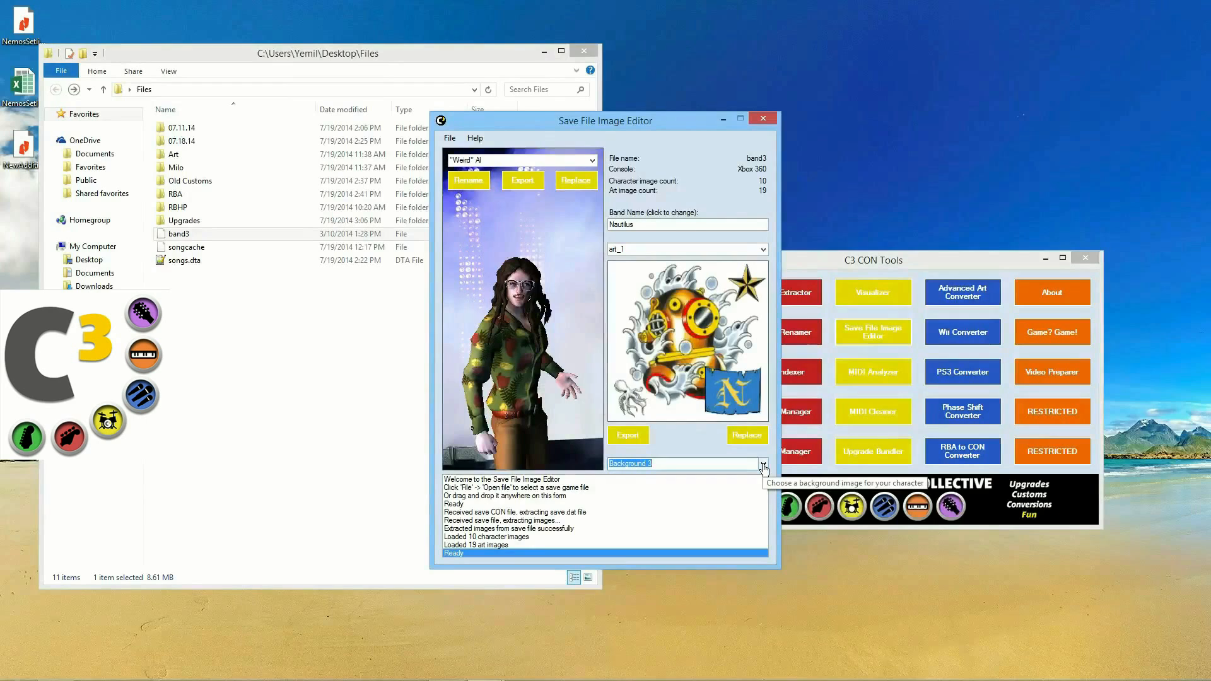
pyautogui.scroll(-1, 760, 468)
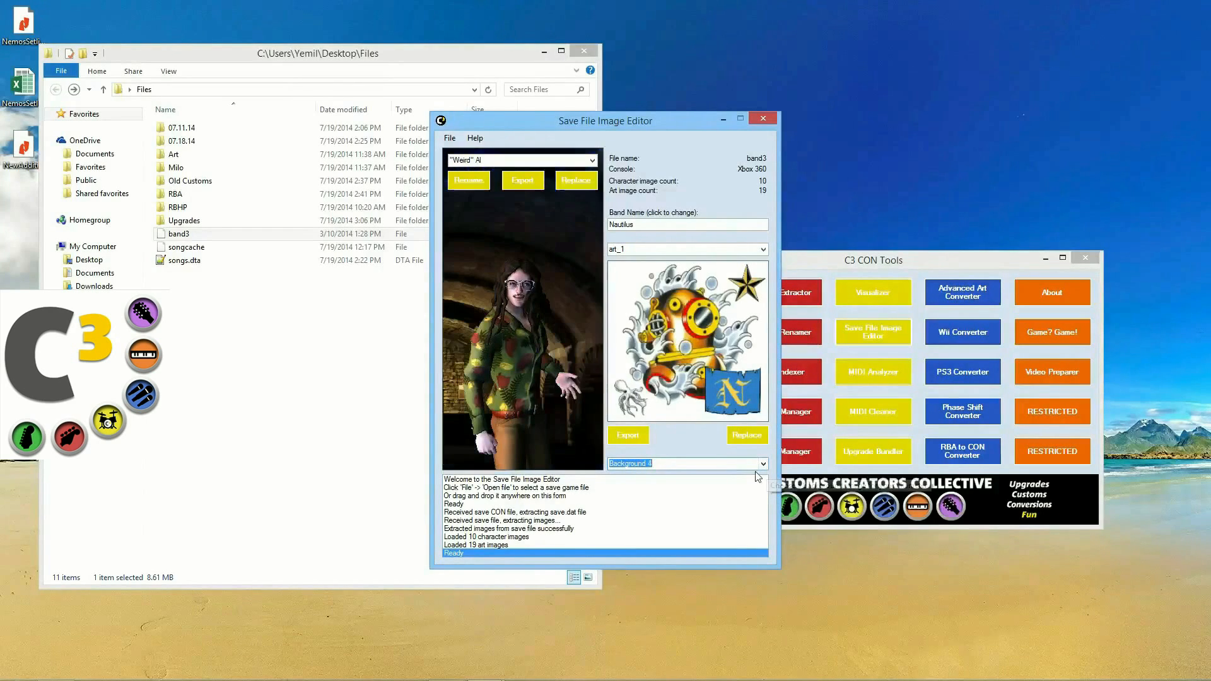
pyautogui.scroll(1, 758, 474)
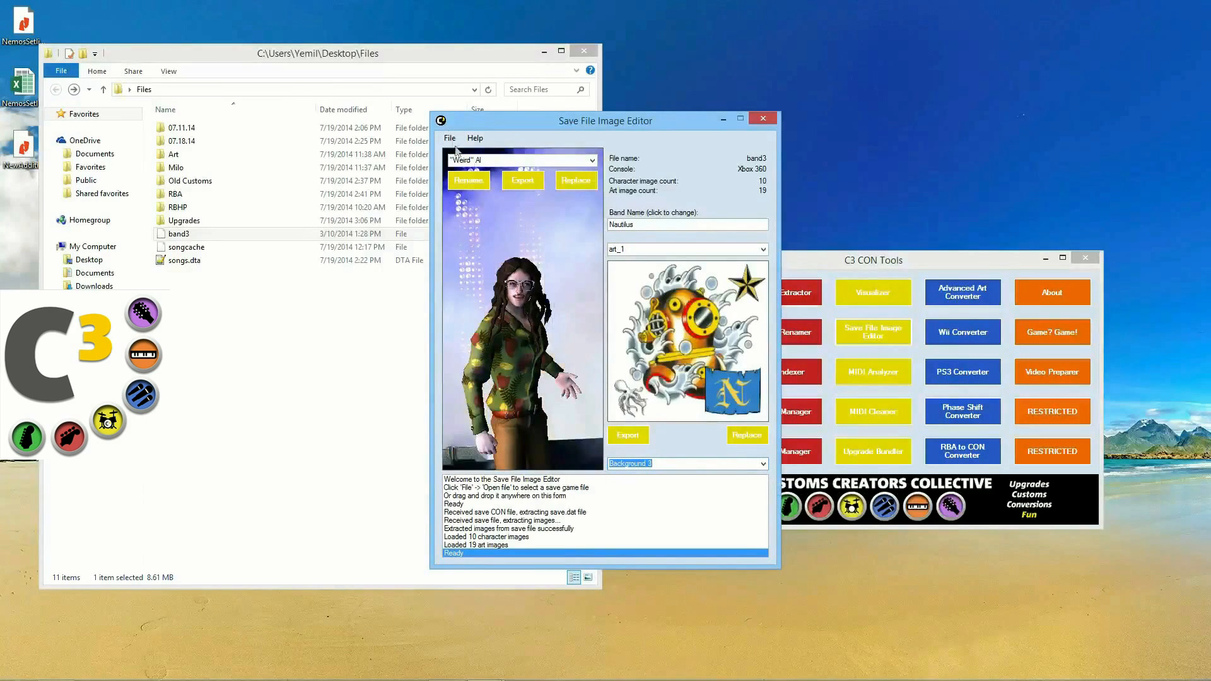
# Step: Export the composite image as Weird Al_composite.png and view it to check the result
pyautogui.rightClick(469, 270)
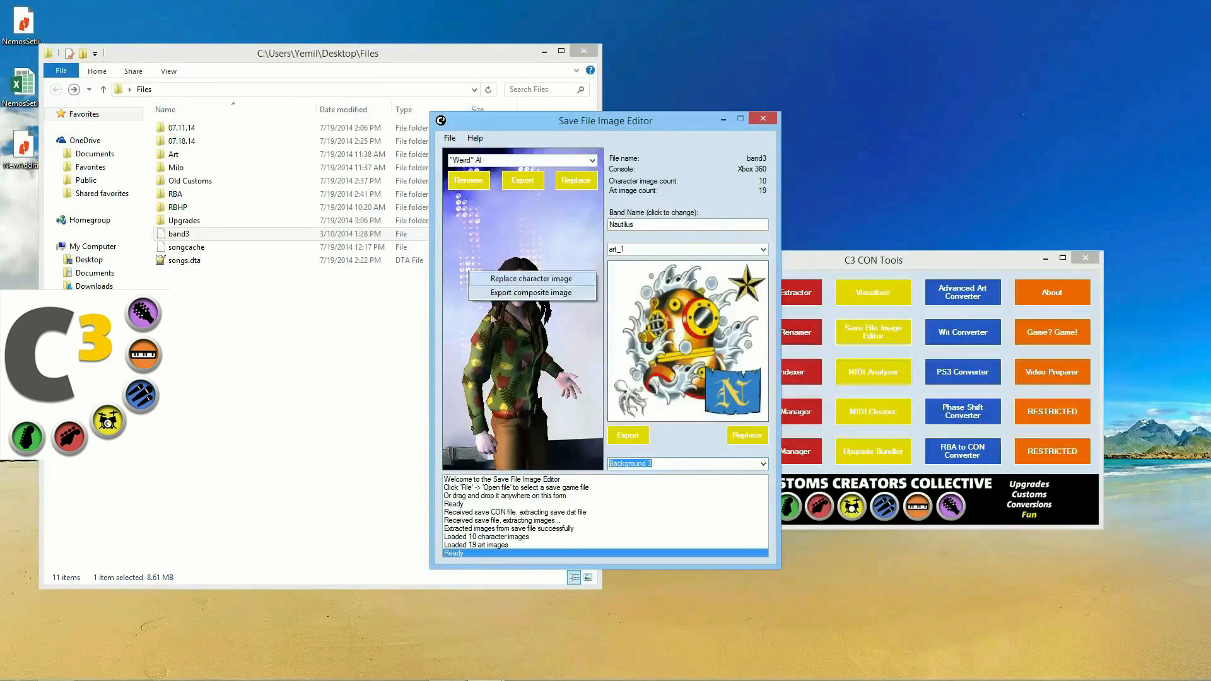
pyautogui.click(529, 293)
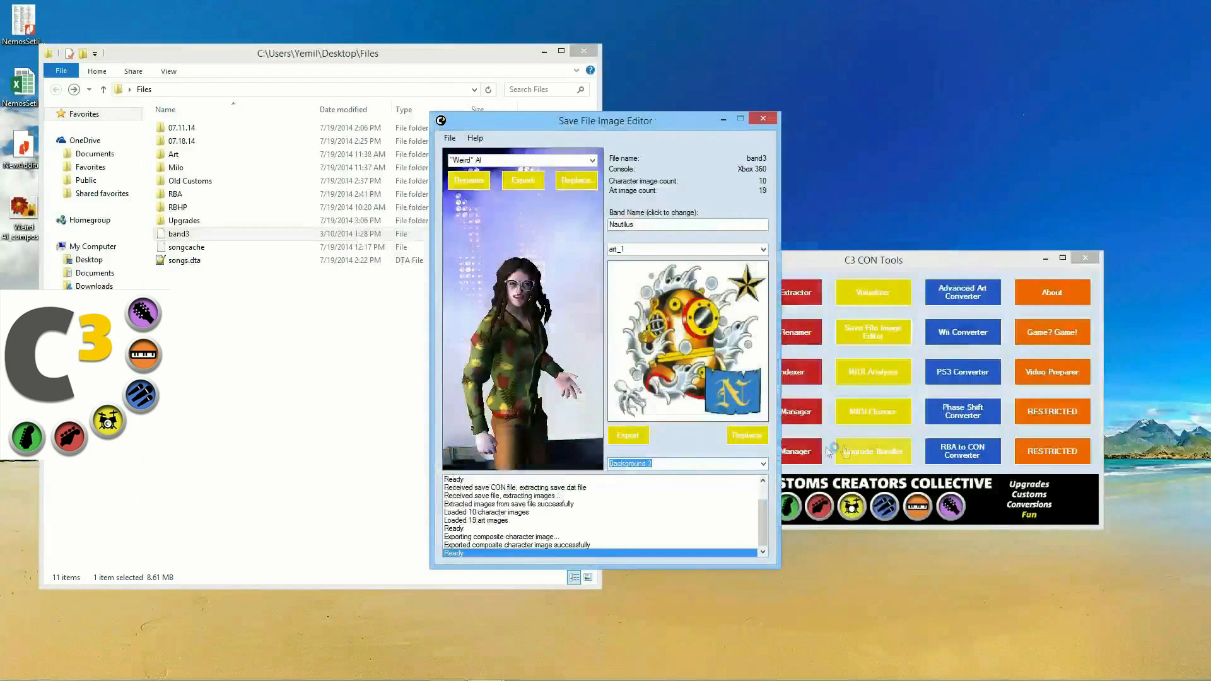
pyautogui.doubleClick(23, 214)
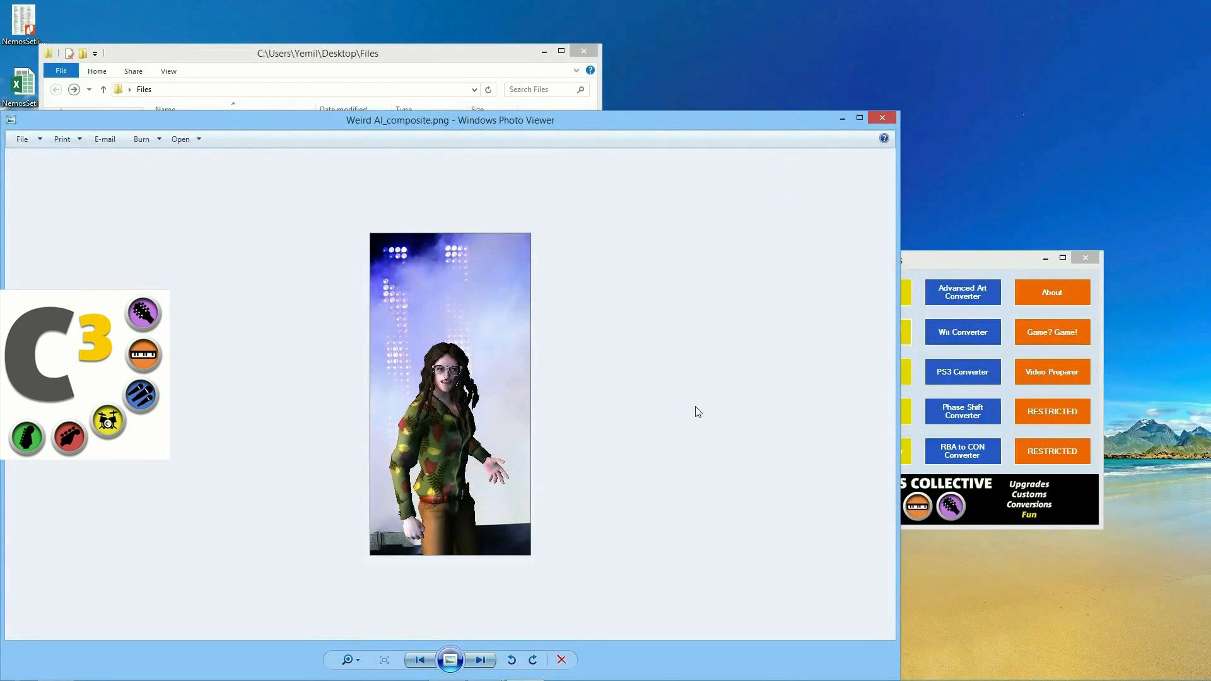
pyautogui.click(883, 118)
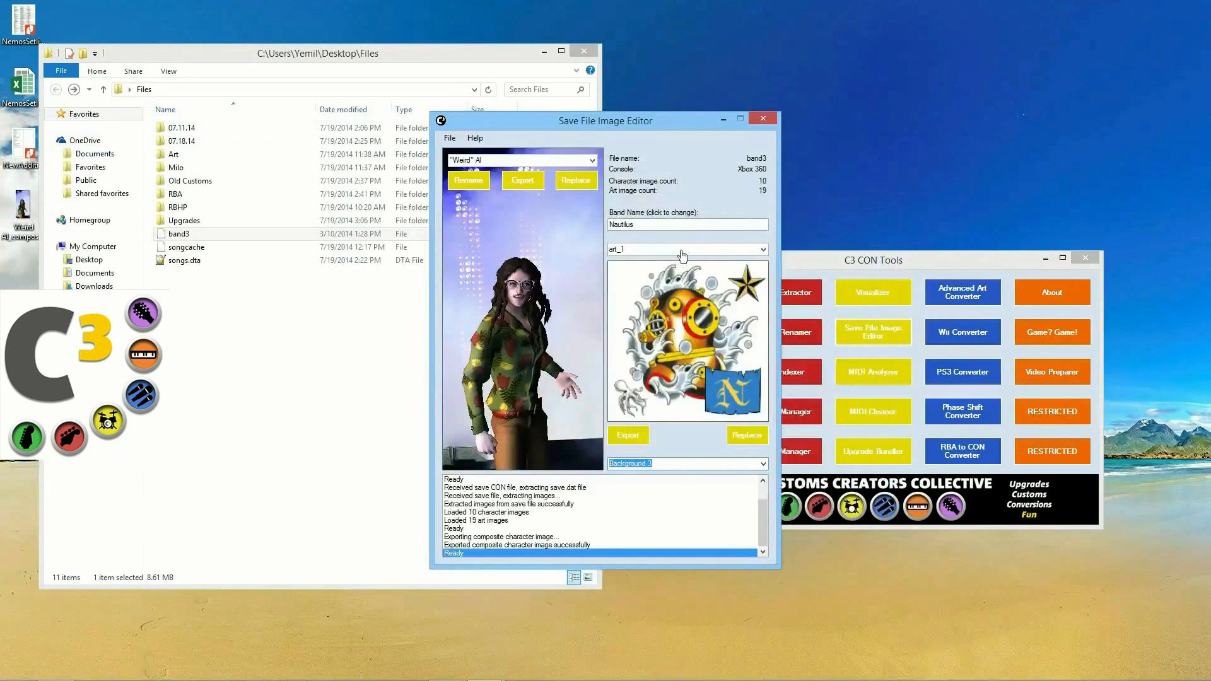
pyautogui.click(454, 137)
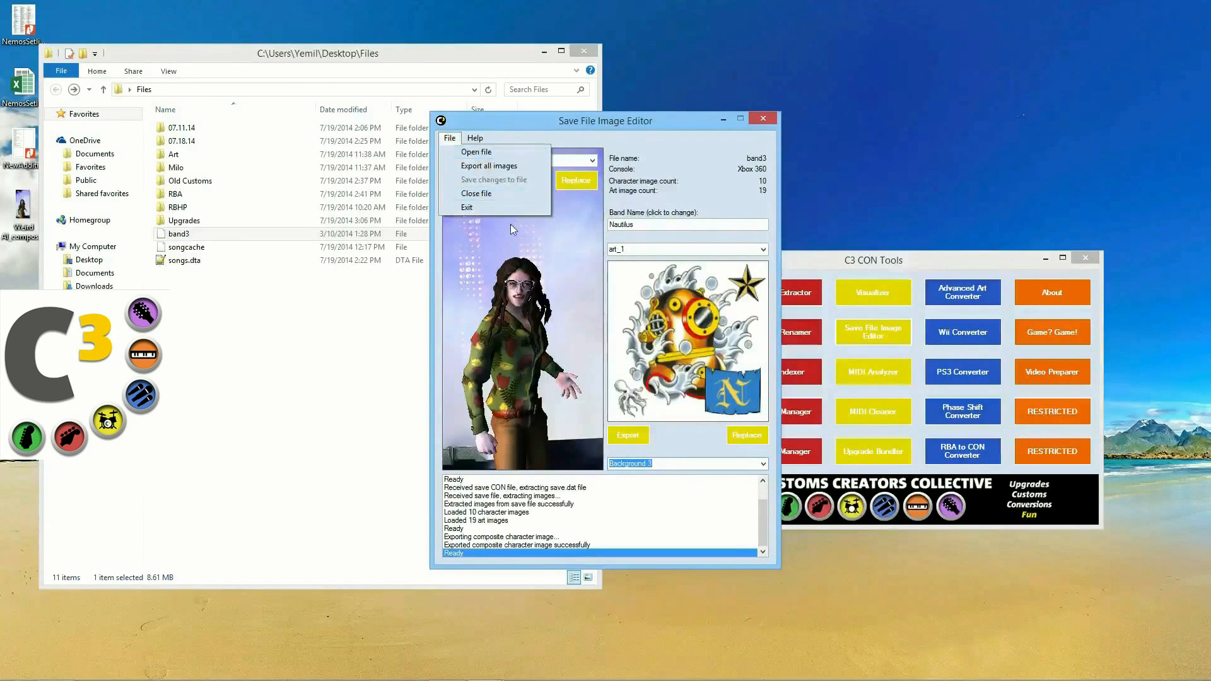
# Step: Exit the Save File Image Editor and shift the C3 CON Tools window slightly
pyautogui.click(501, 208)
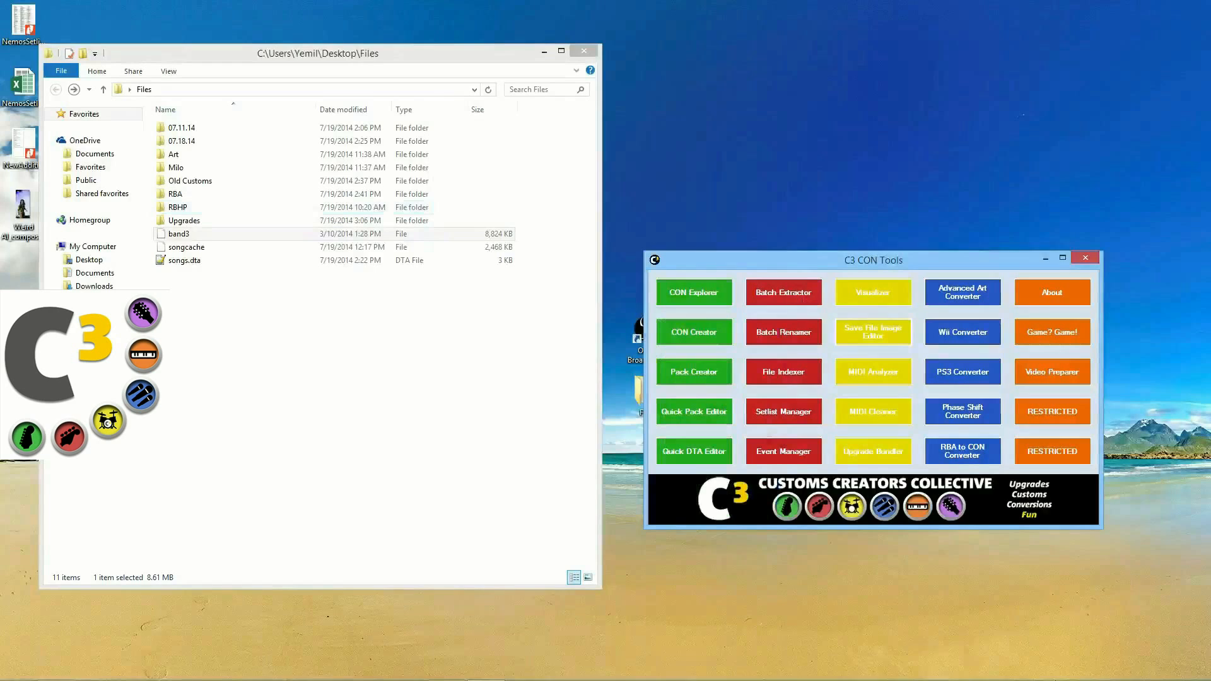
pyautogui.moveTo(1065, 670)
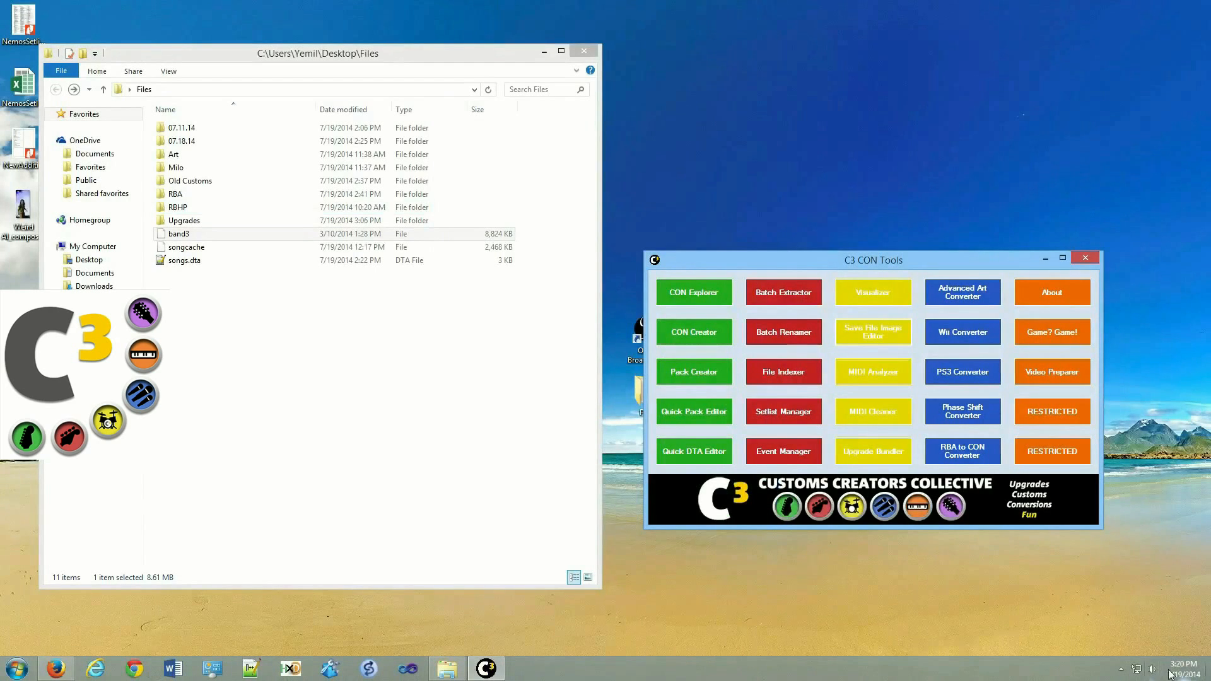
pyautogui.moveTo(1168, 673)
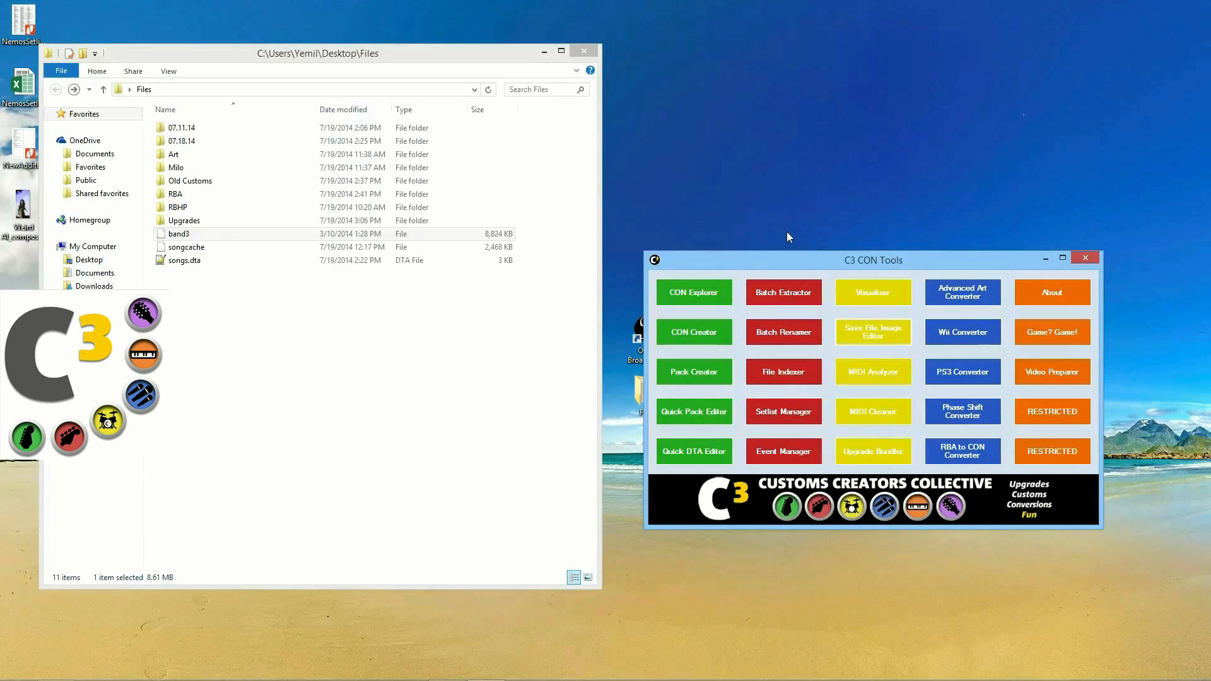
pyautogui.moveTo(818, 263); pyautogui.dragTo(785, 269)
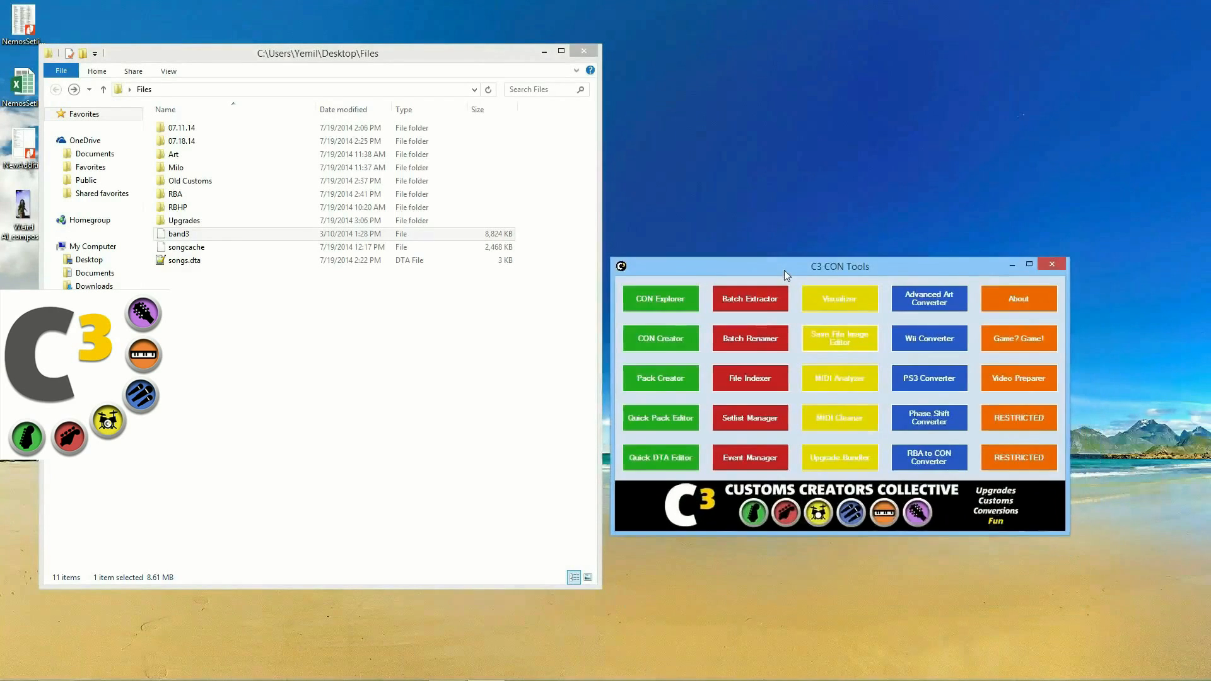